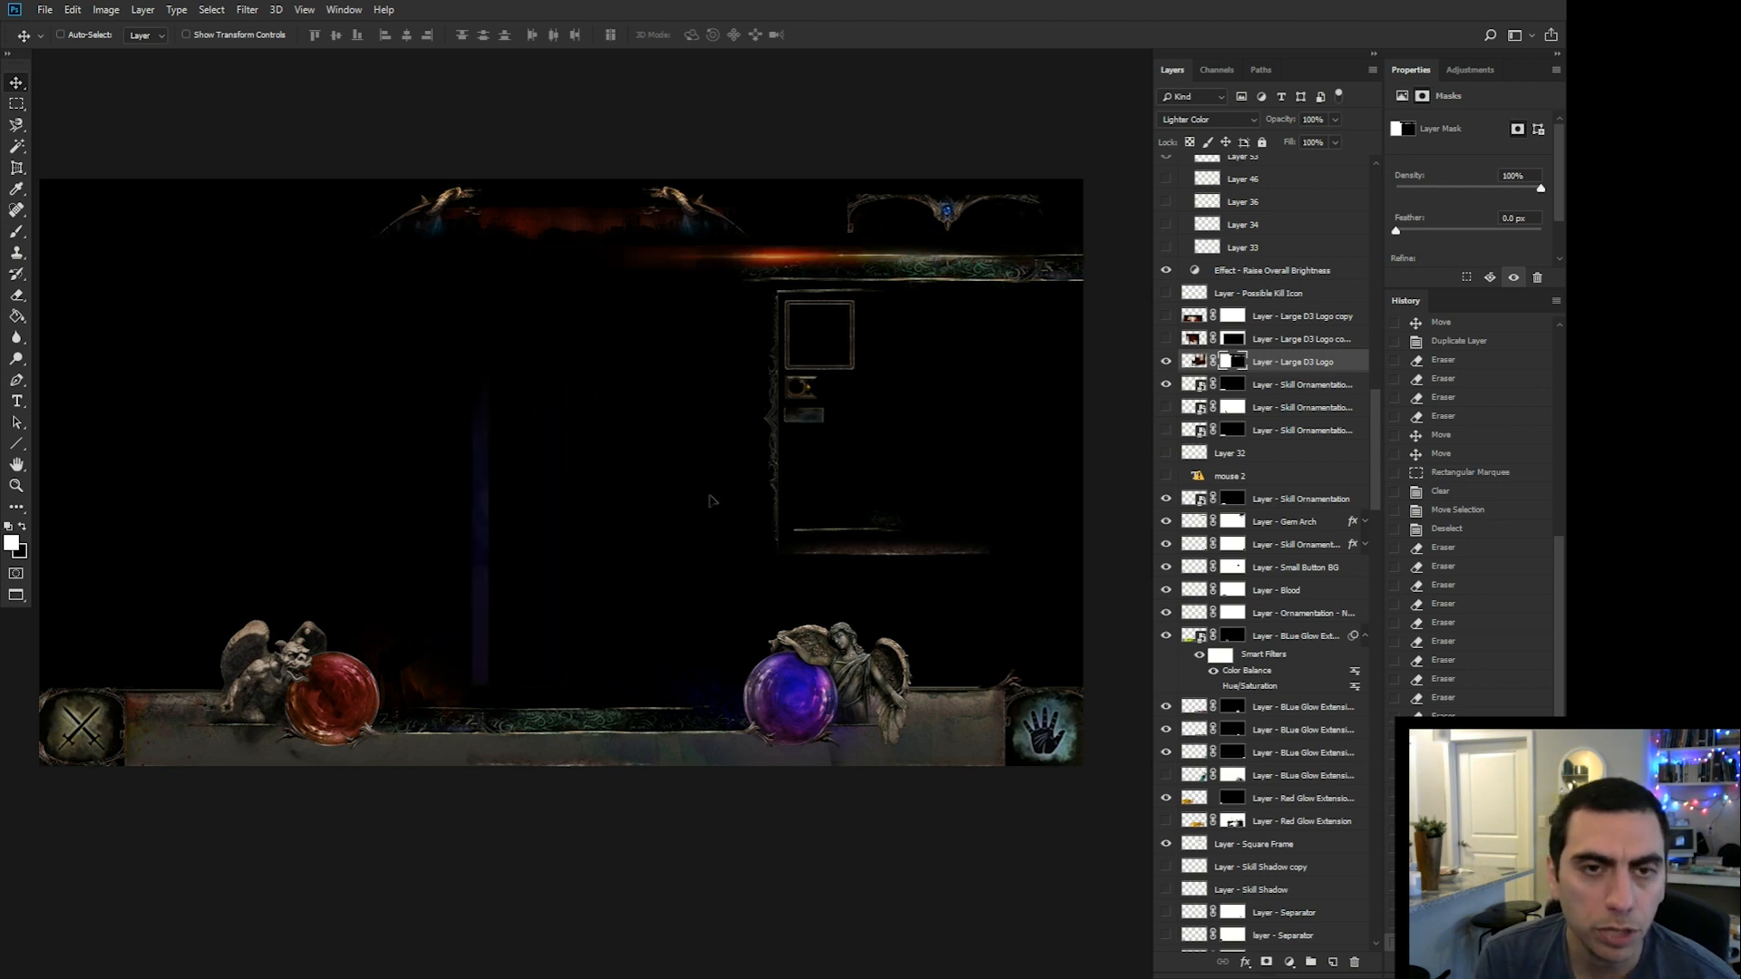
# Clear the vertical blue streak beside the canvas centre with a rectangular marquee selection, leaving nothing selected.
pyautogui.press('m')
pyautogui.moveTo(347, 299); pyautogui.dragTo(623, 669)
pyautogui.press('Delete')
pyautogui.hotkey('ctrl', 'd')
pyautogui.press('v')
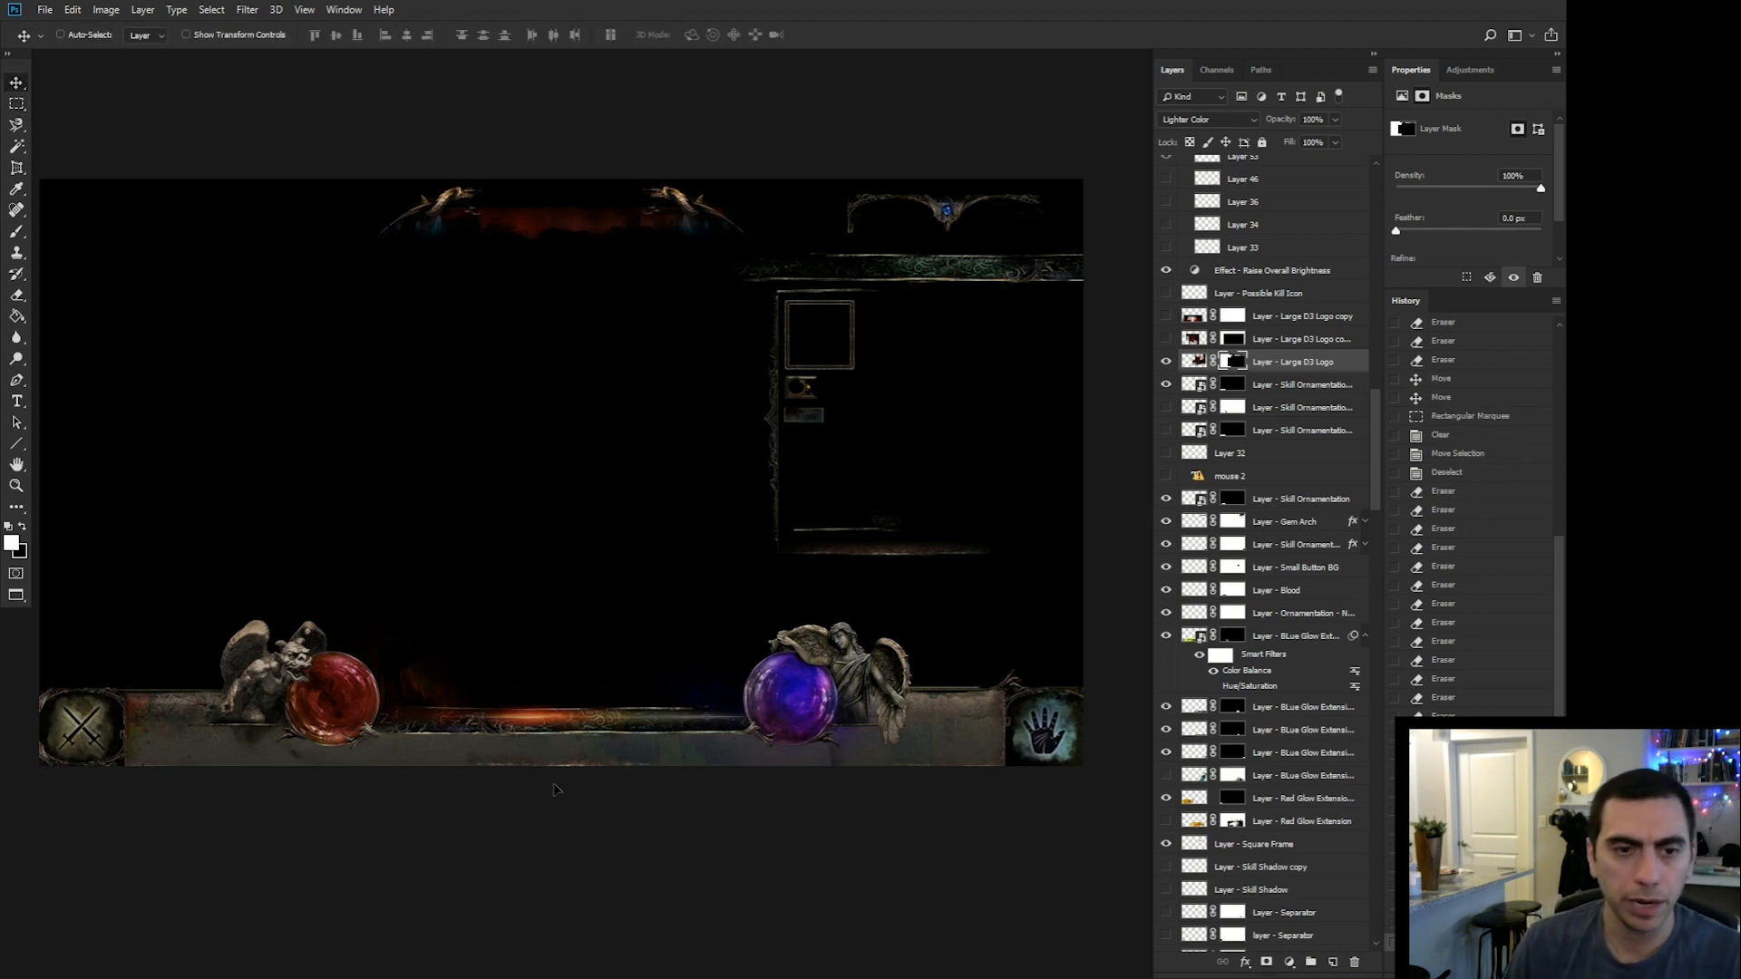
# Lower the fire glow onto the bottom panel's edge and try the Linear Dodge (Add) and Color Dodge blend modes.
pyautogui.moveTo(557, 790); pyautogui.dragTo(534, 806)
pyautogui.moveTo(842, 838)
pyautogui.mouseDown()
pyautogui.moveTo(774, 835)
pyautogui.moveTo(997, 853)
pyautogui.mouseUp()
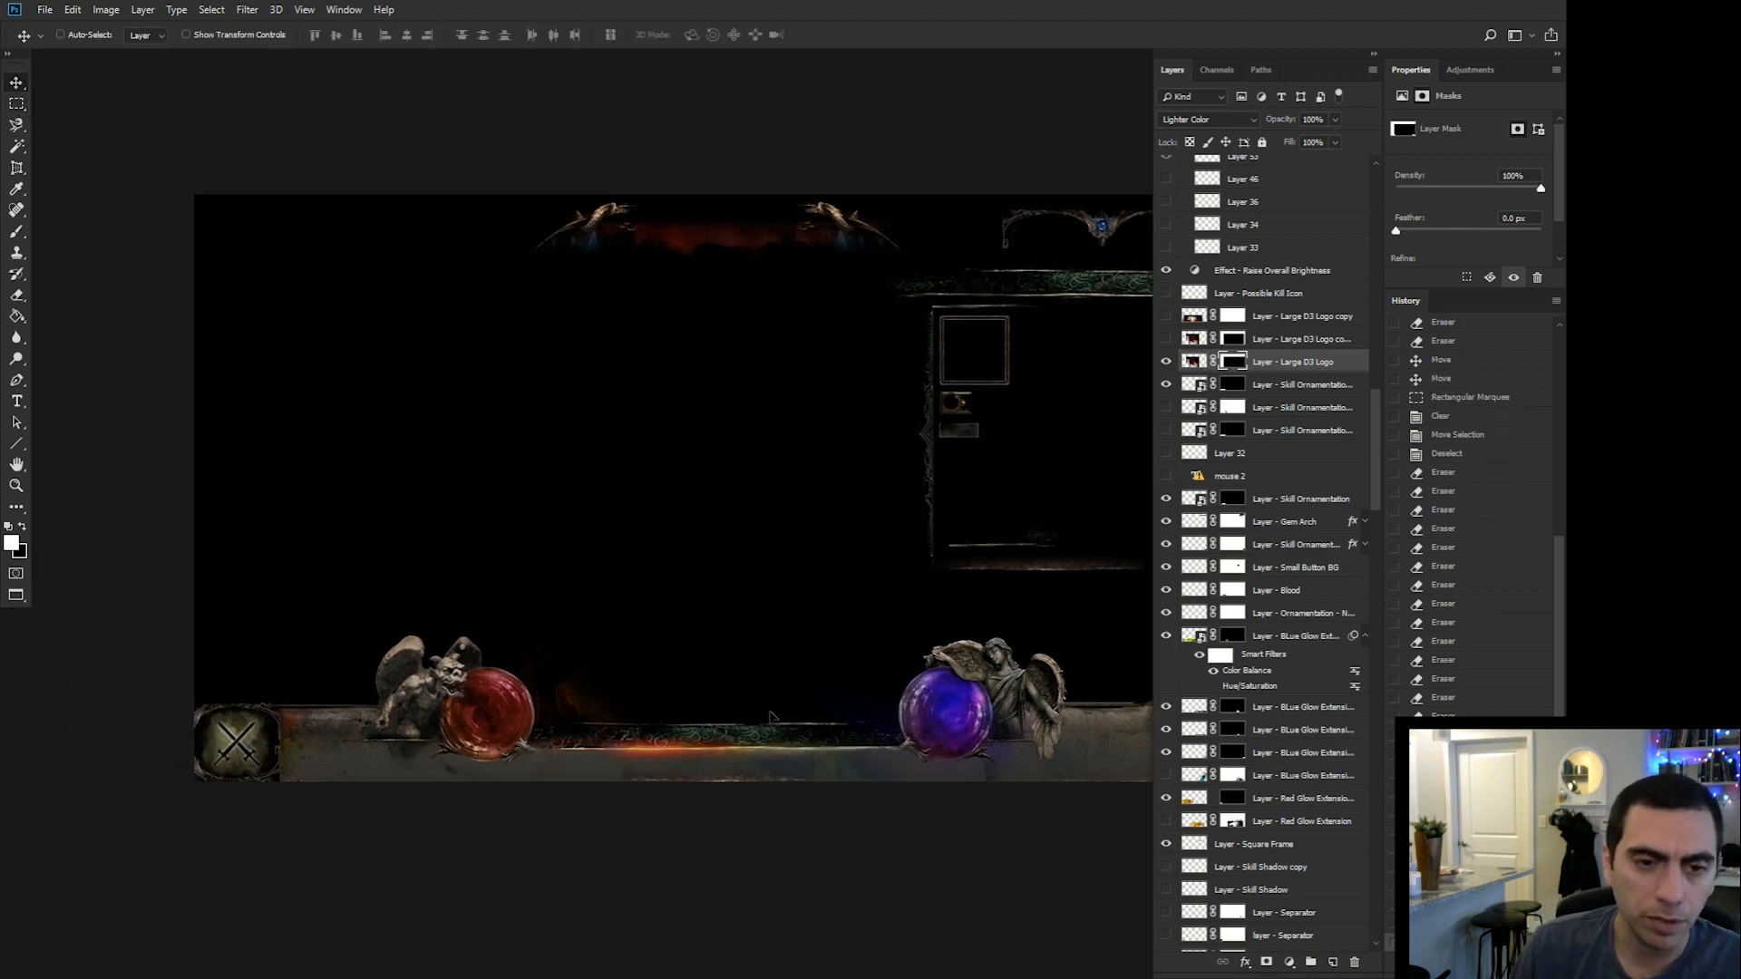
pyautogui.click(1194, 96)
pyautogui.click(1208, 119)
pyautogui.click(1195, 288)
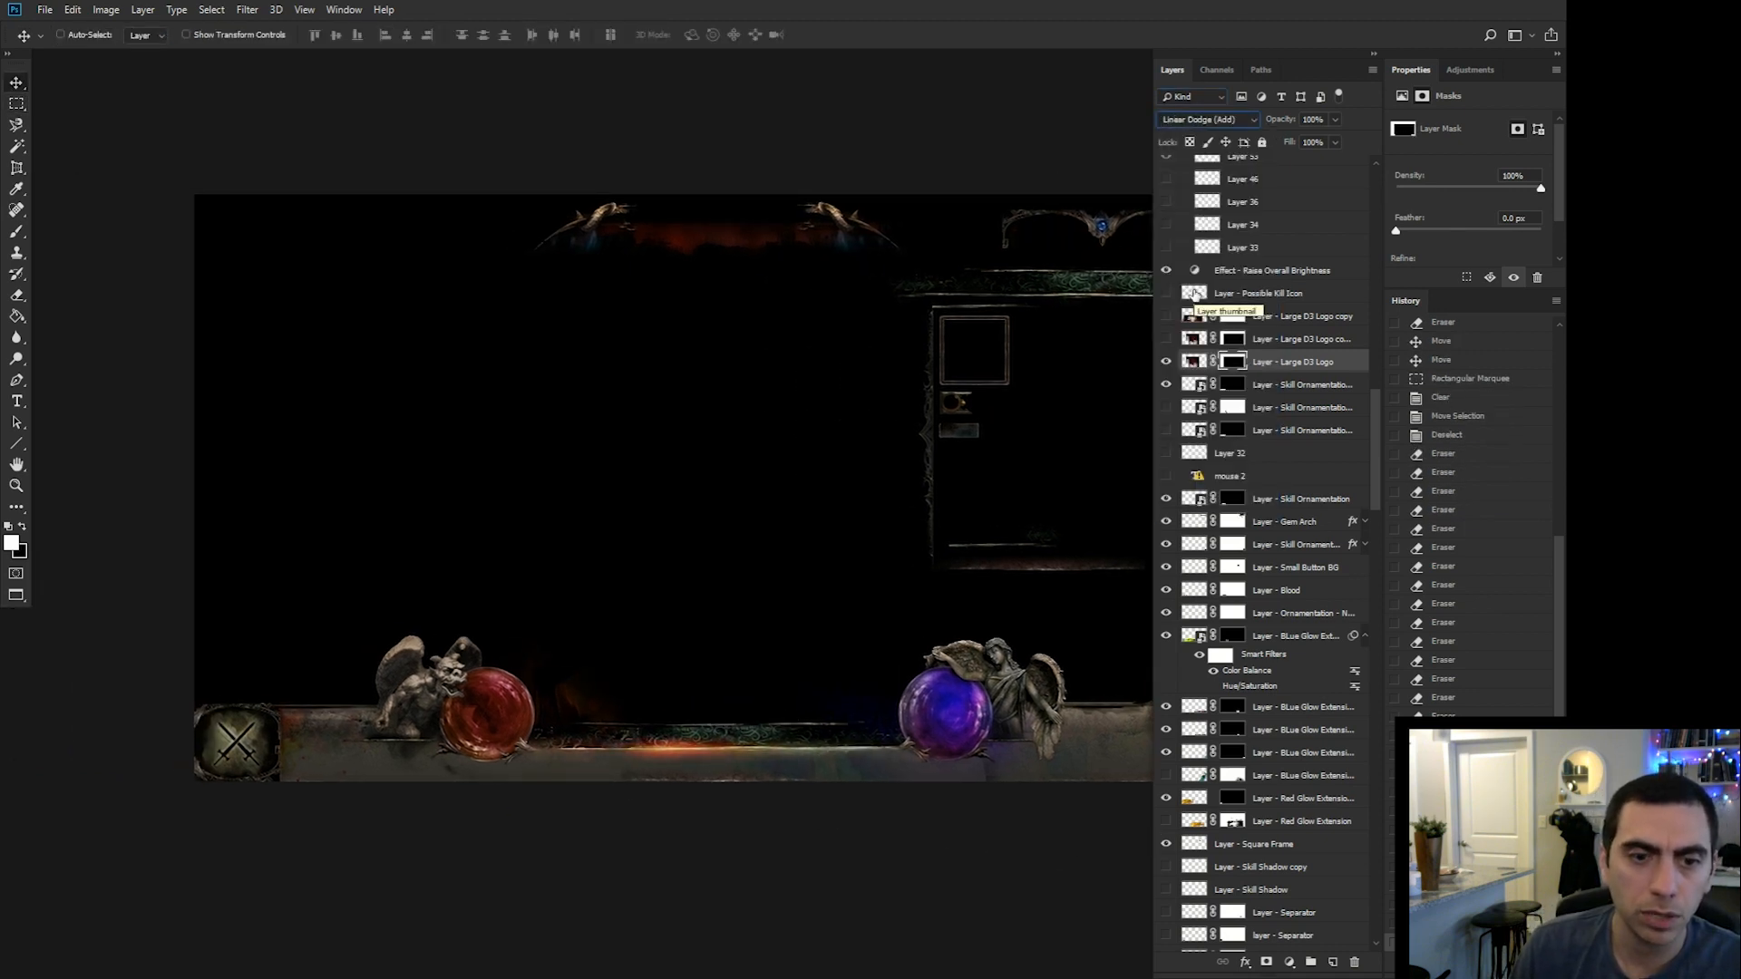
pyautogui.hotkey('shift', '-')
pyautogui.moveTo(960, 496); pyautogui.dragTo(914, 470)
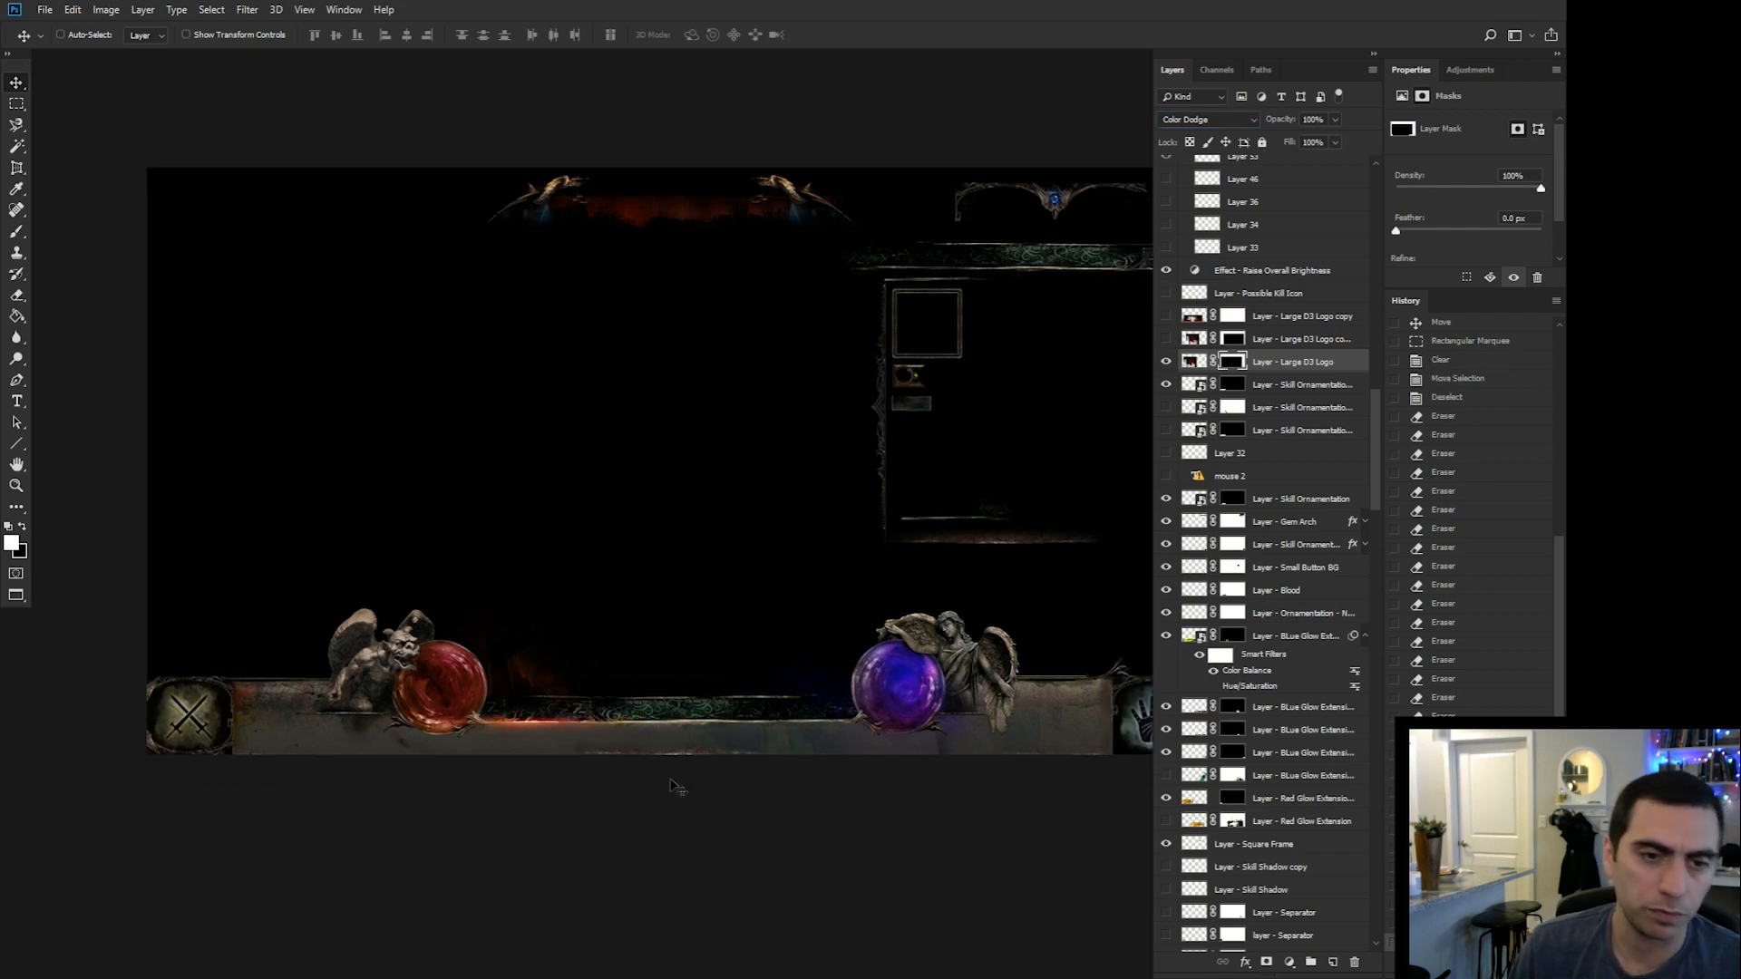
# Rotate the Large D3 Logo glow to vertical and place it beside the crossed-swords button.
pyautogui.moveTo(676, 785)
pyautogui.mouseDown()
pyautogui.moveTo(943, 787)
pyautogui.moveTo(533, 815)
pyautogui.mouseUp()
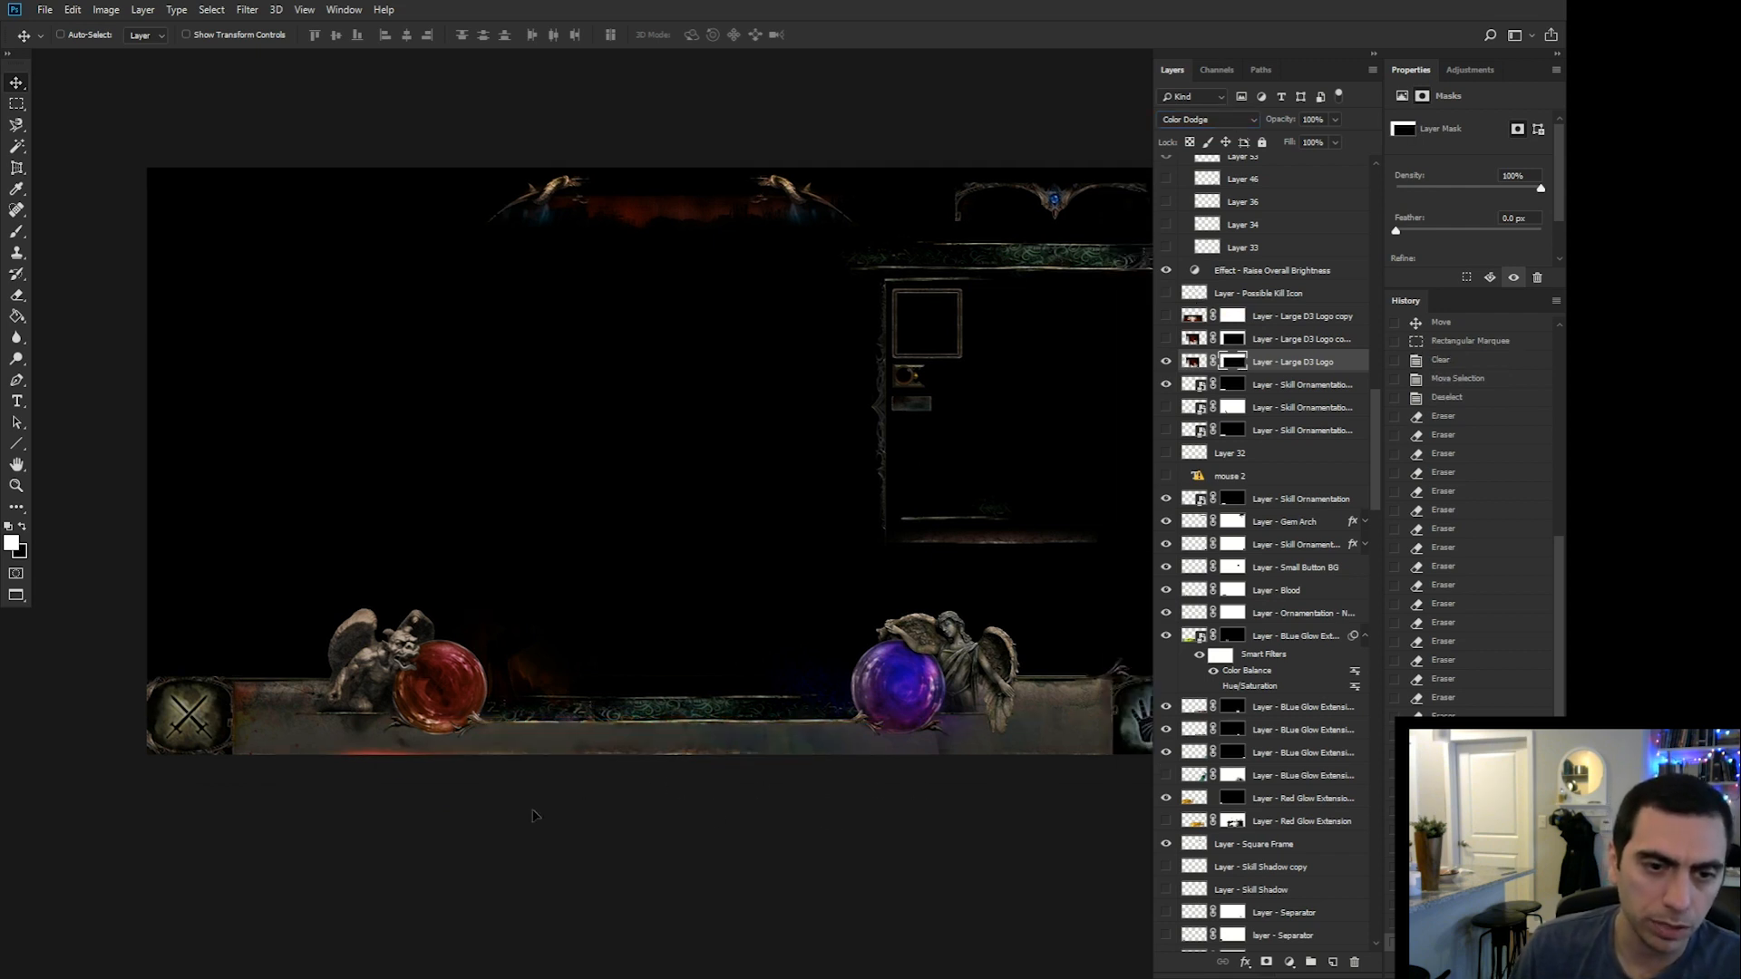
pyautogui.hotkey('ctrl', 't')
pyautogui.moveTo(556, 456)
pyautogui.mouseDown()
pyautogui.moveTo(205, 283)
pyautogui.moveTo(18, 399)
pyautogui.moveTo(512, 315)
pyautogui.moveTo(485, 325)
pyautogui.mouseUp()
pyautogui.press('Return')
pyautogui.moveTo(719, 593)
pyautogui.mouseDown()
pyautogui.moveTo(705, 585)
pyautogui.moveTo(709, 623)
pyautogui.mouseUp()
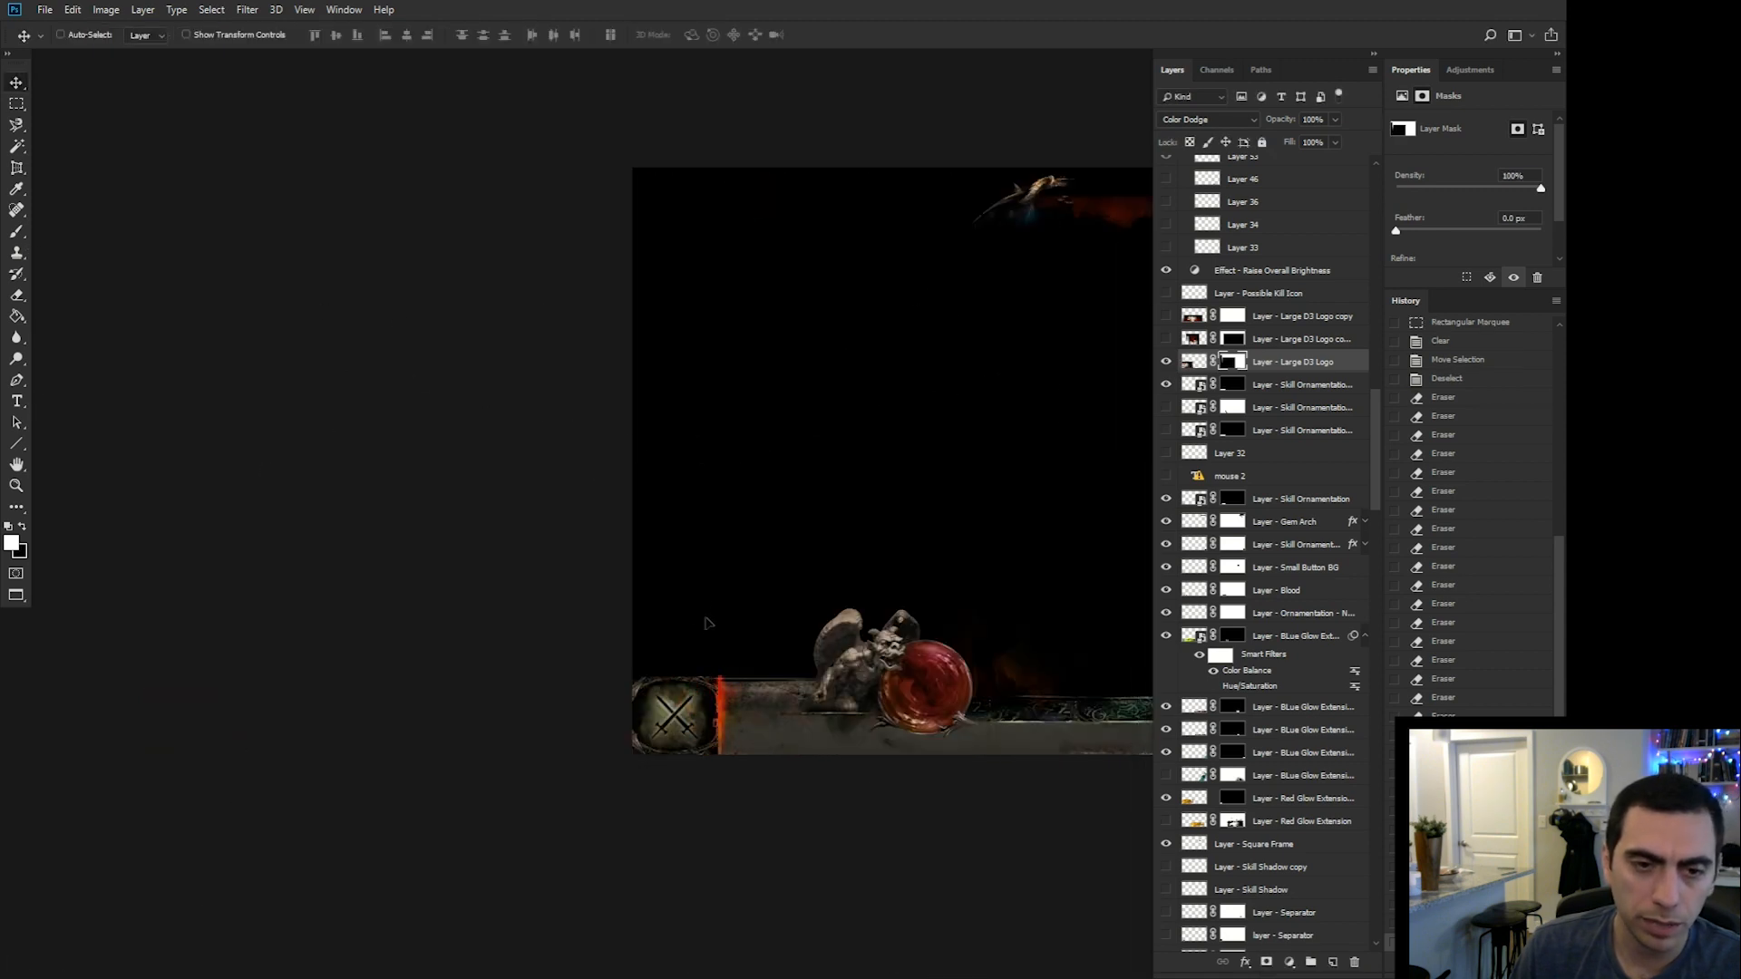
pyautogui.moveTo(956, 794); pyautogui.dragTo(519, 769)
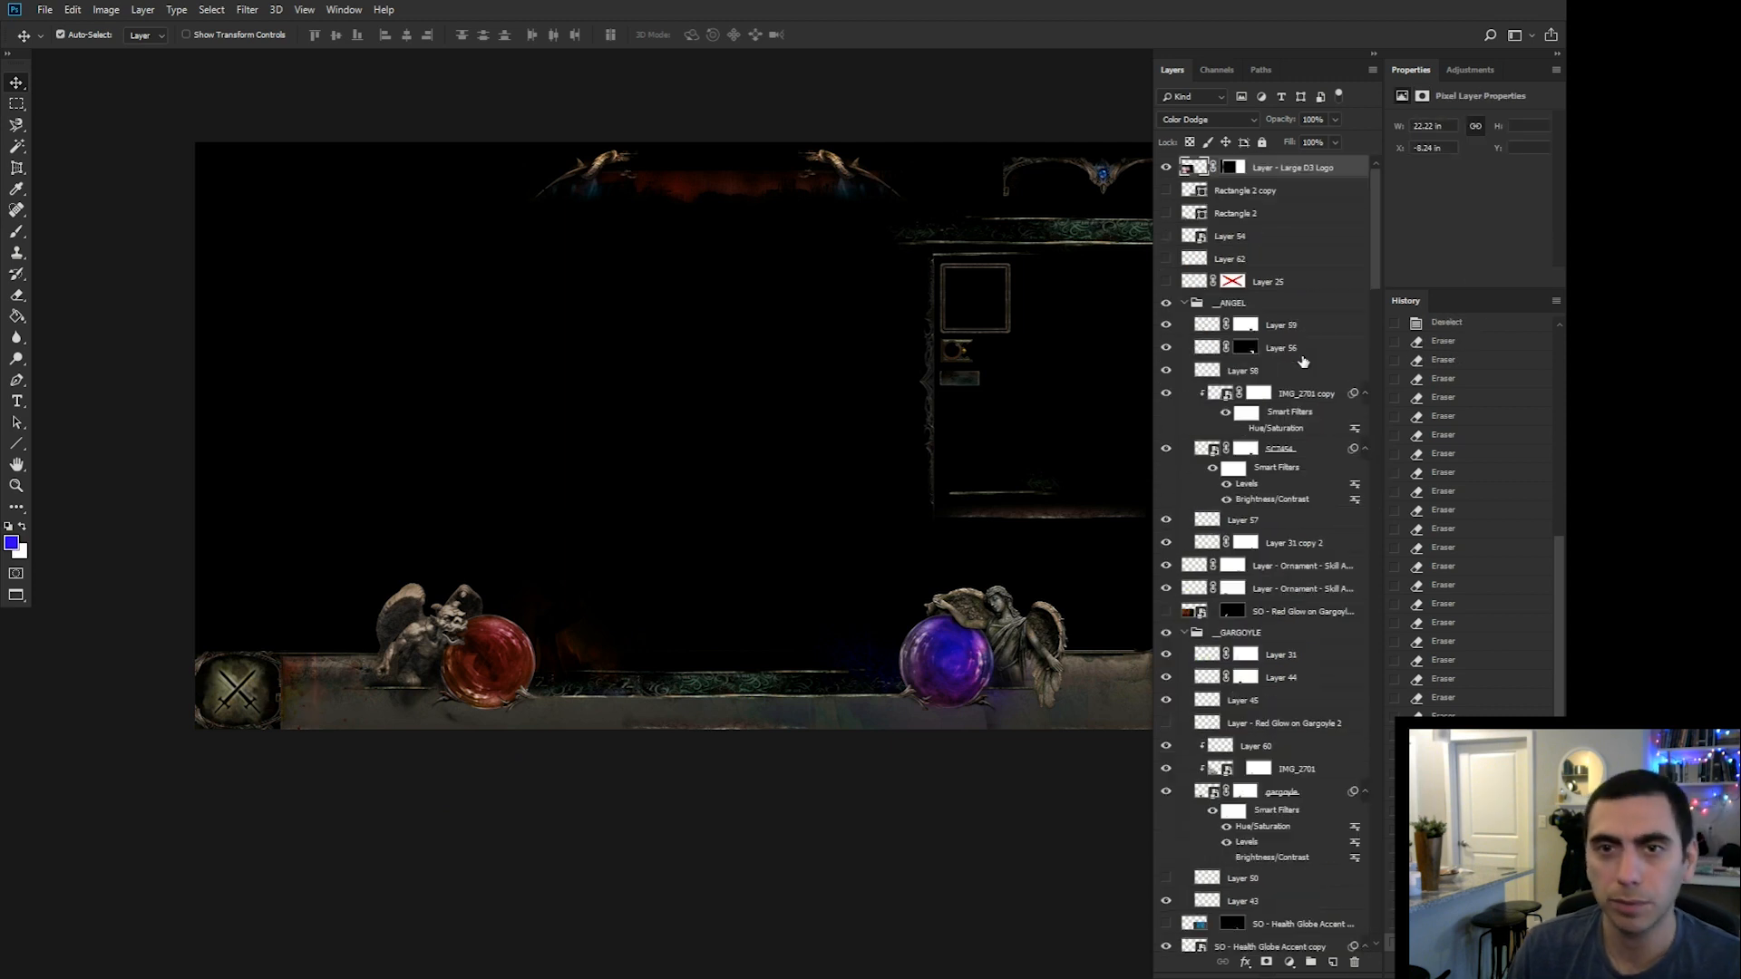
# Rotate the glow back to horizontal and position it along the ledge beneath the gargoyle.
pyautogui.moveTo(510, 642)
pyautogui.mouseDown()
pyautogui.moveTo(619, 727)
pyautogui.moveTo(548, 728)
pyautogui.mouseUp()
pyautogui.hotkey('ctrl', 't')
pyautogui.moveTo(808, 489)
pyautogui.mouseDown()
pyautogui.moveTo(381, 354)
pyautogui.moveTo(177, 353)
pyautogui.mouseUp()
pyautogui.press('Return')
pyautogui.moveTo(362, 716)
pyautogui.mouseDown()
pyautogui.moveTo(592, 705)
pyautogui.moveTo(442, 702)
pyautogui.moveTo(460, 704)
pyautogui.mouseUp()
pyautogui.moveTo(727, 816); pyautogui.dragTo(708, 820)
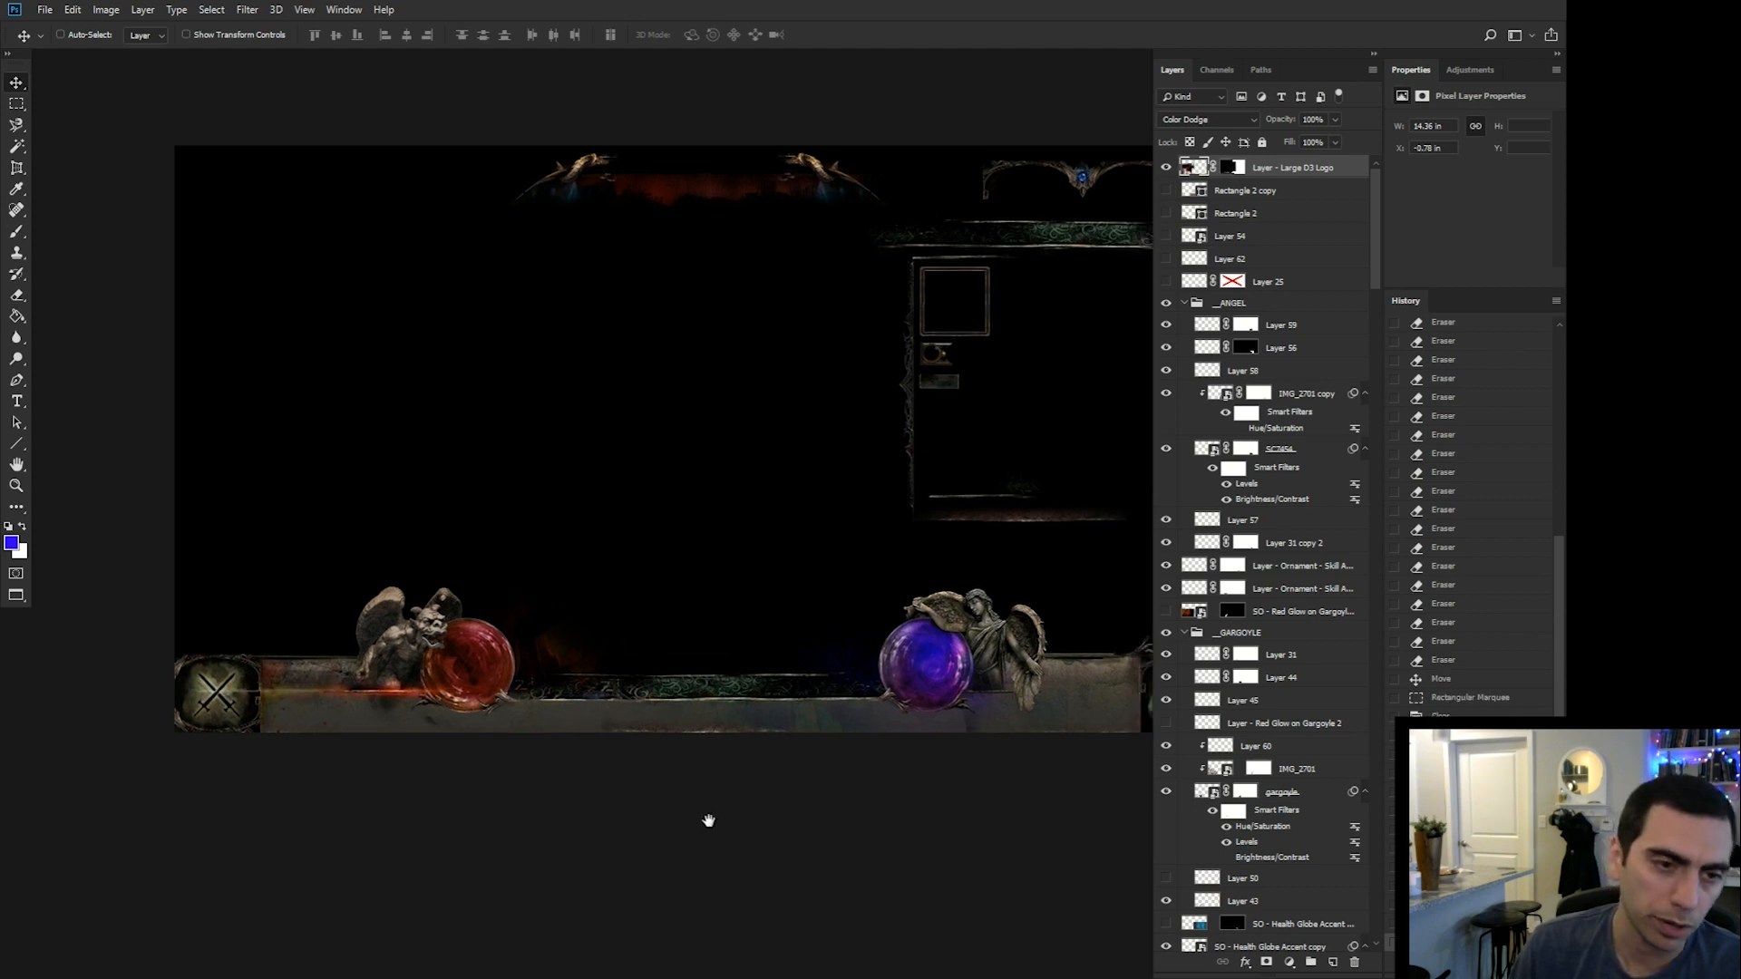
# Set the glow layer's blend mode to Lighter Color and nudge the glow into place below the gargoyle.
pyautogui.click(1218, 120)
pyautogui.click(1181, 294)
pyautogui.moveTo(617, 756)
pyautogui.mouseDown()
pyautogui.moveTo(516, 780)
pyautogui.moveTo(595, 785)
pyautogui.mouseUp()
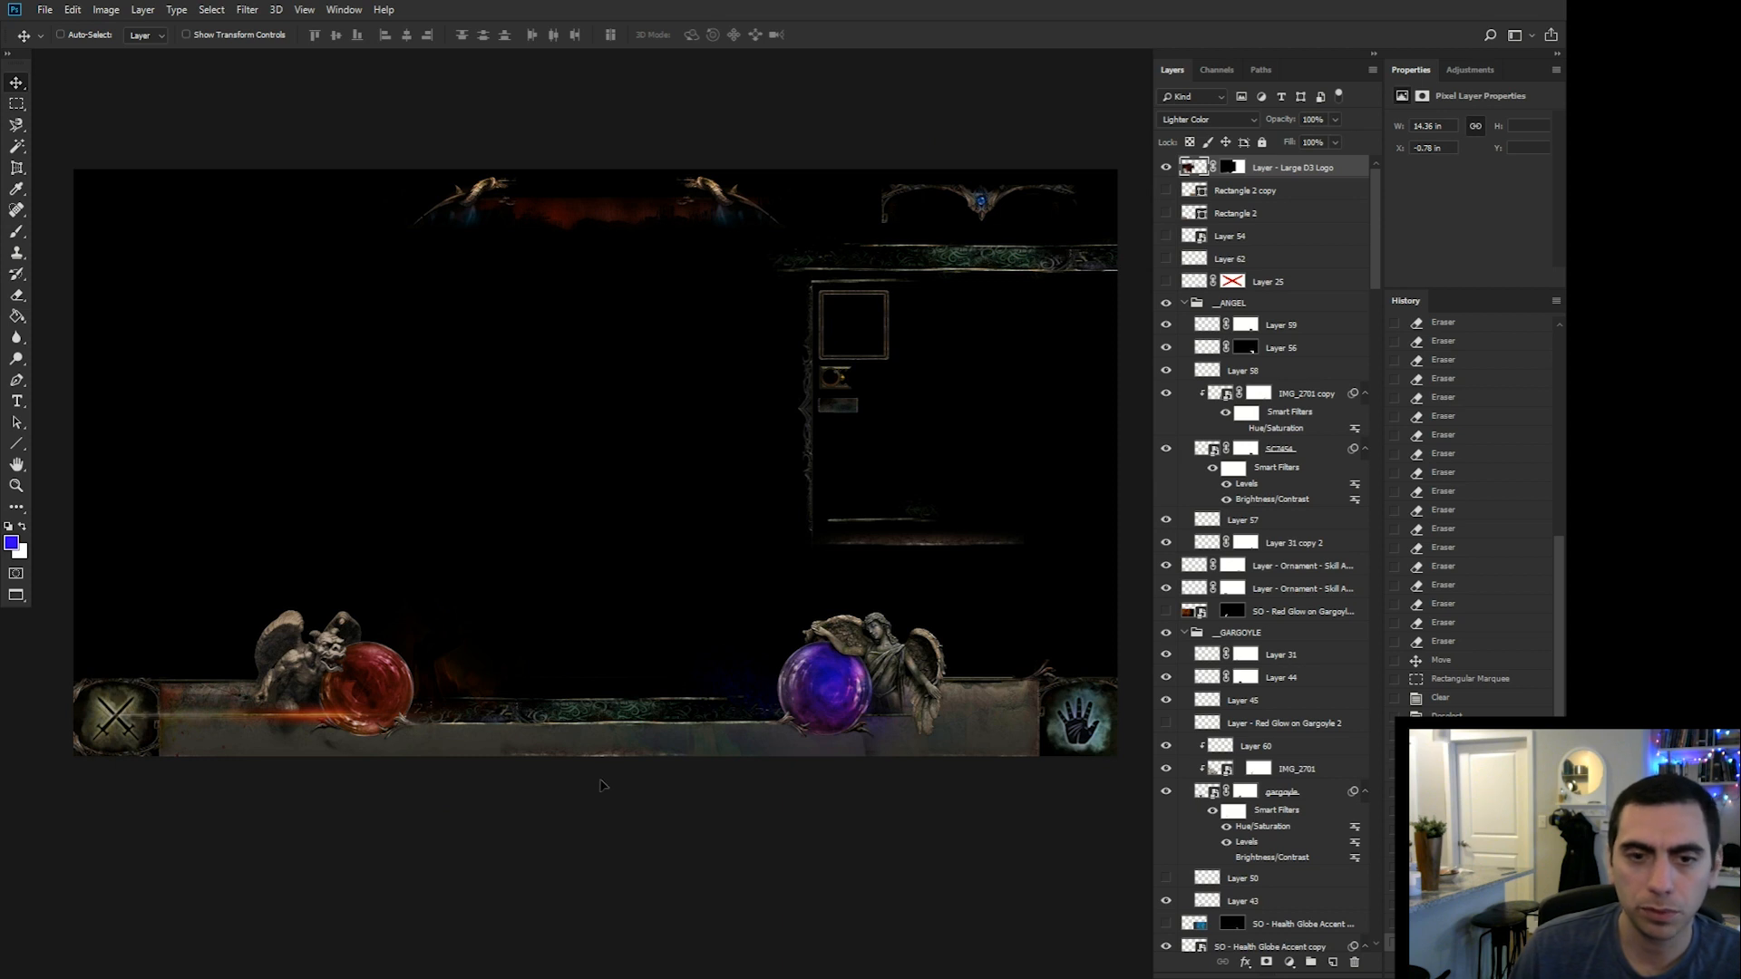
# On the Large D3 Logo layer's mask, erase the glow overlapping the red globe using 100% eraser hardness and opacity.
pyautogui.click(1231, 168)
pyautogui.press('e')
pyautogui.rightClick(462, 665)
pyautogui.moveTo(587, 700); pyautogui.dragTo(590, 702)
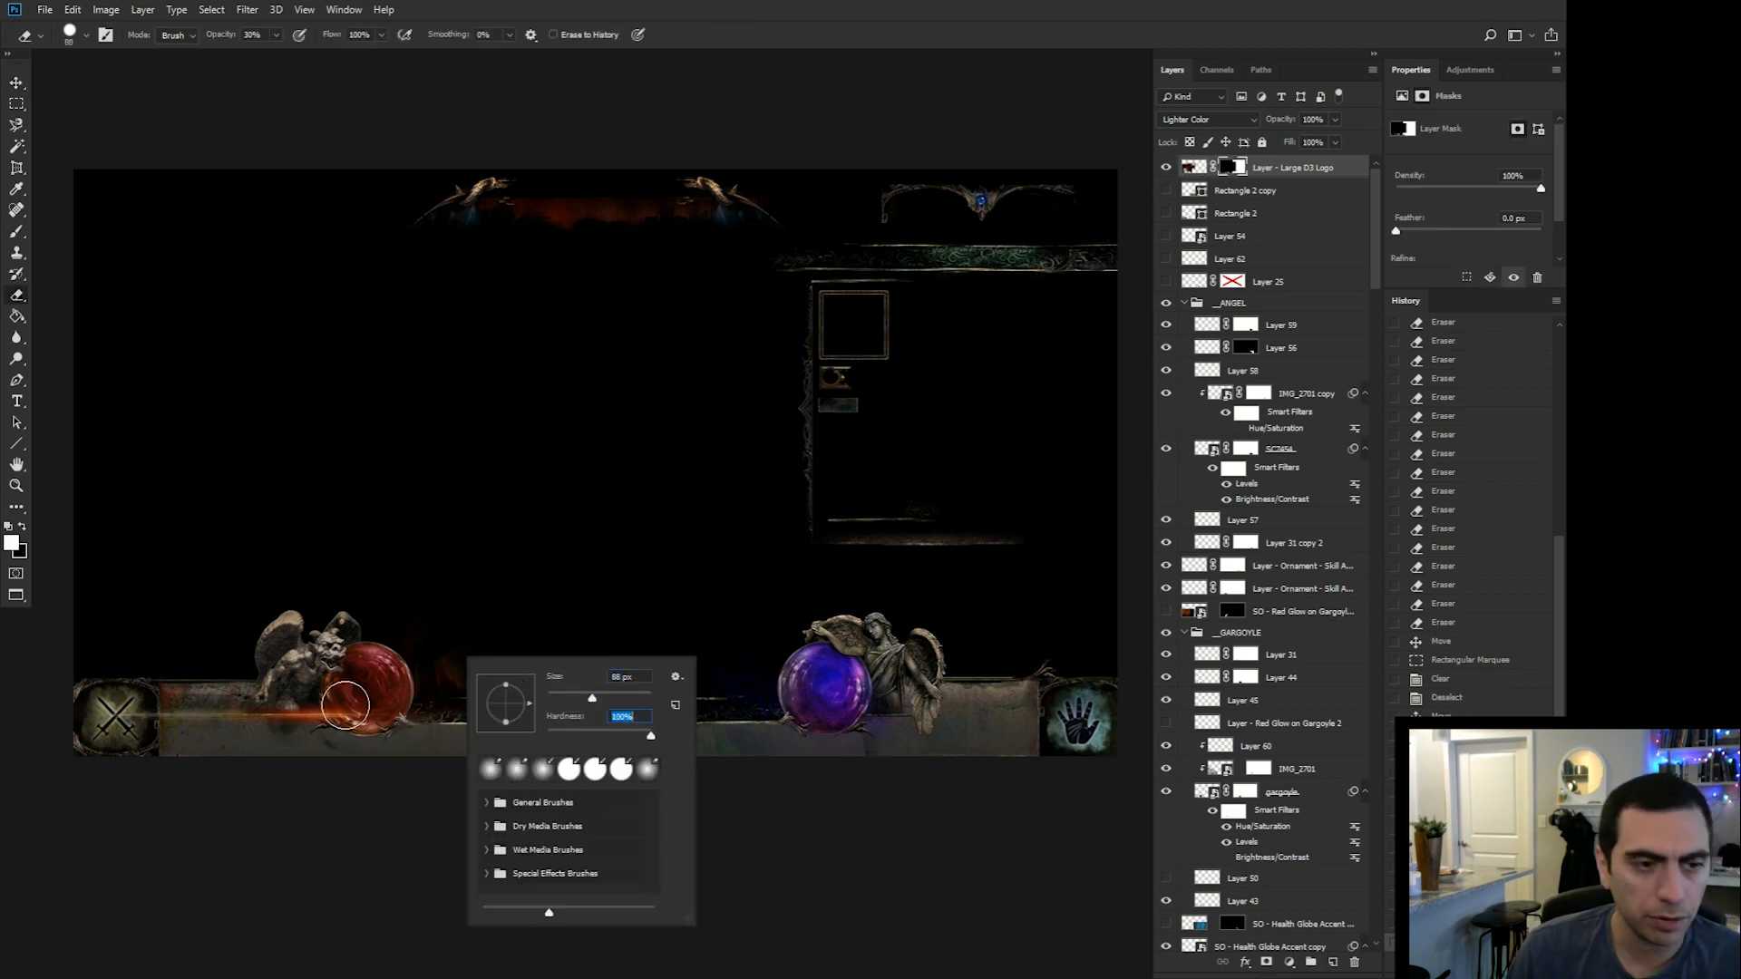
pyautogui.moveTo(345, 704); pyautogui.dragTo(393, 708)
pyautogui.hotkey('ctrl', 'z')
pyautogui.moveTo(220, 34); pyautogui.dragTo(551, 117)
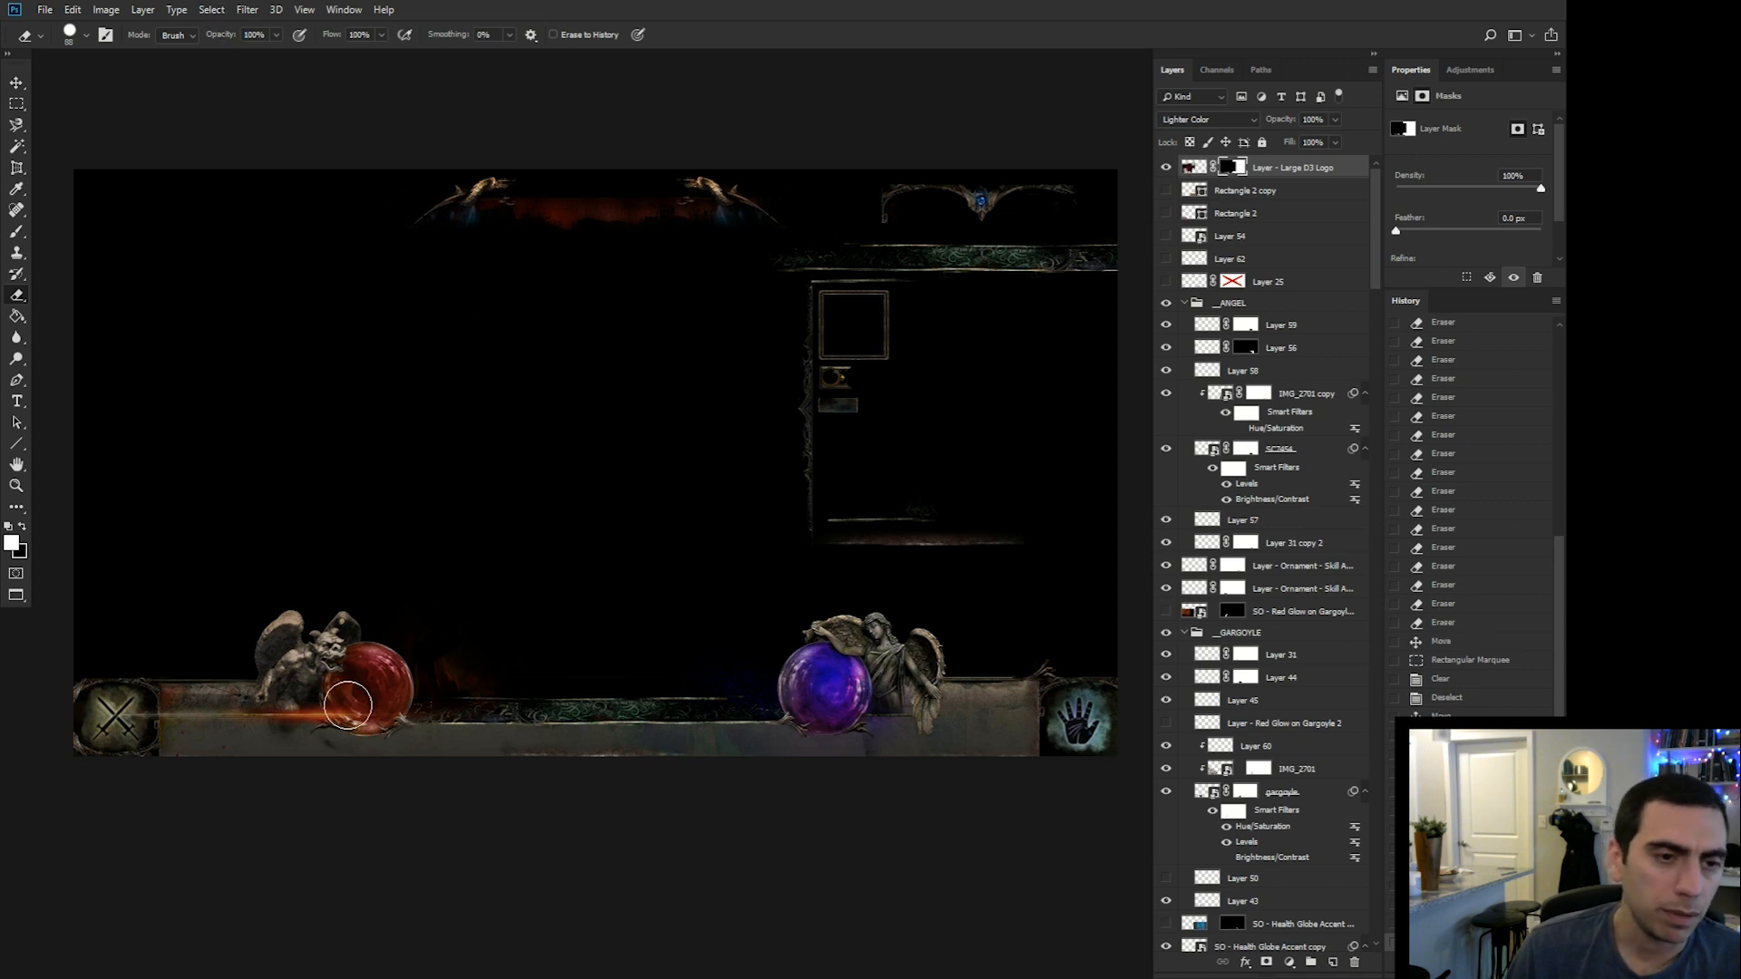
pyautogui.click(347, 704)
pyautogui.moveTo(813, 880); pyautogui.dragTo(800, 881)
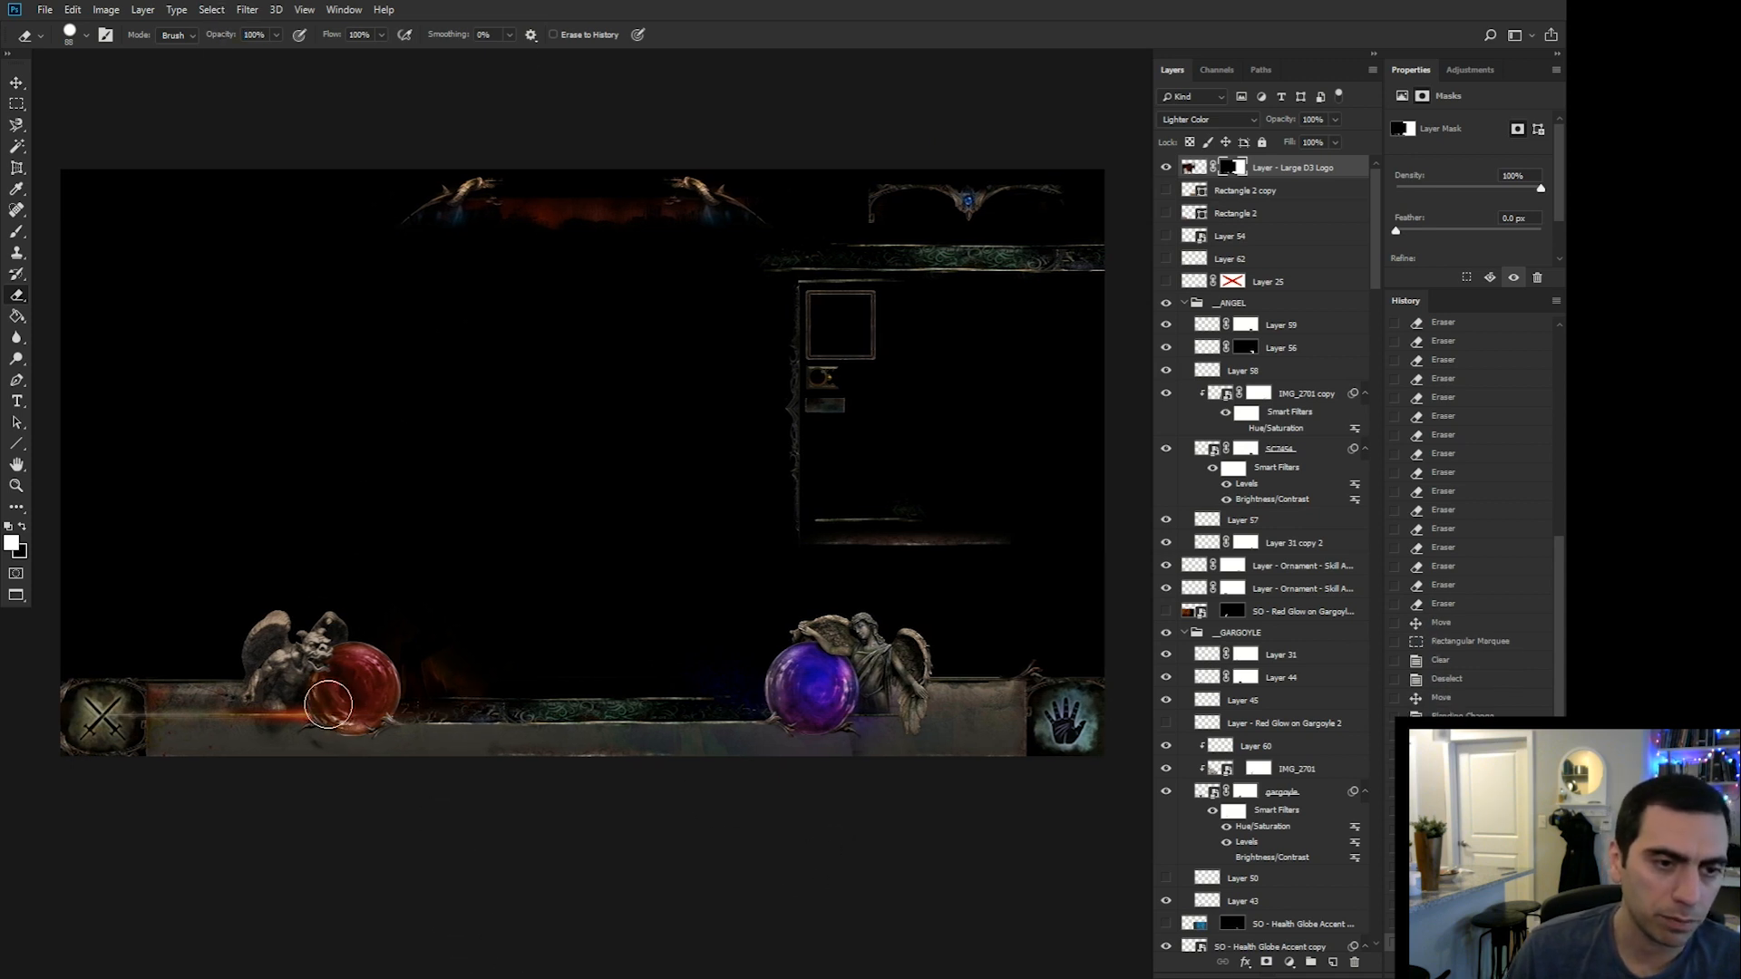
pyautogui.click(332, 704)
pyautogui.press('v')
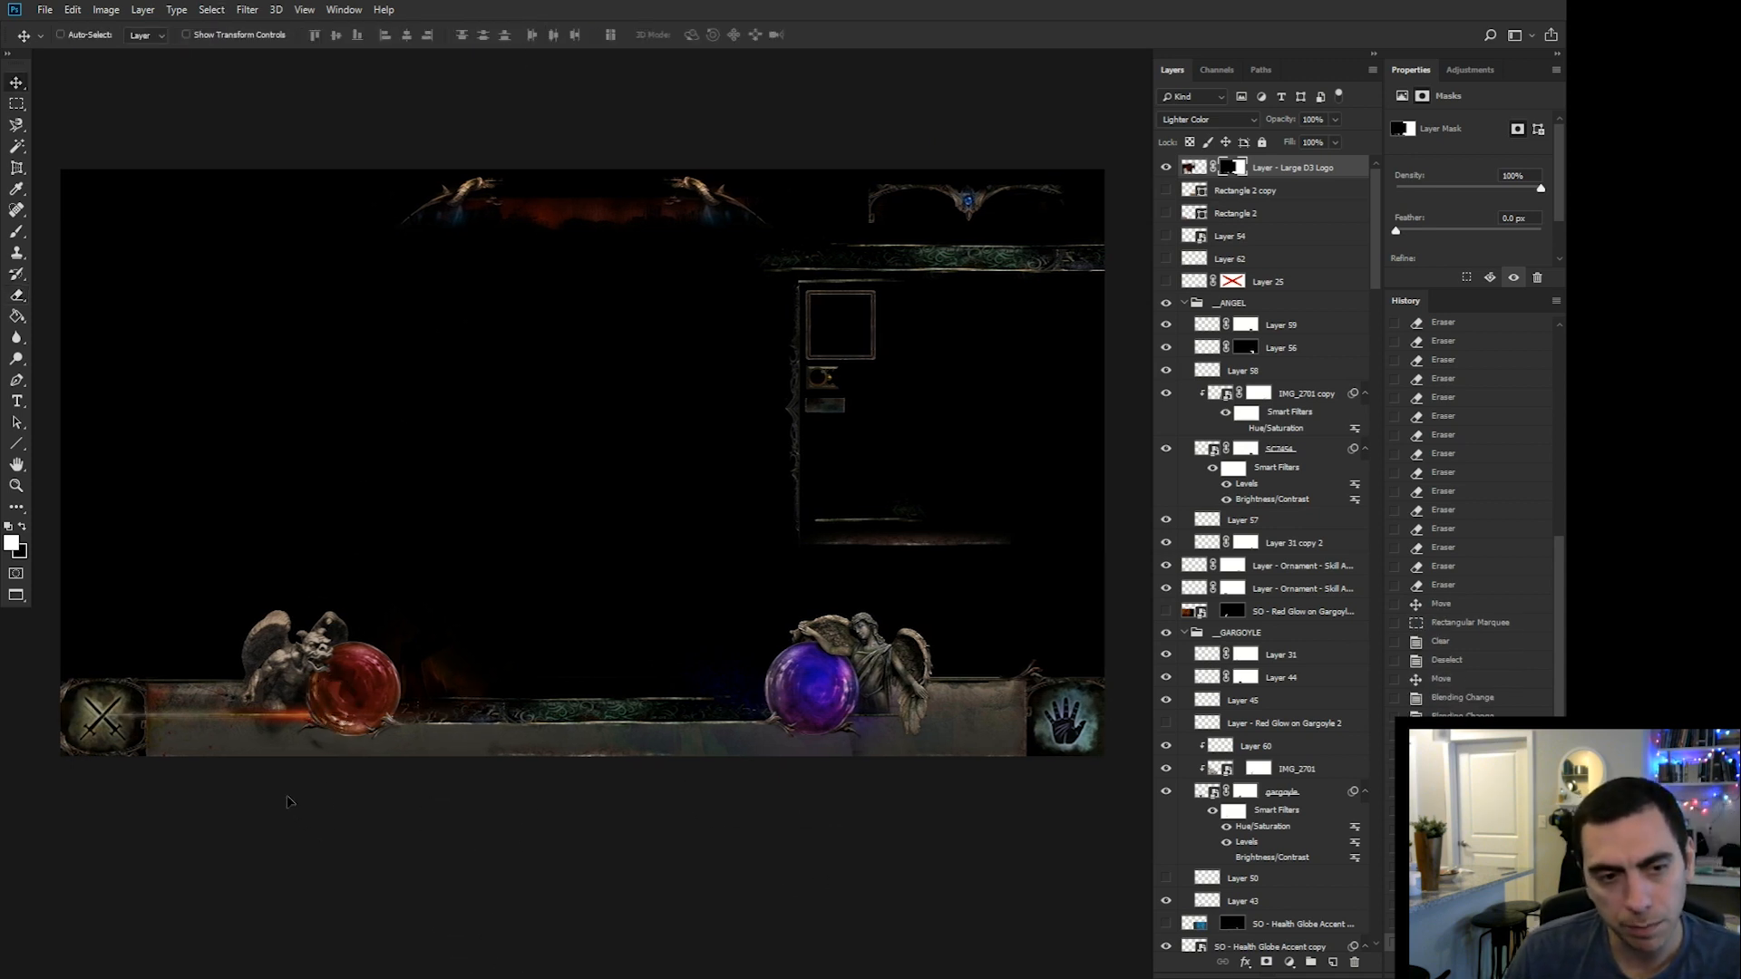
pyautogui.moveTo(296, 801); pyautogui.dragTo(297, 802)
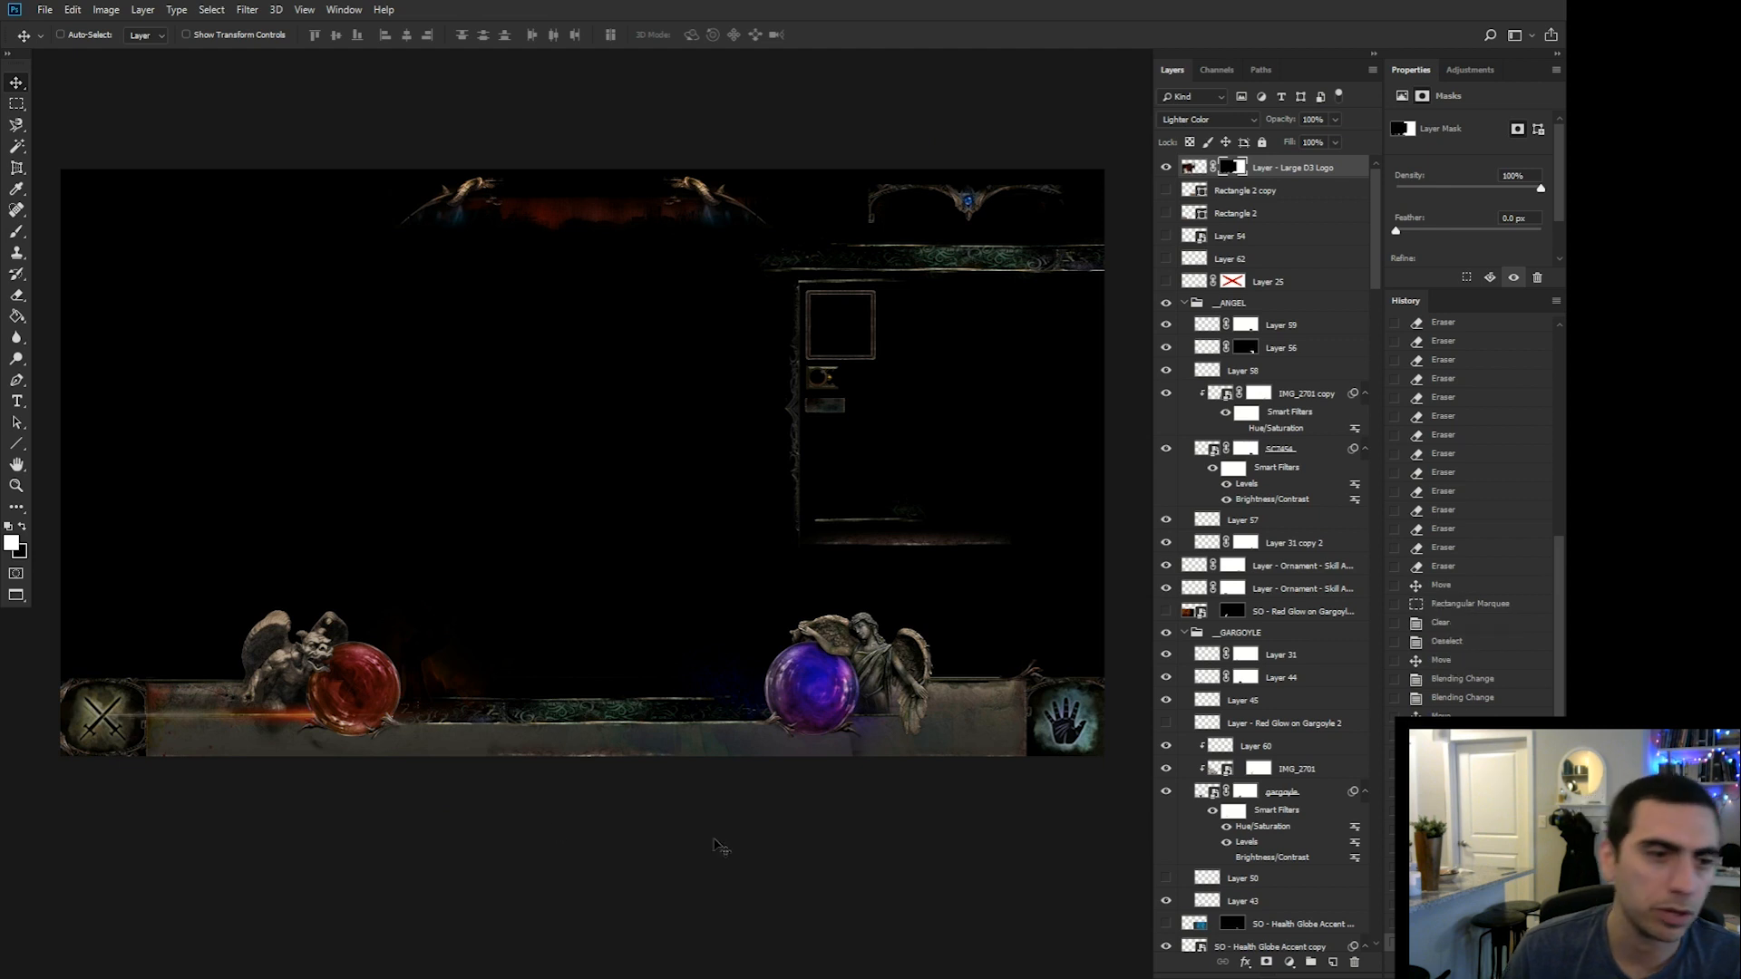
# Erase the glow spilling over the crossed-swords button on the layer mask, with the eraser opacity lowered to 28%.
pyautogui.moveTo(640, 810); pyautogui.dragTo(606, 814)
pyautogui.press('e')
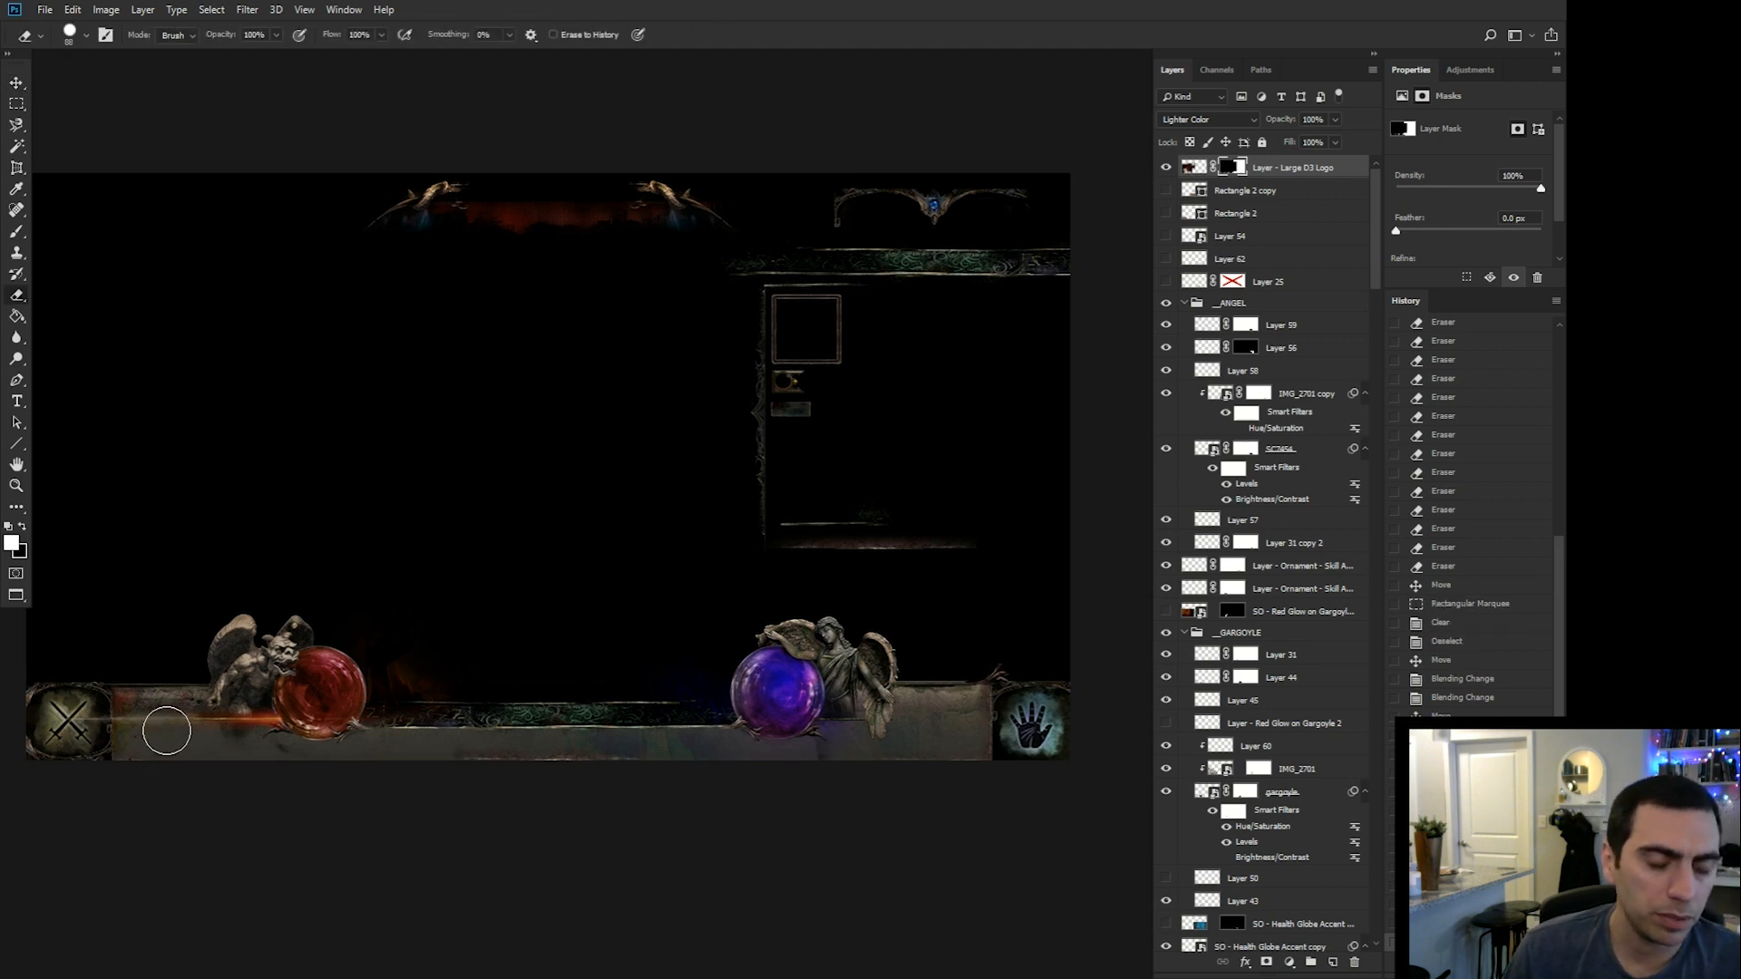
pyautogui.click(51, 722)
pyautogui.click(95, 722)
pyautogui.click(110, 728)
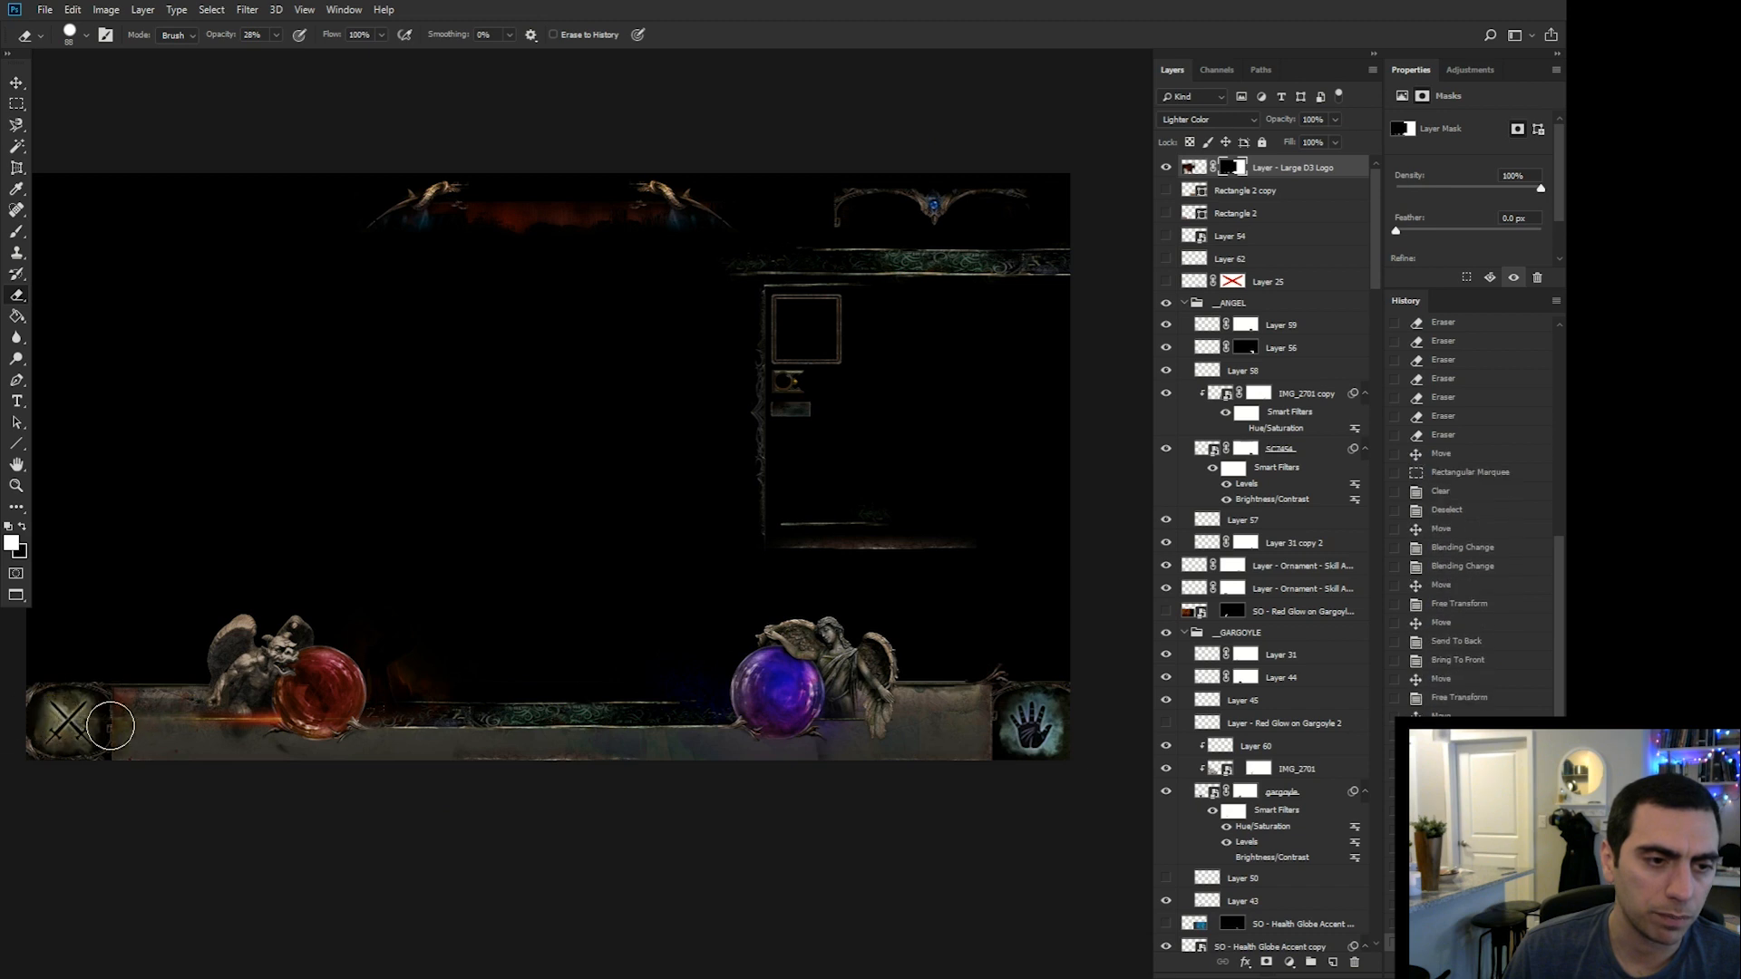
pyautogui.click(101, 719)
pyautogui.click(86, 722)
pyautogui.click(88, 748)
pyautogui.click(223, 792)
pyautogui.click(412, 797)
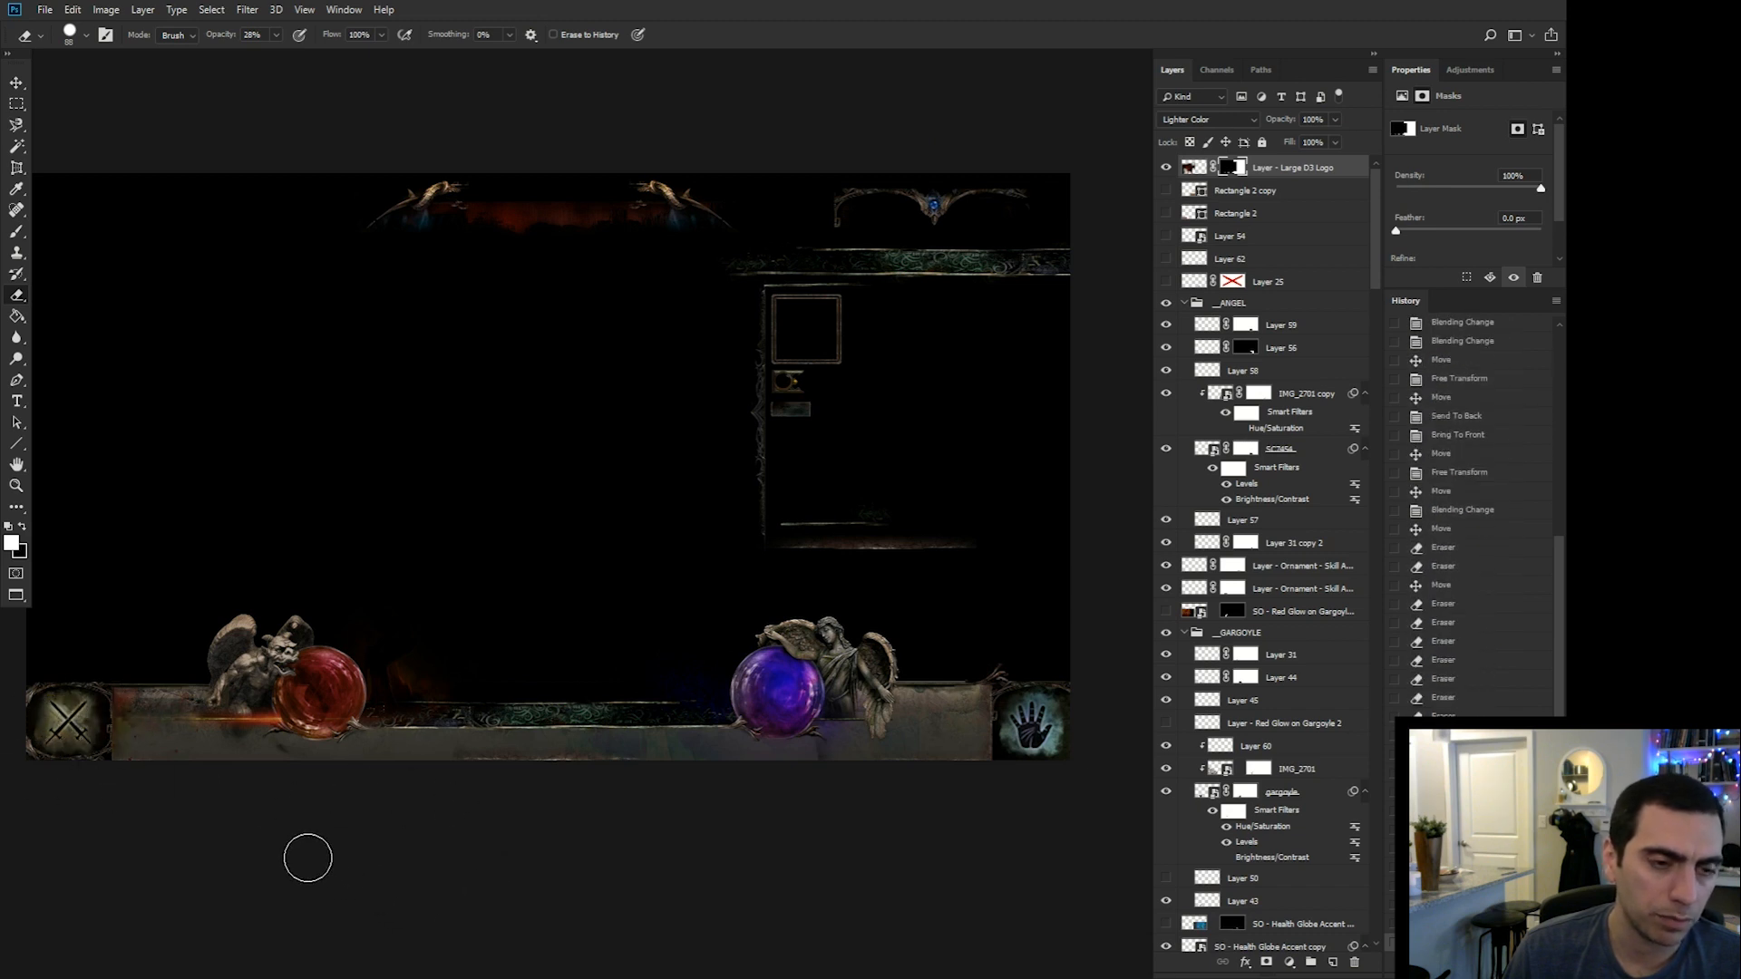
# Move the glow to the middle section of the bottom panel's edge, between the red and purple globes.
pyautogui.press('v')
pyautogui.moveTo(318, 843); pyautogui.dragTo(598, 821)
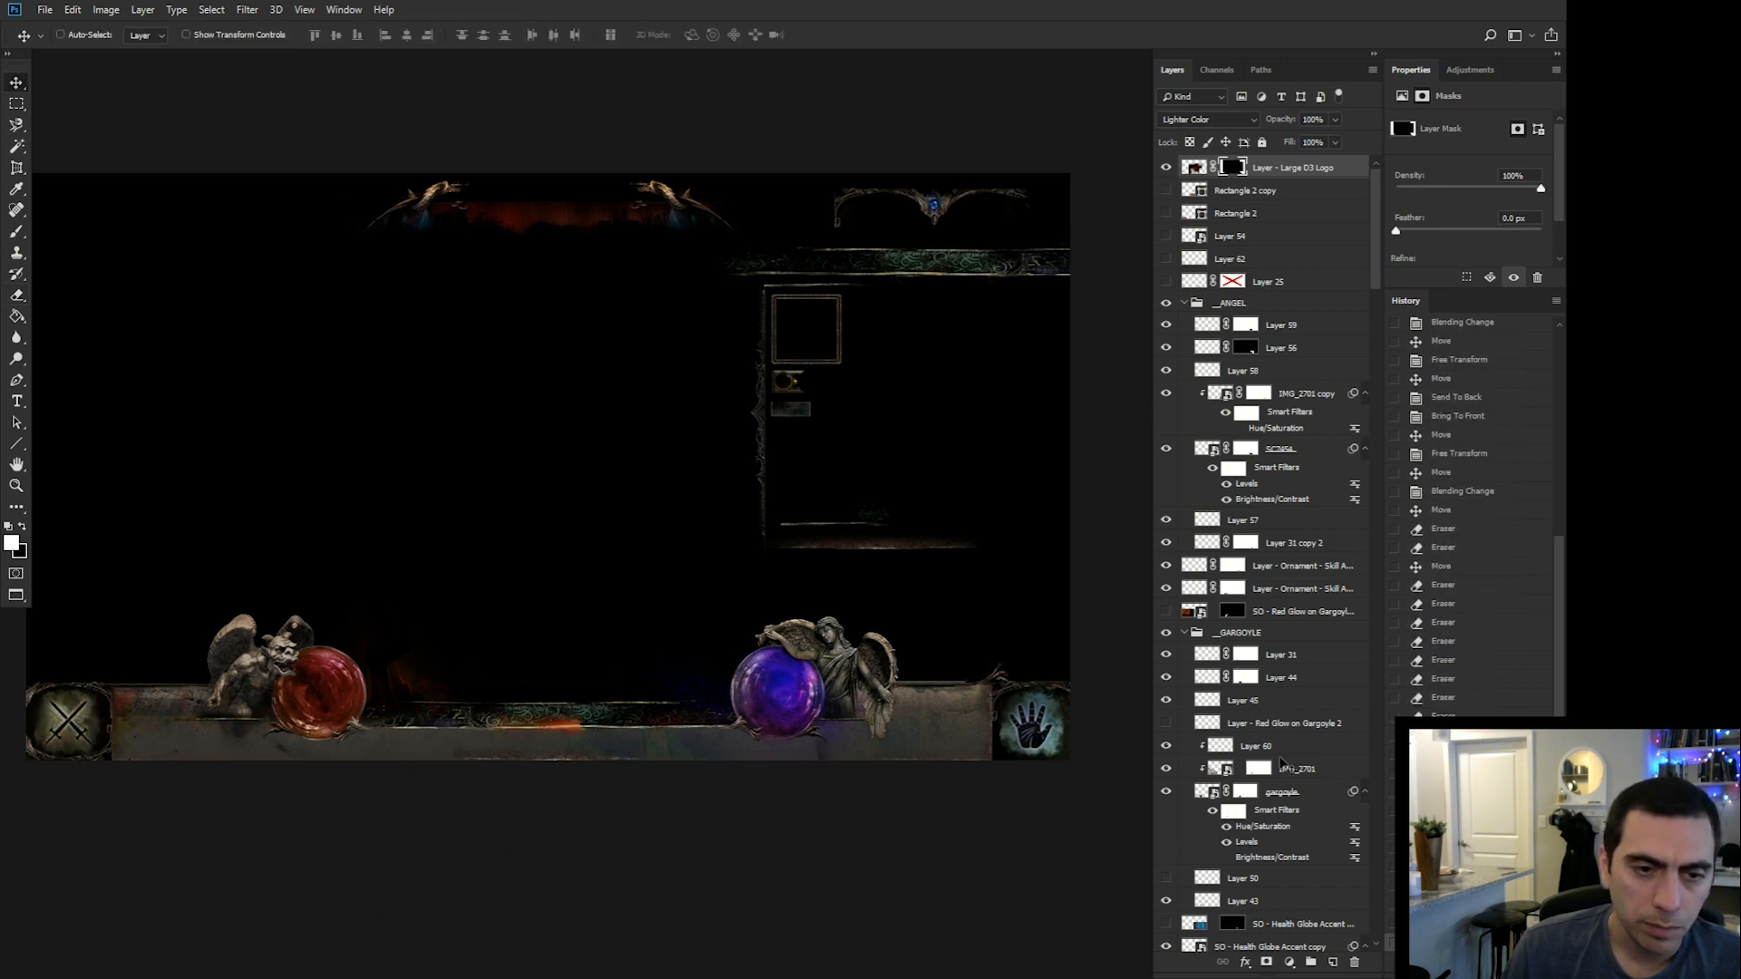
pyautogui.click(1485, 498)
pyautogui.moveTo(395, 678); pyautogui.dragTo(717, 694)
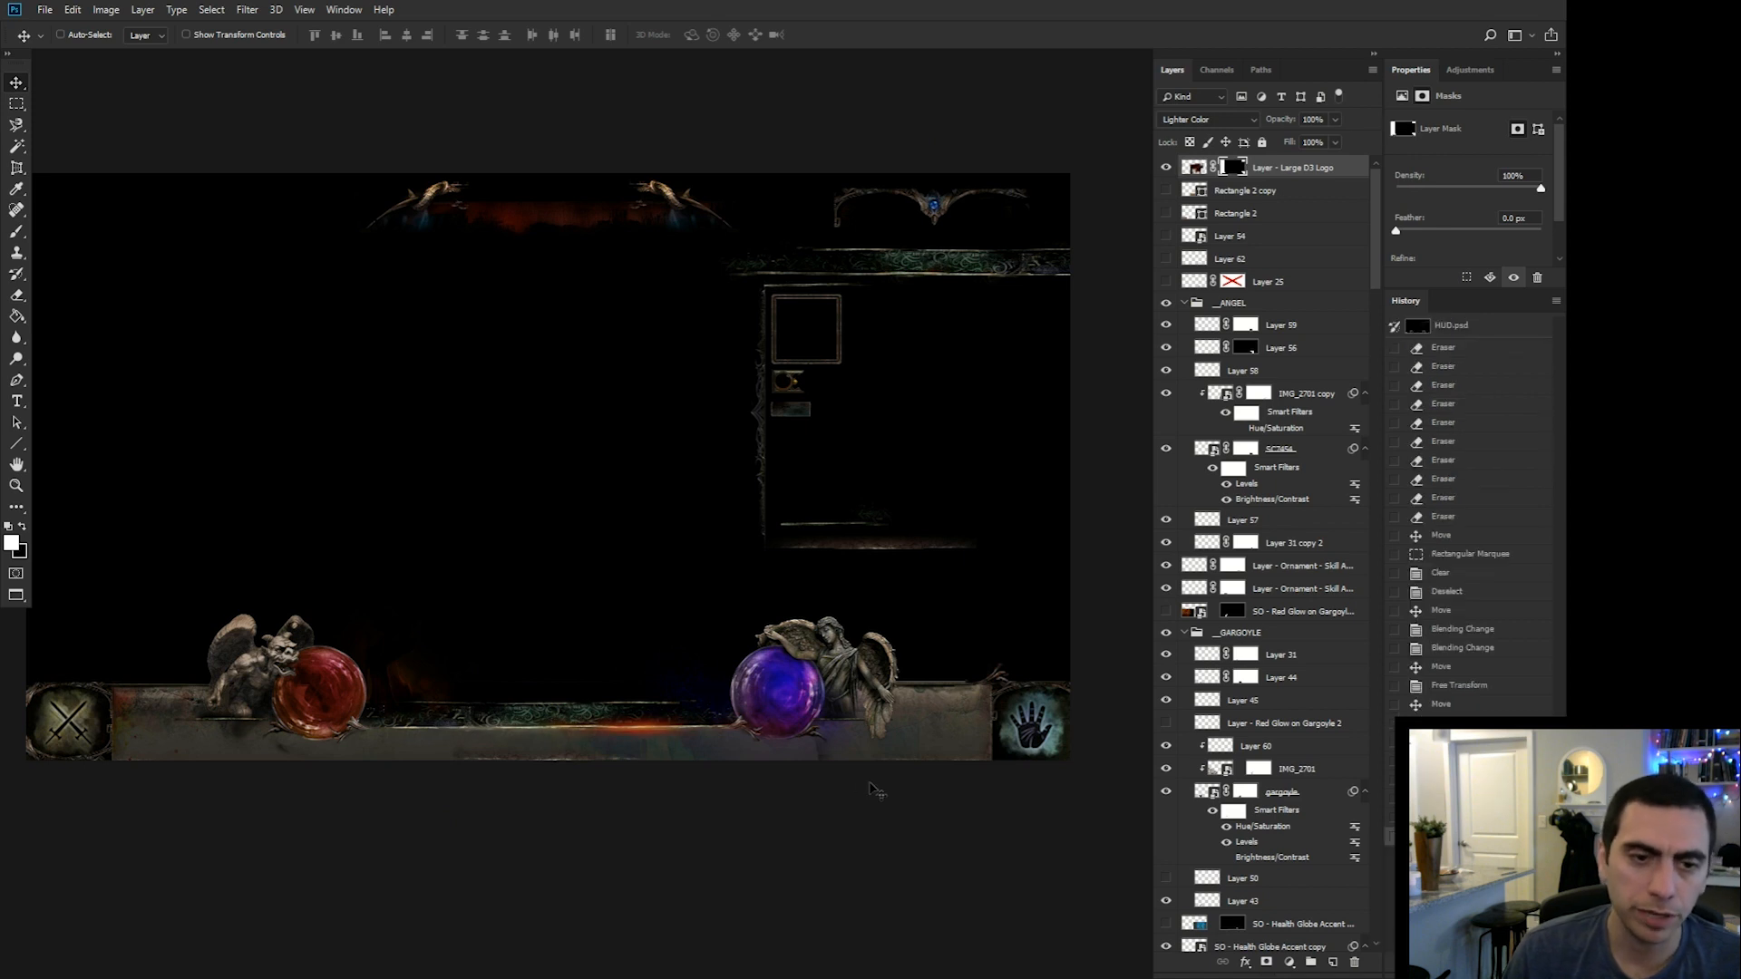
pyautogui.moveTo(573, 747)
pyautogui.mouseDown()
pyautogui.moveTo(524, 745)
pyautogui.moveTo(551, 745)
pyautogui.mouseUp()
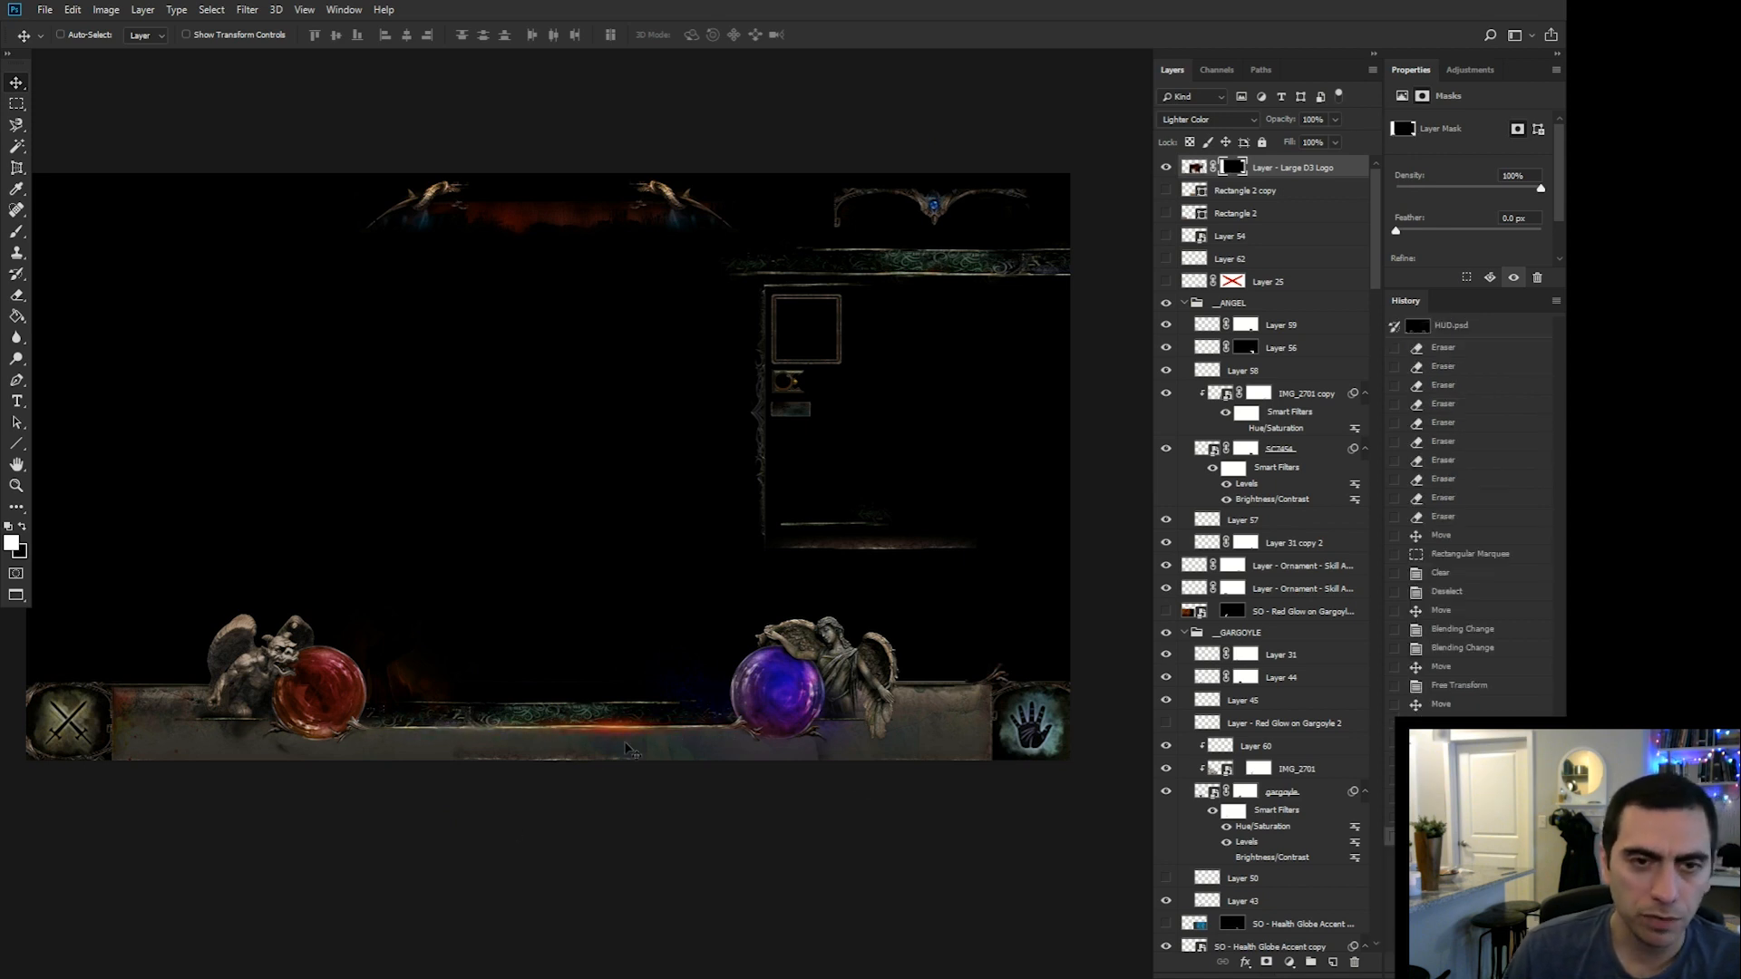
# Place a copy of the glow beneath the framed panel above the purple globe and set its blend mode to Normal.
pyautogui.moveTo(659, 727); pyautogui.dragTo(1020, 588)
pyautogui.click(1206, 119)
pyautogui.click(1197, 259)
pyautogui.click(1195, 121)
pyautogui.click(1194, 136)
# Select Layer 44 from the artwork and delete a rectangular area of it across the bottom panel below the gargoyle.
pyautogui.scroll(-5, 1271, 536)
pyautogui.scroll(-1, 1271, 537)
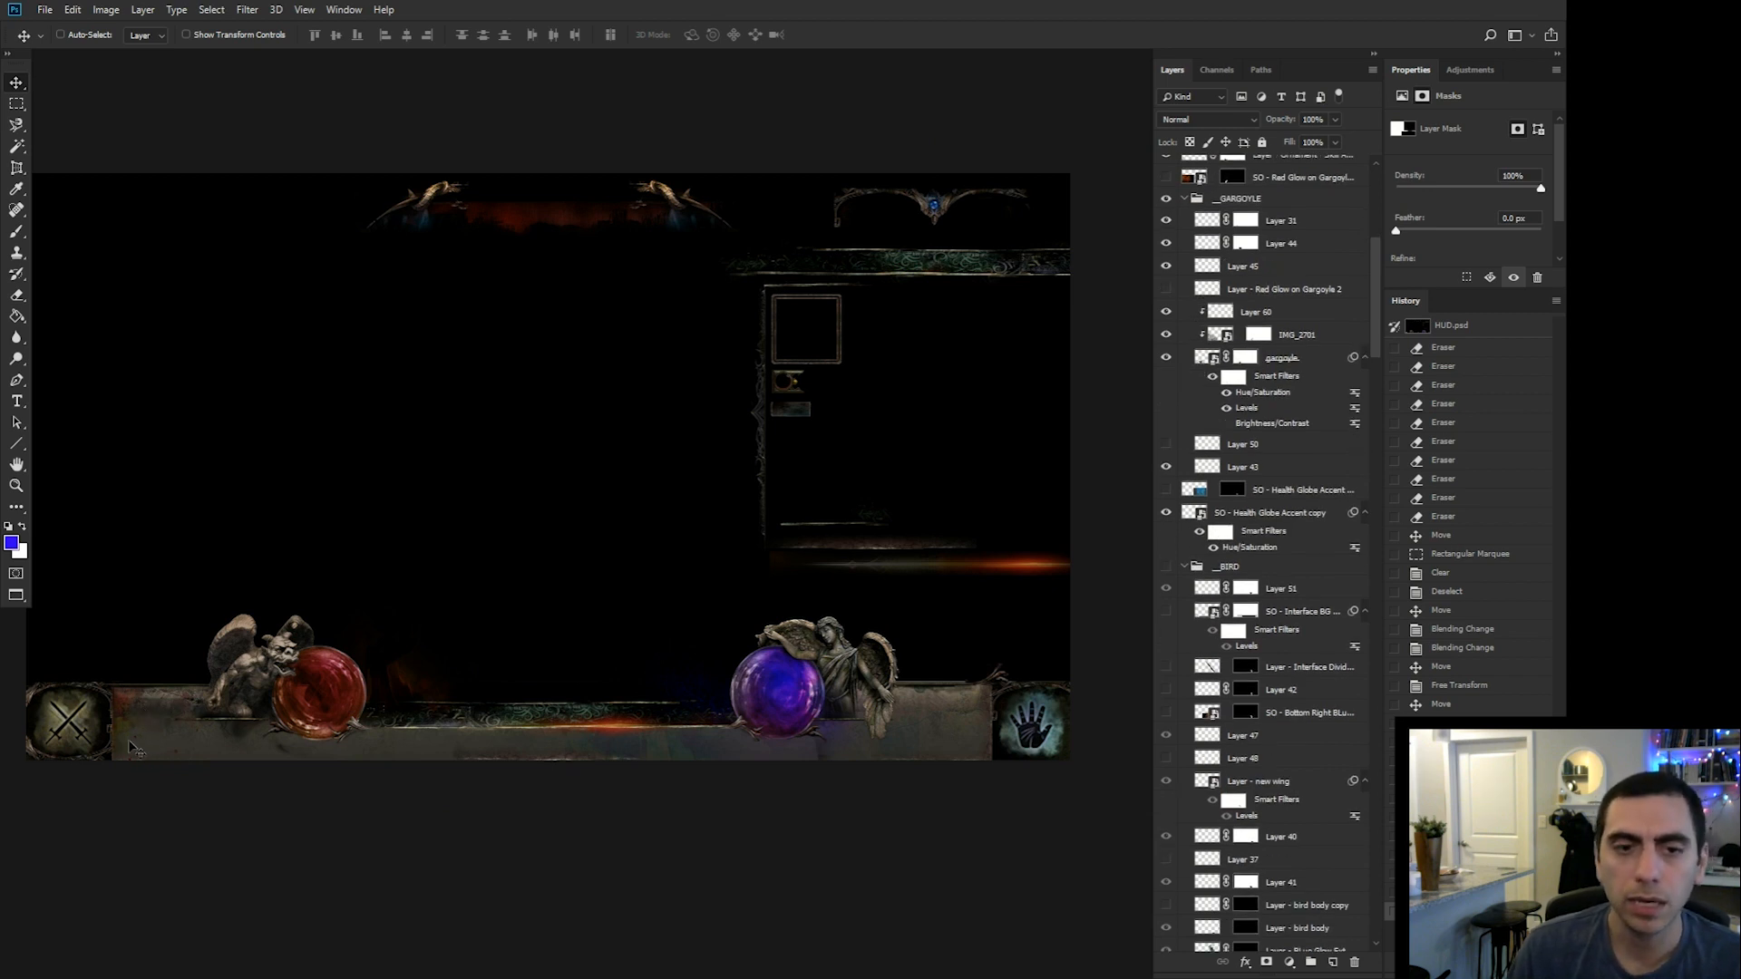
pyautogui.rightClick(158, 737)
pyautogui.click(135, 711)
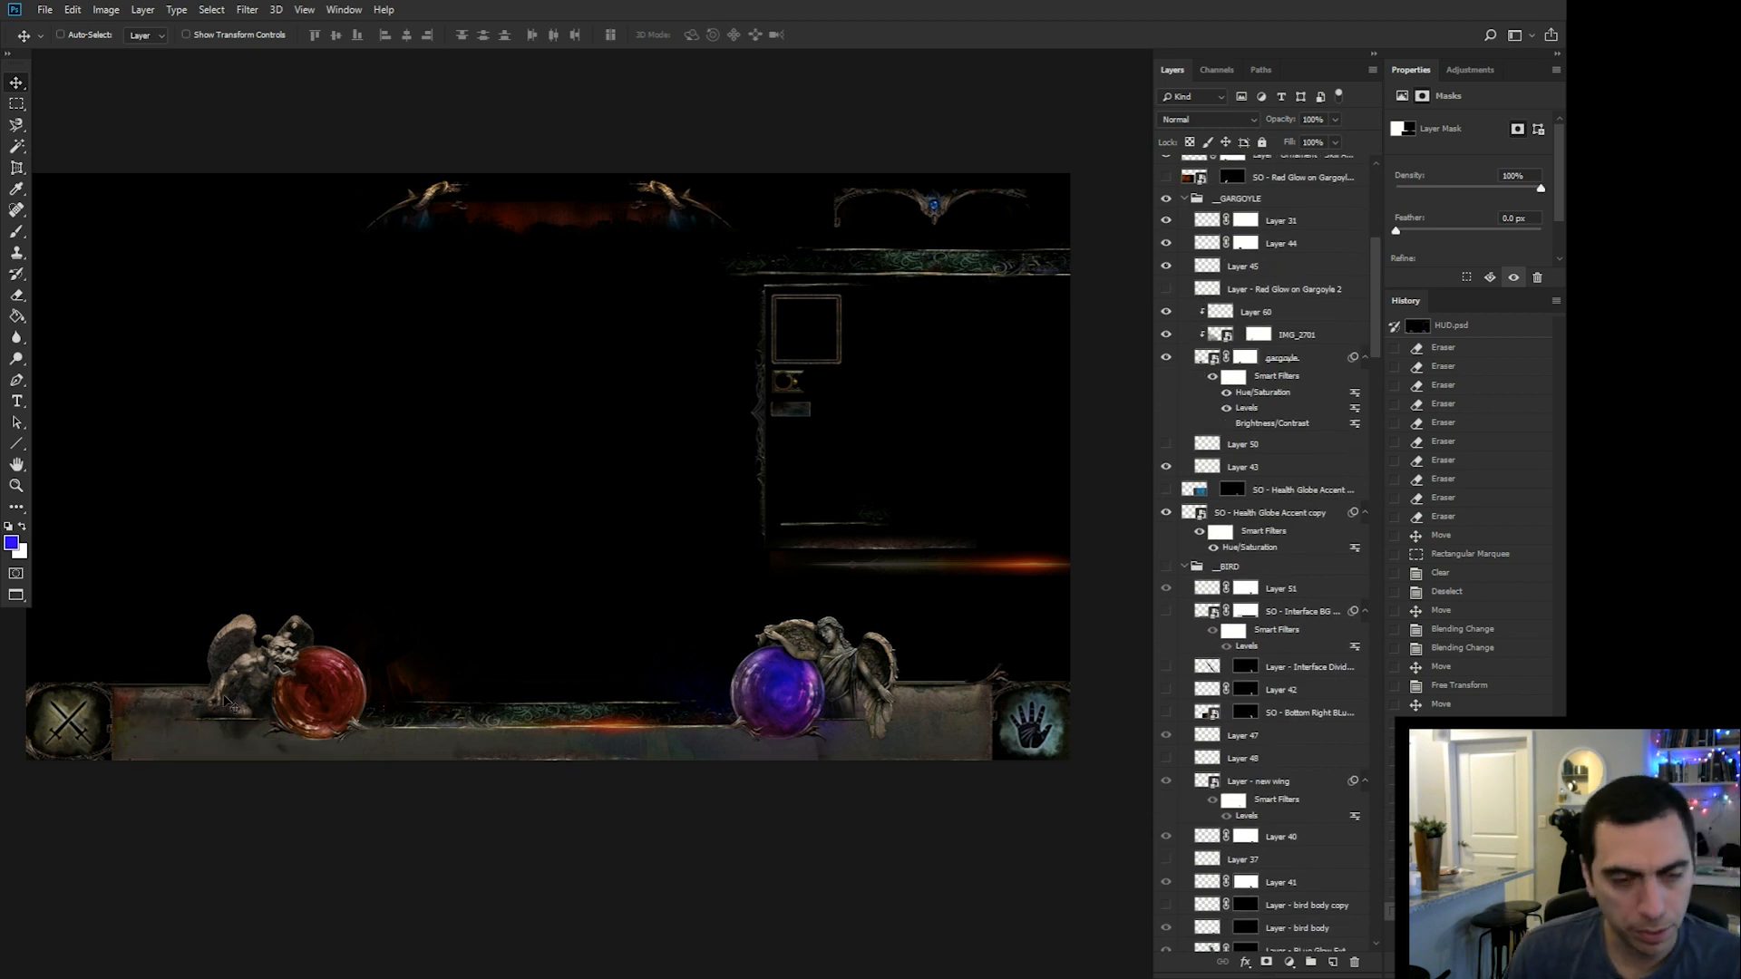
pyautogui.rightClick(238, 731)
pyautogui.click(272, 752)
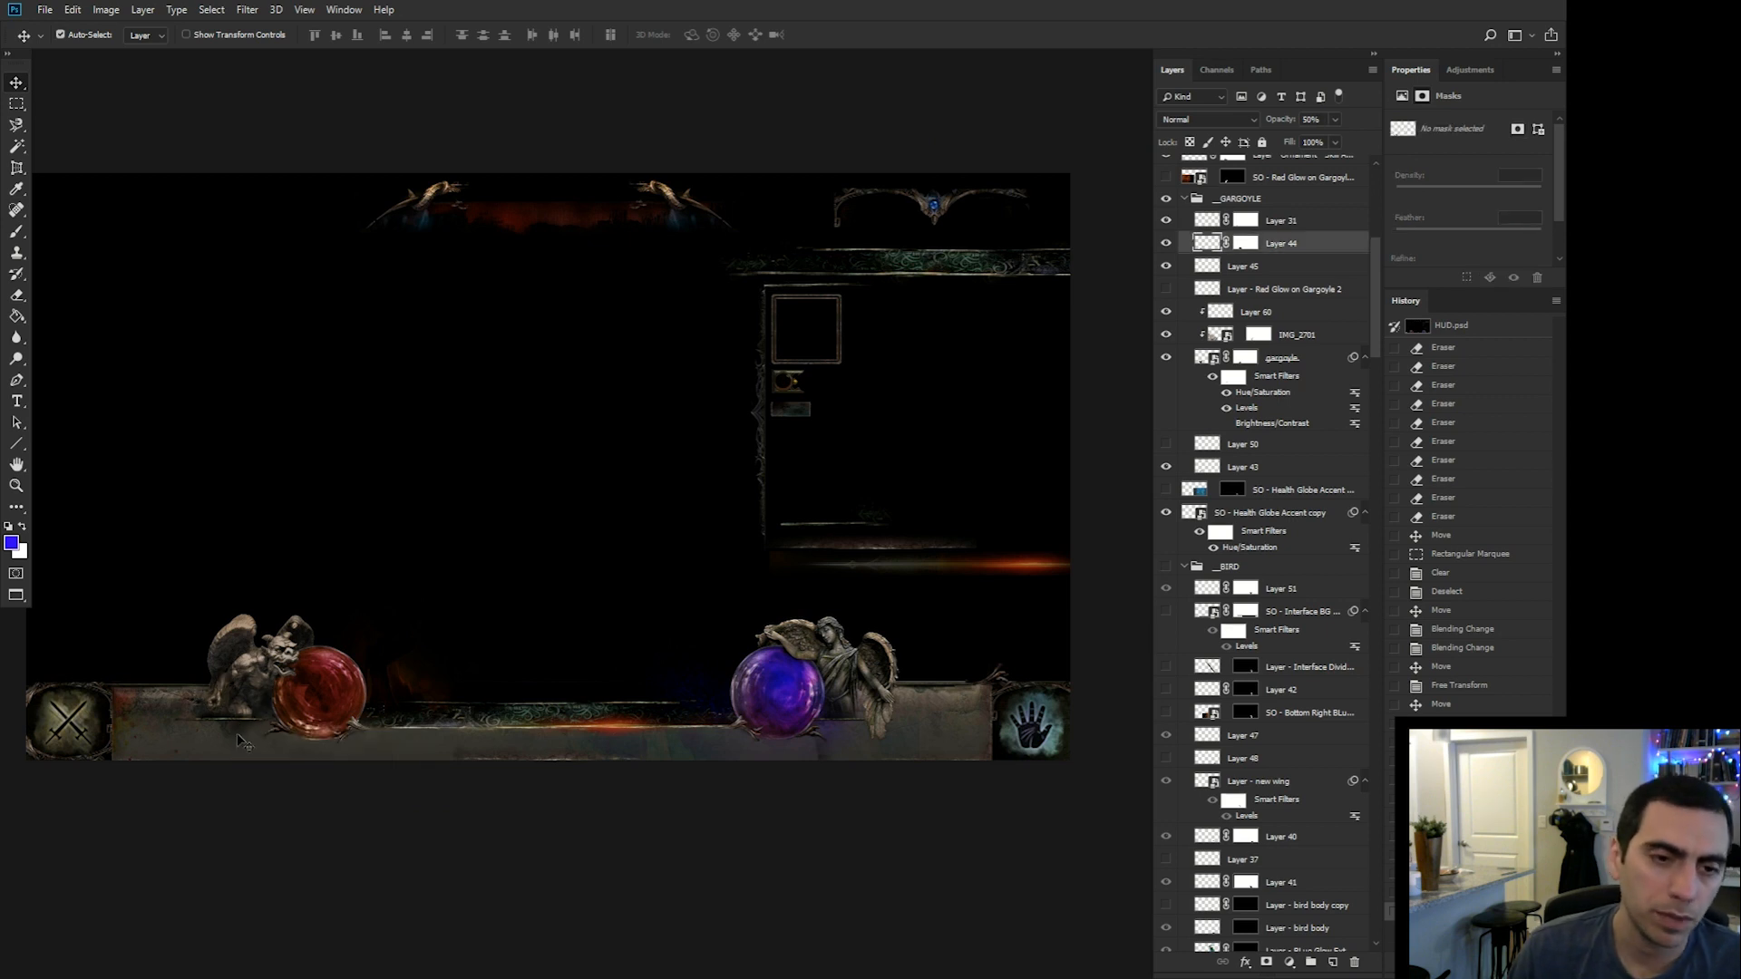
pyautogui.scroll(2, 544, 508)
pyautogui.press('m')
pyautogui.moveTo(495, 556); pyautogui.dragTo(19, 629)
pyautogui.press('Delete')
pyautogui.hotkey('ctrl', 'd')
pyautogui.press('v')
# Select Layer 43 from the artwork and delete its content in a rectangular area below the gargoyle and red globe.
pyautogui.rightClick(419, 562)
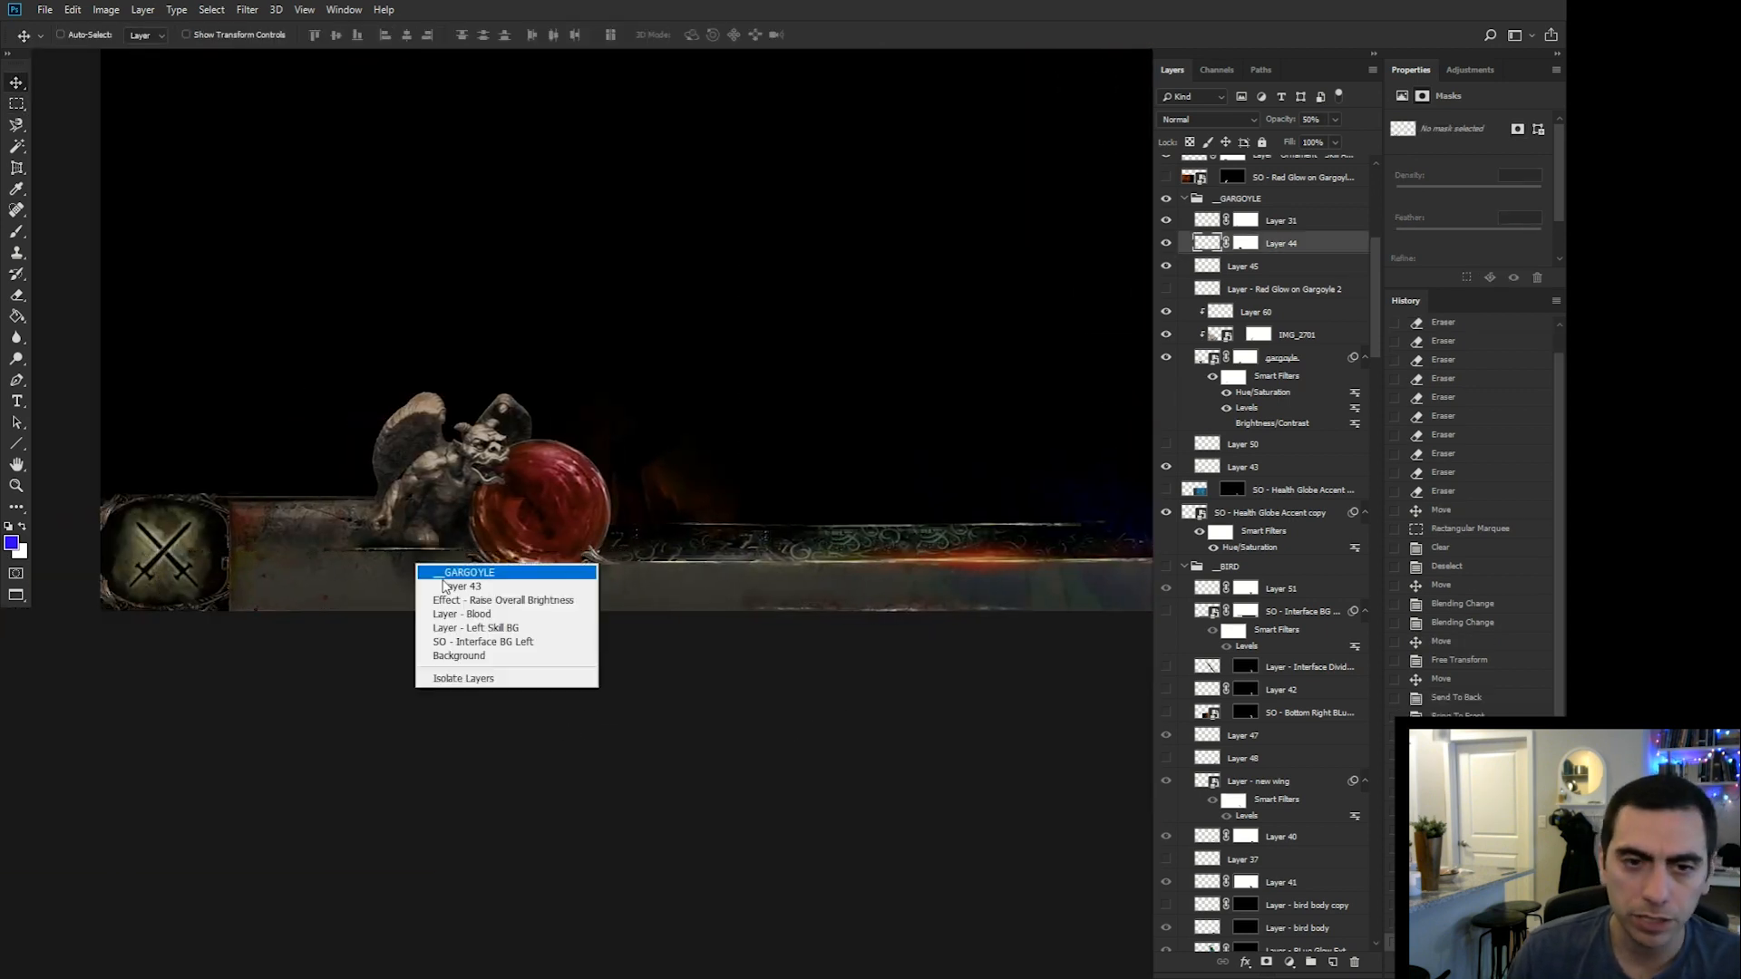
pyautogui.click(434, 574)
pyautogui.press('m')
pyautogui.moveTo(628, 723); pyautogui.dragTo(190, 552)
pyautogui.press('Delete')
pyautogui.hotkey('ctrl', 'd')
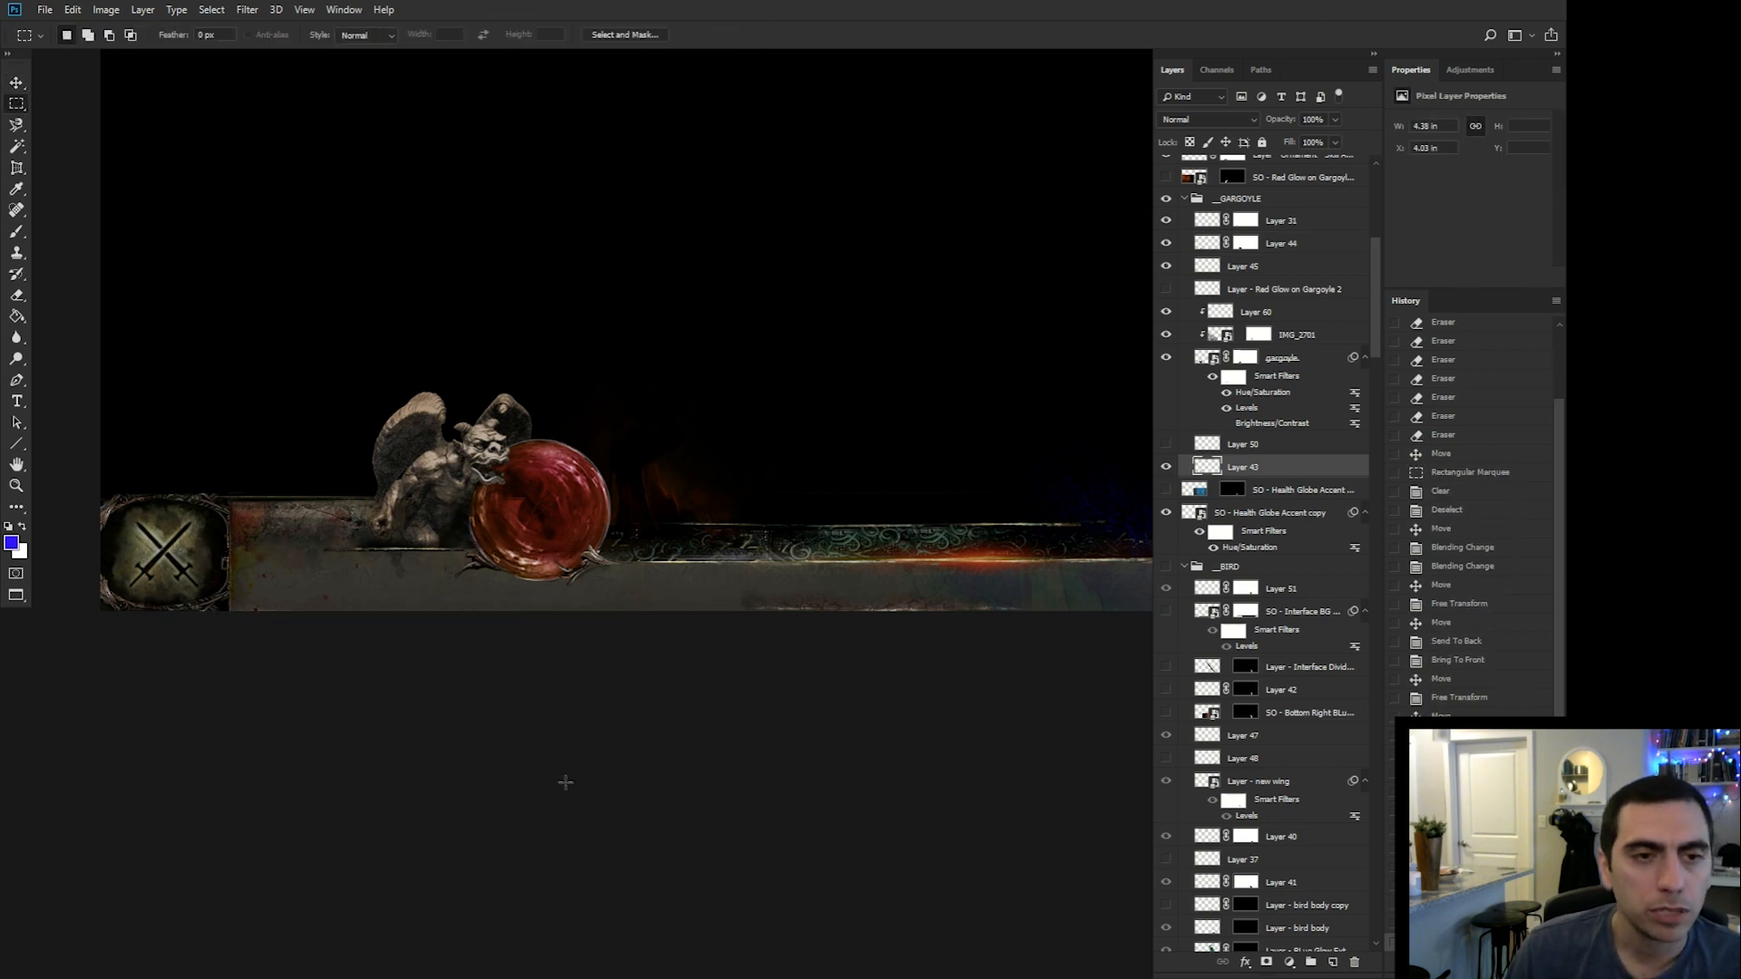
# Try to move the left horn ornament from the upper frame down to the bottom panel near the crossed-swords button.
pyautogui.hotkey('ctrl', '-')
pyautogui.moveTo(754, 758); pyautogui.dragTo(521, 841)
pyautogui.press('v')
pyautogui.rightClick(504, 98)
pyautogui.click(527, 121)
pyautogui.moveTo(521, 125); pyautogui.dragTo(172, 706)
pyautogui.hotkey('ctrl', 'z')
pyautogui.moveTo(311, 654); pyautogui.dragTo(379, 646)
# Pick the Left Skill BG layer from the bottom panel artwork and toggle its visibility to examine its effect.
pyautogui.rightClick(195, 603)
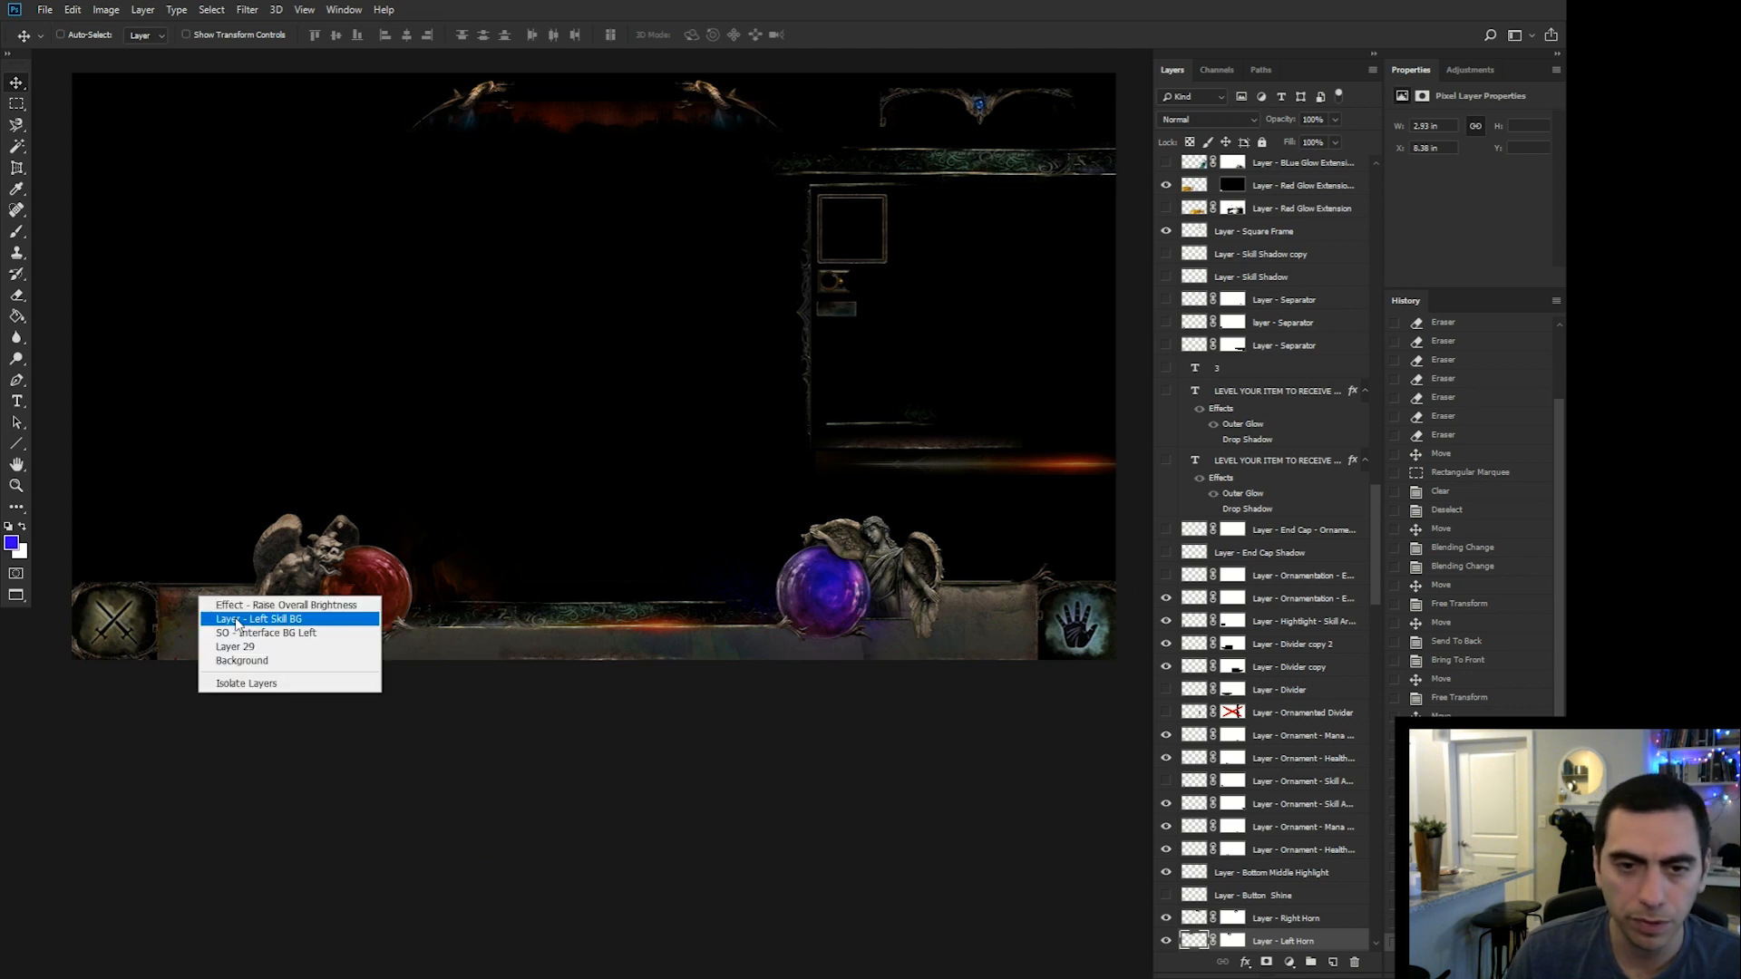
pyautogui.click(235, 619)
pyautogui.click(1166, 941)
pyautogui.click(1166, 941)
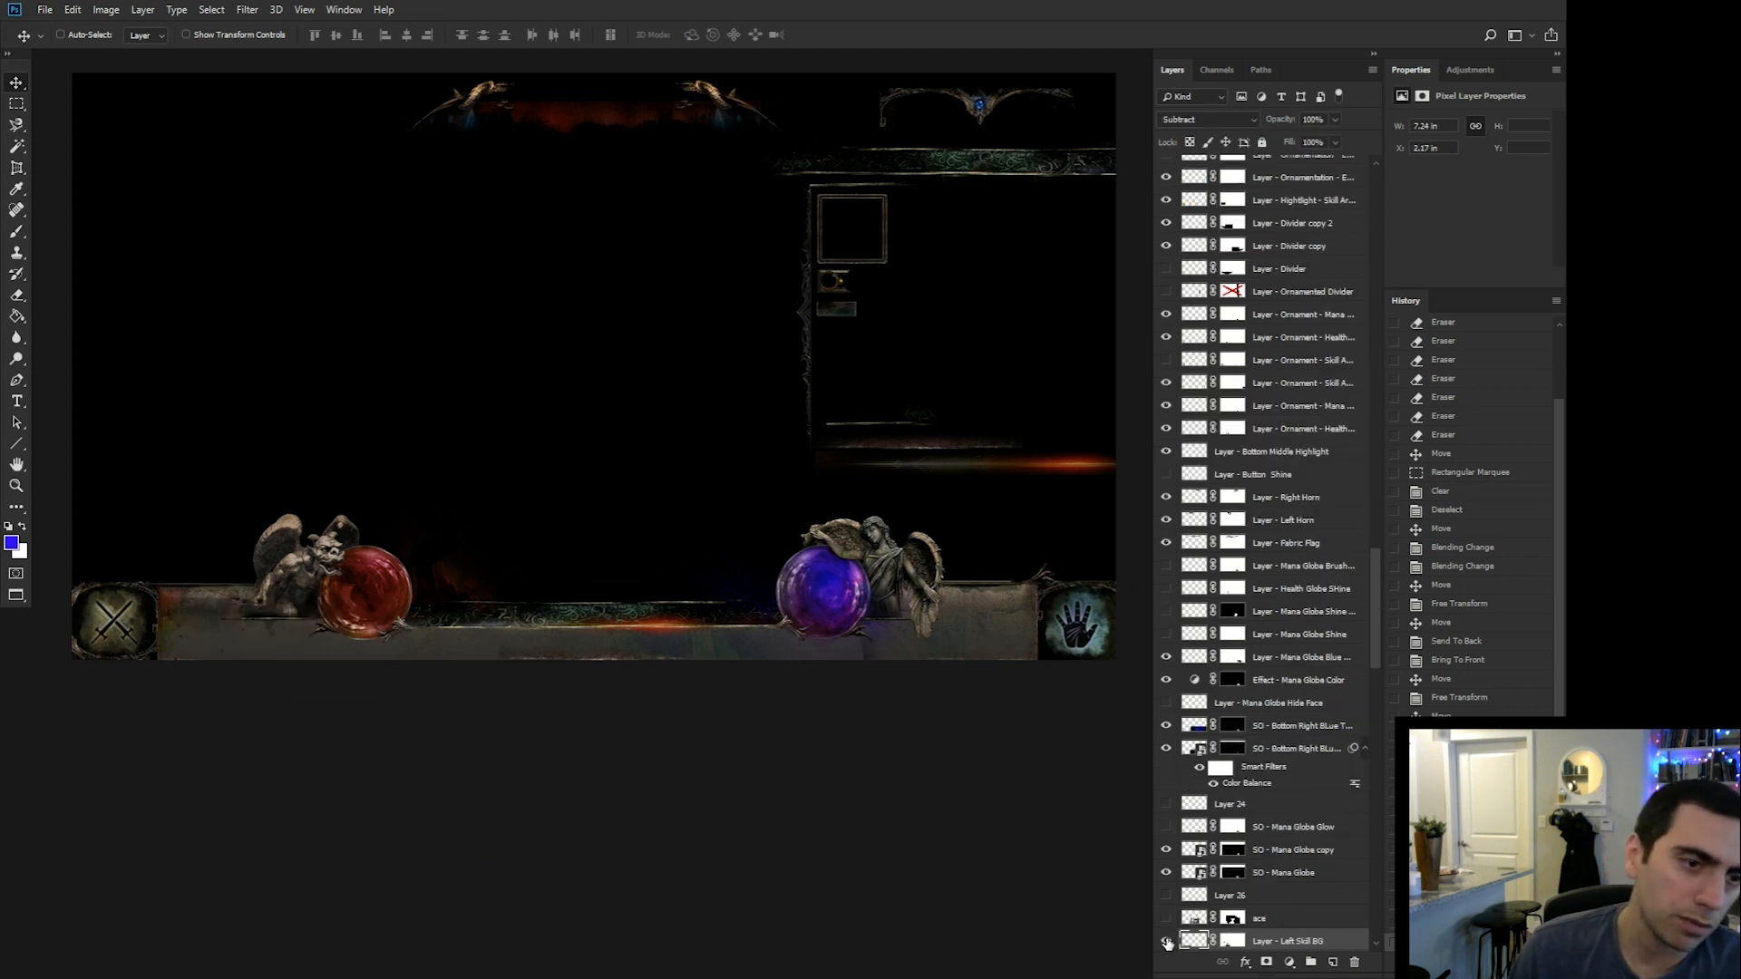
pyautogui.scroll(-5, 1292, 258)
# Convert the Left Skill BG layer to a smart object.
pyautogui.click(106, 9)
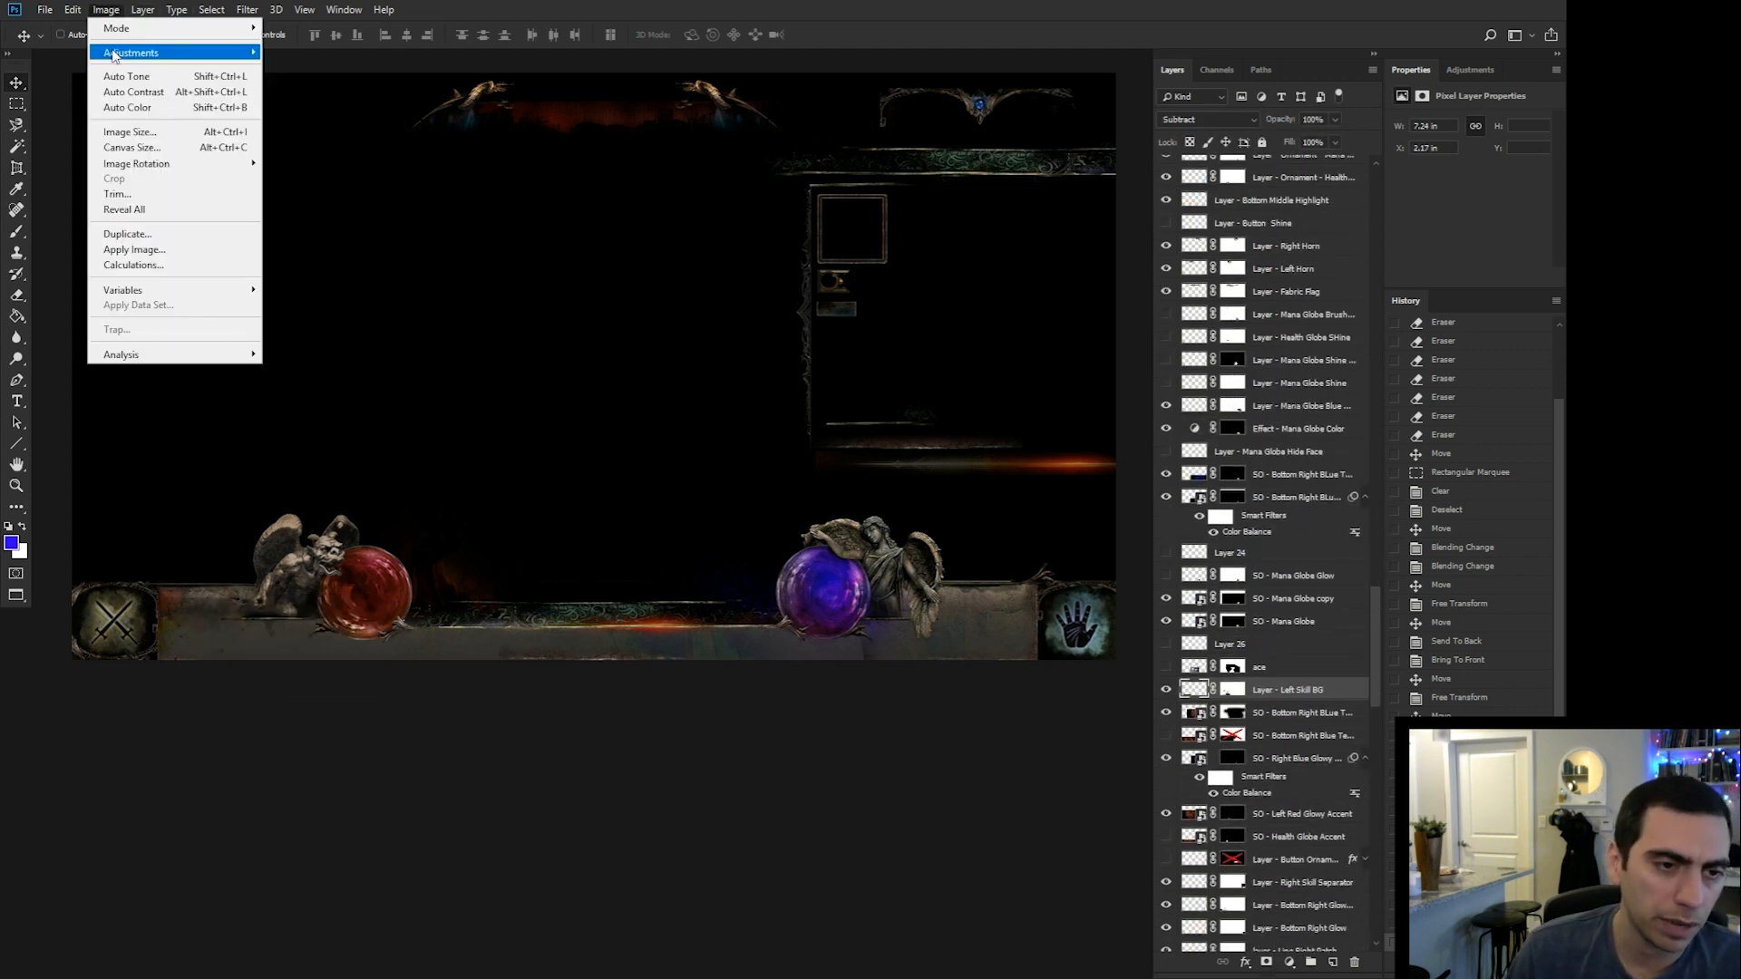
pyautogui.moveTo(145, 53)
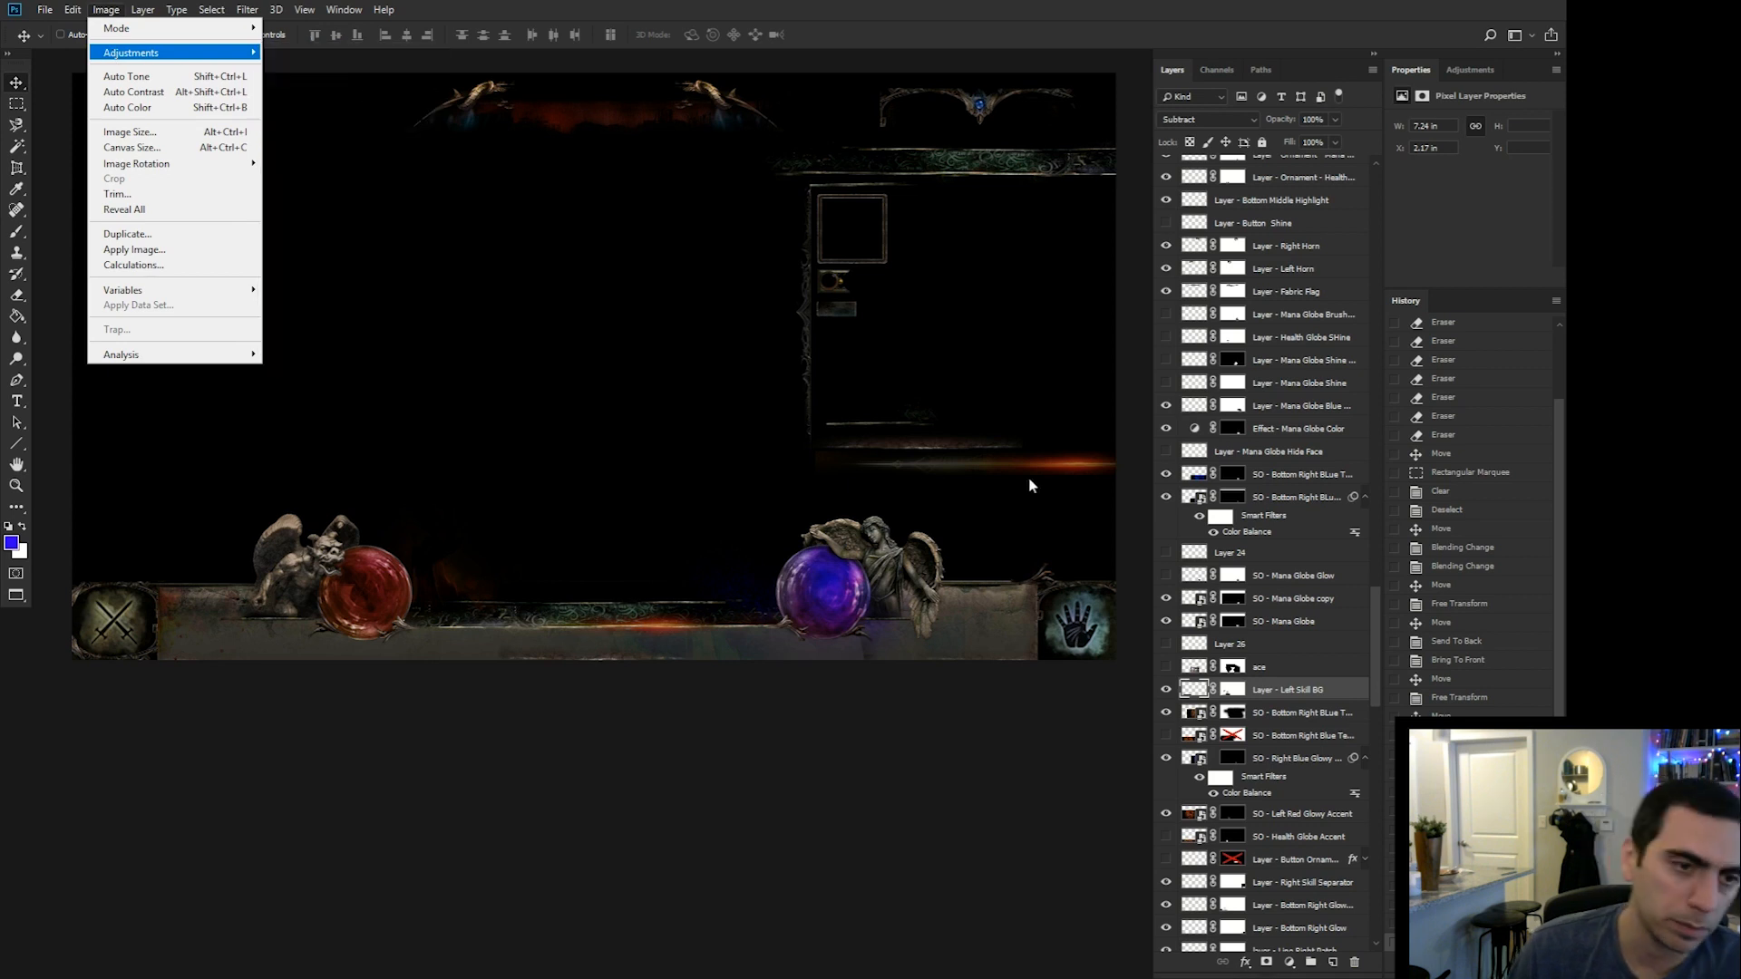
pyautogui.rightClick(1199, 689)
pyautogui.rightClick(1279, 693)
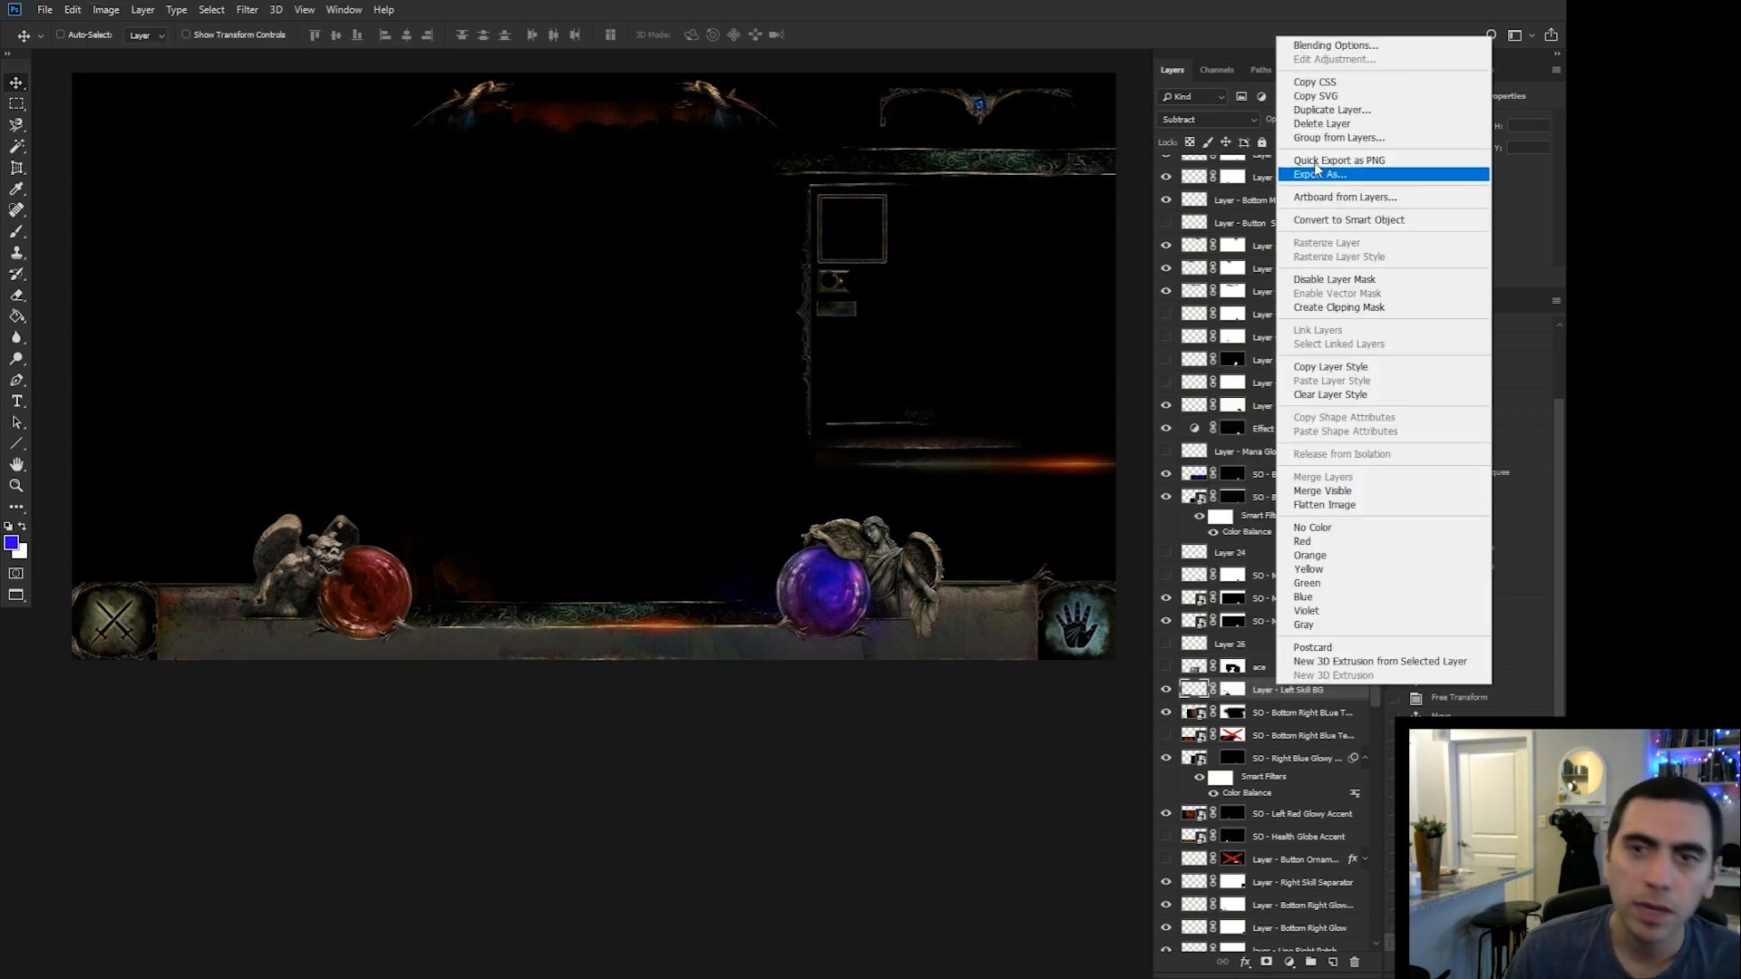
pyautogui.click(1326, 222)
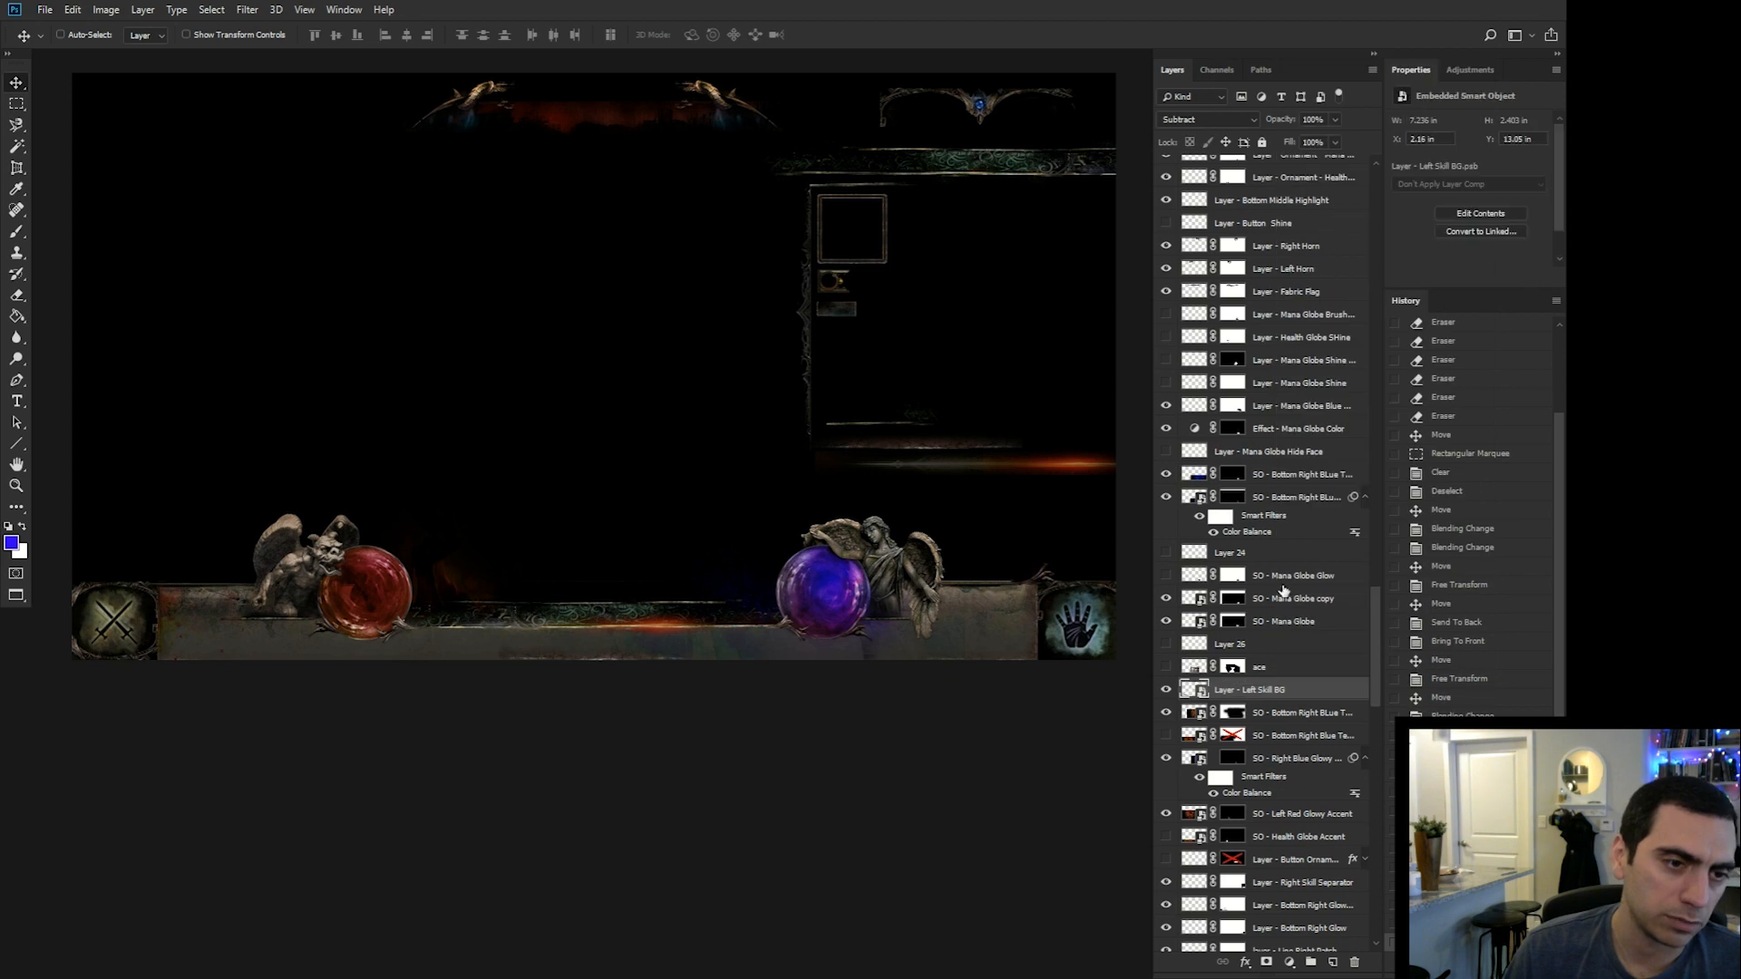
pyautogui.click(74, 12)
pyautogui.moveTo(148, 8)
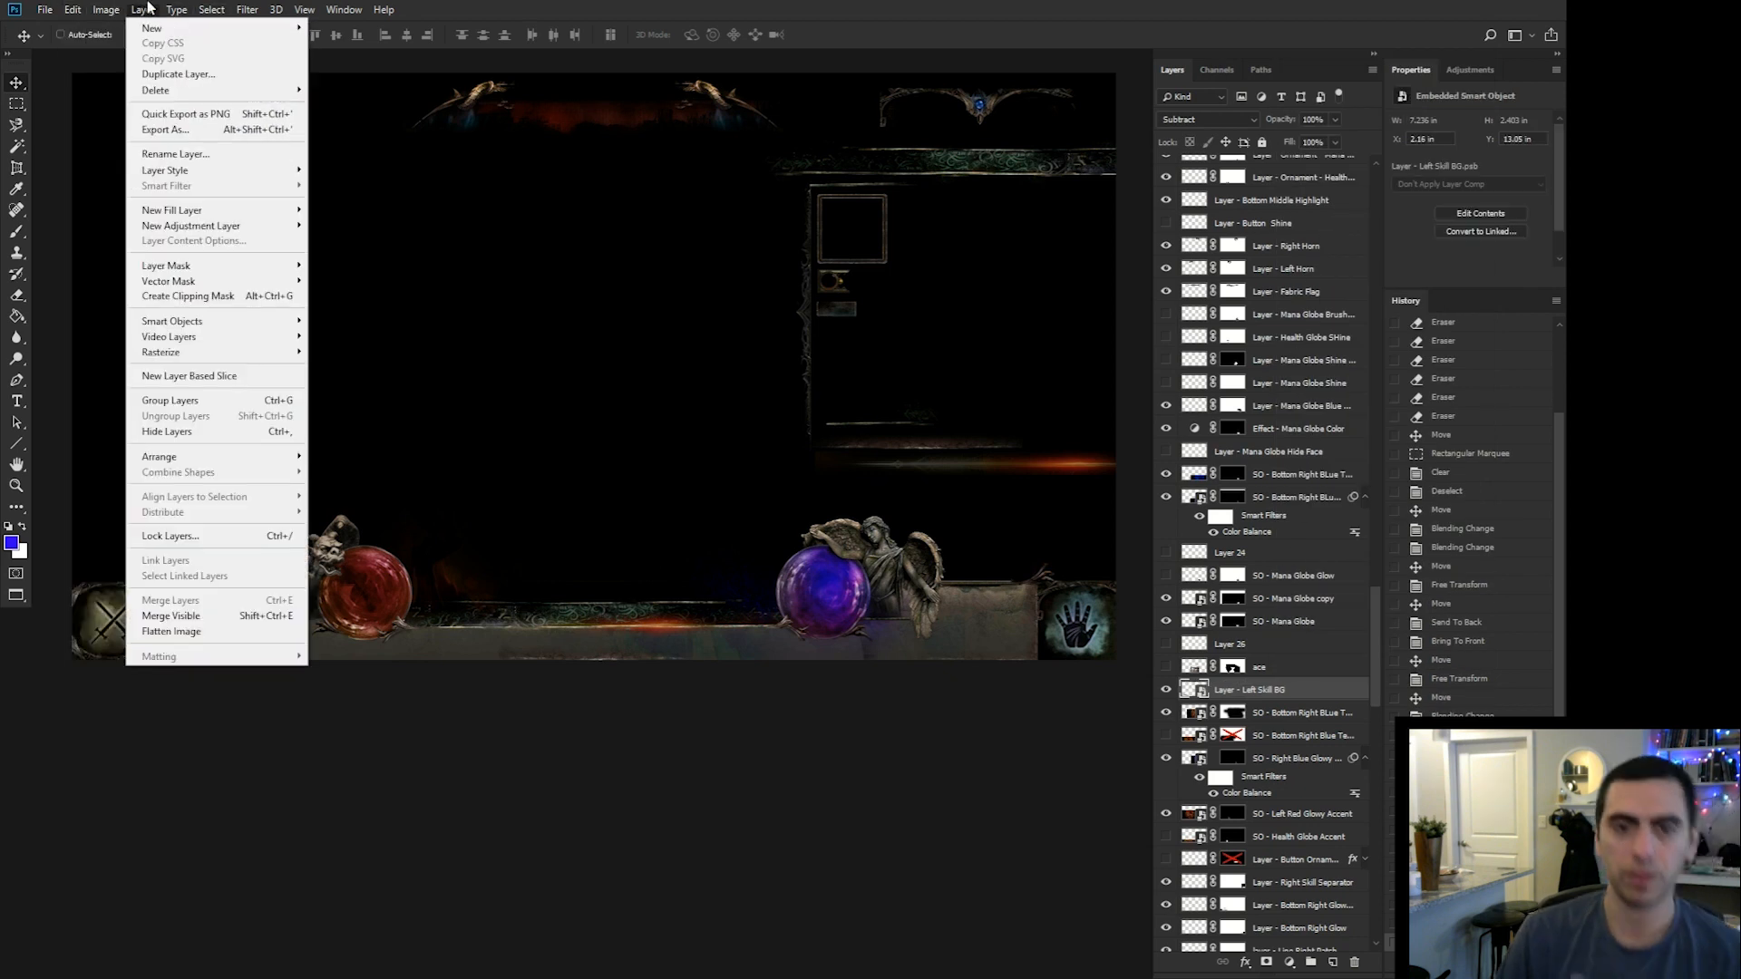
pyautogui.moveTo(136, 52)
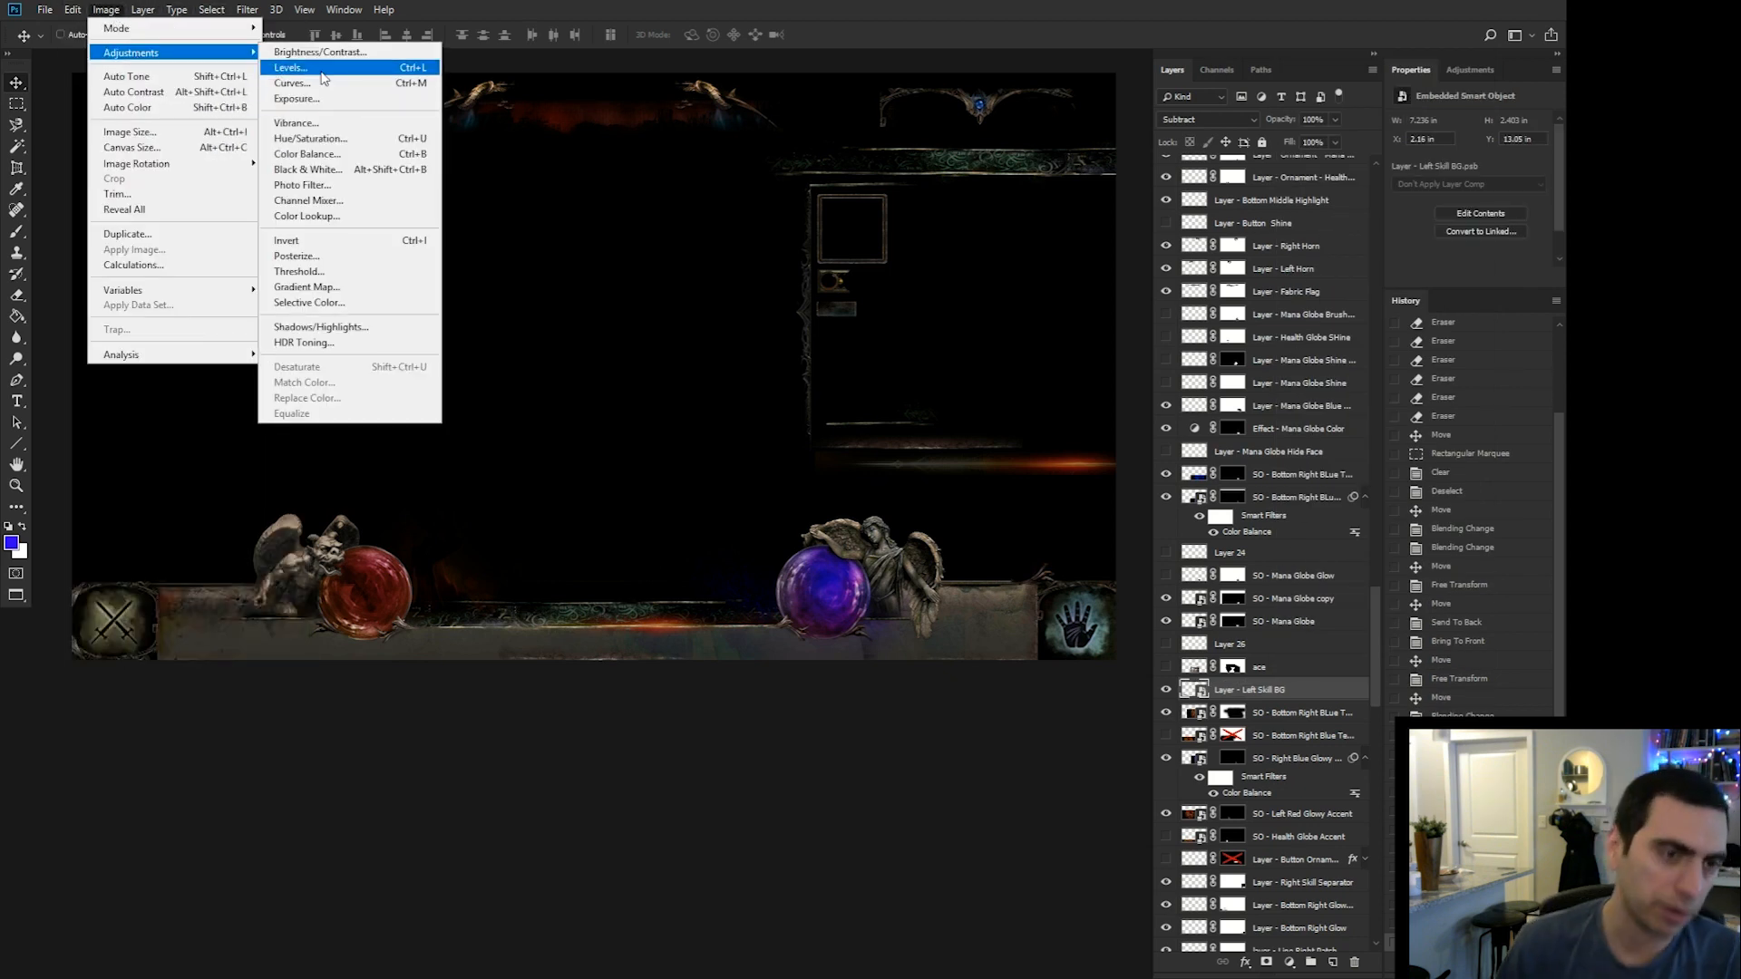
pyautogui.click(281, 66)
pyautogui.moveTo(631, 382)
pyautogui.mouseDown()
pyautogui.moveTo(663, 383)
pyautogui.moveTo(628, 385)
pyautogui.mouseUp()
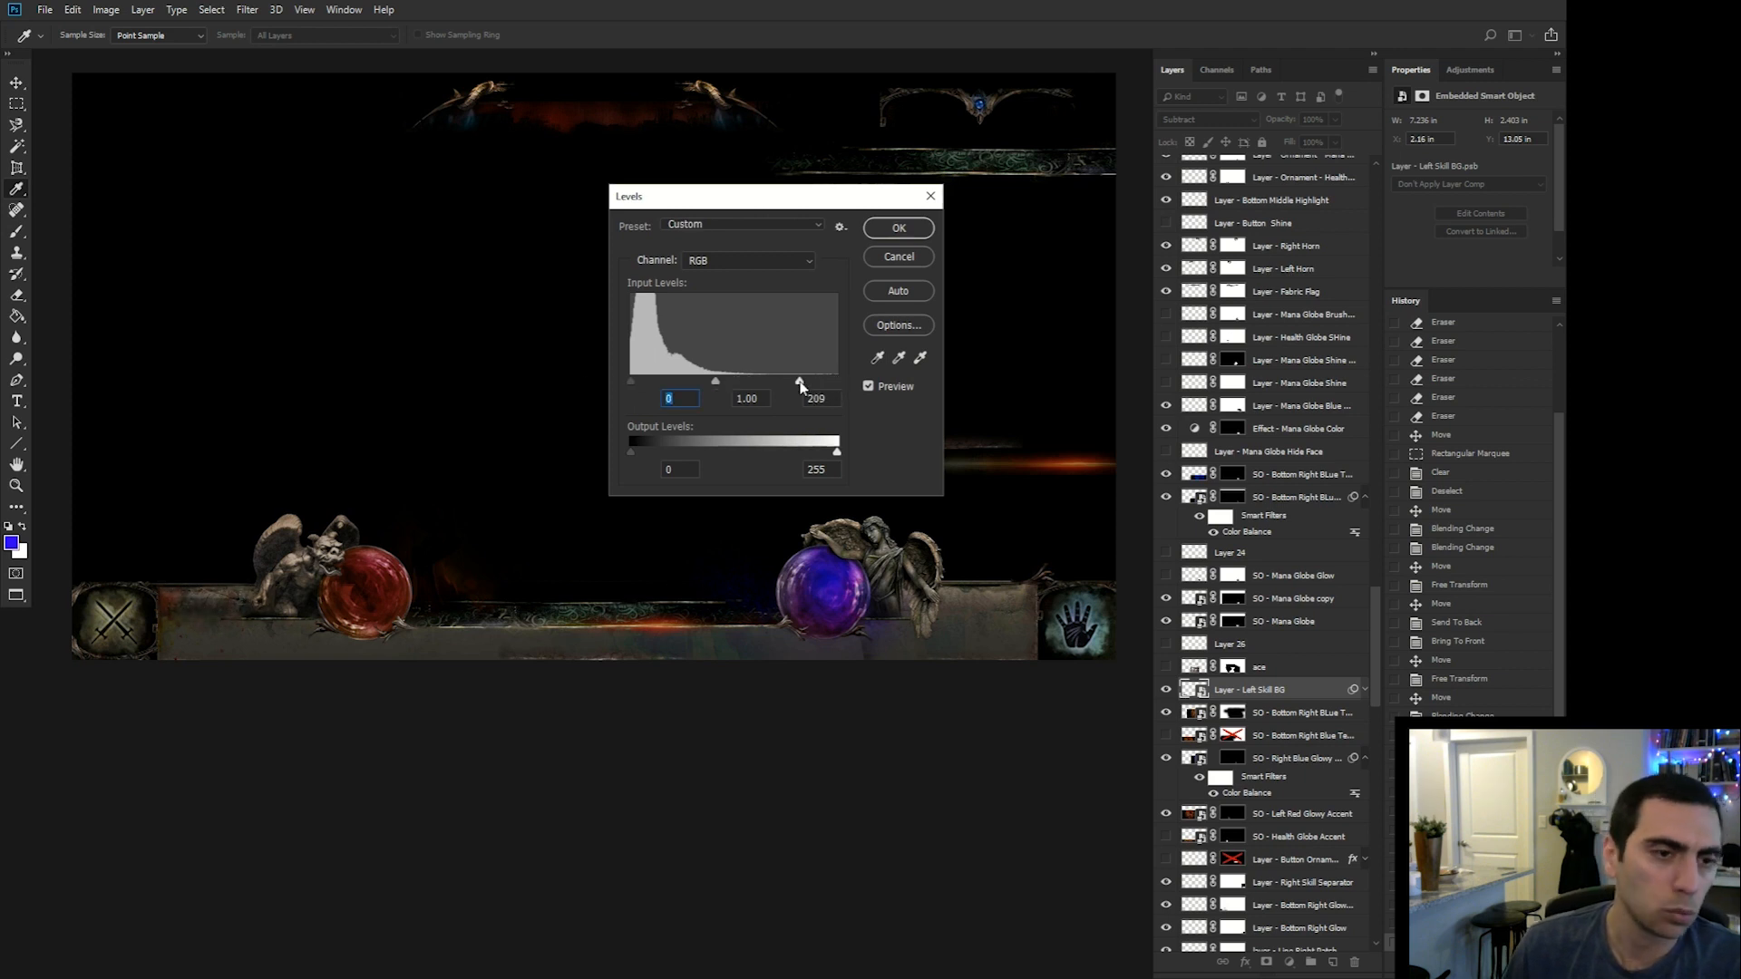
pyautogui.moveTo(800, 386); pyautogui.dragTo(732, 388)
pyautogui.moveTo(582, 390)
pyautogui.mouseDown()
pyautogui.moveTo(771, 390)
pyautogui.moveTo(612, 374)
pyautogui.mouseUp()
pyautogui.click(891, 254)
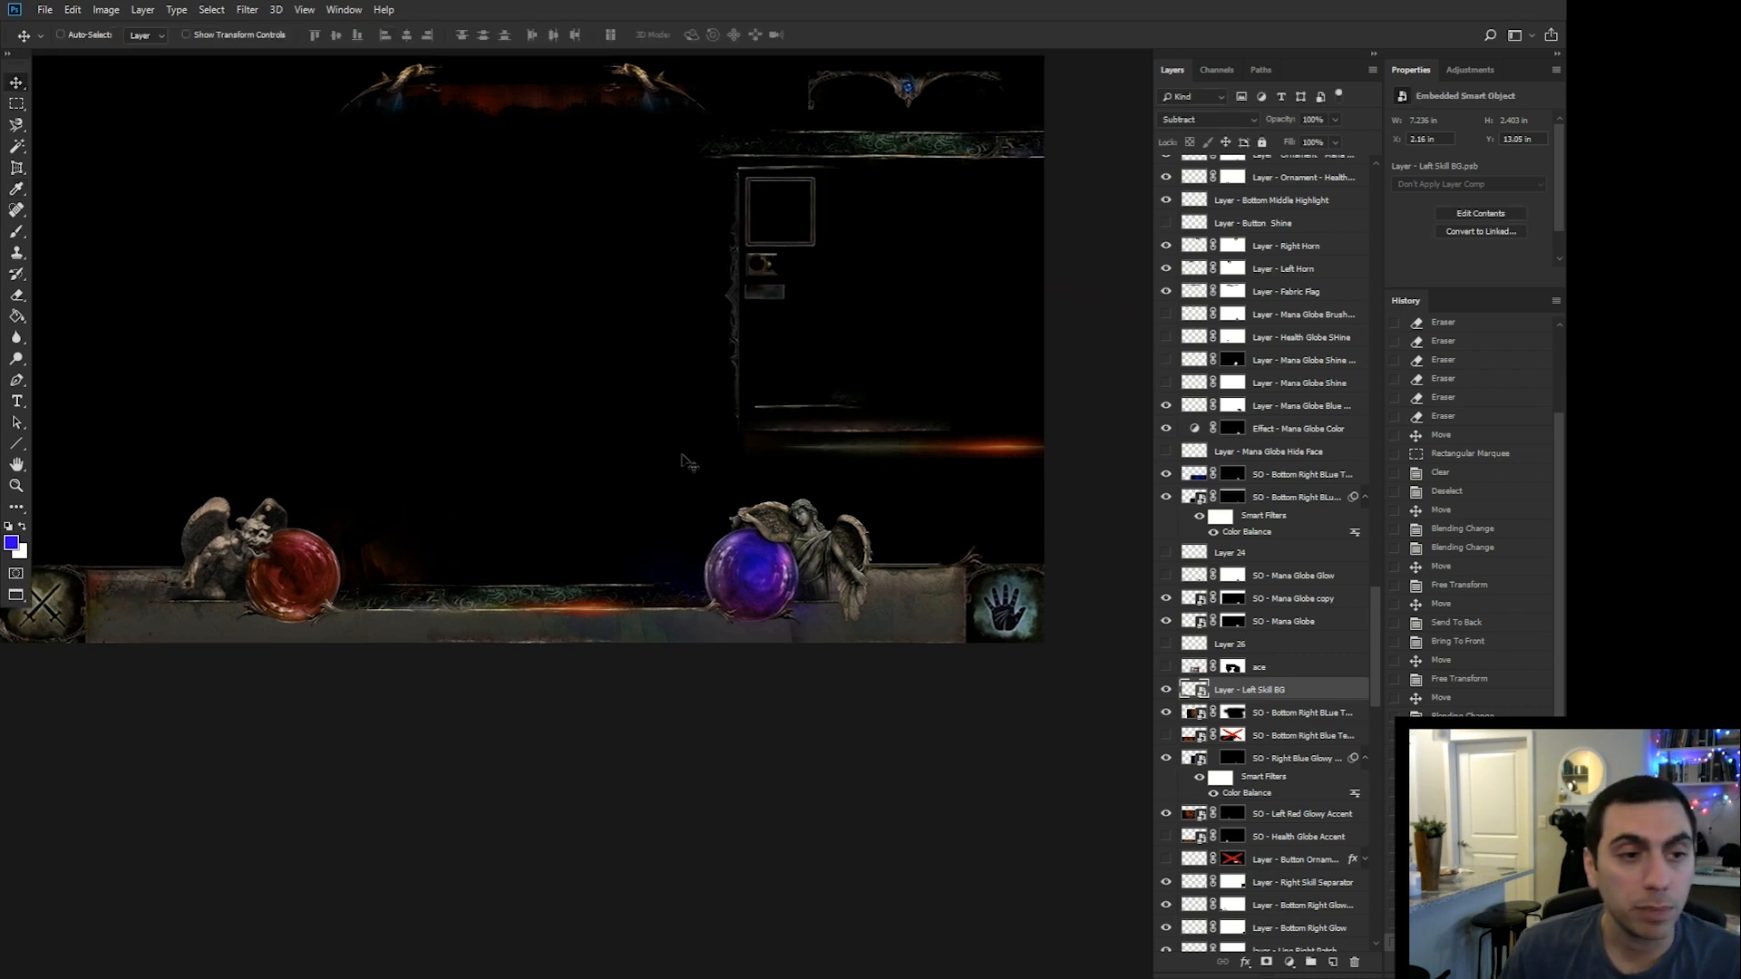
# Toggle the visibility of the ace, Layer 26, SO - Mana Globe Glow and Layer 24 layers to examine their effect.
pyautogui.scroll(-2, 1170, 626)
pyautogui.click(1167, 621)
pyautogui.click(1167, 621)
pyautogui.click(1166, 598)
pyautogui.click(1166, 598)
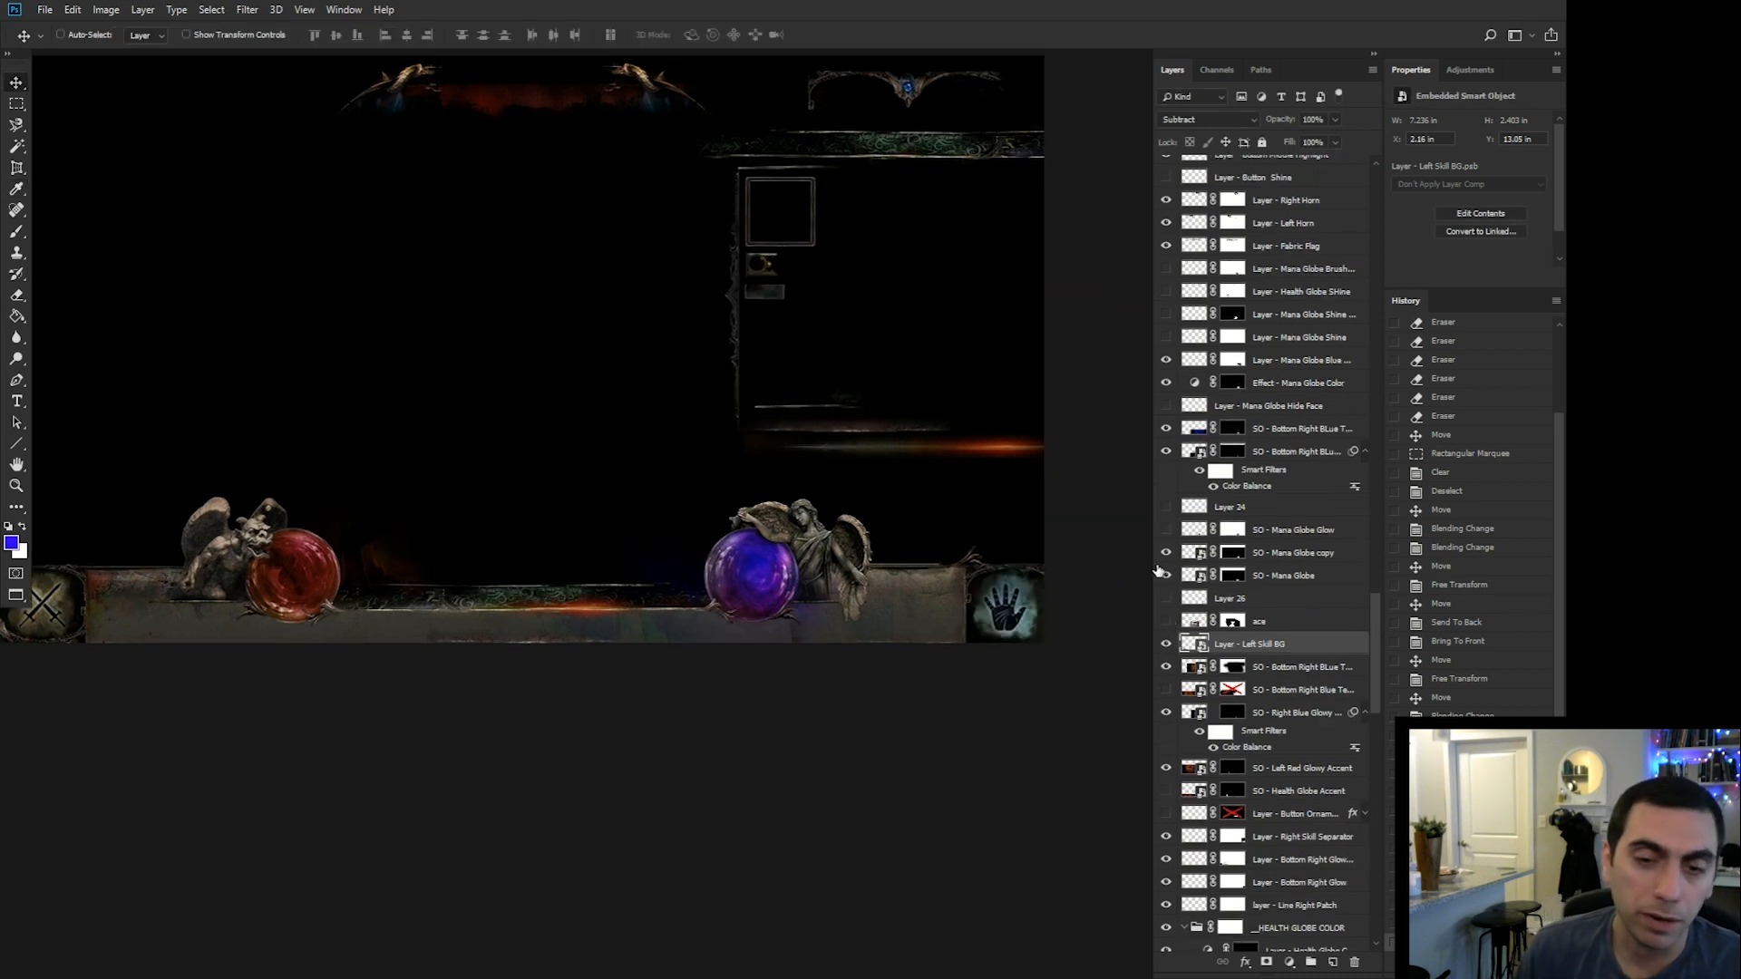
pyautogui.click(1166, 529)
pyautogui.click(1166, 529)
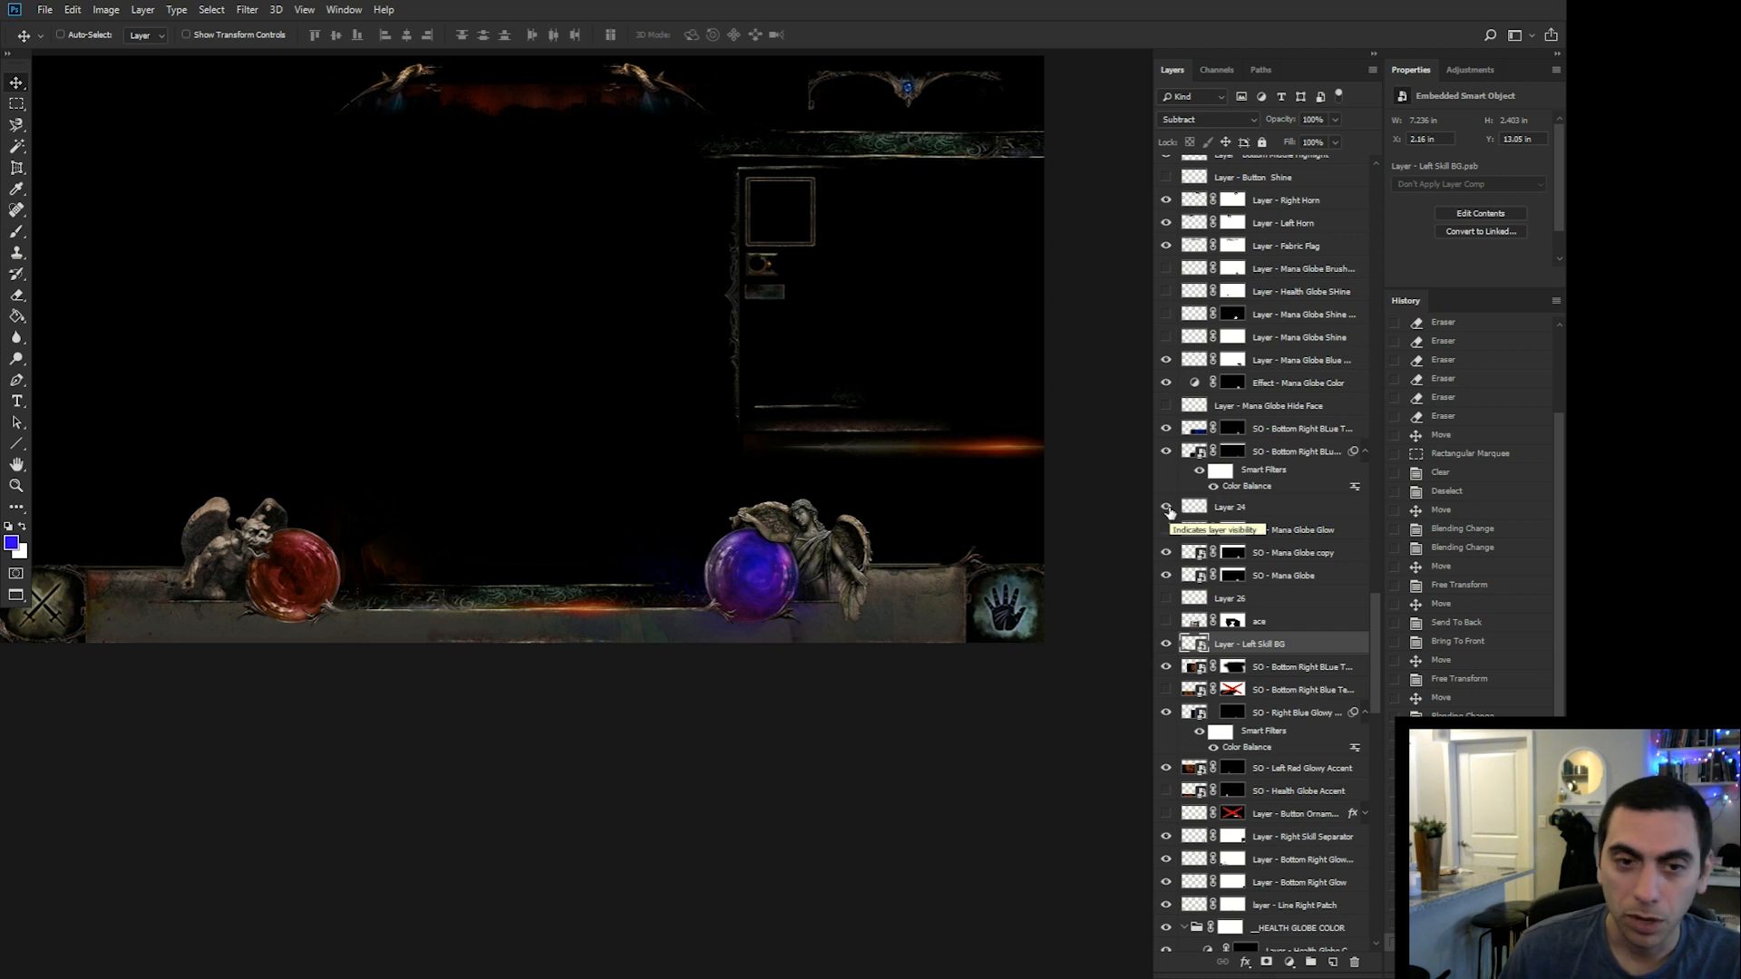
pyautogui.click(1167, 508)
pyautogui.click(1167, 508)
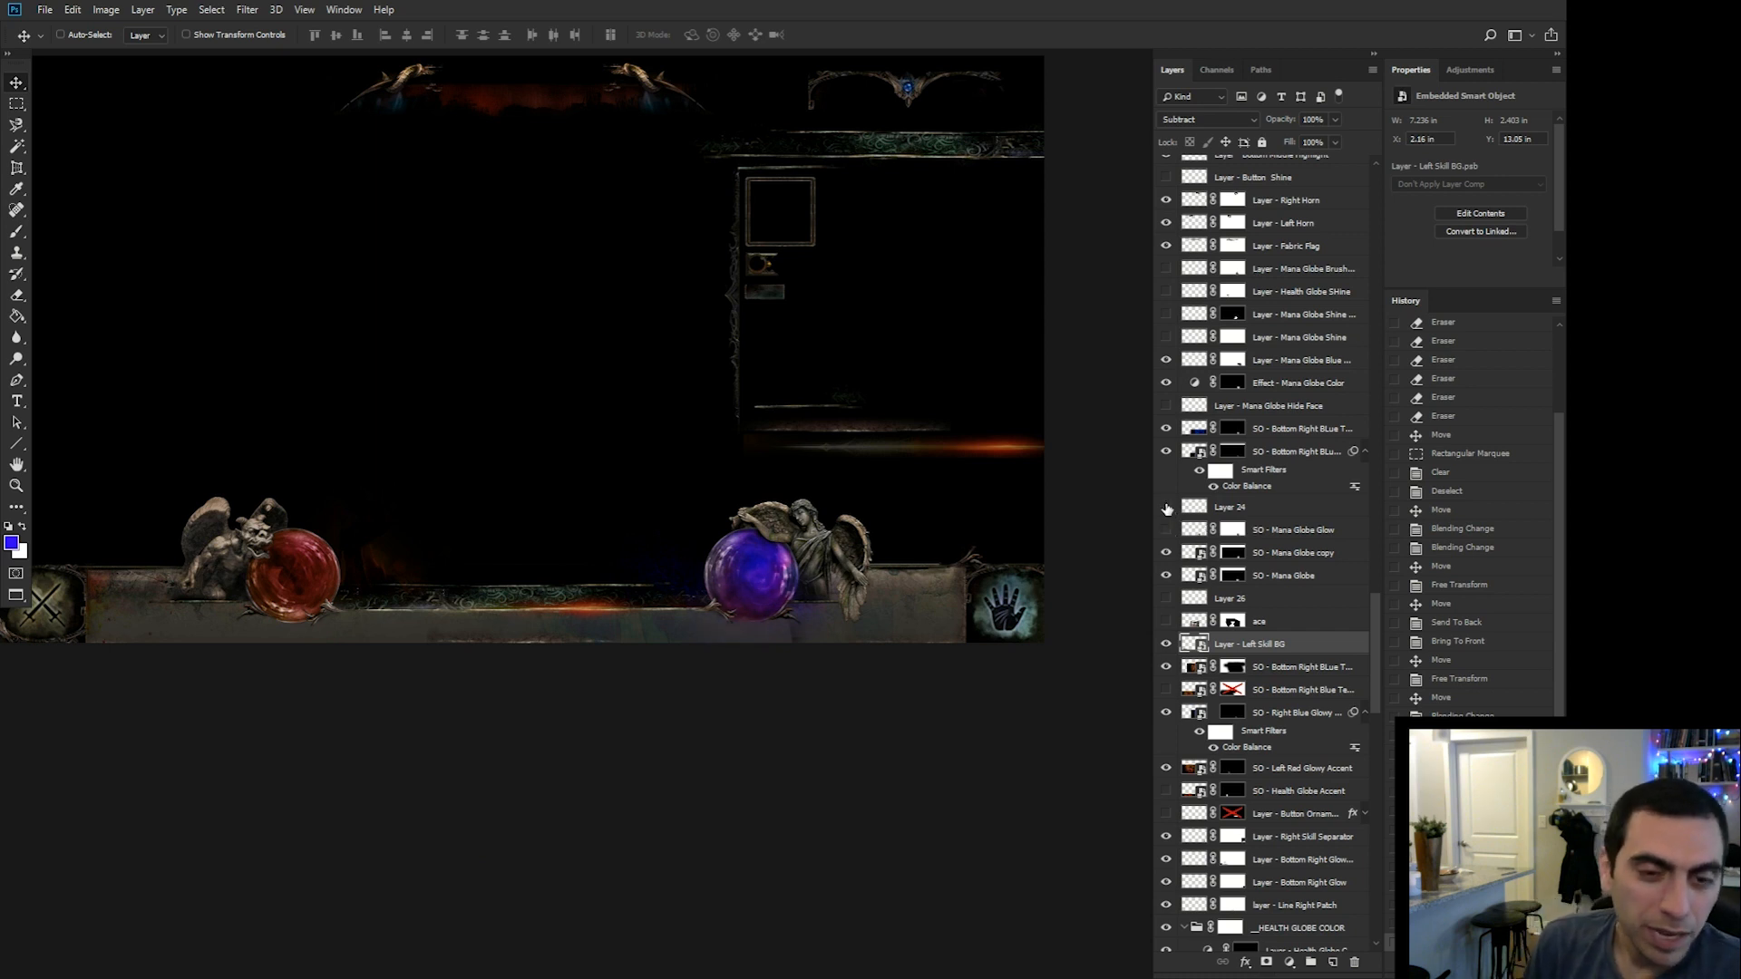
# Erase parts of Layer 24 over the blue mana globe, using a raised eraser opacity.
pyautogui.click(1242, 507)
pyautogui.press('e')
pyautogui.click(767, 557)
pyautogui.click(767, 557)
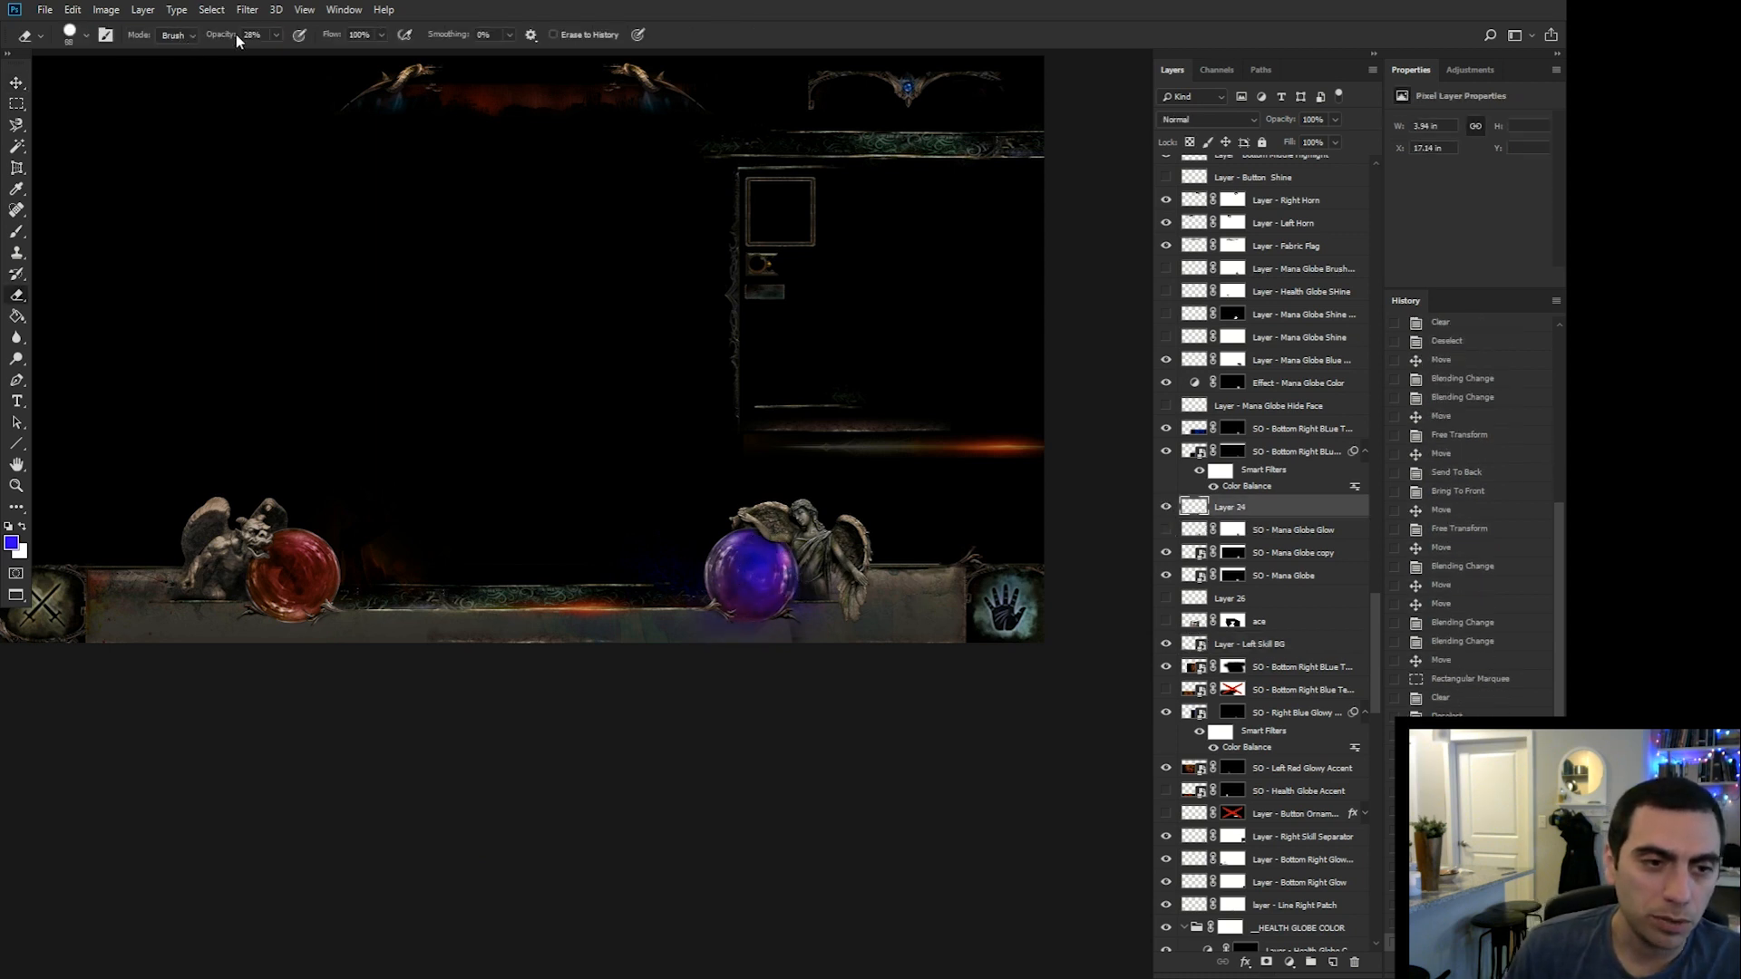
pyautogui.moveTo(234, 37); pyautogui.dragTo(313, 37)
pyautogui.click(771, 555)
pyautogui.click(767, 557)
pyautogui.click(759, 567)
pyautogui.click(767, 562)
# Shift Layer 24 slightly to the left, to about X 16.89 in, and hide the layer.
pyautogui.press('v')
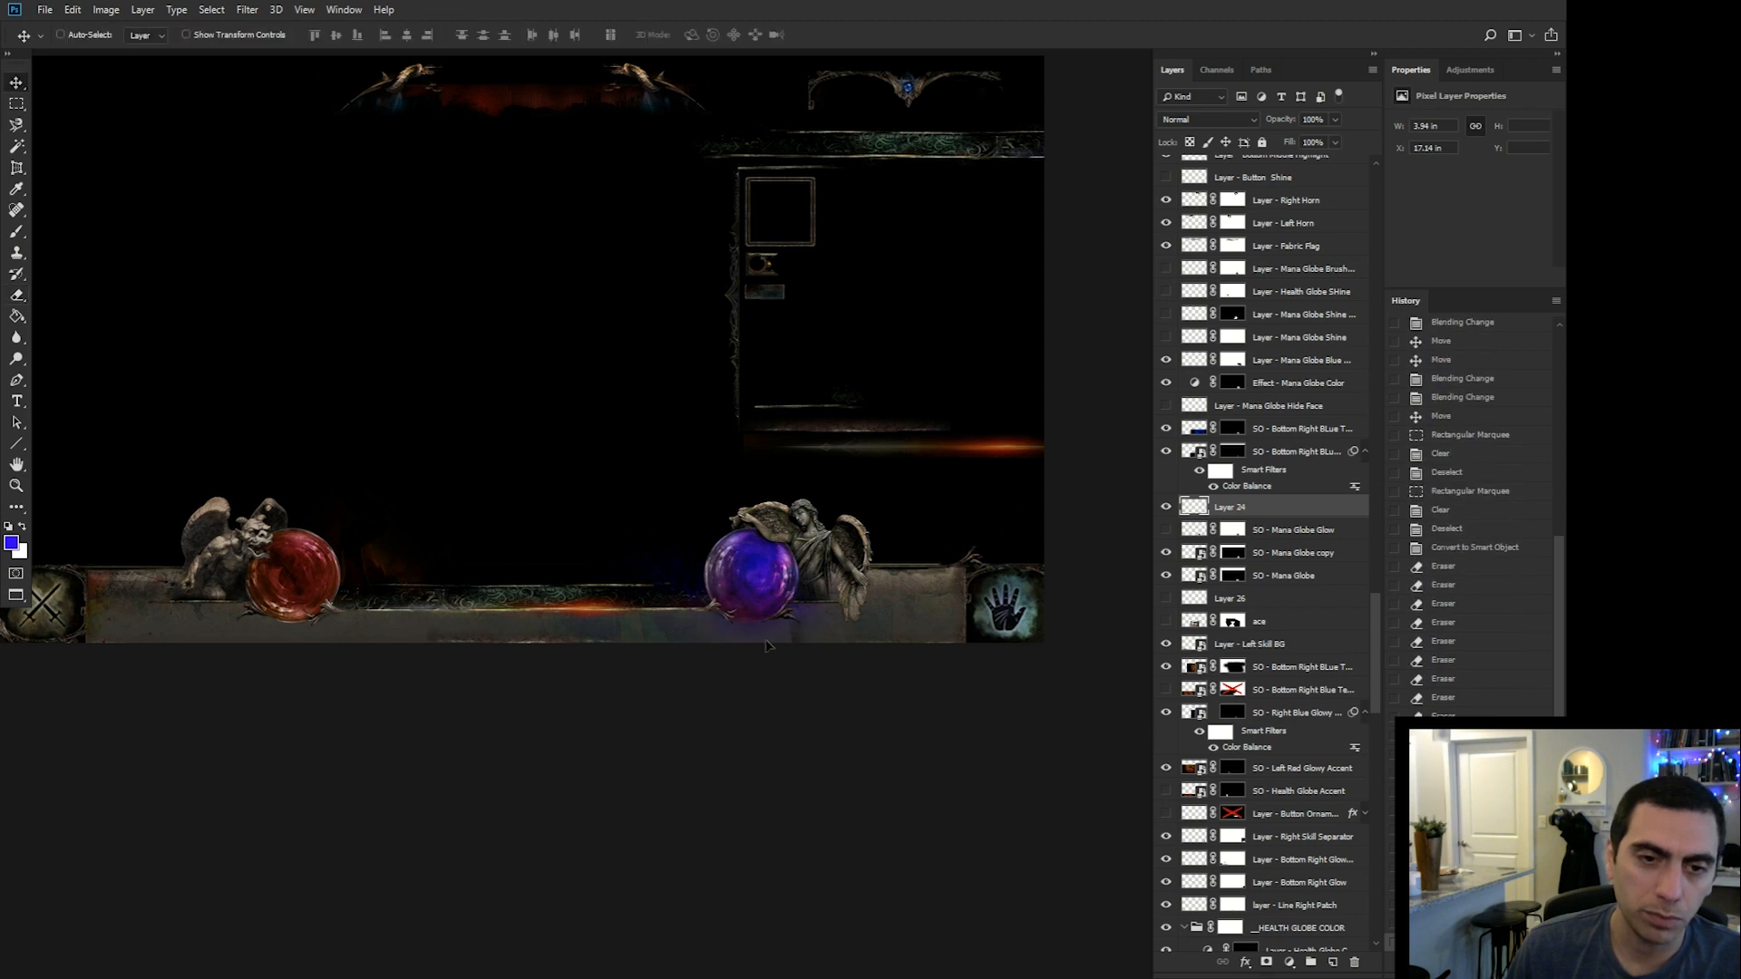
pyautogui.moveTo(769, 642); pyautogui.dragTo(759, 646)
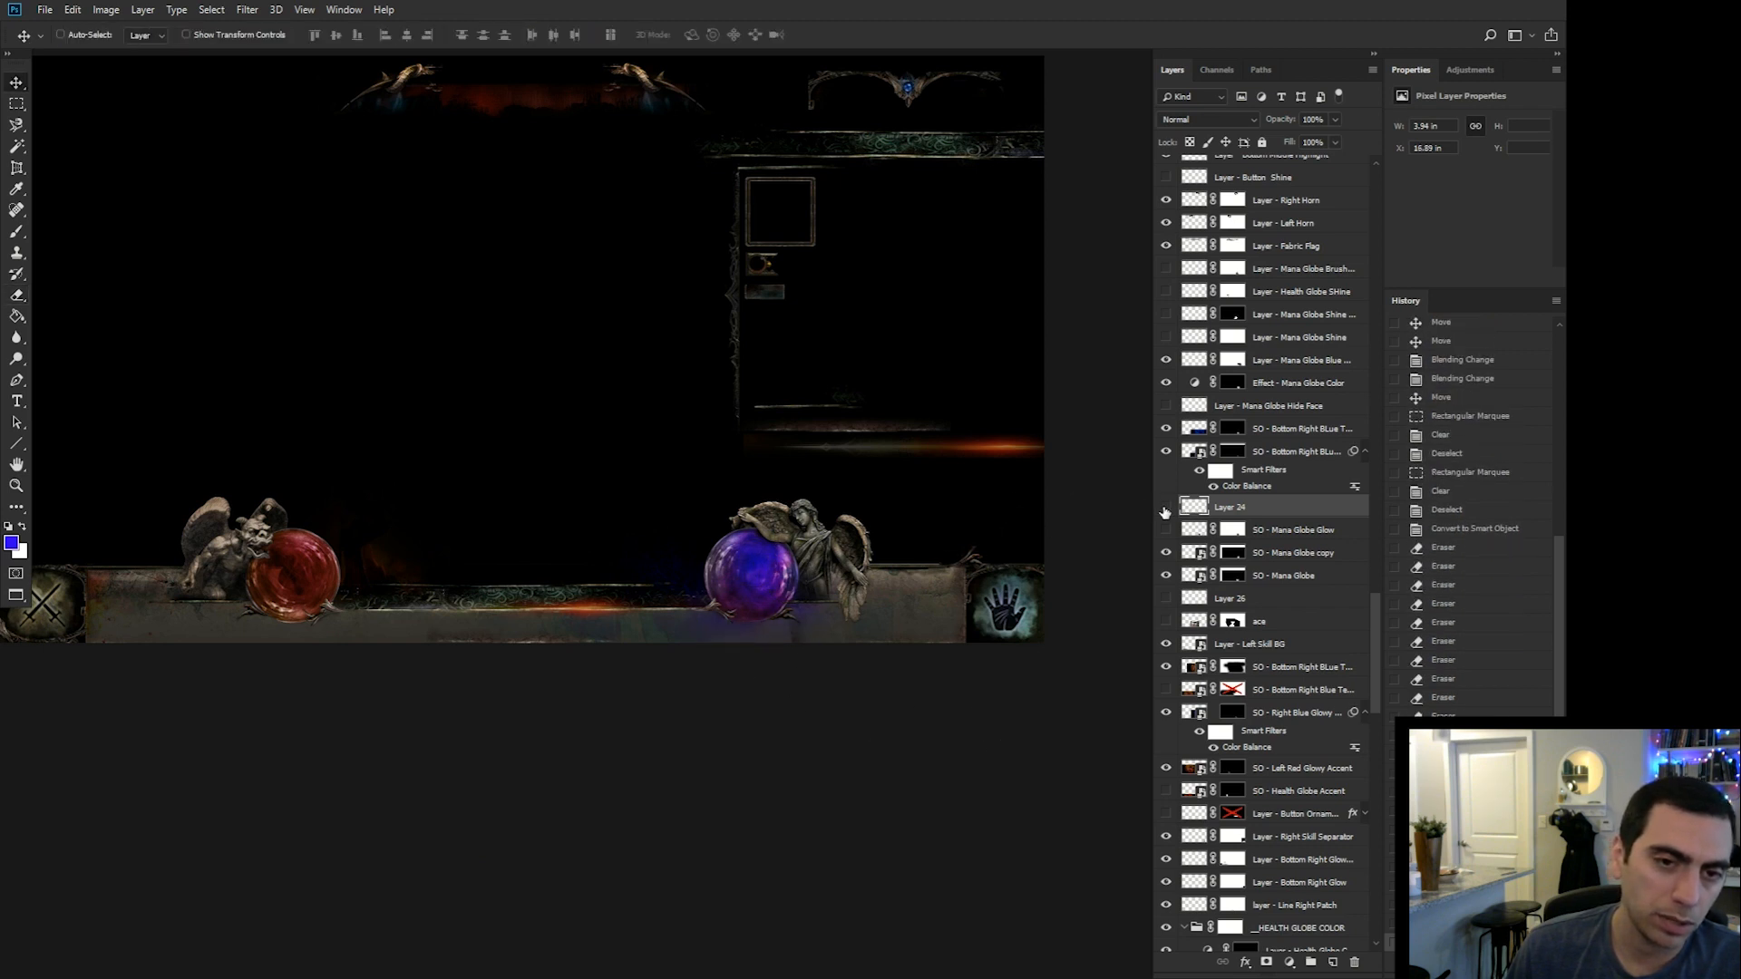
pyautogui.click(1166, 507)
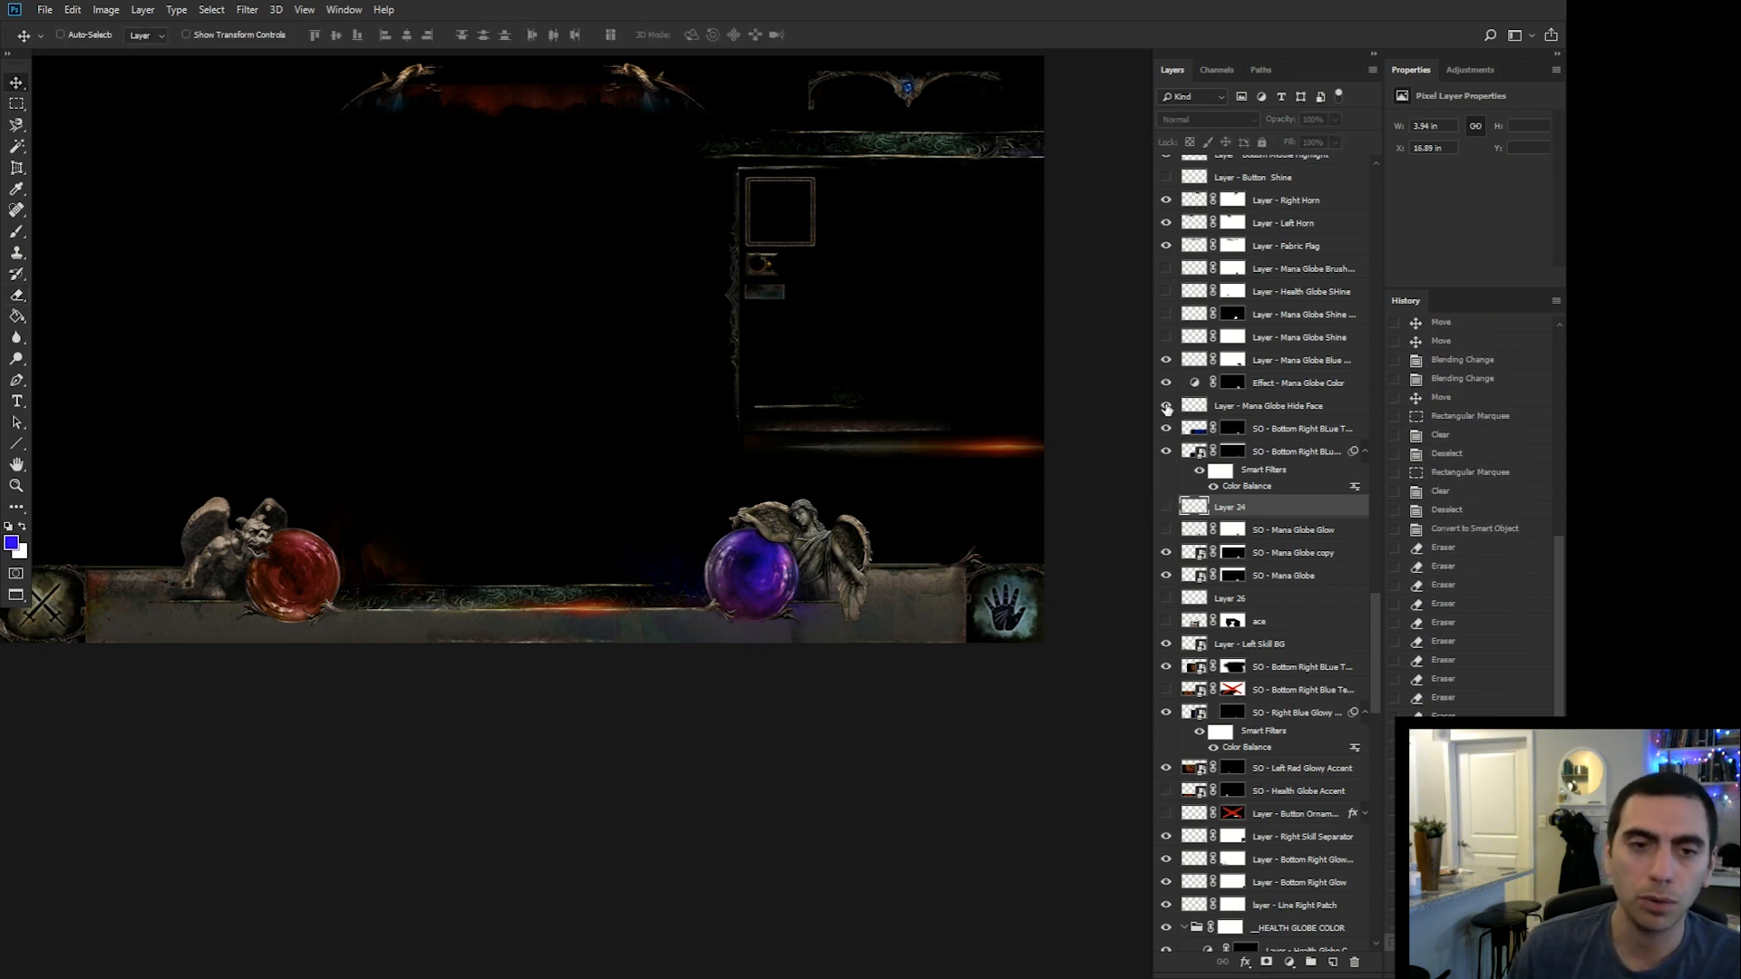
# Toggle the visibility of Layer - Mana Globe Hide Face to examine its effect on the globe.
pyautogui.click(1166, 406)
pyautogui.click(1166, 406)
pyautogui.click(1166, 406)
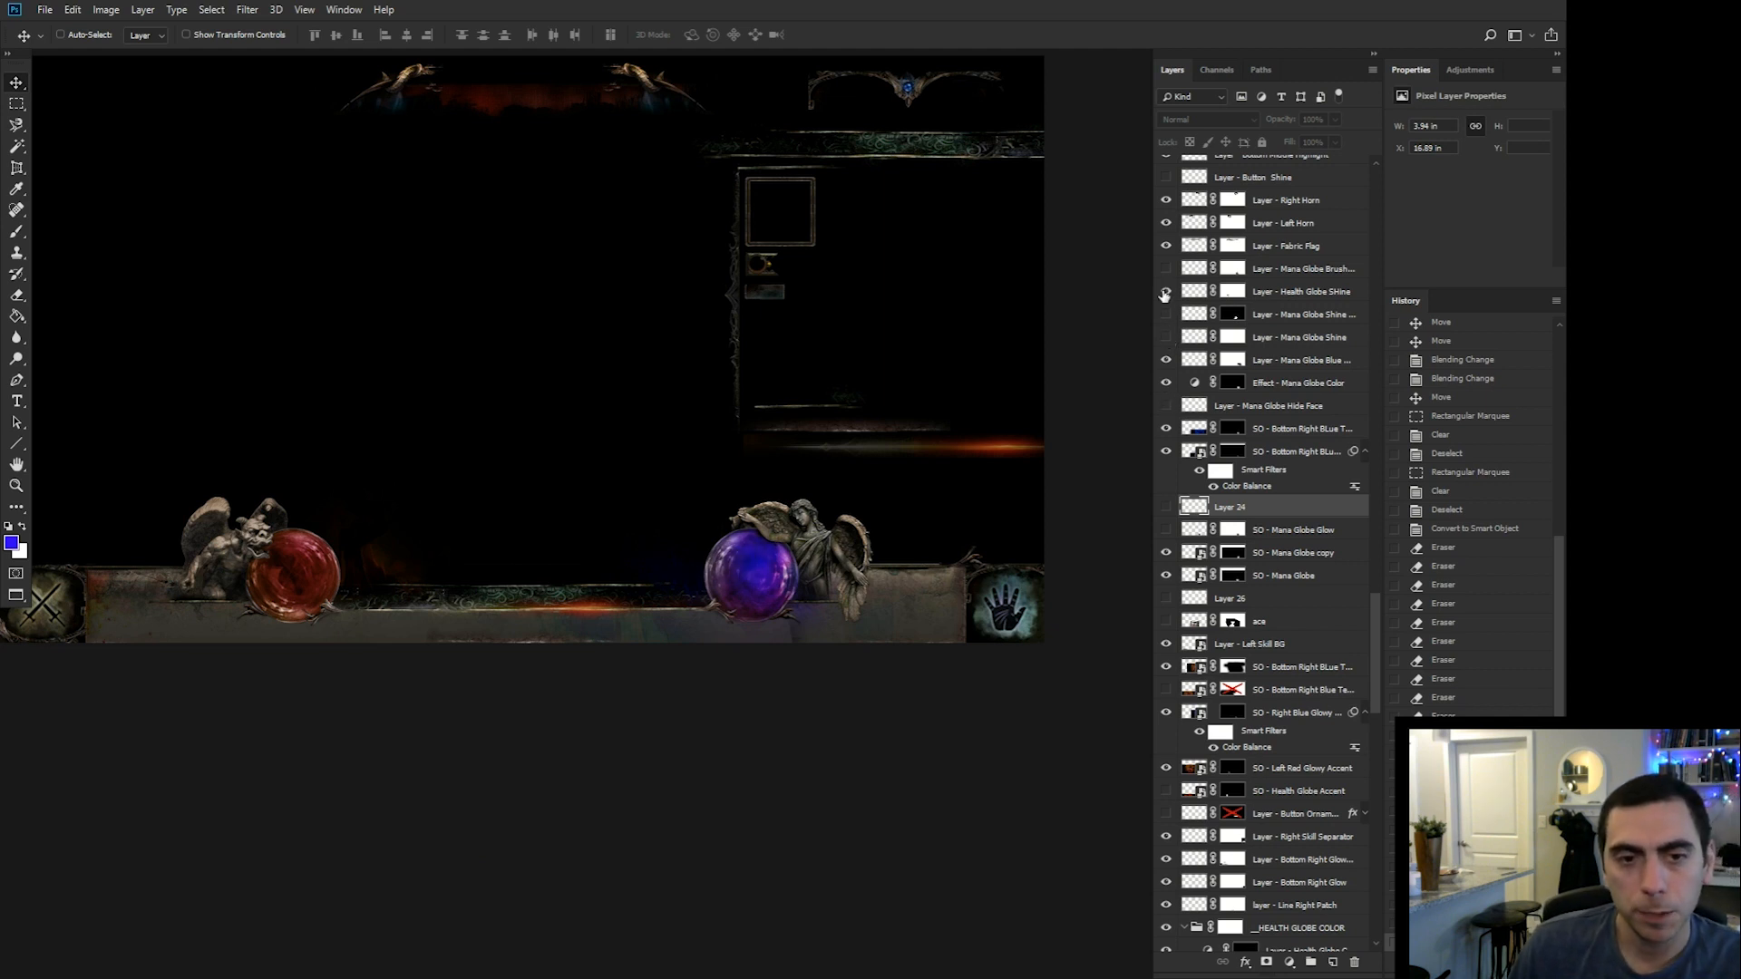
pyautogui.scroll(3, 1164, 273)
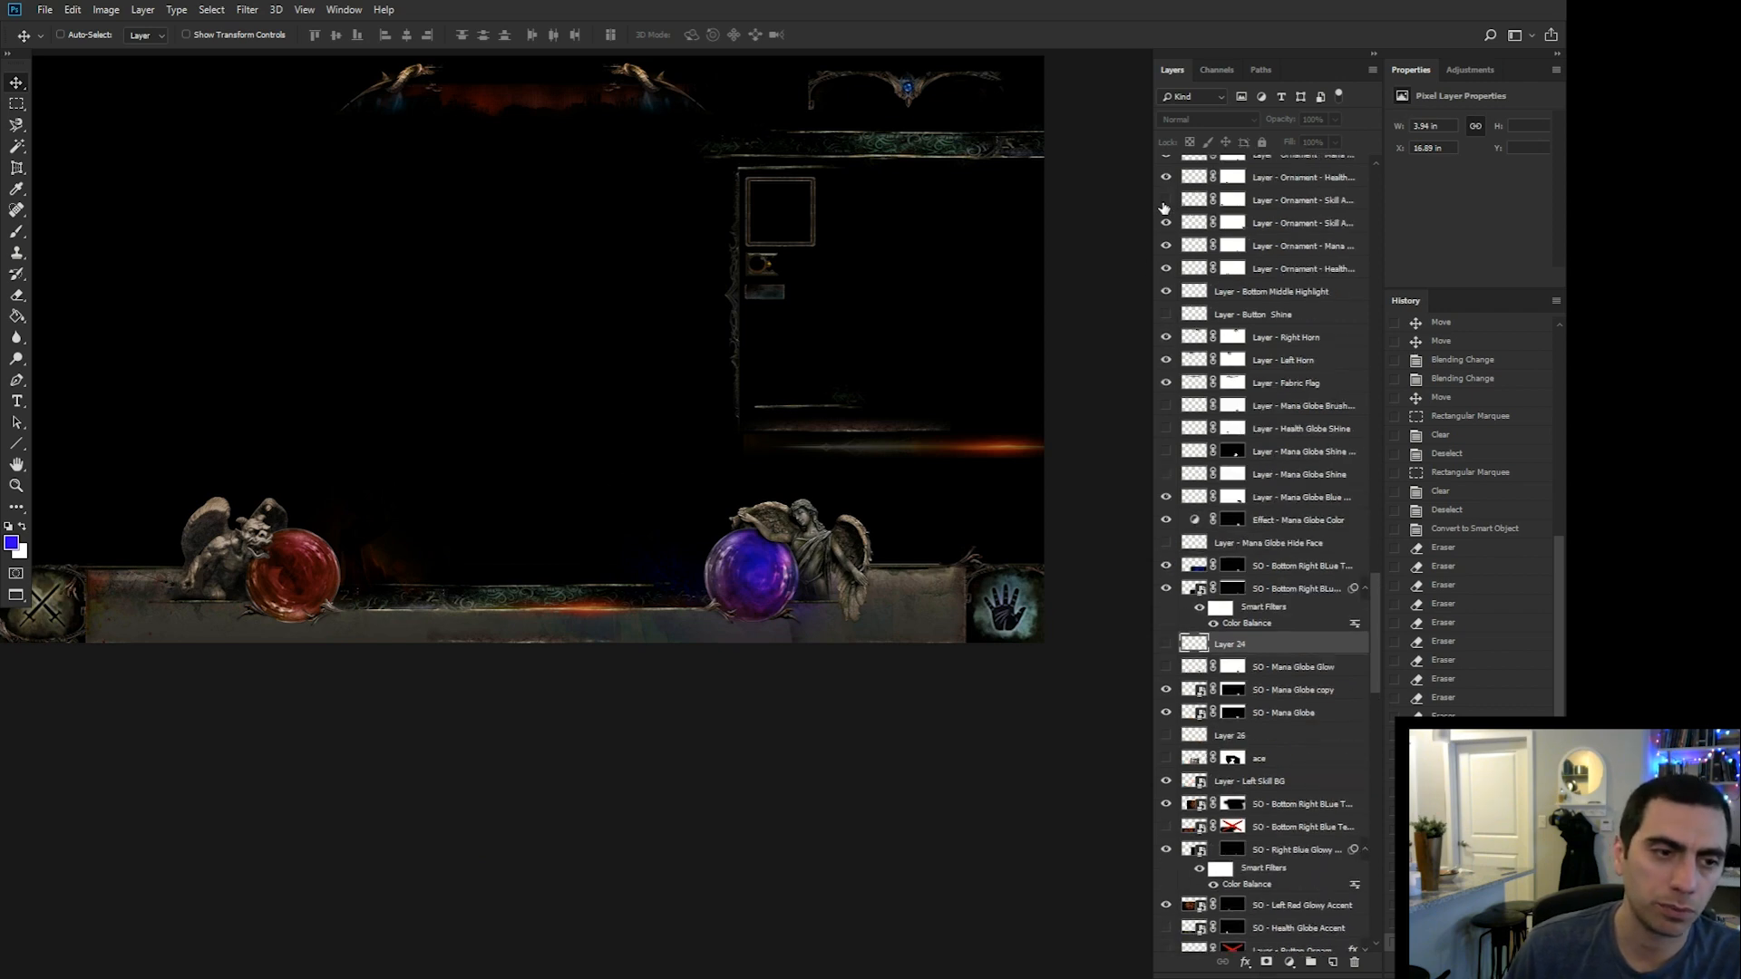
# Toggle Layer - Gameplay BG to compare the HUD with and without the game screenshot behind it.
pyautogui.scroll(-4, 1164, 207)
pyautogui.moveTo(1376, 684); pyautogui.dragTo(1377, 875)
pyautogui.click(1167, 726)
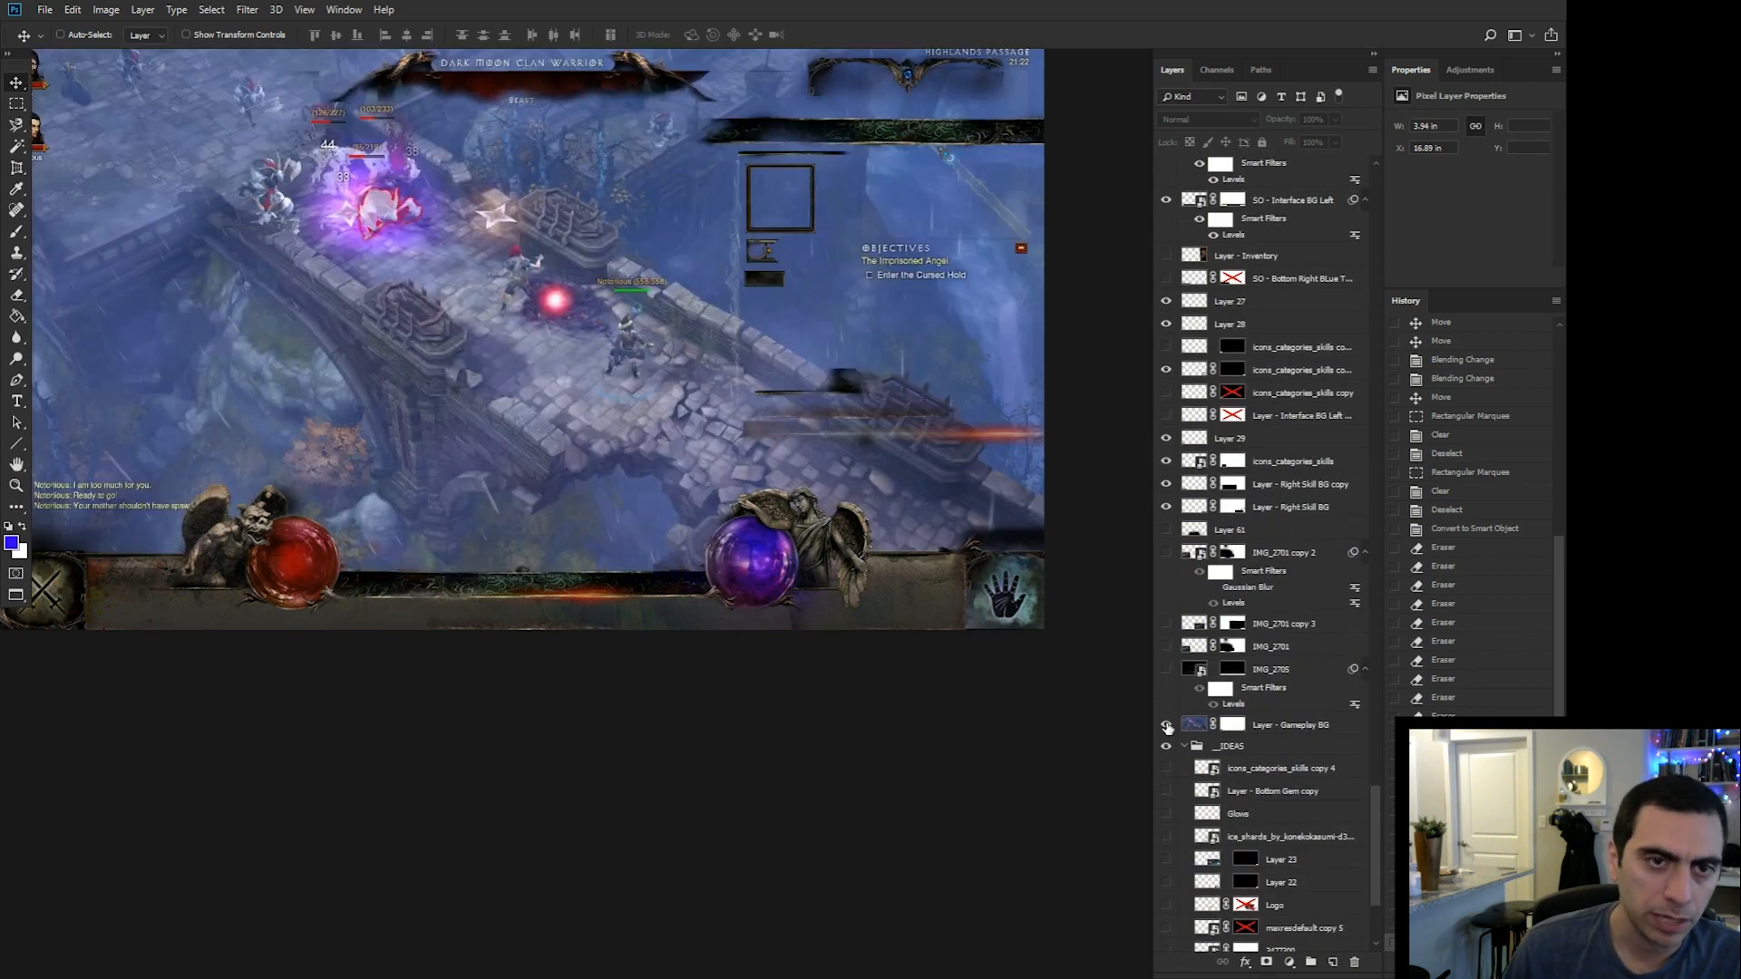
pyautogui.hotkey('ctrl', '0')
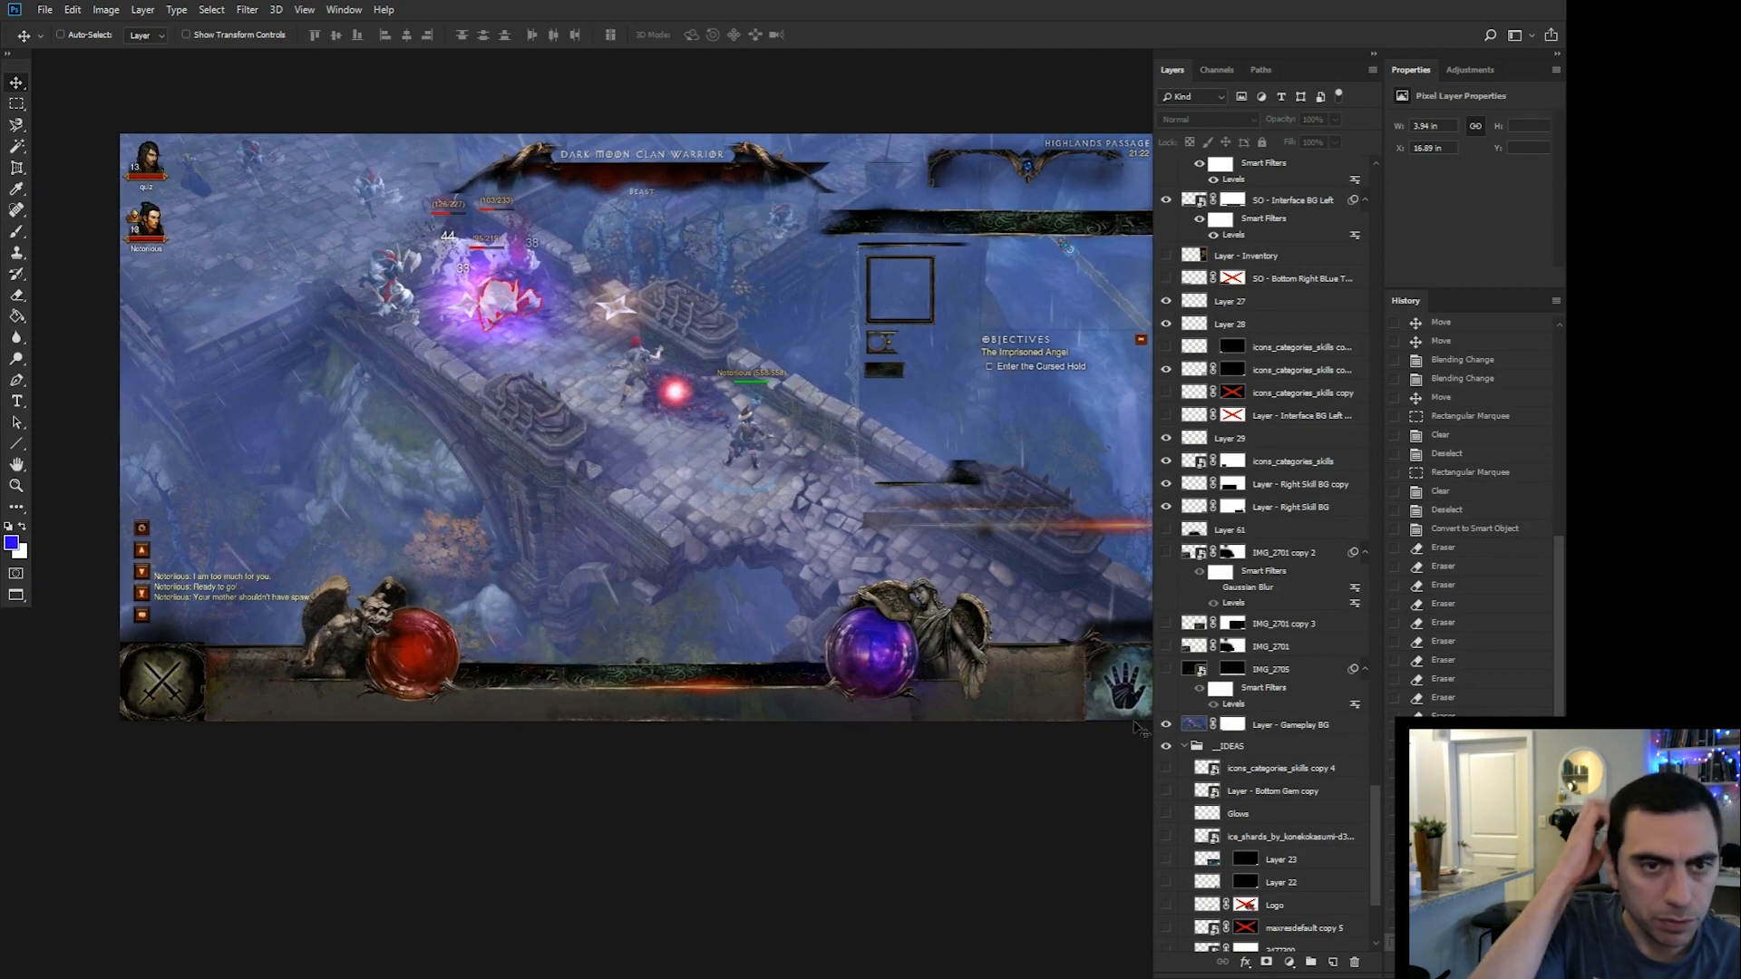
pyautogui.click(1168, 726)
pyautogui.click(1168, 726)
pyautogui.click(1168, 727)
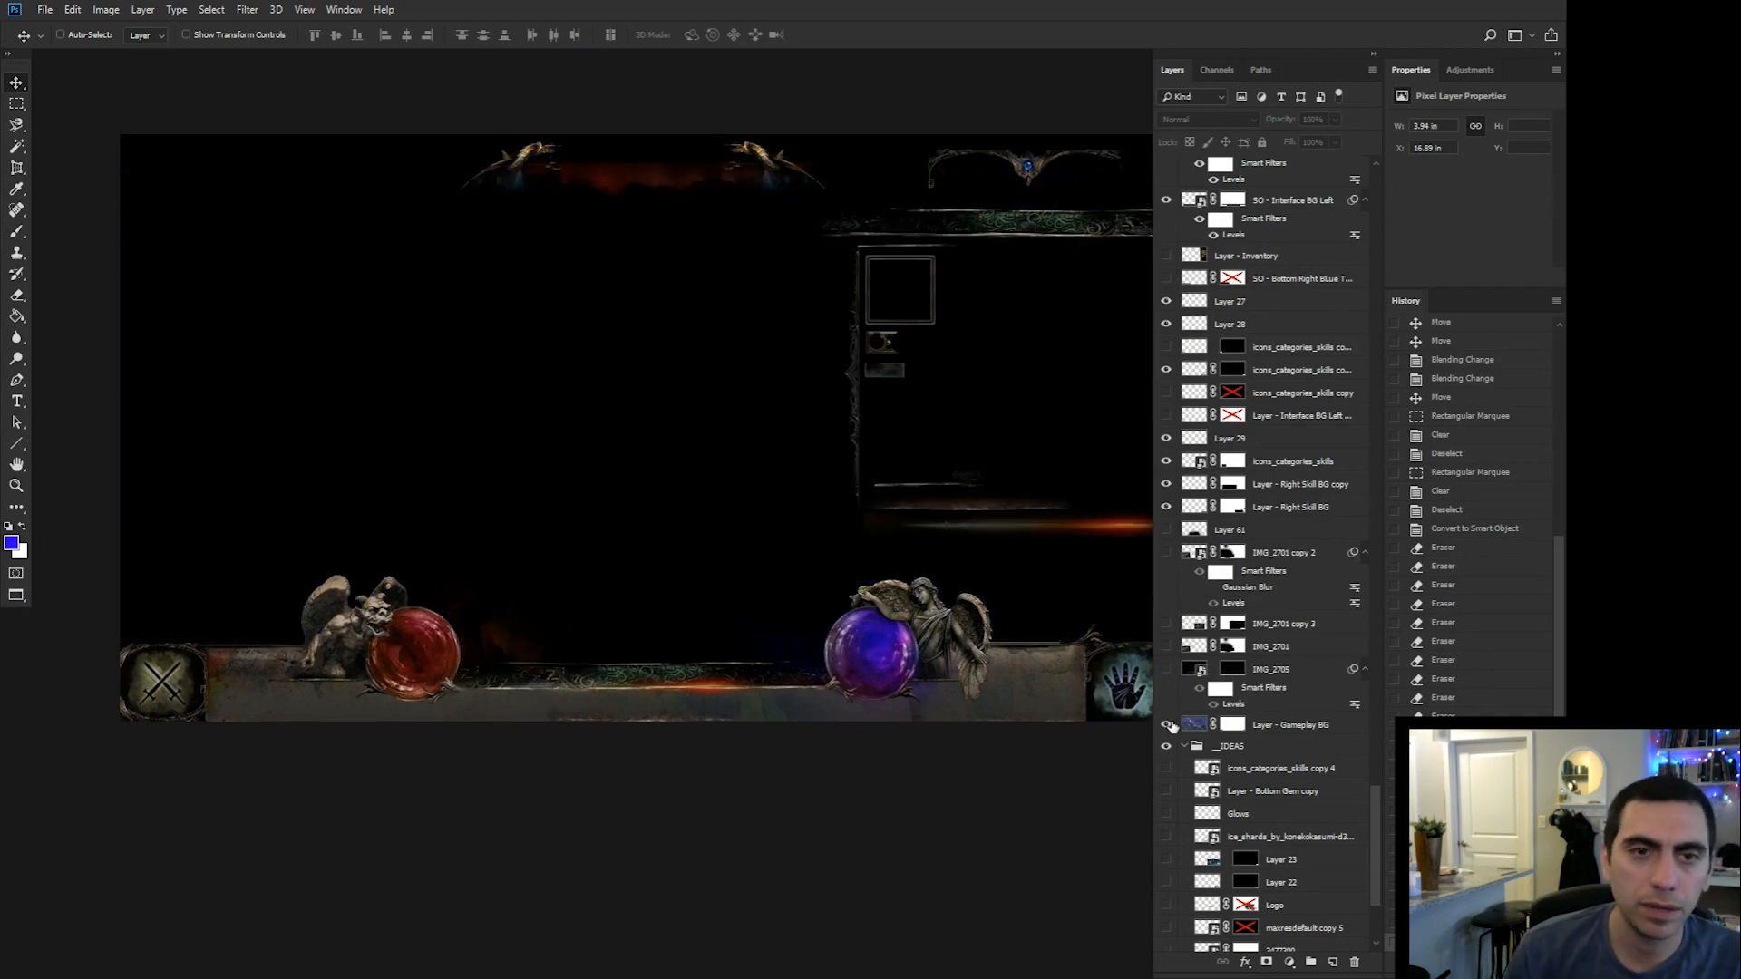
pyautogui.click(1168, 726)
pyautogui.click(1168, 725)
# Toggle the visibility of the IMG_2701 layer to examine its texture in the artwork.
pyautogui.click(1168, 646)
pyautogui.click(1167, 646)
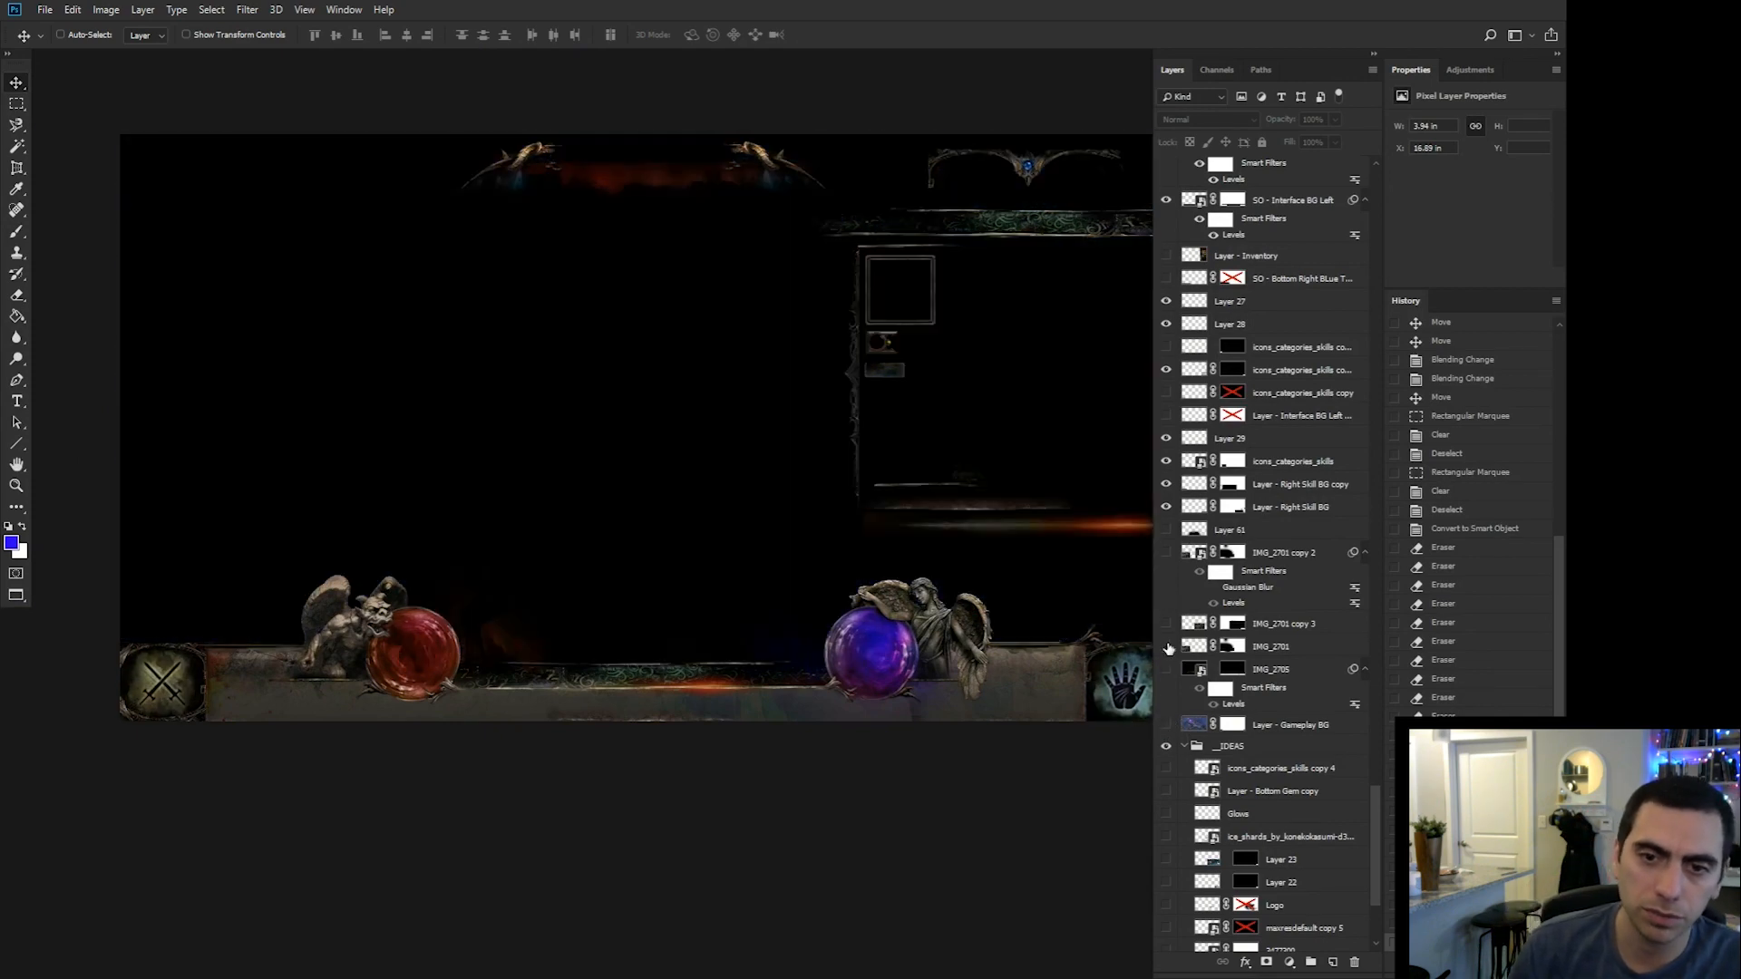
pyautogui.click(1168, 646)
pyautogui.click(1168, 647)
# Show the IMG_2701 copy 3 stone texture and shift it until it shows above the bottom panel beside the angel statue.
pyautogui.click(1266, 626)
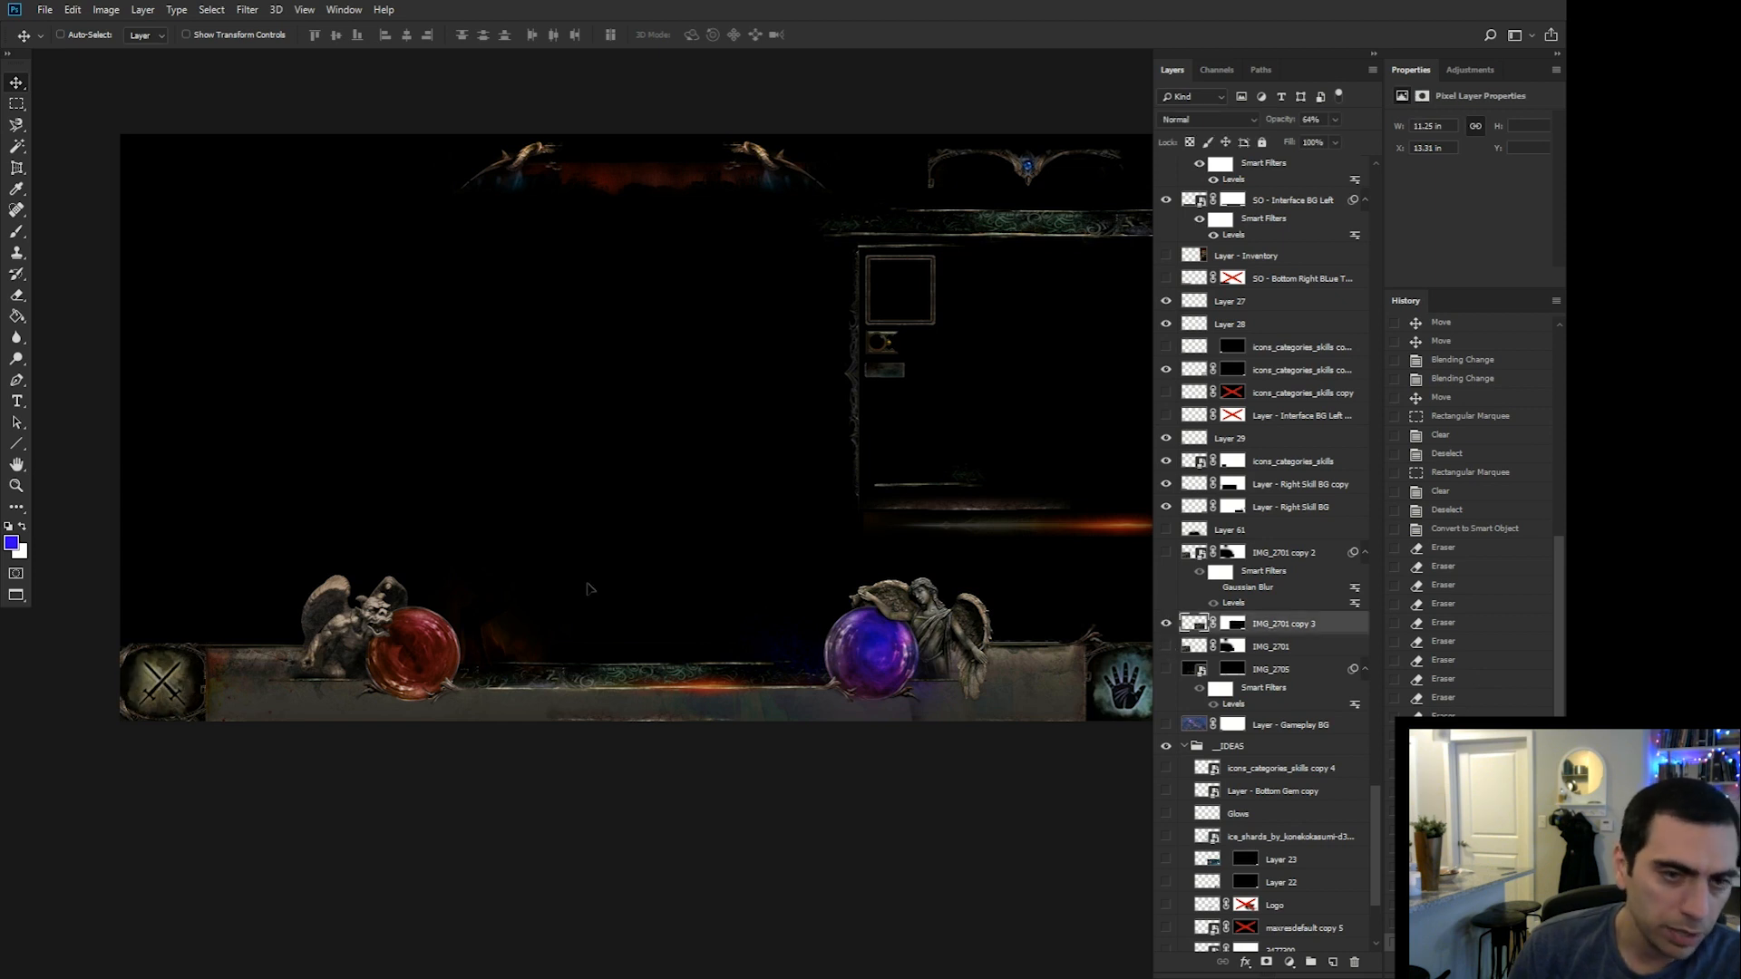
pyautogui.moveTo(591, 590); pyautogui.dragTo(517, 544)
pyautogui.click(1167, 554)
pyautogui.click(1168, 554)
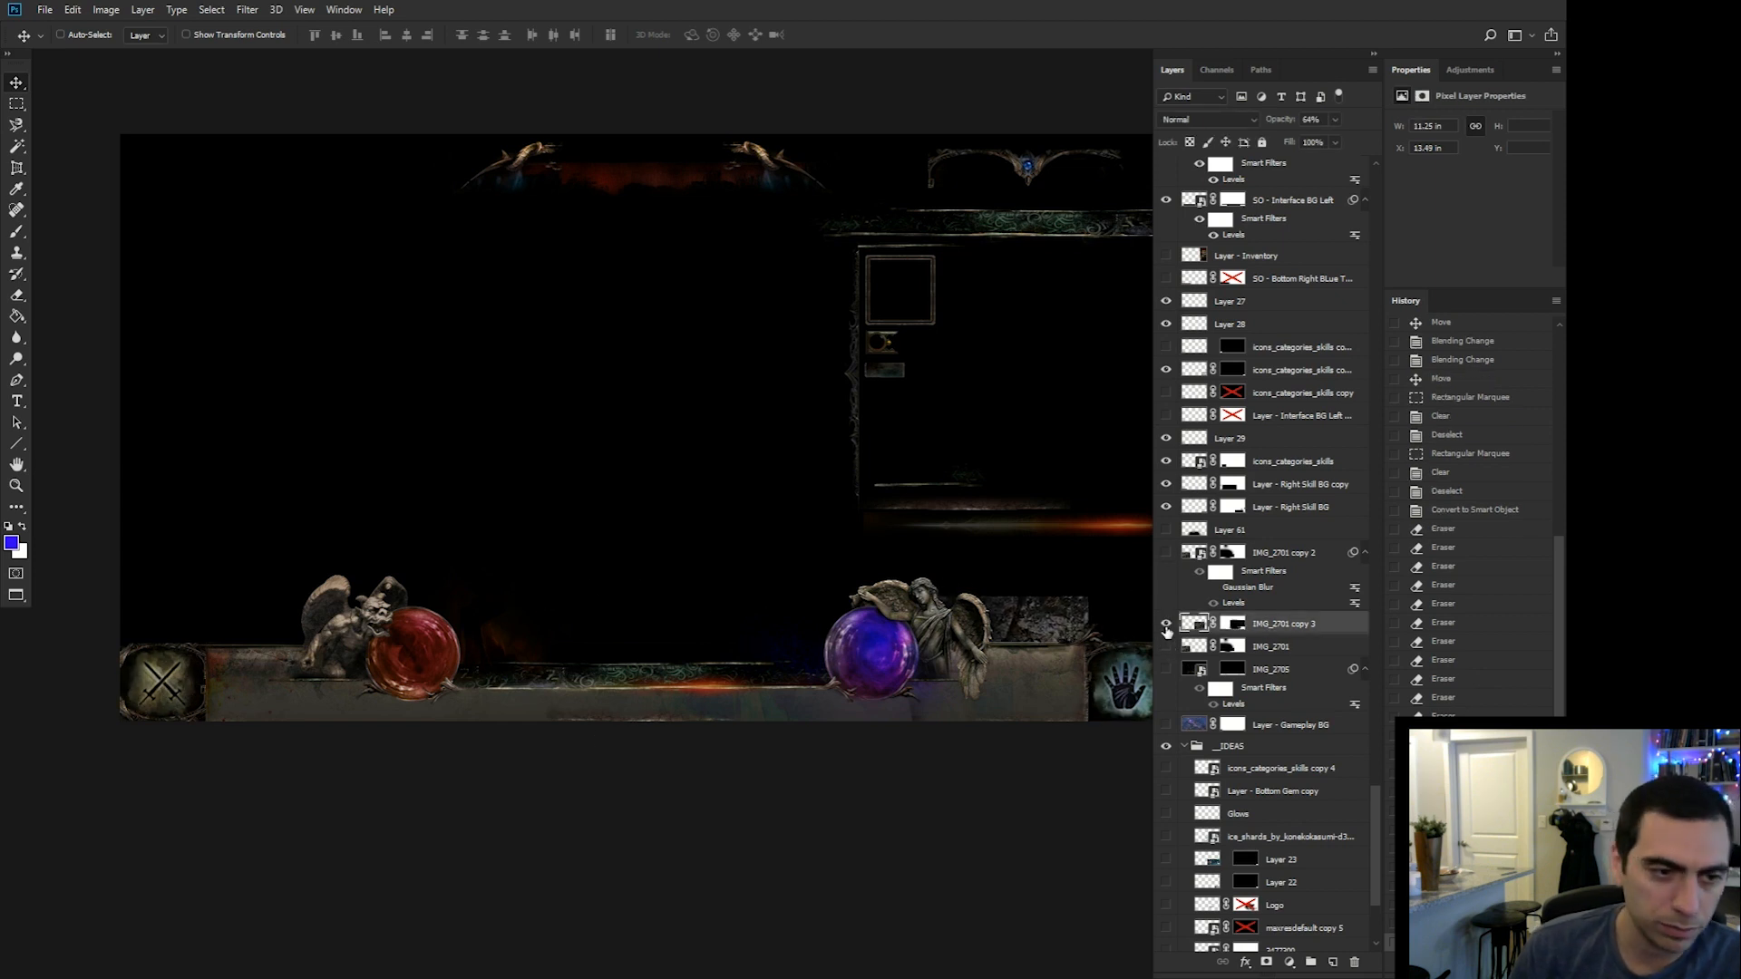
pyautogui.click(1168, 623)
pyautogui.click(1167, 624)
# Raise the IMG_2701 copy 3 layer in the stack to just above the Rectangle 1 layer.
pyautogui.moveTo(1264, 625); pyautogui.dragTo(1256, 290)
pyautogui.scroll(4, 1256, 381)
pyautogui.moveTo(1274, 548); pyautogui.dragTo(1282, 296)
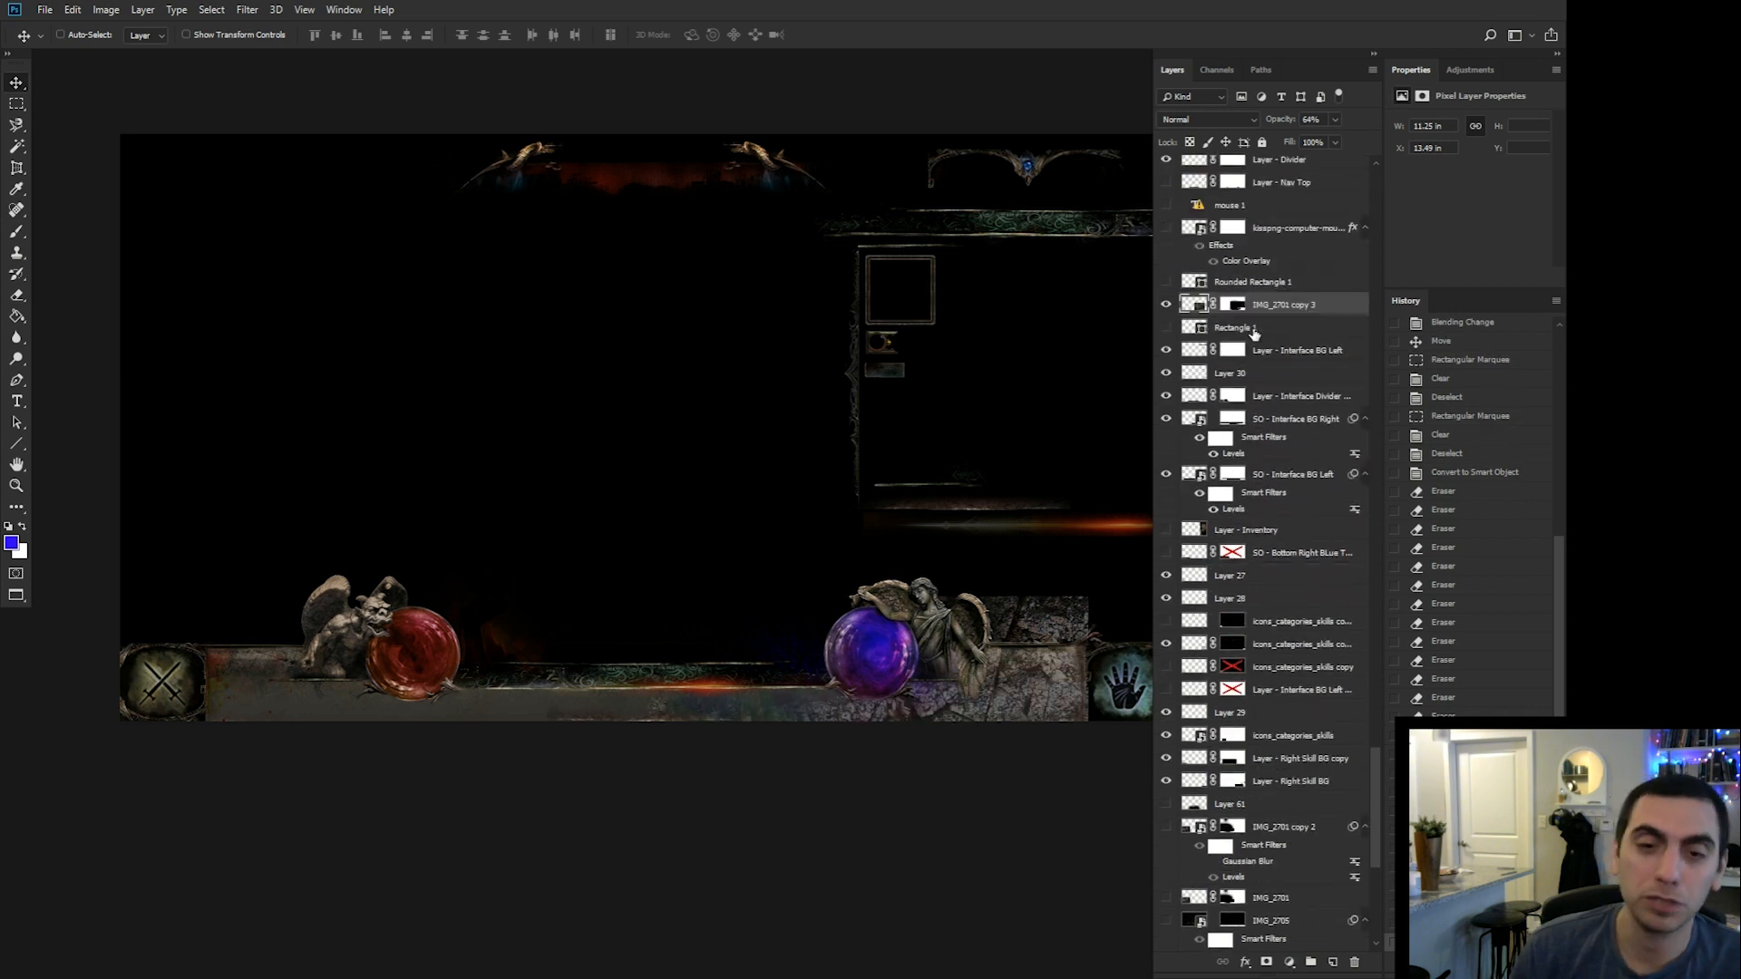
# Move the IMG_2701 copy 3 texture over the bottom panel's right end and hand button, check it up close and select its mask.
pyautogui.moveTo(1006, 553); pyautogui.dragTo(1057, 525)
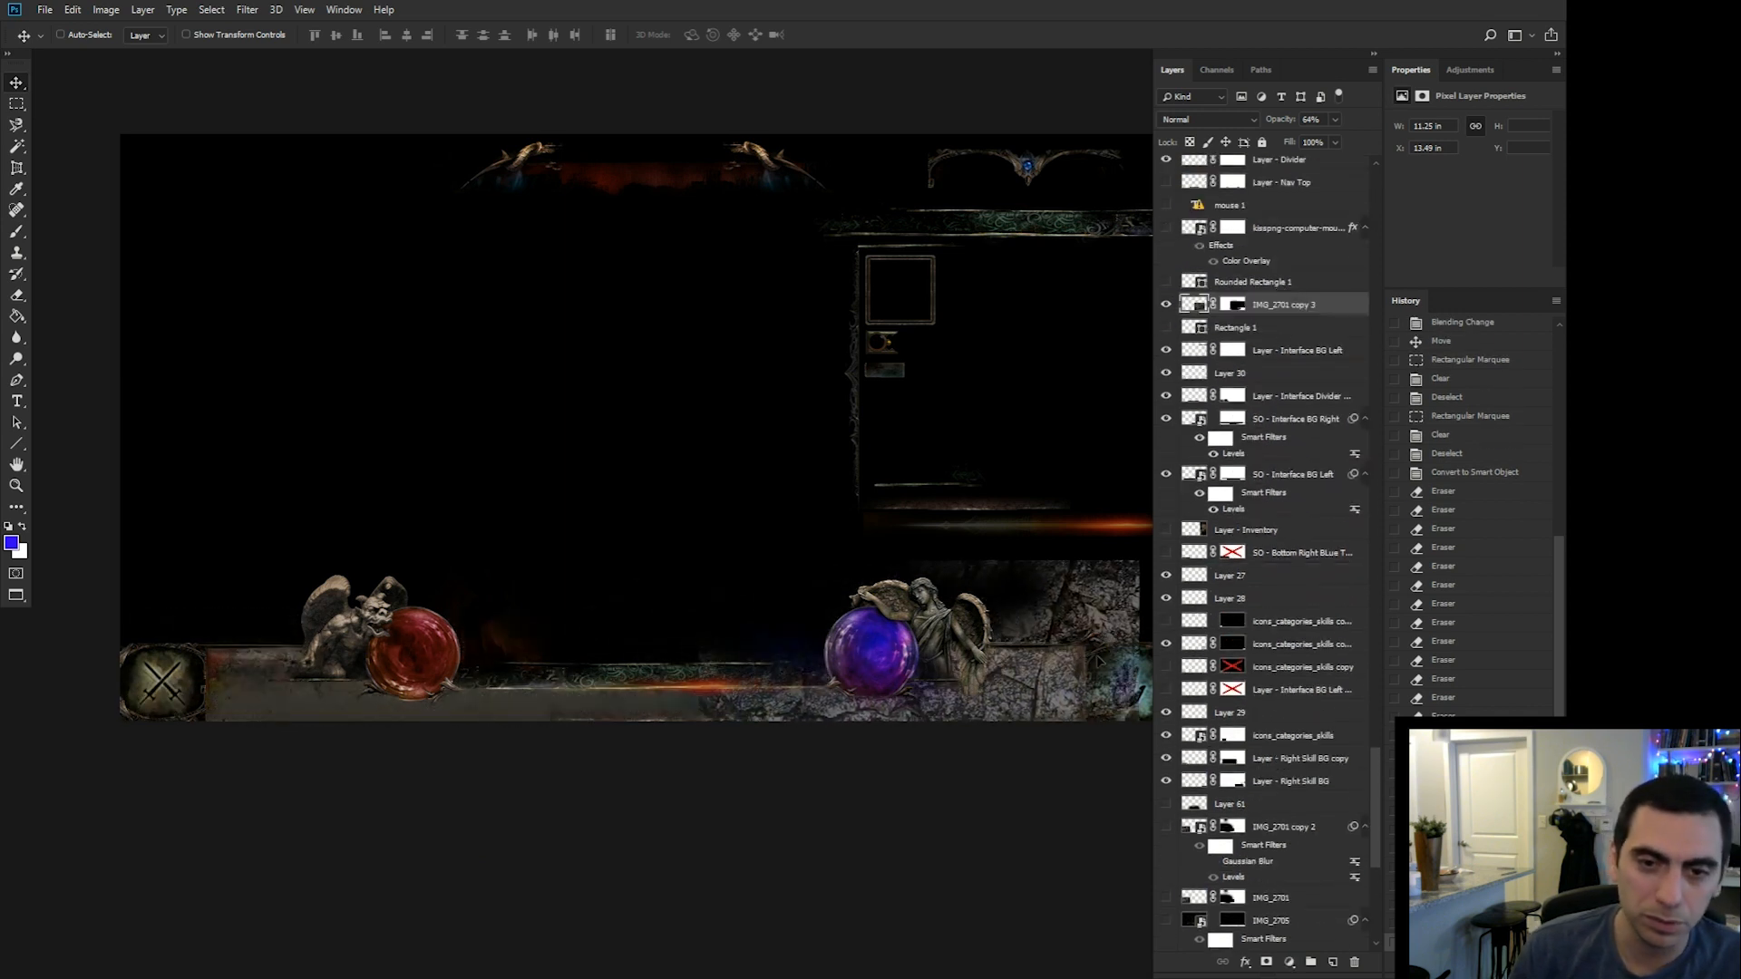
pyautogui.moveTo(980, 626); pyautogui.dragTo(1023, 796)
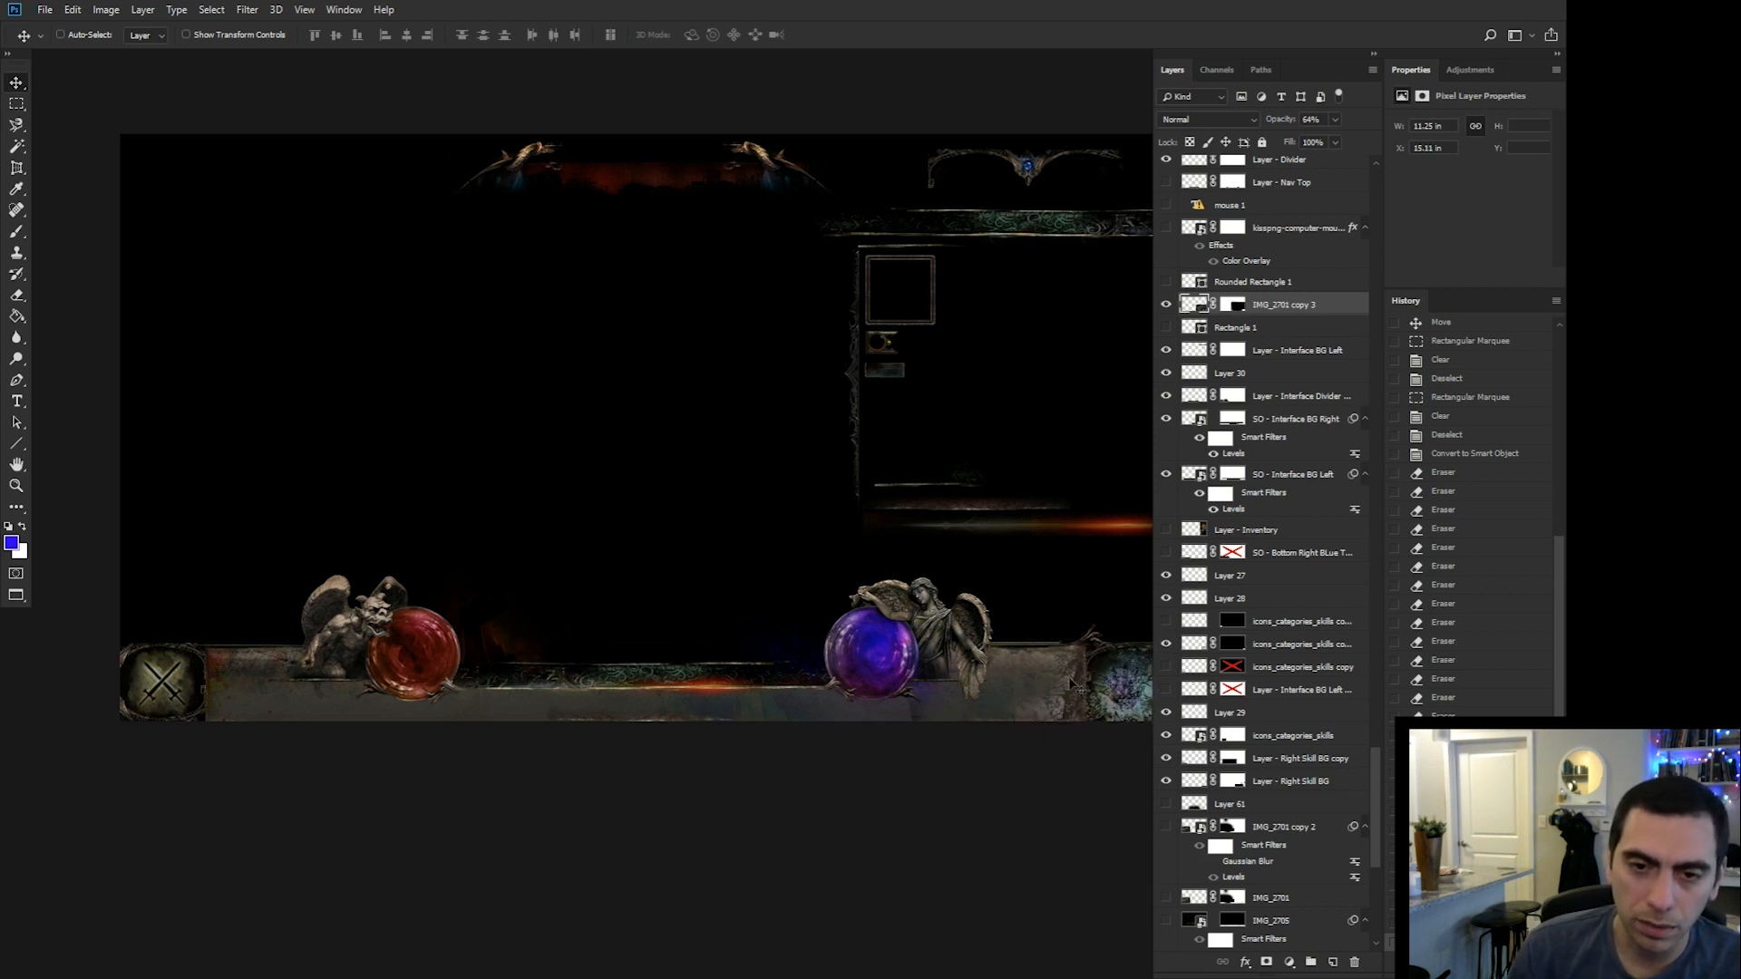
pyautogui.hotkey('ctrl', '+')
pyautogui.hotkey('ctrl', '+')
pyautogui.moveTo(1091, 689); pyautogui.dragTo(834, 639)
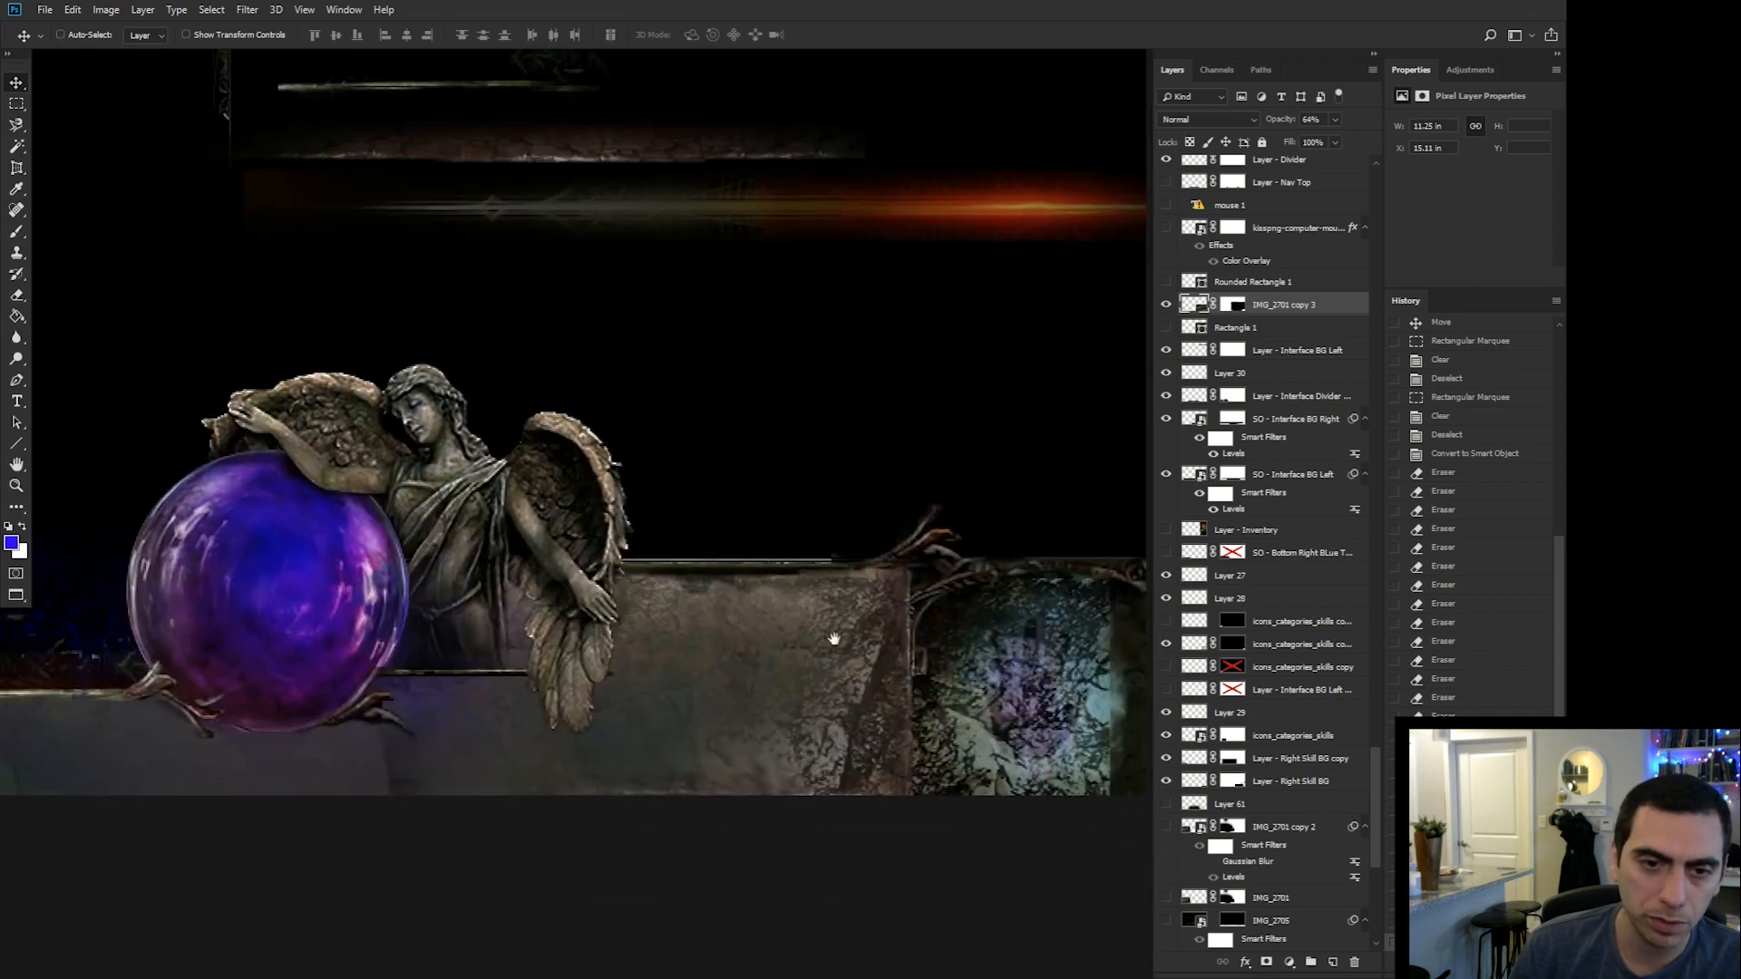
pyautogui.click(1165, 302)
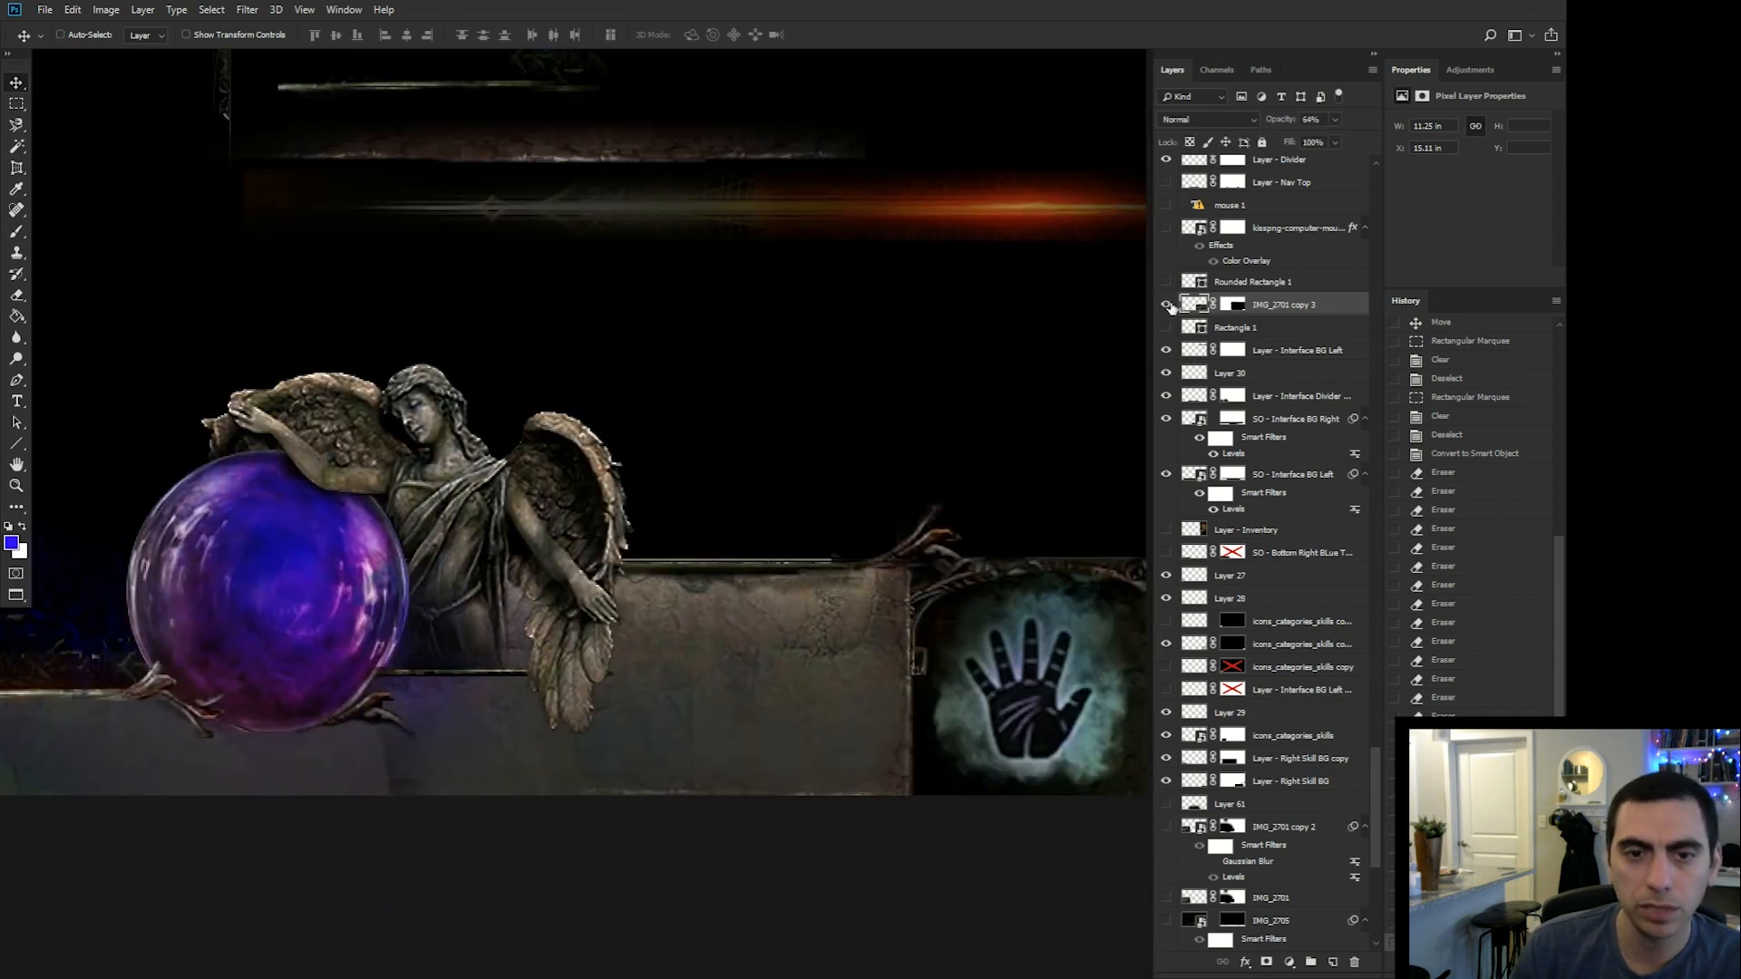
pyautogui.click(1233, 304)
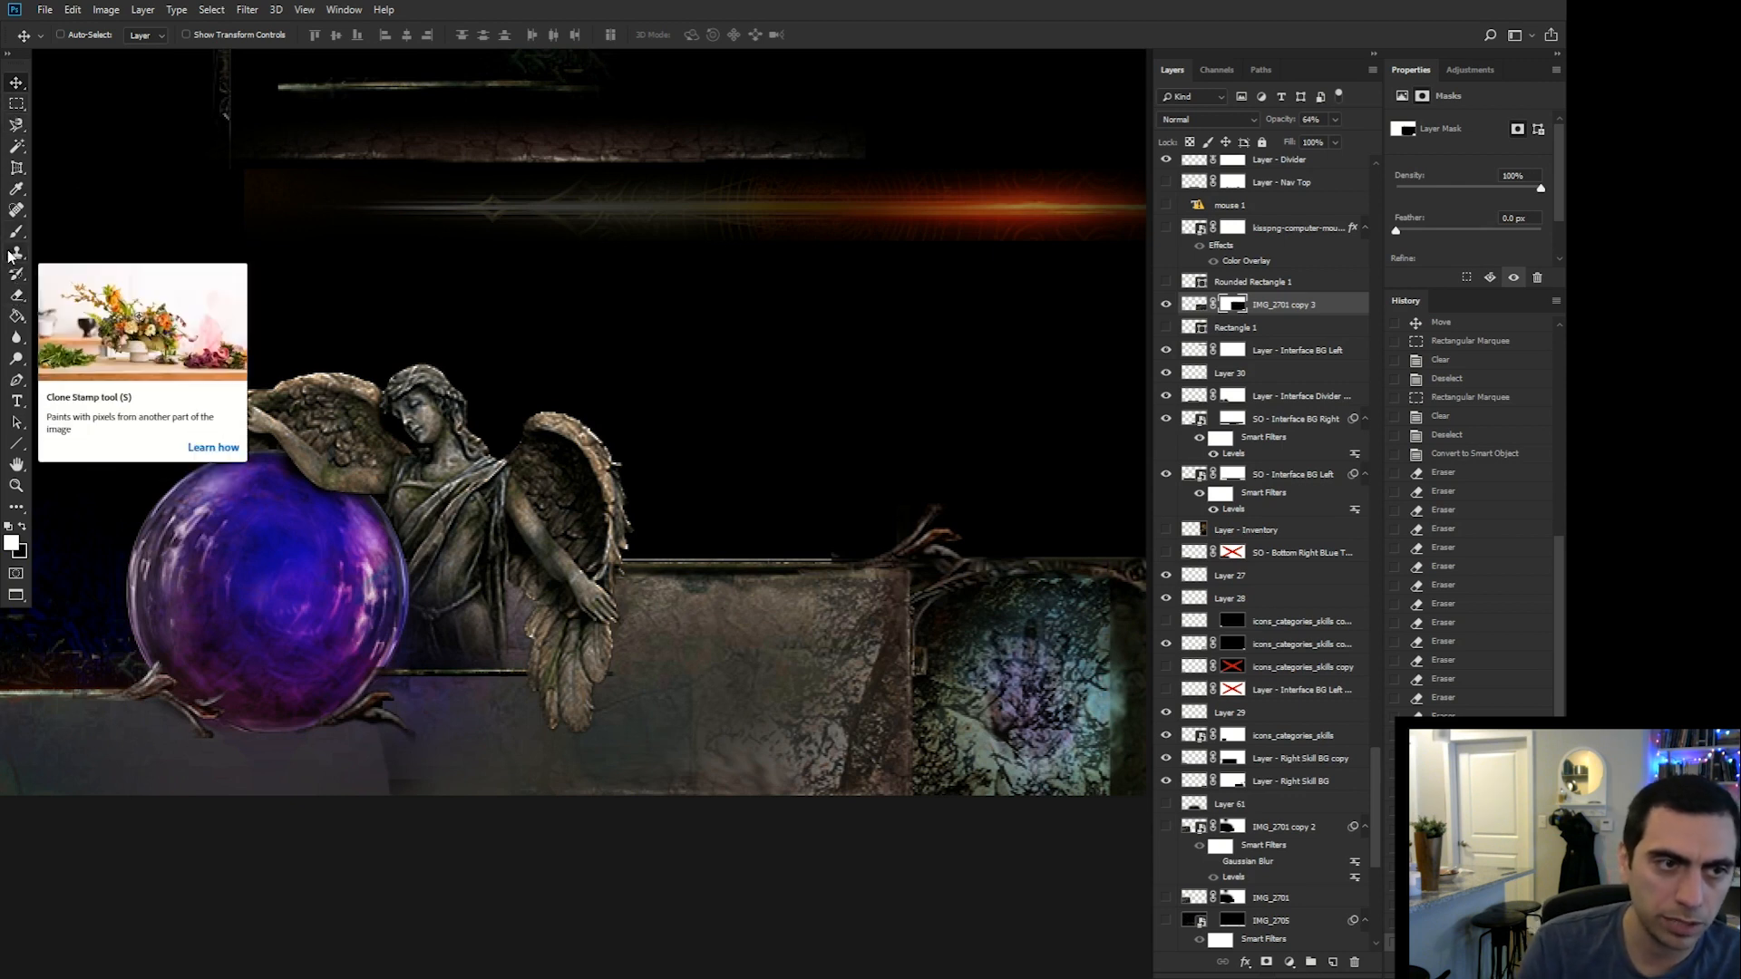
# Look through the General, Interface, Workspace and Tools preferences.
pyautogui.click(45, 10)
pyautogui.moveTo(72, 10)
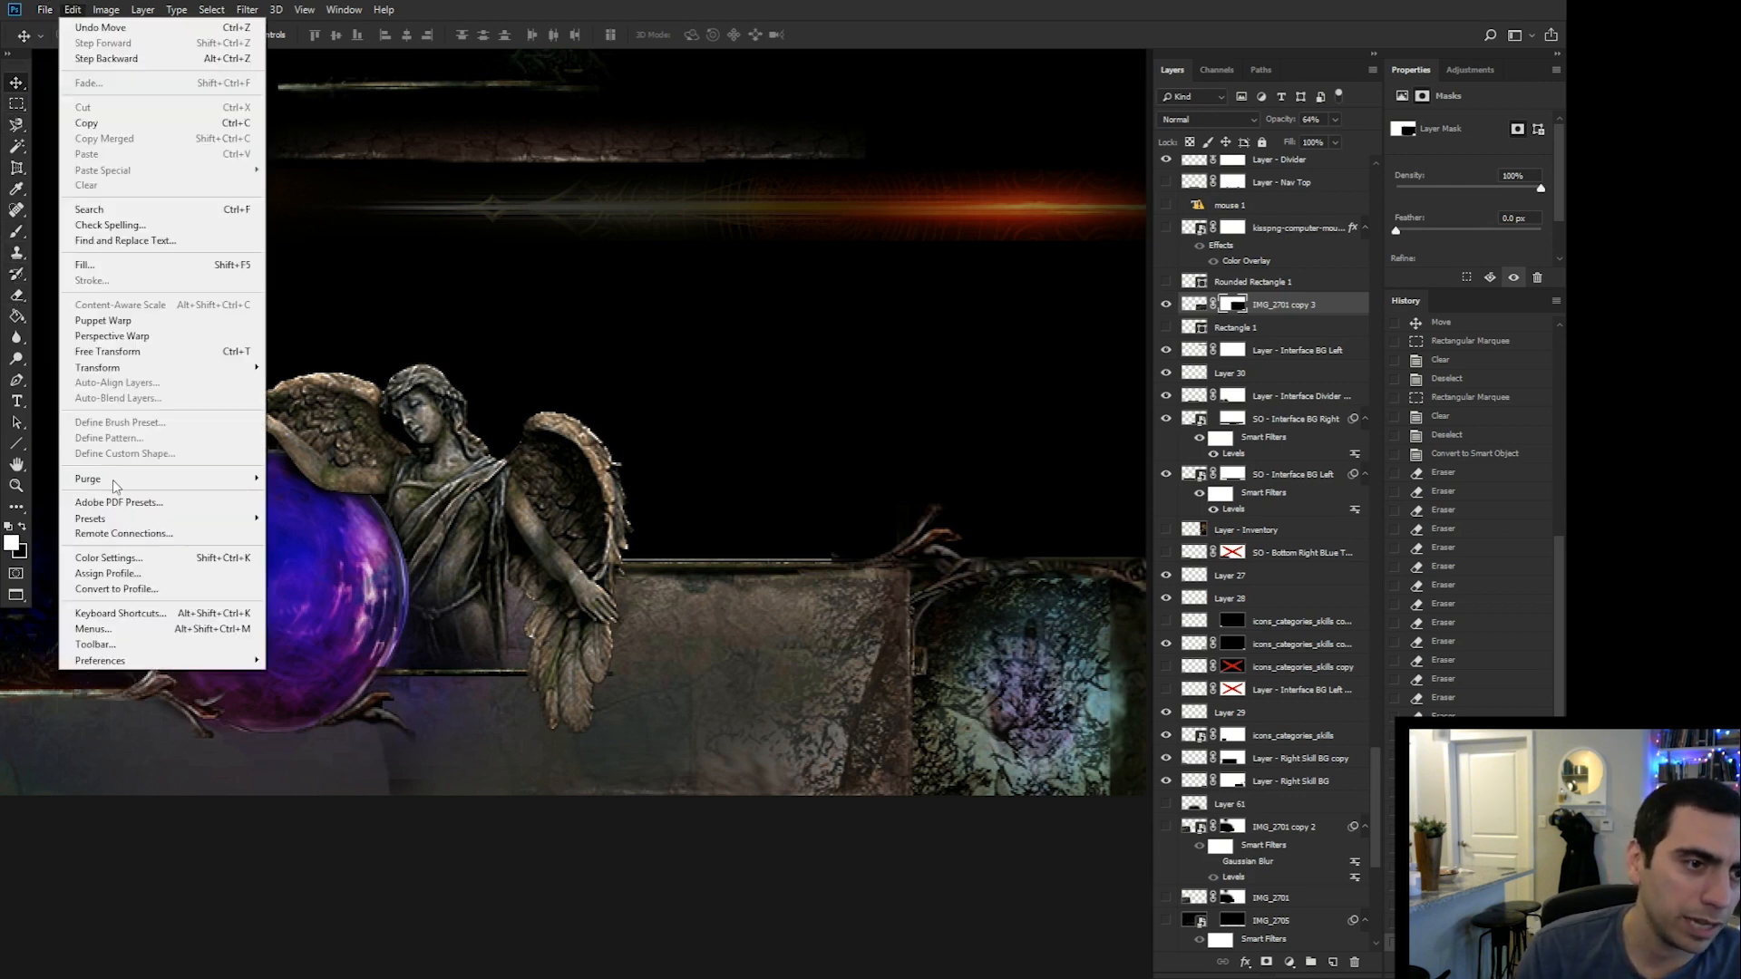
pyautogui.moveTo(168, 665)
pyautogui.click(298, 661)
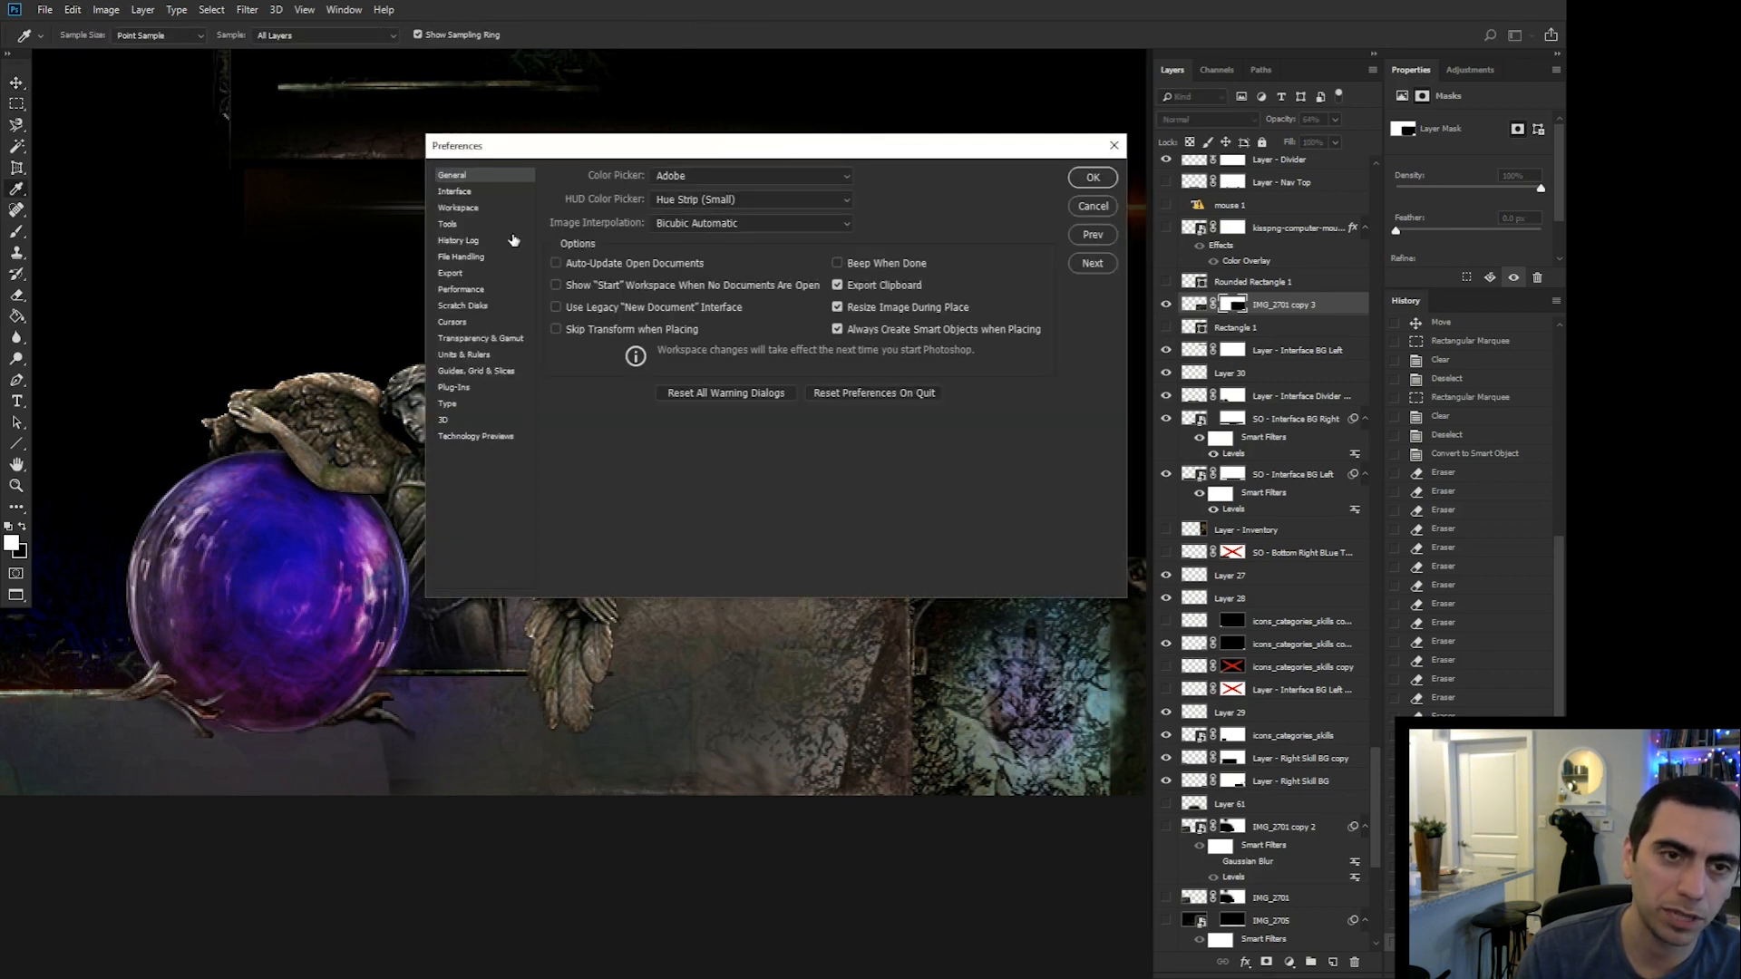
pyautogui.click(472, 193)
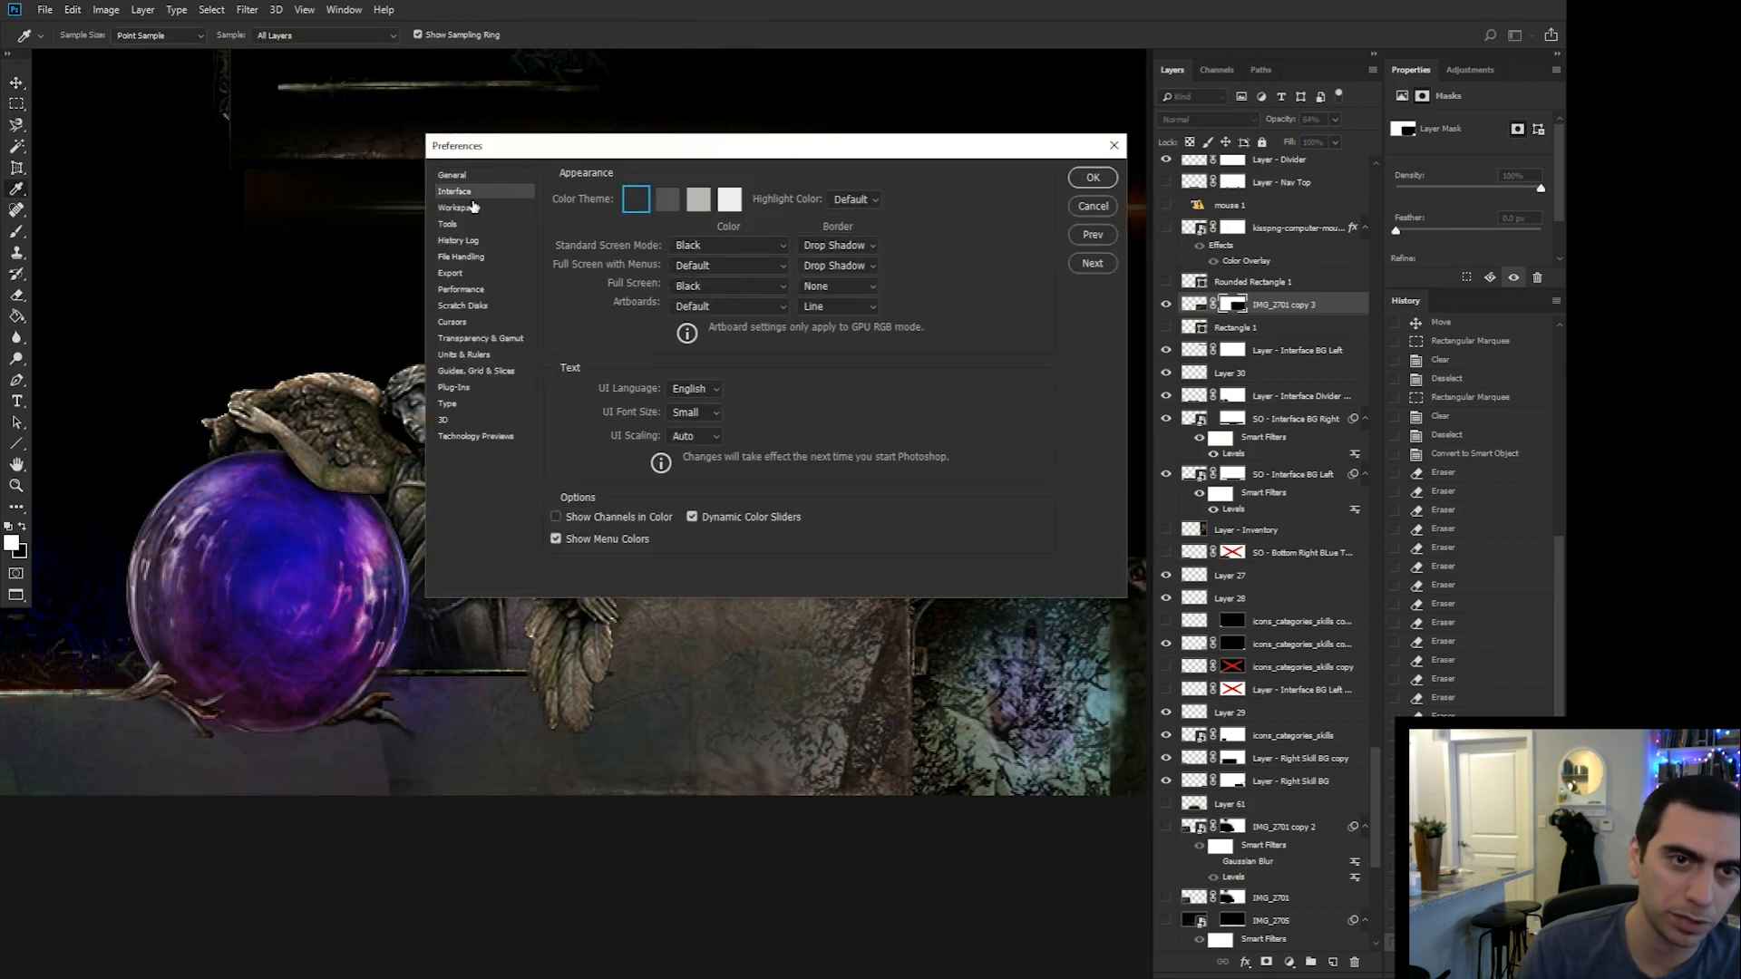
pyautogui.click(470, 207)
pyautogui.click(470, 224)
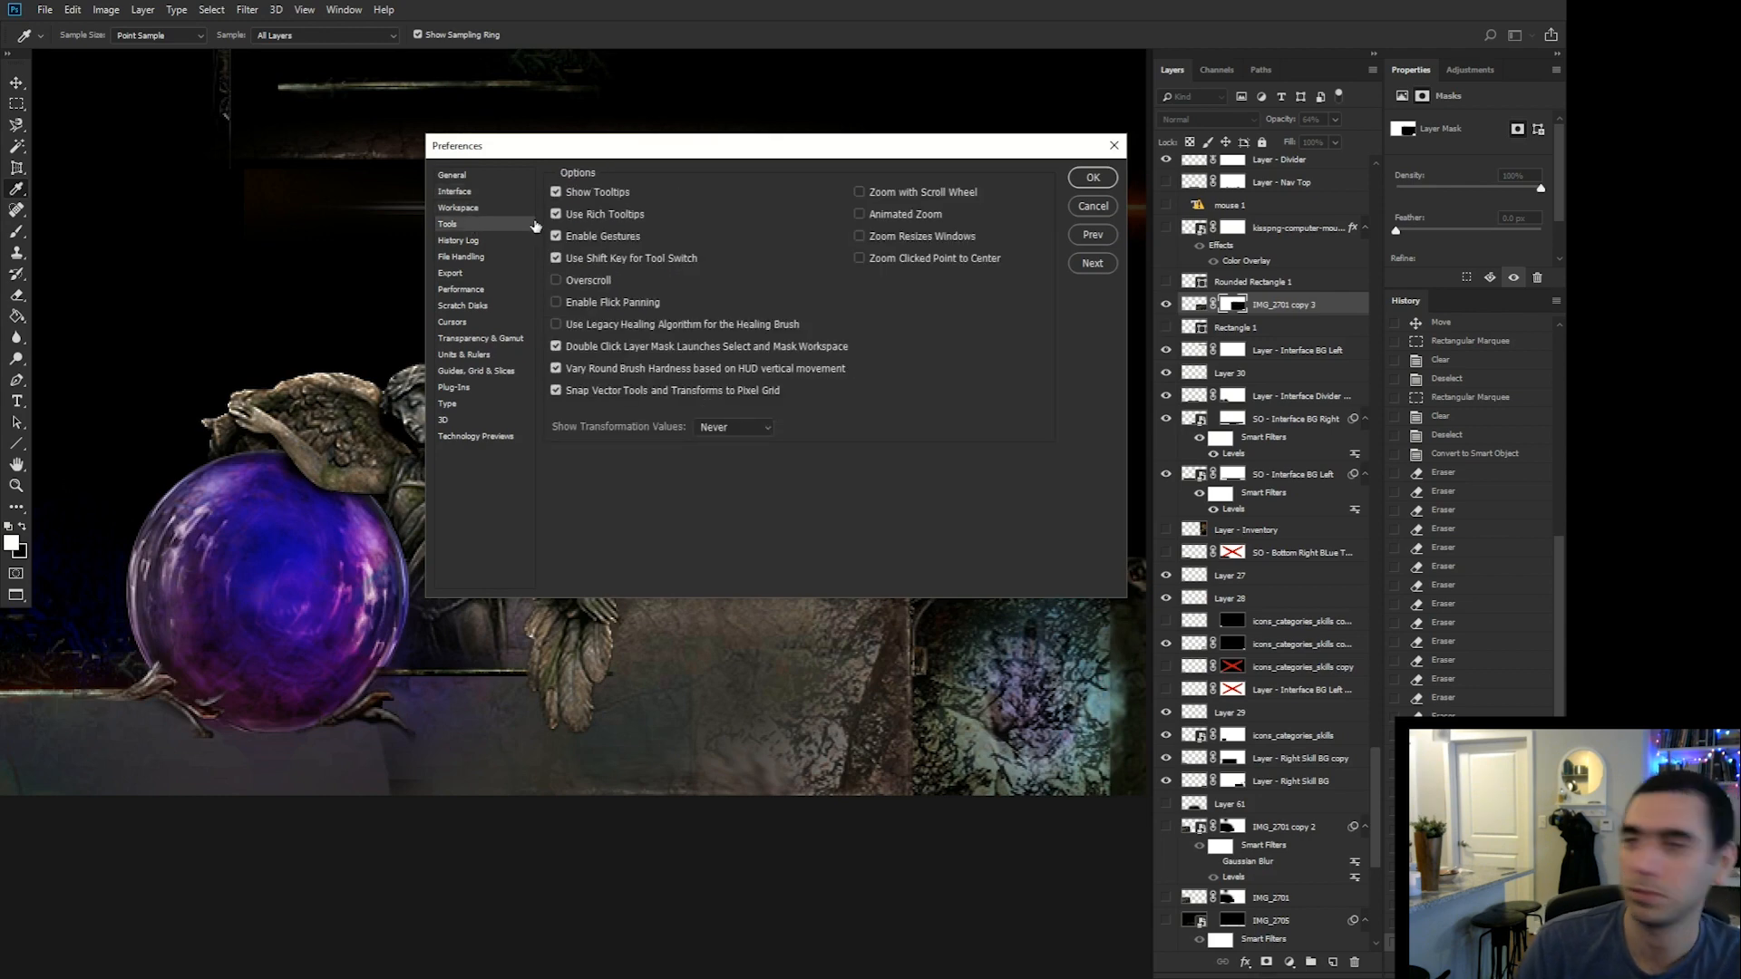
# Select a polygonal area around the hand button and clear it on the IMG_2701 copy 3 mask to hide the texture there.
pyautogui.click(1167, 306)
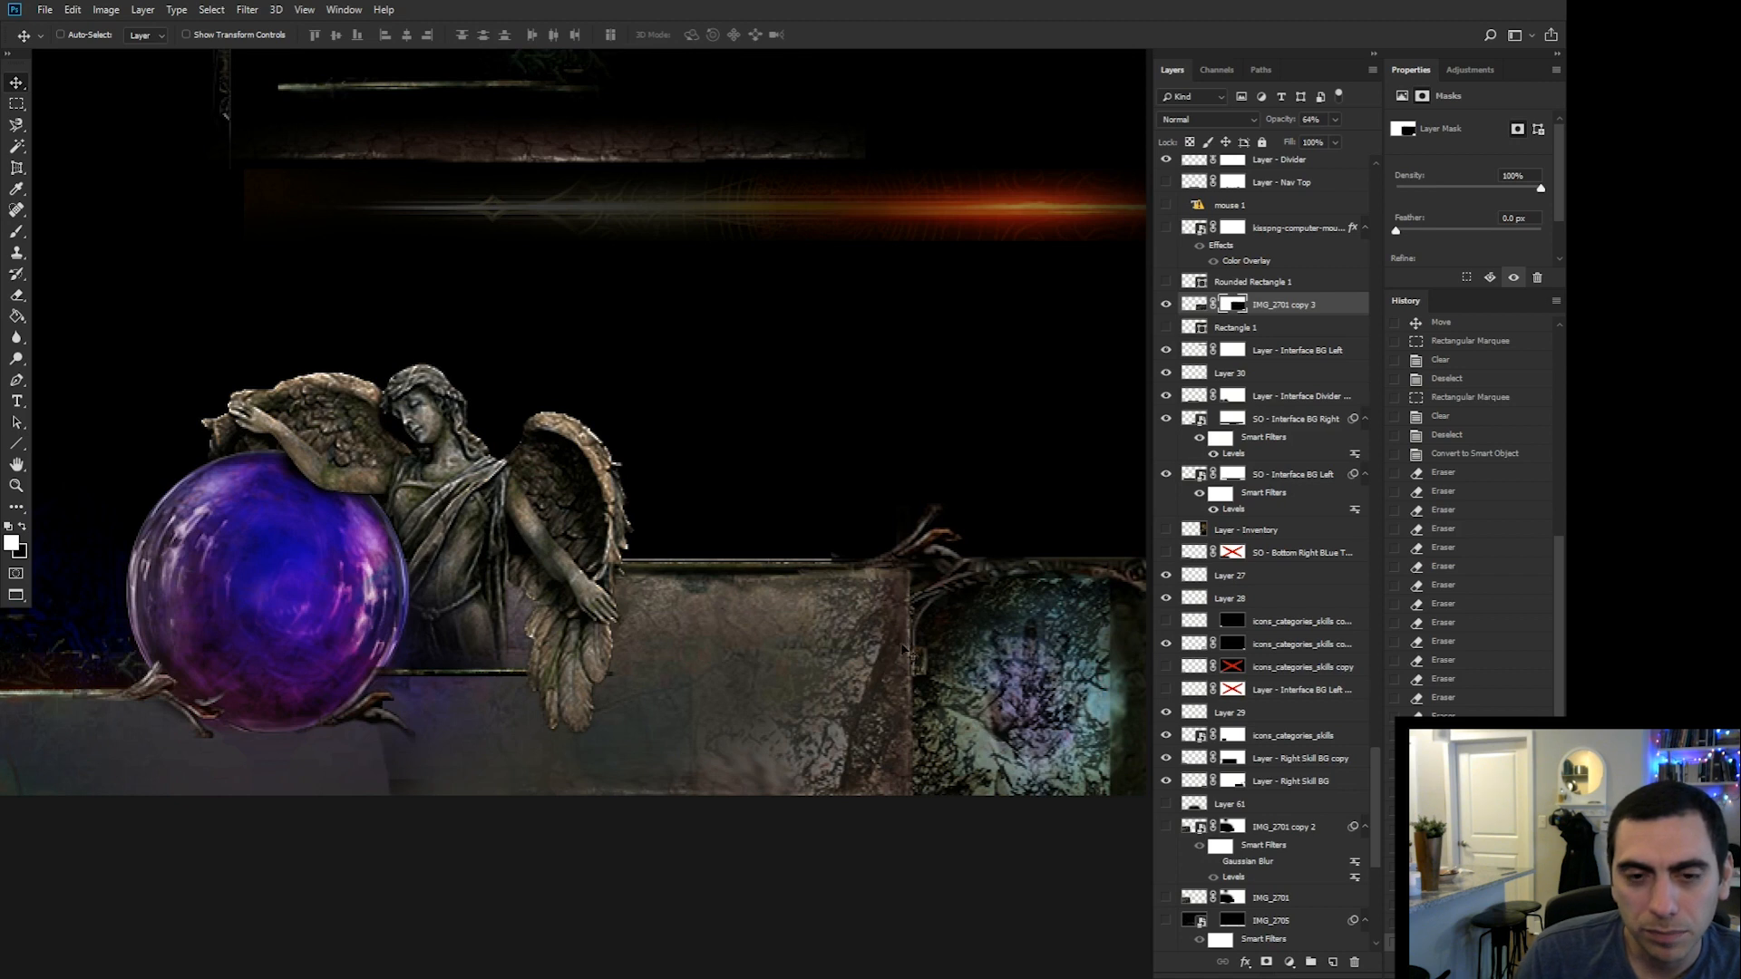
pyautogui.rightClick(16, 124)
pyautogui.click(82, 141)
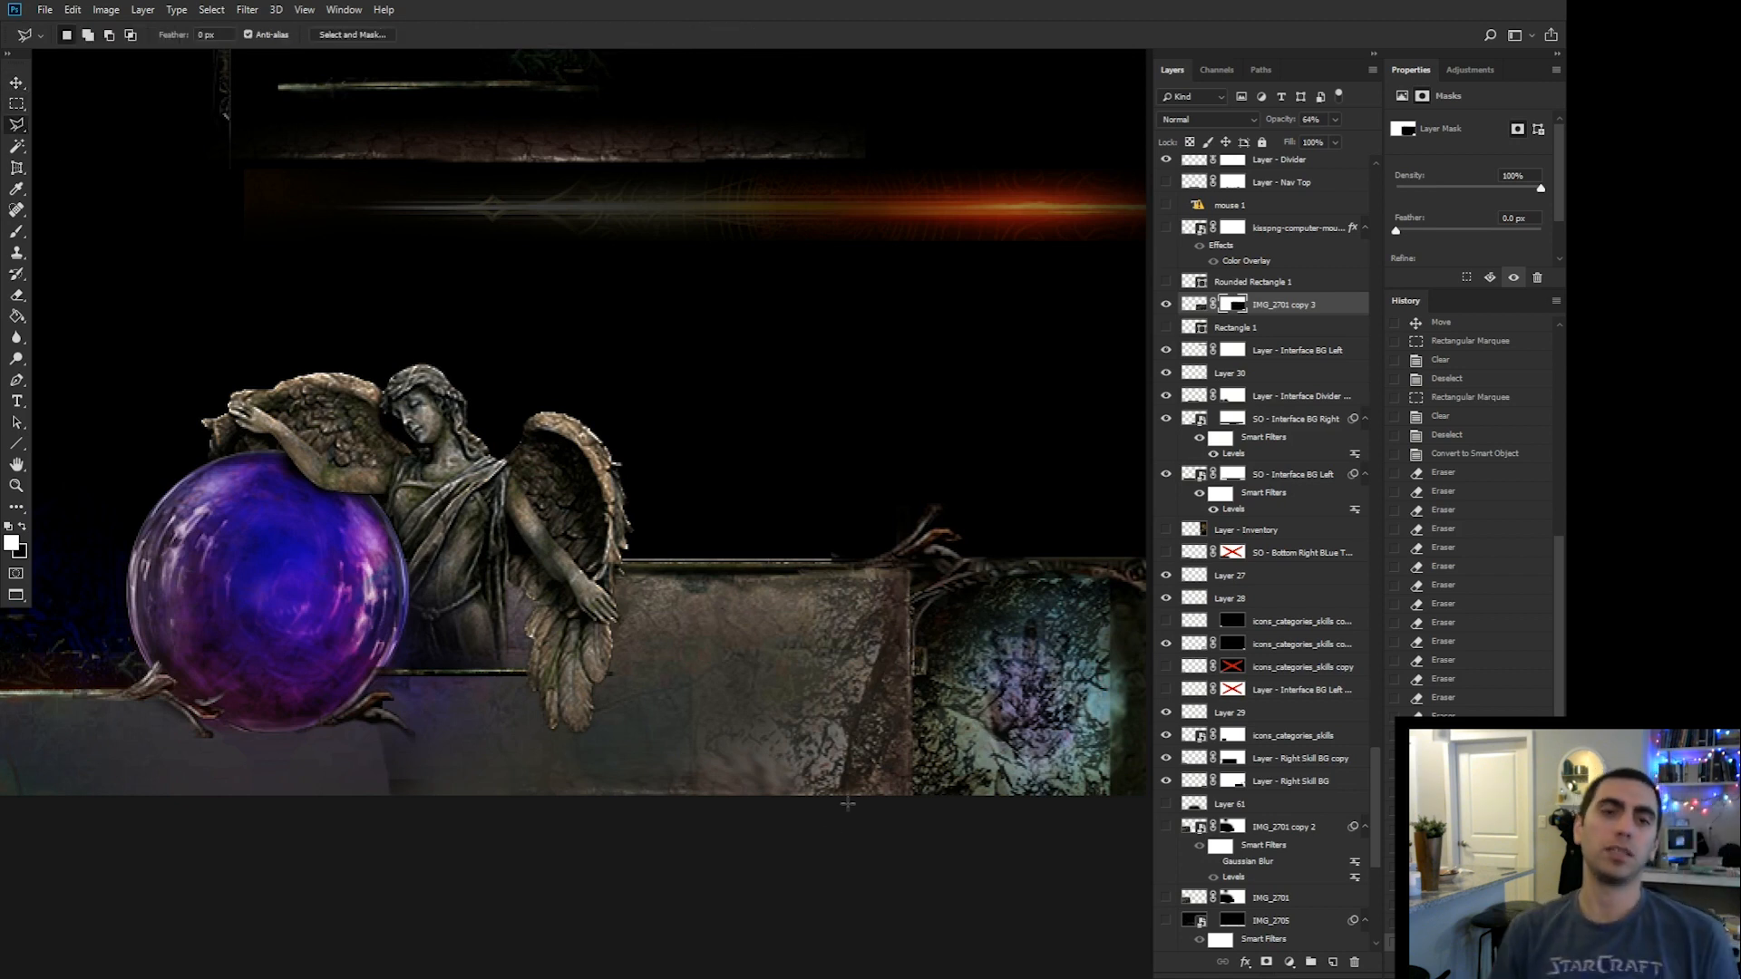
pyautogui.click(906, 592)
pyautogui.click(943, 540)
pyautogui.click(1046, 570)
pyautogui.click(1083, 760)
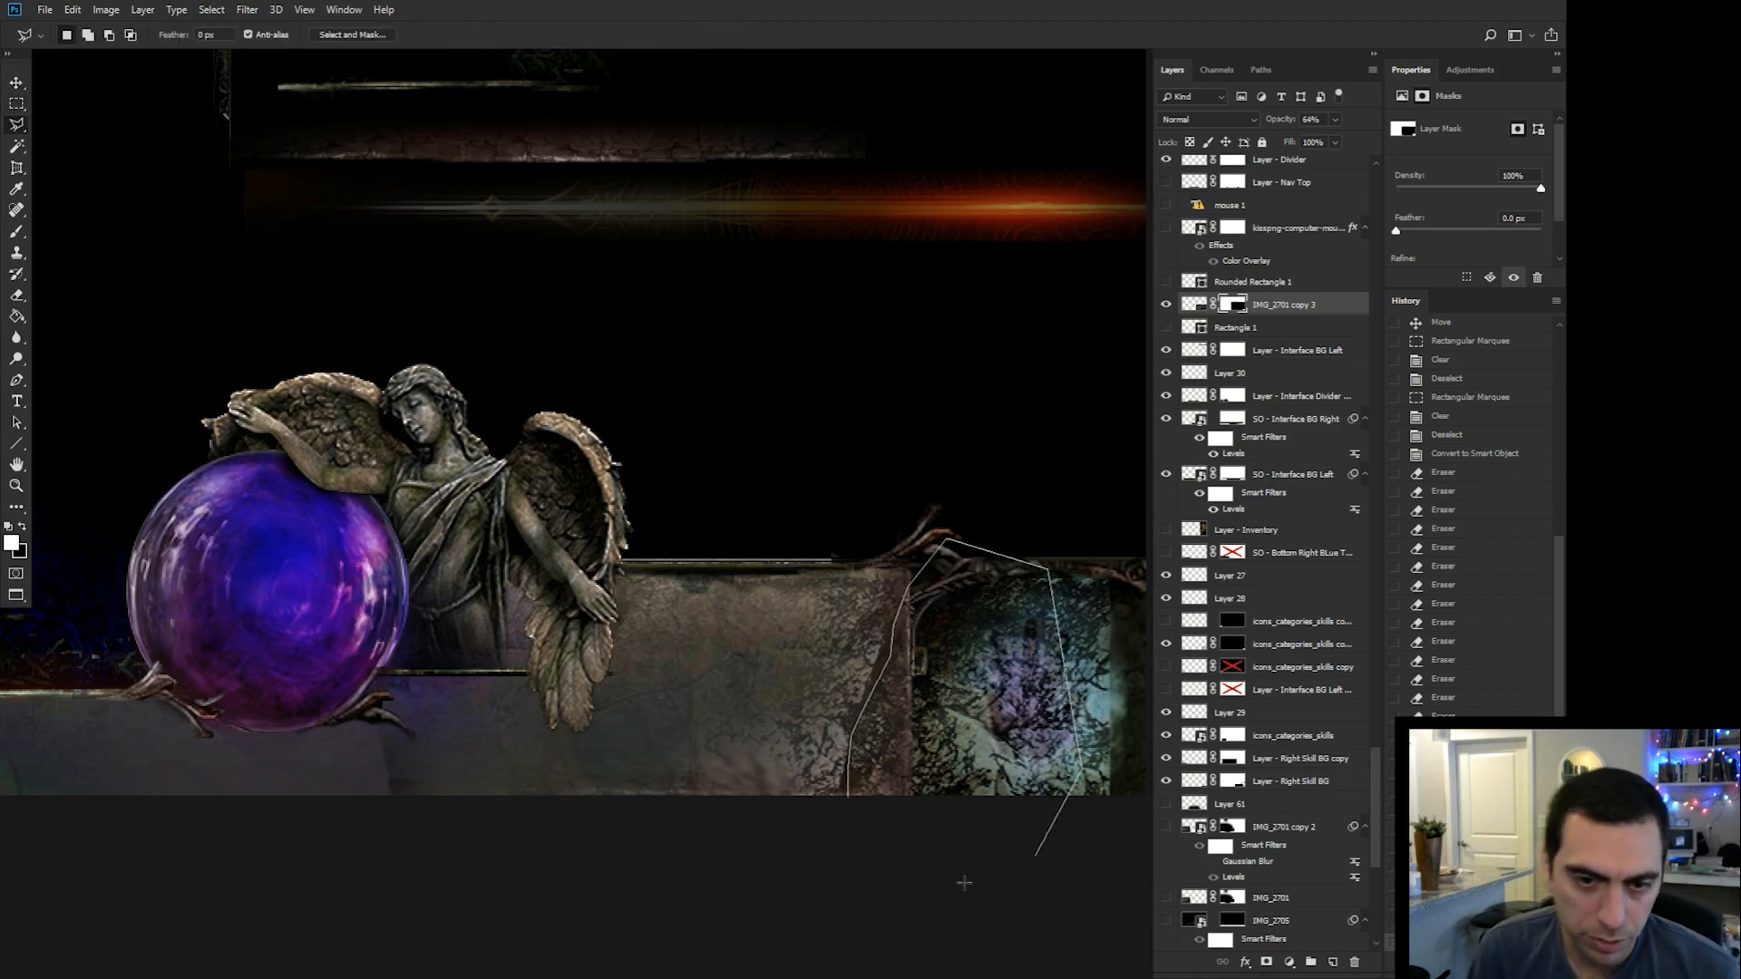
pyautogui.click(1025, 860)
pyautogui.click(856, 894)
pyautogui.click(848, 794)
pyautogui.press('Delete')
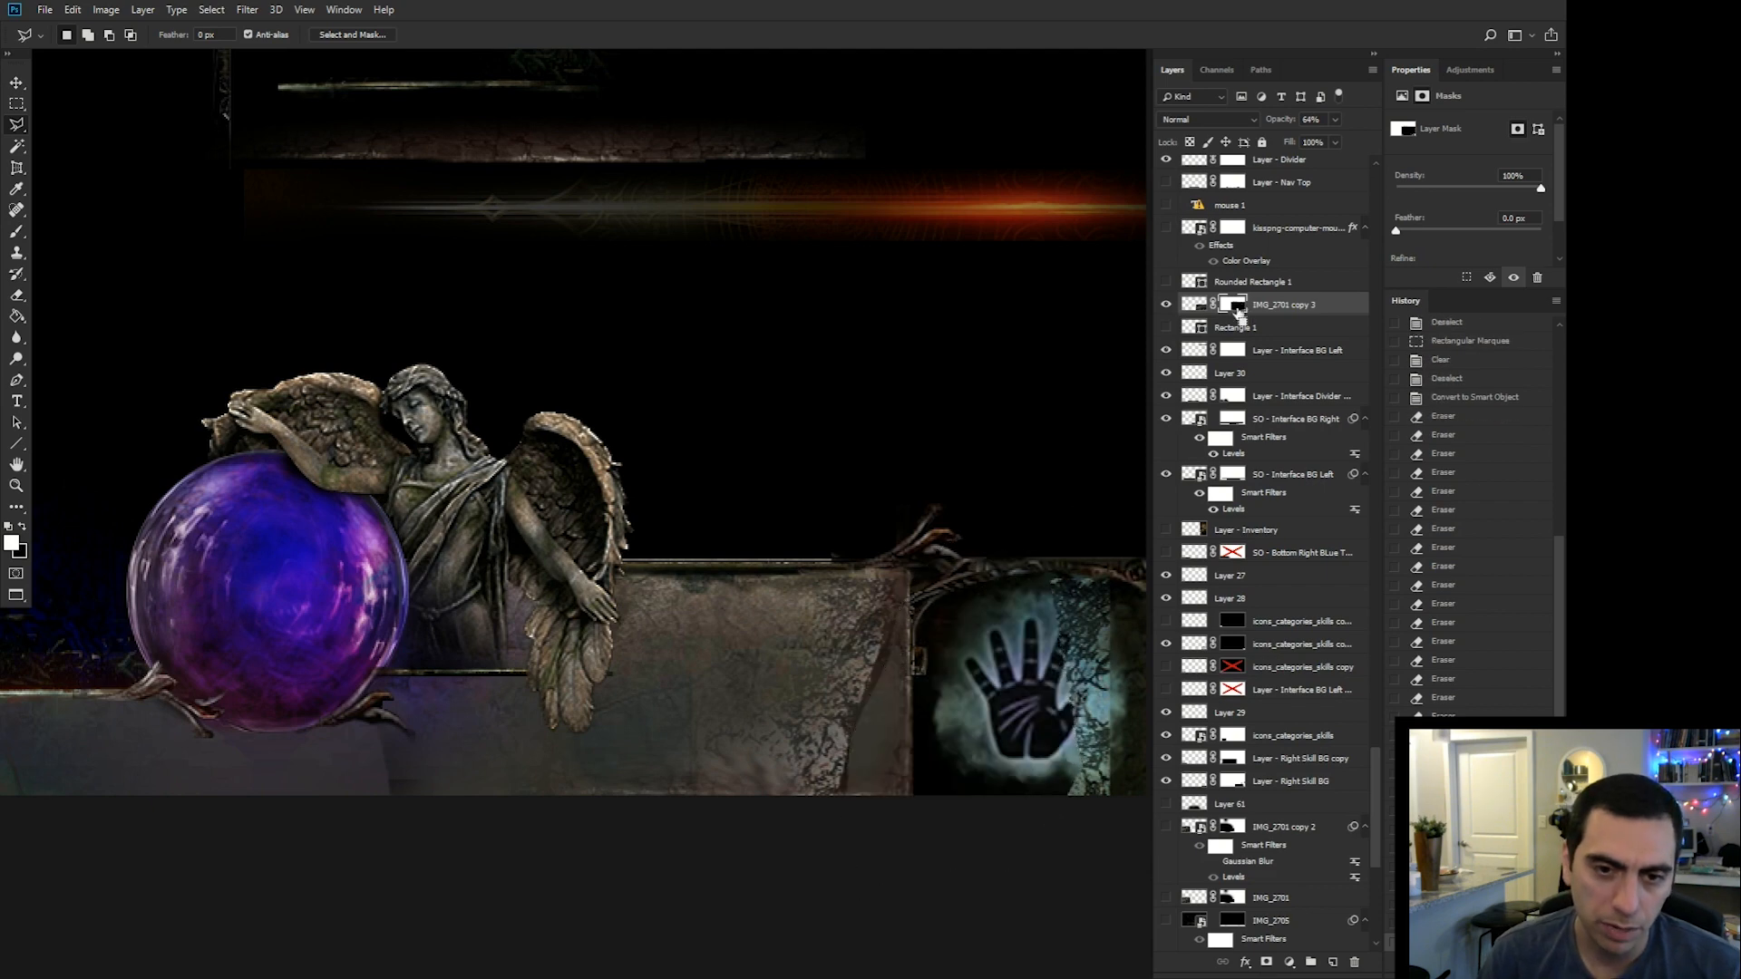
# Pick the SO - Interface BG Right layer from the bottom panel artwork and hide it.
pyautogui.rightClick(884, 719)
pyautogui.click(915, 731)
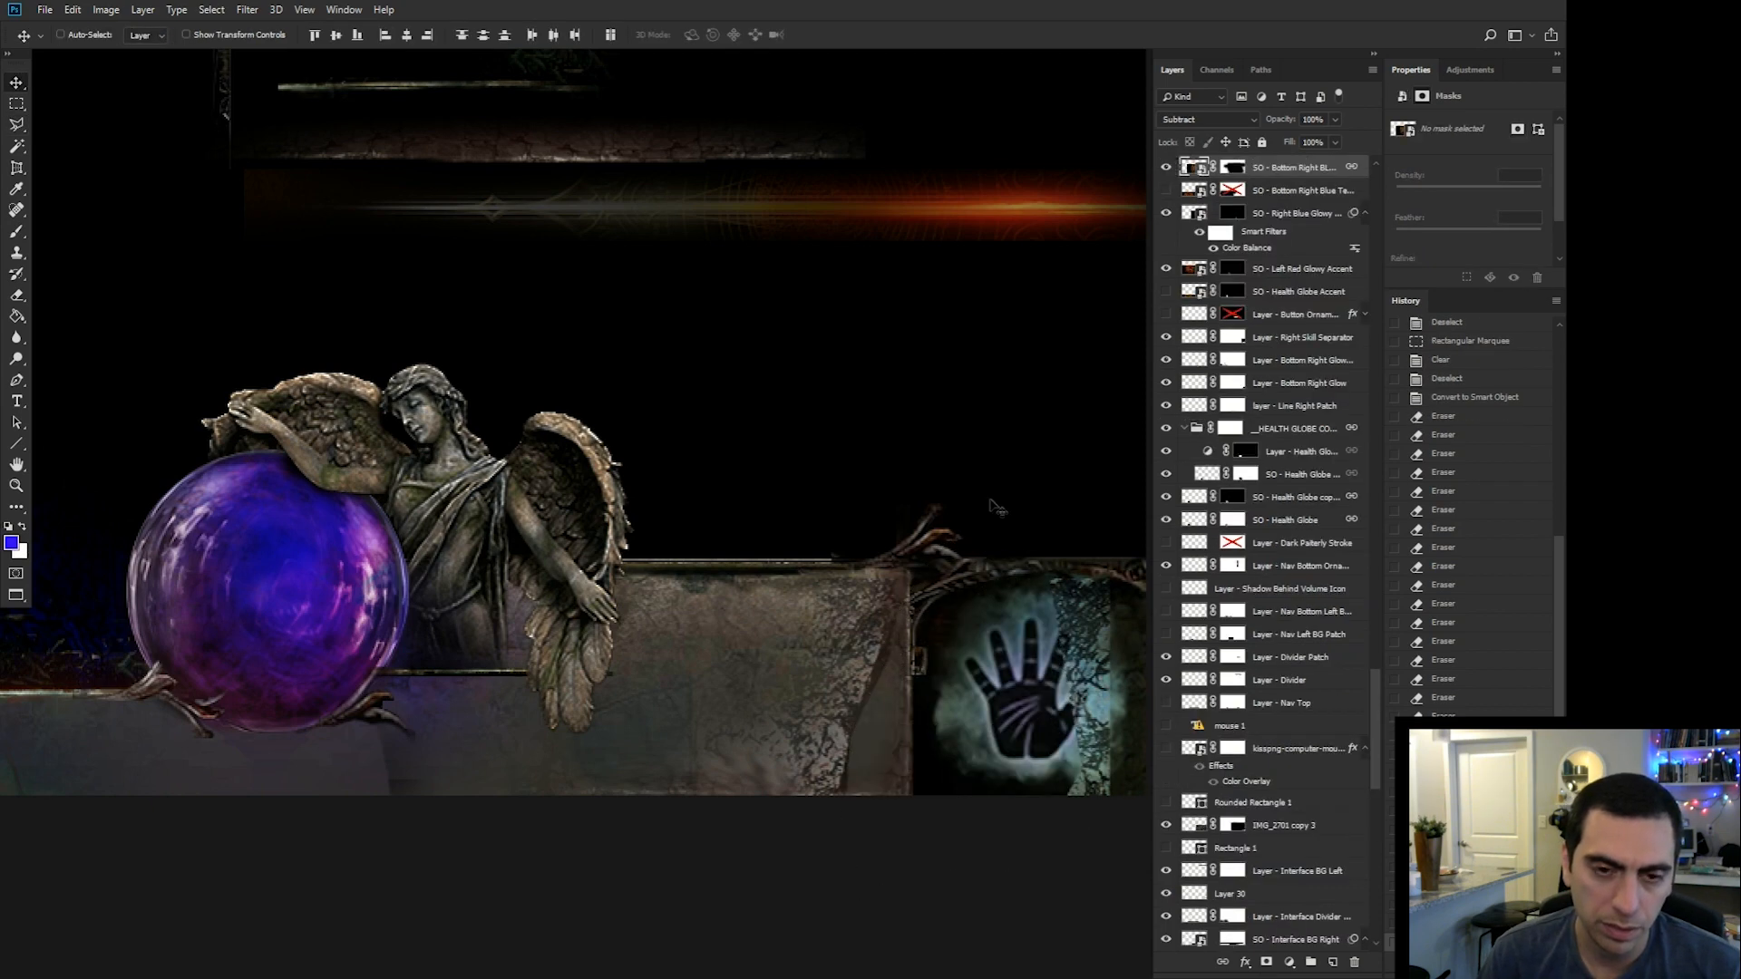
pyautogui.rightClick(881, 721)
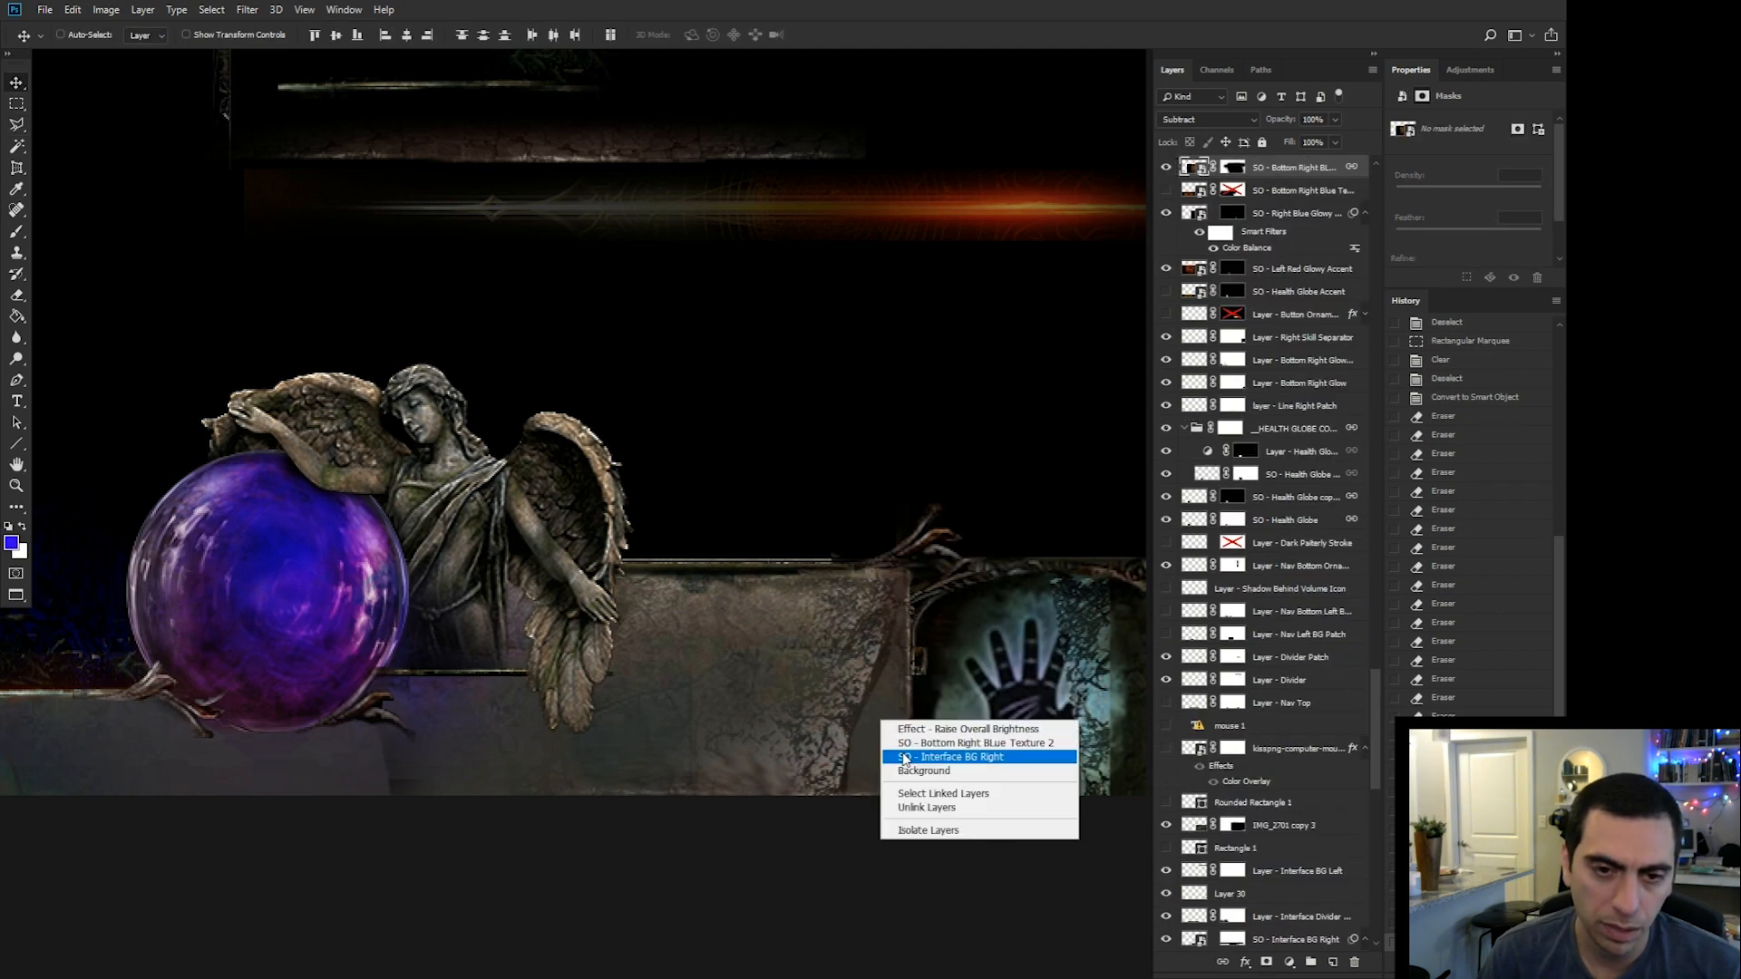
pyautogui.click(907, 757)
pyautogui.click(1166, 910)
pyautogui.click(1167, 911)
pyautogui.click(1167, 910)
pyautogui.hotkey('ctrl', '-')
pyautogui.hotkey('ctrl', '-')
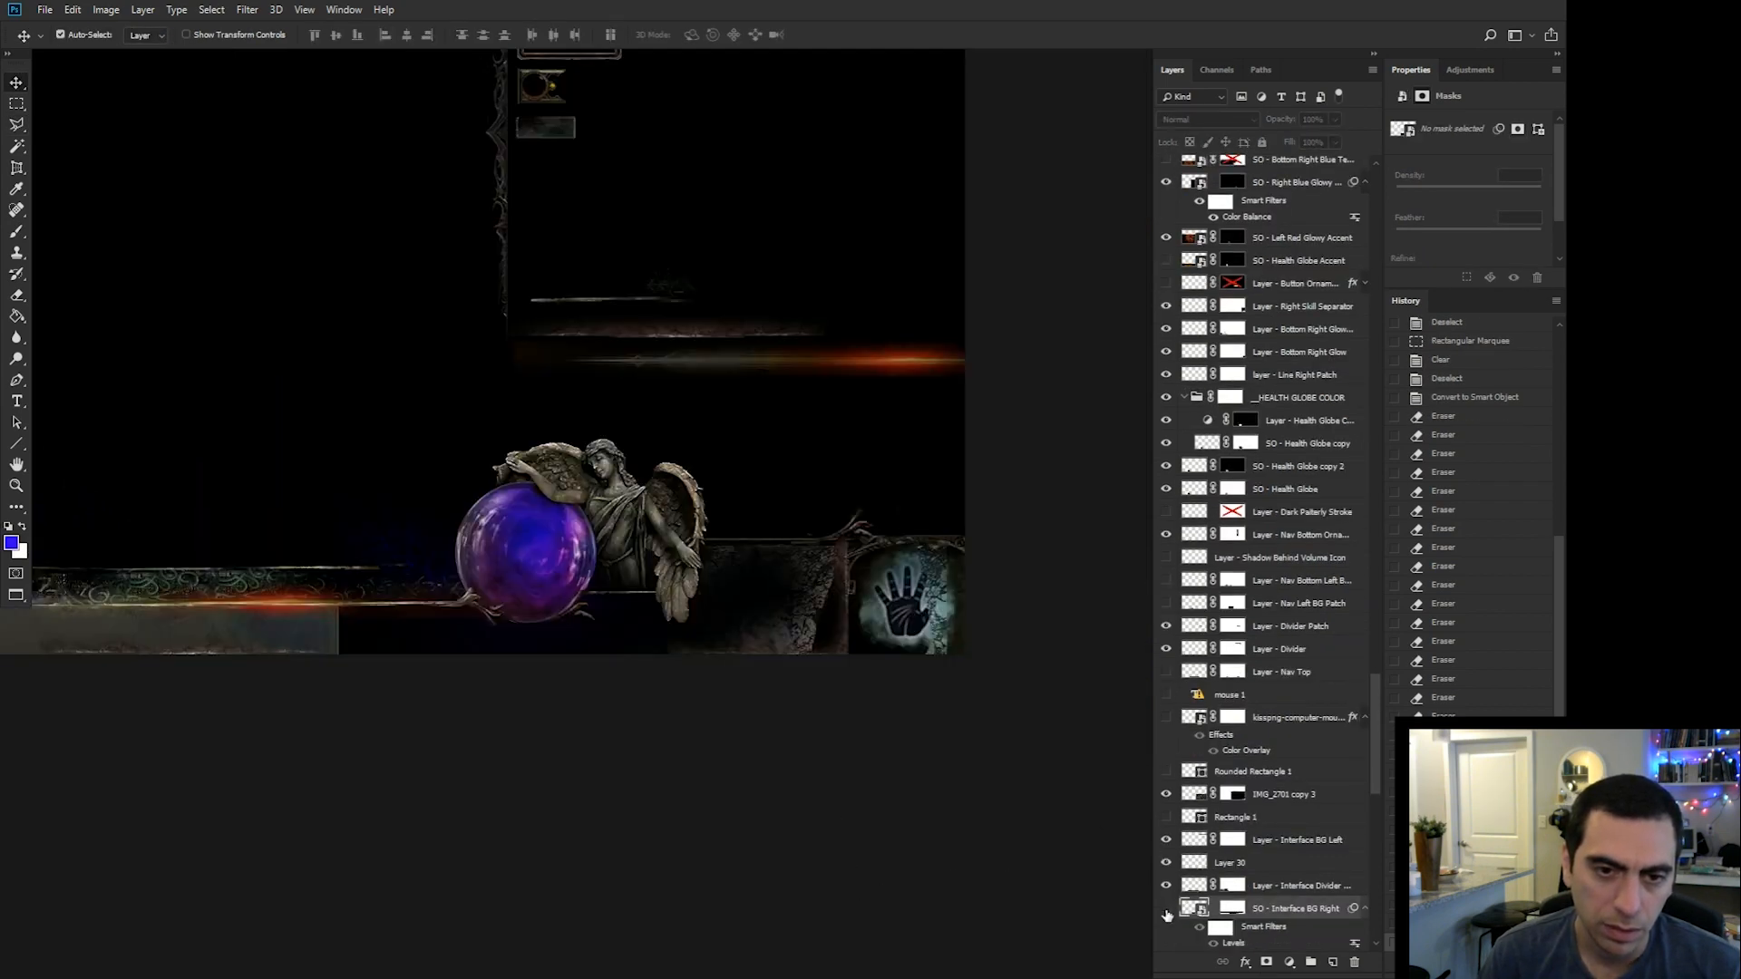
# Paint white on the IMG_2701 copy 3 mask beside the angel statue with a 13% opacity brush.
pyautogui.rightClick(796, 595)
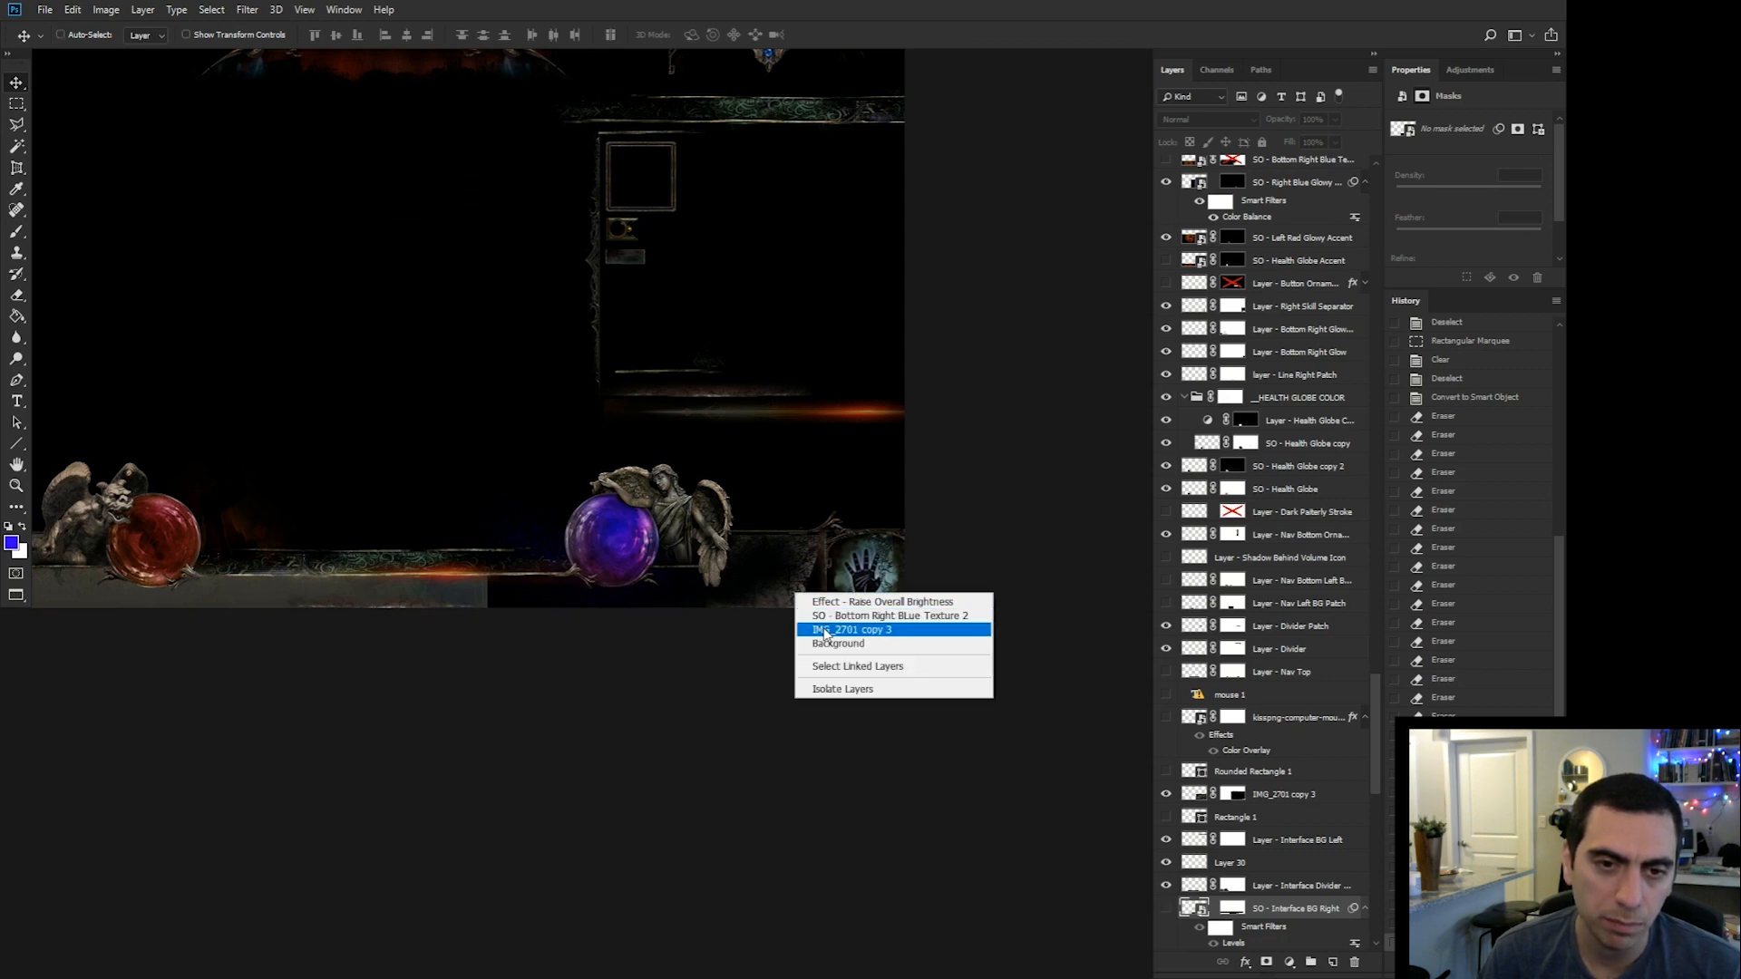
pyautogui.click(825, 630)
pyautogui.press('d')
pyautogui.press('b')
pyautogui.moveTo(772, 561); pyautogui.dragTo(758, 571)
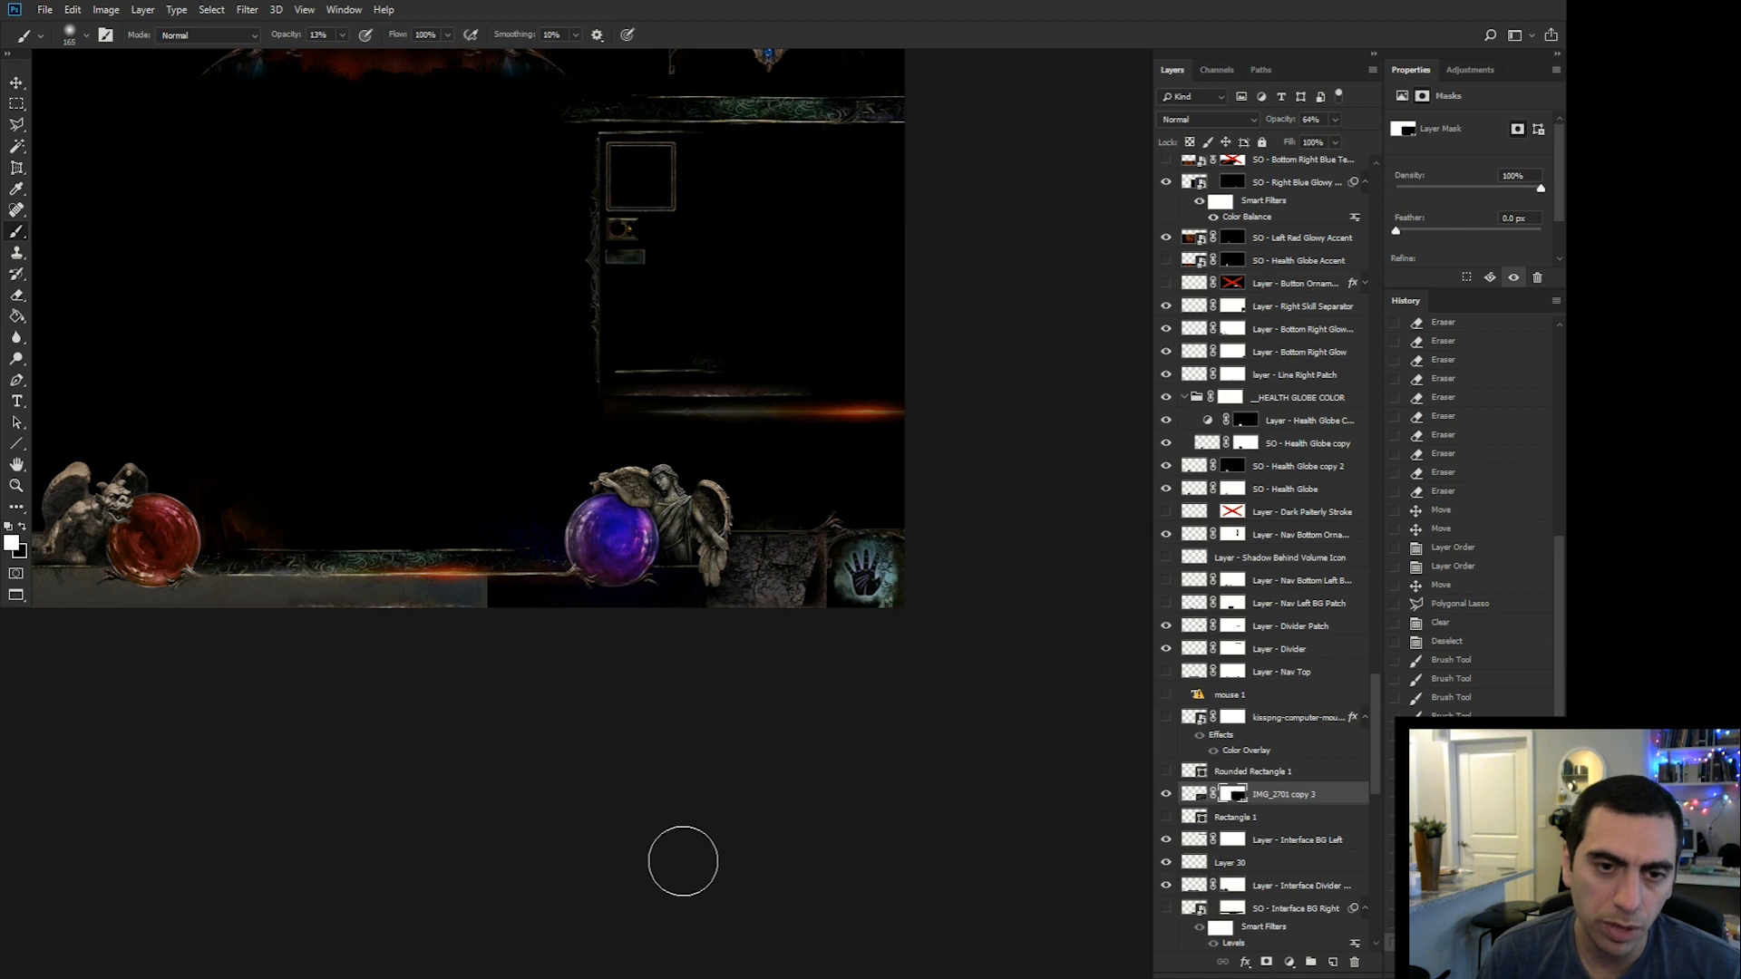
pyautogui.moveTo(425, 776); pyautogui.dragTo(607, 868)
pyautogui.press('v')
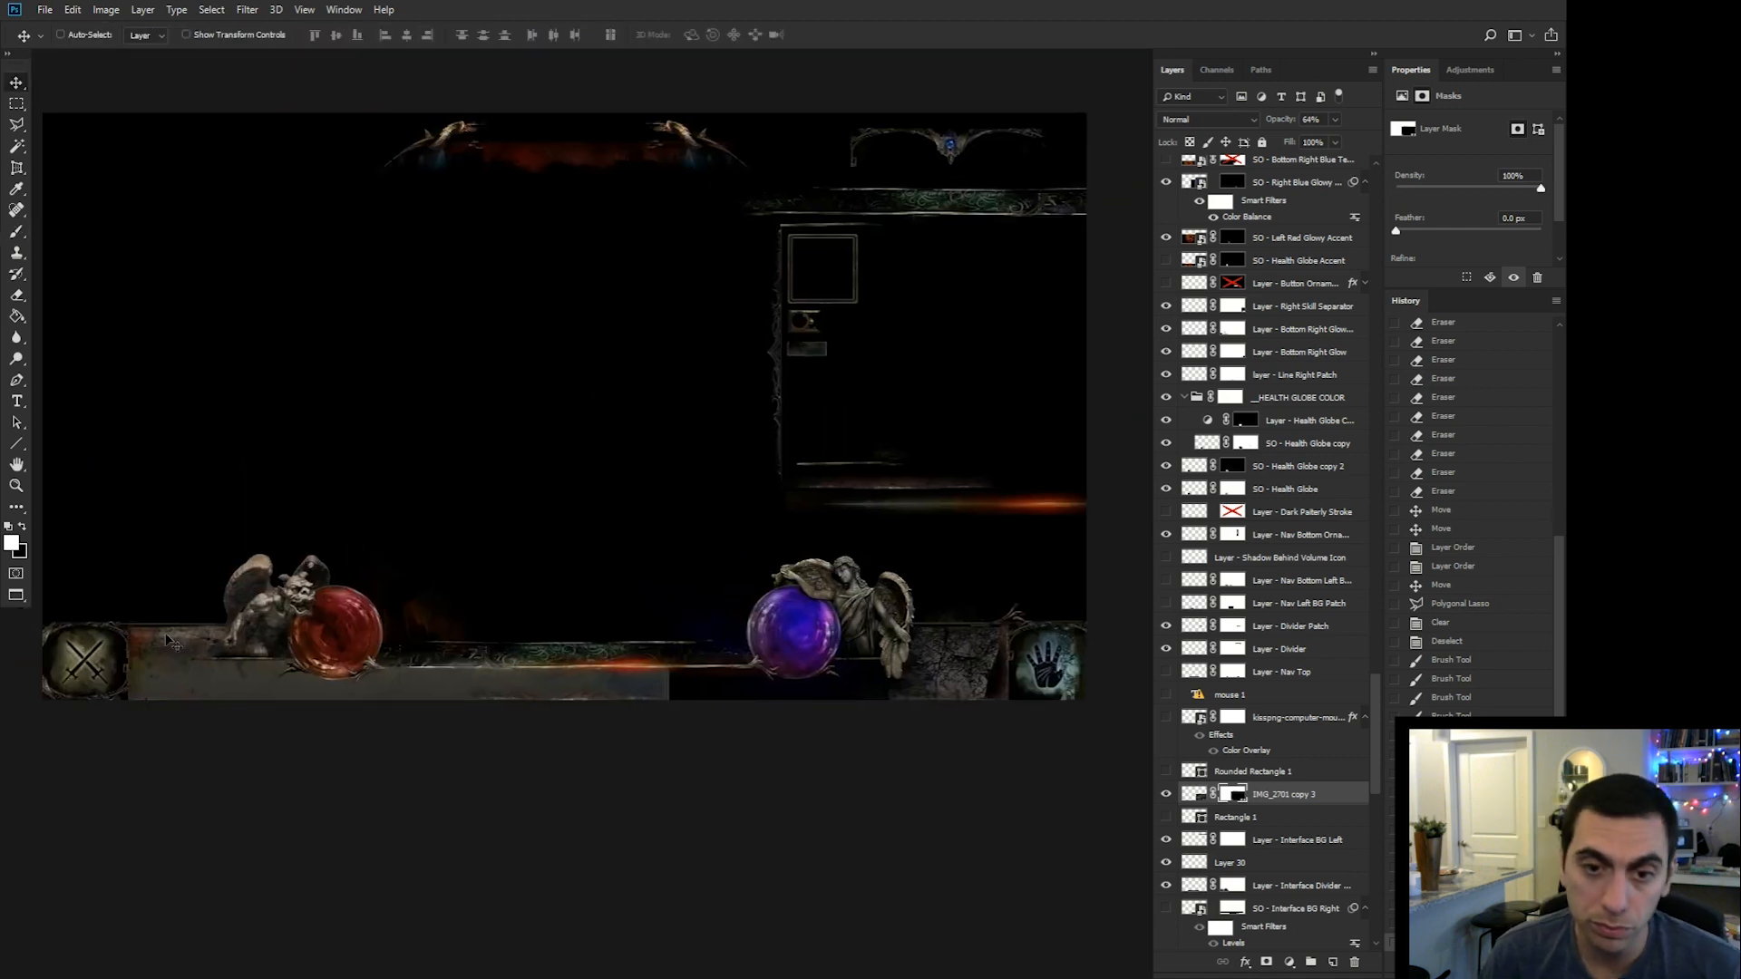
# Pick the Layer - Left Skill BG layer from the artwork beside the crossed-swords button.
pyautogui.rightClick(165, 634)
pyautogui.click(218, 642)
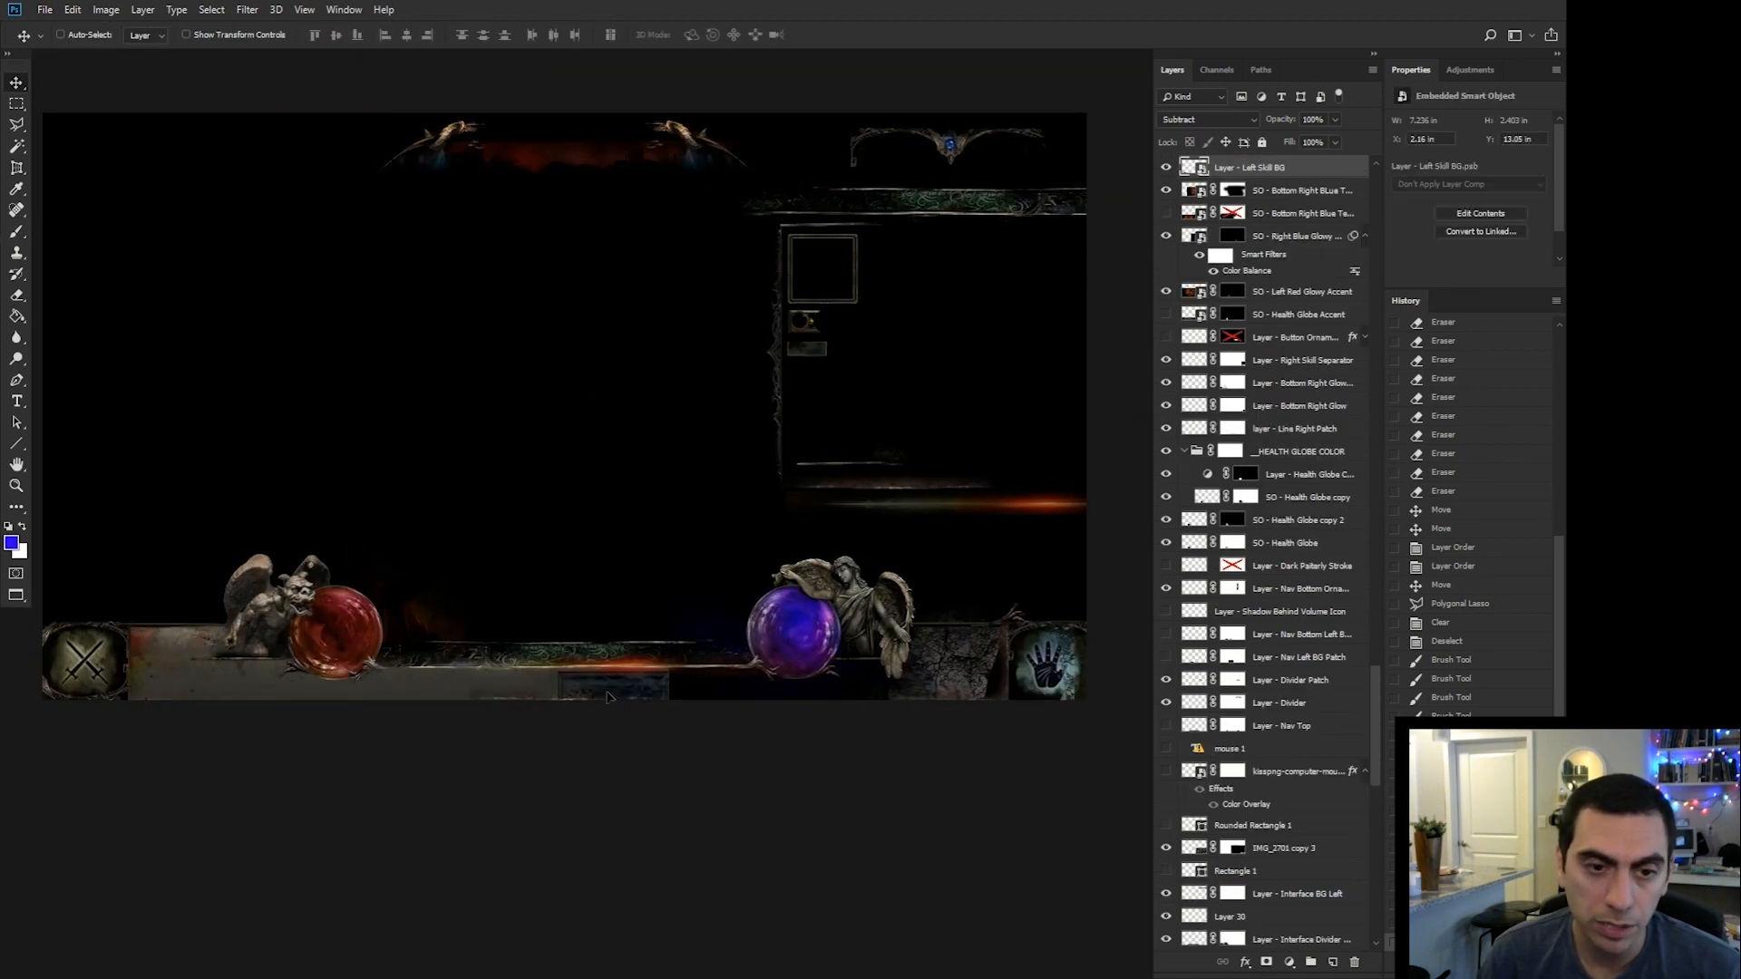
pyautogui.moveTo(827, 812); pyautogui.dragTo(570, 754)
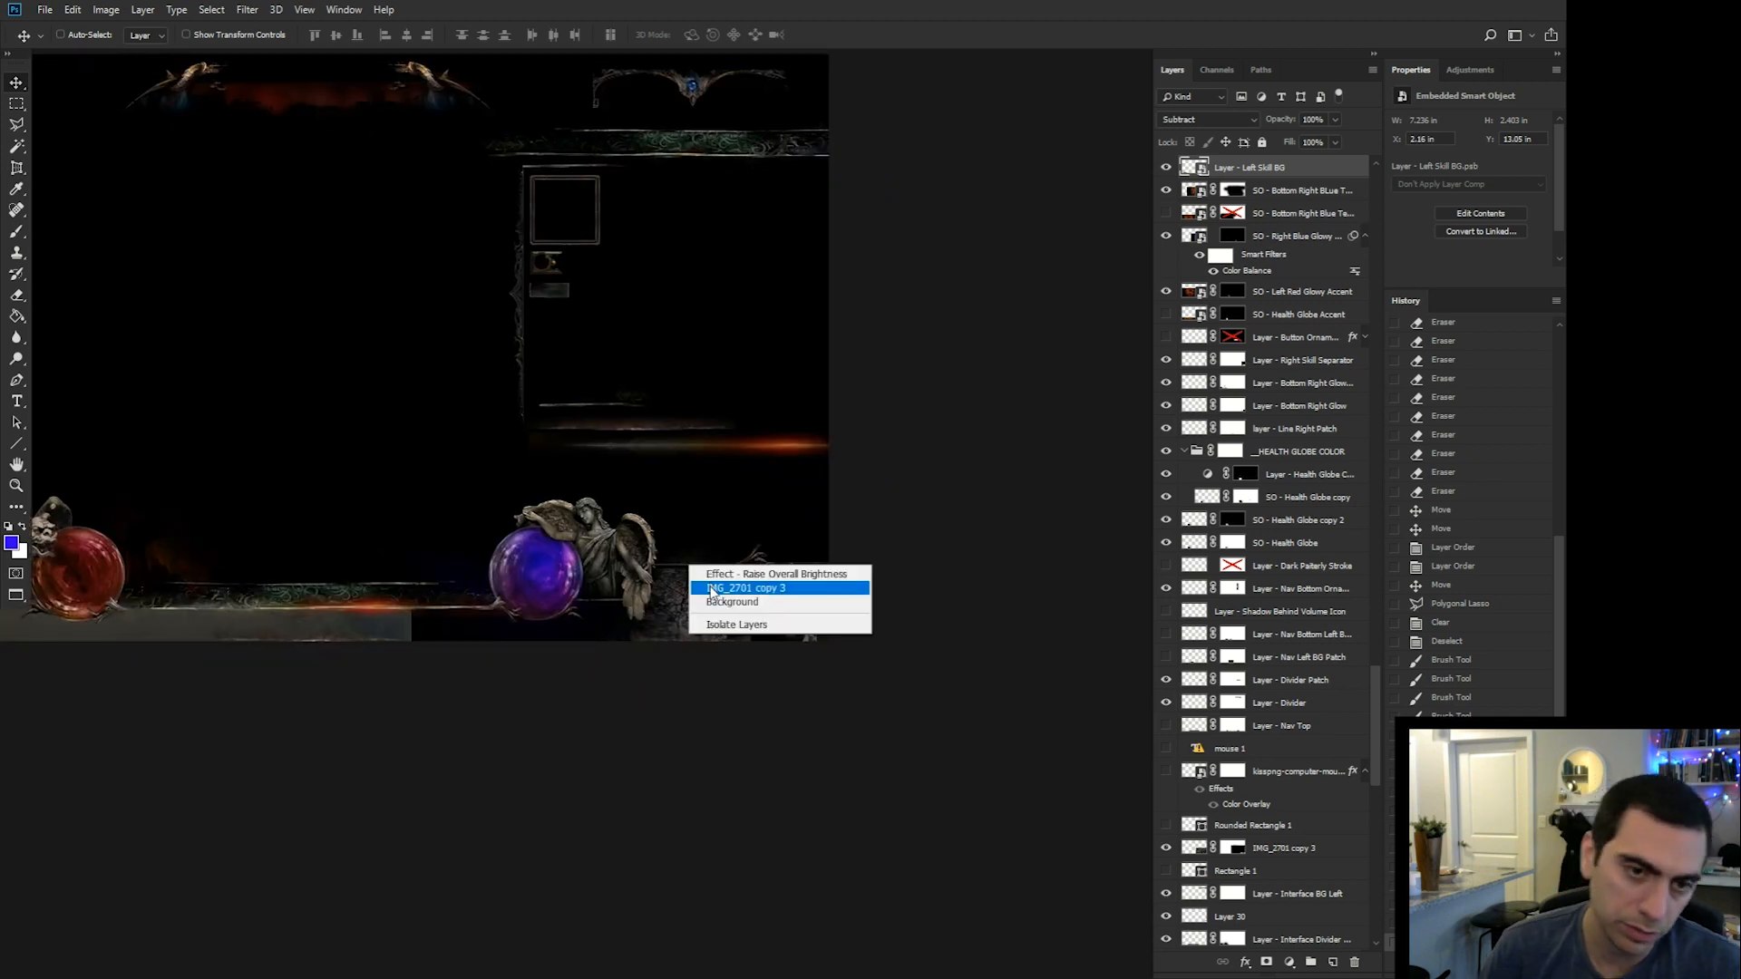
# Hide the Layer - Divider copy layer and the visible skill ornament layer above the stone panel.
pyautogui.click(717, 589)
pyautogui.rightClick(688, 568)
pyautogui.click(712, 591)
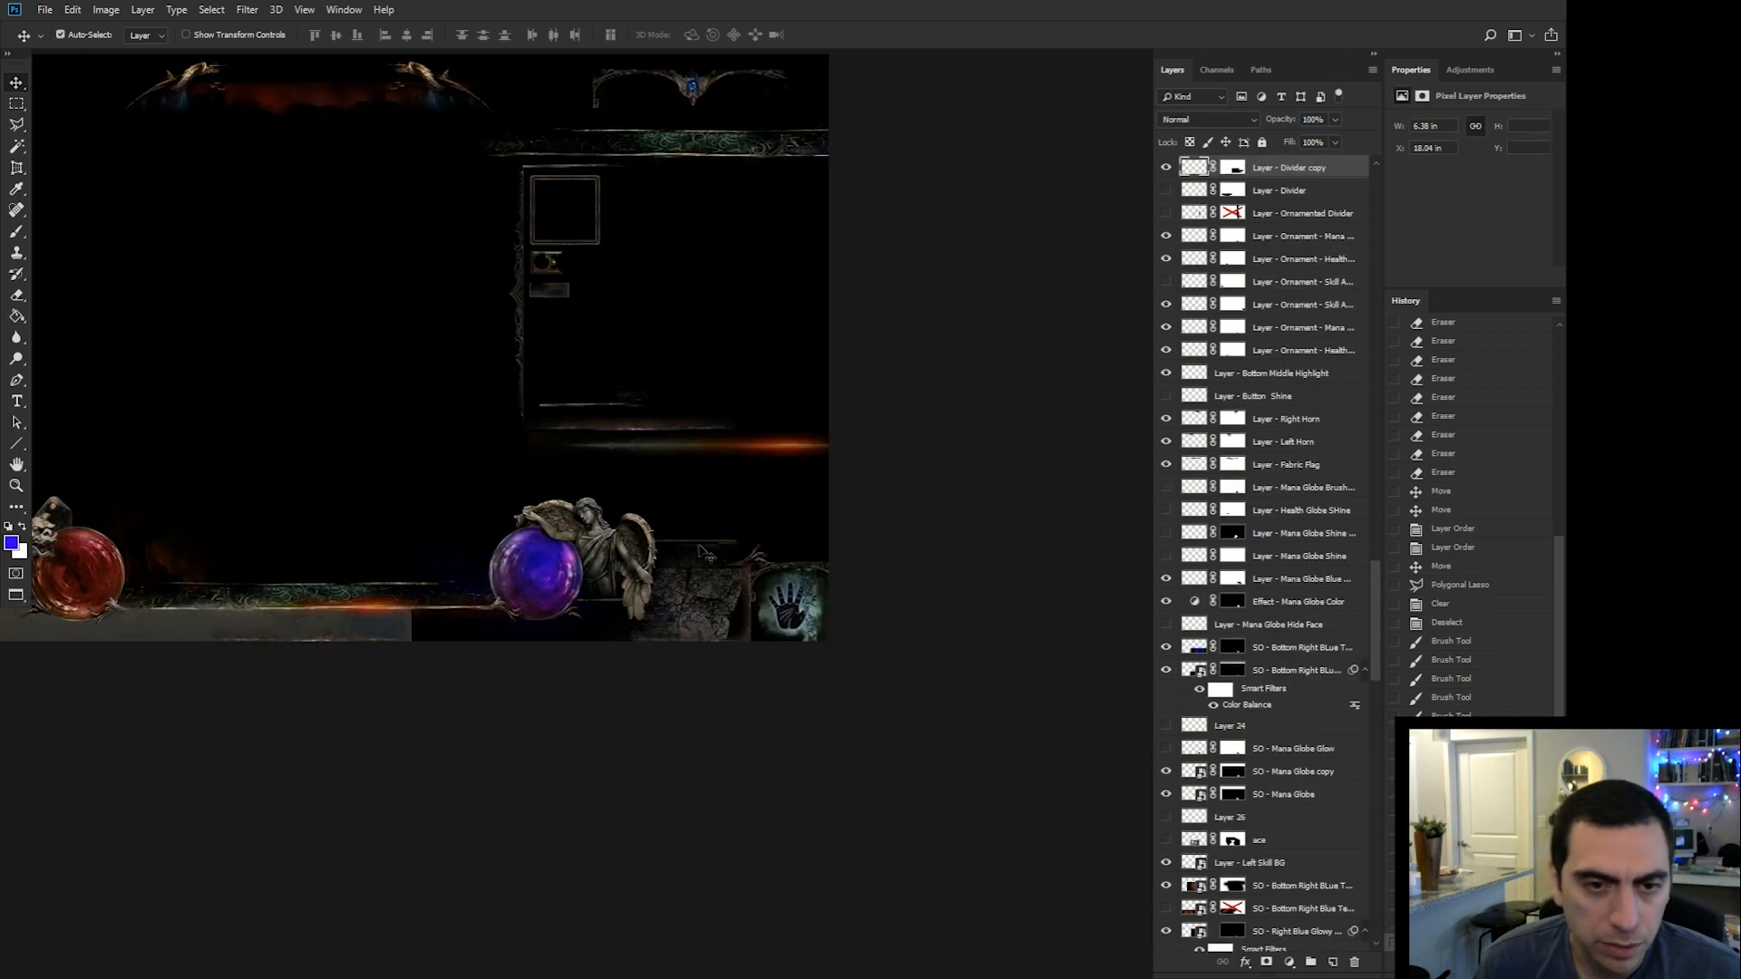
pyautogui.hotkey('ctrl', ',')
pyautogui.click(1167, 309)
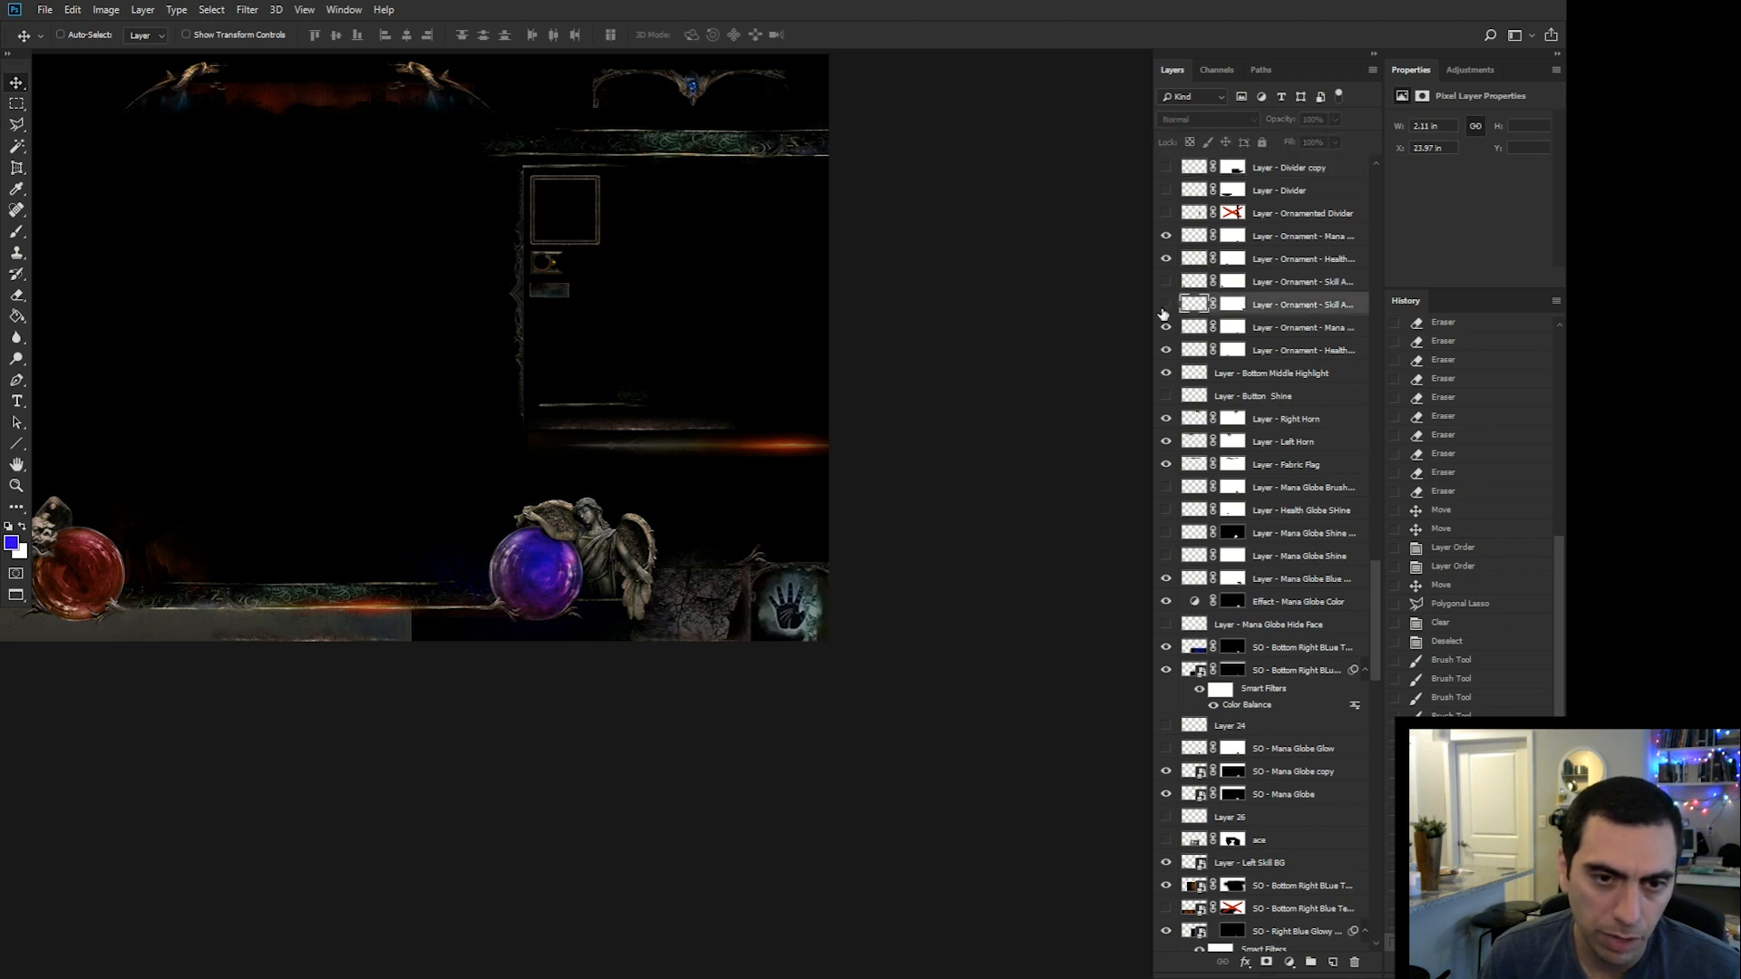
pyautogui.hscroll(-3, 651, 637)
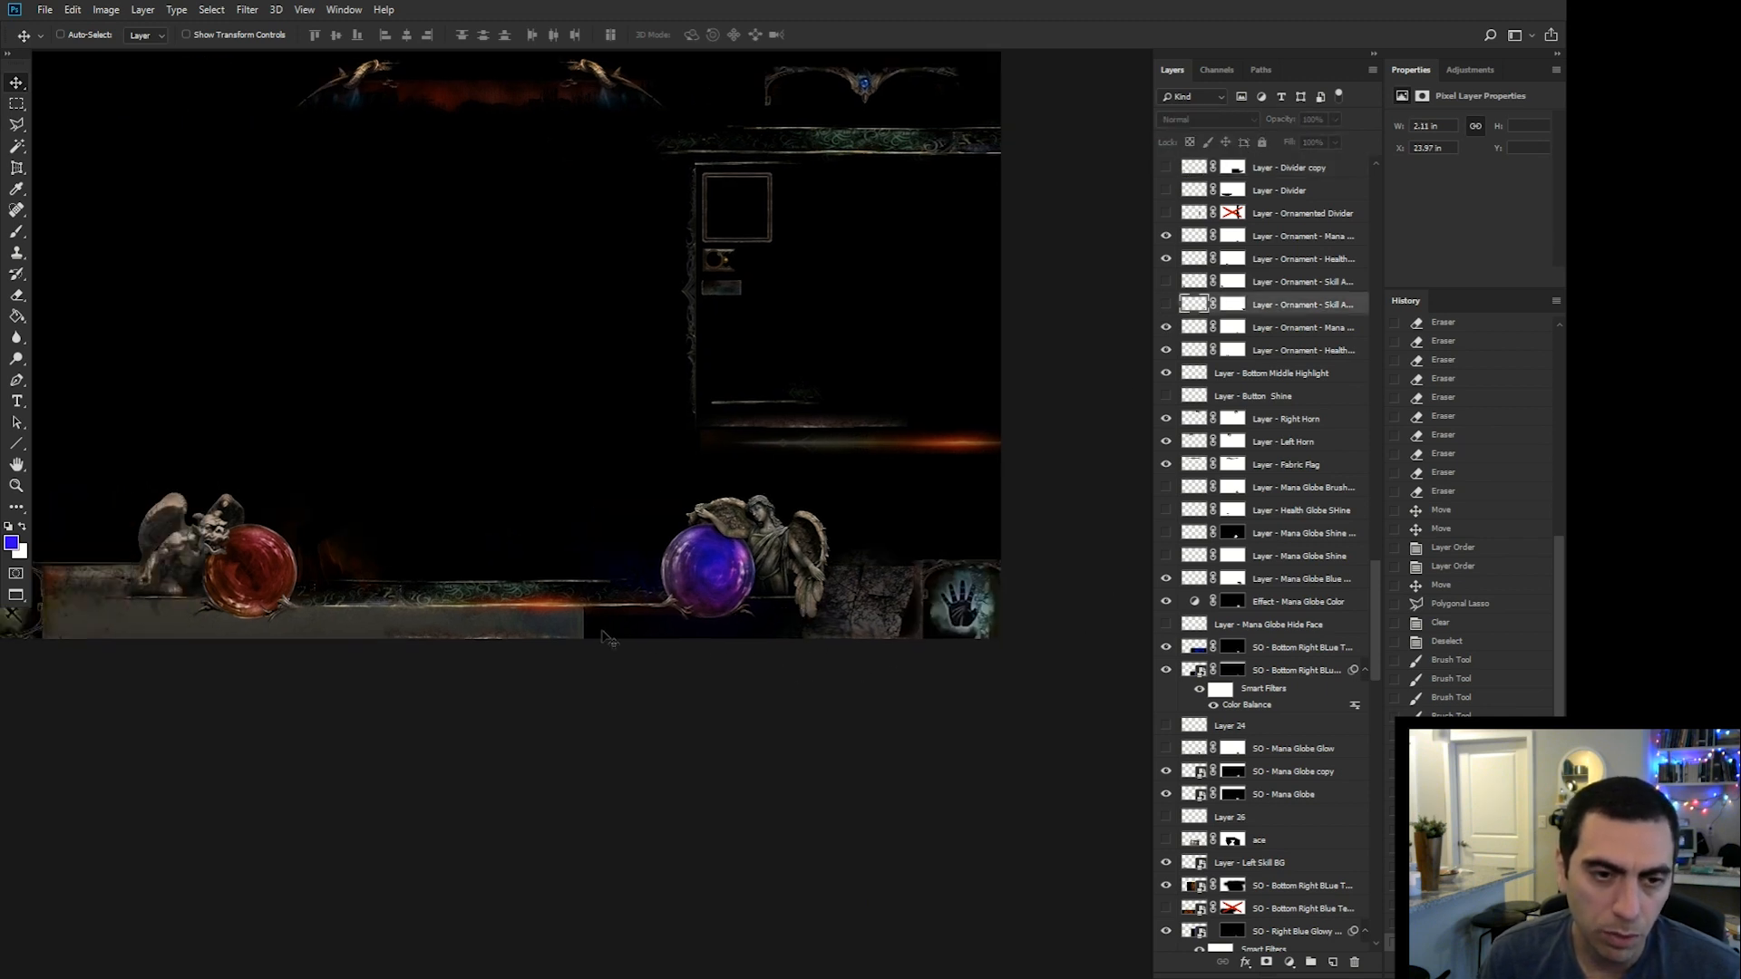
# Pick the Line Right Patch layer and move it along the panel's upper edge to X 18.81 in, behind the angel statue.
pyautogui.rightClick(471, 641)
pyautogui.click(535, 661)
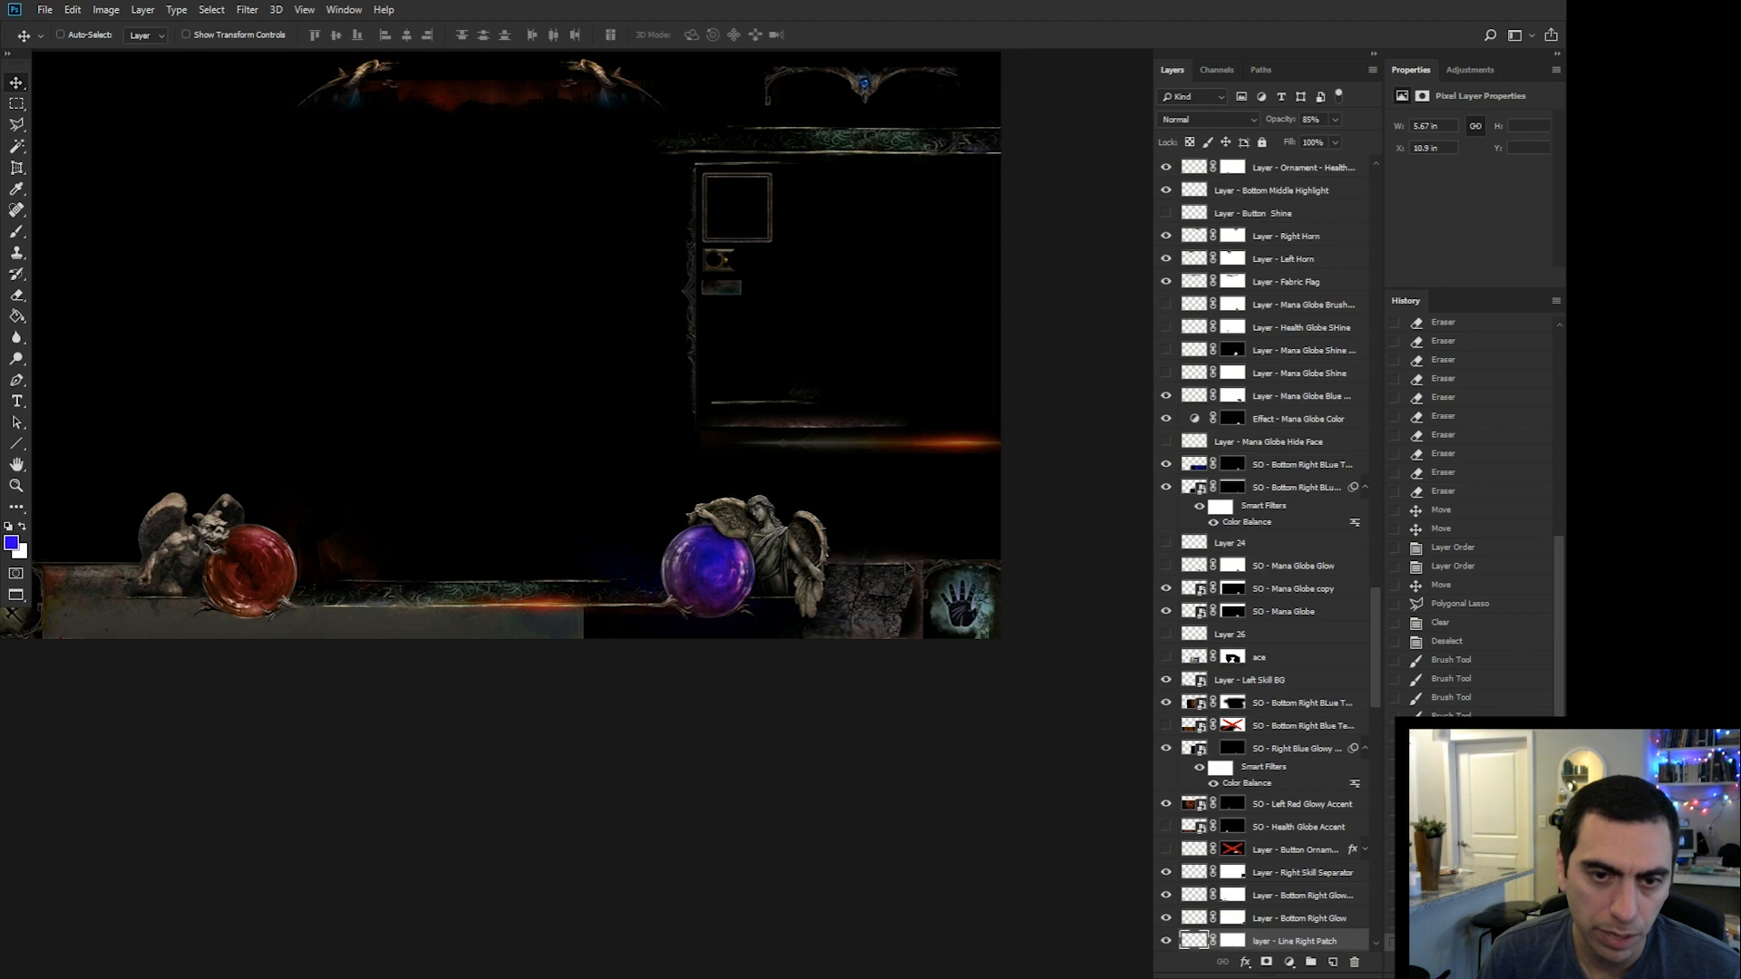
pyautogui.hotkey('ctrl', 't')
pyautogui.moveTo(948, 514); pyautogui.dragTo(825, 605)
pyautogui.press('Return')
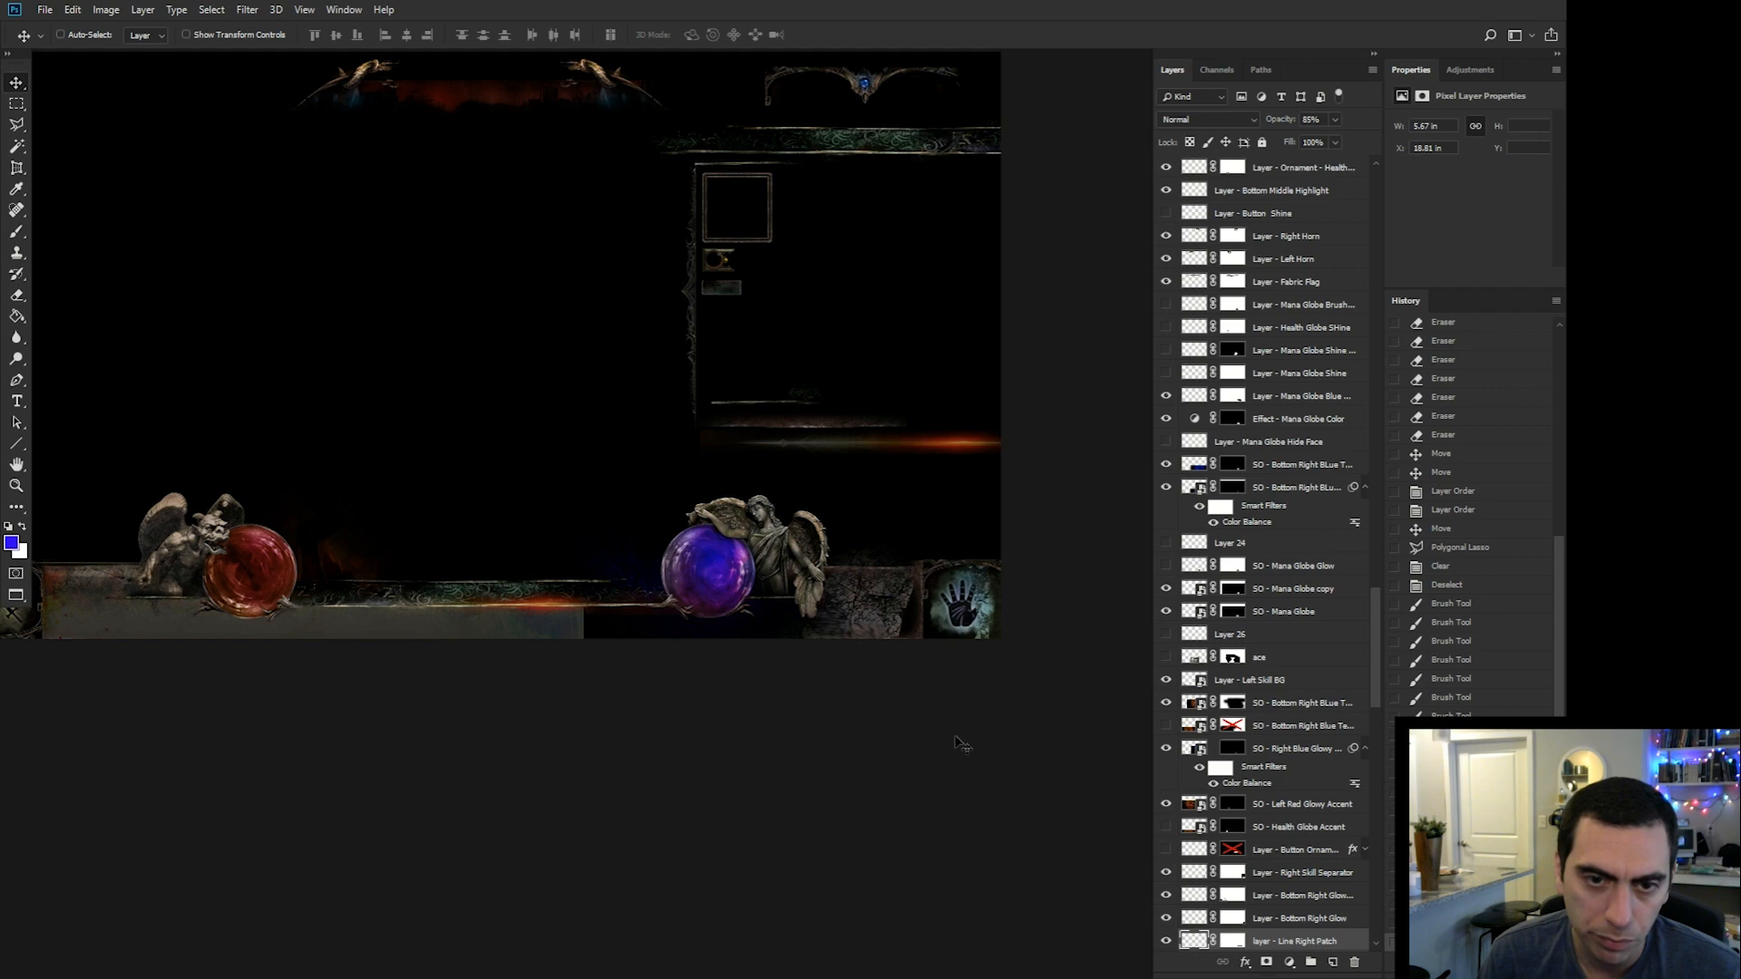
pyautogui.scroll(3, 955, 737)
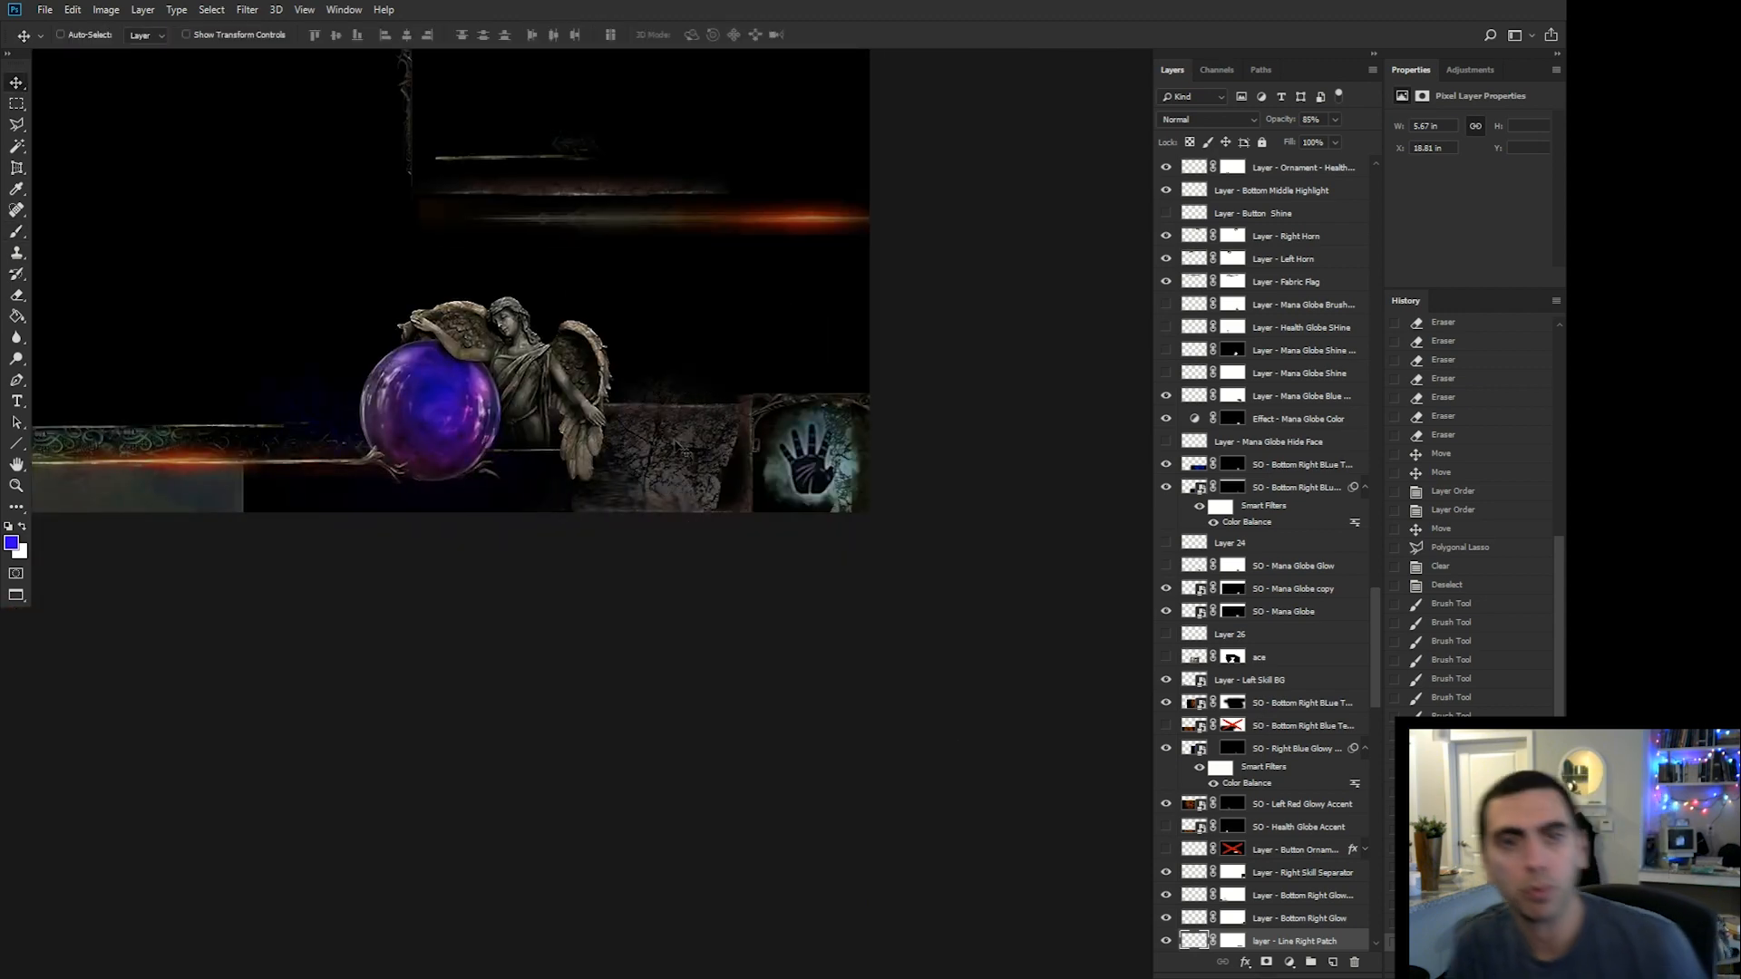
# Clear a rectangular area above the panel edge around the angel on the IMG_2701 copy 3 mask, and deselect.
pyautogui.rightClick(682, 444)
pyautogui.click(716, 461)
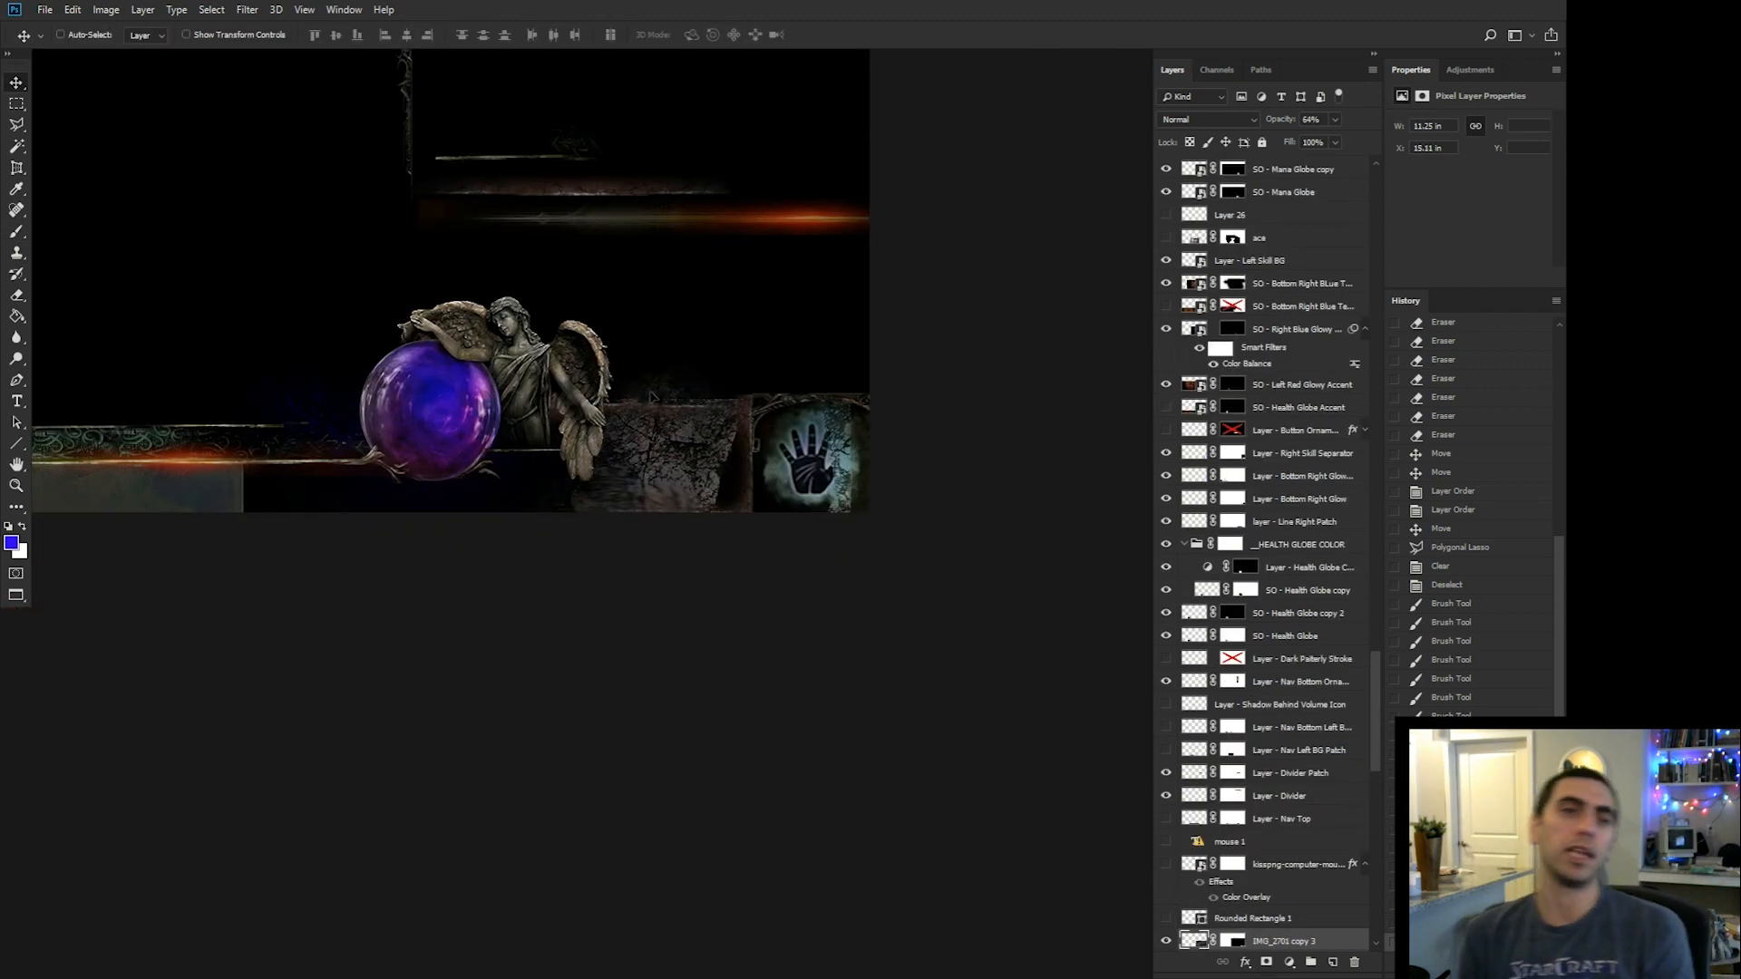
pyautogui.click(1234, 941)
pyautogui.press('m')
pyautogui.moveTo(339, 220); pyautogui.dragTo(1061, 404)
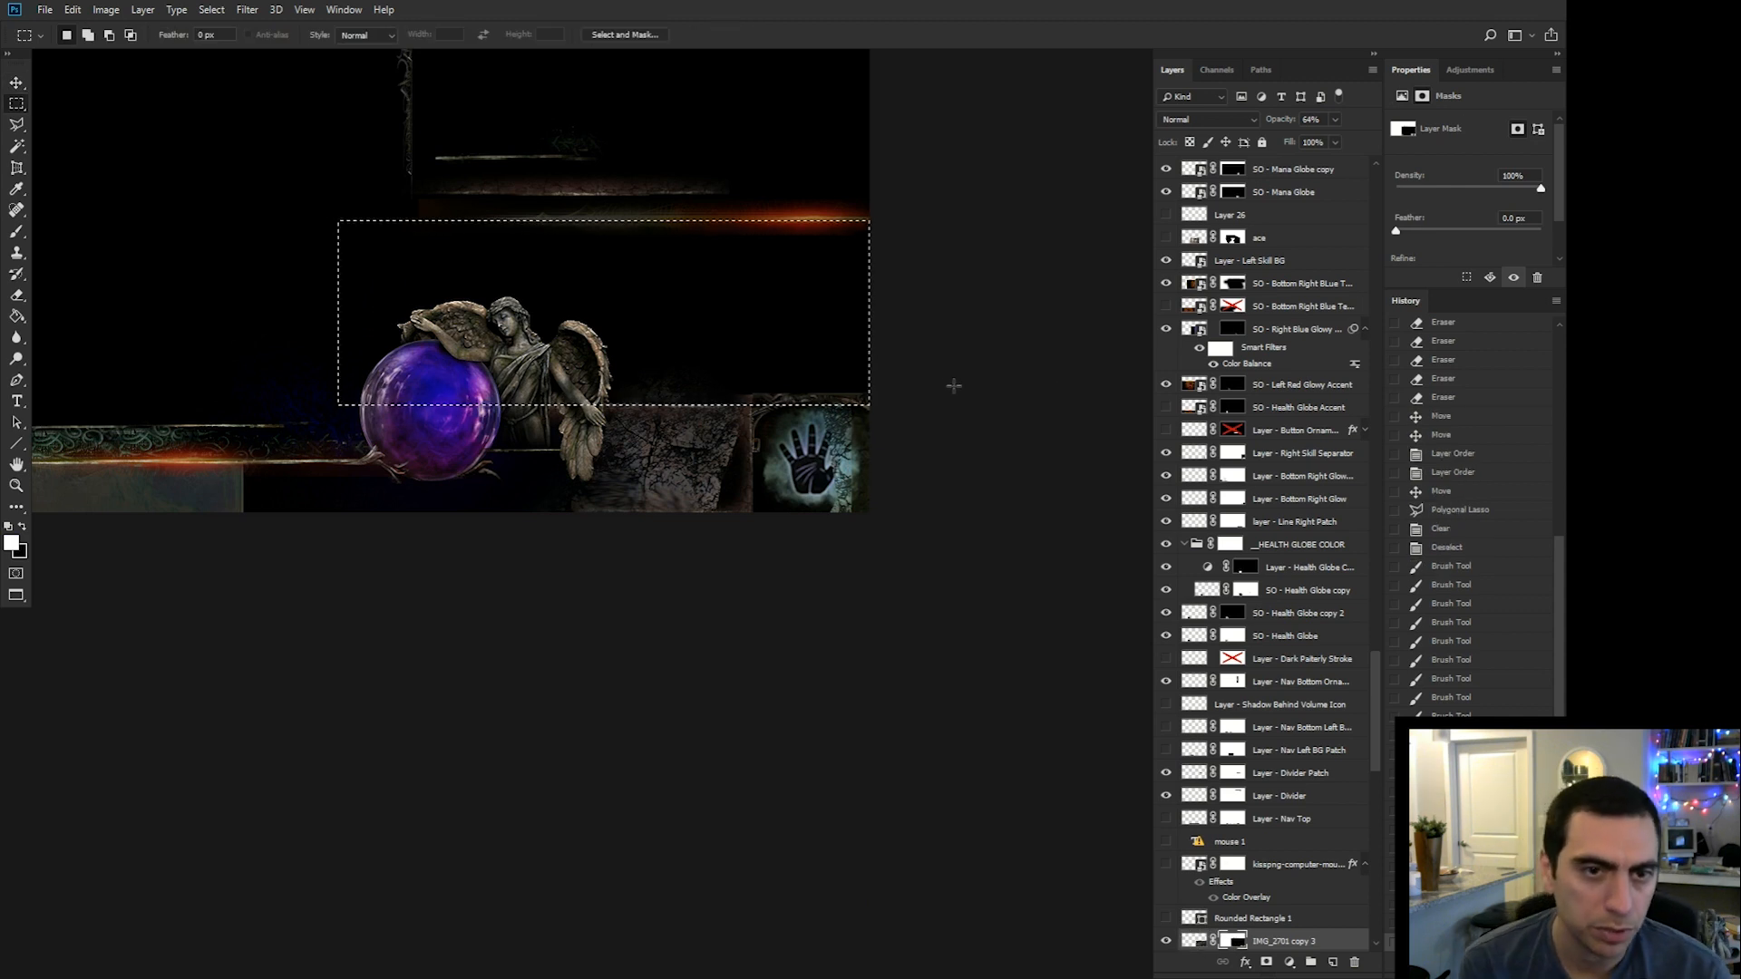
pyautogui.hotkey('ctrl', 'd')
pyautogui.scroll(-4, 793, 661)
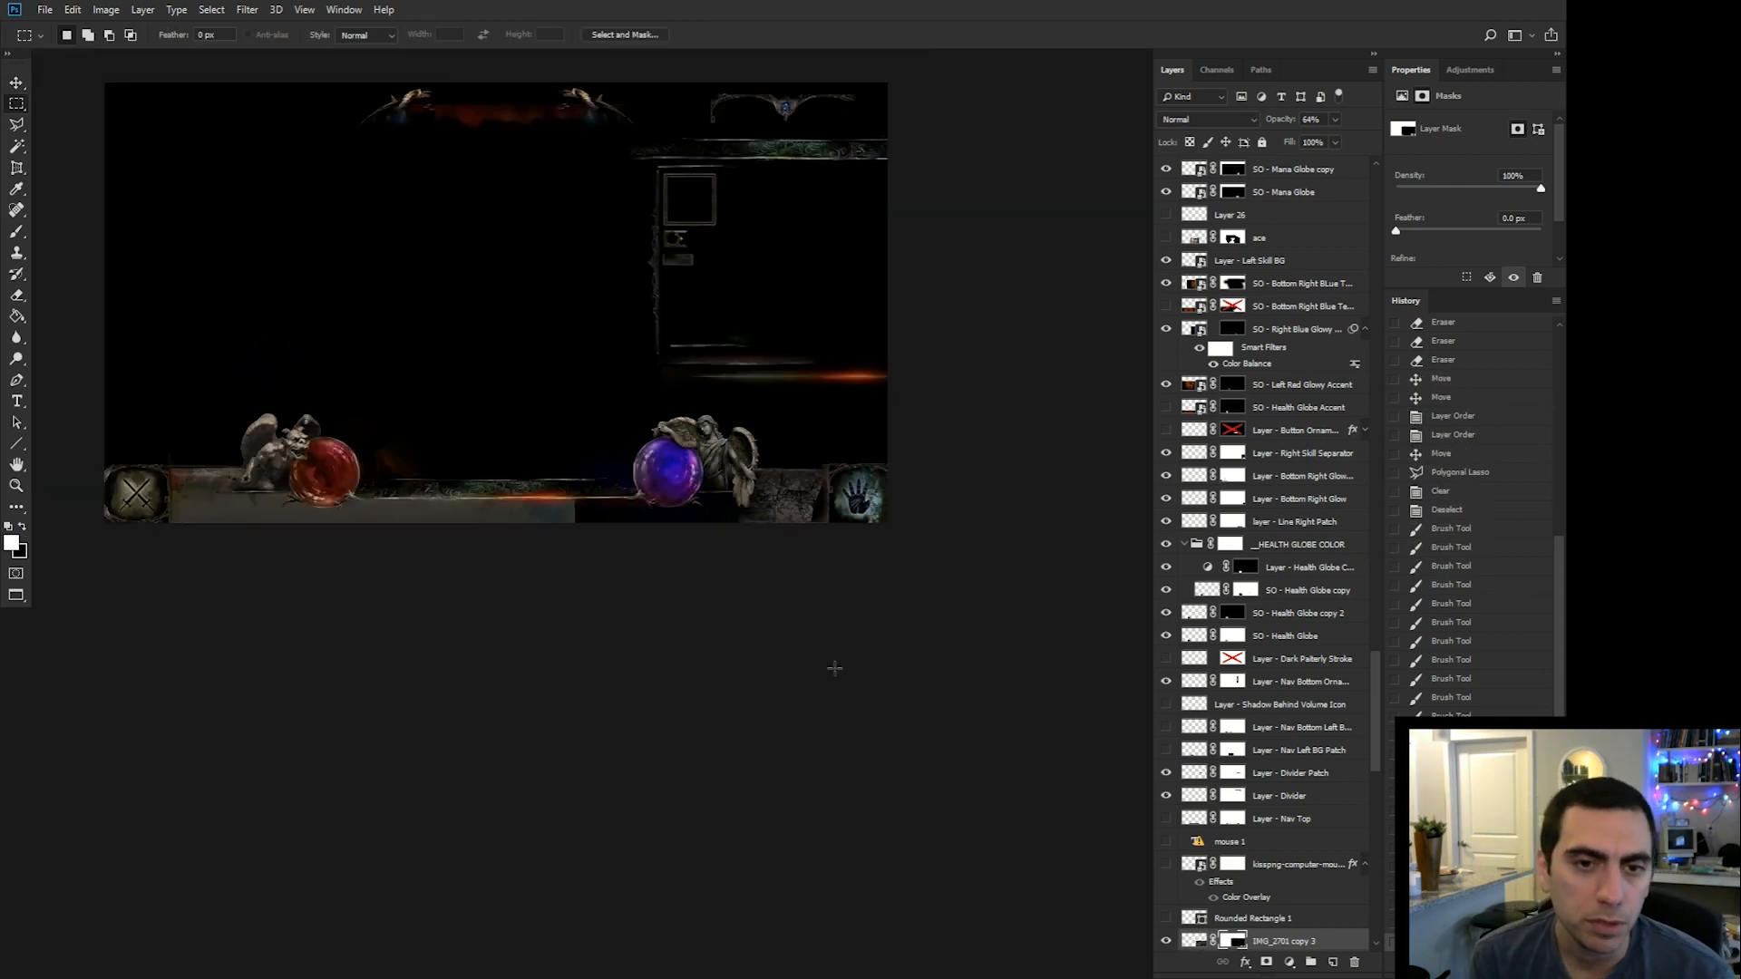
# Pick the icons_categories_skills copy 2 layer at the hand button and toggle its visibility off and on to compare.
pyautogui.press('v')
pyautogui.rightClick(972, 514)
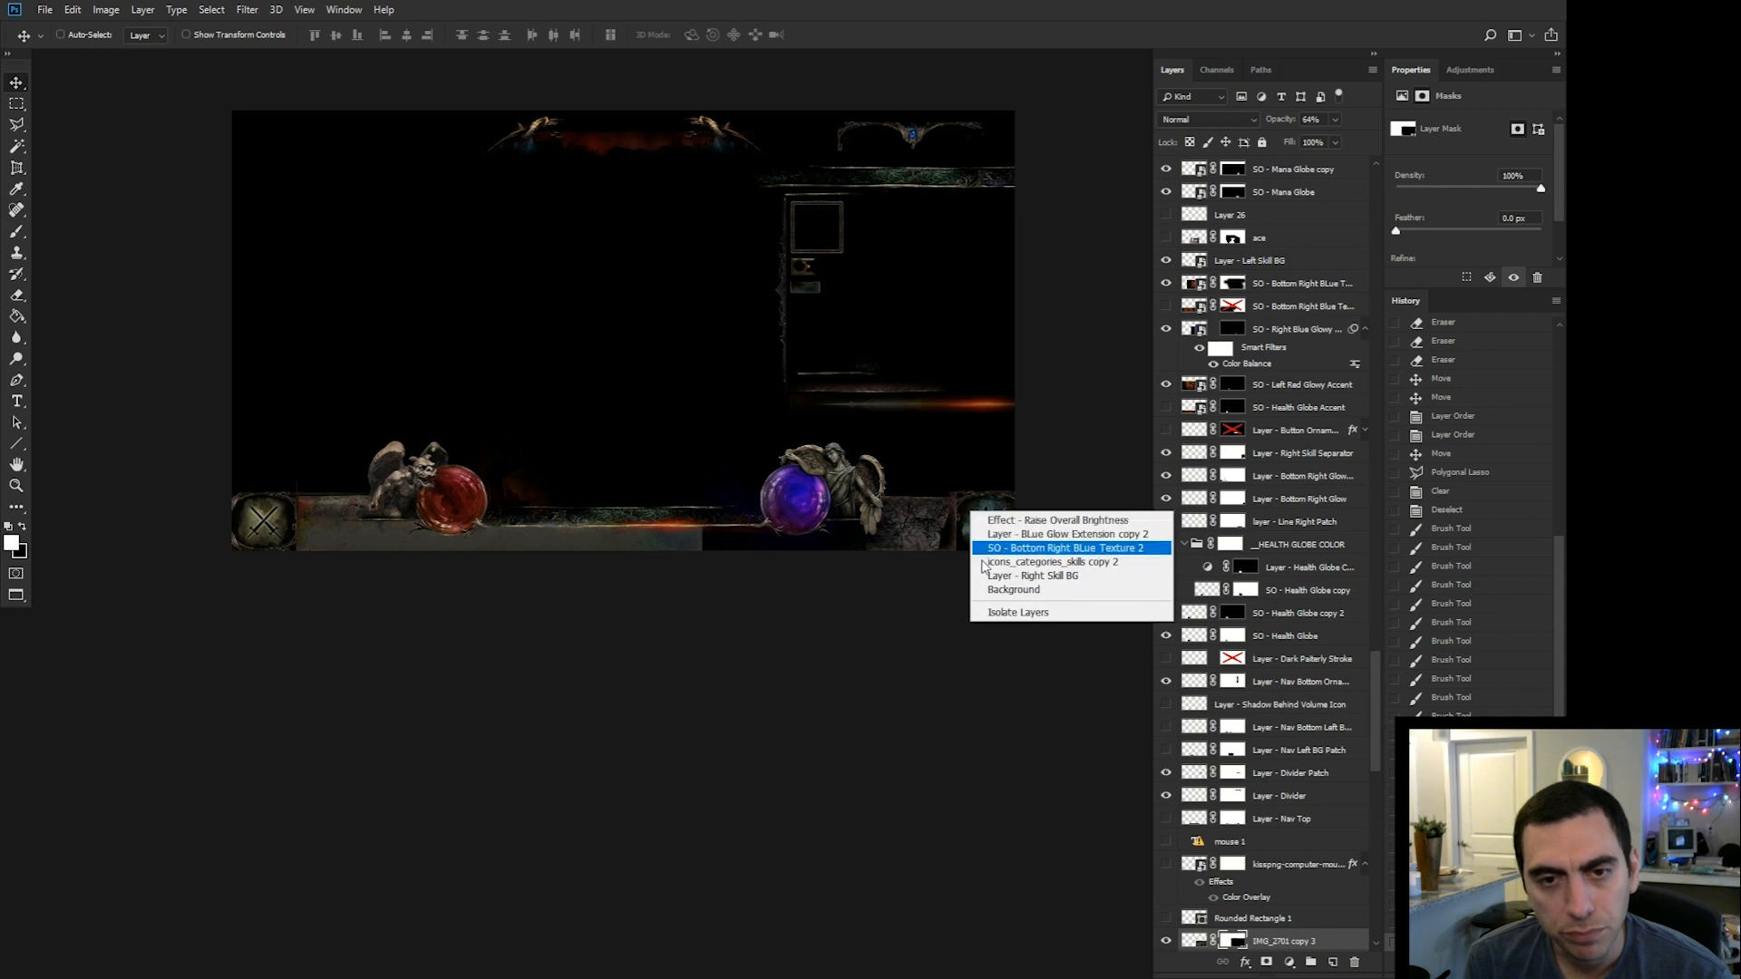
pyautogui.click(984, 562)
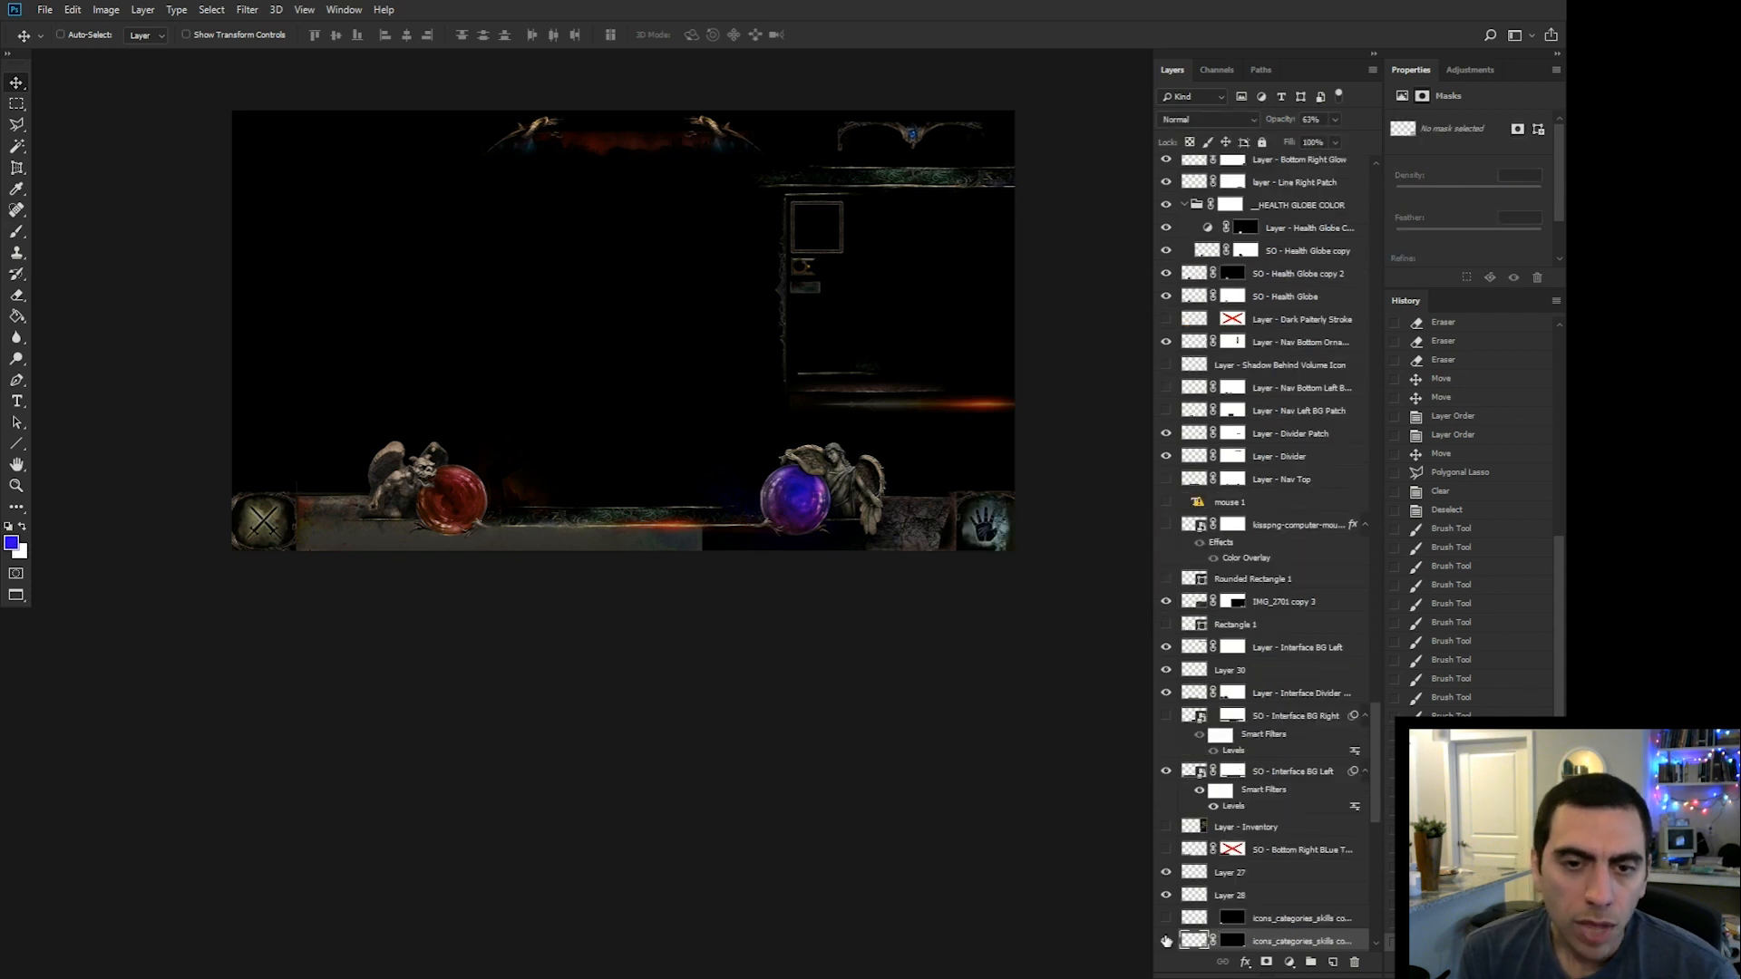
pyautogui.click(1166, 941)
pyautogui.click(1166, 941)
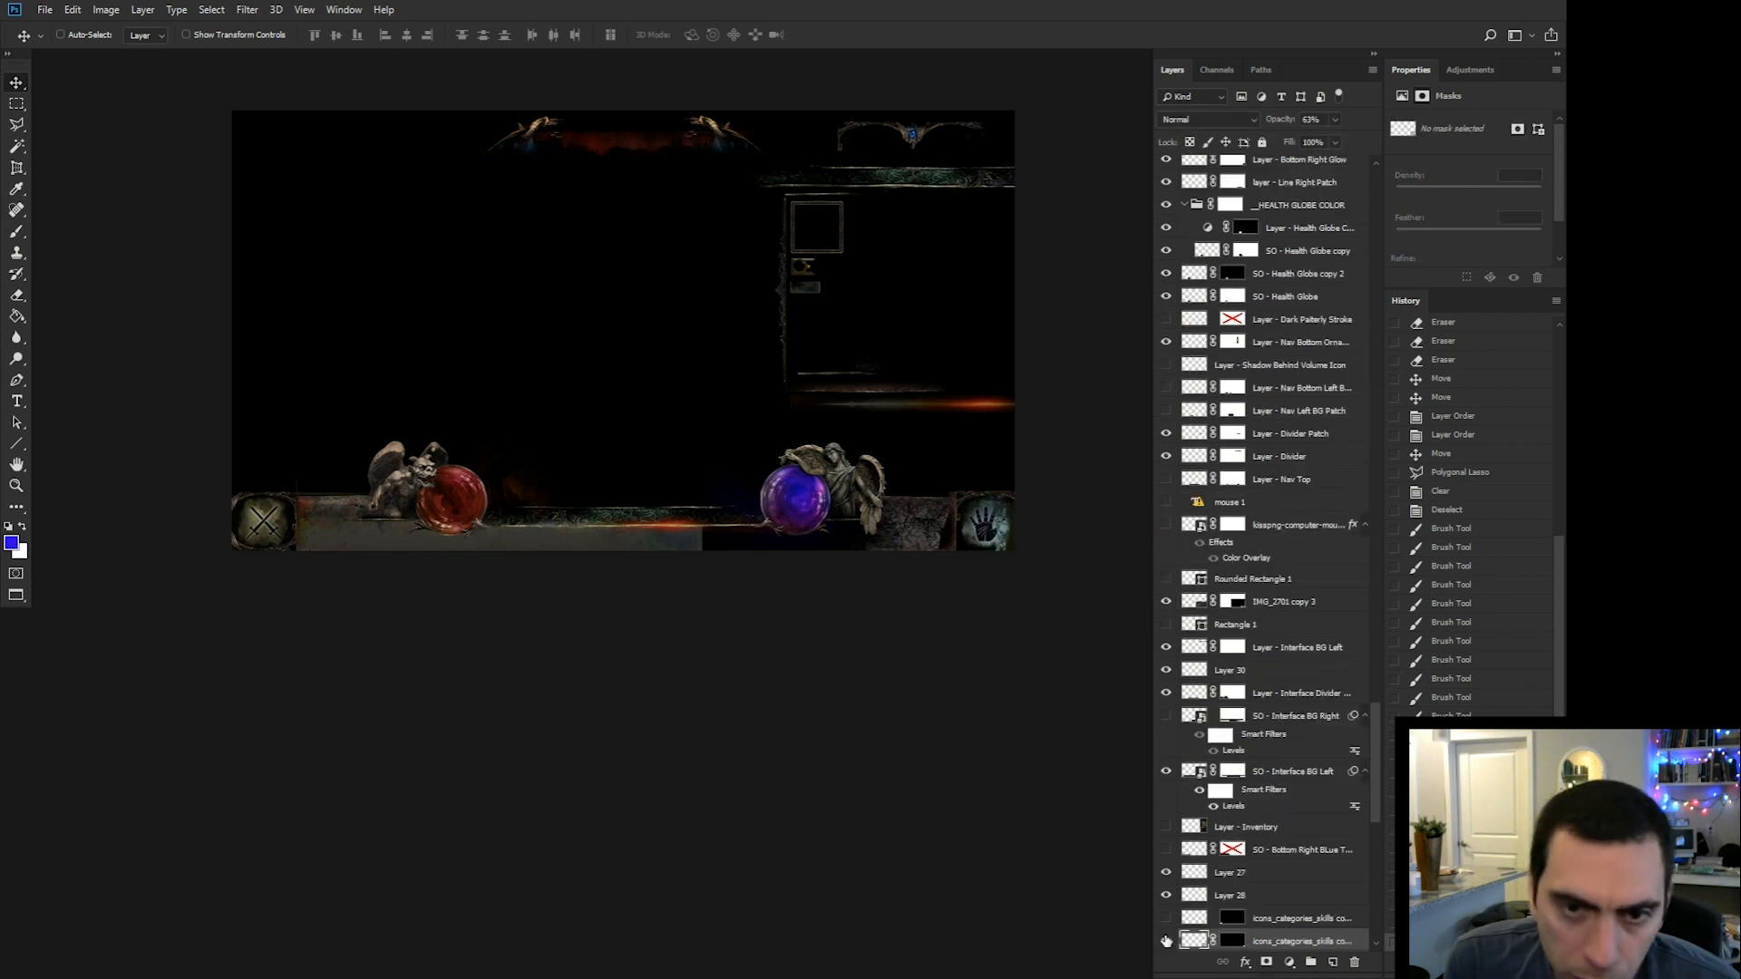
# Try to move the orange glow of the Large D3 Logo layer from the divider to the stone panel beside the angel.
pyautogui.hotkey('ctrl', '+')
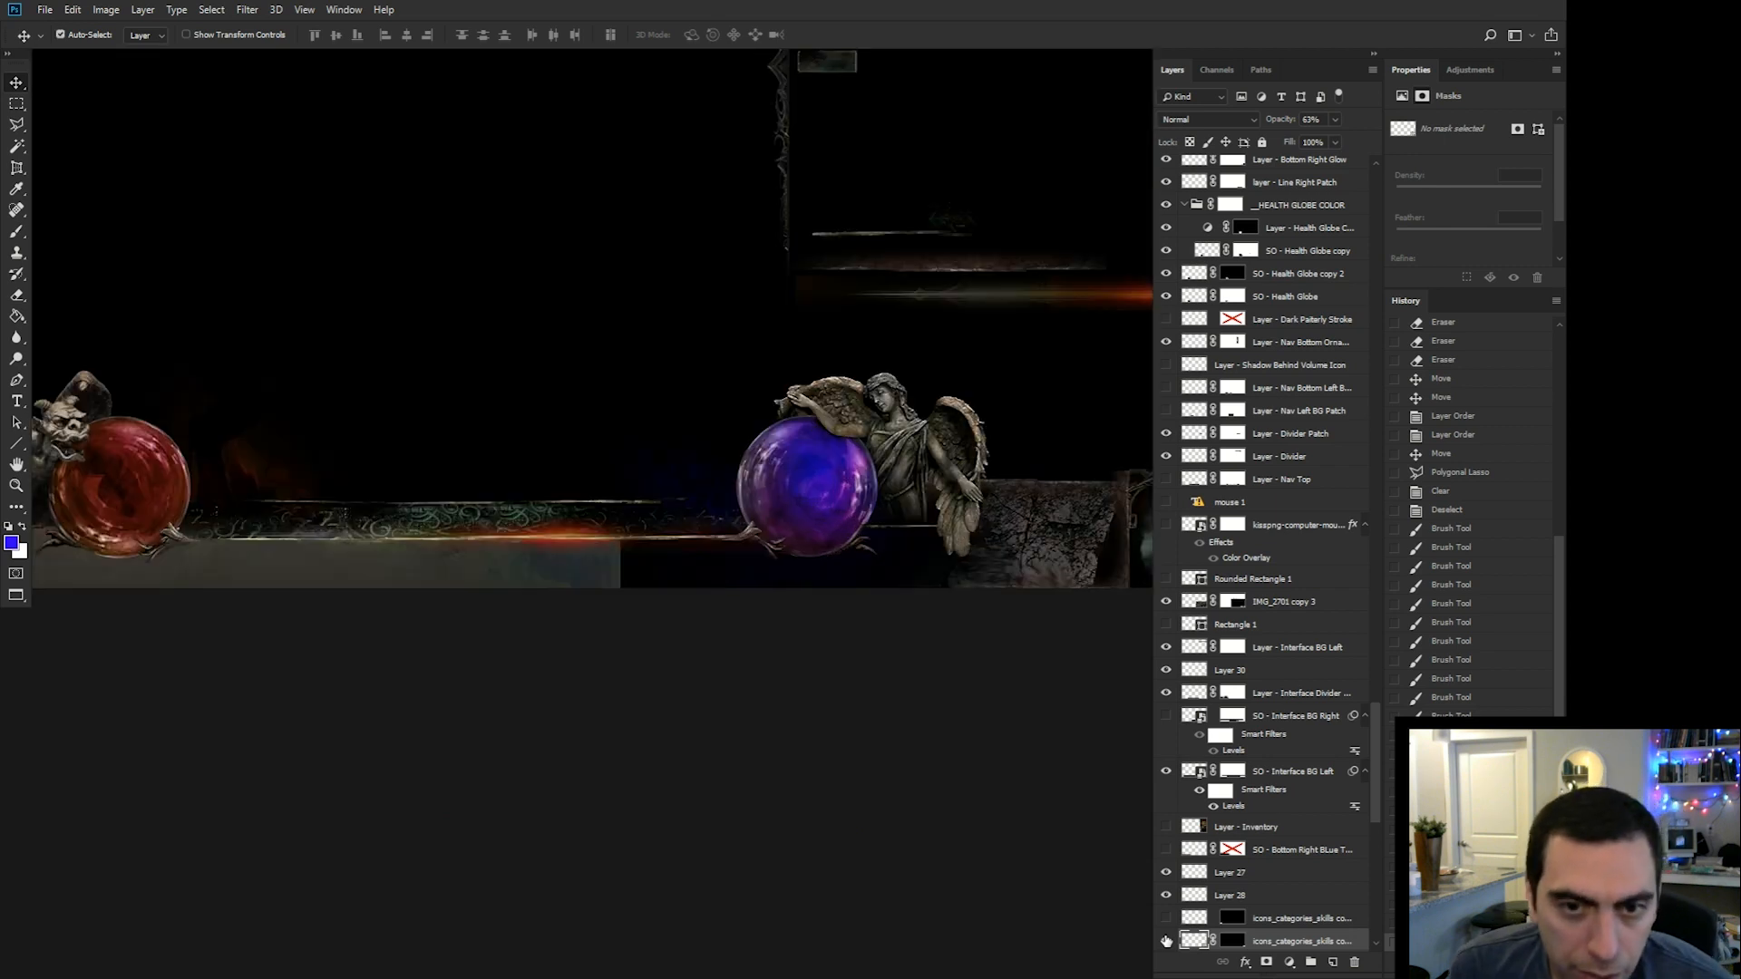
pyautogui.moveTo(905, 664); pyautogui.dragTo(799, 807)
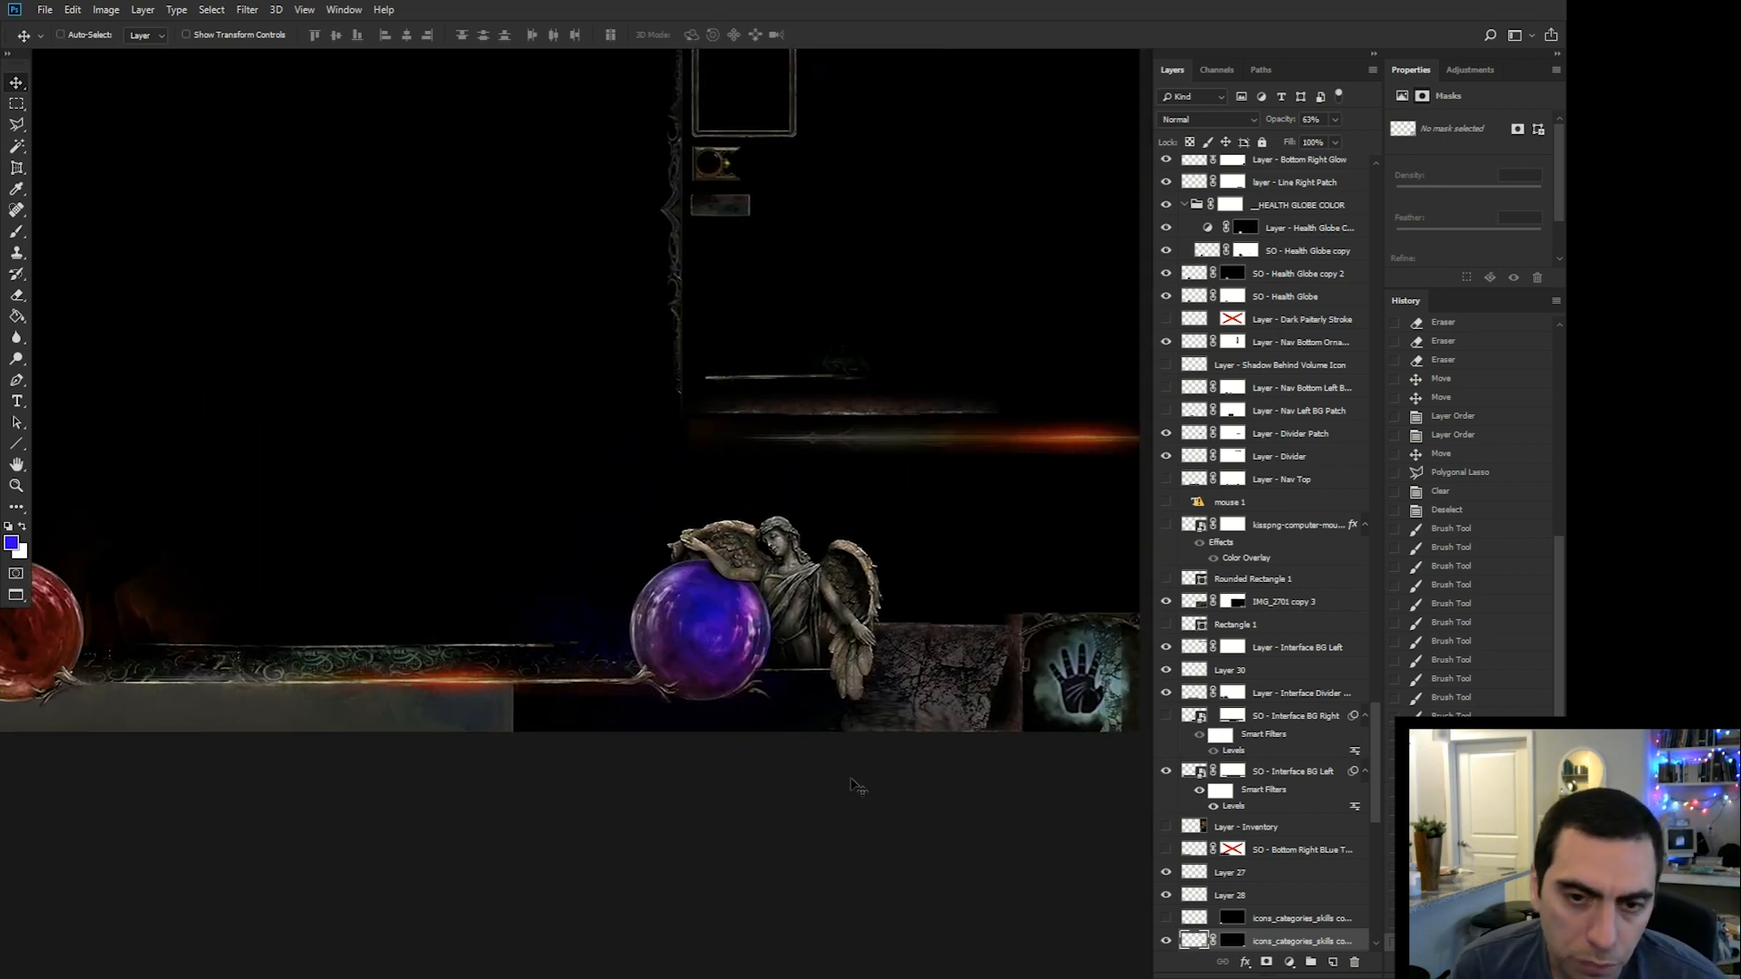
pyautogui.rightClick(459, 682)
pyautogui.click(490, 700)
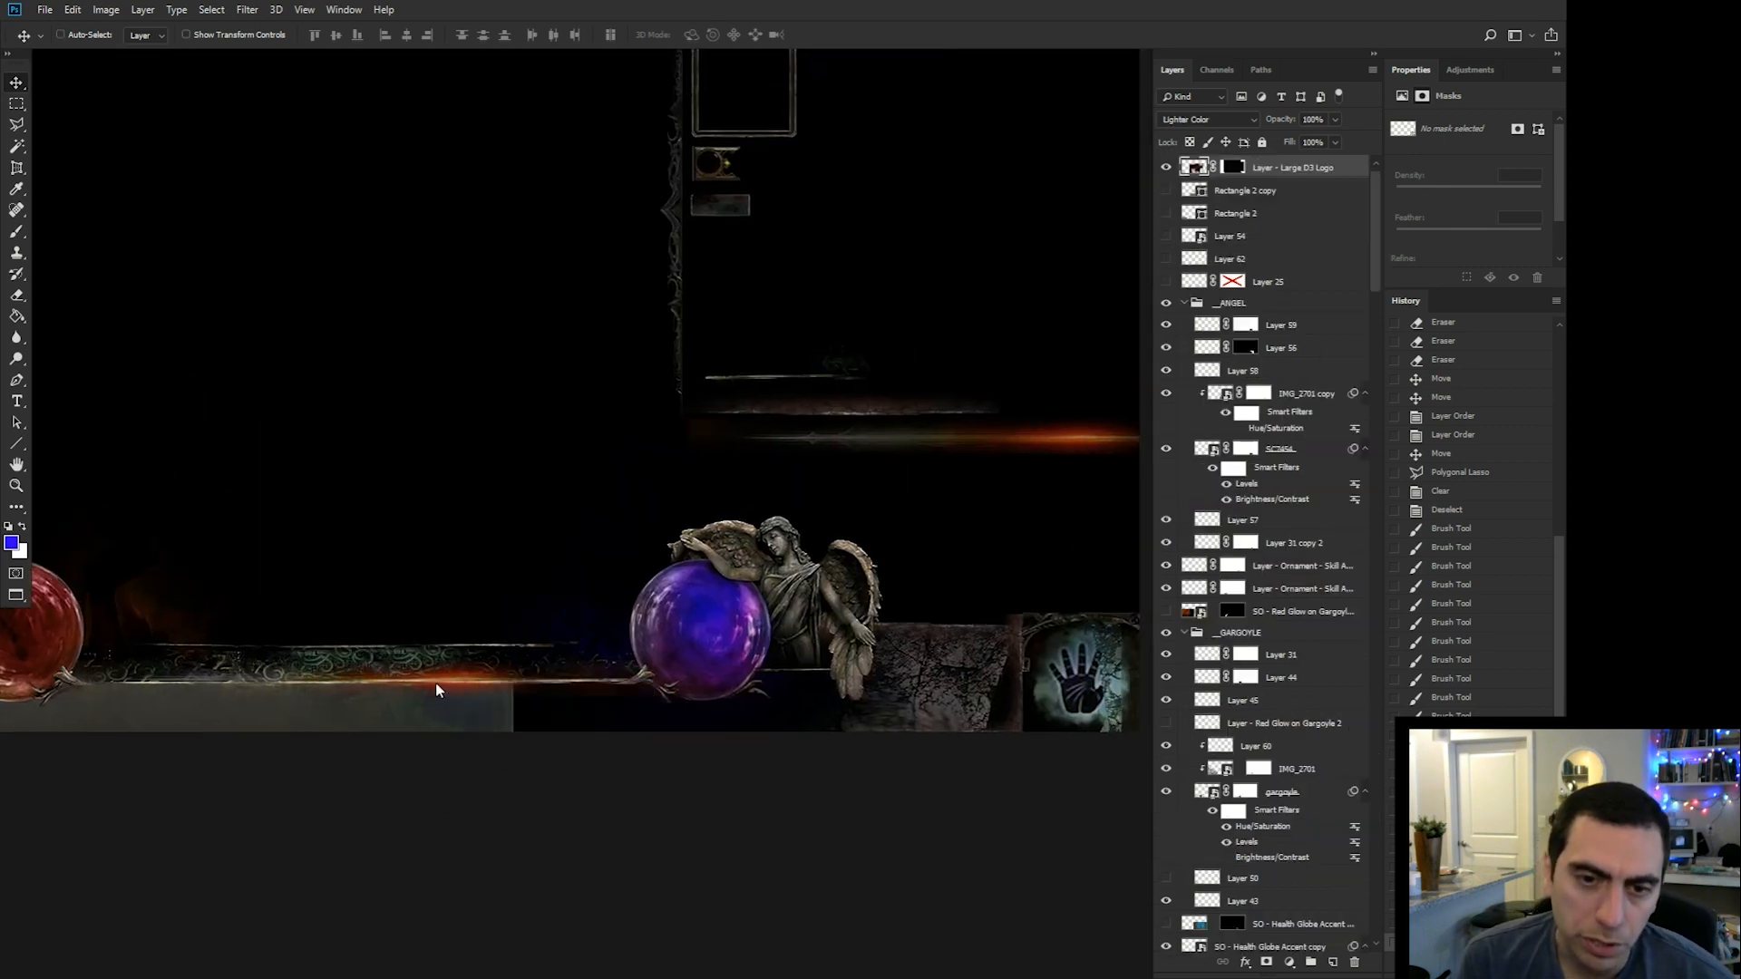
pyautogui.moveTo(848, 744); pyautogui.dragTo(866, 721)
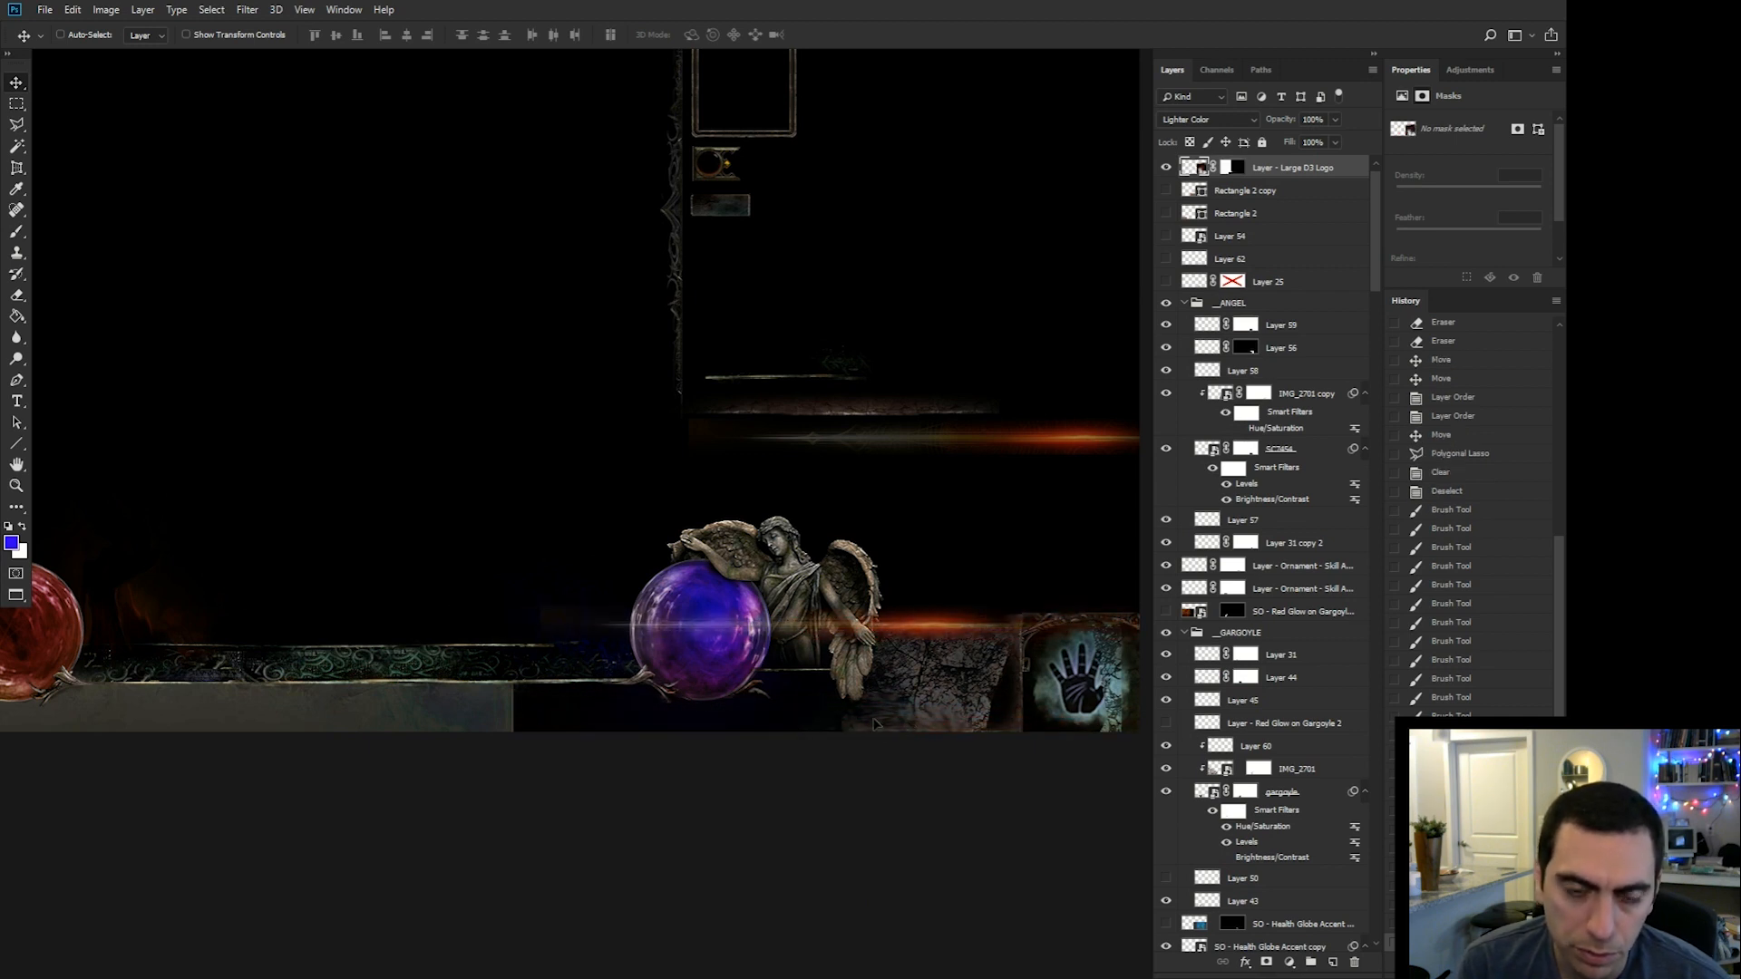
# Pick the skill ornament layer beside the hand button, move it aside and hide it.
pyautogui.hotkey('ctrl', '-')
pyautogui.moveTo(914, 802); pyautogui.dragTo(560, 760)
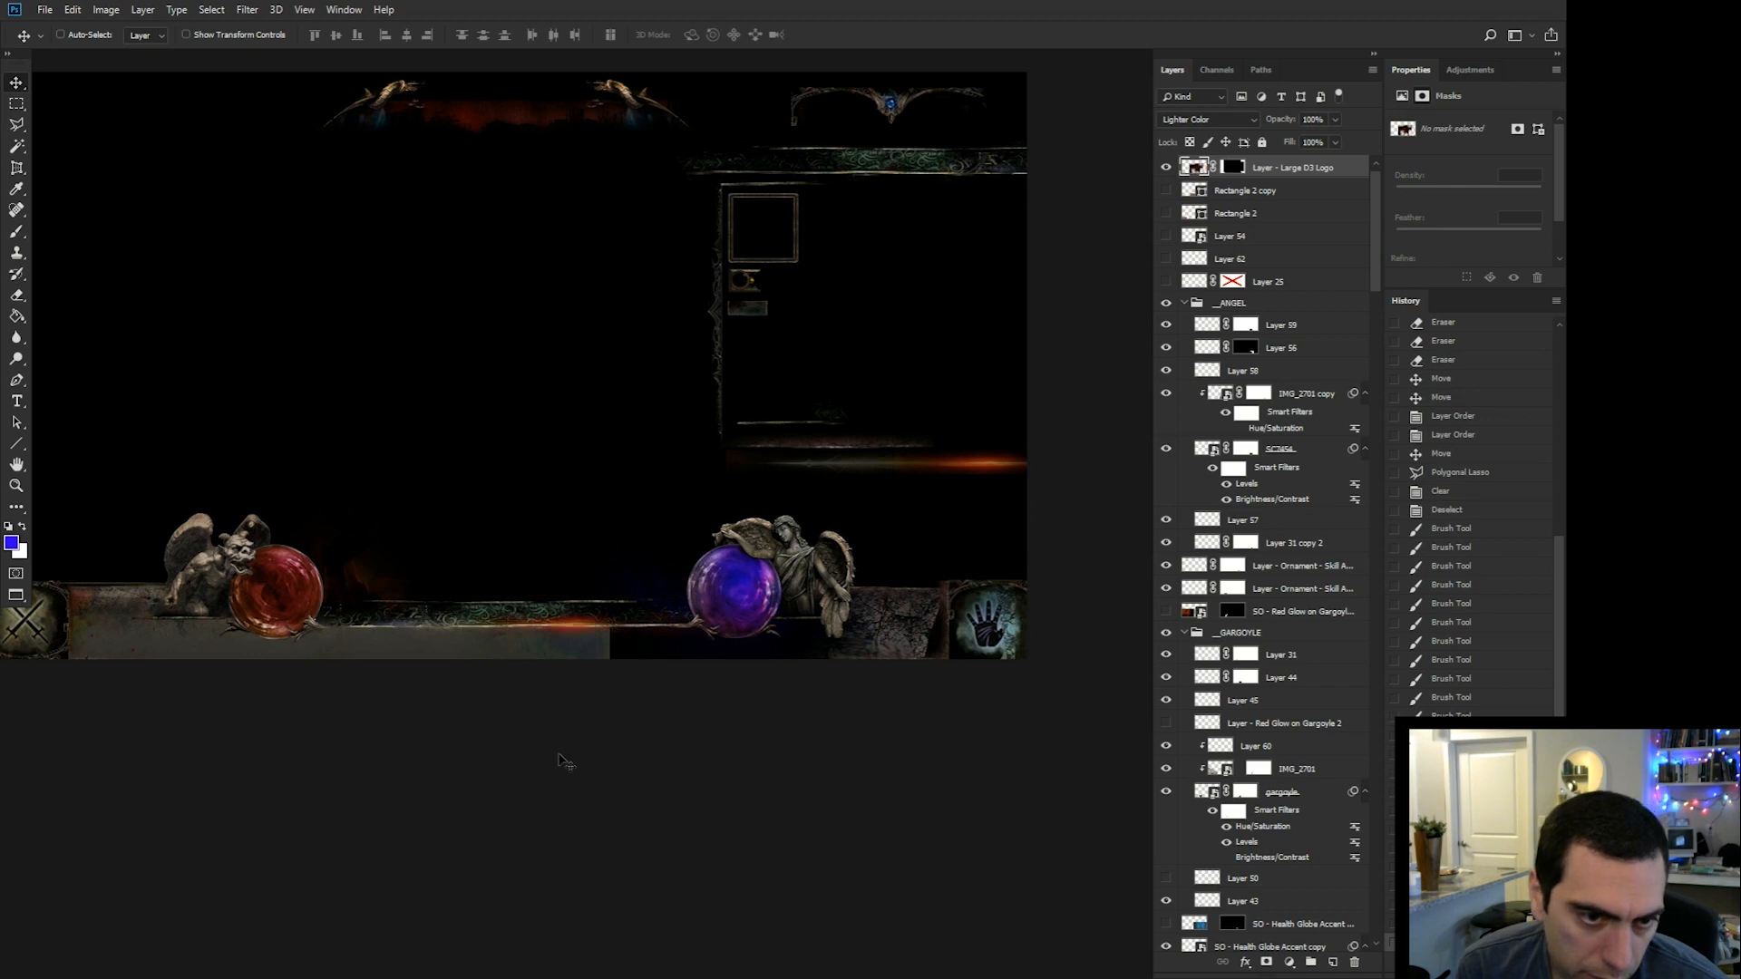
pyautogui.moveTo(569, 698); pyautogui.dragTo(525, 717)
pyautogui.rightClick(958, 626)
pyautogui.click(923, 620)
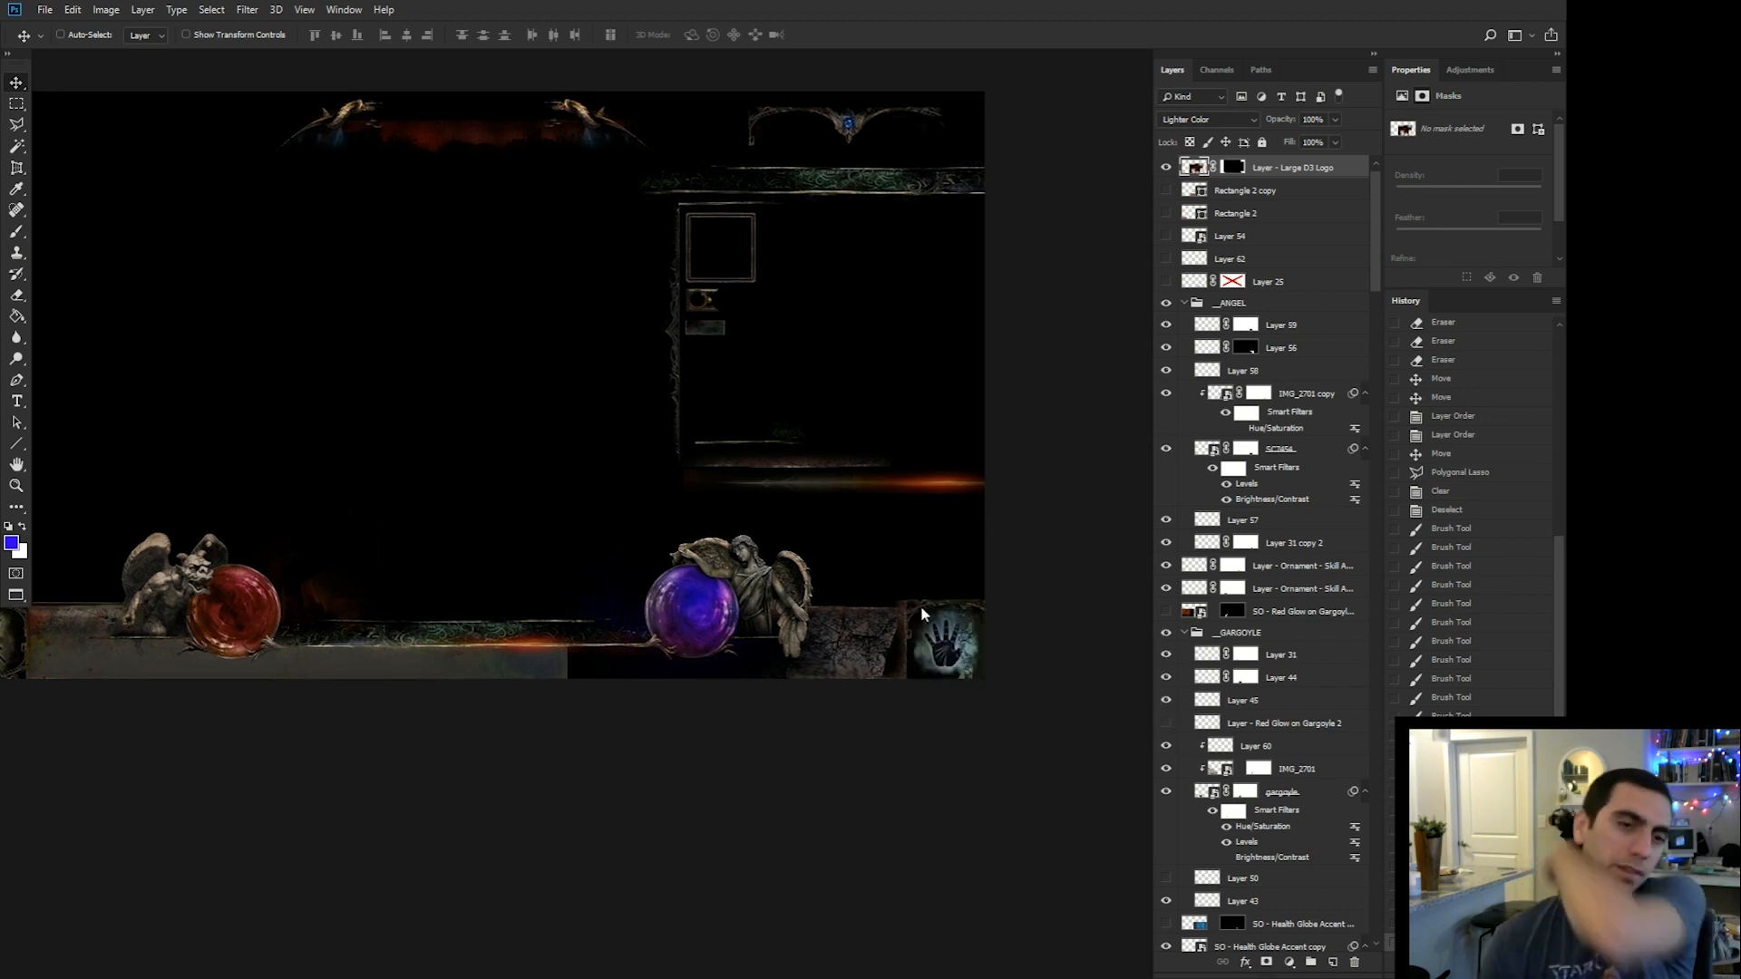
pyautogui.rightClick(920, 609)
pyautogui.click(943, 618)
pyautogui.moveTo(913, 613); pyautogui.dragTo(801, 633)
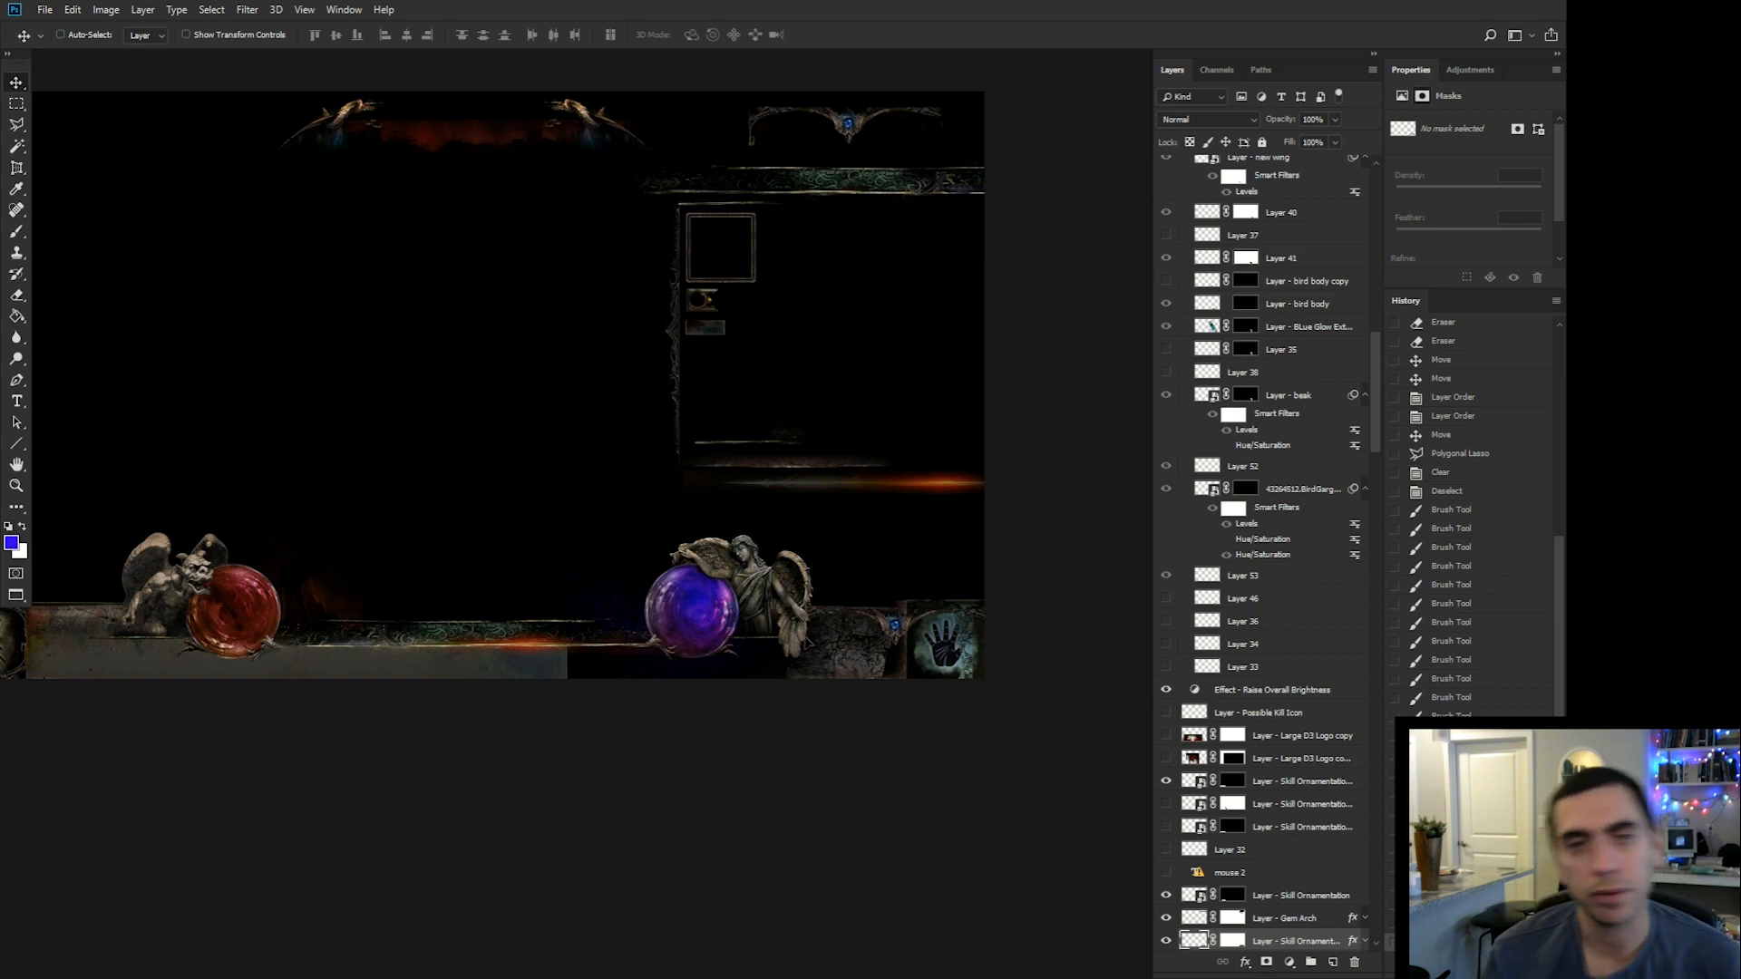
pyautogui.moveTo(537, 749); pyautogui.dragTo(689, 761)
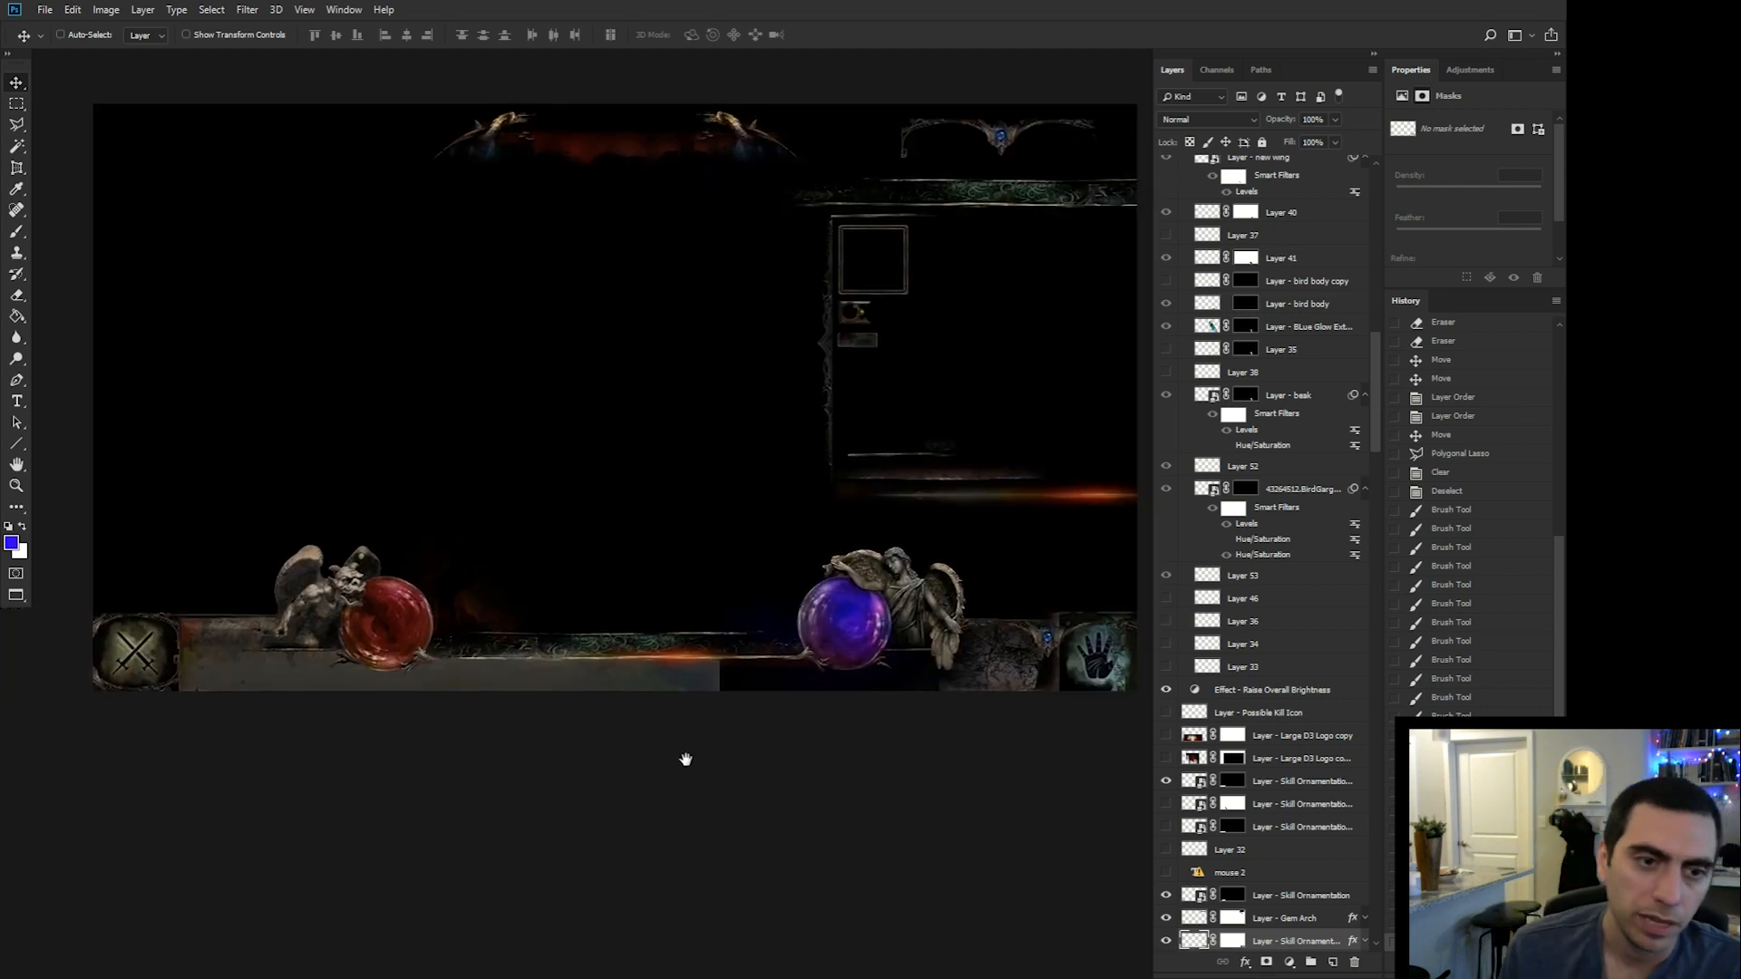
pyautogui.moveTo(1088, 681); pyautogui.dragTo(1144, 686)
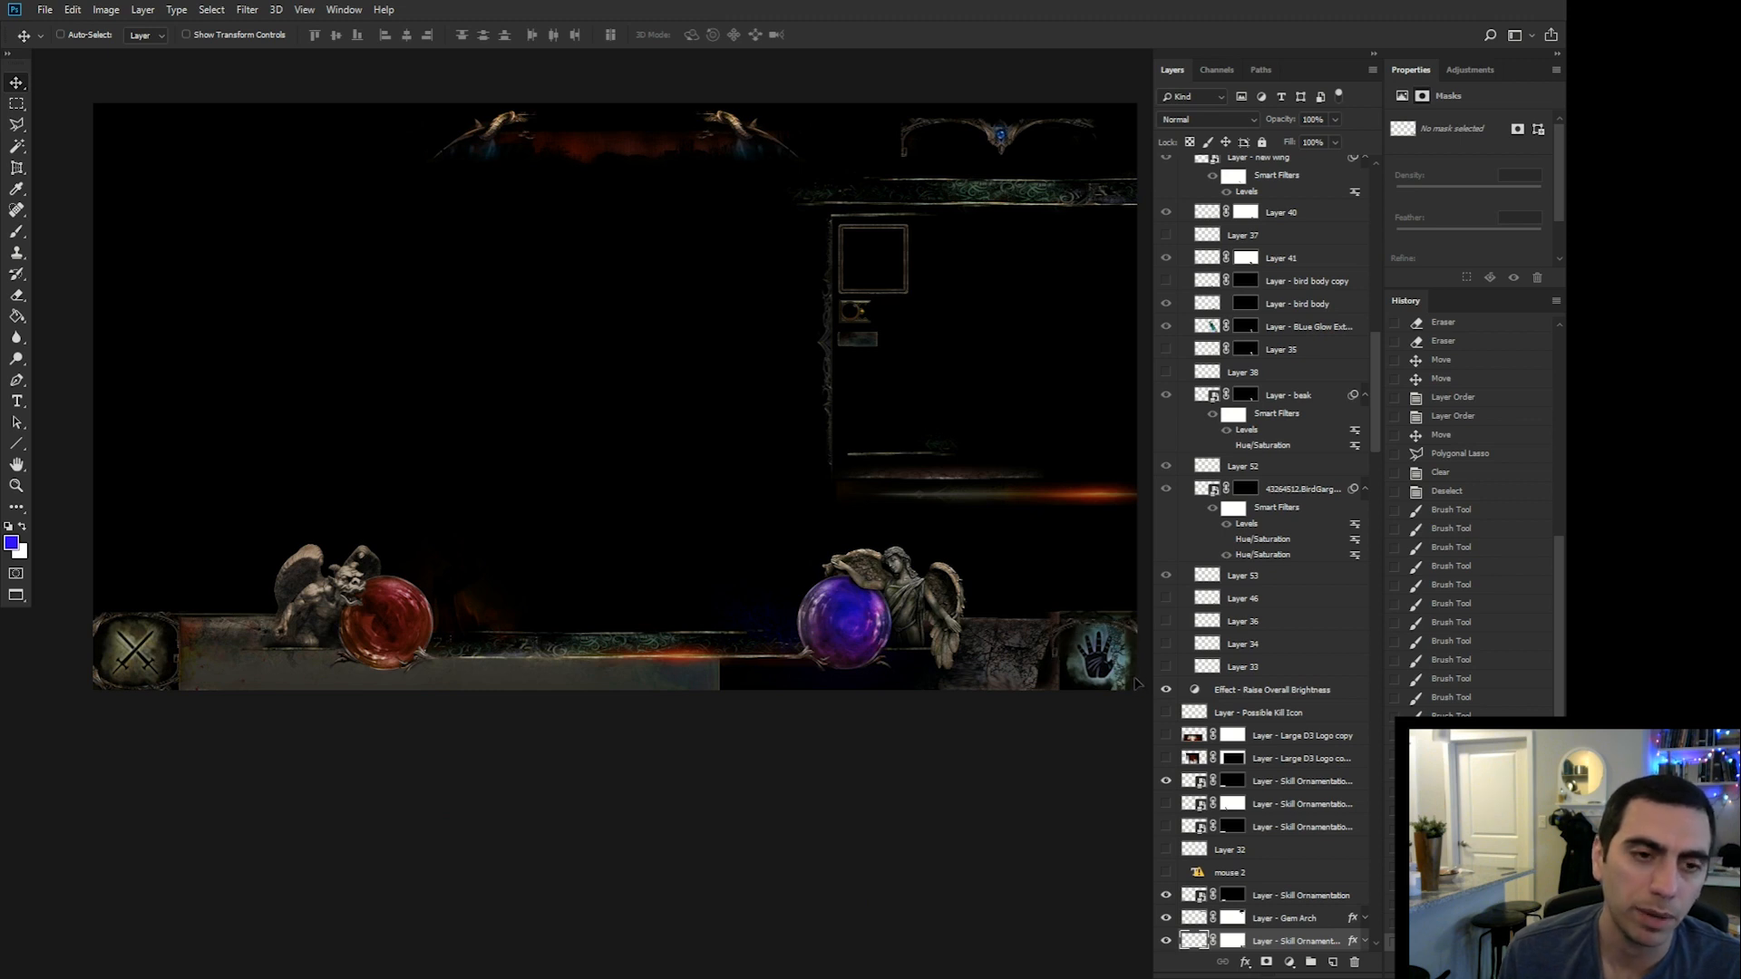
pyautogui.moveTo(693, 786); pyautogui.dragTo(633, 792)
# Pick the icons_categories_skills copy 2 layer at the hand button and try to shift it.
pyautogui.rightClick(1022, 643)
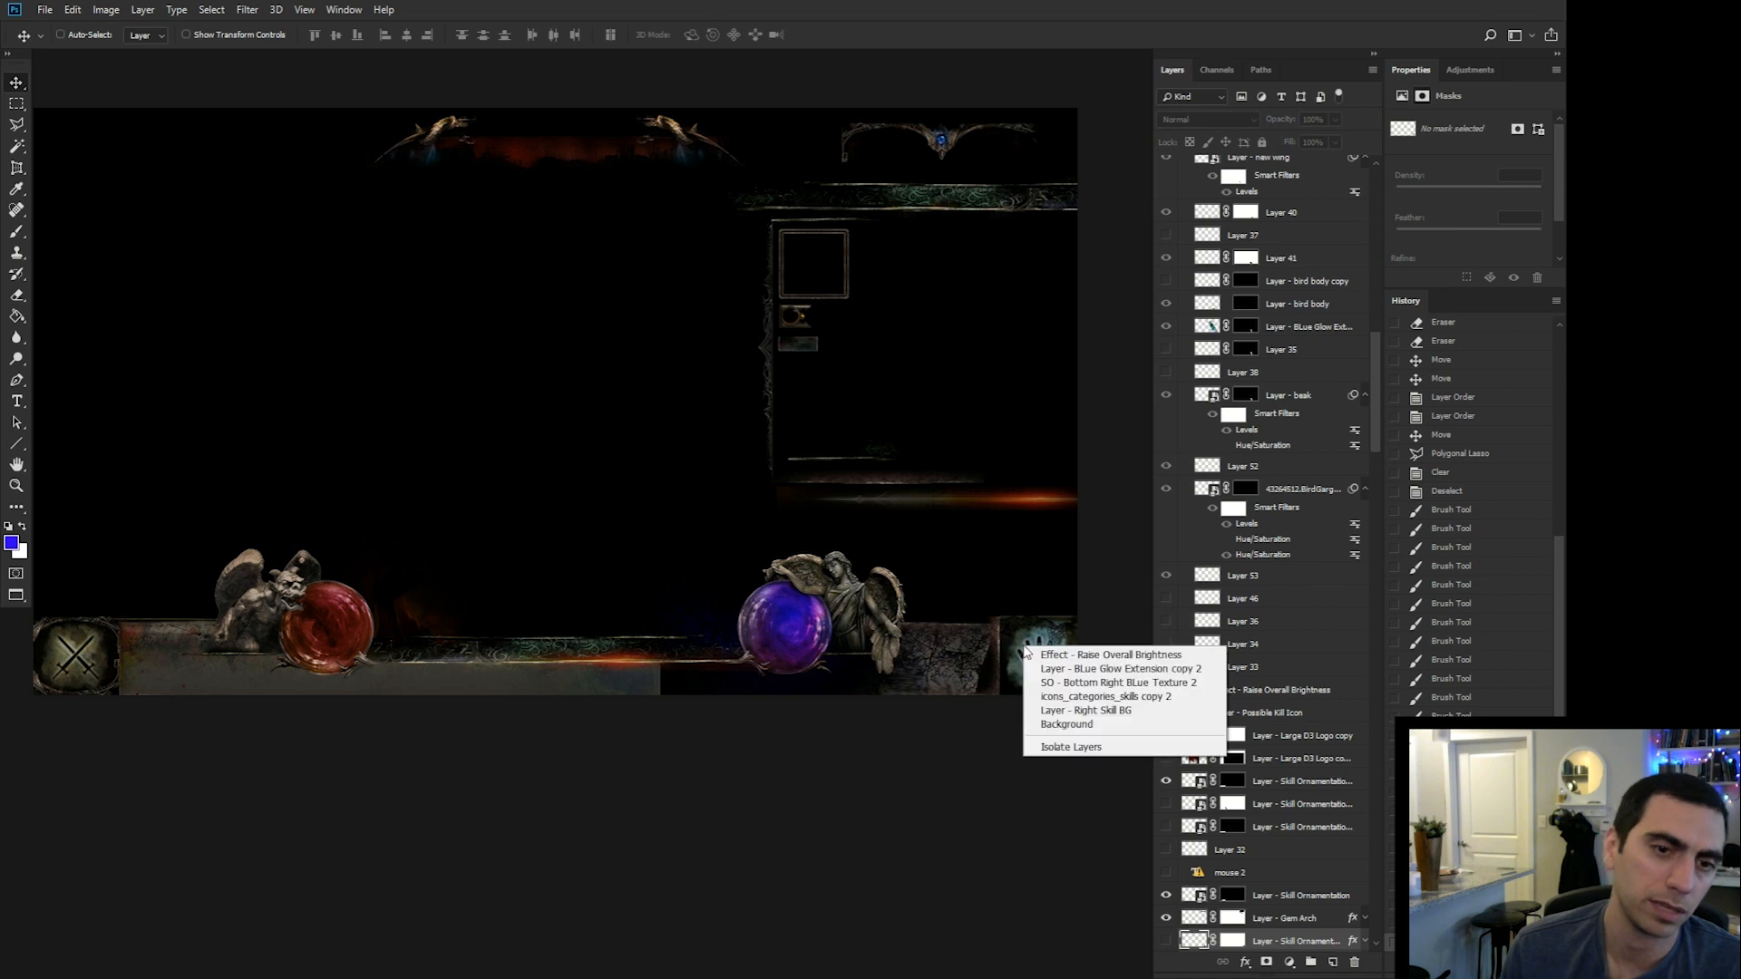
pyautogui.click(1088, 691)
pyautogui.moveTo(979, 618); pyautogui.dragTo(1015, 676)
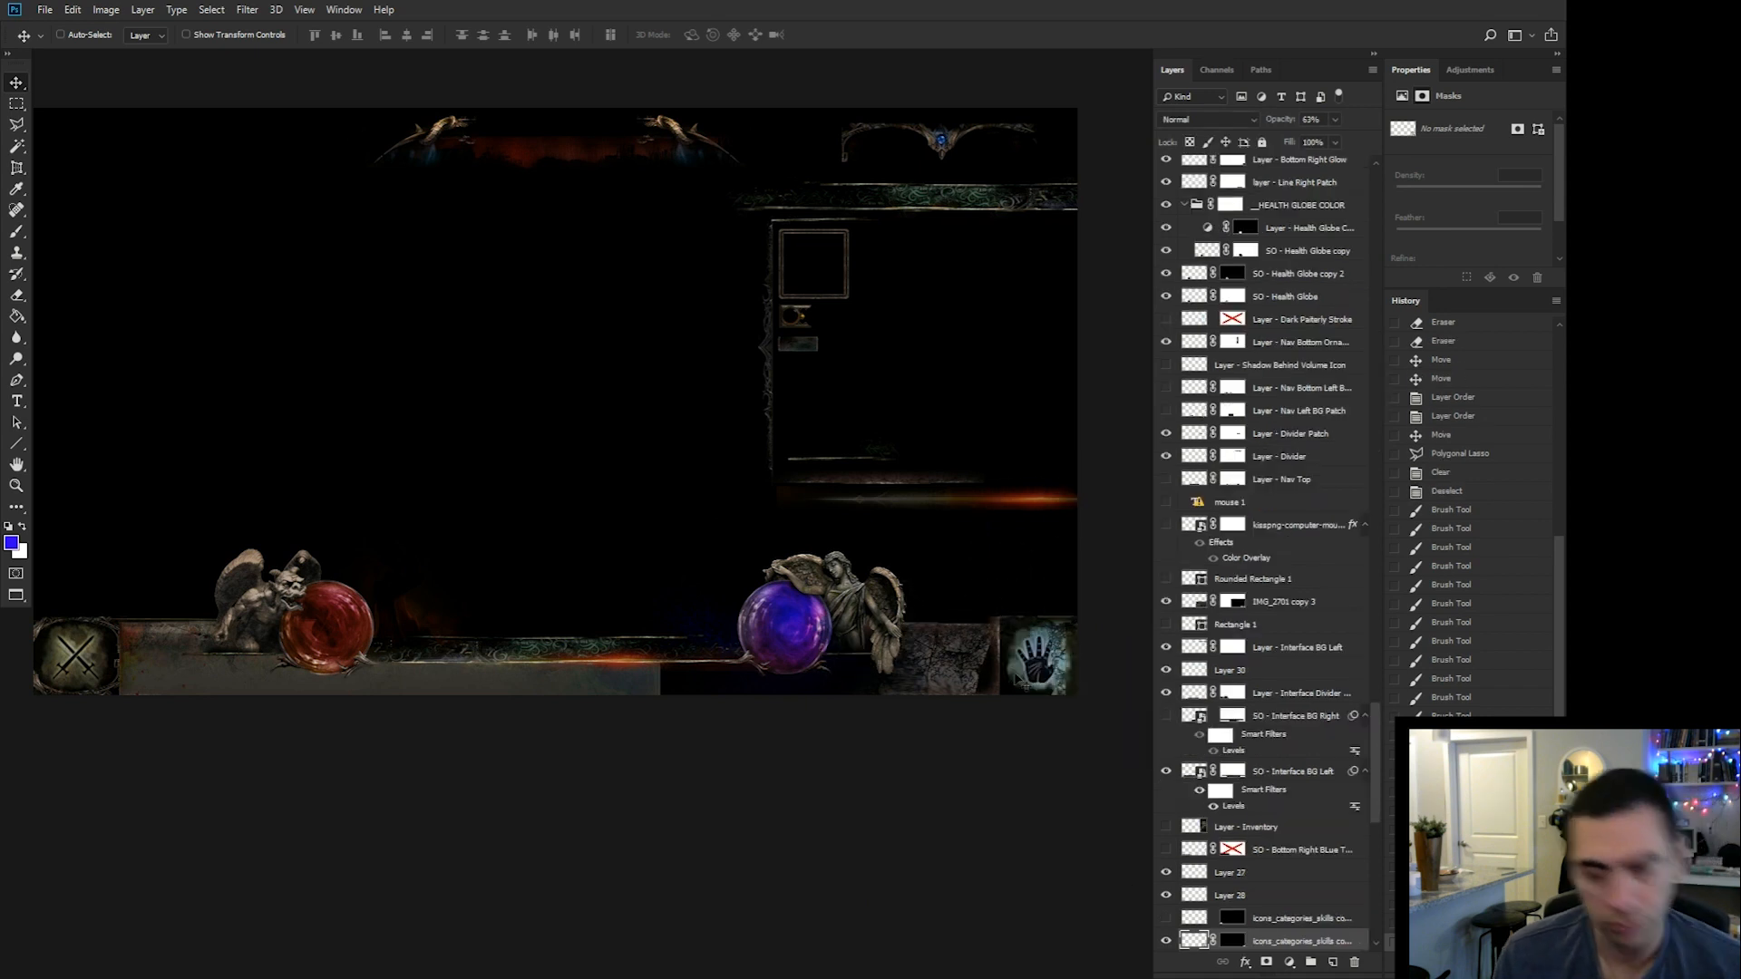
# Pick the Right Skill Separator layer and move it off the panel into the empty area beside the inventory frame.
pyautogui.rightClick(1000, 640)
pyautogui.click(1088, 664)
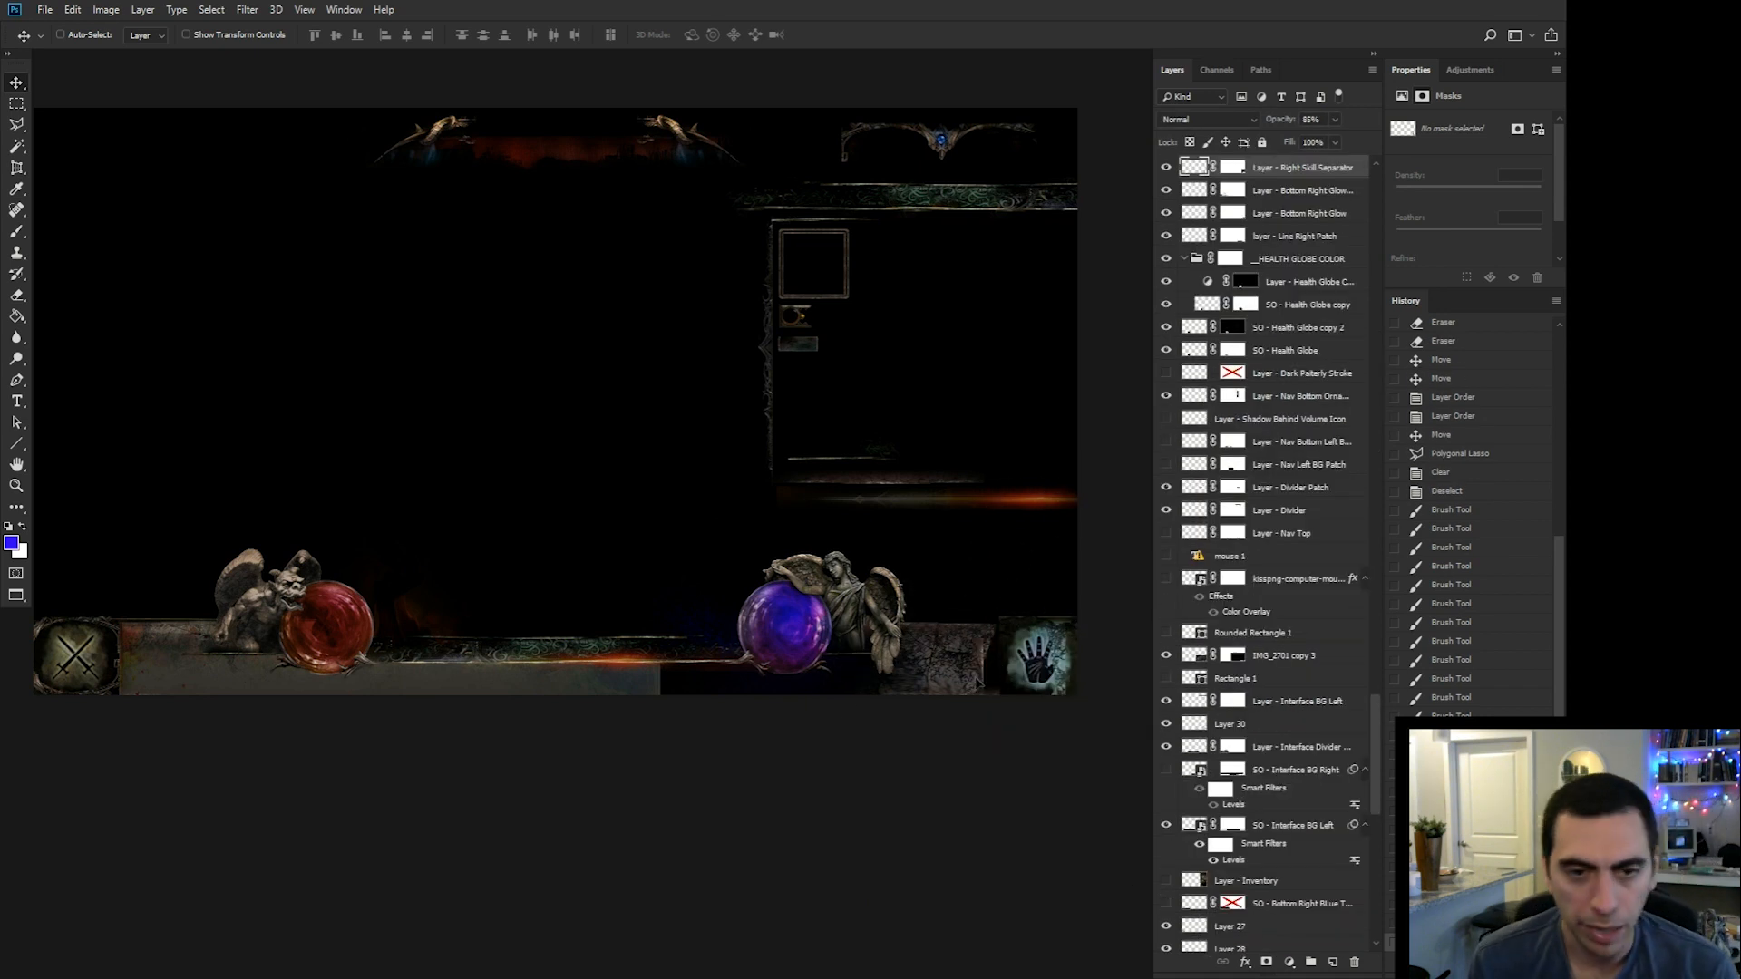
pyautogui.moveTo(872, 690); pyautogui.dragTo(874, 691)
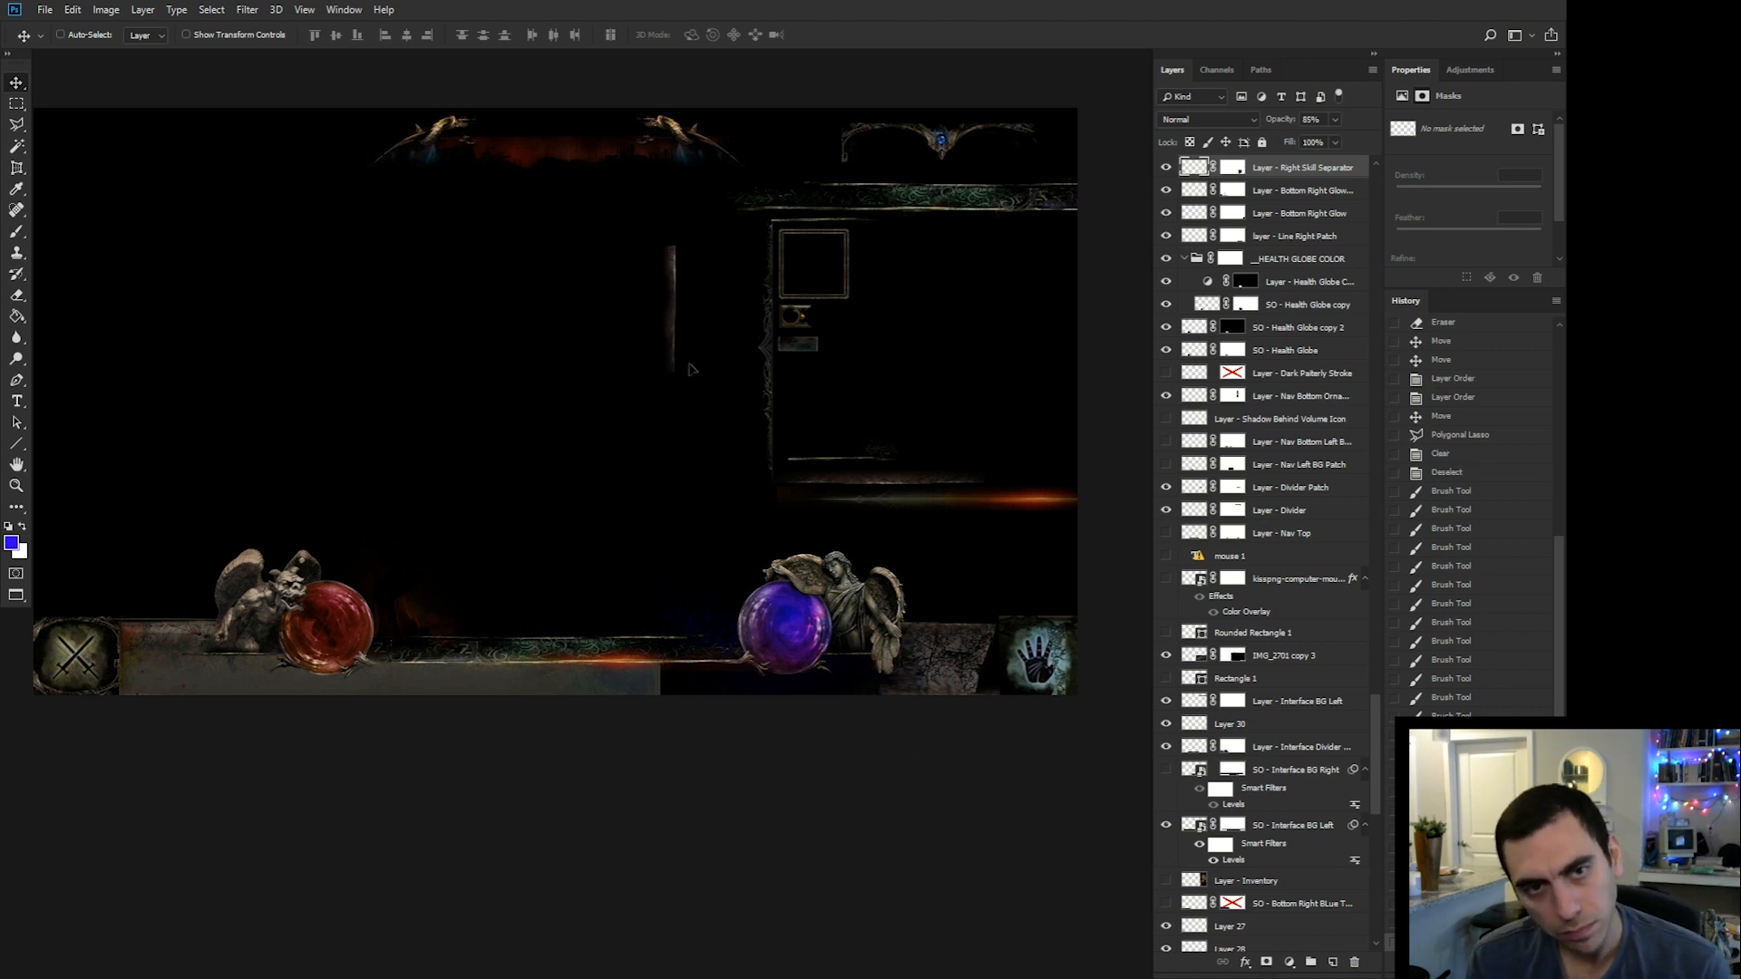
# Pick the Layer - BLue Glow Extension copy 2 layer and shift it left from the hand button over the stone panel.
pyautogui.rightClick(1063, 640)
pyautogui.click(1125, 653)
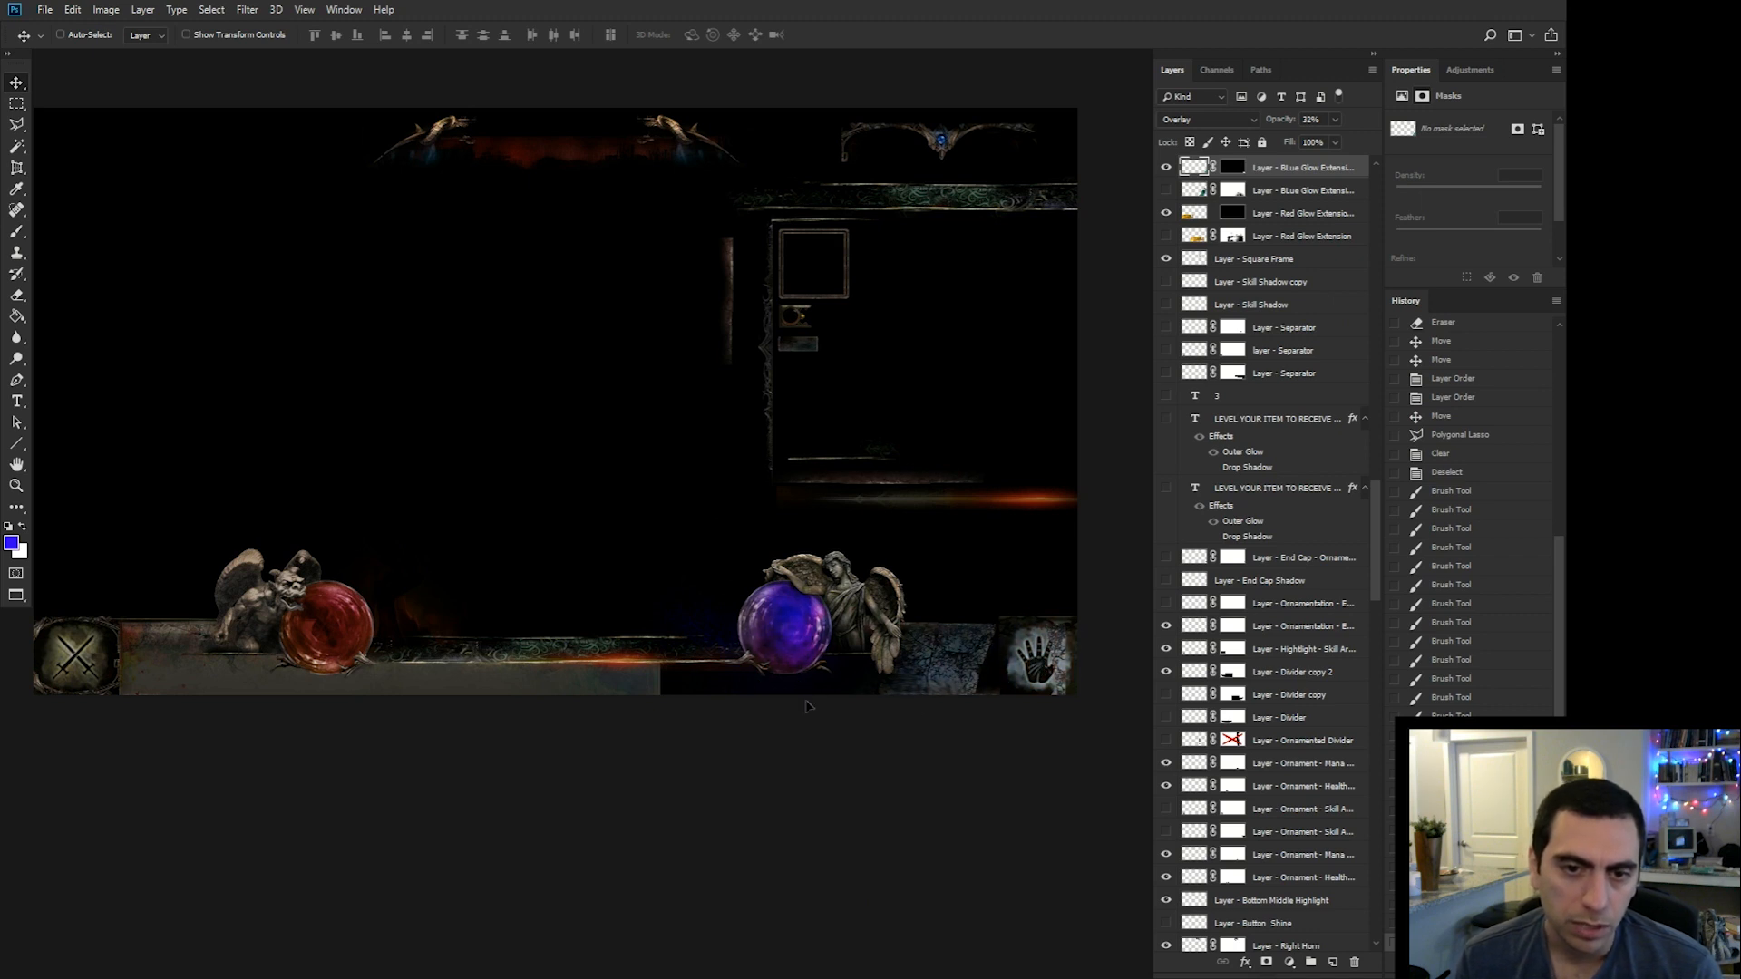
pyautogui.moveTo(897, 692); pyautogui.dragTo(890, 694)
pyautogui.moveTo(1014, 781); pyautogui.dragTo(848, 760)
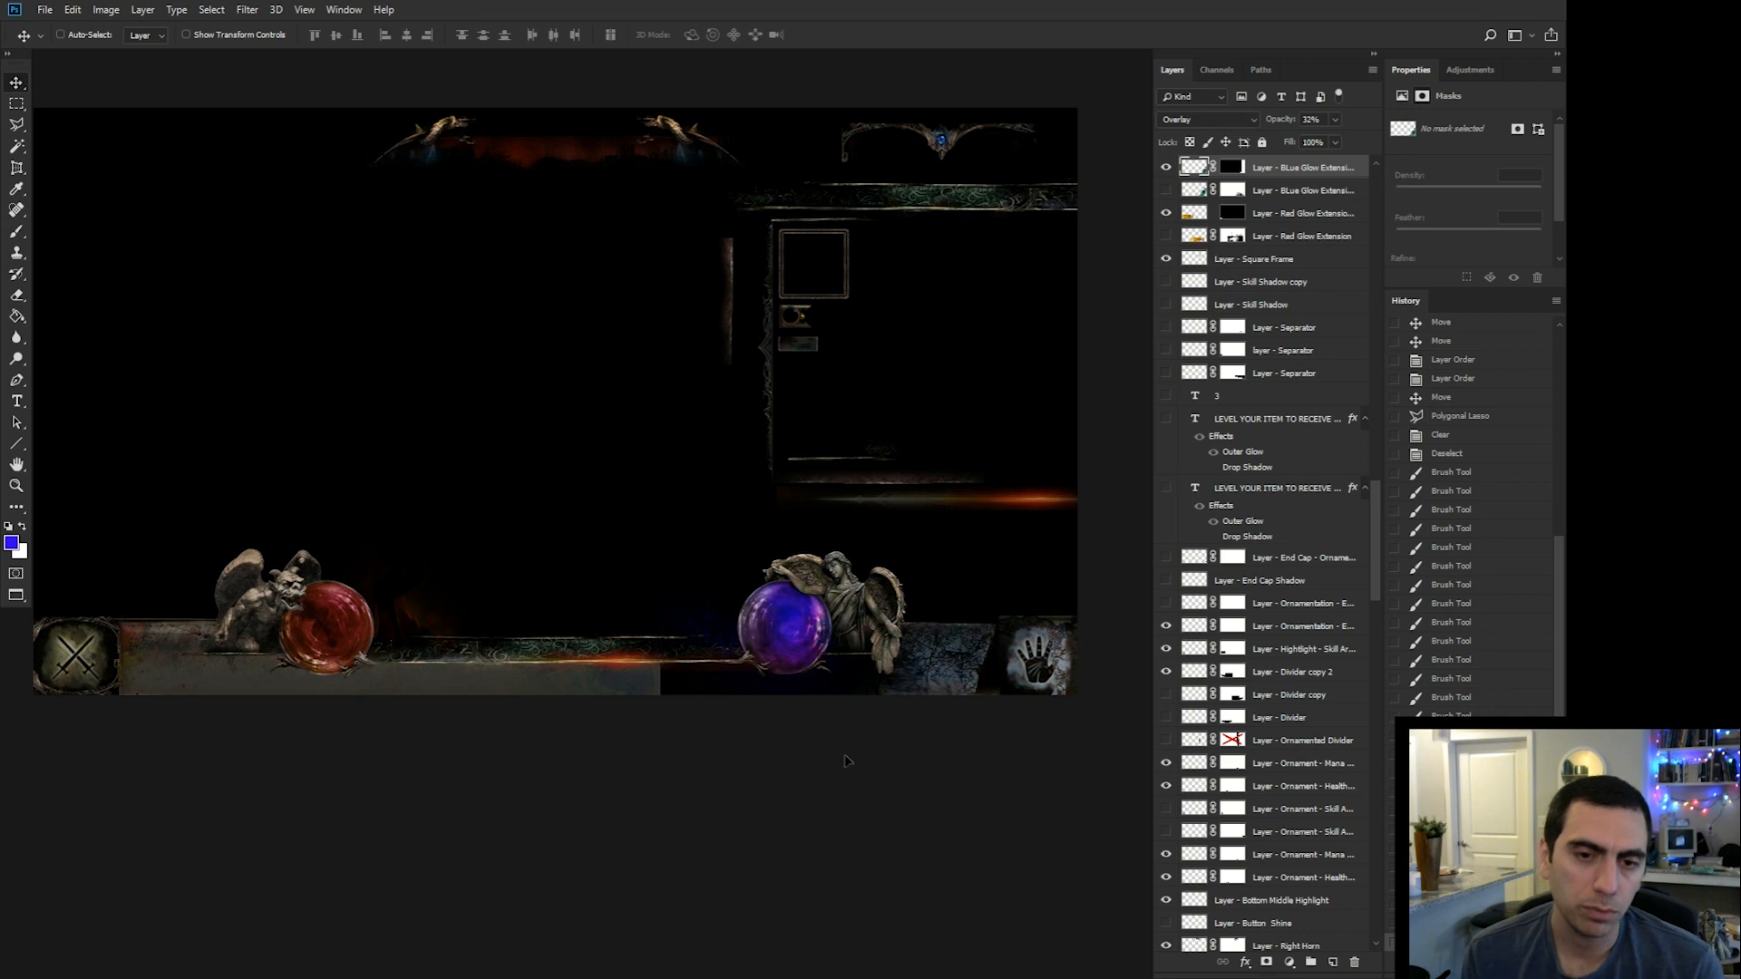
pyautogui.hscroll(5, 846, 753)
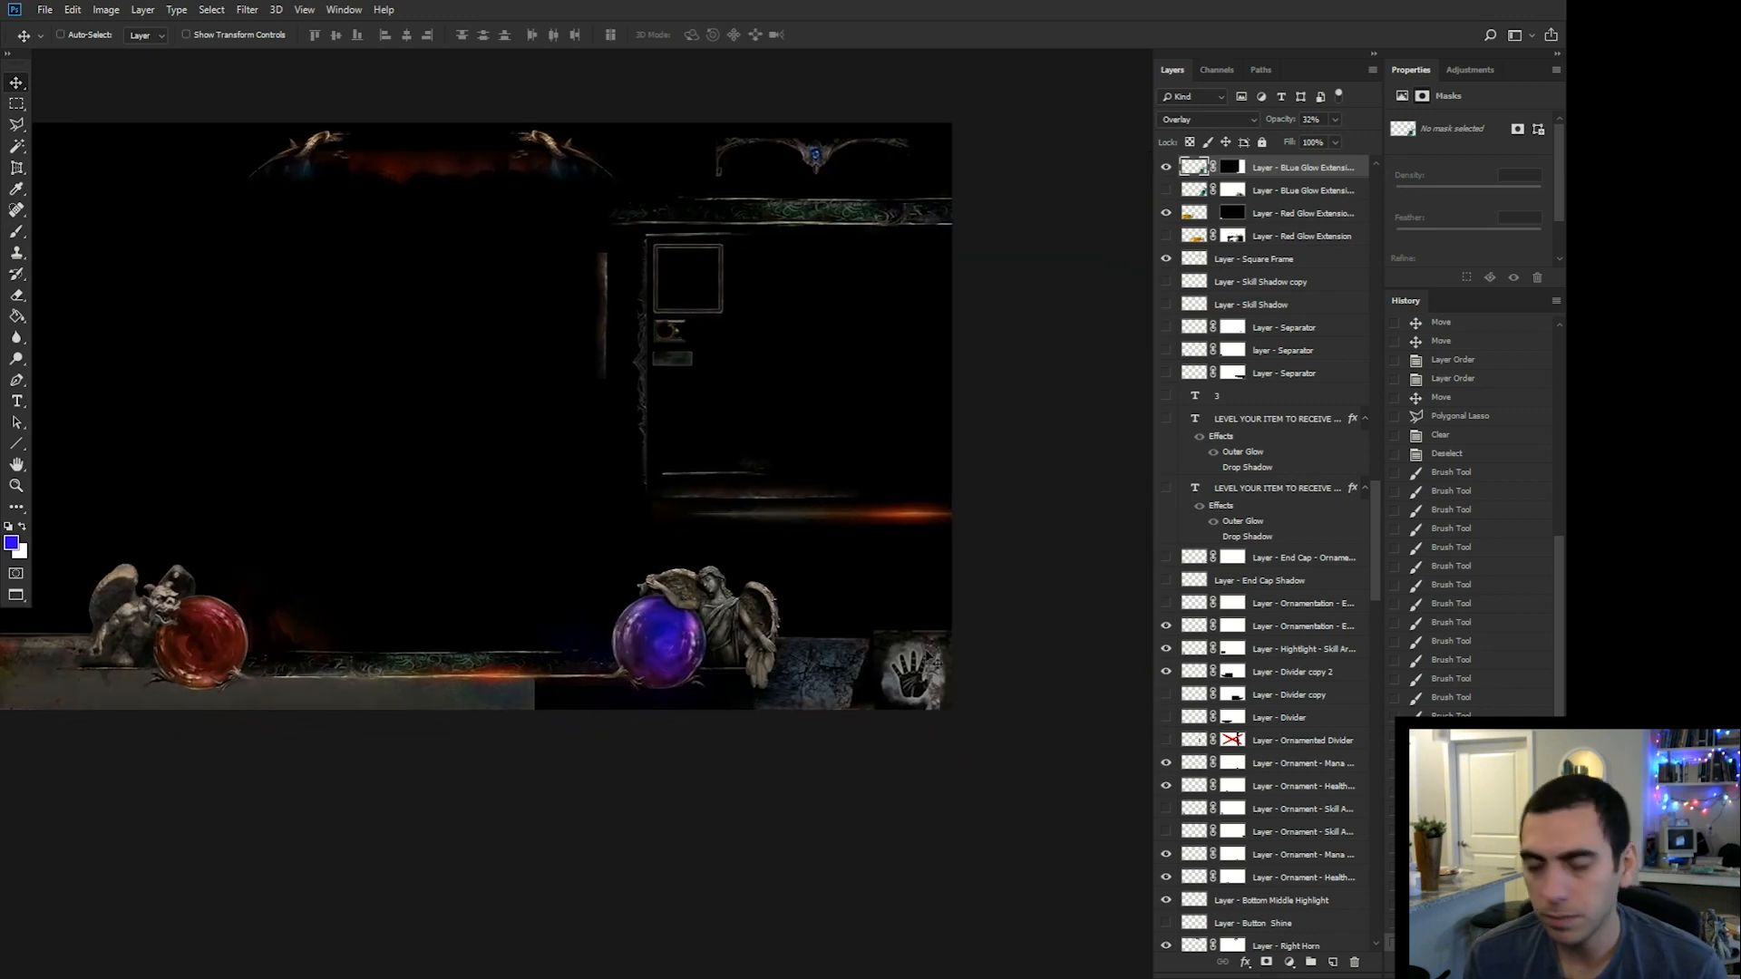
# Pick the IMG_2701 copy 3 layer and clear rectangular selections of its texture around the hand button.
pyautogui.rightClick(854, 660)
pyautogui.click(958, 680)
pyautogui.rightClick(932, 655)
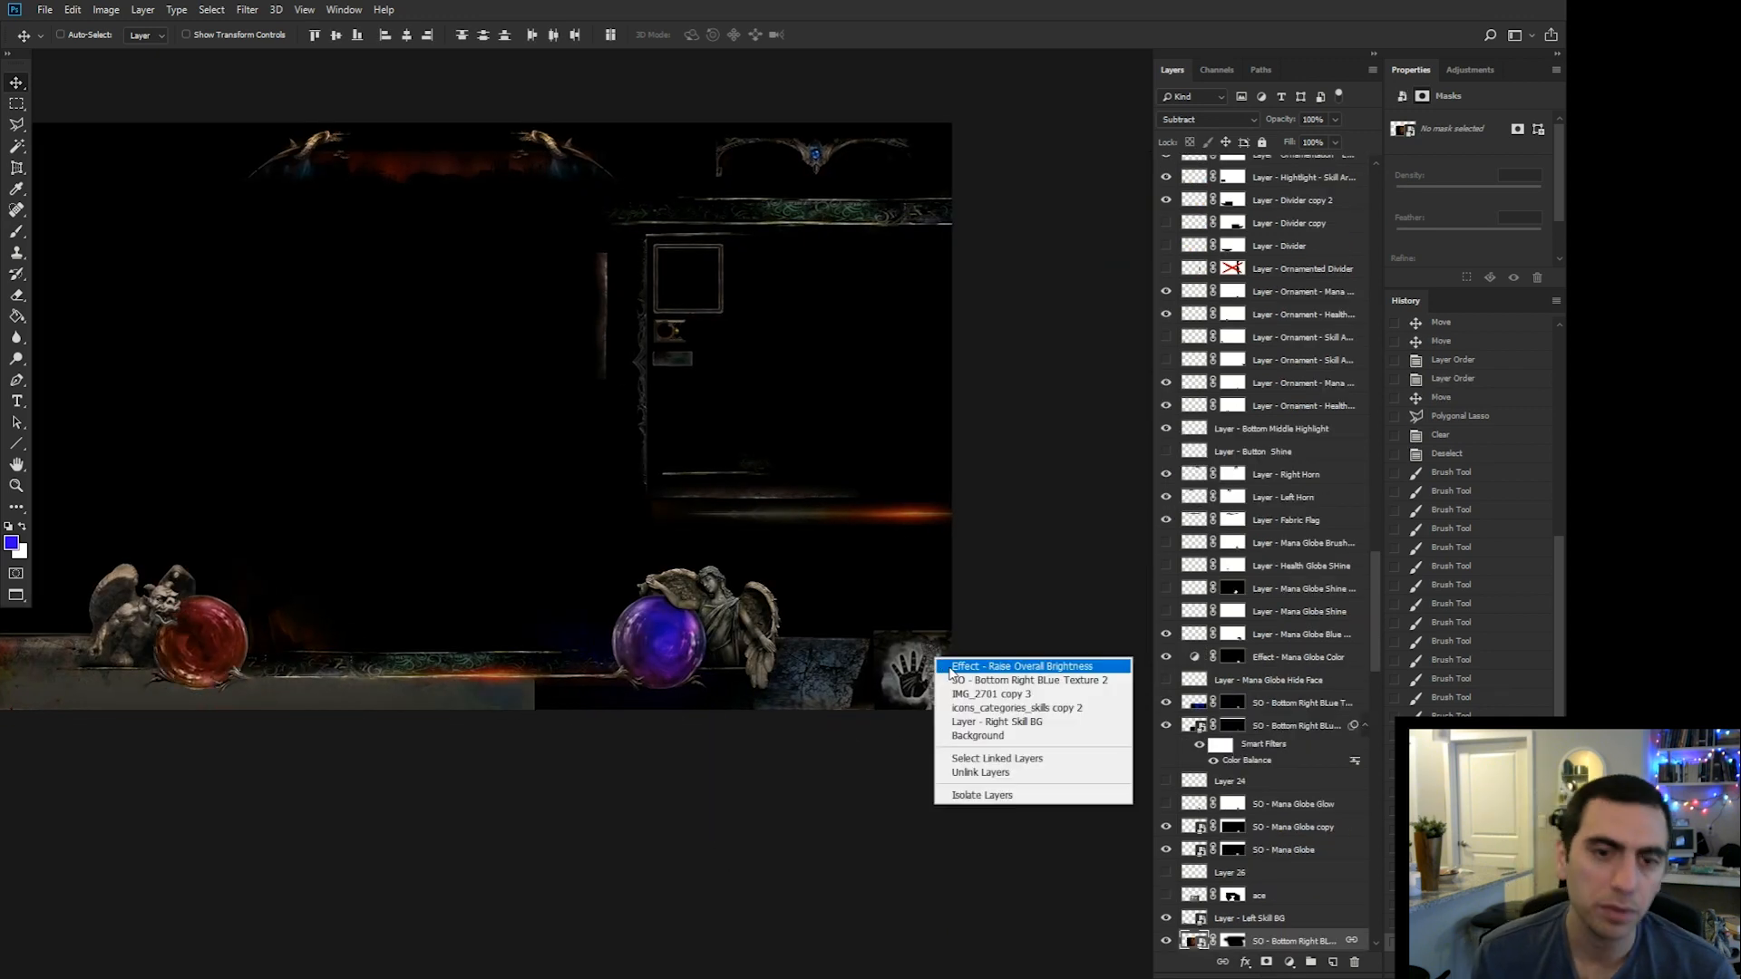
pyautogui.click(941, 692)
pyautogui.press('m')
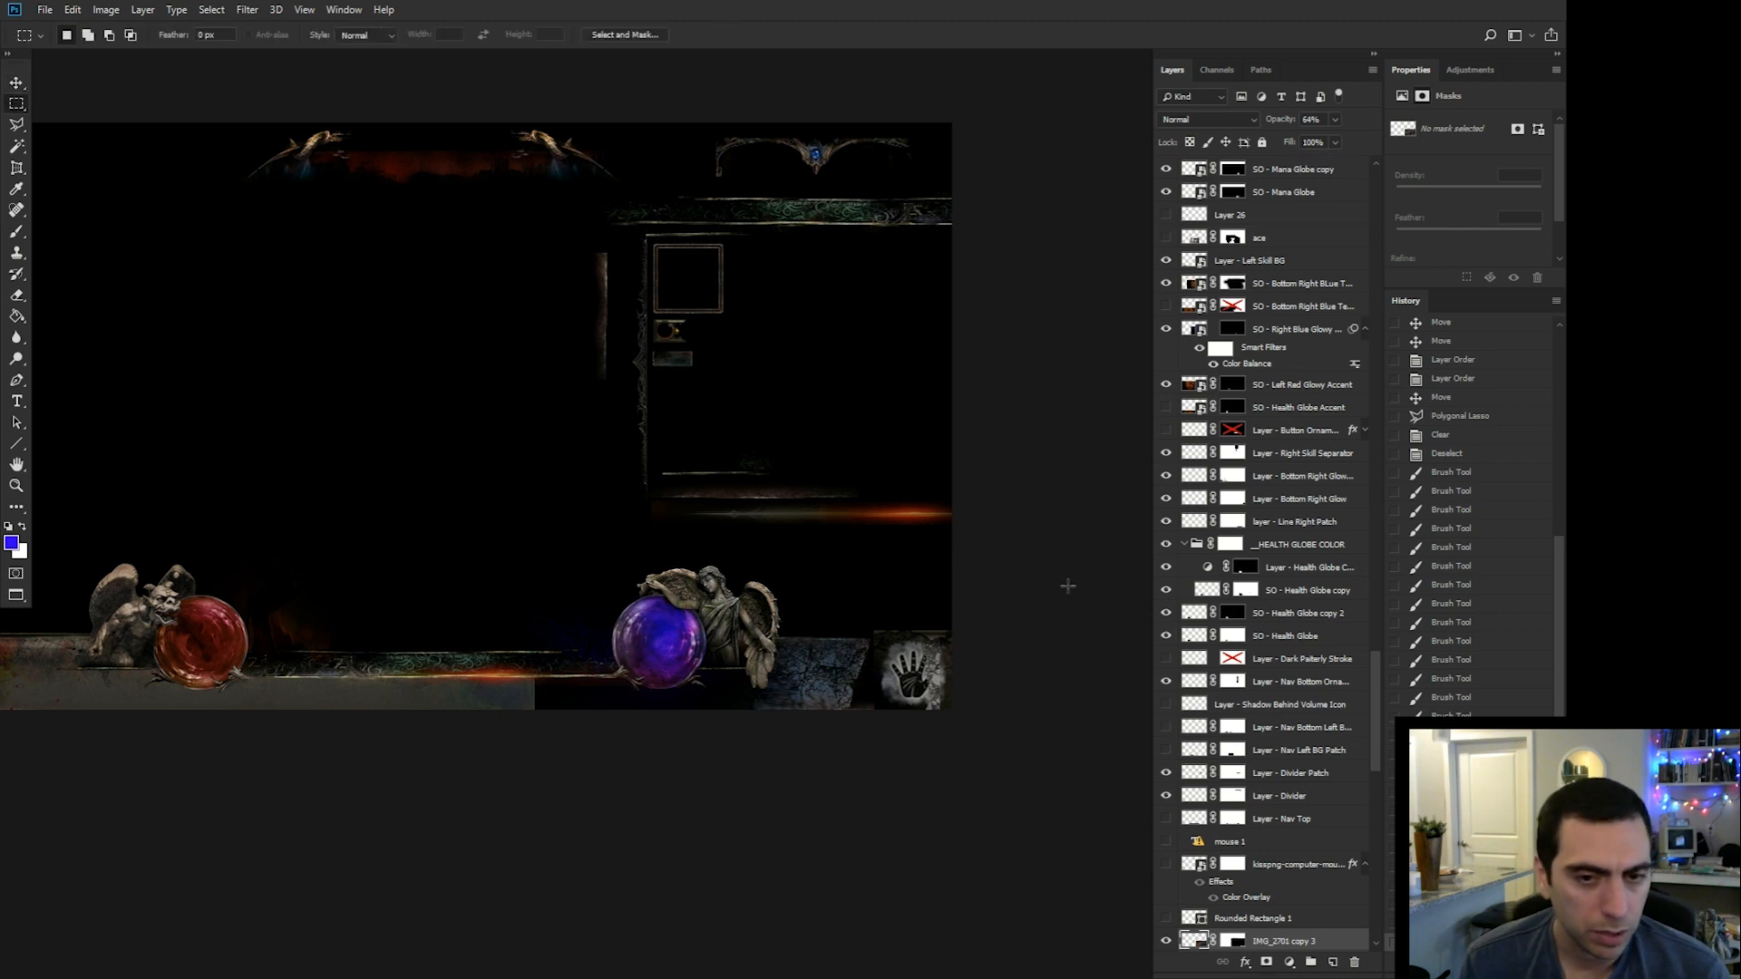
pyautogui.press('Delete')
pyautogui.hotkey('ctrl', 'd')
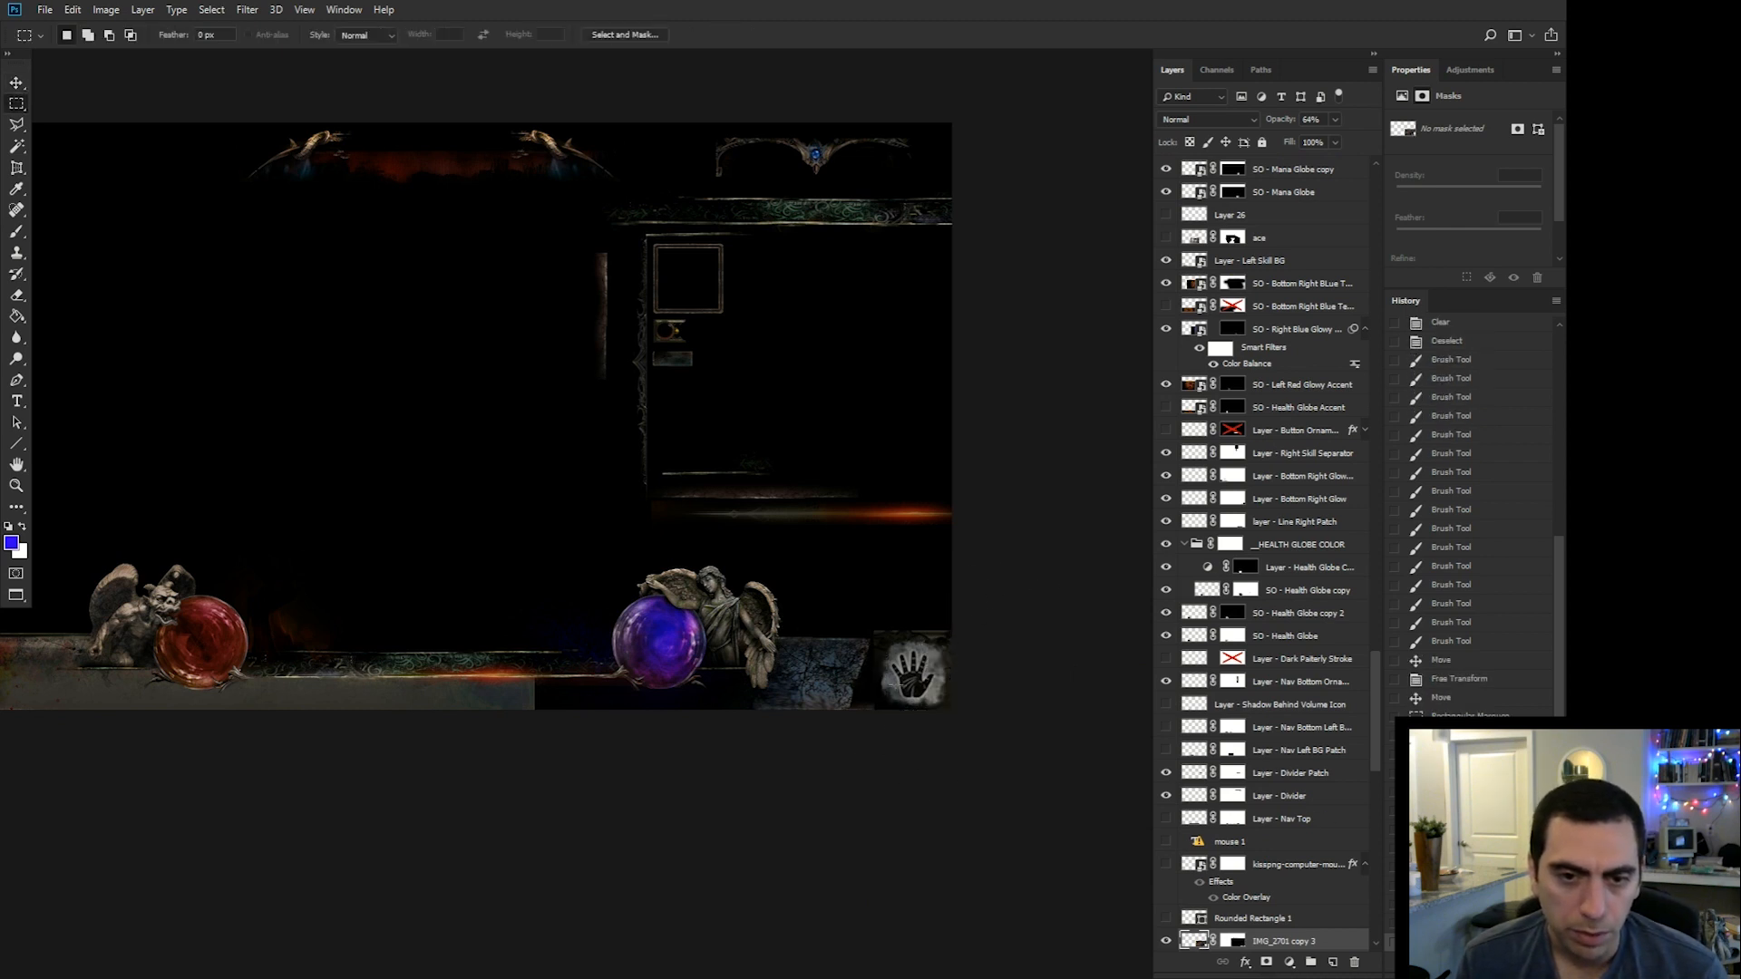
pyautogui.press('Delete')
# Try to move the layer at the upper corner of the hand button.
pyautogui.press('v')
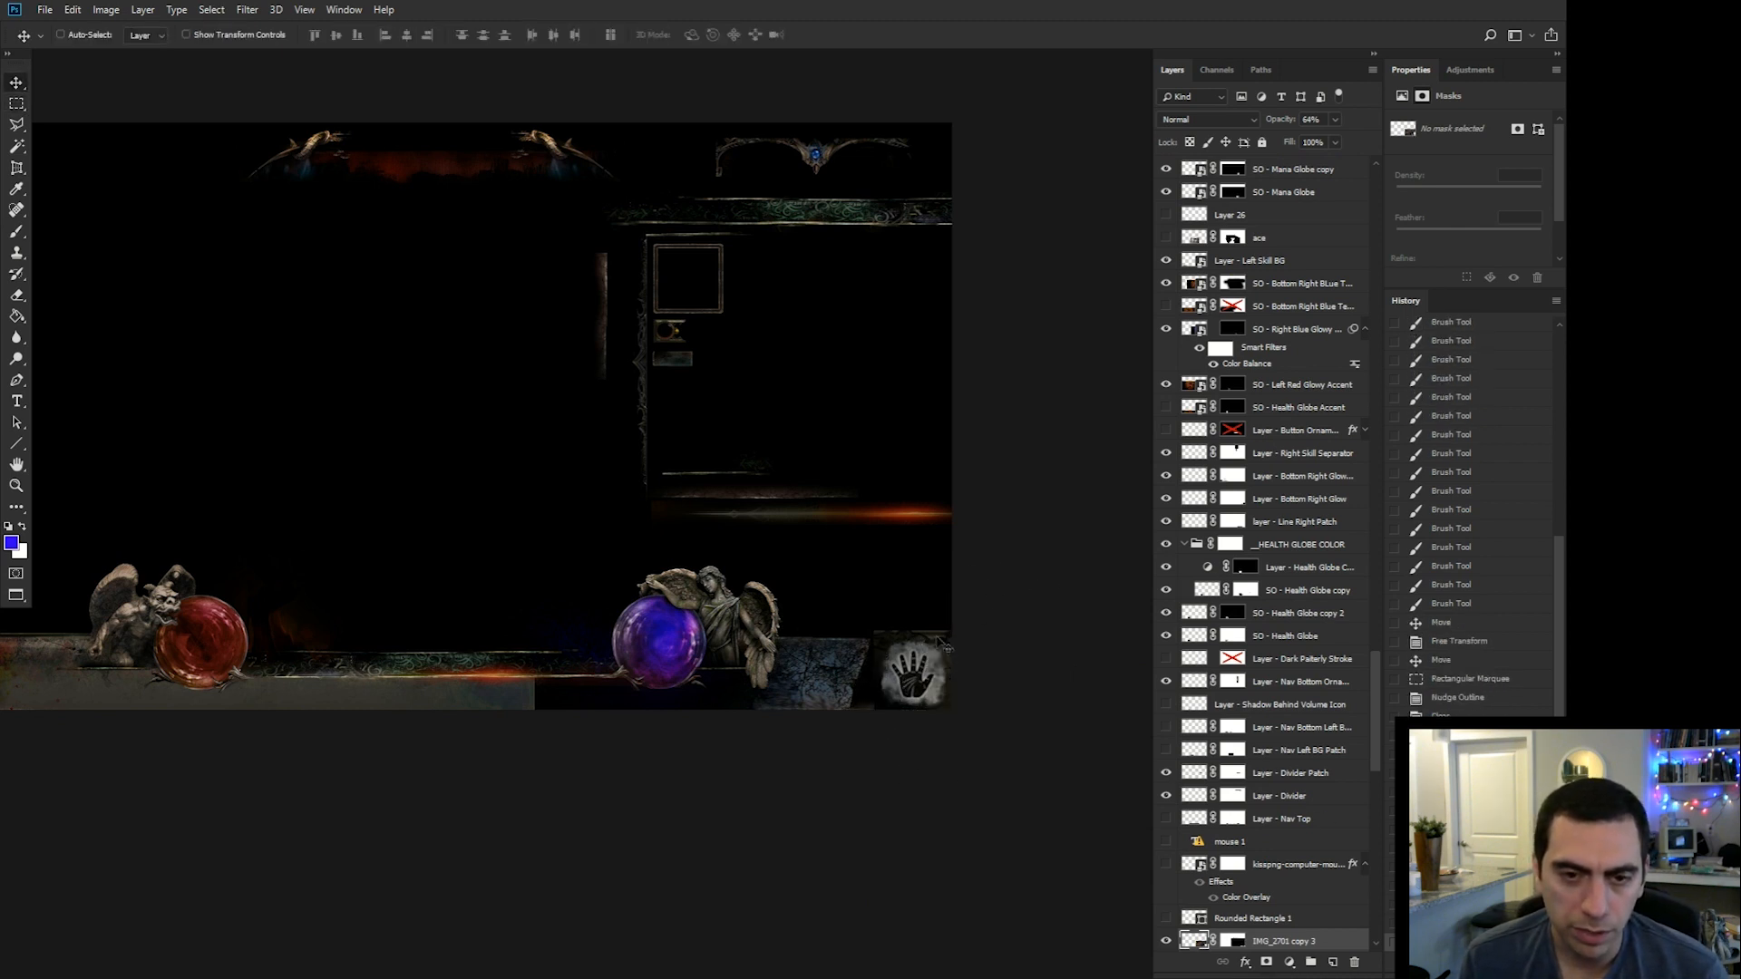
pyautogui.rightClick(933, 635)
pyautogui.click(948, 655)
pyautogui.moveTo(934, 651); pyautogui.dragTo(925, 638)
pyautogui.hotkey('ctrl', 'z')
# Hide the Layer - Right Skill BG frame around the hand icon and shift the Layer - Bottom Right Glow layer slightly left.
pyautogui.rightClick(928, 637)
pyautogui.click(961, 702)
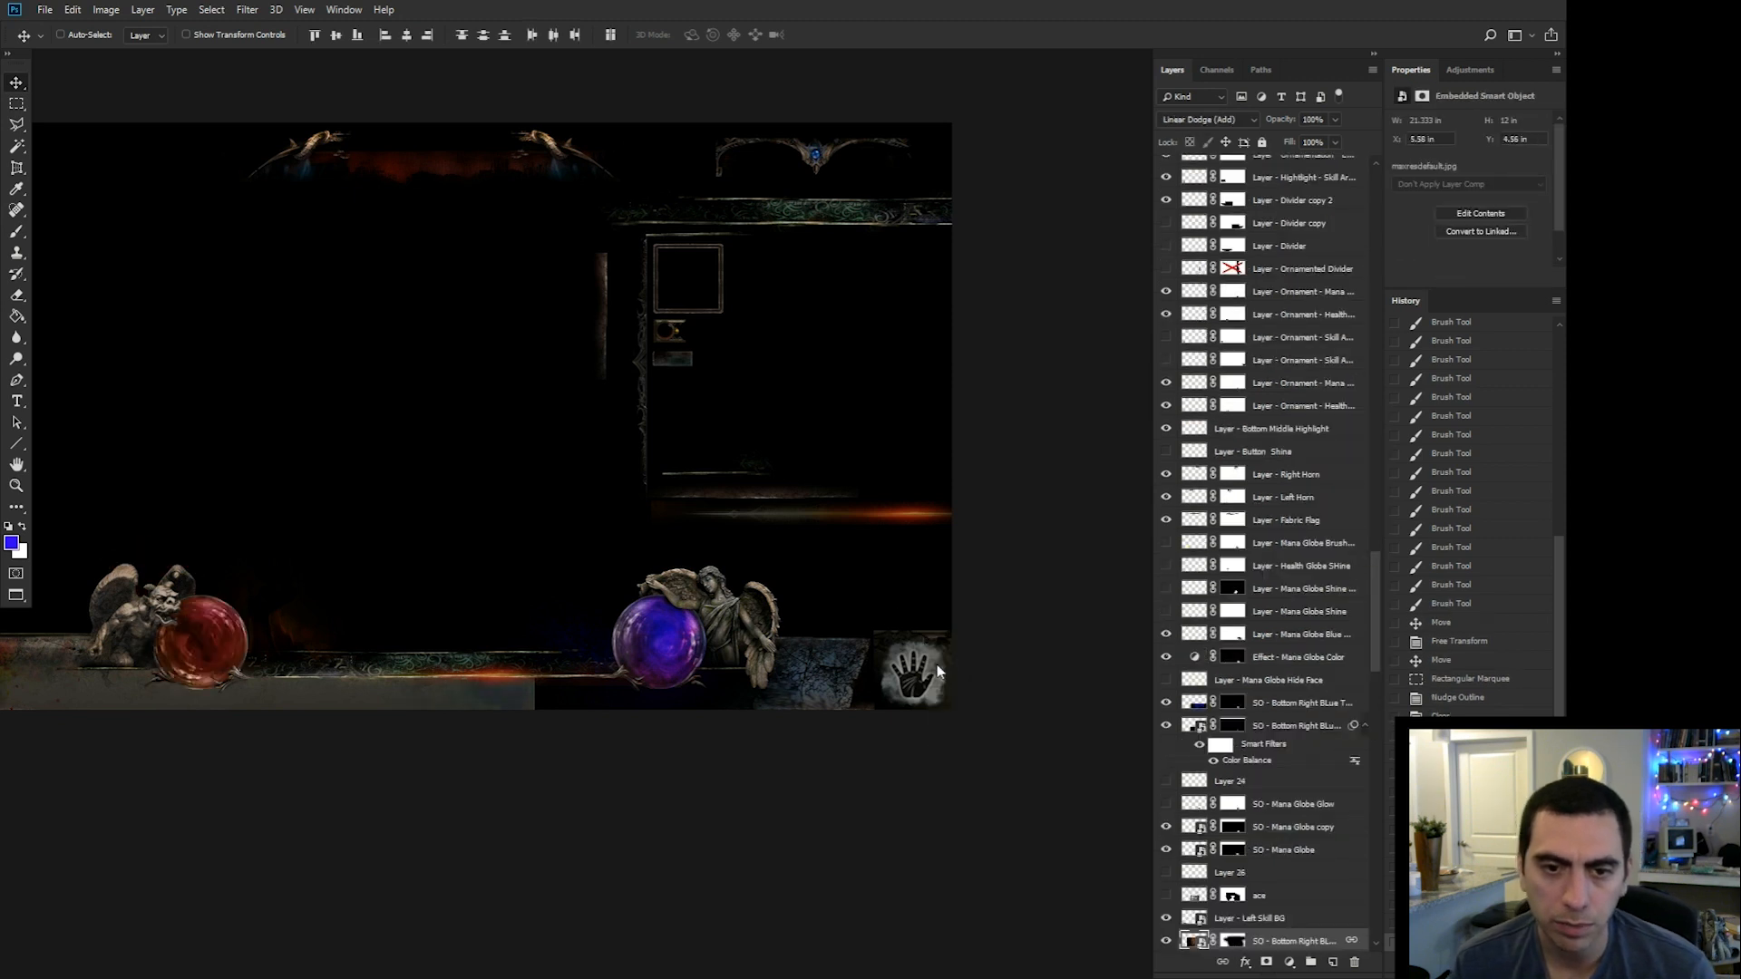
pyautogui.moveTo(861, 689); pyautogui.dragTo(921, 686)
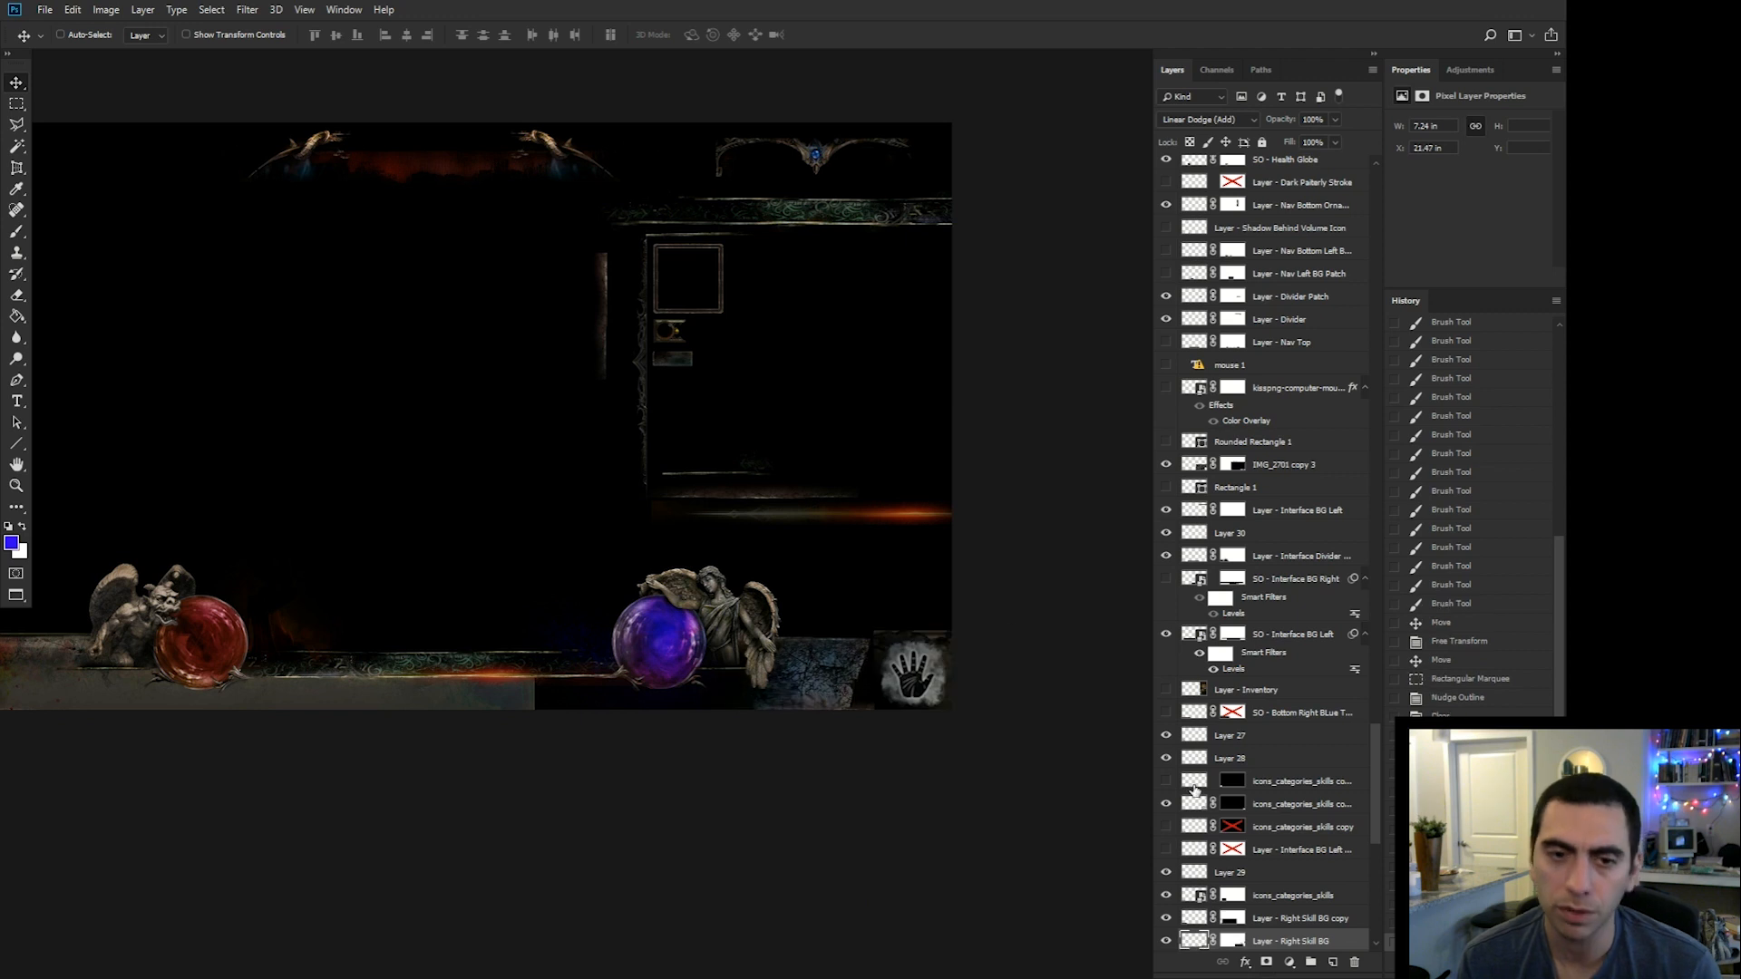
pyautogui.hotkey('ctrl', 'z')
pyautogui.rightClick(865, 716)
pyautogui.click(889, 716)
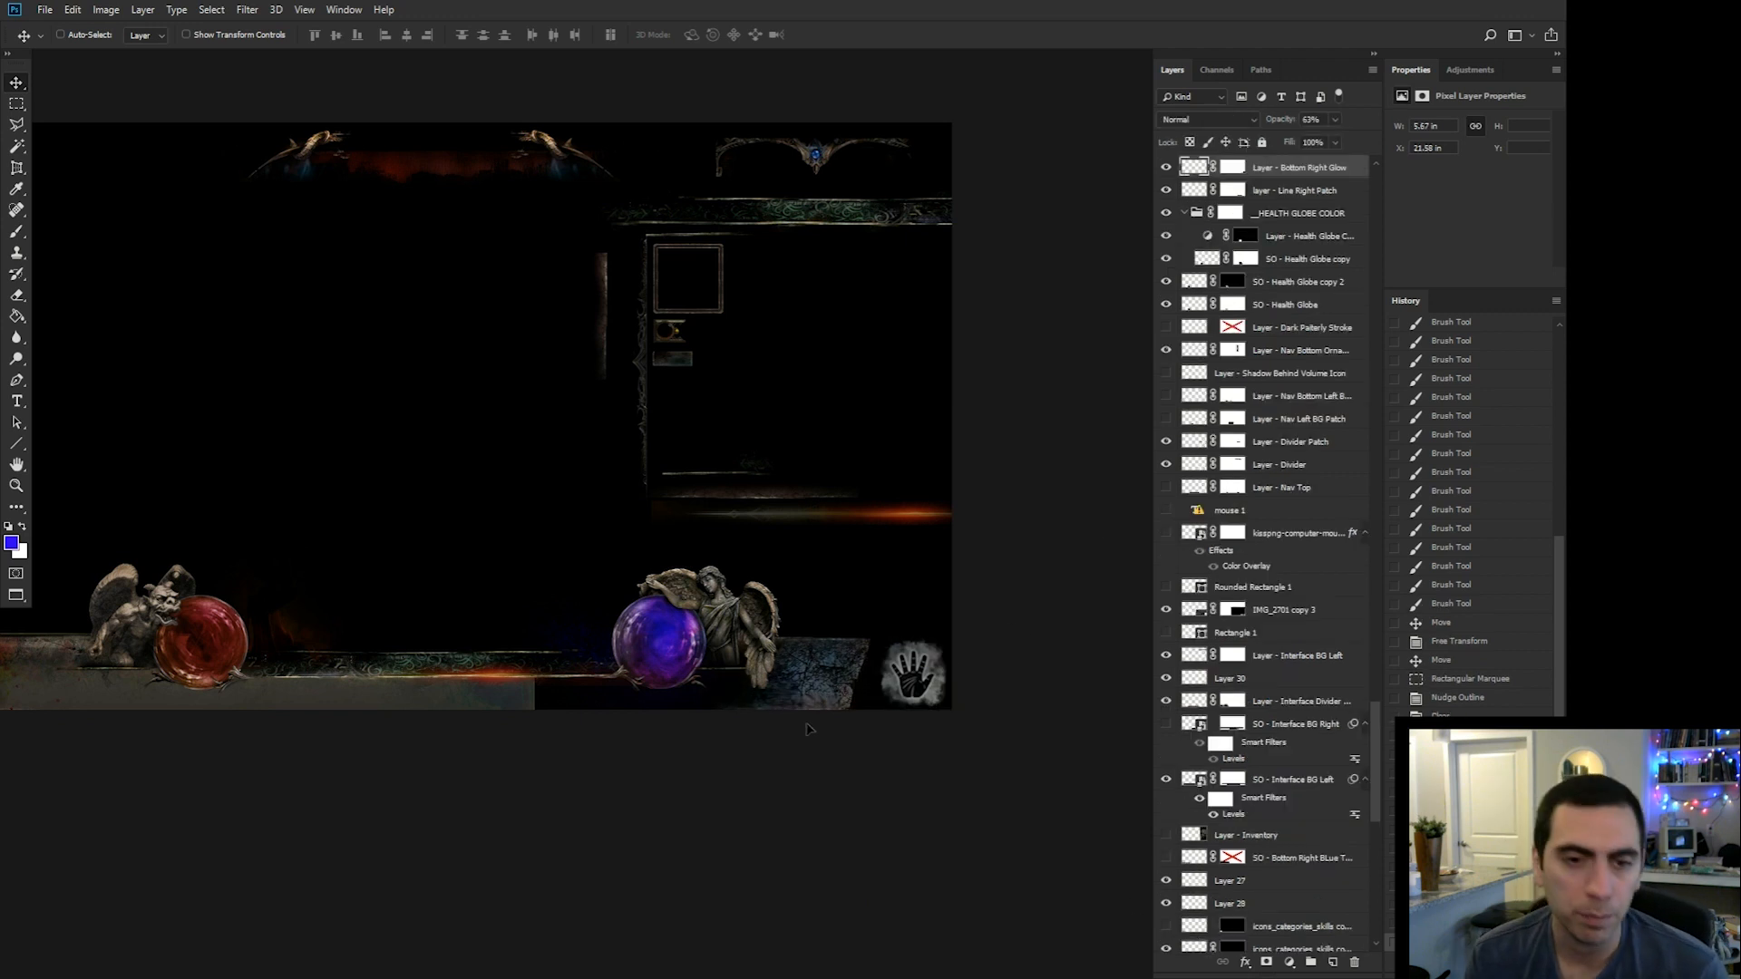
pyautogui.hotkey('ctrl', 'd')
# Move the icons_categories_skills copy 2 layer up below the inventory frame and select a rectangle around the moon and eye icons.
pyautogui.moveTo(925, 766); pyautogui.dragTo(1089, 794)
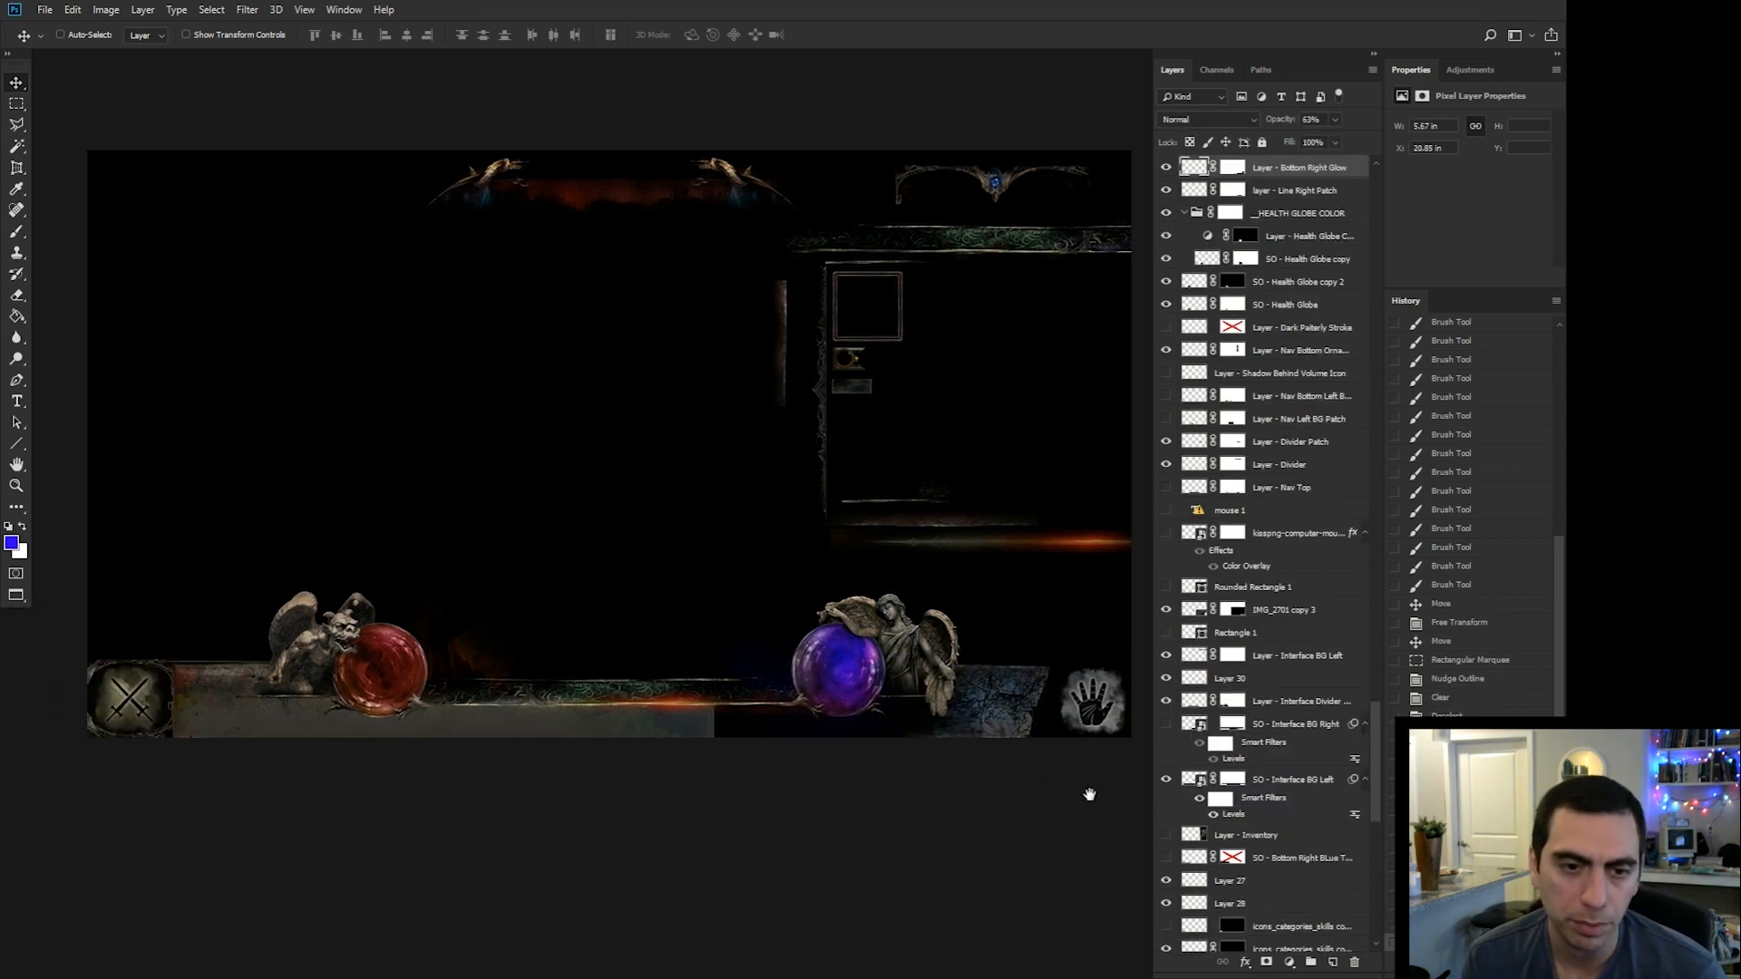
pyautogui.press('f')
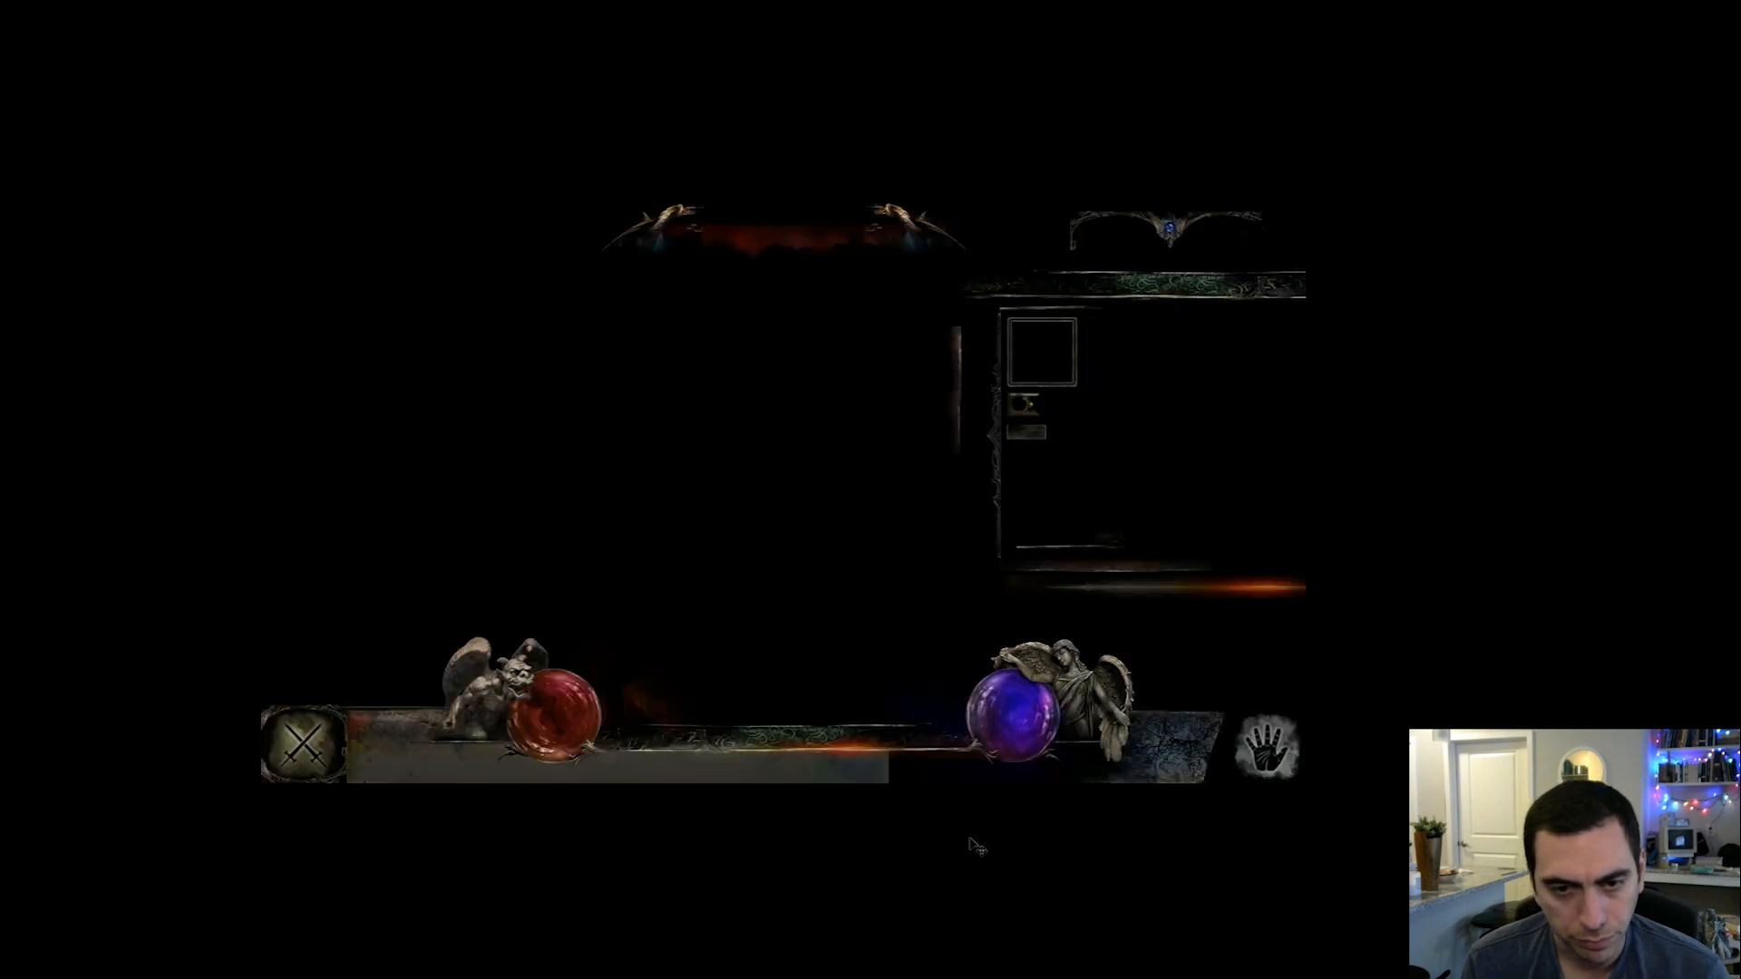
pyautogui.moveTo(1138, 804); pyautogui.dragTo(937, 785)
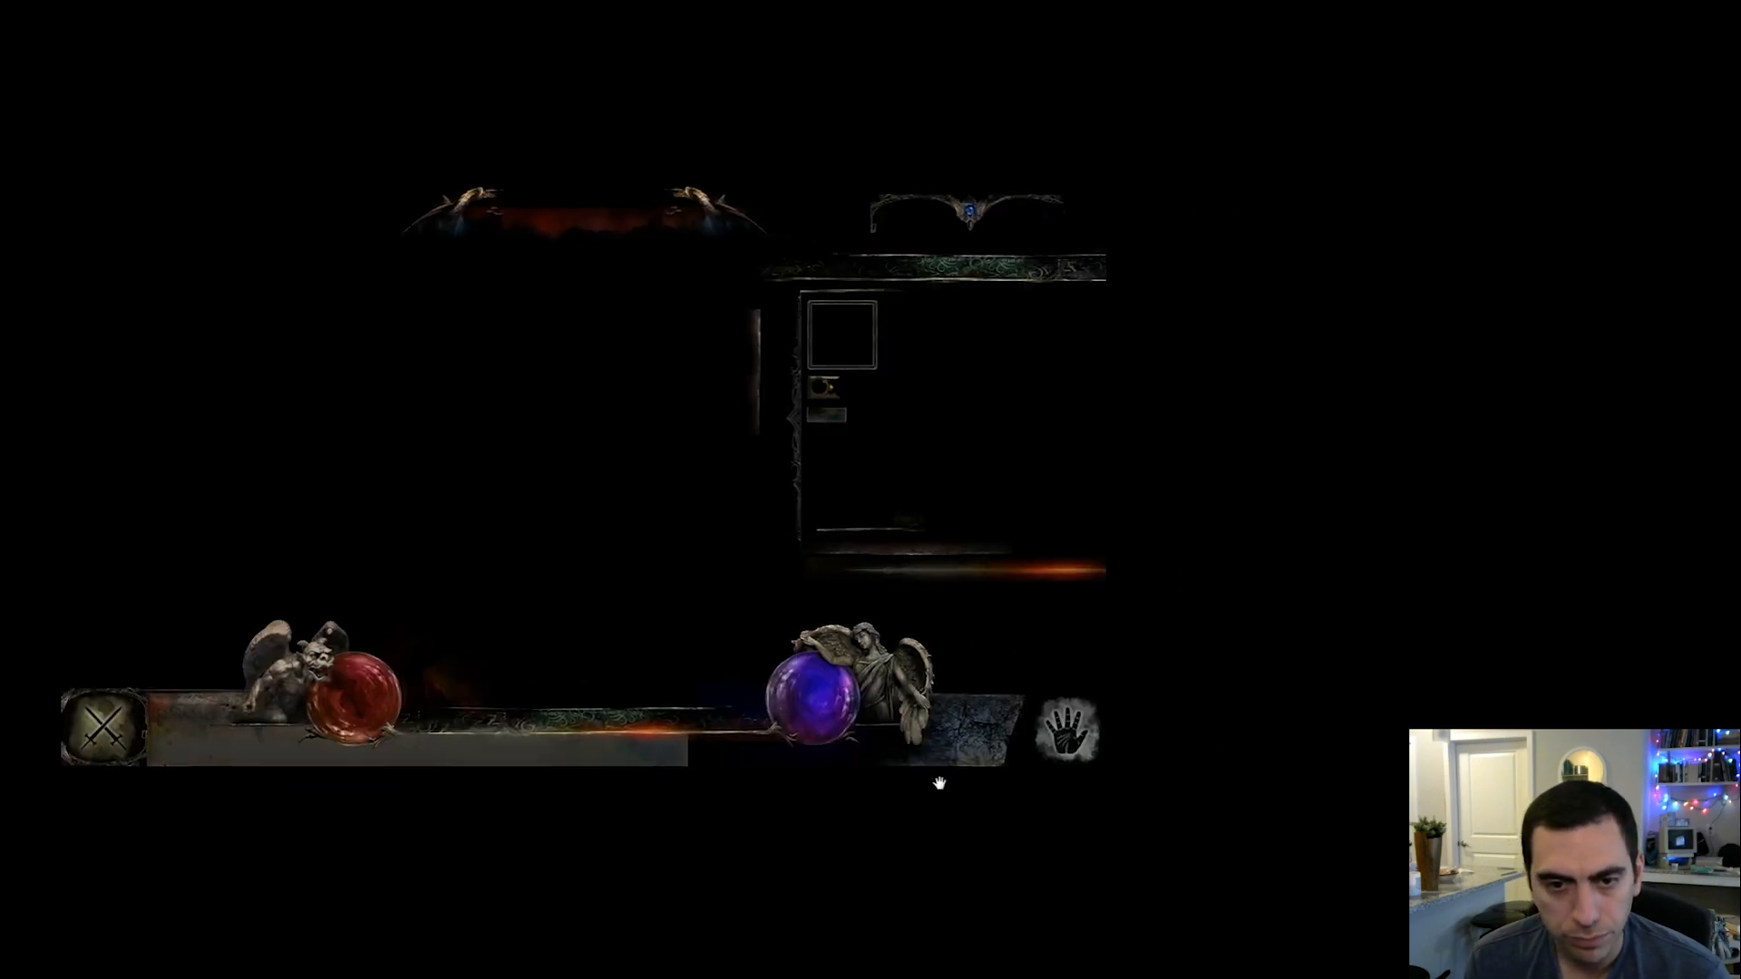
pyautogui.hotkey('ctrl', '+')
pyautogui.moveTo(1282, 867); pyautogui.dragTo(986, 629)
pyautogui.rightClick(923, 624)
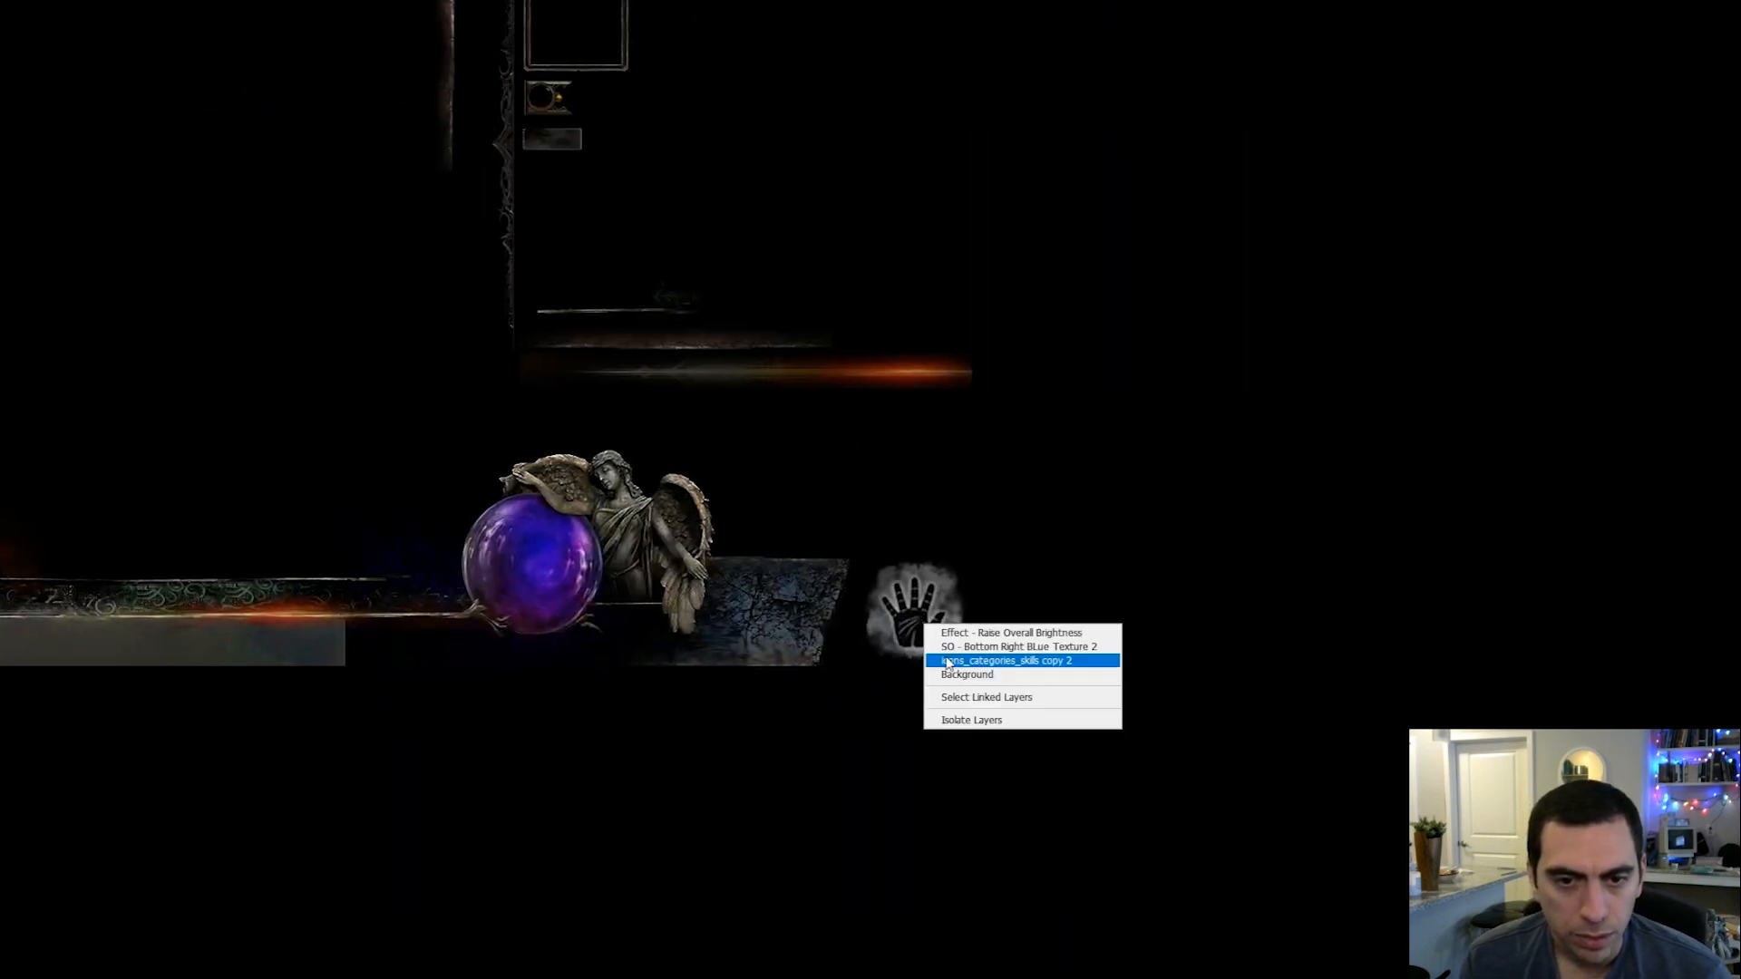
pyautogui.click(942, 661)
pyautogui.rightClick(907, 611)
pyautogui.click(939, 634)
pyautogui.rightClick(917, 616)
pyautogui.click(918, 602)
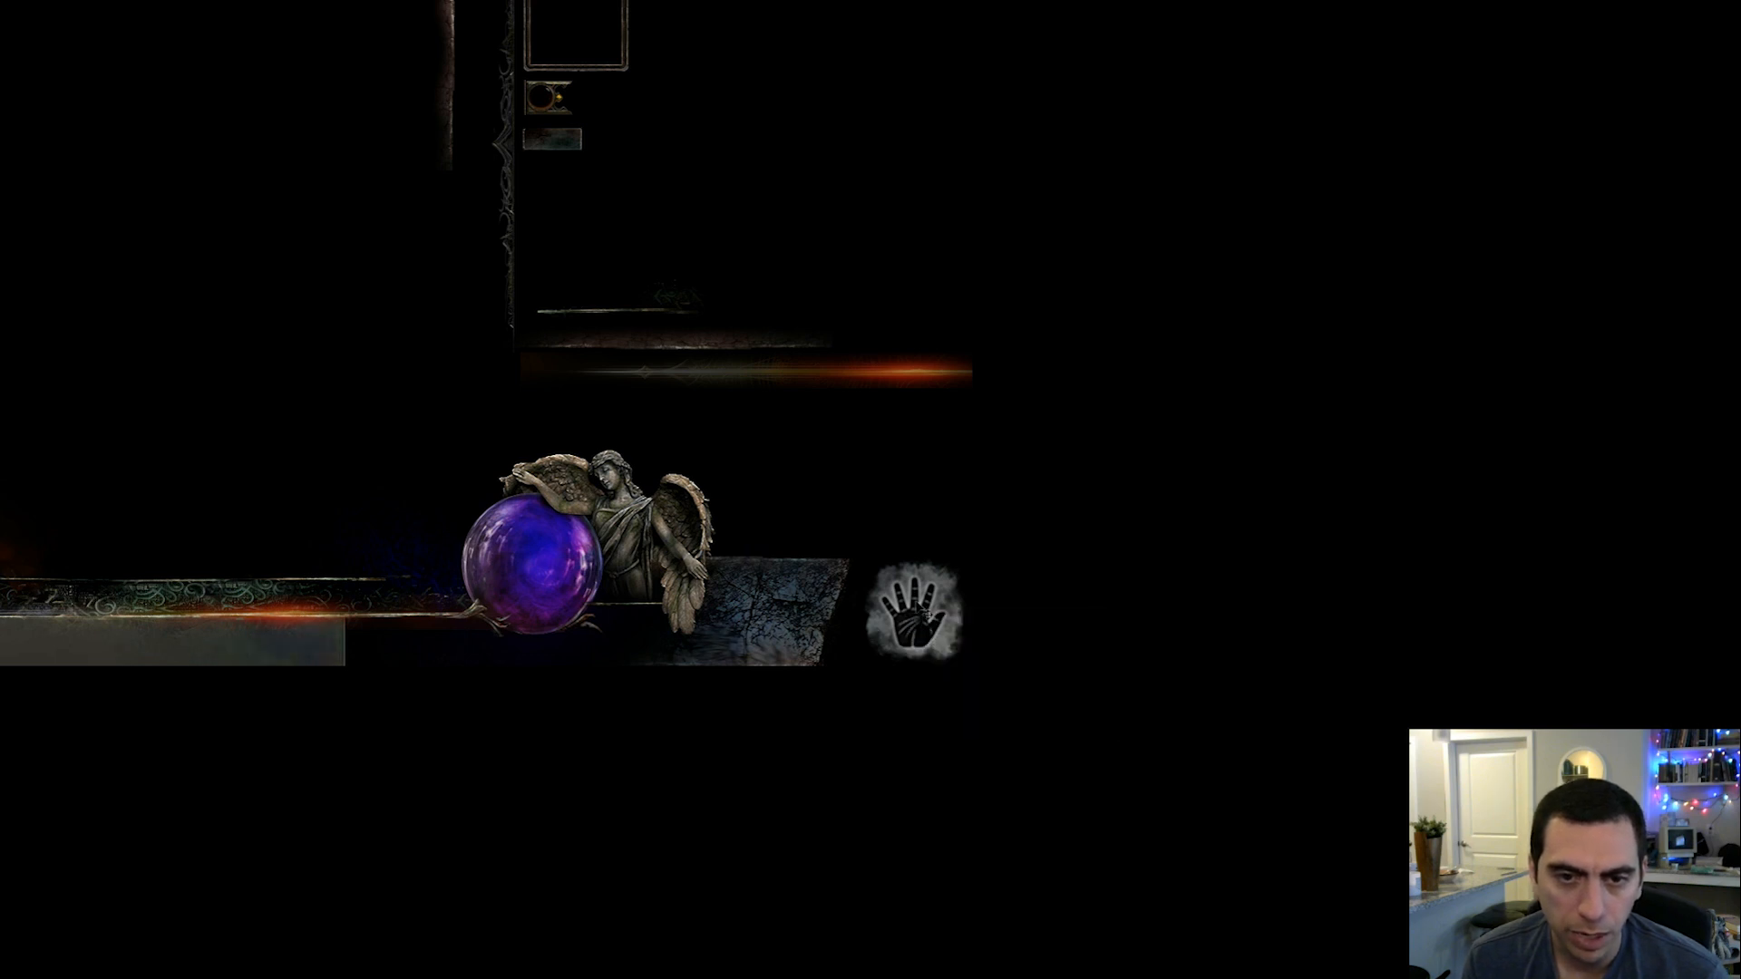
pyautogui.rightClick(923, 615)
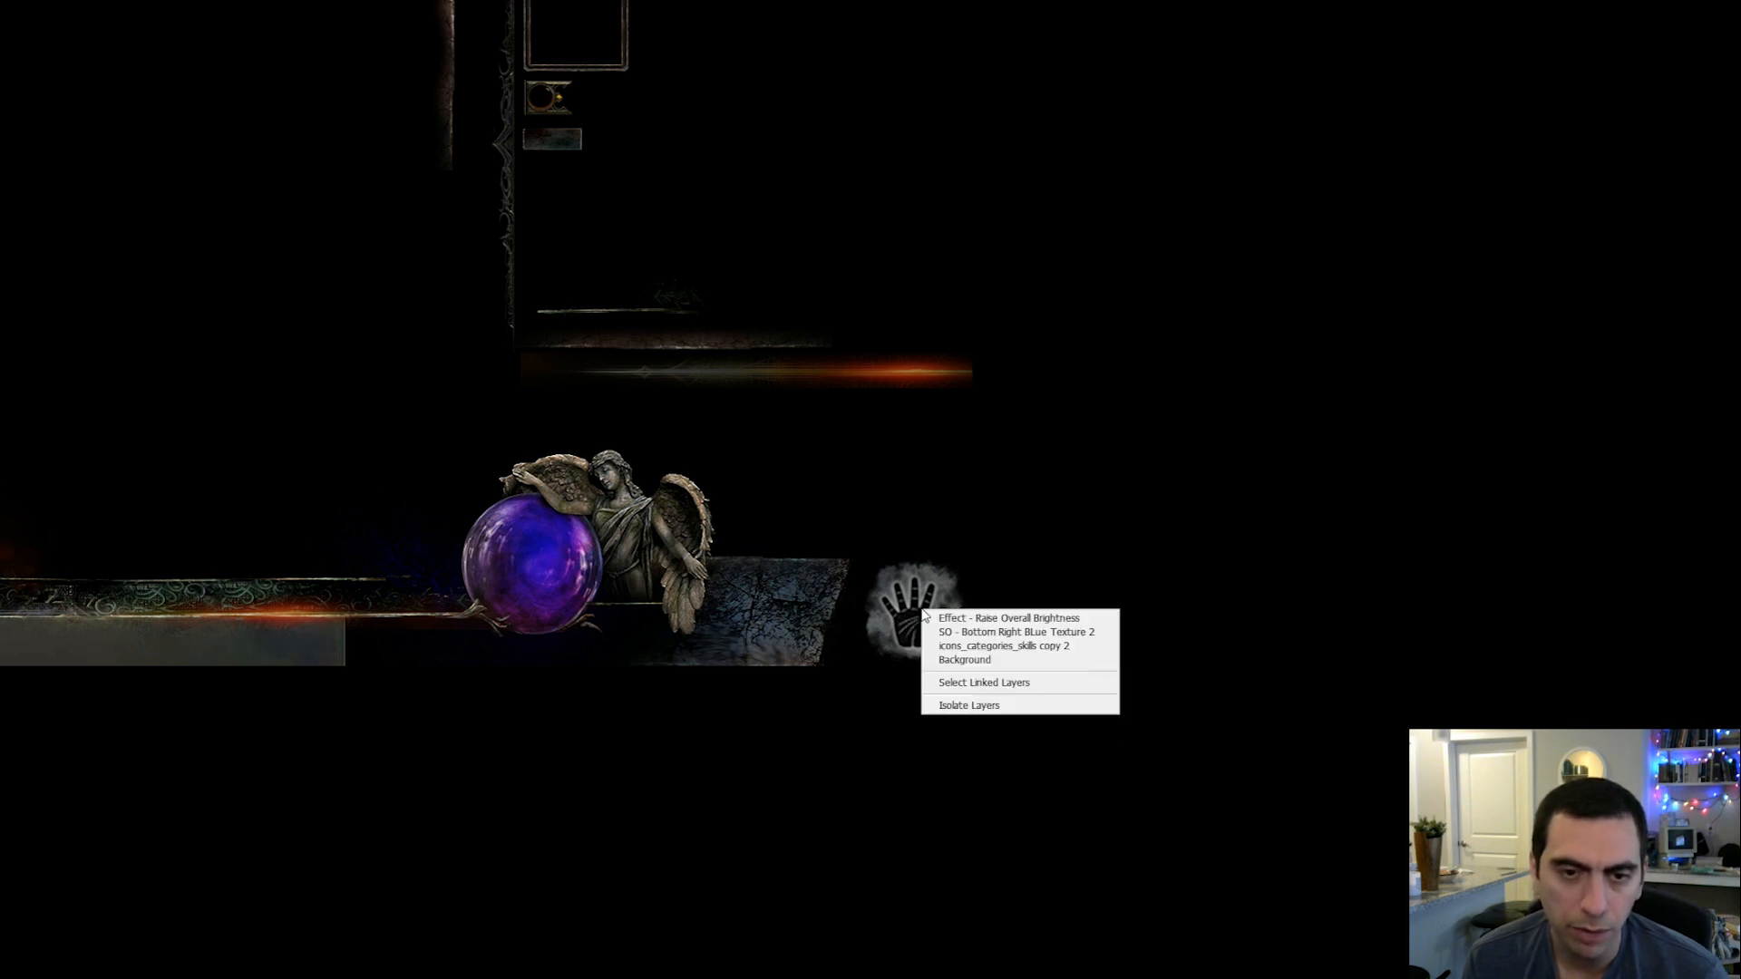
pyautogui.rightClick(905, 595)
pyautogui.click(925, 632)
pyautogui.moveTo(925, 632); pyautogui.dragTo(664, 450)
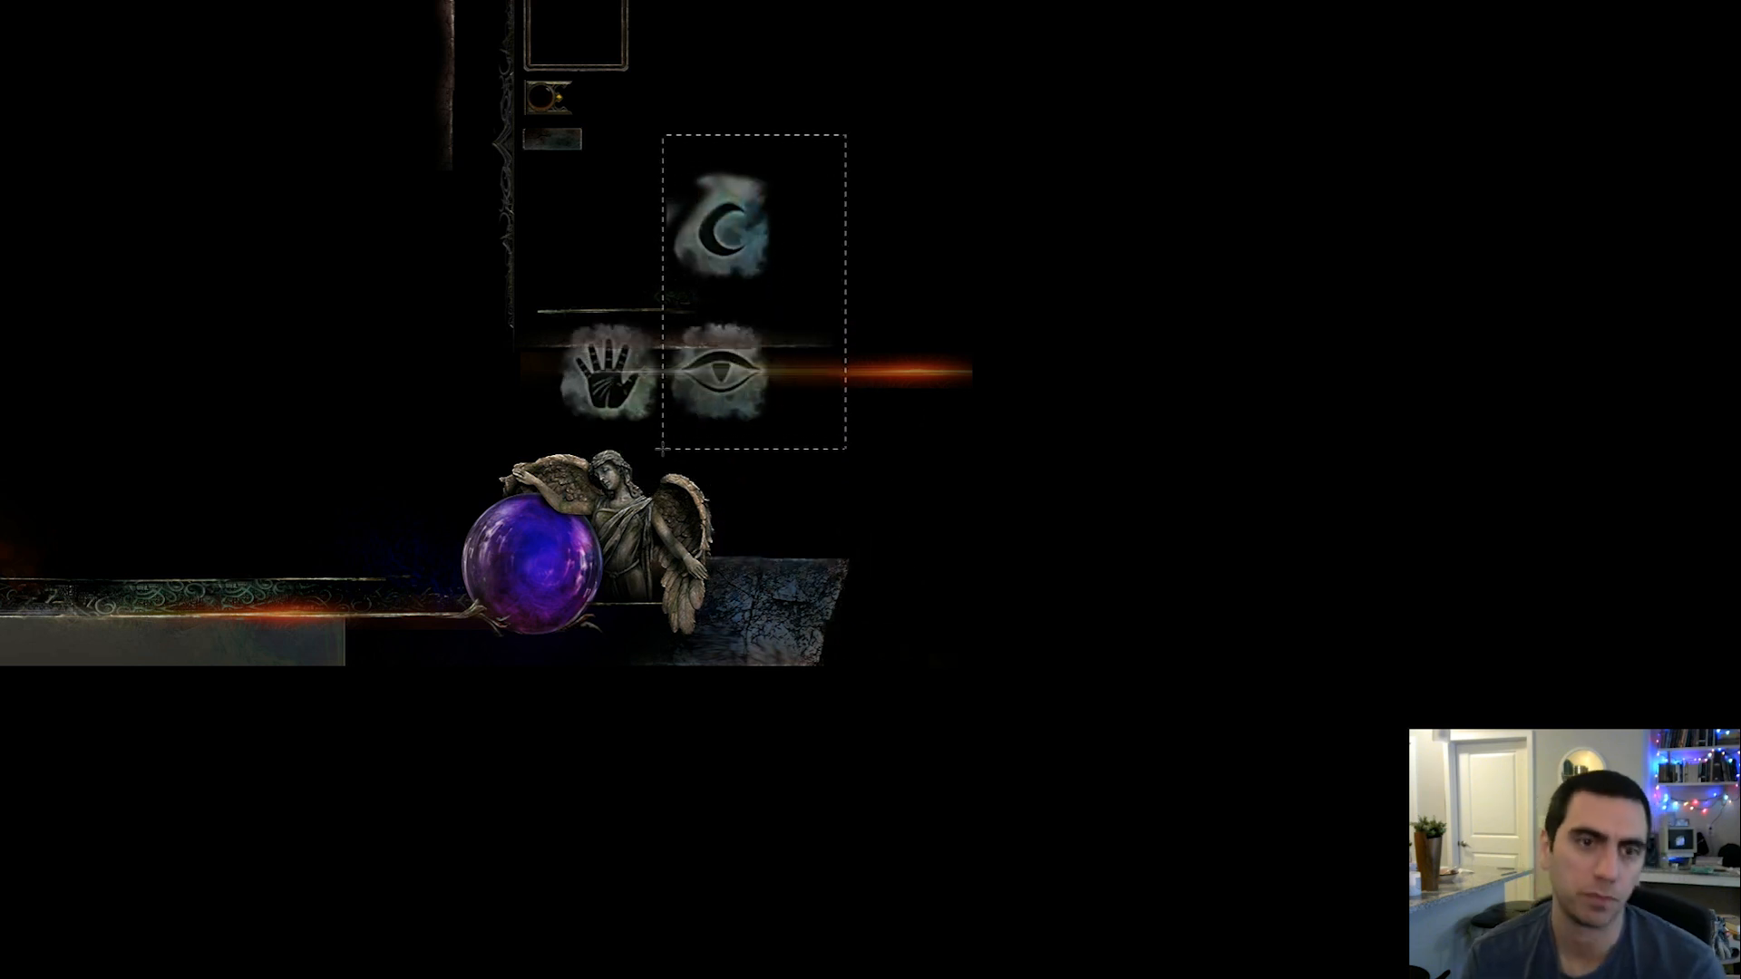
# Clear the selected moon and eye icons on the icons_categories_skills copy 2 layer mask and deselect.
pyautogui.press('f')
pyautogui.press('v')
pyautogui.rightClick(645, 656)
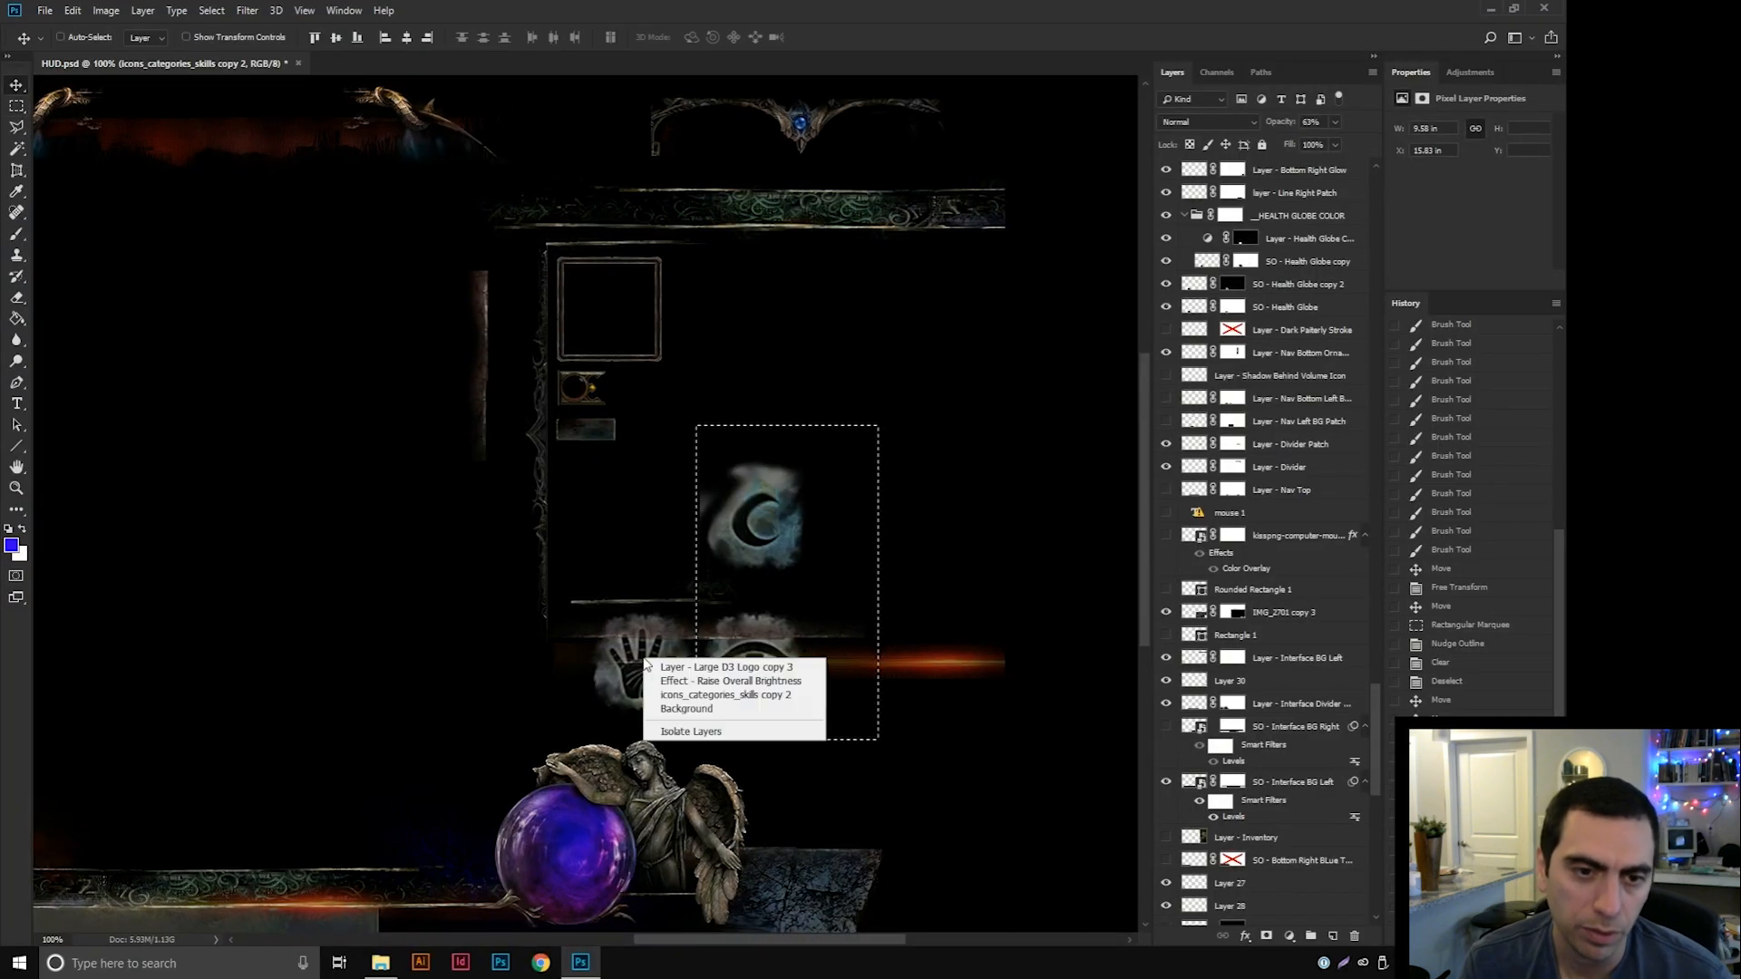
pyautogui.click(691, 699)
pyautogui.click(1232, 914)
pyautogui.press('Delete')
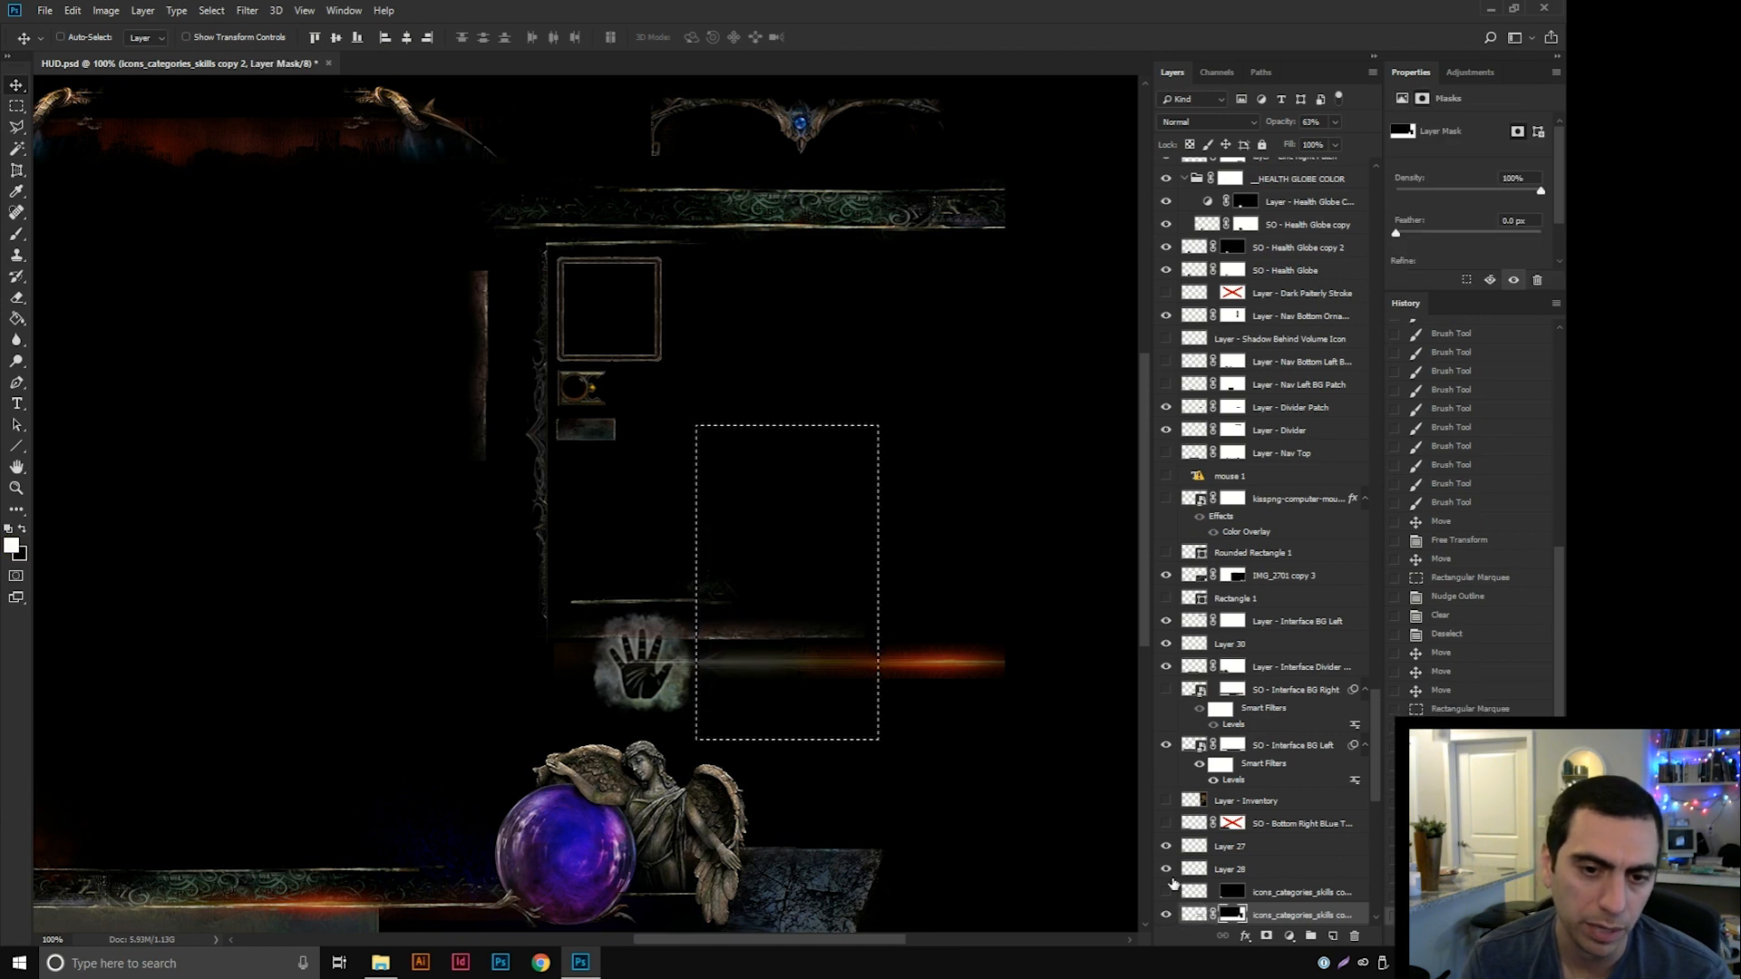
pyautogui.hotkey('ctrl', 'd')
# Move the hand icon back beside the end of the stone panel and hide Layer 30.
pyautogui.moveTo(774, 702); pyautogui.dragTo(971, 533)
pyautogui.moveTo(902, 570); pyautogui.dragTo(979, 715)
pyautogui.rightClick(930, 581)
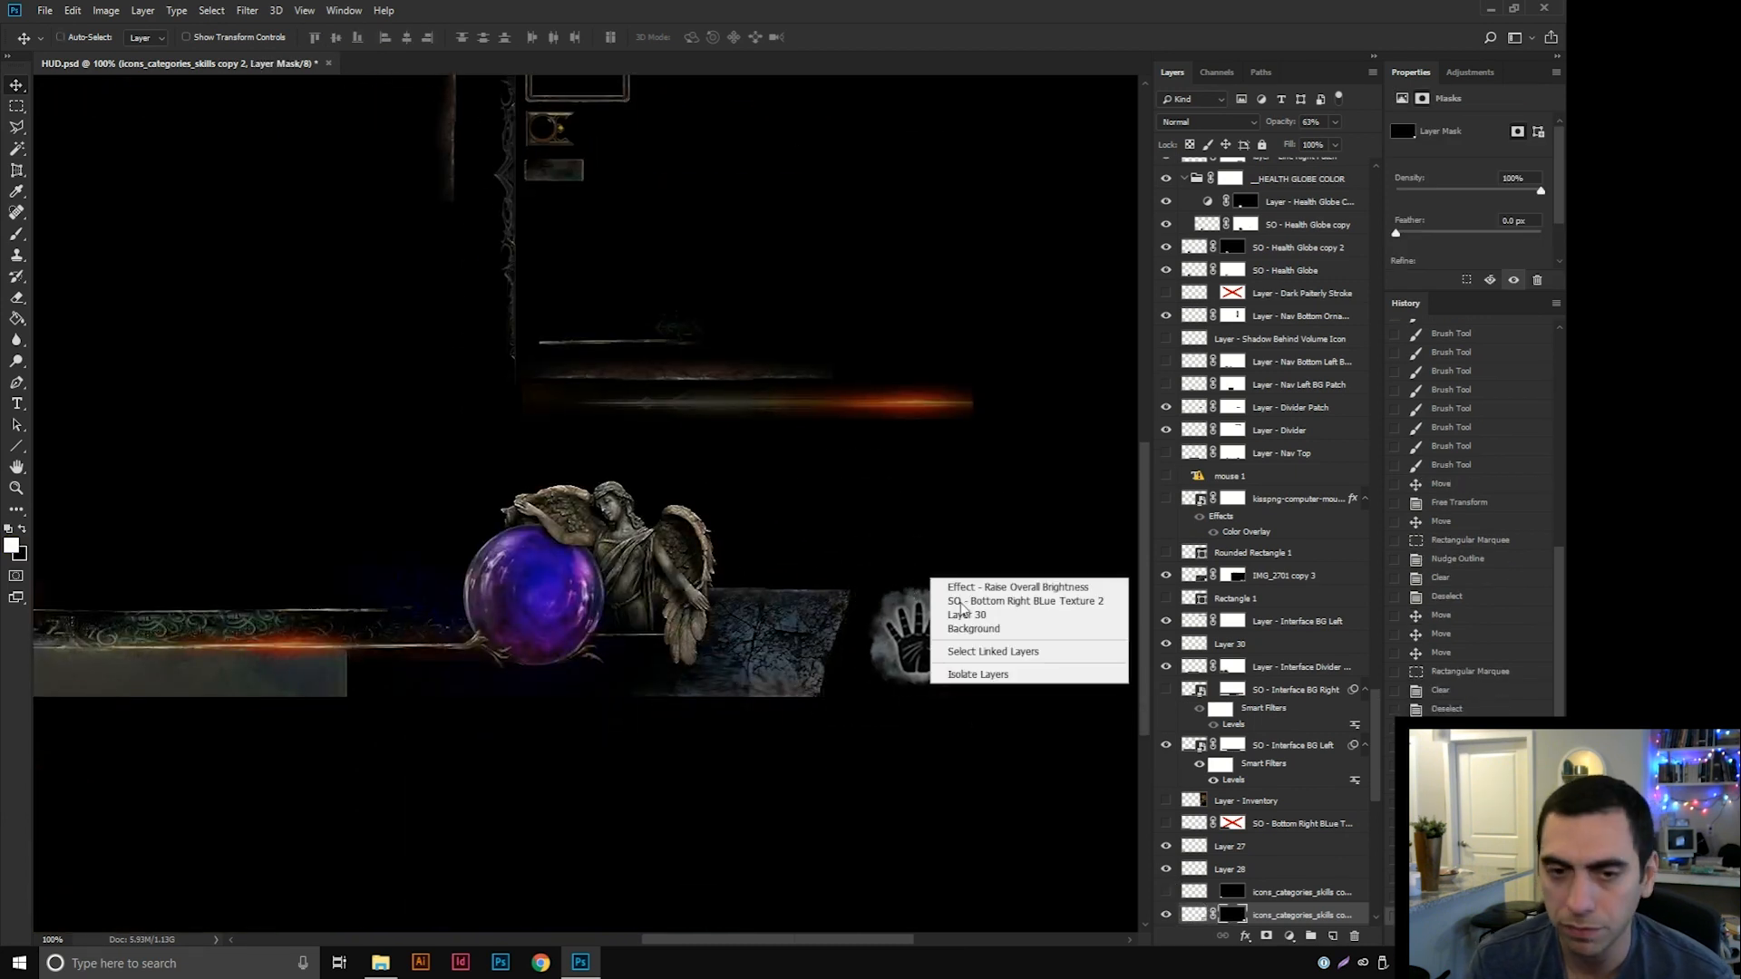
pyautogui.click(963, 612)
# Pick the icons_categories_skills copy 2 layer, nudge the hand icon slightly left and hide the layer.
pyautogui.rightClick(933, 620)
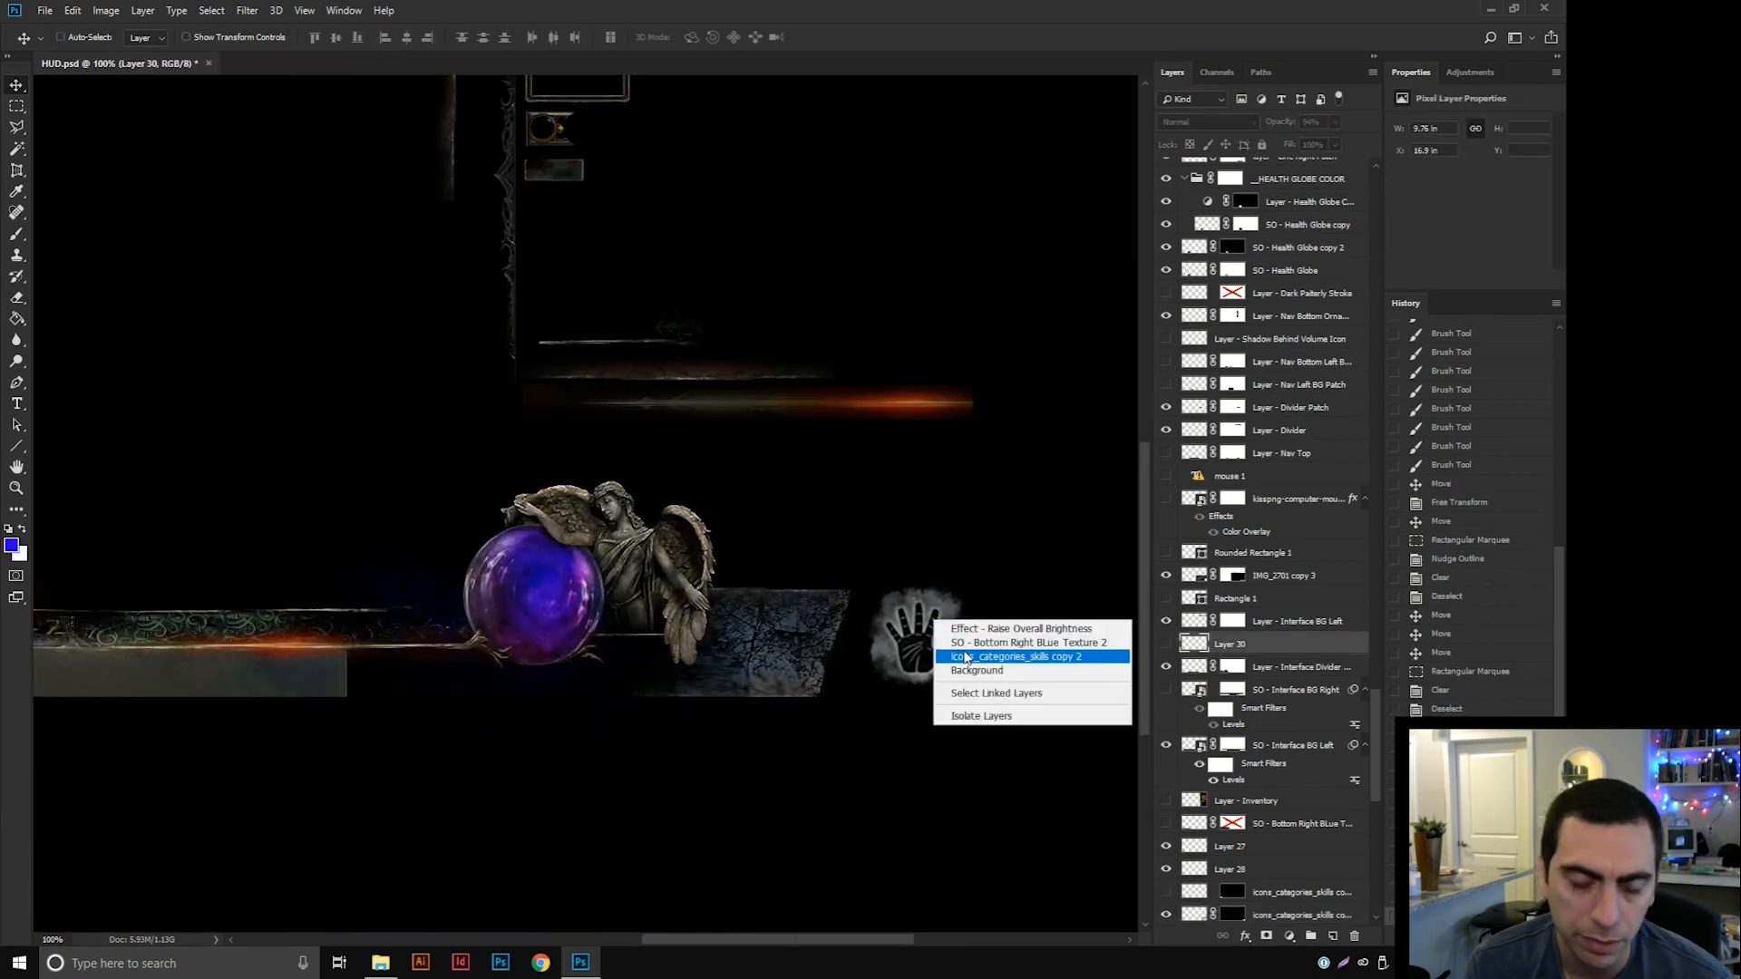
pyautogui.click(963, 658)
pyautogui.moveTo(882, 650); pyautogui.dragTo(869, 656)
pyautogui.hotkey('ctrl', '-')
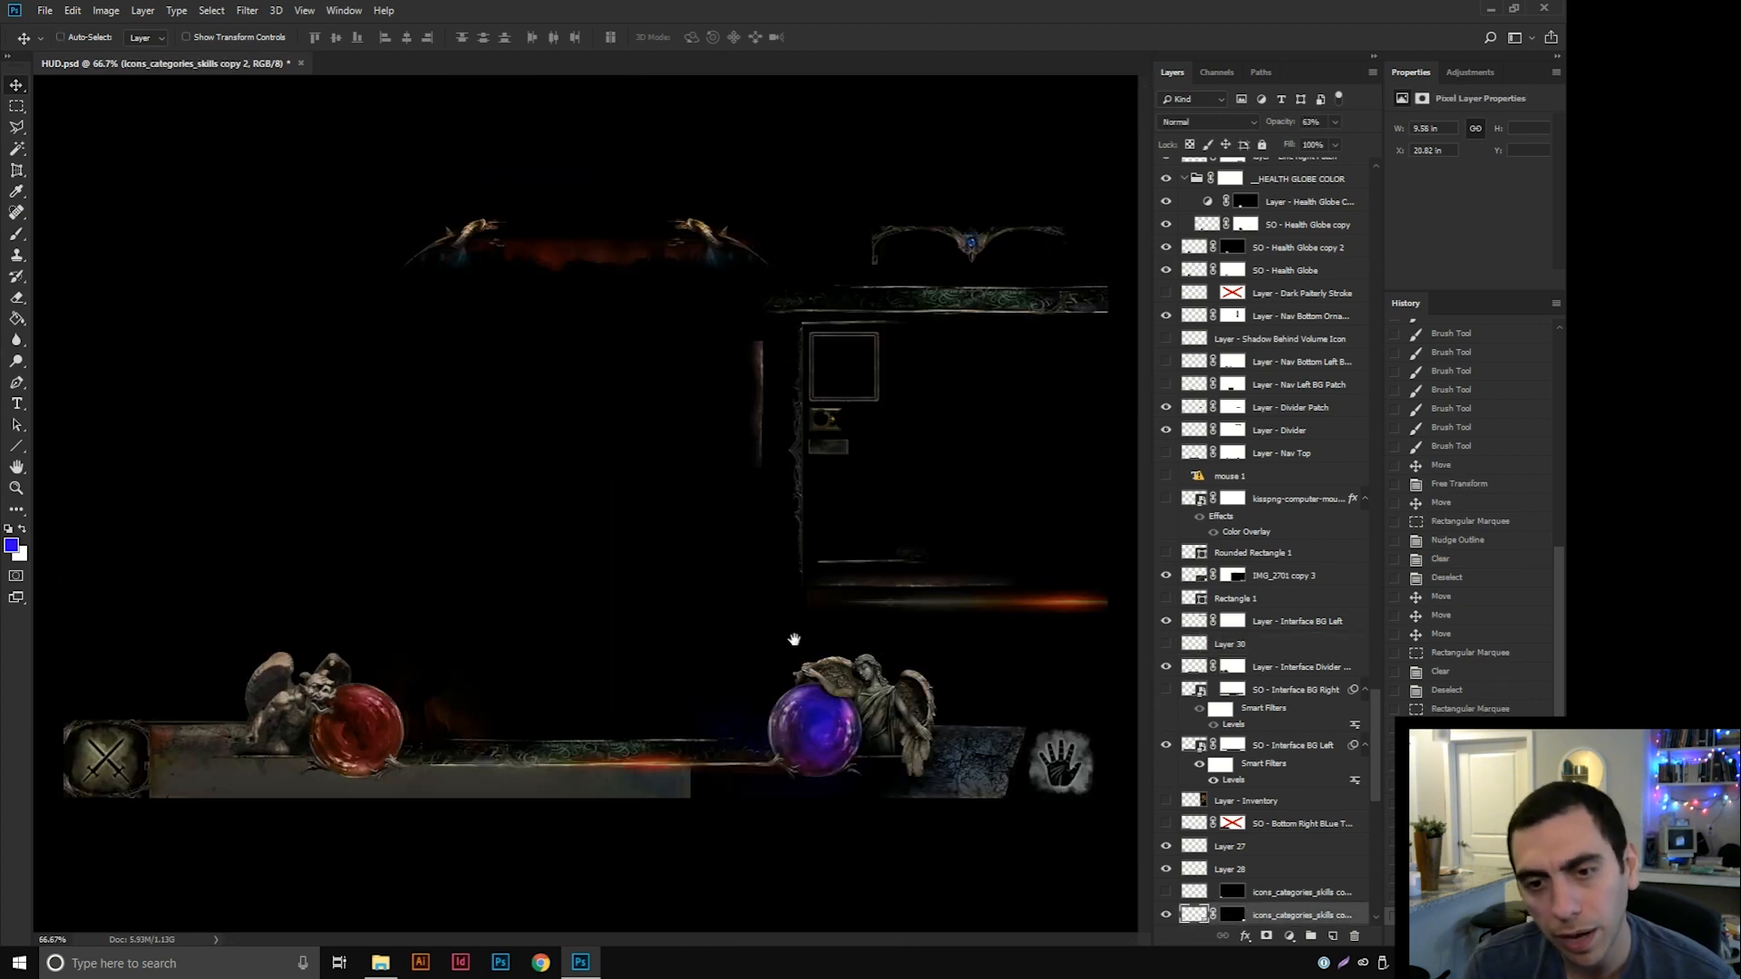
pyautogui.click(1169, 915)
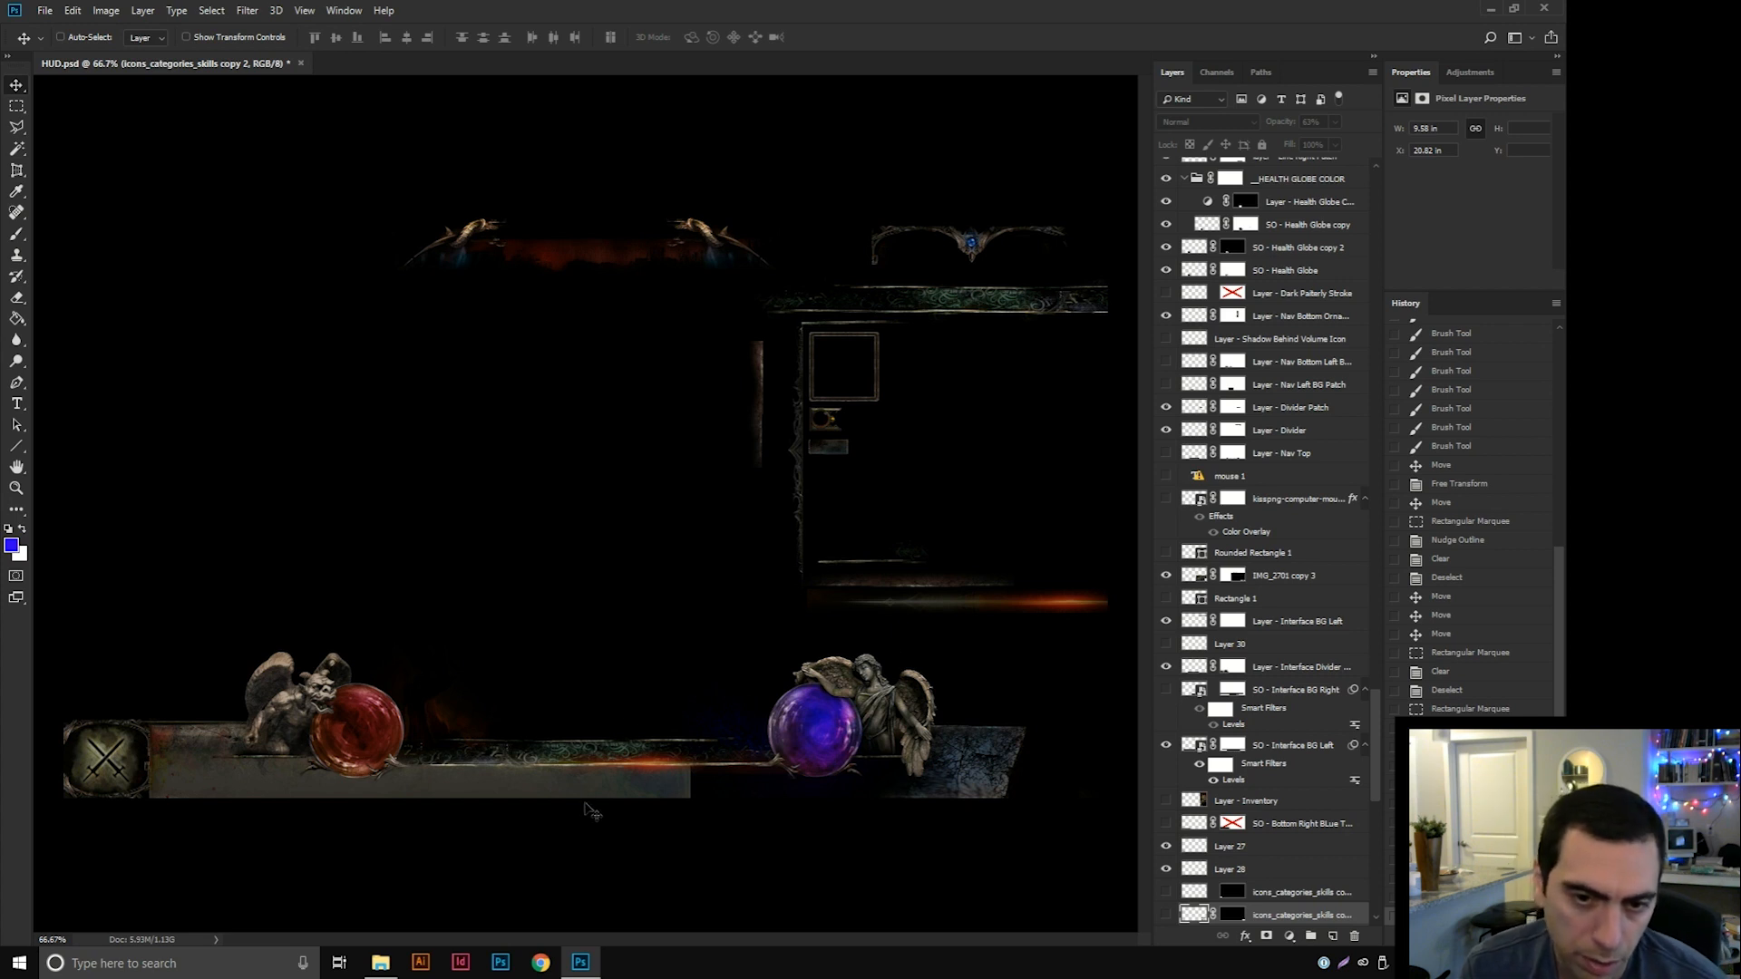
# Try to move the Layer - Interface Divider Right ornament from the bottom bar toward the mana globe.
pyautogui.rightClick(642, 766)
pyautogui.click(671, 772)
pyautogui.moveTo(703, 759); pyautogui.dragTo(790, 736)
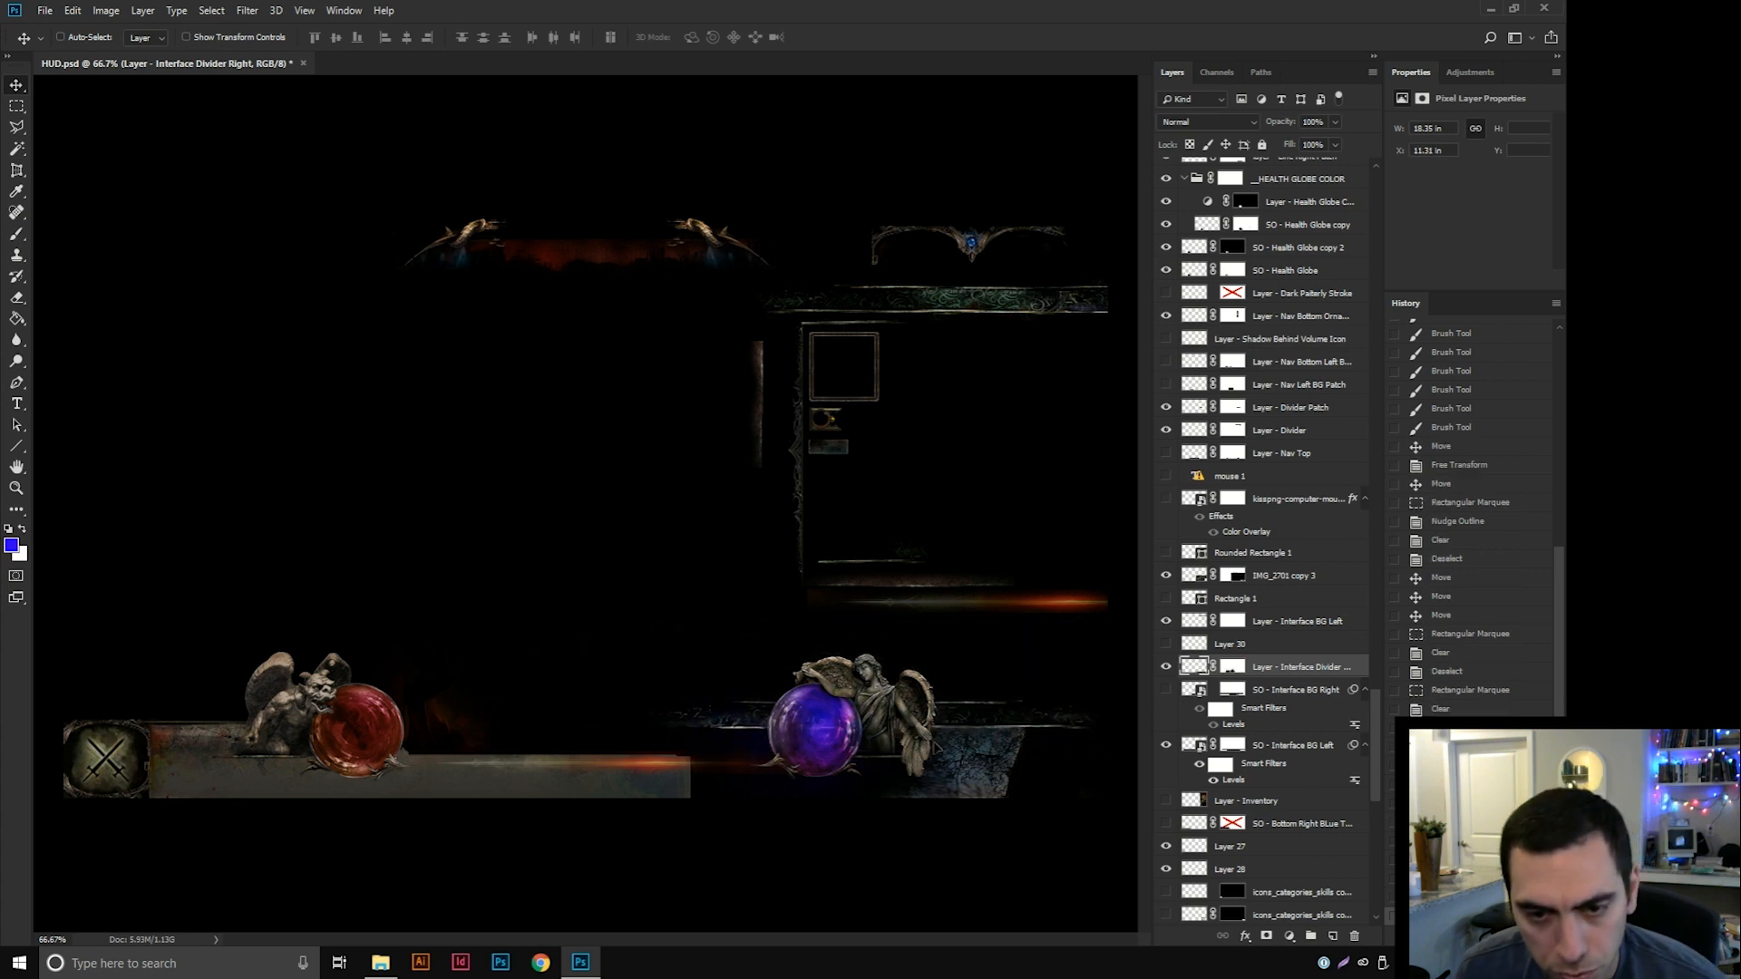
pyautogui.hotkey('ctrl', 'z')
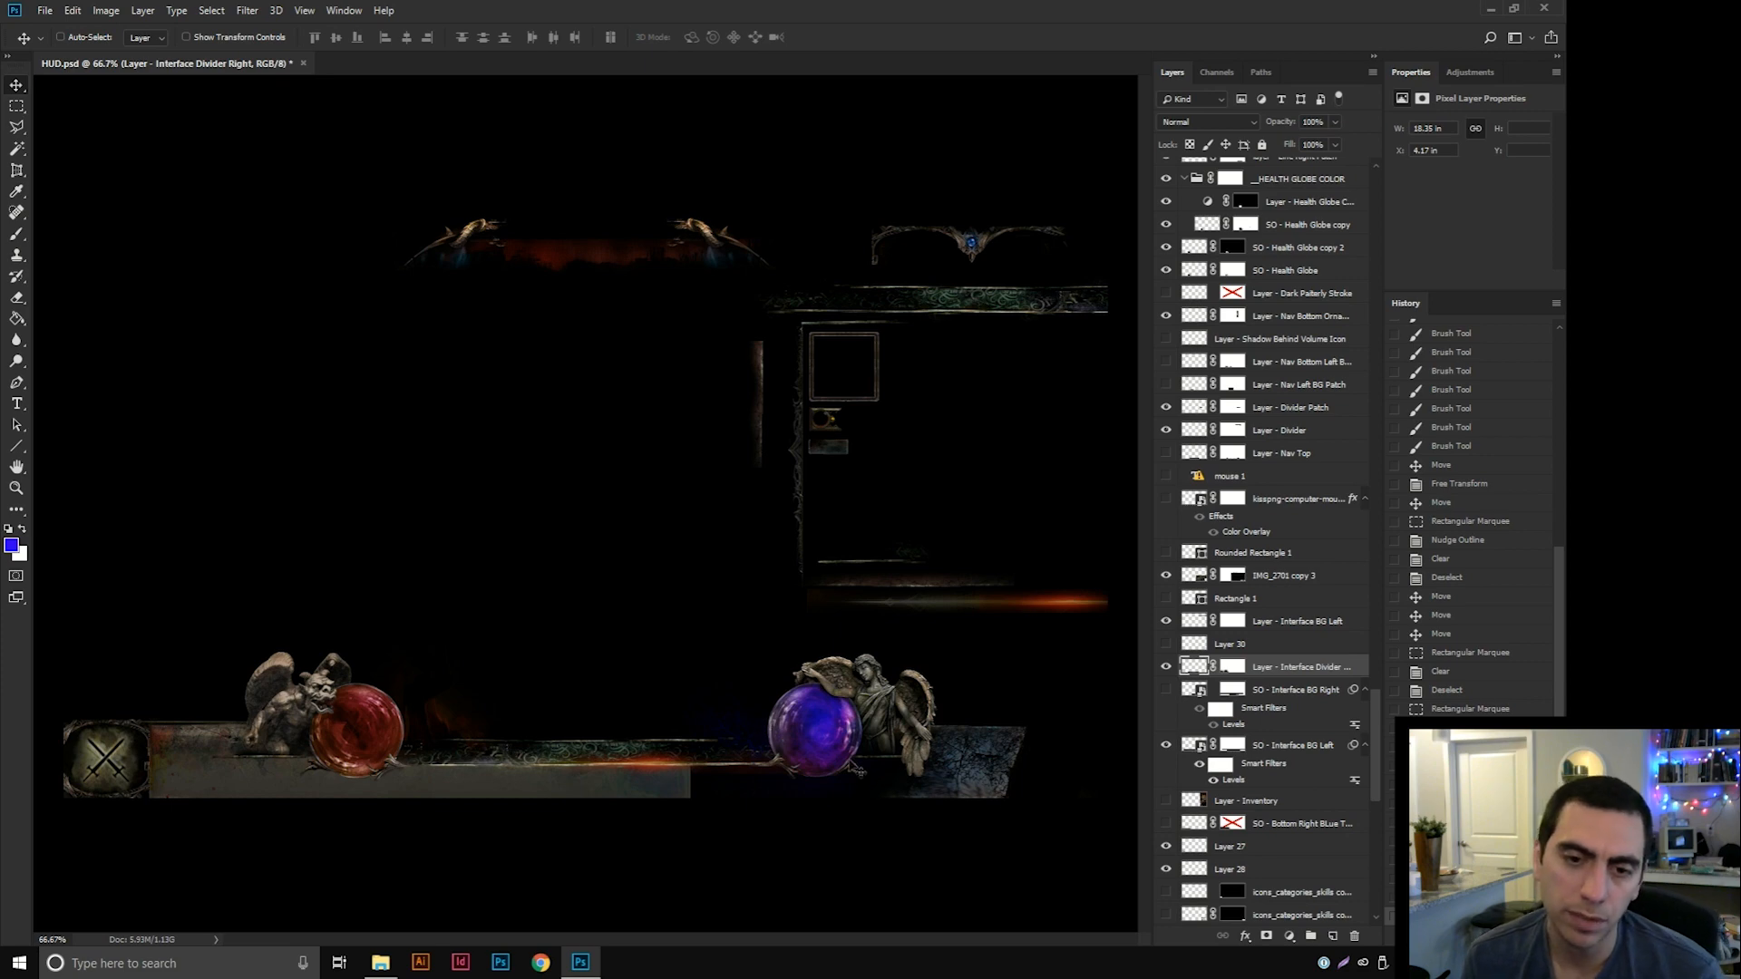
pyautogui.hotkey('ctrl', '+')
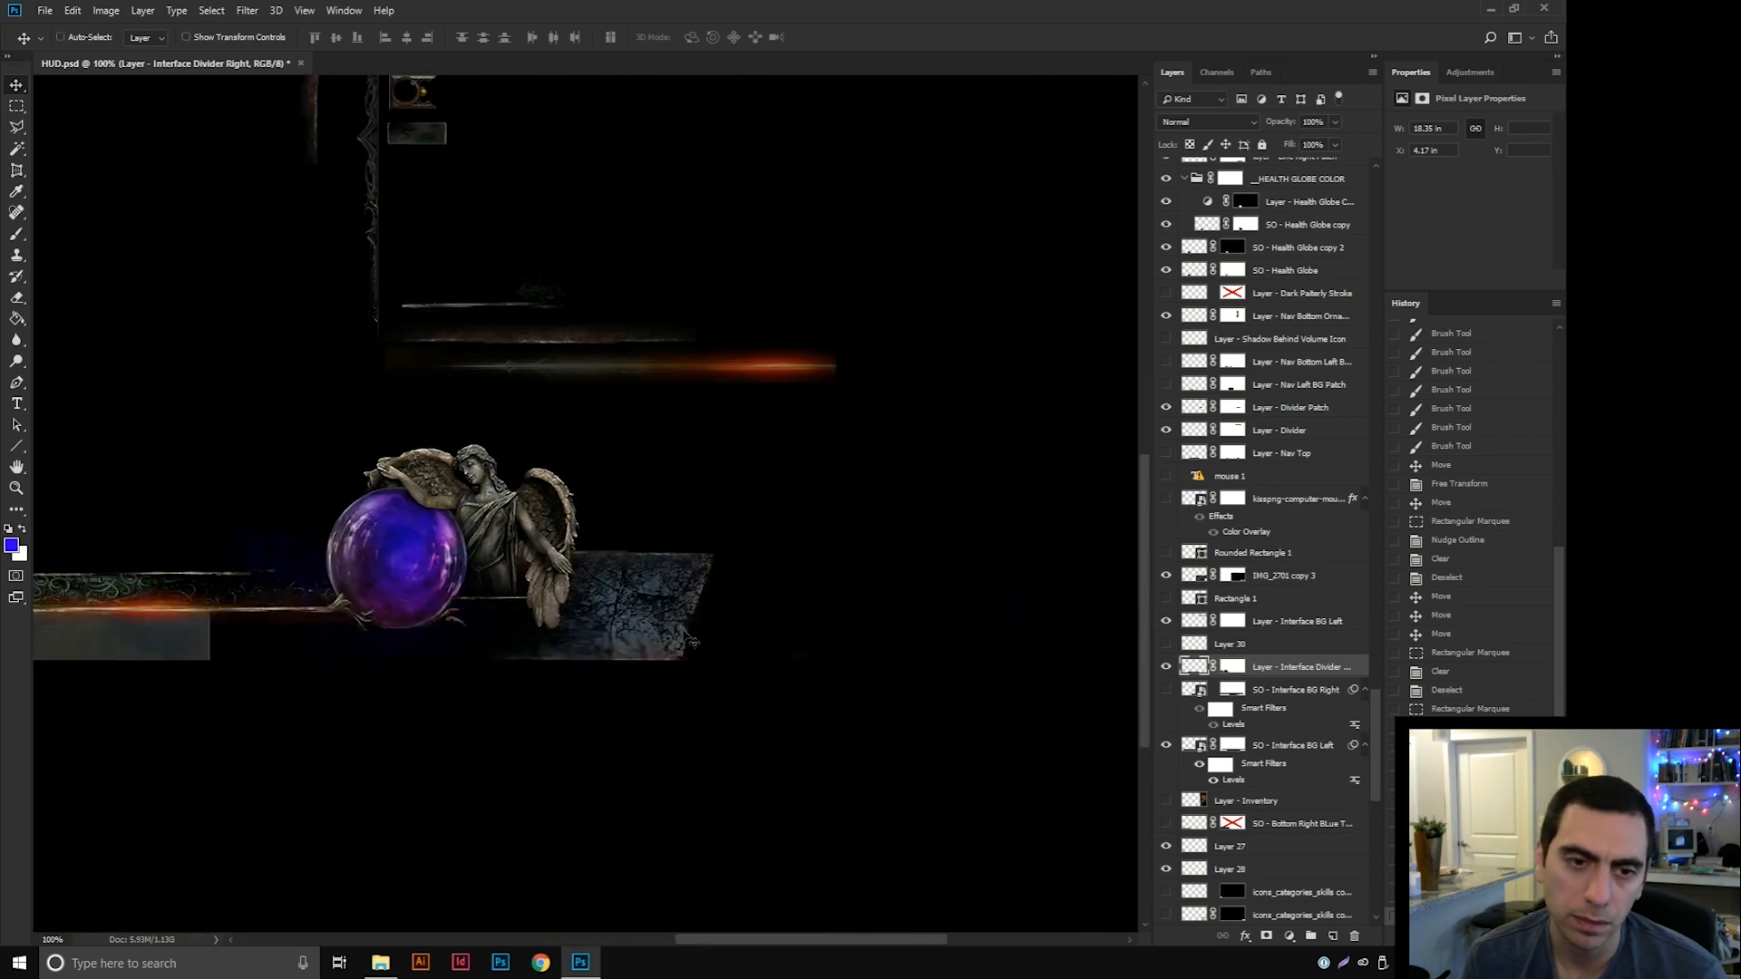
pyautogui.hscroll(-10, 712, 590)
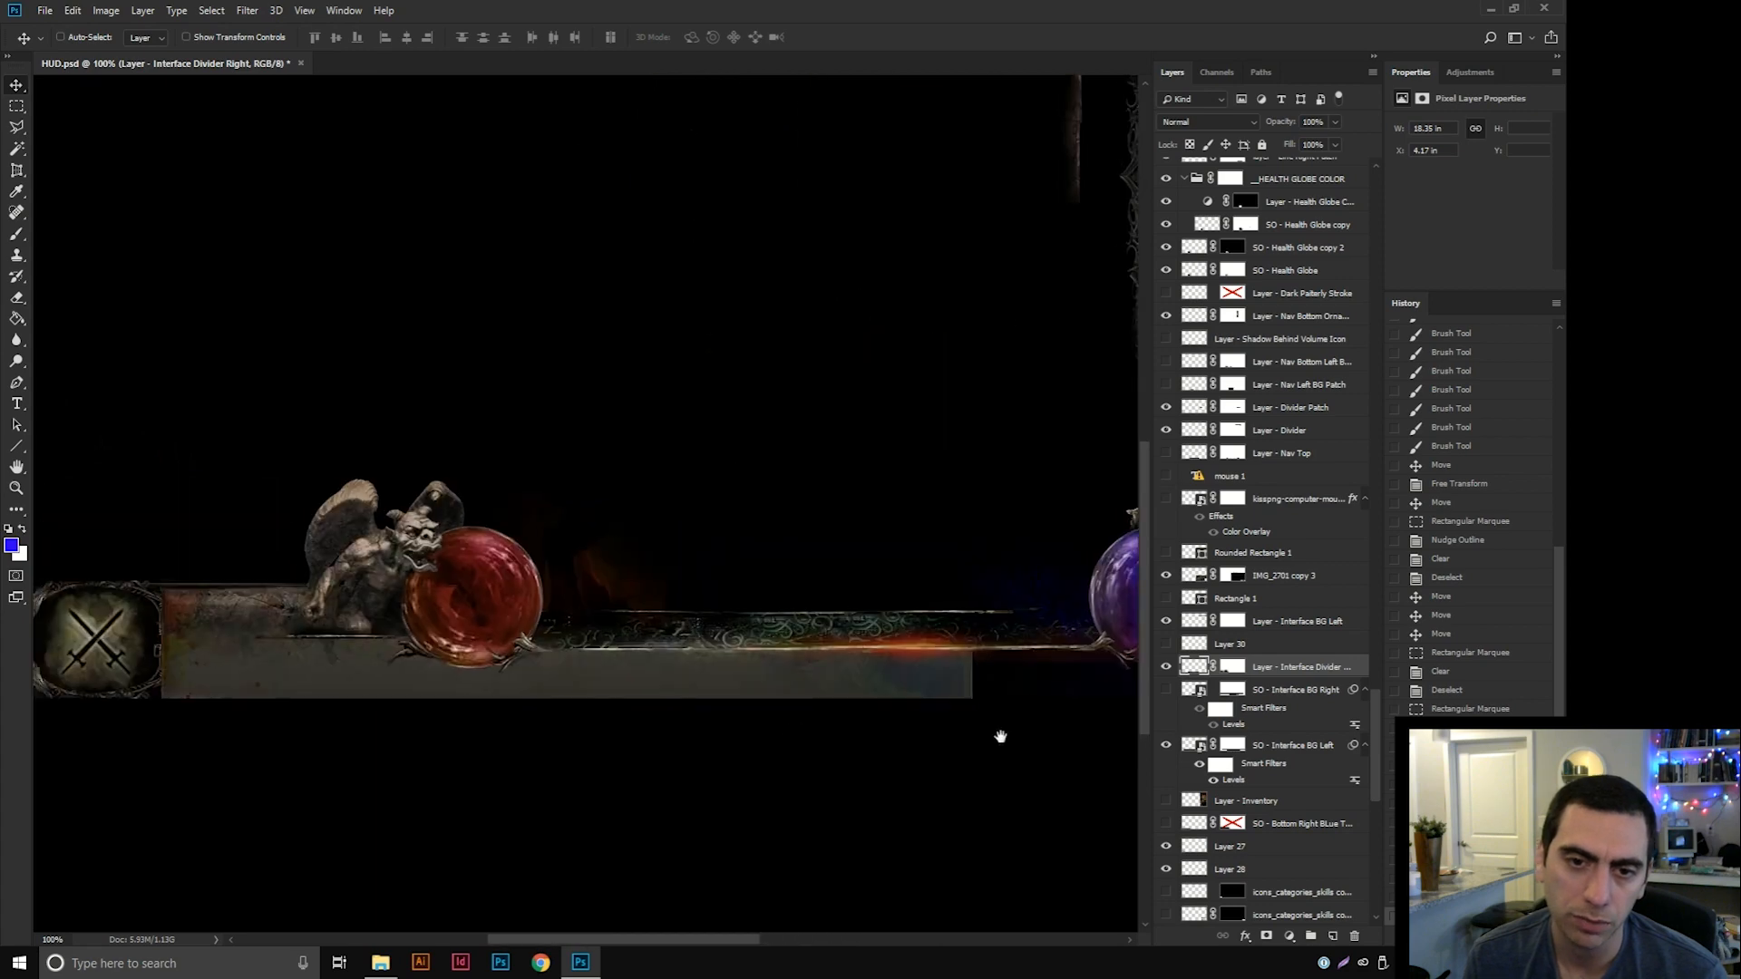
pyautogui.moveTo(976, 686); pyautogui.dragTo(454, 698)
pyautogui.hotkey('ctrl', '-')
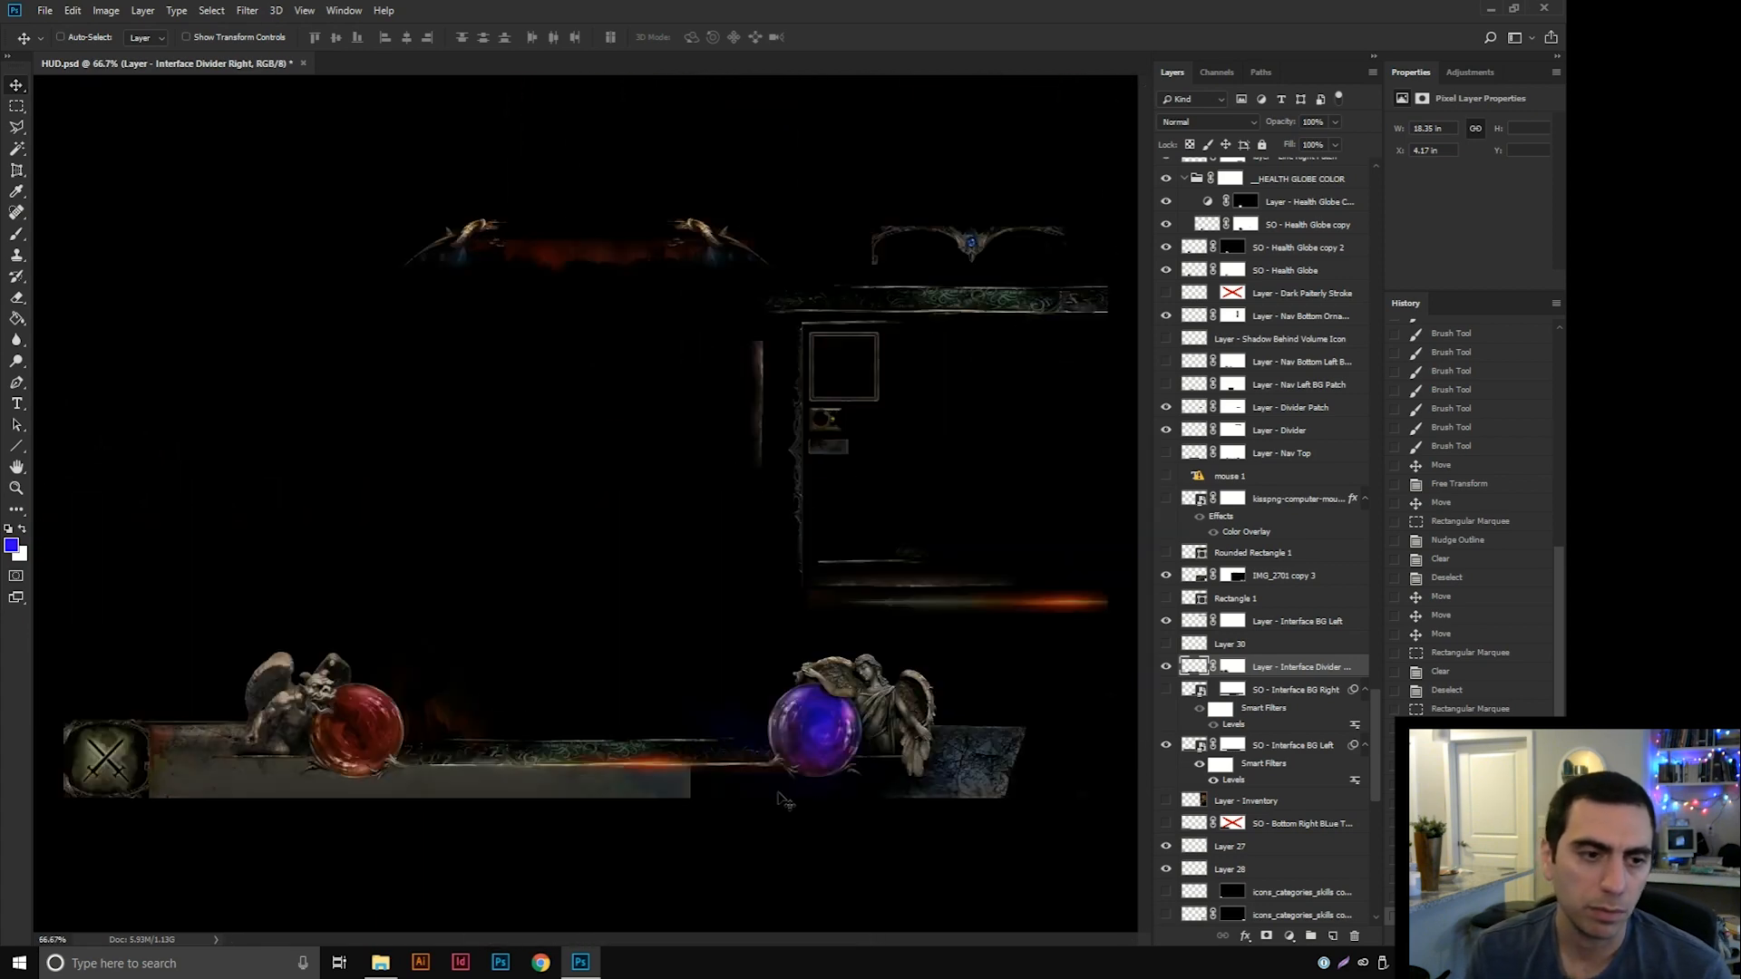
# Pick the SO - Interface BG Left layer behind the bottom bar and hide it.
pyautogui.rightClick(602, 785)
pyautogui.click(649, 823)
pyautogui.moveTo(647, 806); pyautogui.dragTo(604, 625)
pyautogui.hotkey('ctrl', 'z')
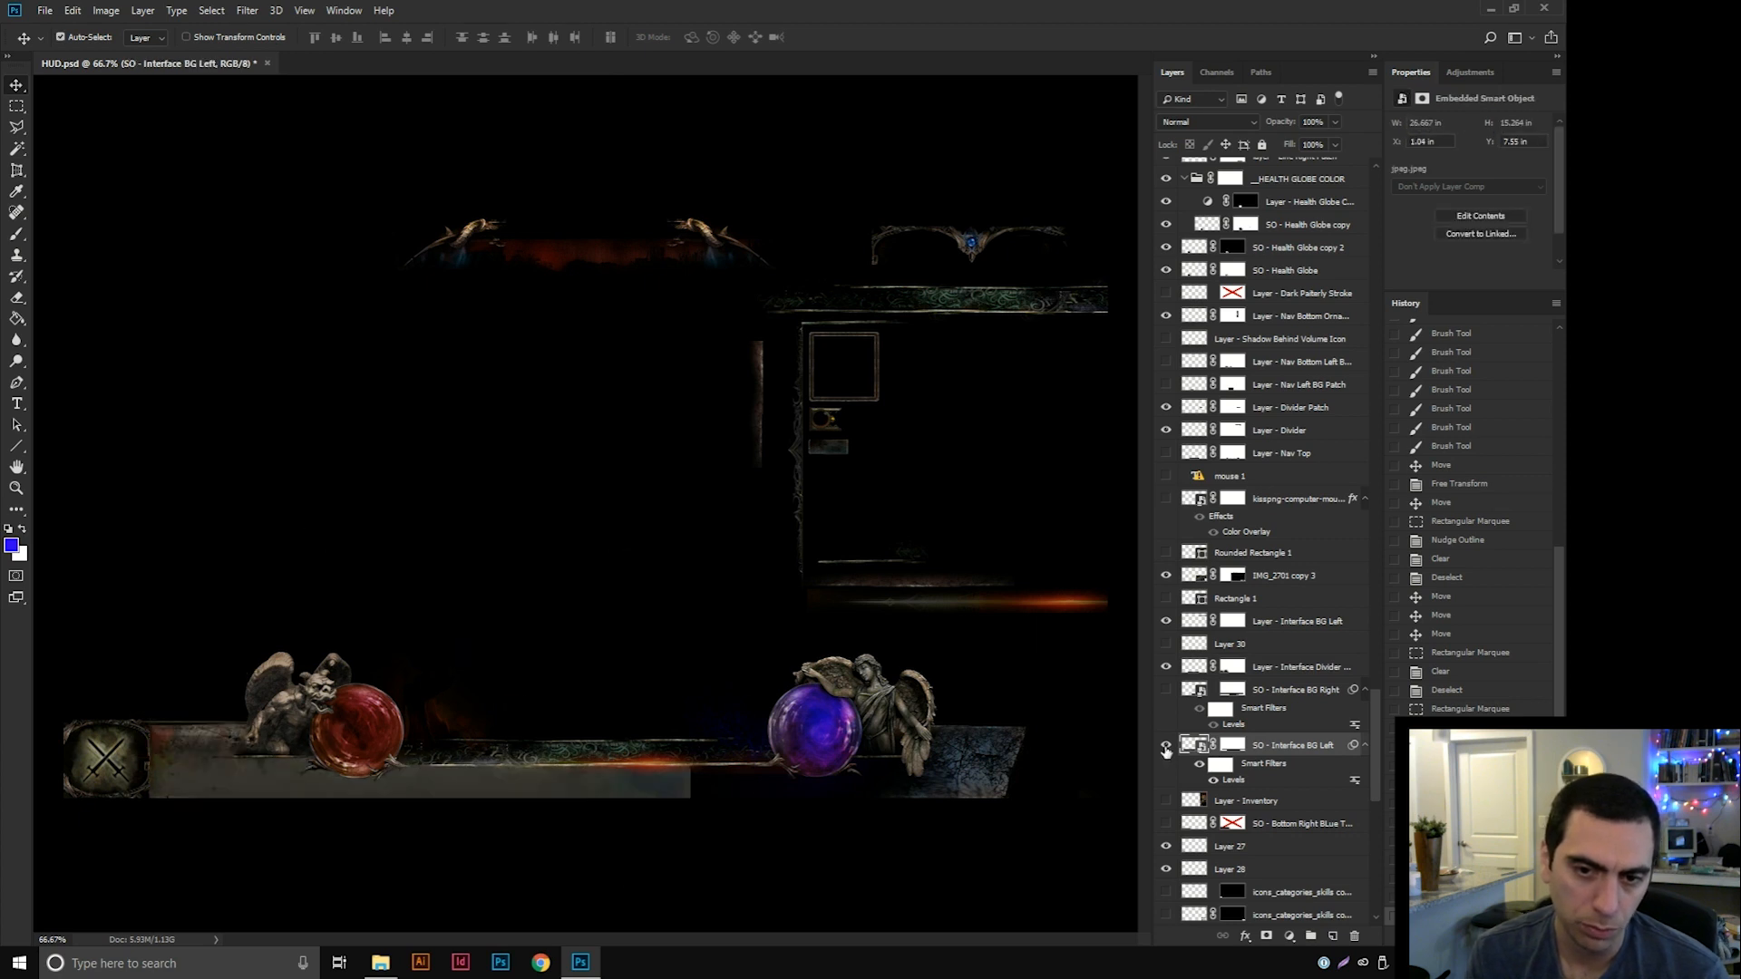
pyautogui.hotkey('ctrl', 'shift', 'z')
pyautogui.hotkey('ctrl', 'z')
pyautogui.click(1166, 746)
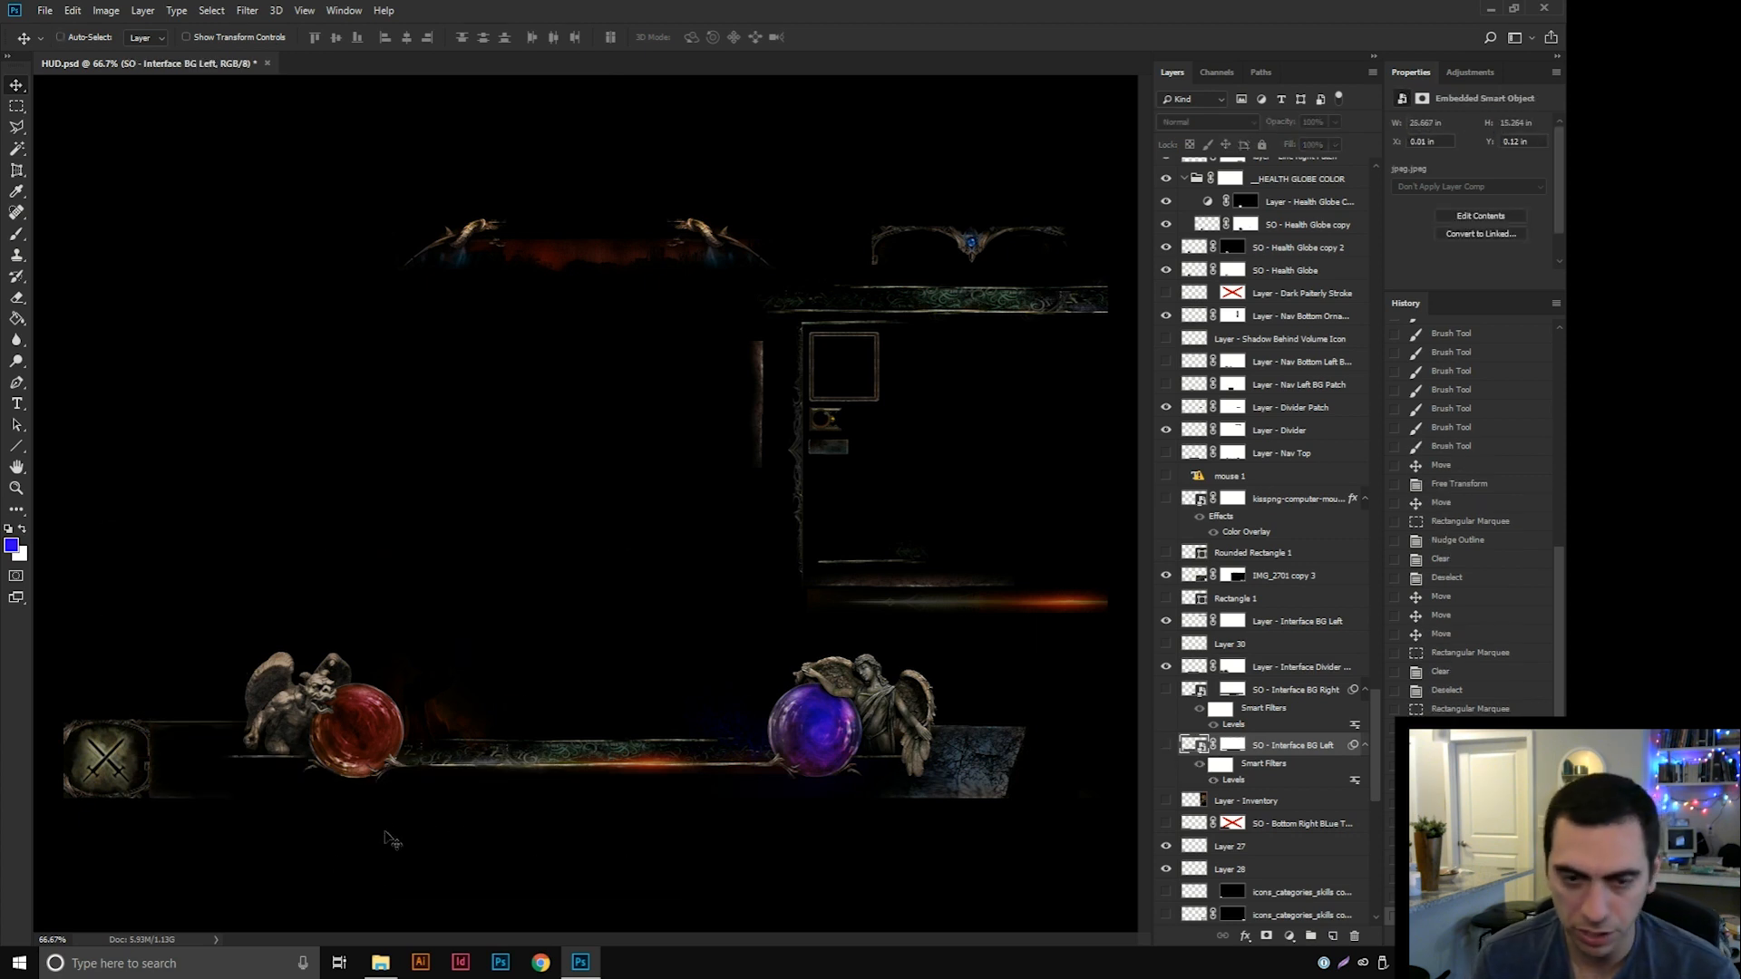
# Move the Layer - Large D3 Logo copy 3 glow from below the inventory frame onto the upper edge of the stone panel.
pyautogui.rightClick(647, 758)
pyautogui.press('Escape')
pyautogui.rightClick(1068, 600)
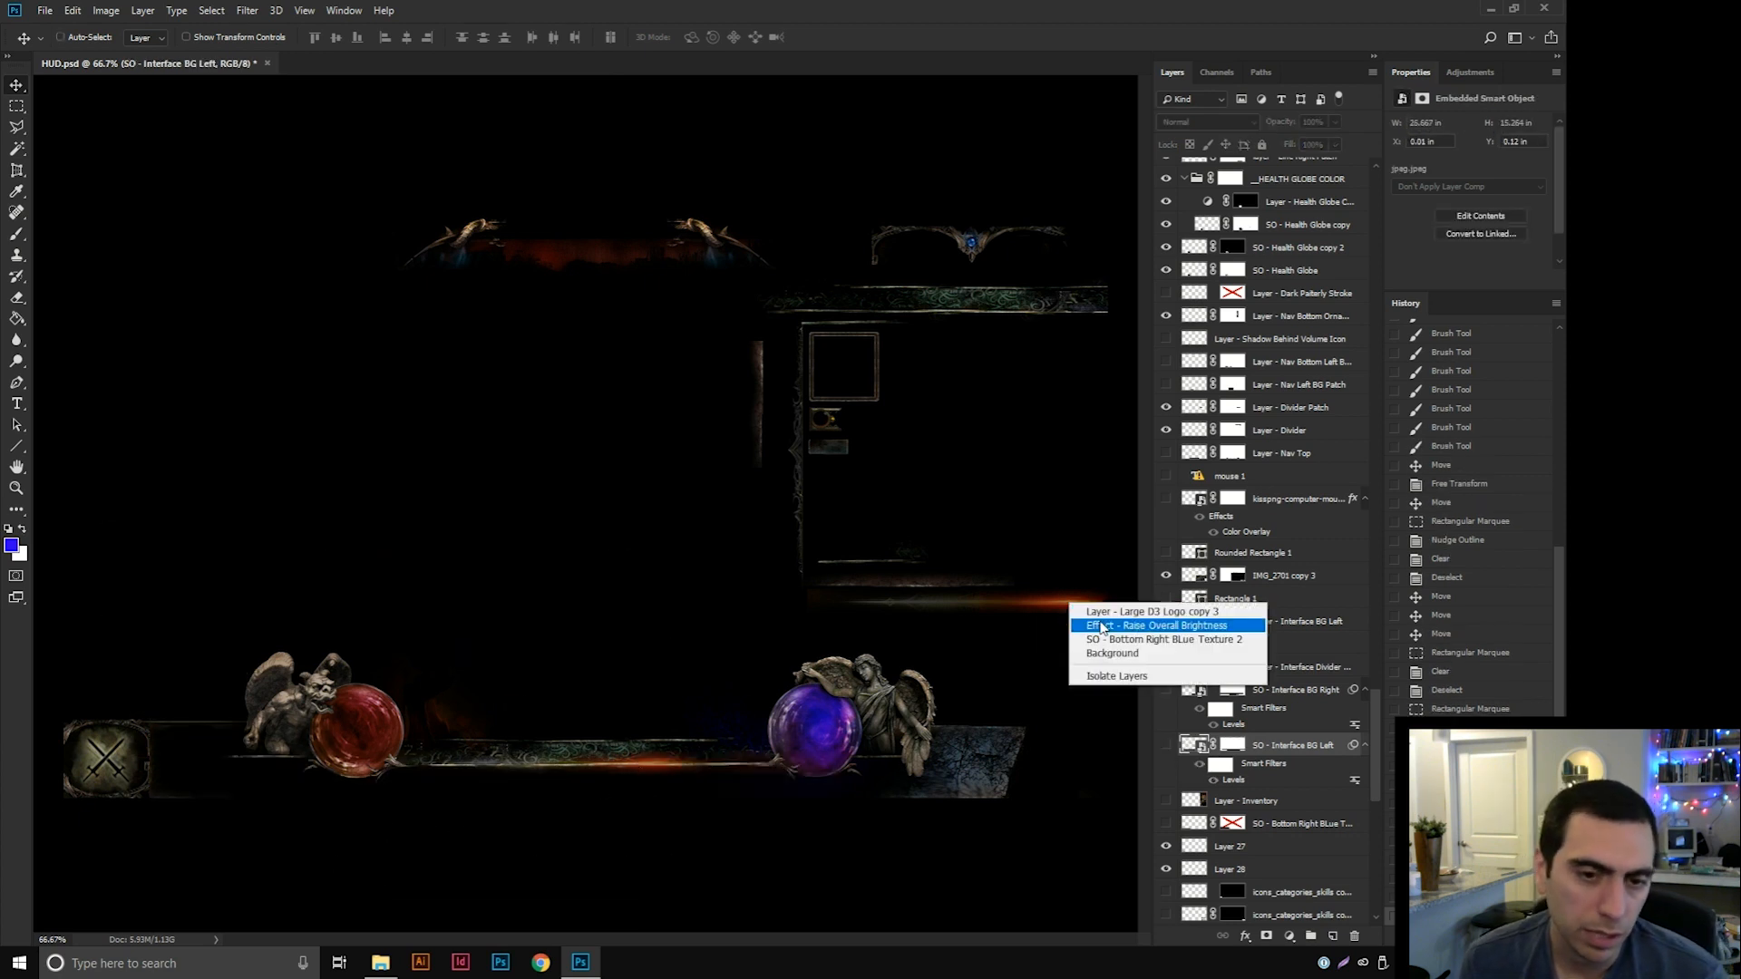
pyautogui.click(1088, 610)
pyautogui.moveTo(1068, 629)
pyautogui.mouseDown()
pyautogui.moveTo(849, 756)
pyautogui.moveTo(896, 757)
pyautogui.mouseUp()
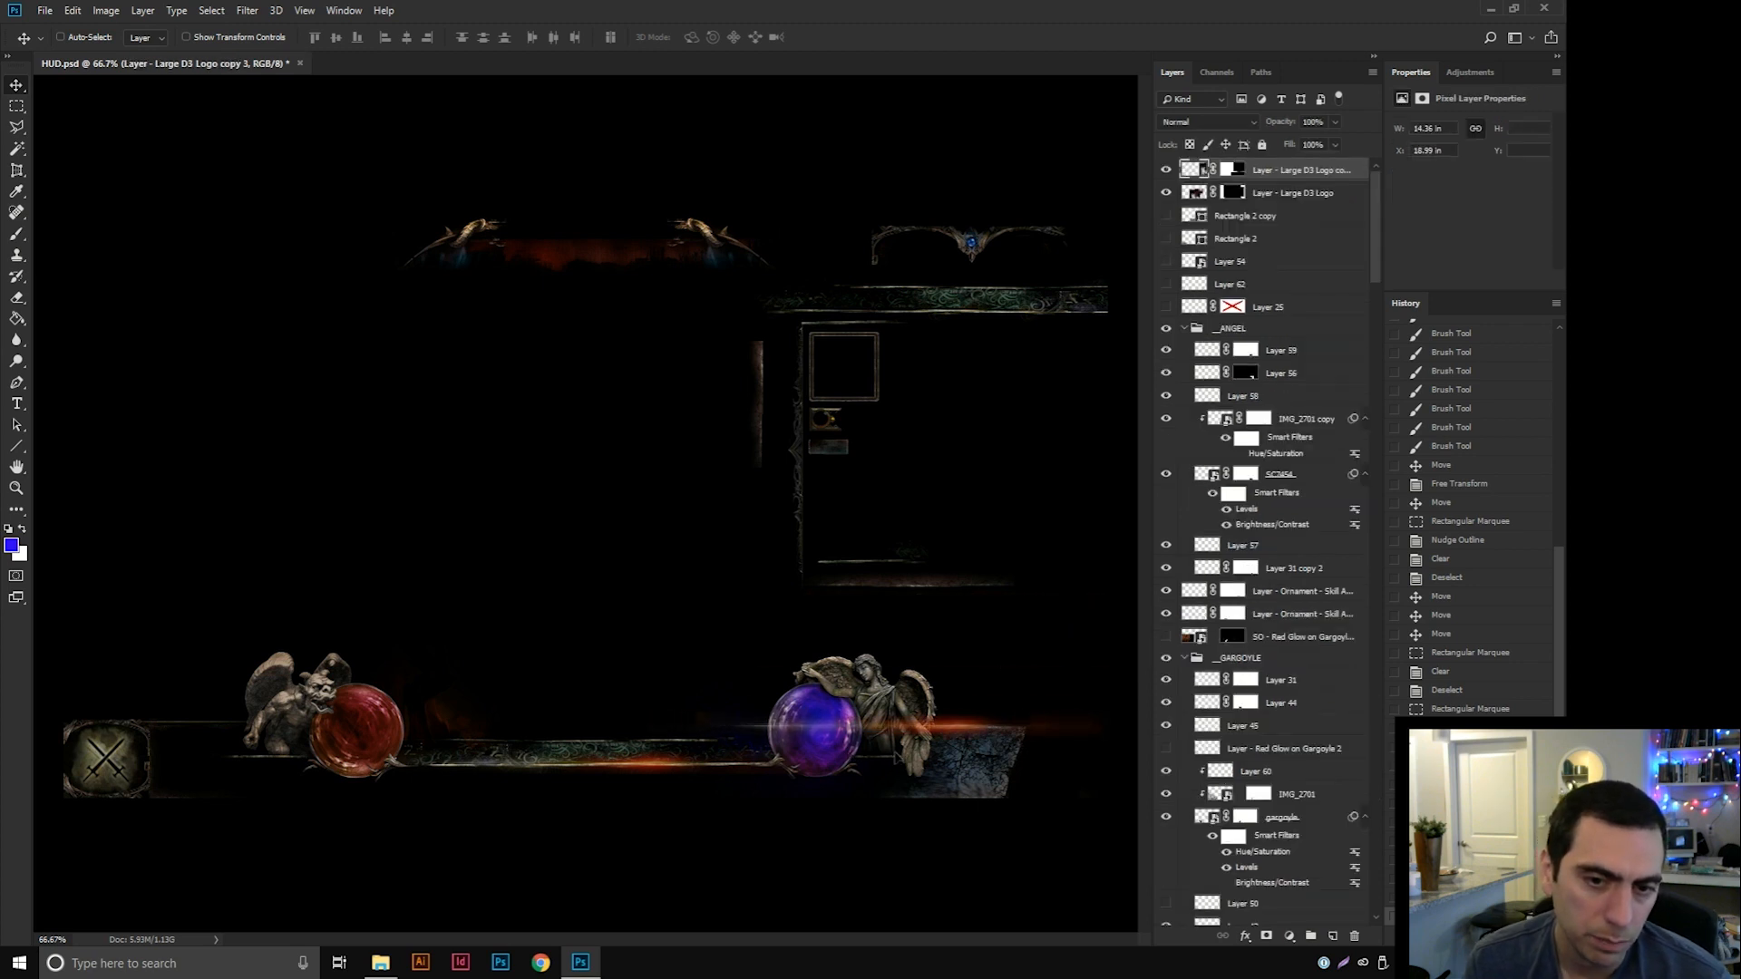
# Locate the IMG_2701 copy 3 stone layer and restack Layer - Large D3 Logo copy 3 directly above it.
pyautogui.rightClick(950, 767)
pyautogui.click(997, 827)
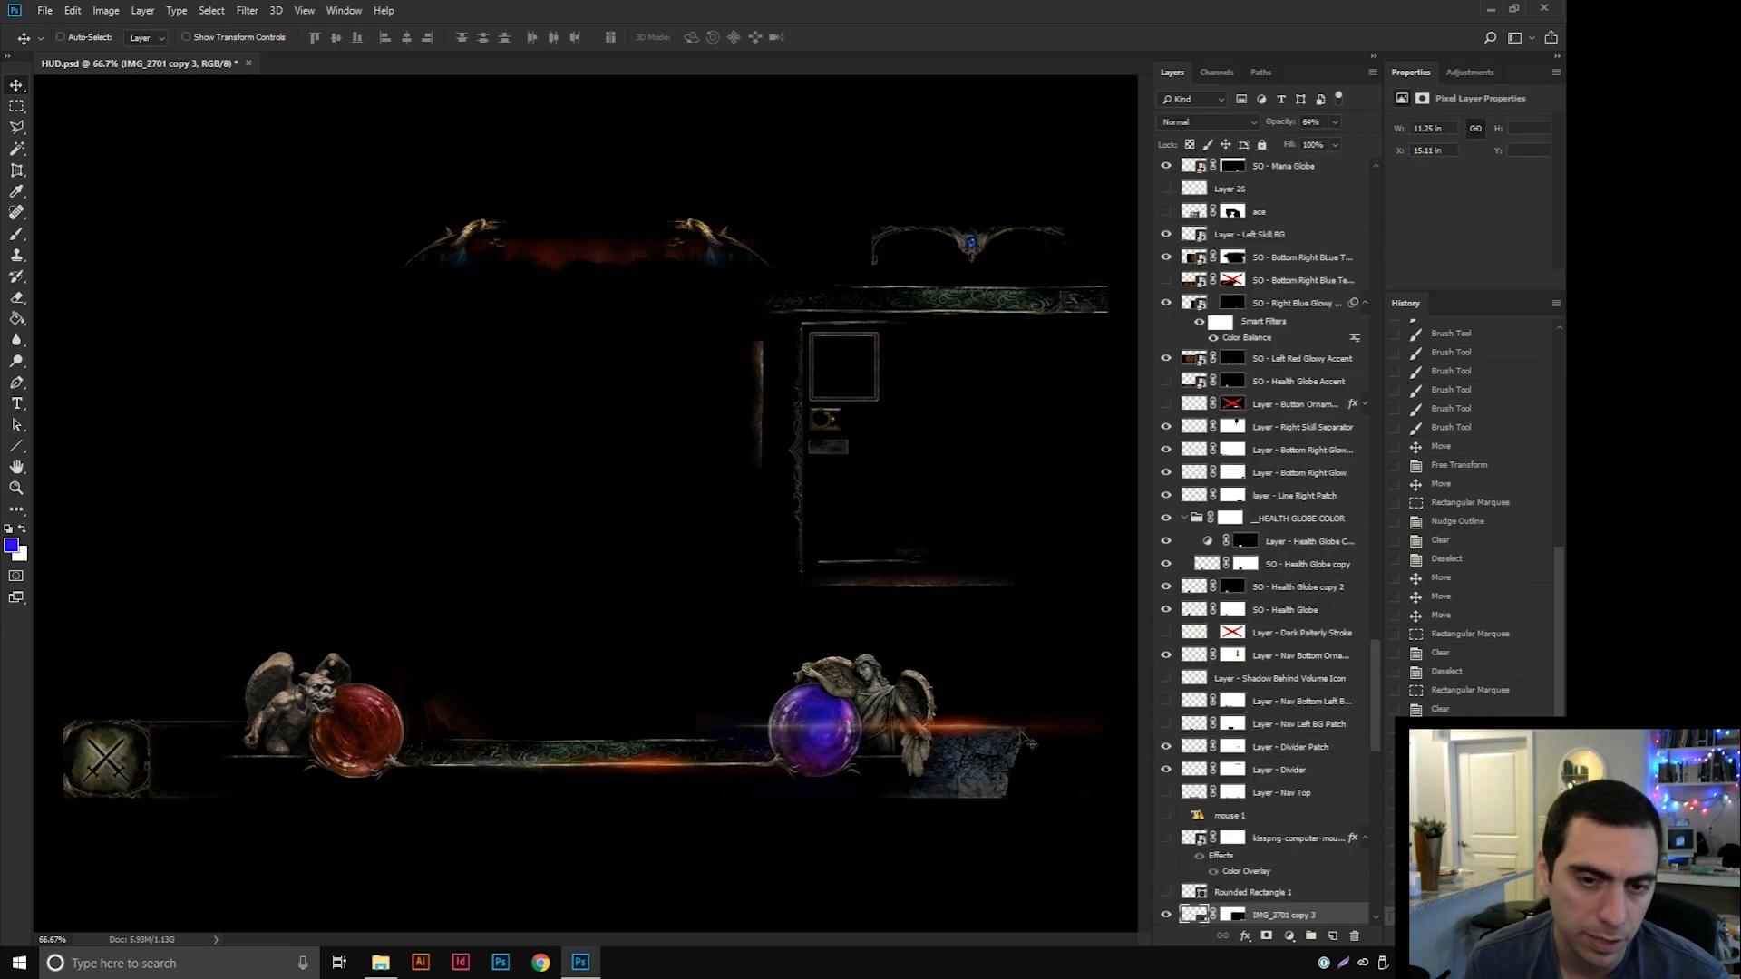
pyautogui.scroll(5, 1379, 709)
pyautogui.scroll(10, 1378, 709)
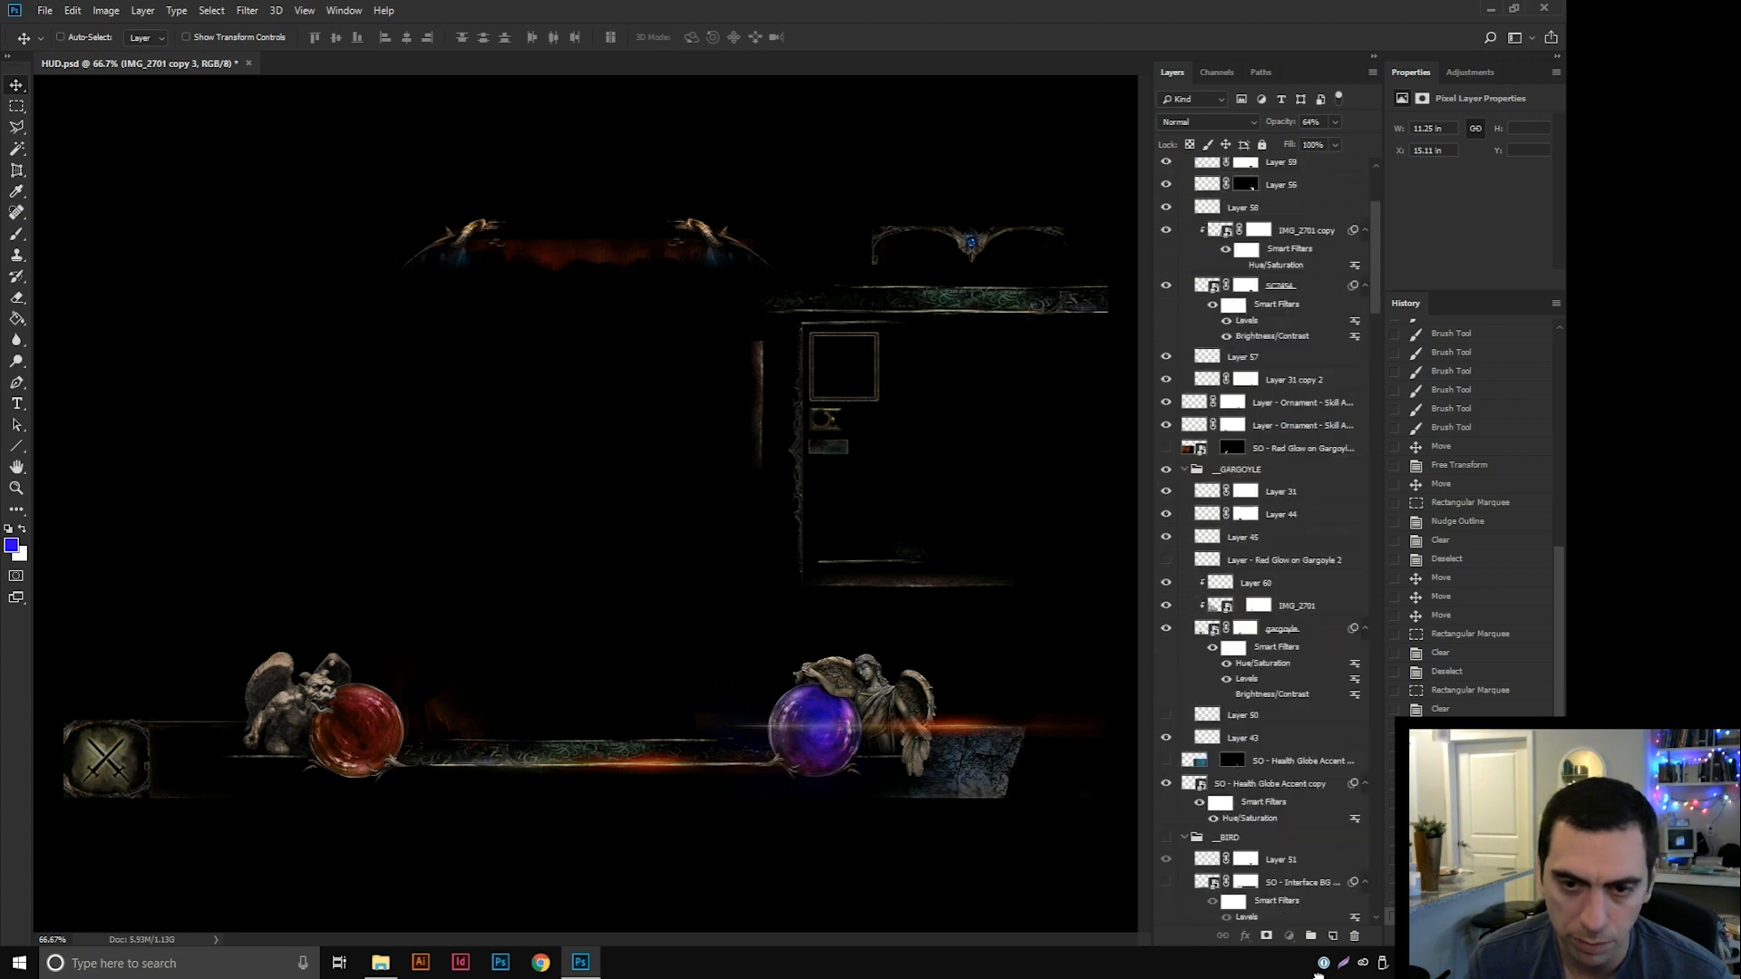
pyautogui.scroll(-15, 1269, 544)
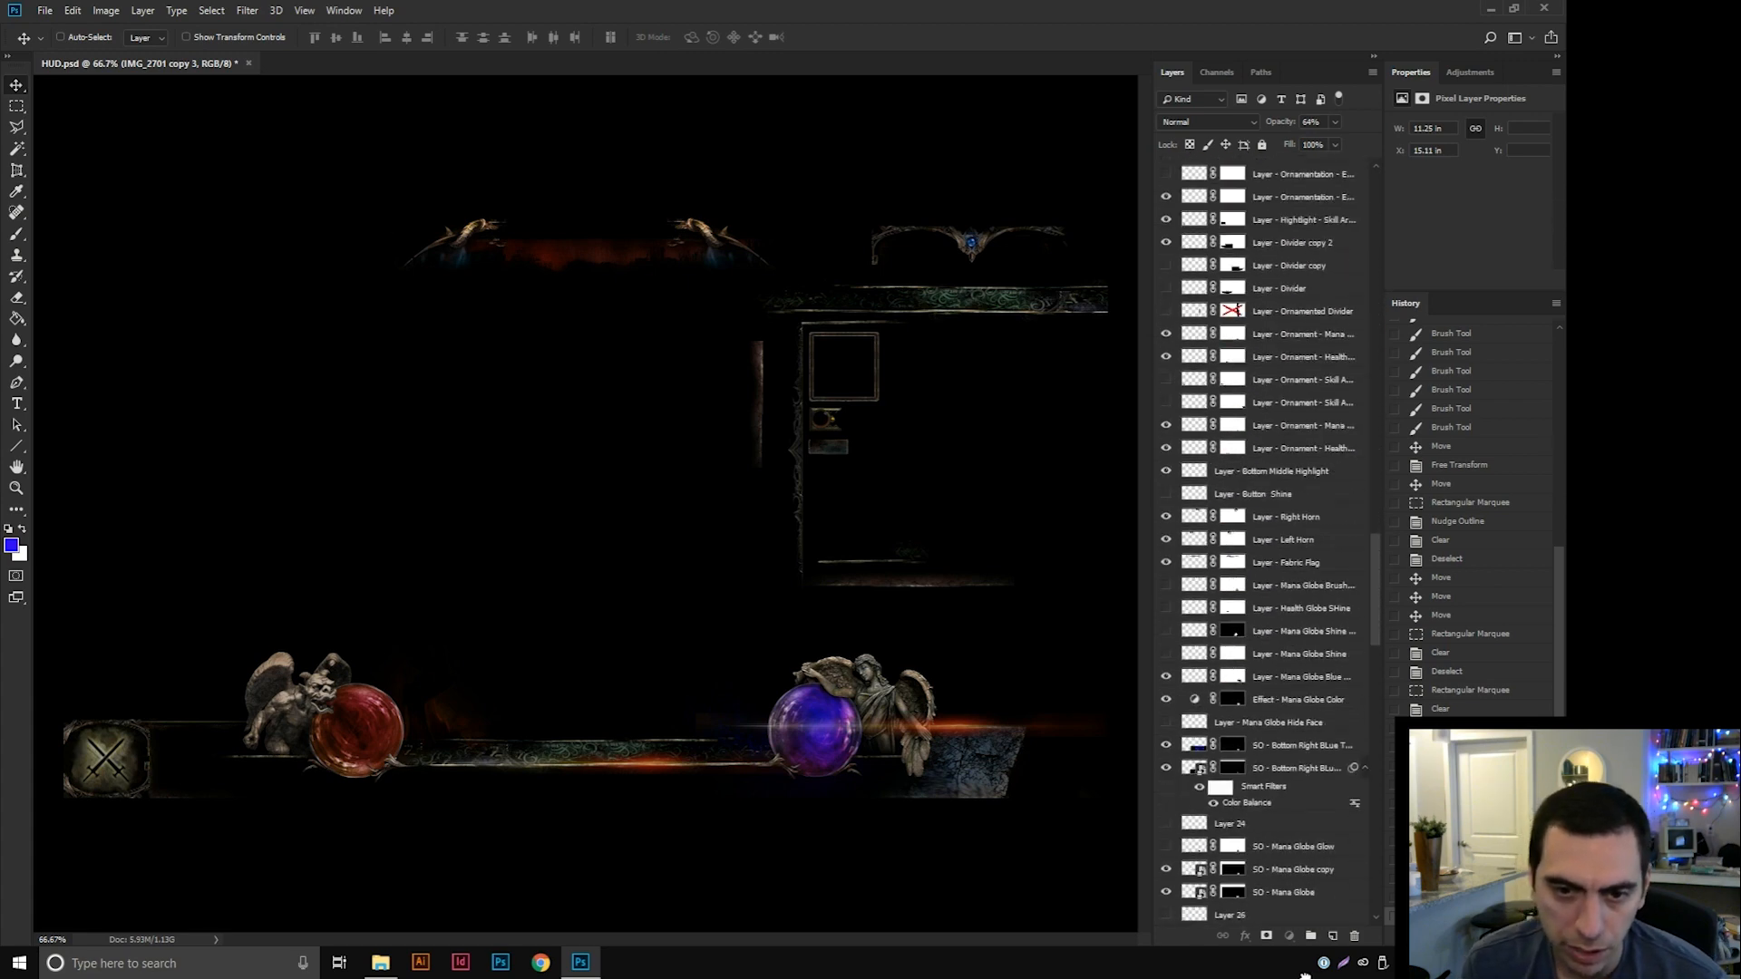
pyautogui.moveTo(1304, 976); pyautogui.dragTo(1255, 587)
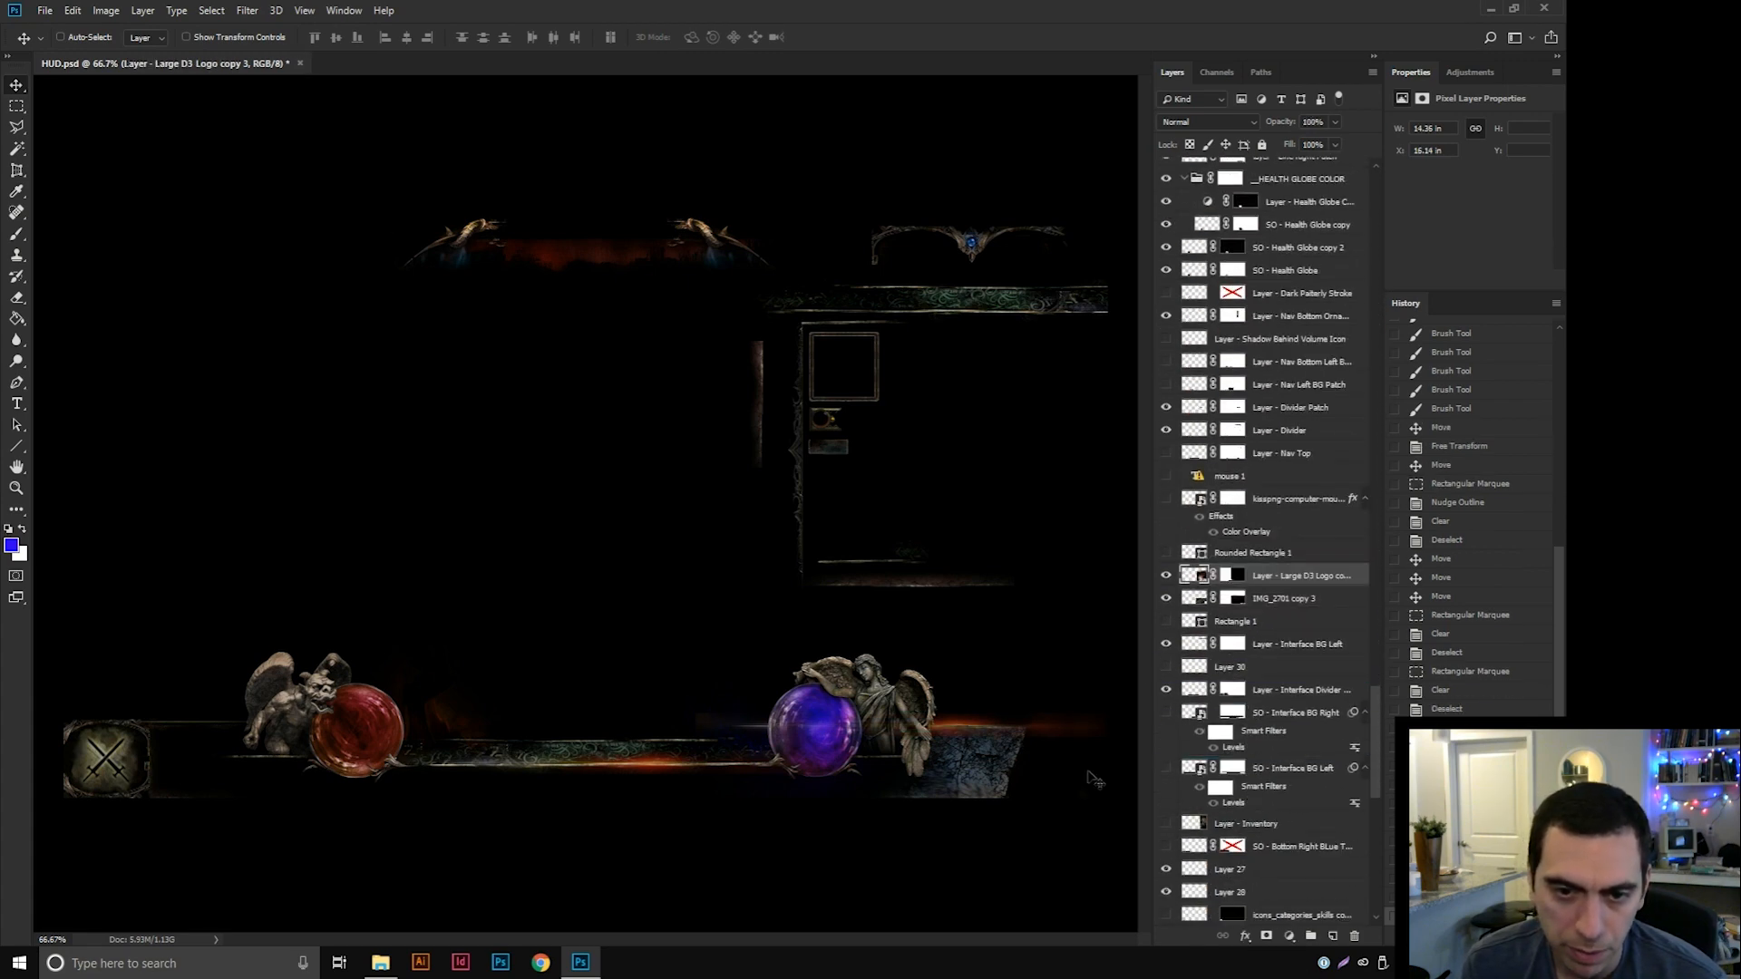
# Reposition the orange glow at the end of the stone panel and place a duplicate along the inventory header band.
pyautogui.moveTo(975, 808)
pyautogui.mouseDown()
pyautogui.moveTo(943, 807)
pyautogui.moveTo(1150, 799)
pyautogui.moveTo(907, 823)
pyautogui.moveTo(933, 794)
pyautogui.moveTo(965, 814)
pyautogui.mouseUp()
pyautogui.moveTo(1146, 805); pyautogui.dragTo(1036, 279)
pyautogui.click(1167, 577)
pyautogui.click(1167, 577)
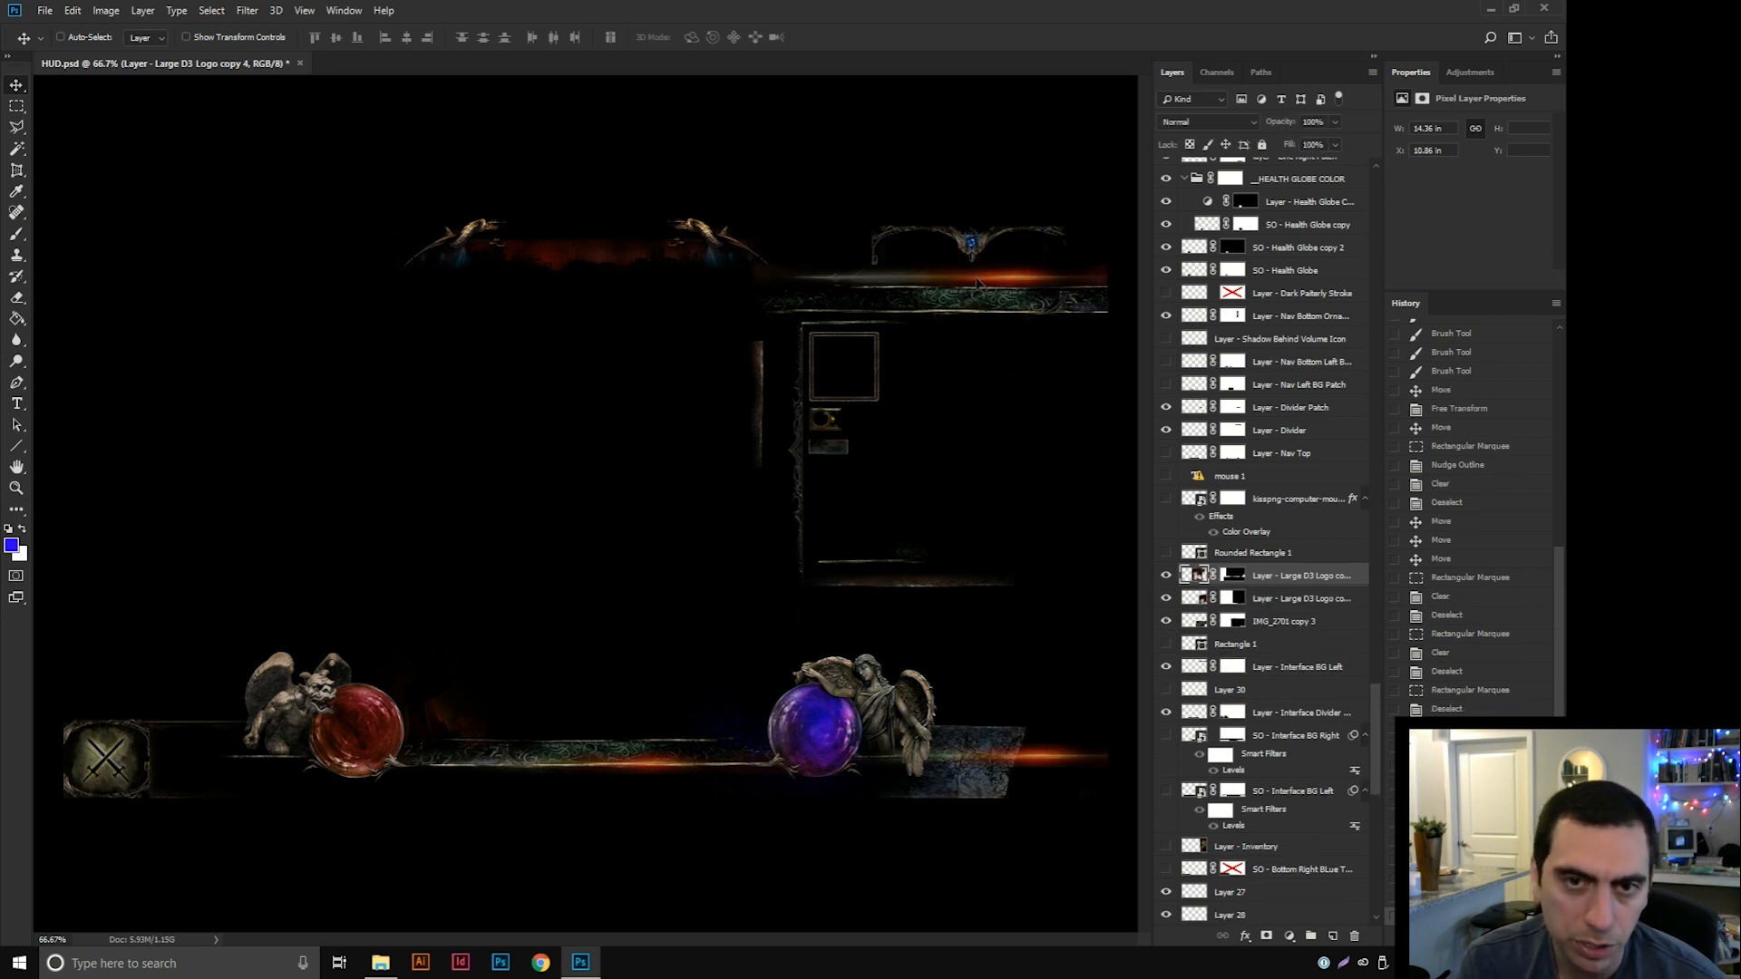
# Pick the Layer - Large D3 Logo copy 3 layer and erase on its mask to trim the orange glow over the stone panel.
pyautogui.rightClick(1045, 764)
pyautogui.click(1115, 769)
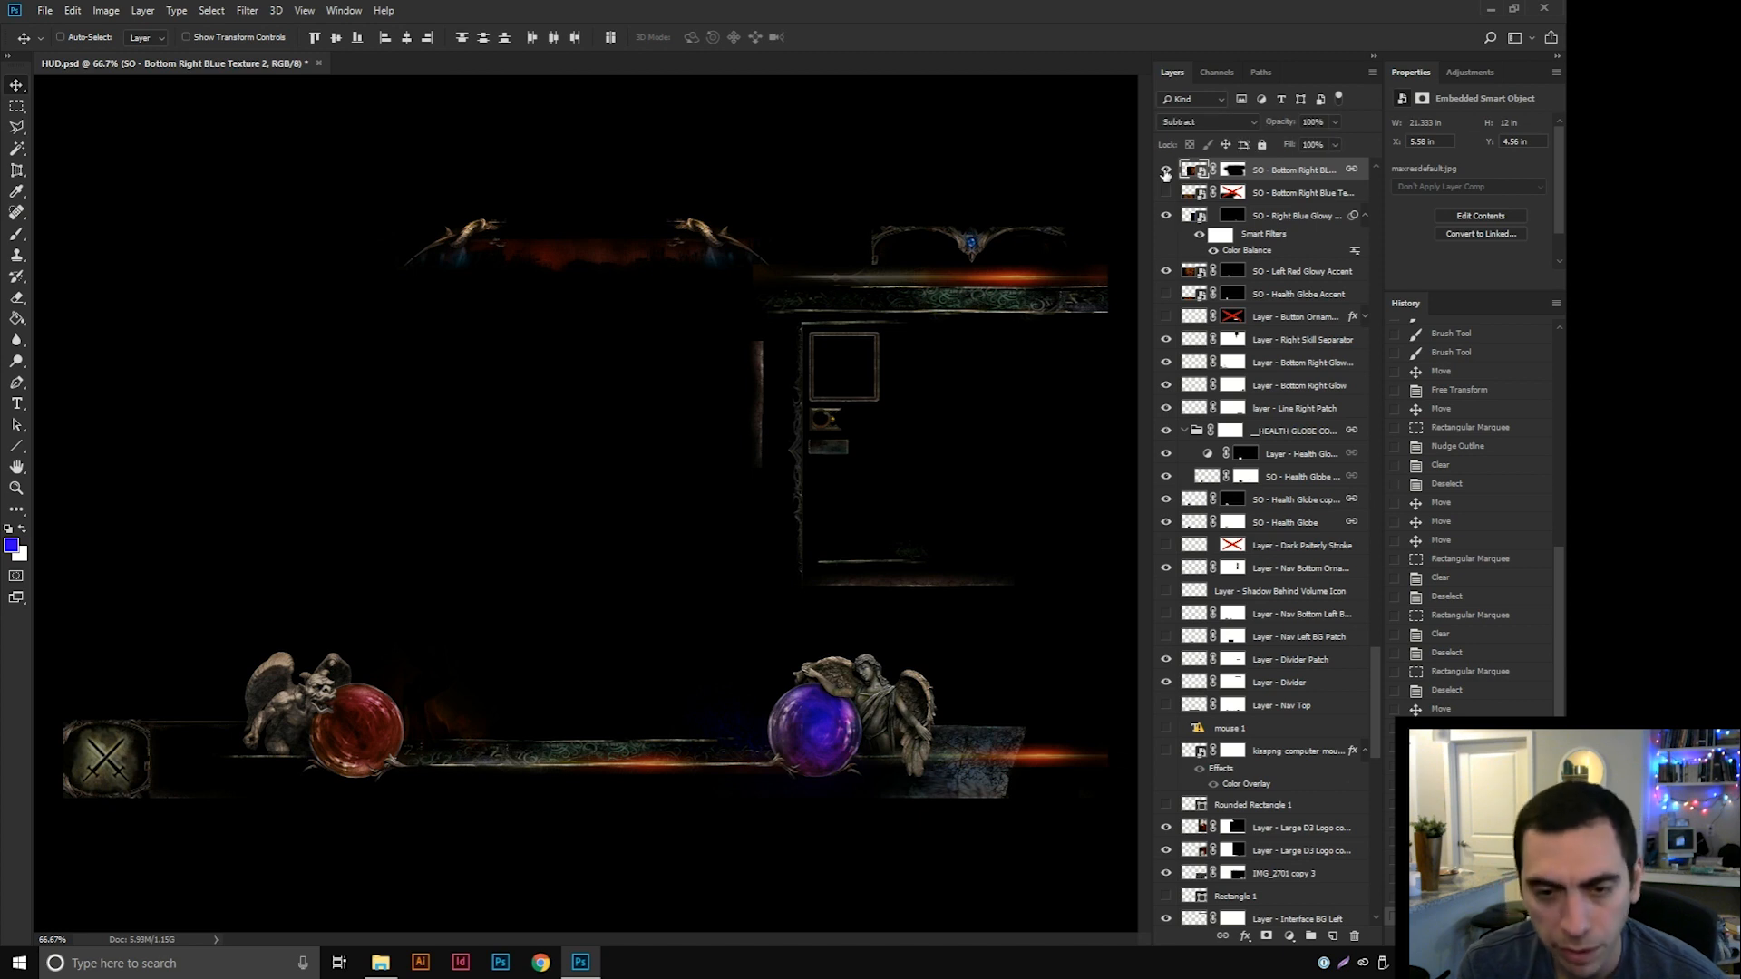
pyautogui.rightClick(1037, 760)
pyautogui.click(1029, 768)
pyautogui.rightClick(1036, 760)
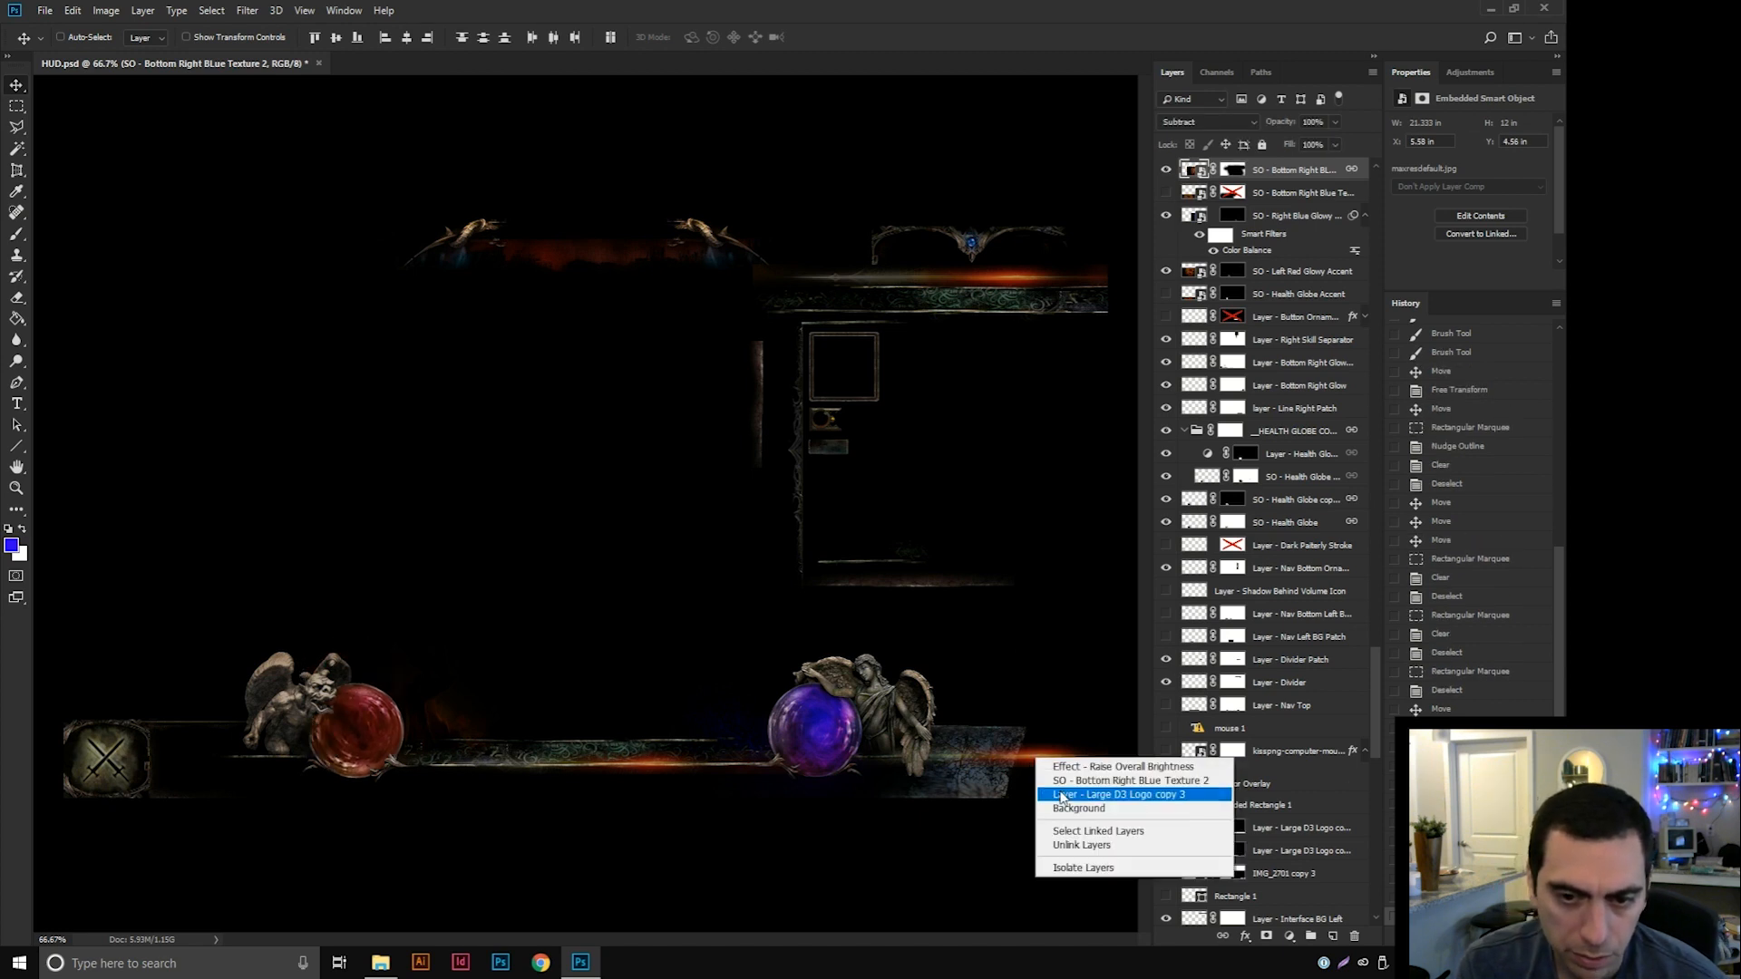
pyautogui.click(1063, 797)
pyautogui.press('d')
pyautogui.press('e')
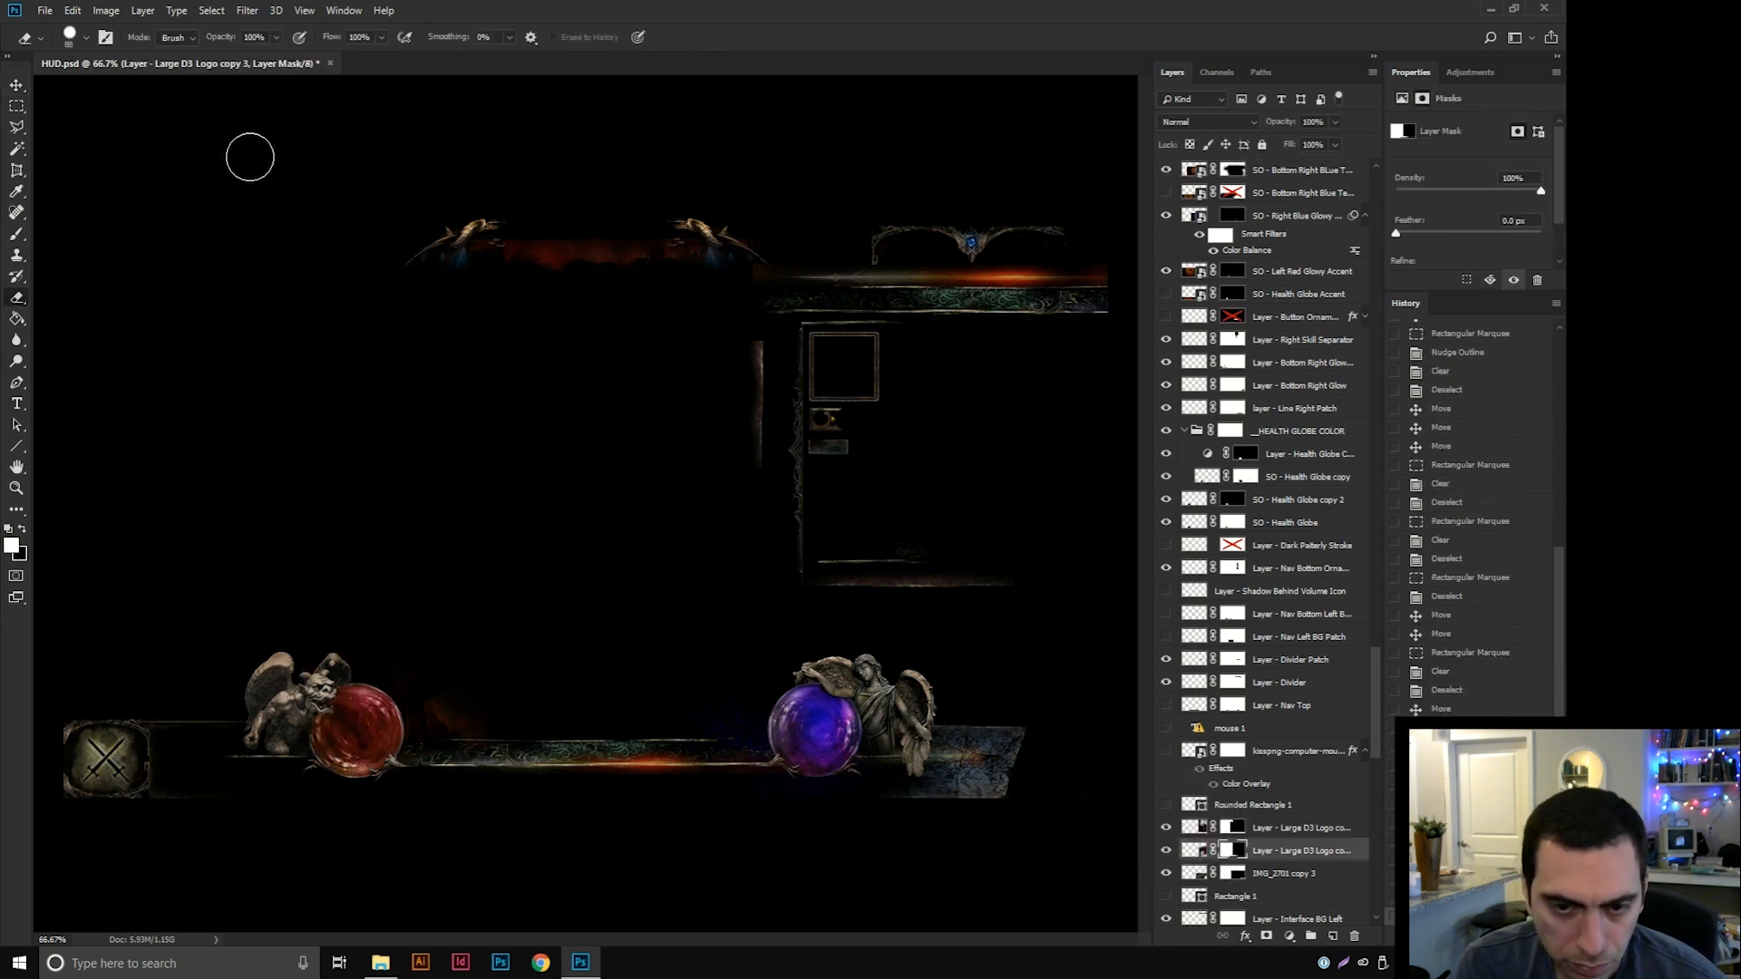
pyautogui.rightClick(464, 319)
pyautogui.click(611, 397)
pyautogui.moveTo(961, 665)
pyautogui.mouseDown()
pyautogui.moveTo(984, 782)
pyautogui.moveTo(954, 785)
pyautogui.moveTo(1049, 757)
pyautogui.moveTo(877, 757)
pyautogui.mouseUp()
pyautogui.click(1023, 738)
# Flip the Layer - Large D3 Logo copy 3 glow at the end of the stone panel.
pyautogui.press('v')
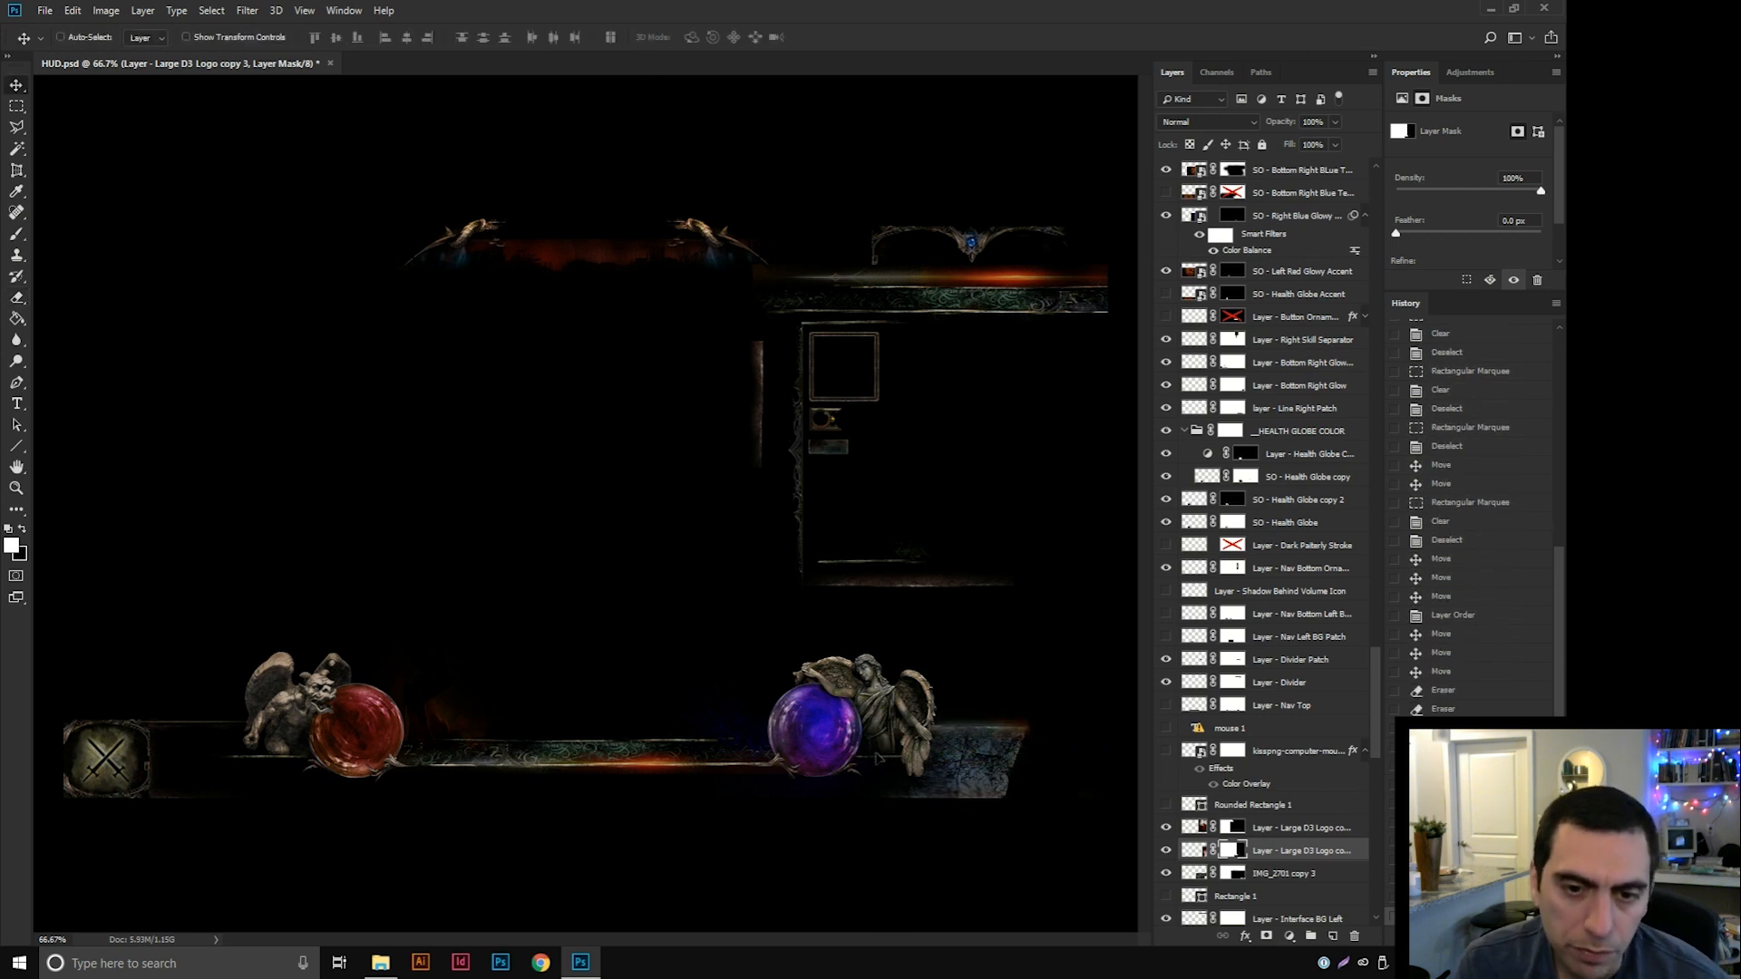
pyautogui.click(80, 11)
pyautogui.moveTo(136, 361)
pyautogui.click(344, 524)
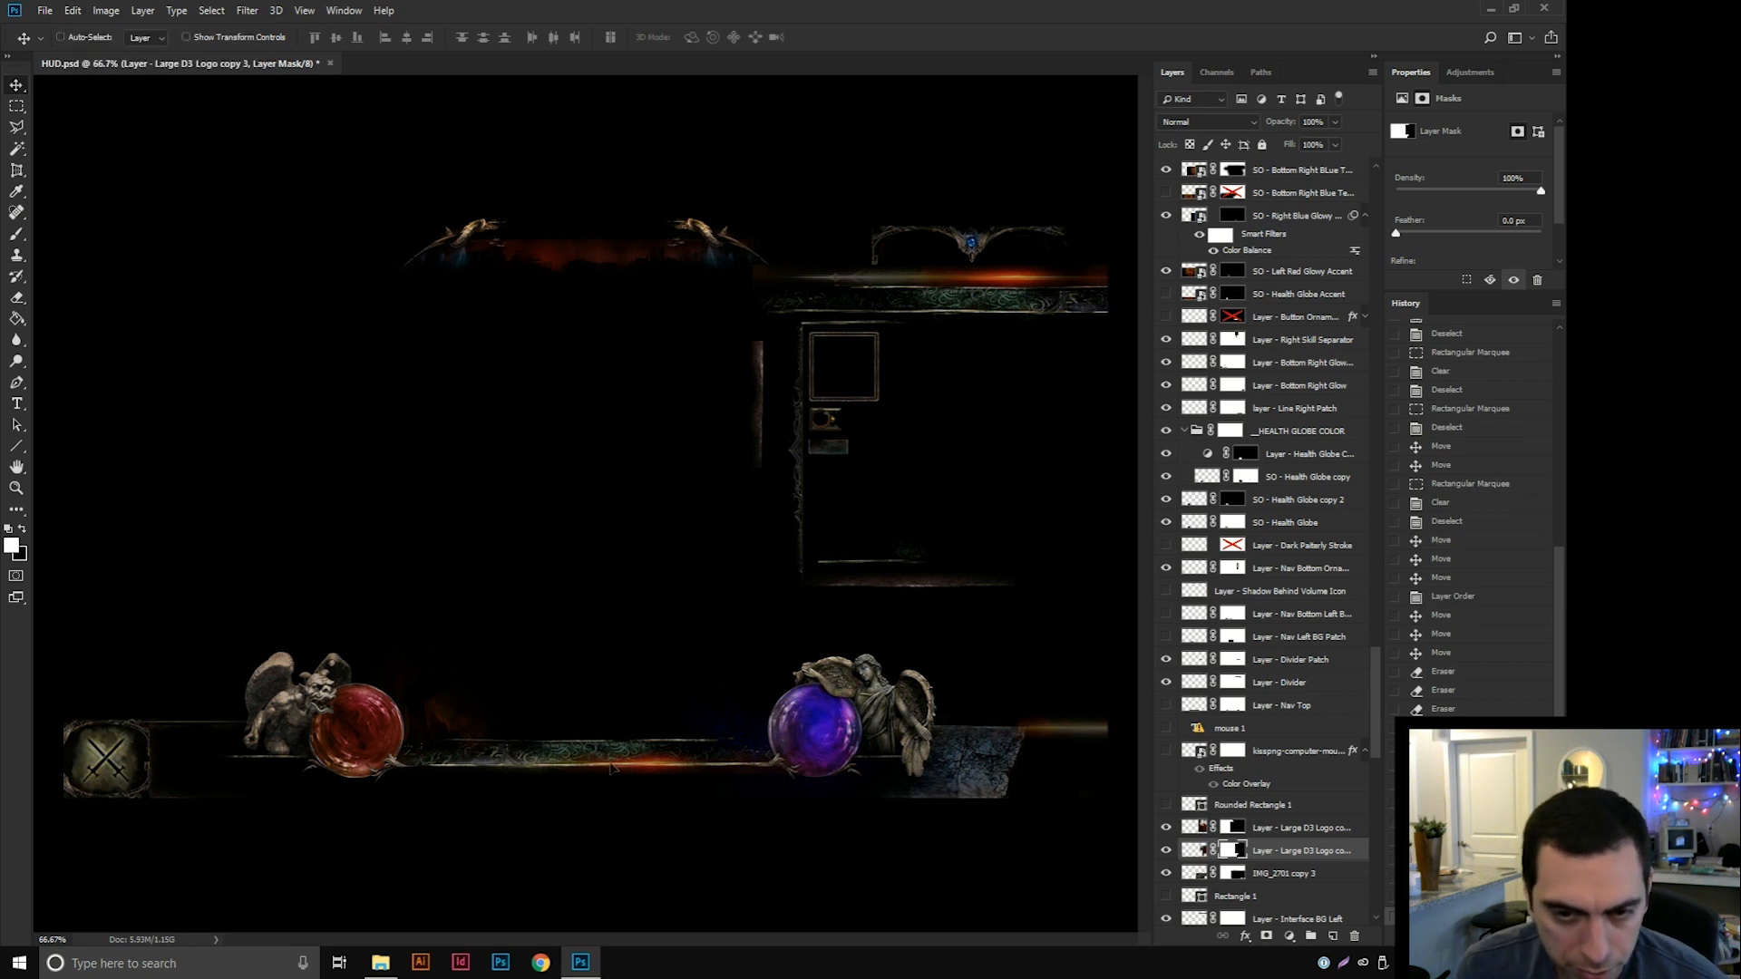
# Reposition the orange glow at the end of the stone panel, then hide the Layer - Large D3 Logo copy 3 layer.
pyautogui.moveTo(612, 769); pyautogui.dragTo(467, 762)
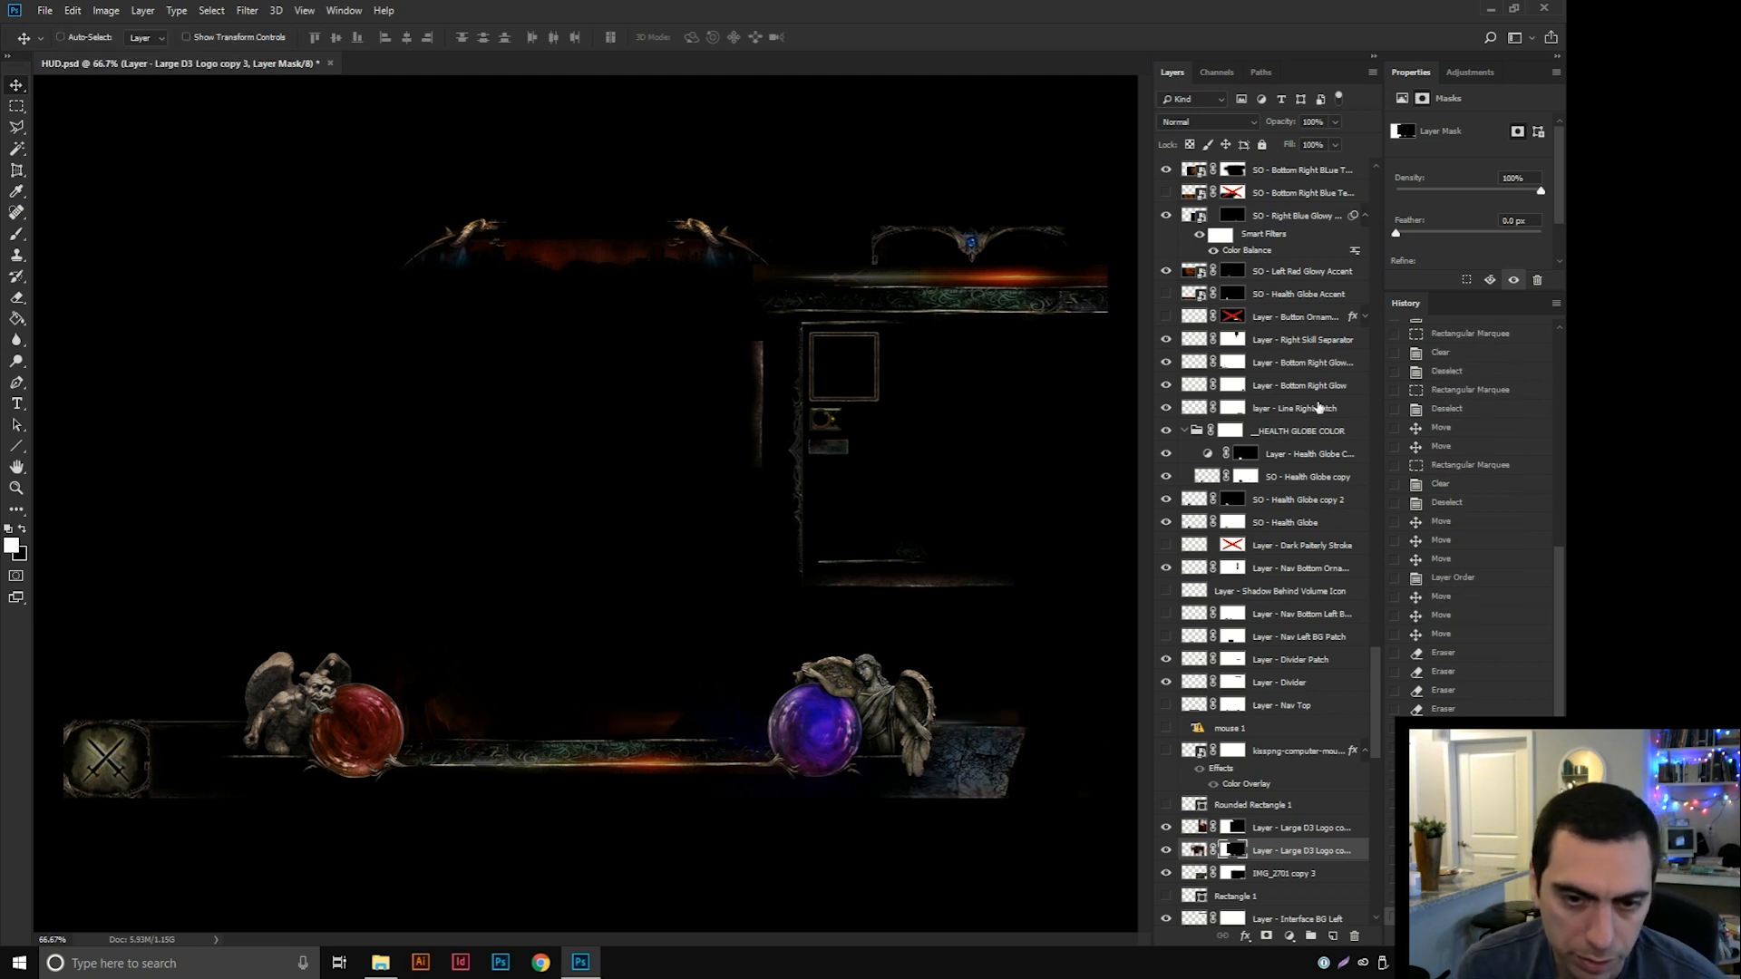
pyautogui.moveTo(1029, 740); pyautogui.dragTo(1030, 722)
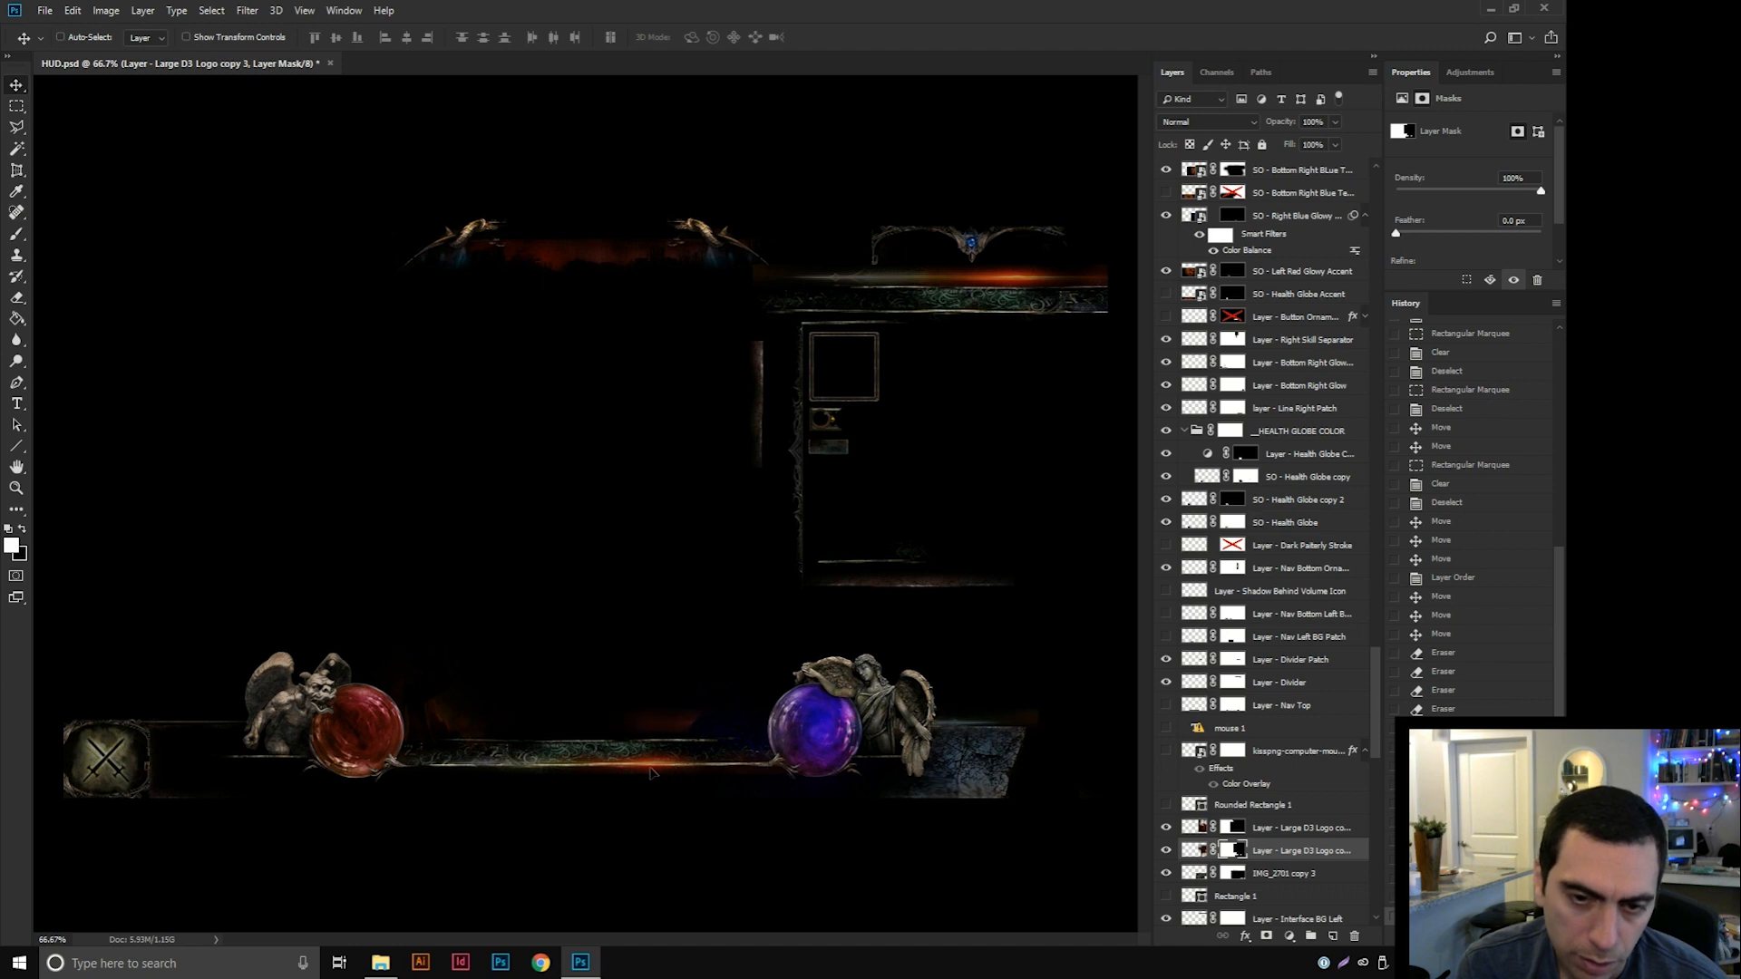
pyautogui.click(1166, 849)
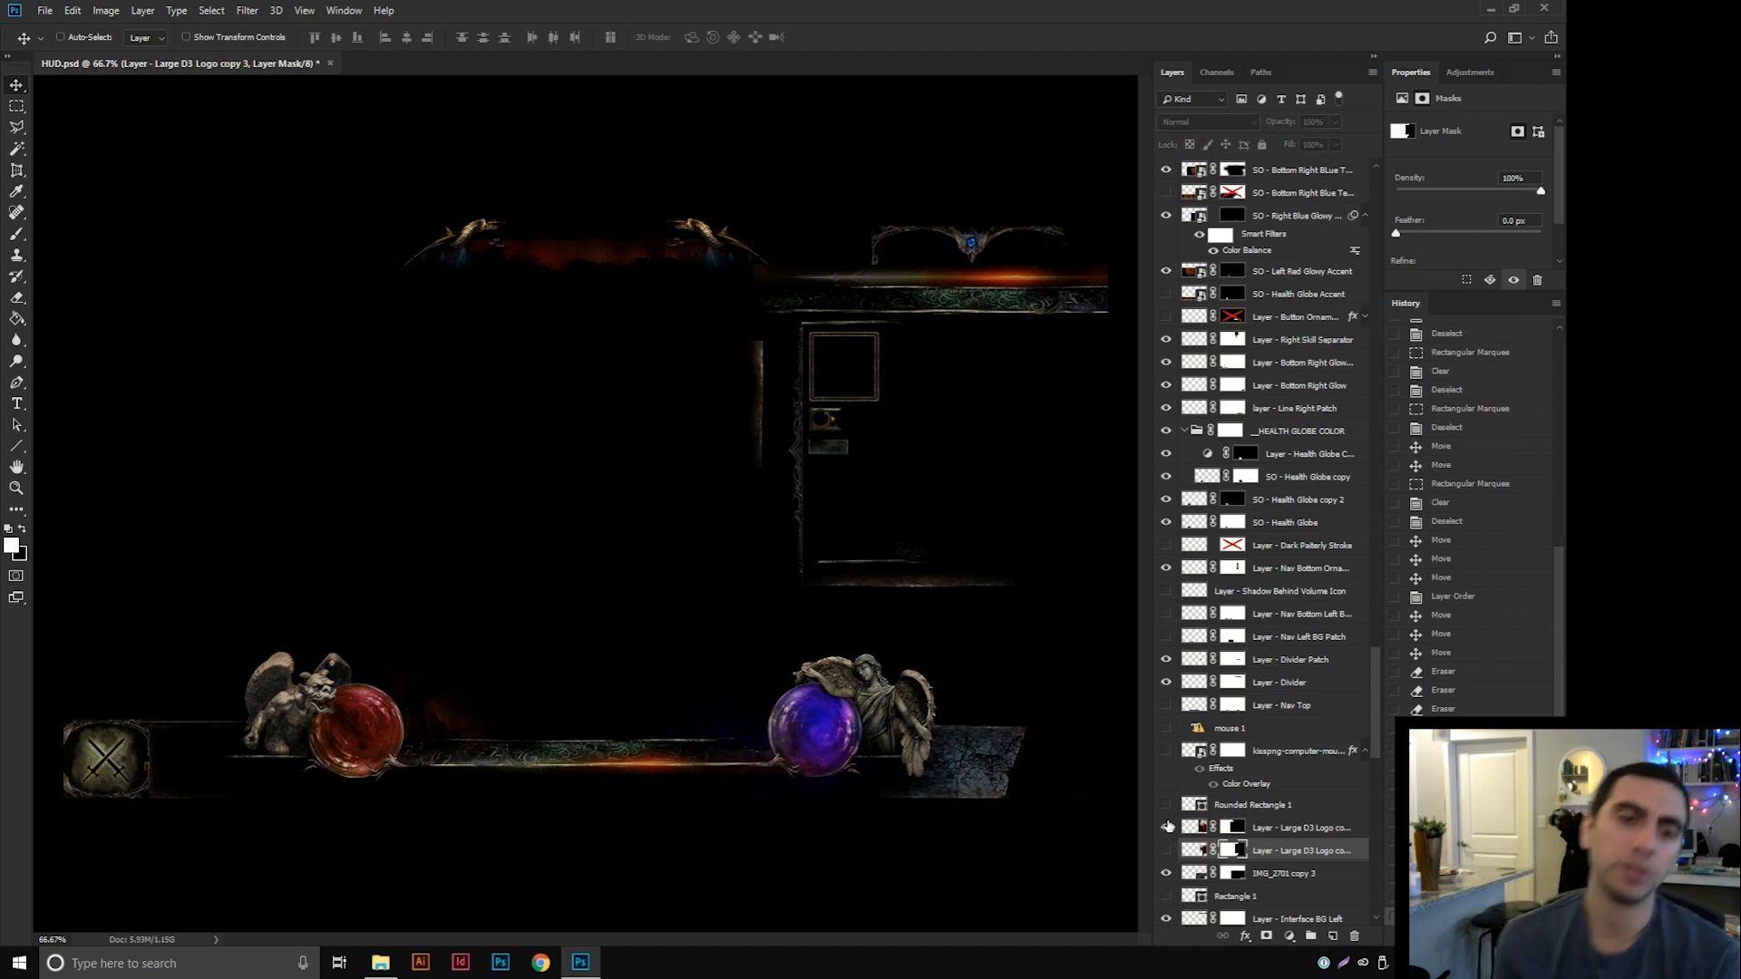
# Show the SO - Interface BG Right layer, disable its mask and move its stone texture to the mana globe end of the bar.
pyautogui.scroll(-3, 1298, 701)
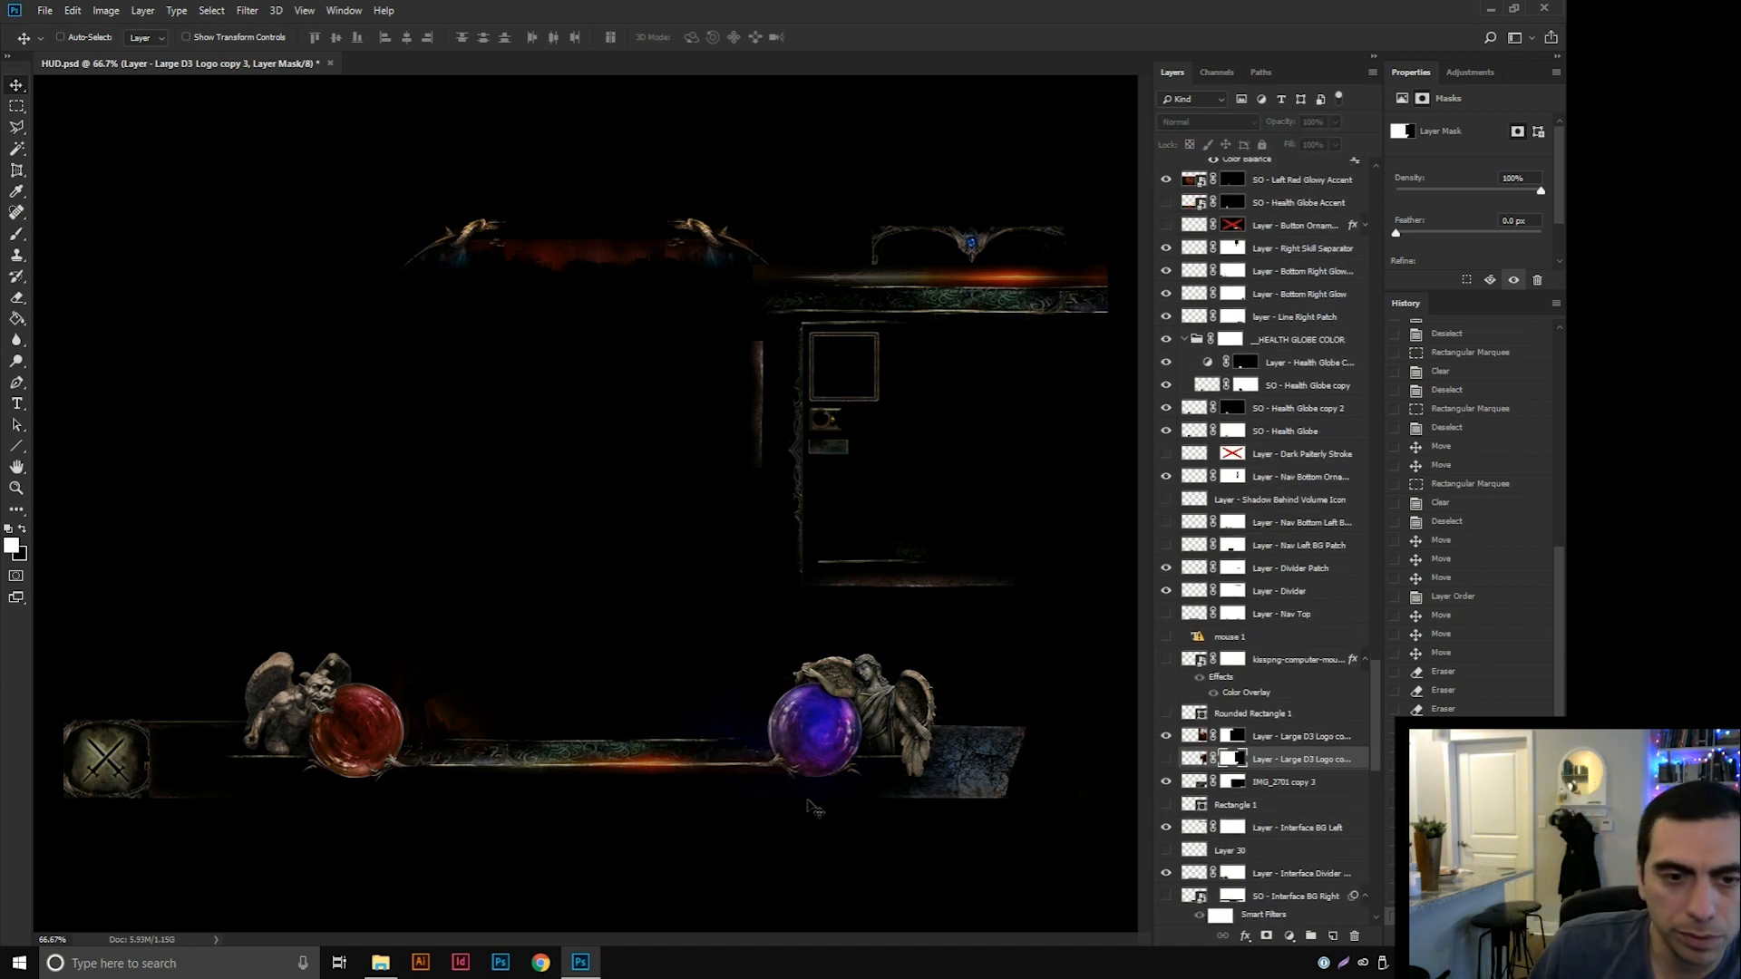
pyautogui.scroll(-5, 1164, 805)
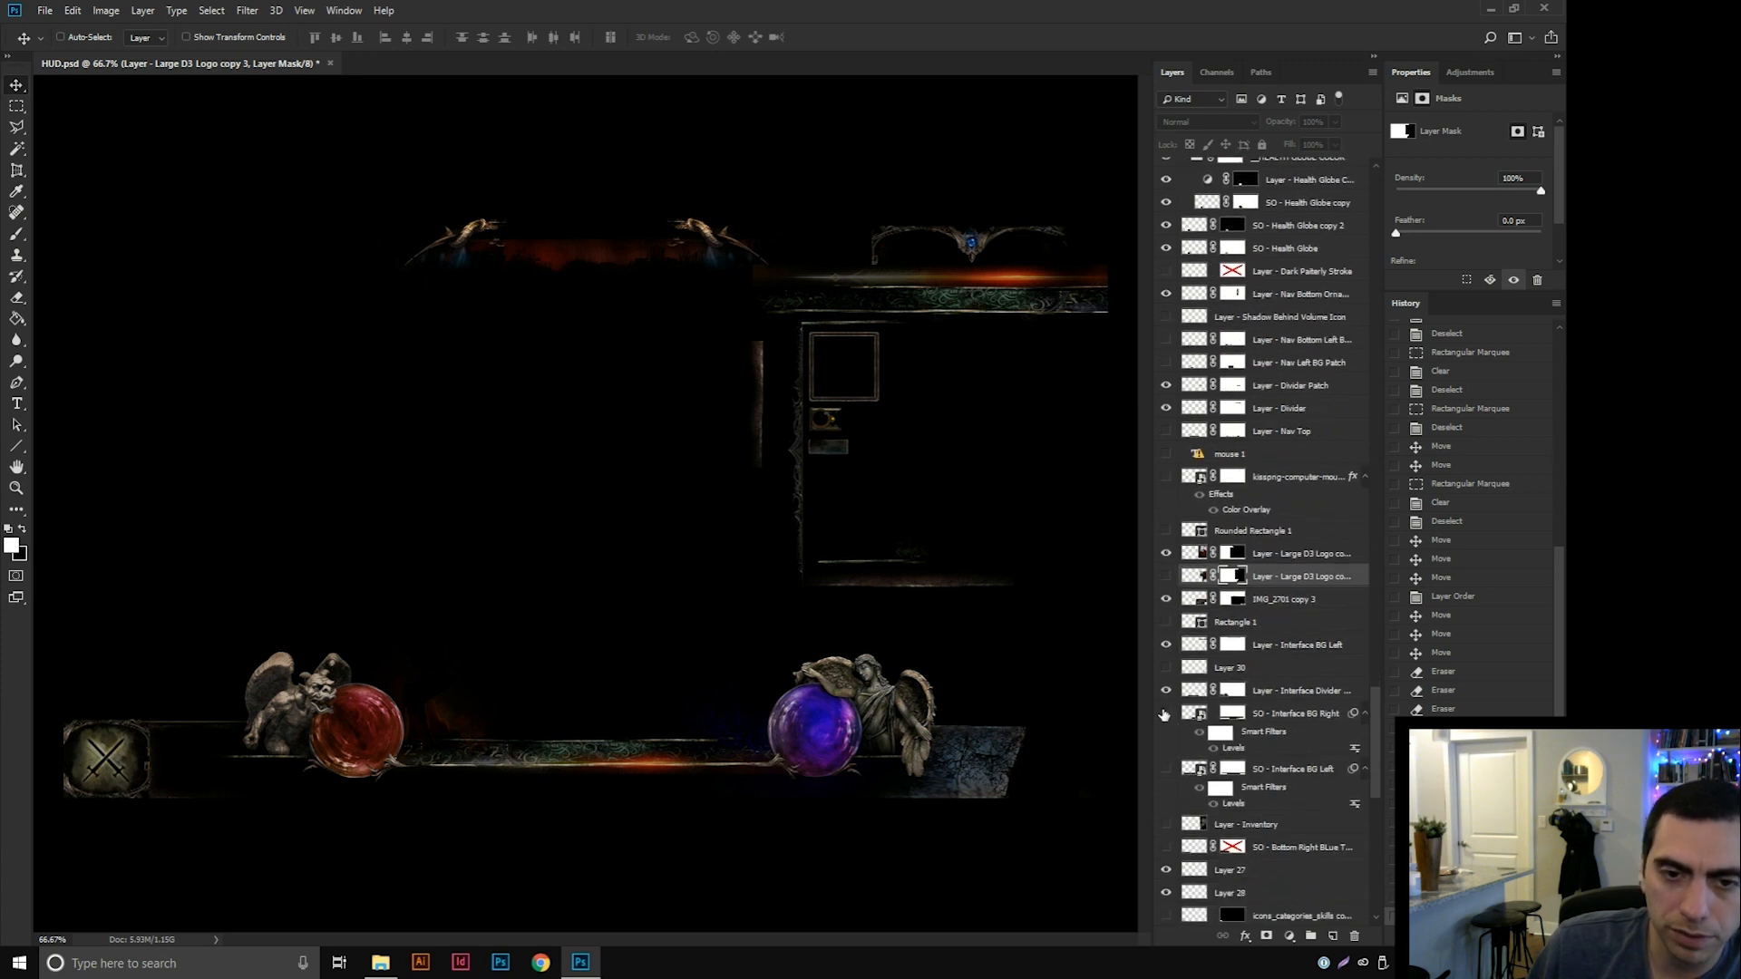
pyautogui.click(1165, 713)
pyautogui.click(1165, 714)
pyautogui.click(1165, 714)
pyautogui.click(1293, 714)
pyautogui.moveTo(900, 801); pyautogui.dragTo(862, 839)
pyautogui.moveTo(705, 835); pyautogui.dragTo(855, 845)
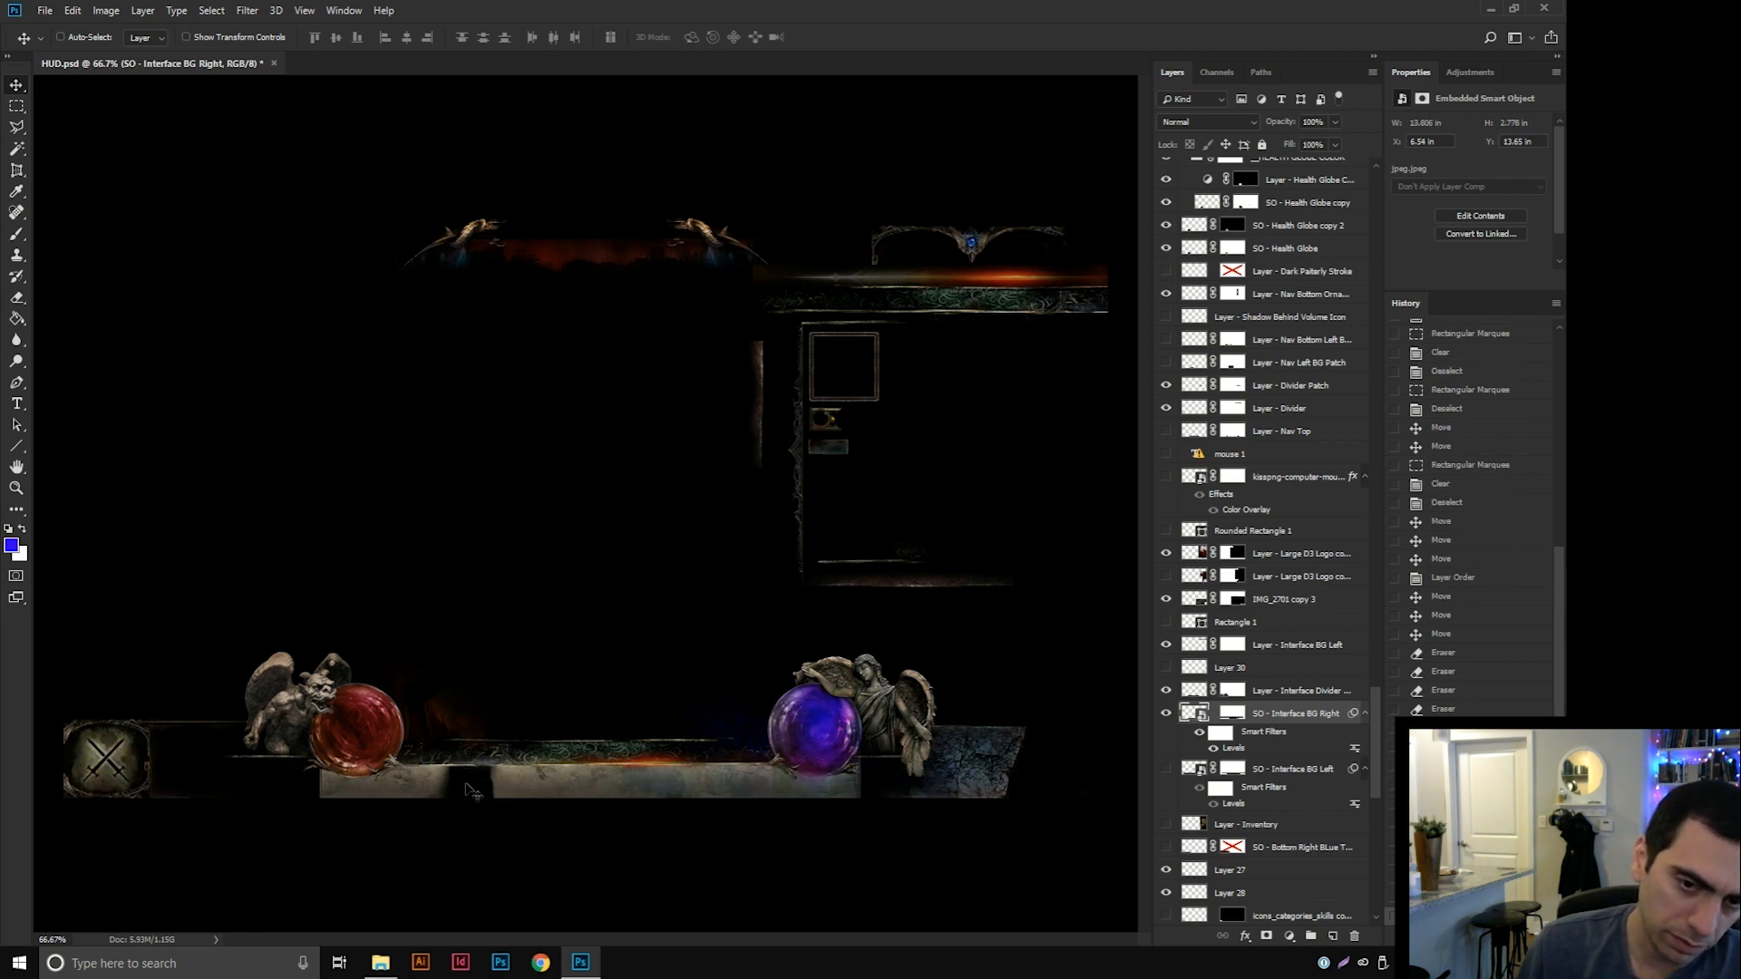
pyautogui.keyDown('shift'); pyautogui.click(1233, 714); pyautogui.keyUp('shift')
pyautogui.moveTo(698, 787); pyautogui.dragTo(959, 780)
# Try the Color Burn and Overlay blending modes on the SO - Interface BG Right layer.
pyautogui.scroll(-3, 1284, 599)
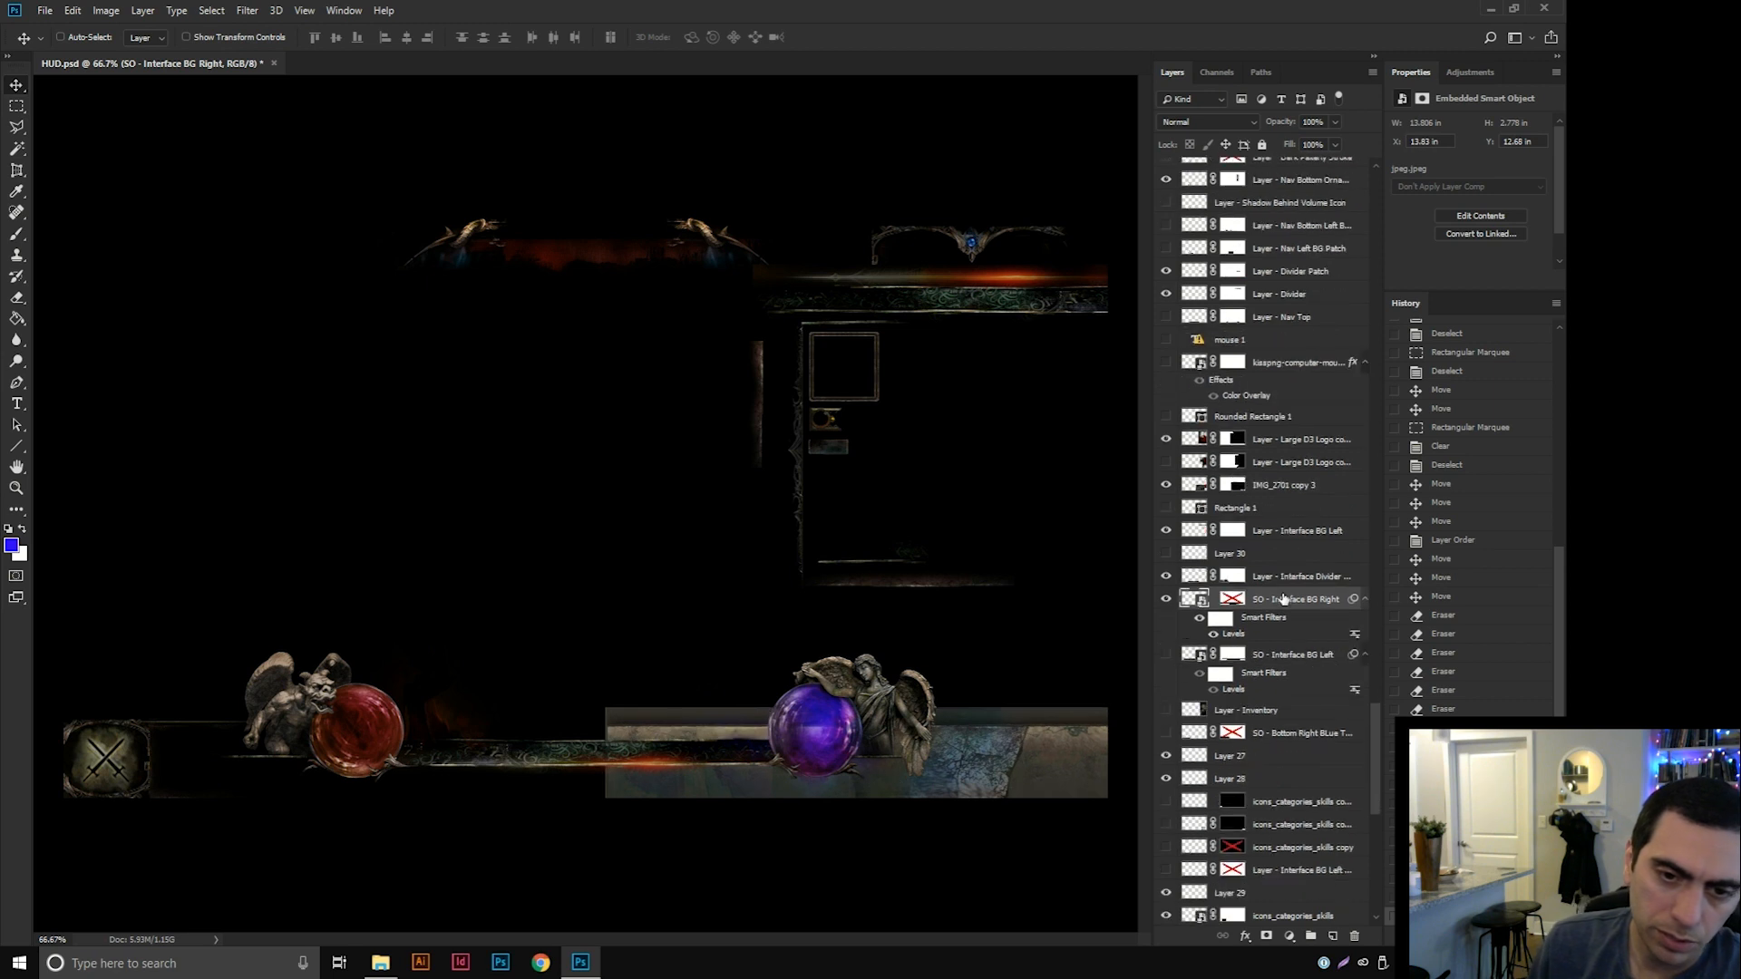
pyautogui.click(1205, 122)
pyautogui.click(1206, 197)
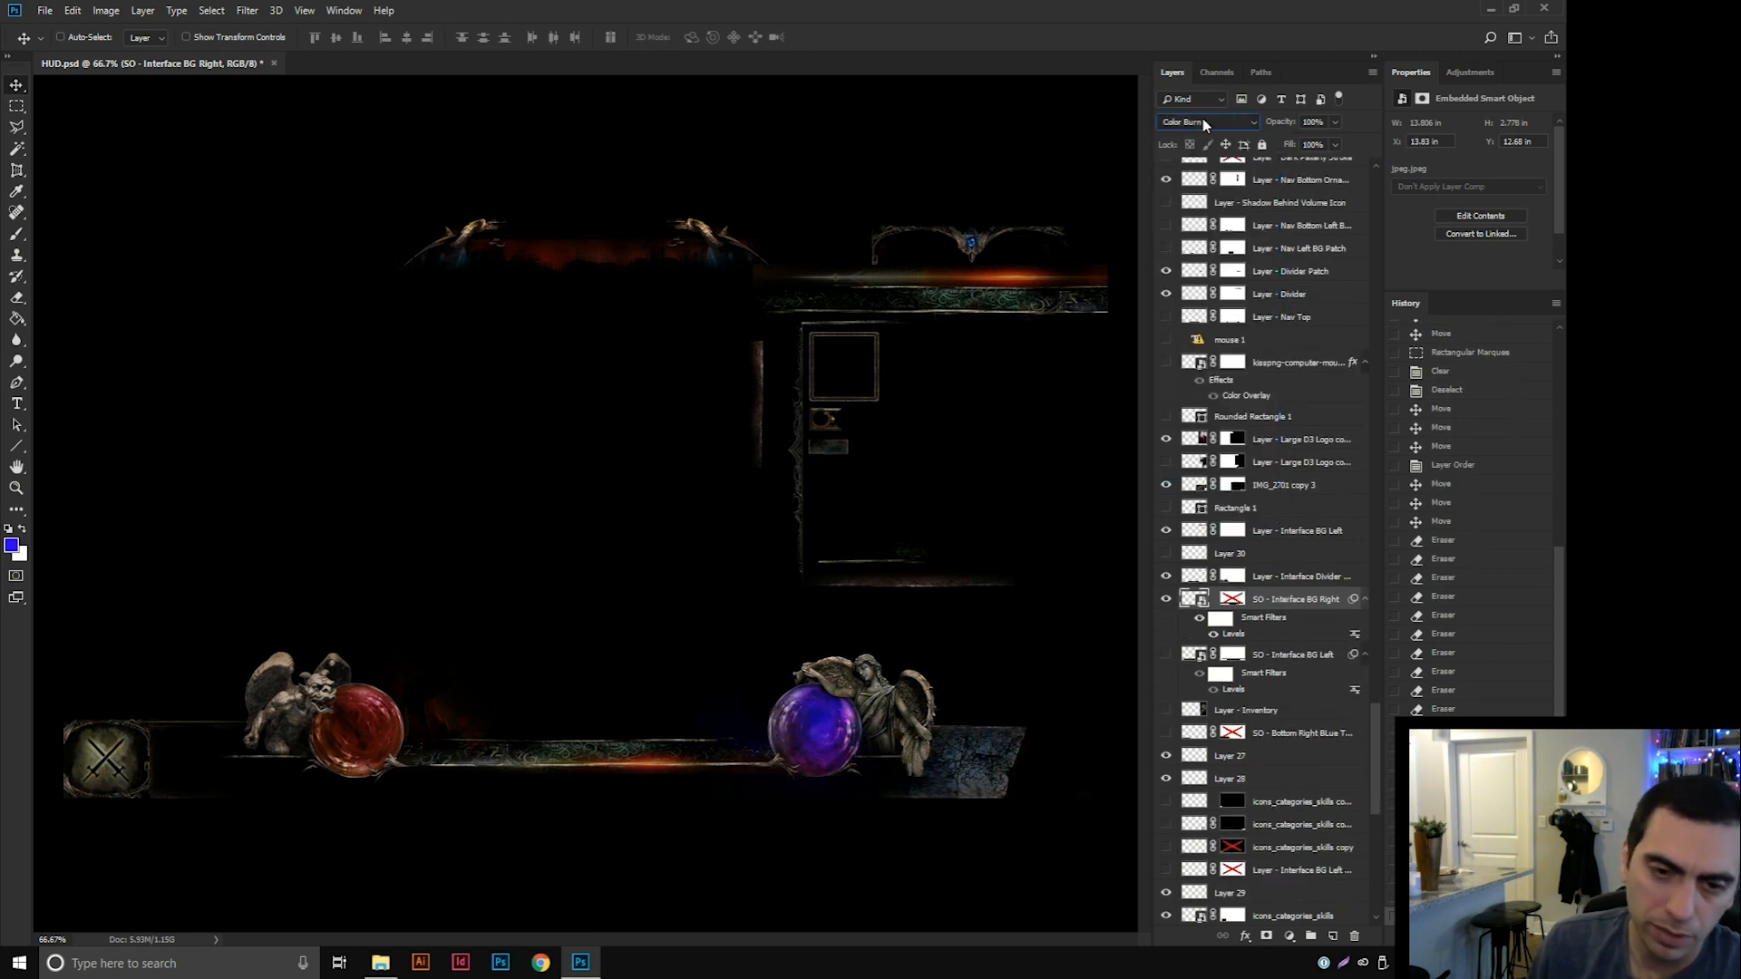
pyautogui.scroll(-8, 1202, 122)
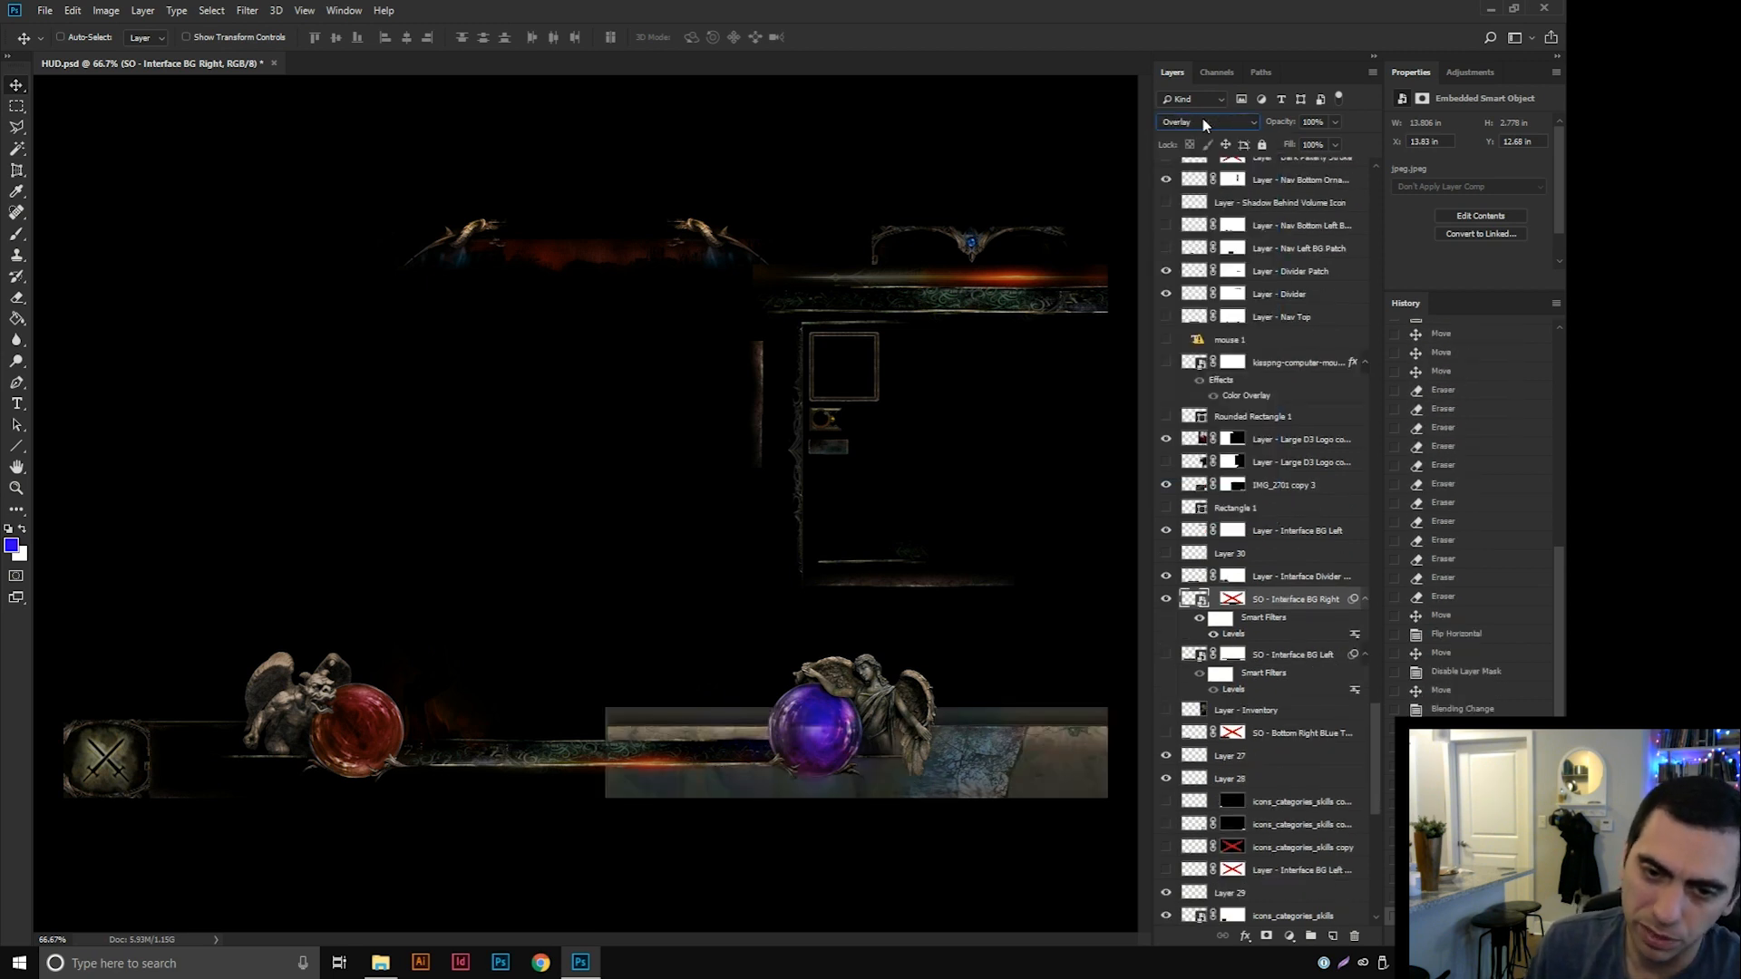
pyautogui.scroll(-2, 1202, 121)
pyautogui.click(1449, 653)
# Align the SO - Interface BG Right texture along the strip beneath the globes and set its Levels input black point to 18.
pyautogui.moveTo(1067, 788); pyautogui.dragTo(784, 830)
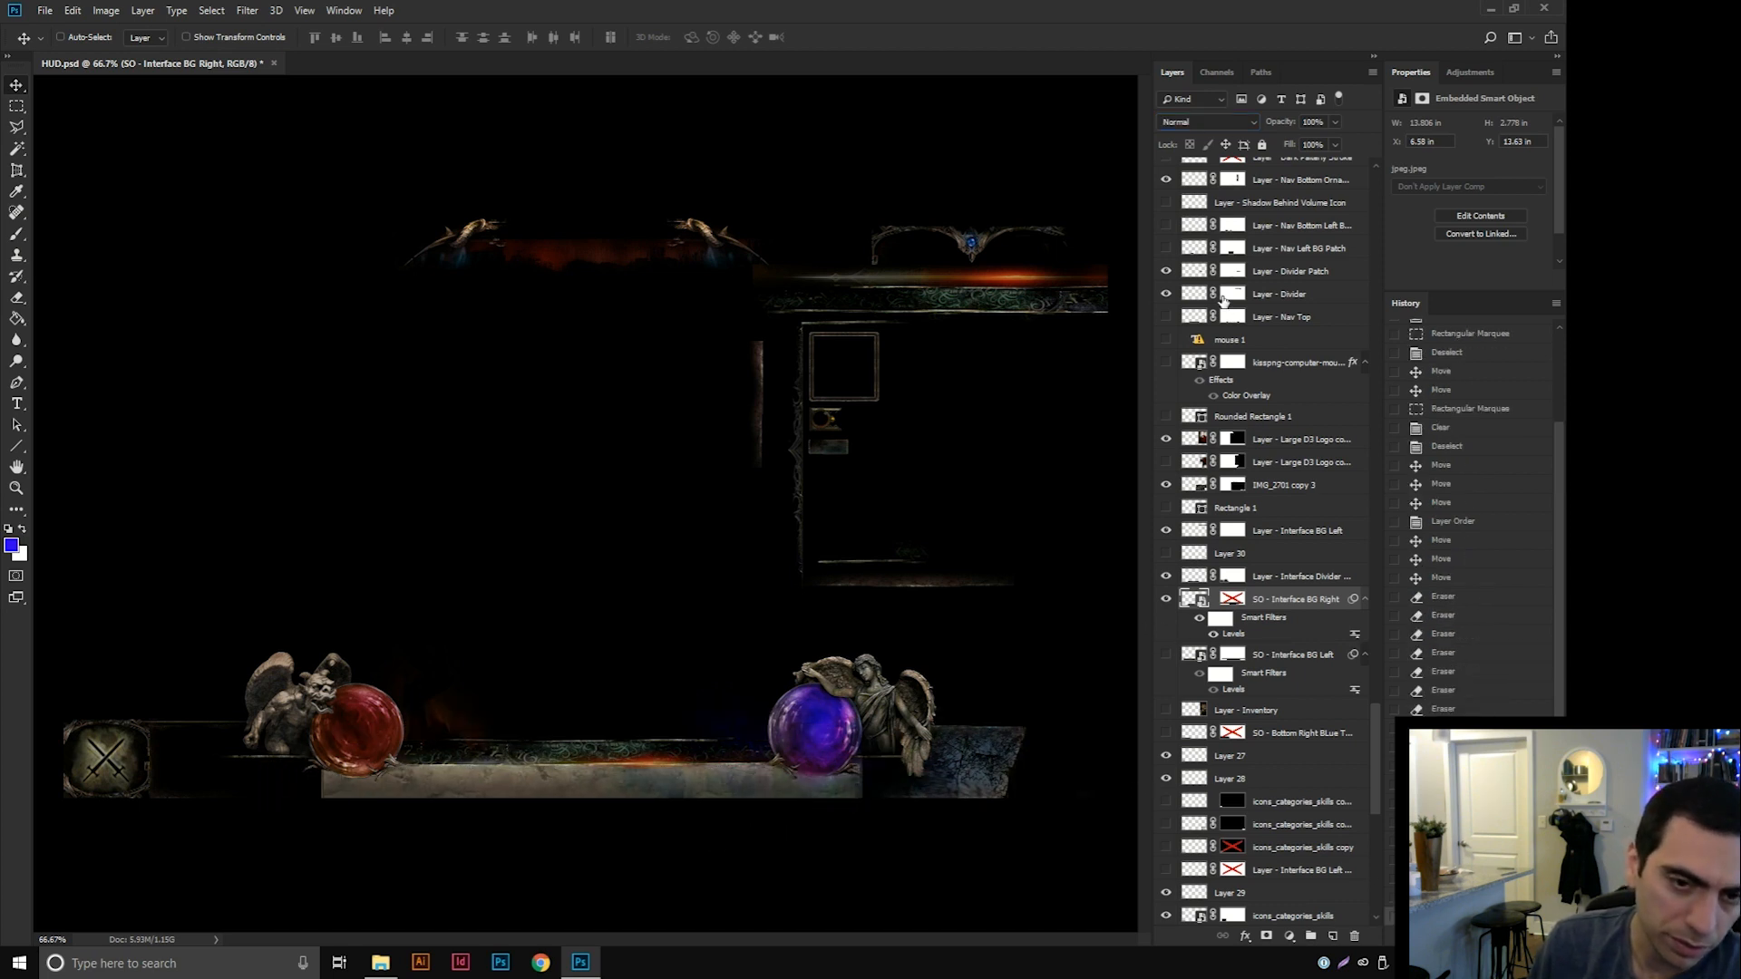
pyautogui.doubleClick(1235, 635)
pyautogui.moveTo(722, 389); pyautogui.dragTo(649, 392)
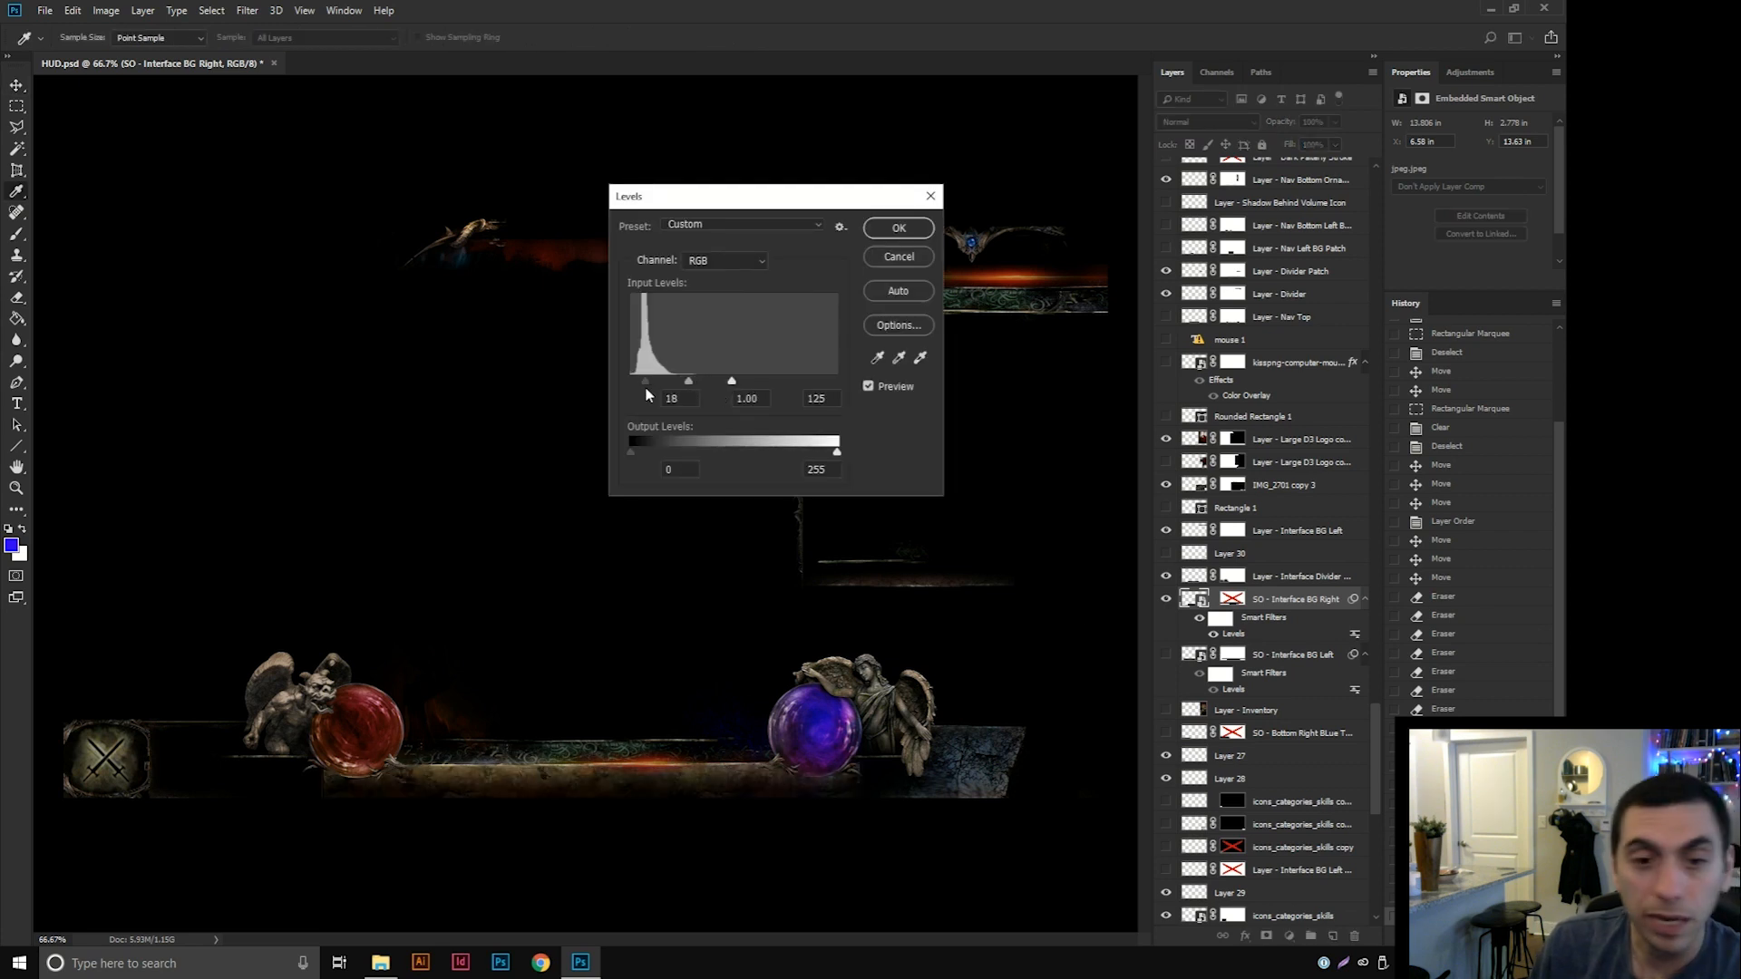
pyautogui.press('Return')
pyautogui.moveTo(765, 784); pyautogui.dragTo(652, 799)
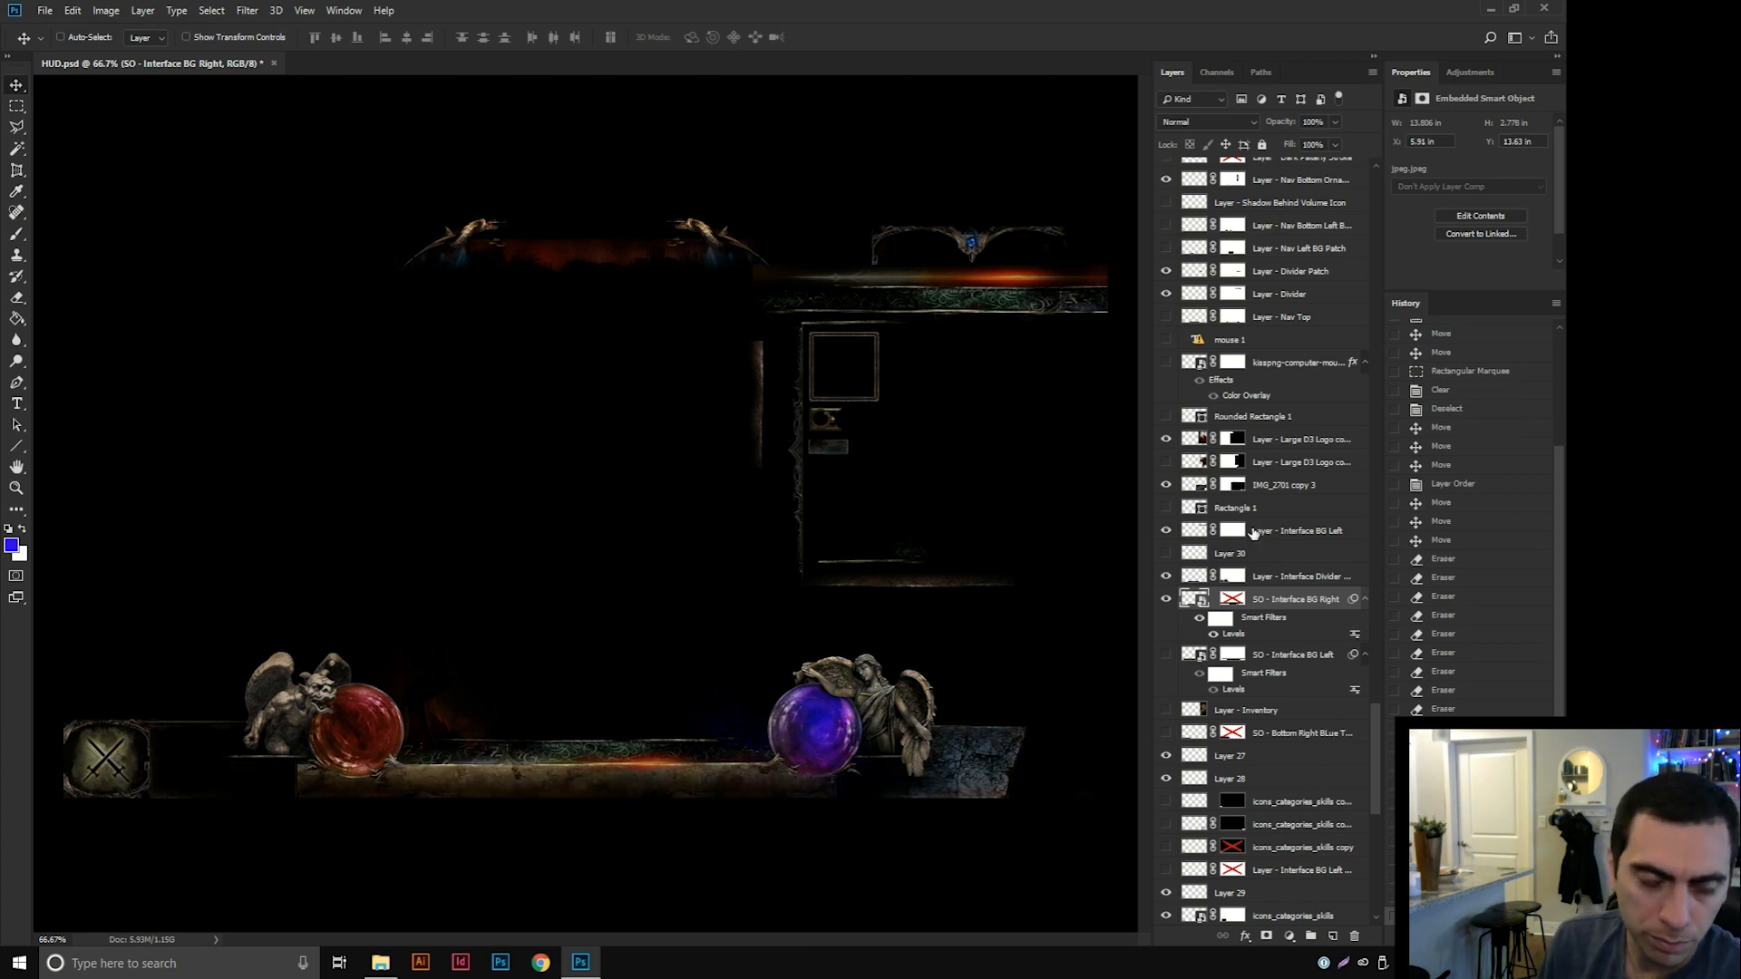
# Apply Hue/Saturation to the SO - Interface BG Right texture with Hue -22, Saturation -100 and Lightness -31.
pyautogui.click(73, 10)
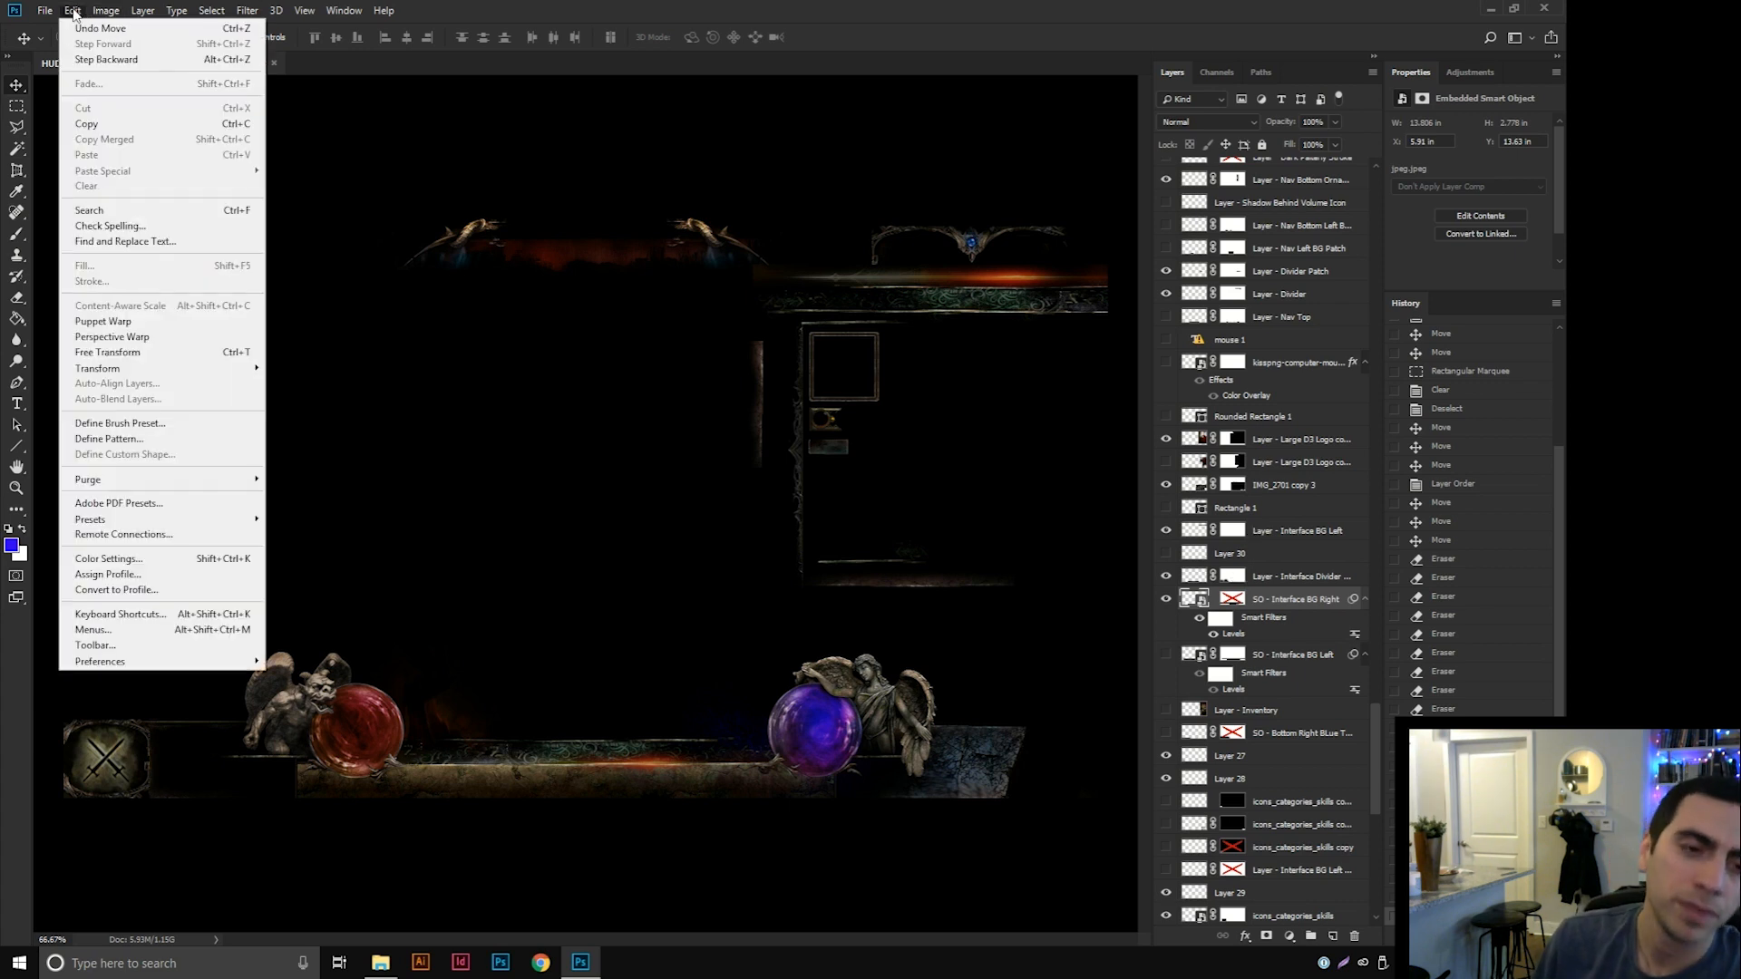
pyautogui.click(308, 161)
pyautogui.moveTo(740, 318); pyautogui.dragTo(553, 361)
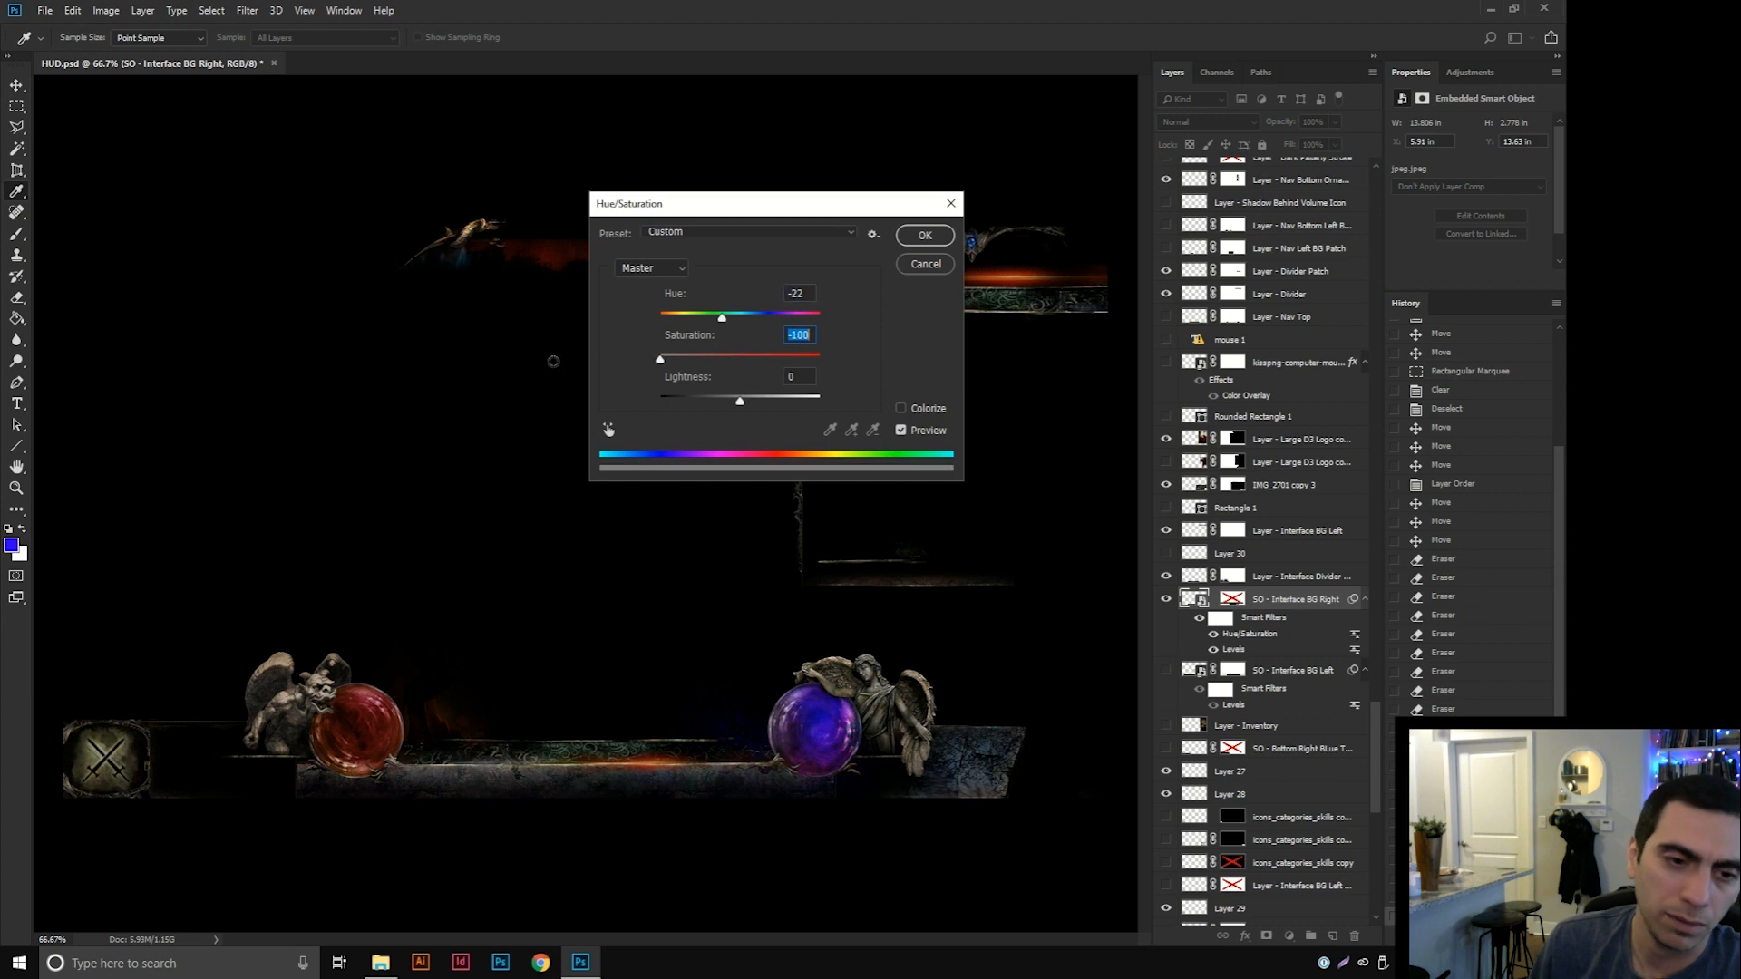
pyautogui.moveTo(728, 408); pyautogui.dragTo(718, 406)
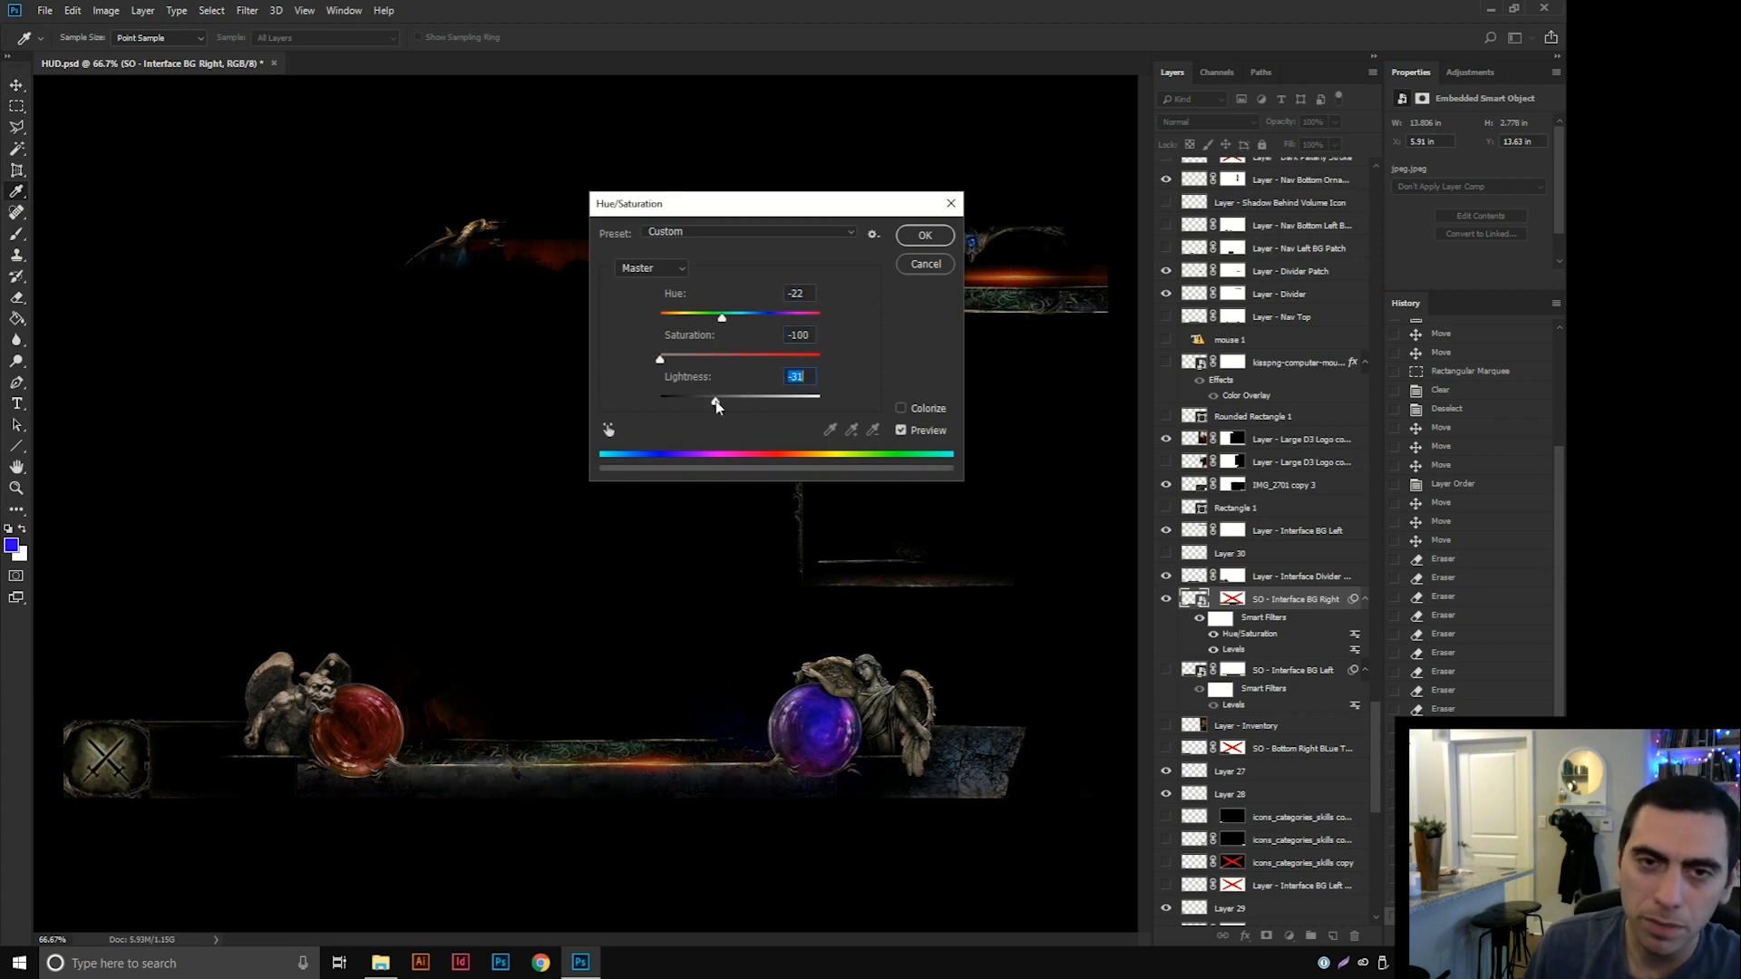
pyautogui.click(925, 237)
pyautogui.press('v')
pyautogui.rightClick(876, 777)
pyautogui.click(916, 791)
pyautogui.rightClick(876, 777)
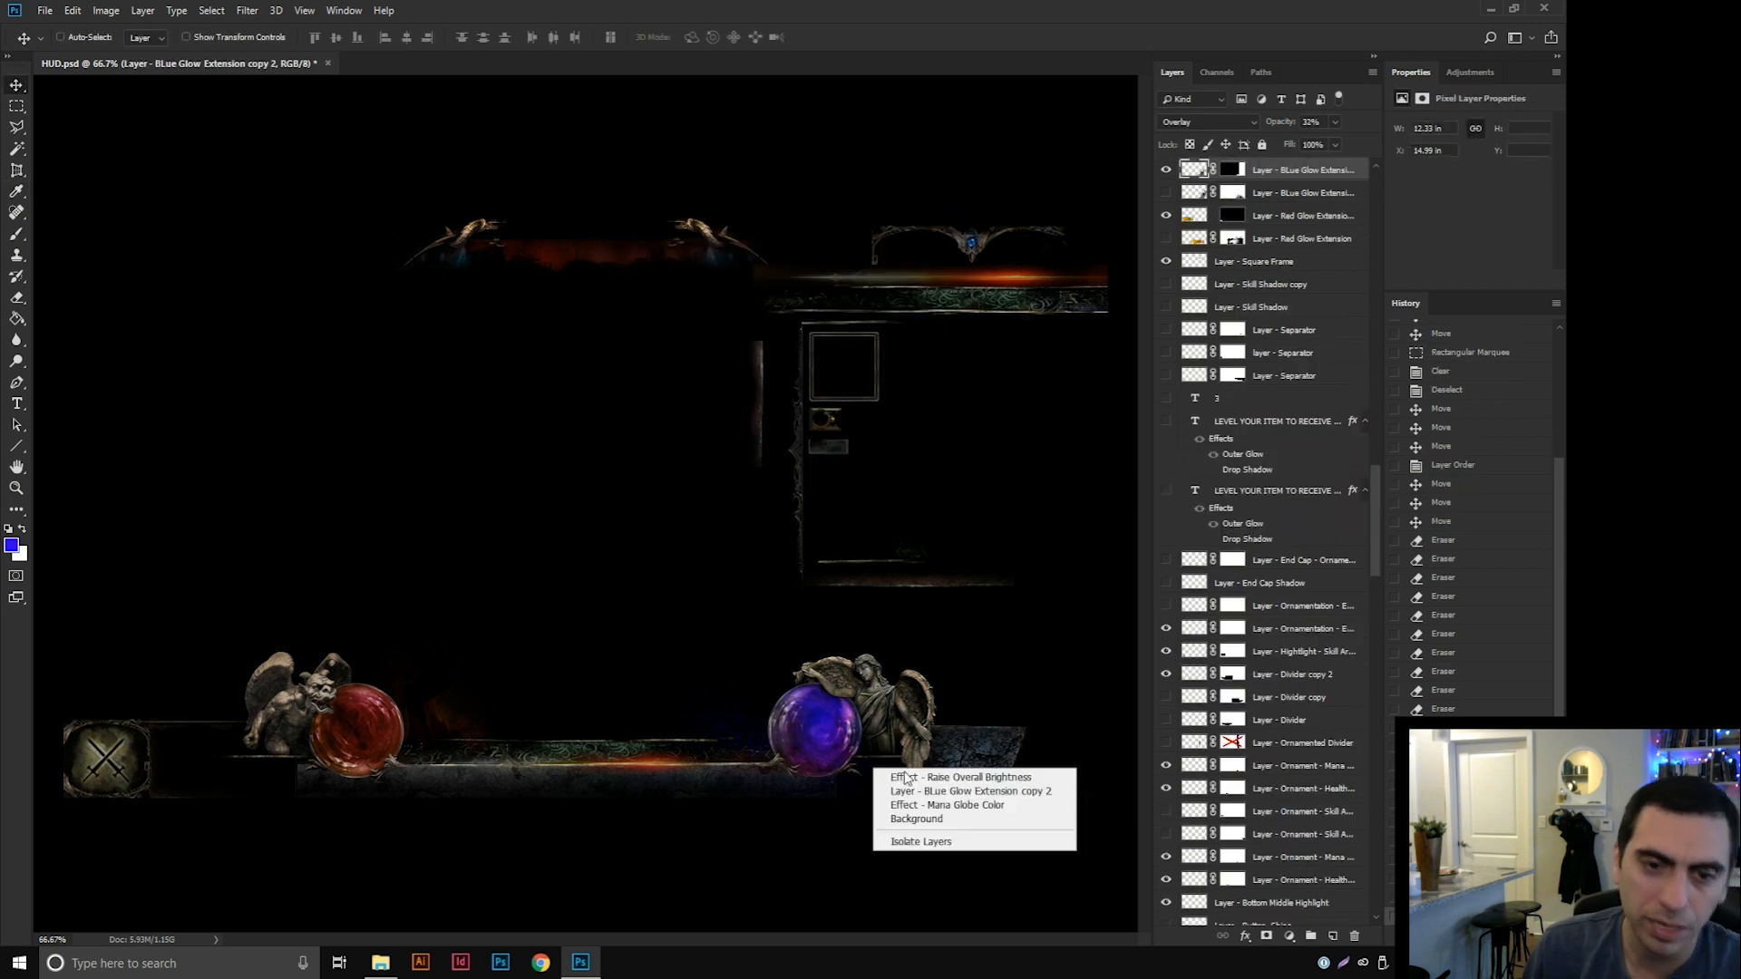
pyautogui.click(909, 806)
pyautogui.moveTo(857, 777); pyautogui.dragTo(886, 703)
pyautogui.hotkey('ctrl', 'z')
# Try to brush over the IMG_2701 copy 3 stone layer below the angel statue.
pyautogui.rightClick(966, 750)
pyautogui.click(1007, 803)
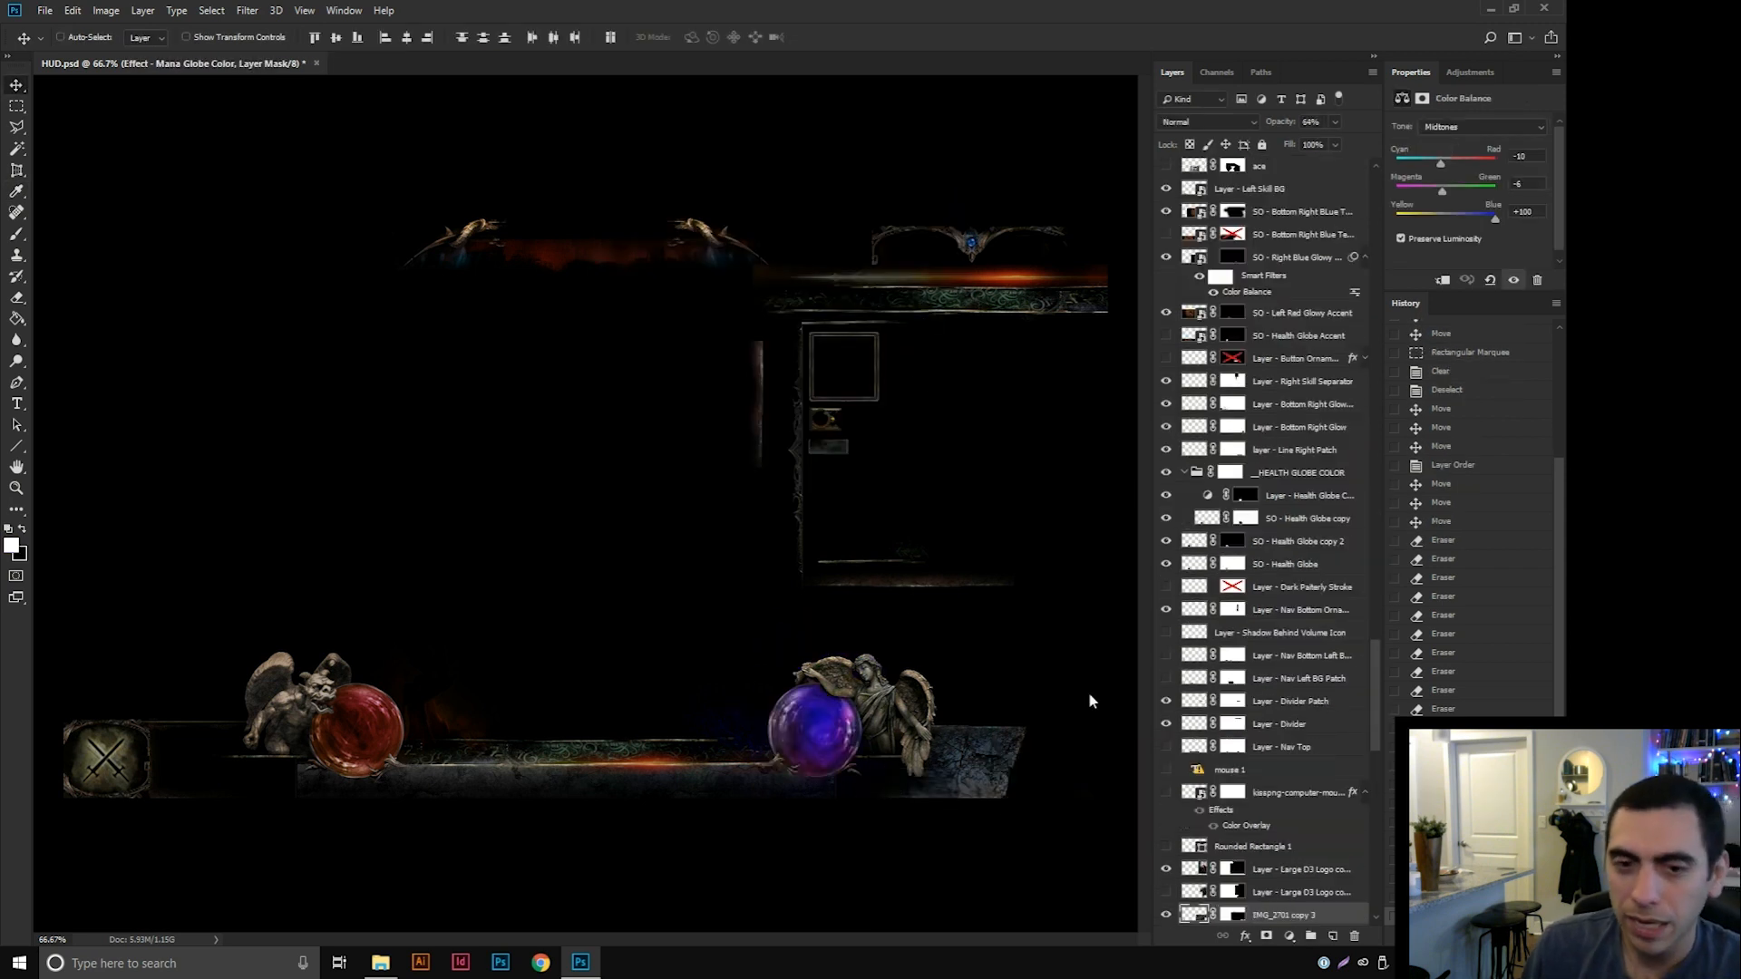
pyautogui.press('b')
pyautogui.moveTo(867, 782); pyautogui.dragTo(943, 795)
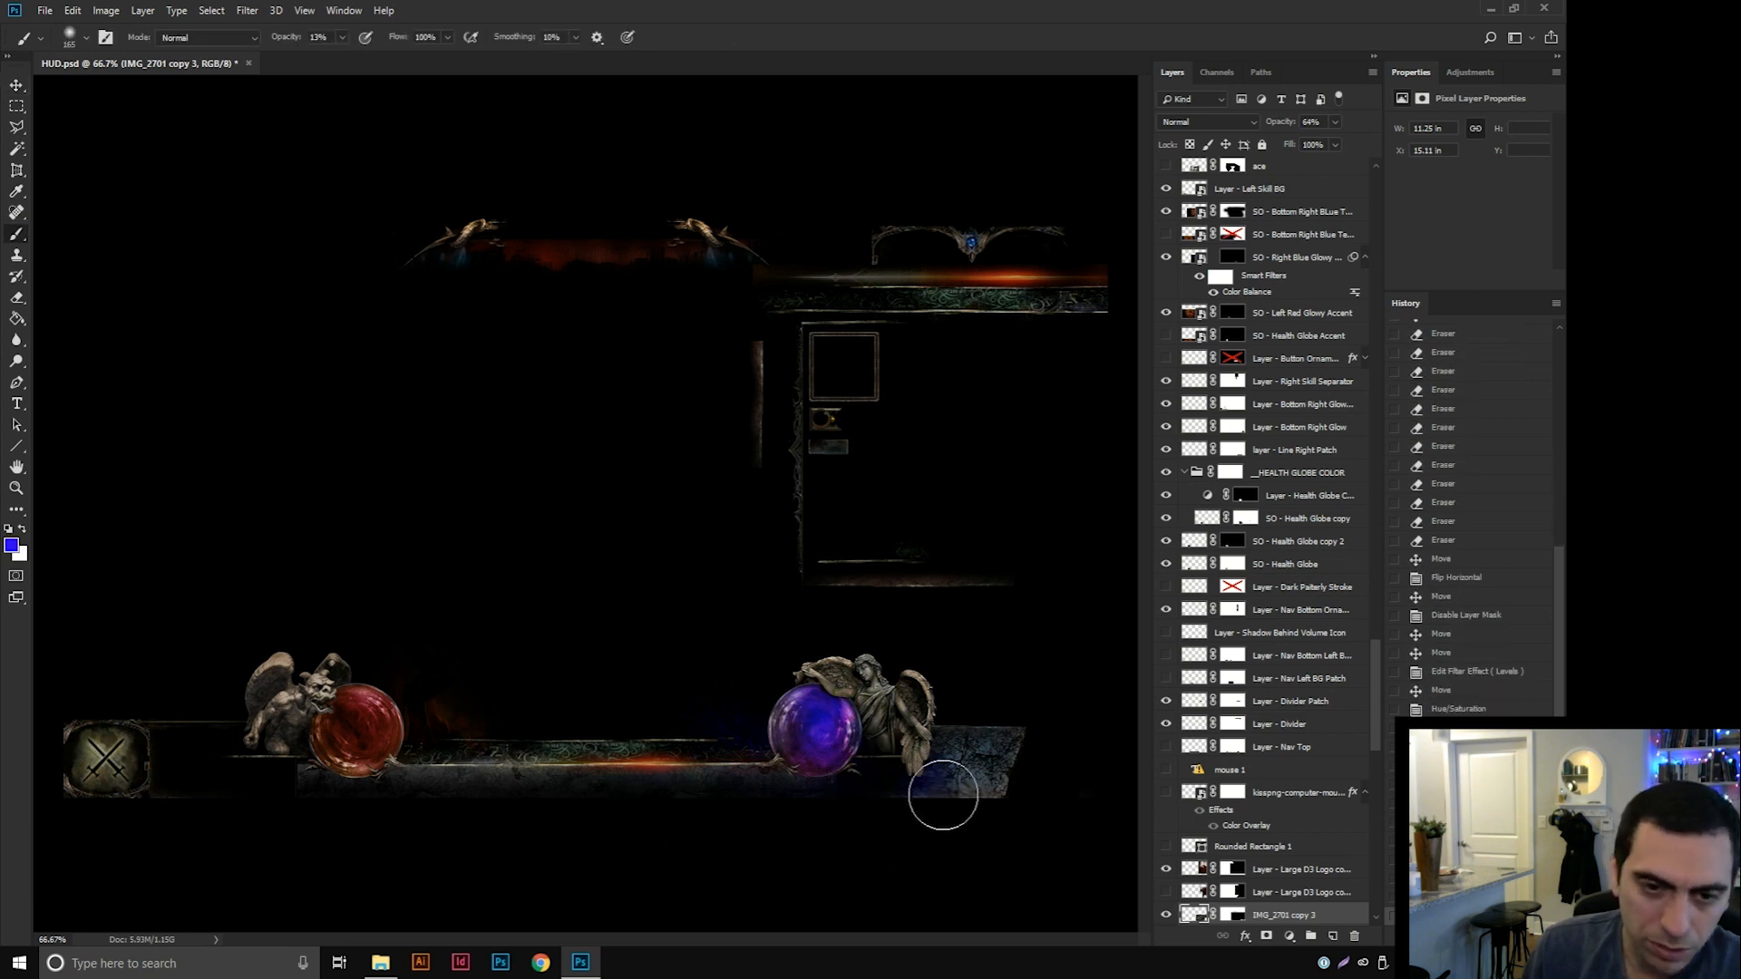
pyautogui.hotkey('ctrl', 'z')
# Pick the IMG_2701 copy 3 layer and brush on its mask to blend the stone into the strip beneath the mana globe.
pyautogui.press('v')
pyautogui.keyDown('ctrl'); pyautogui.click(1031, 778); pyautogui.keyUp('ctrl')
pyautogui.rightClick(970, 760)
pyautogui.click(1010, 814)
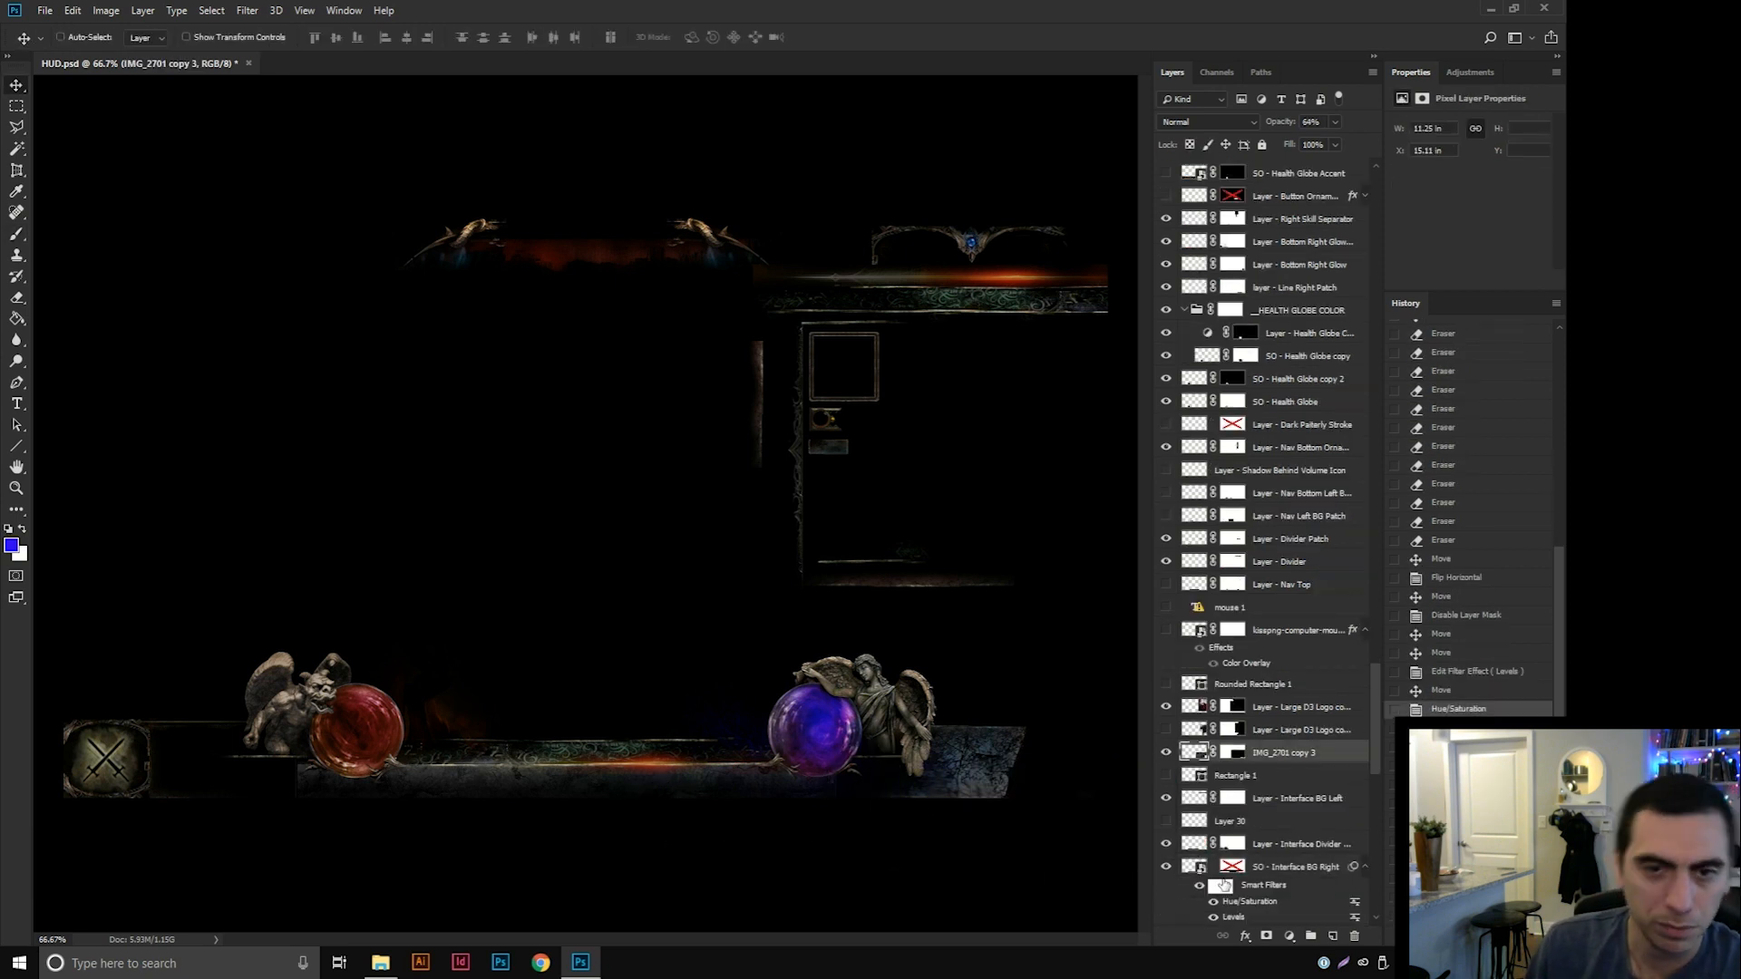
pyautogui.click(1238, 755)
pyautogui.press('b')
pyautogui.moveTo(877, 785)
pyautogui.mouseDown()
pyautogui.moveTo(923, 767)
pyautogui.moveTo(880, 764)
pyautogui.moveTo(1074, 771)
pyautogui.moveTo(1025, 731)
pyautogui.moveTo(988, 785)
pyautogui.moveTo(1047, 918)
pyautogui.moveTo(990, 822)
pyautogui.moveTo(873, 796)
pyautogui.moveTo(889, 767)
pyautogui.moveTo(666, 817)
pyautogui.moveTo(694, 807)
pyautogui.mouseUp()
# Duplicate the IMG_2701 copy 3 stone and place the copy behind the gargoyle at the health globe end of the bar.
pyautogui.press('v')
pyautogui.hotkey('ctrl', 'z')
pyautogui.keyDown('alt'); pyautogui.moveTo(918, 819); pyautogui.dragTo(251, 831); pyautogui.keyUp('alt')
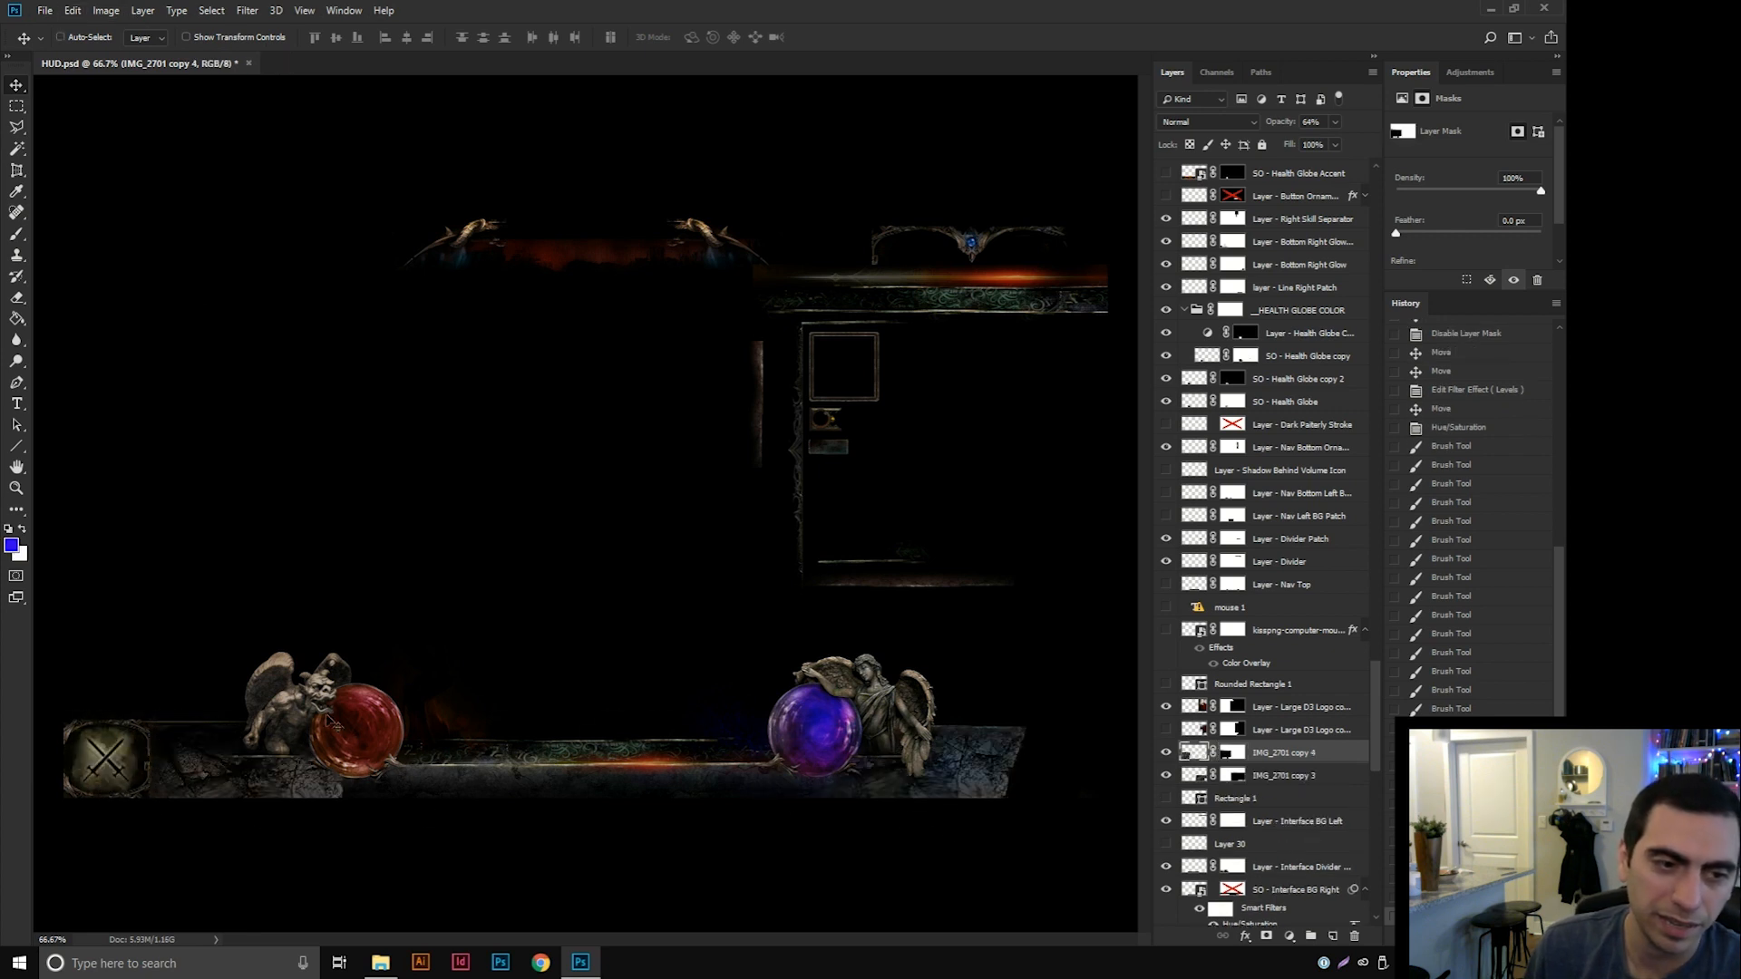
pyautogui.moveTo(317, 744); pyautogui.dragTo(213, 748)
# Locate the Layer - Left Skill BG layer beside the gargoyle and hide it.
pyautogui.rightClick(186, 735)
pyautogui.click(231, 759)
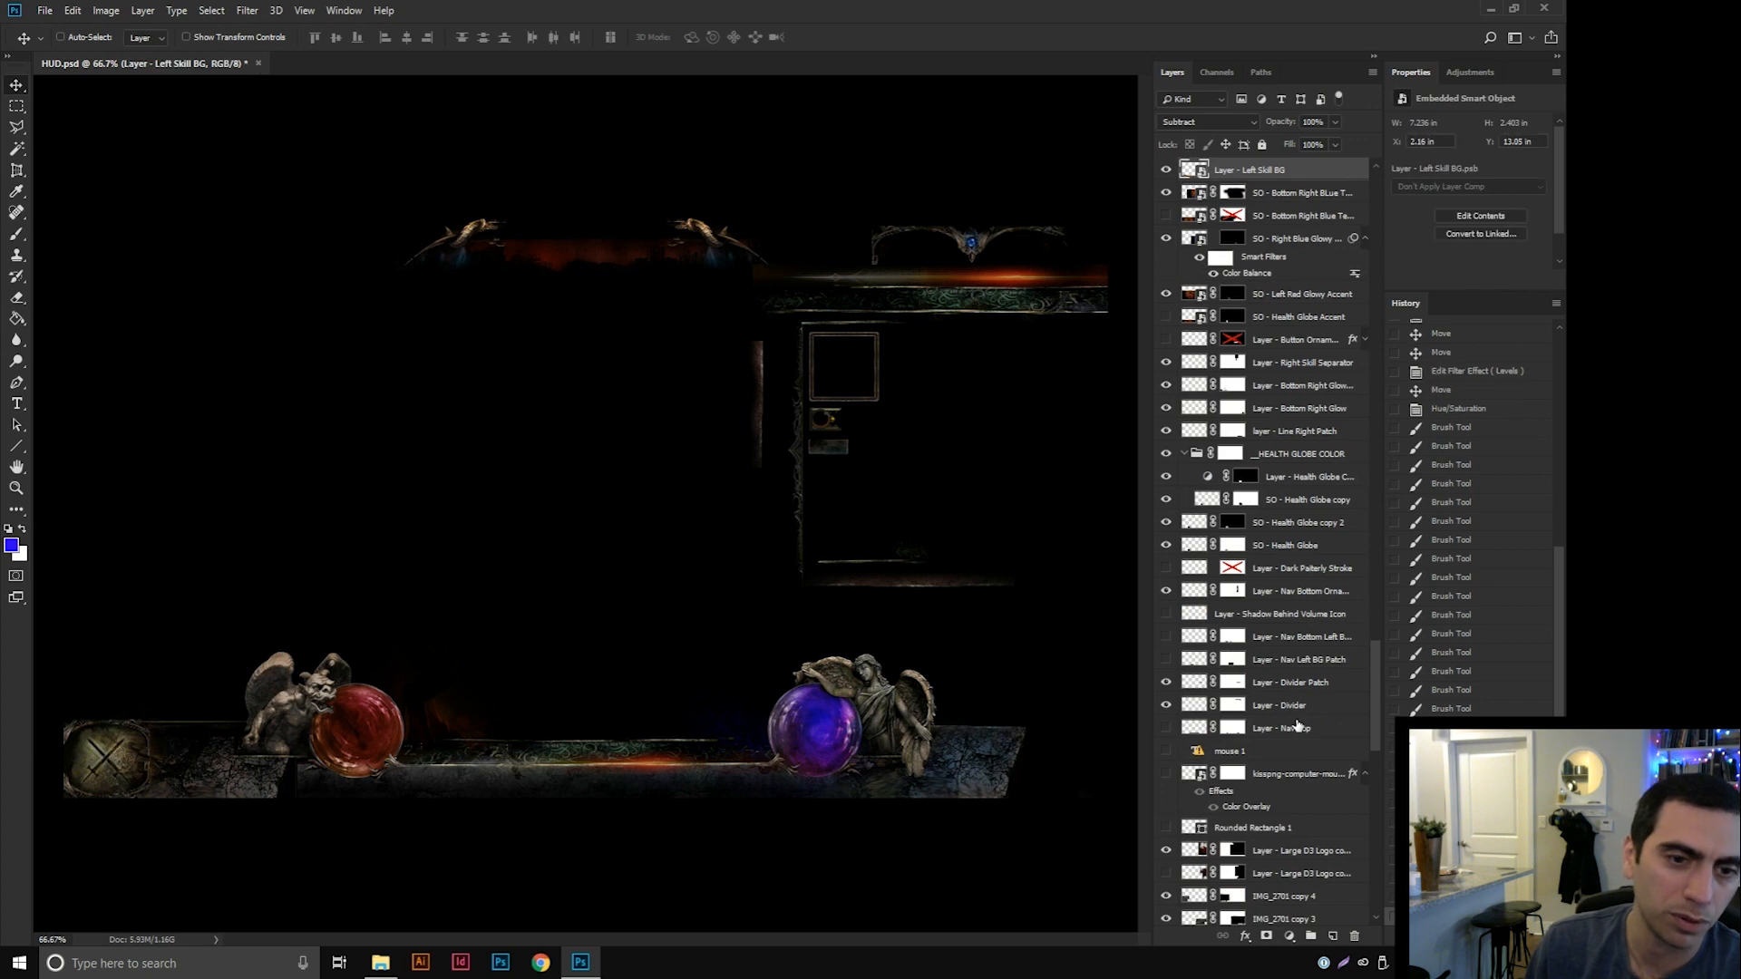
pyautogui.rightClick(207, 764)
pyautogui.rightClick(207, 732)
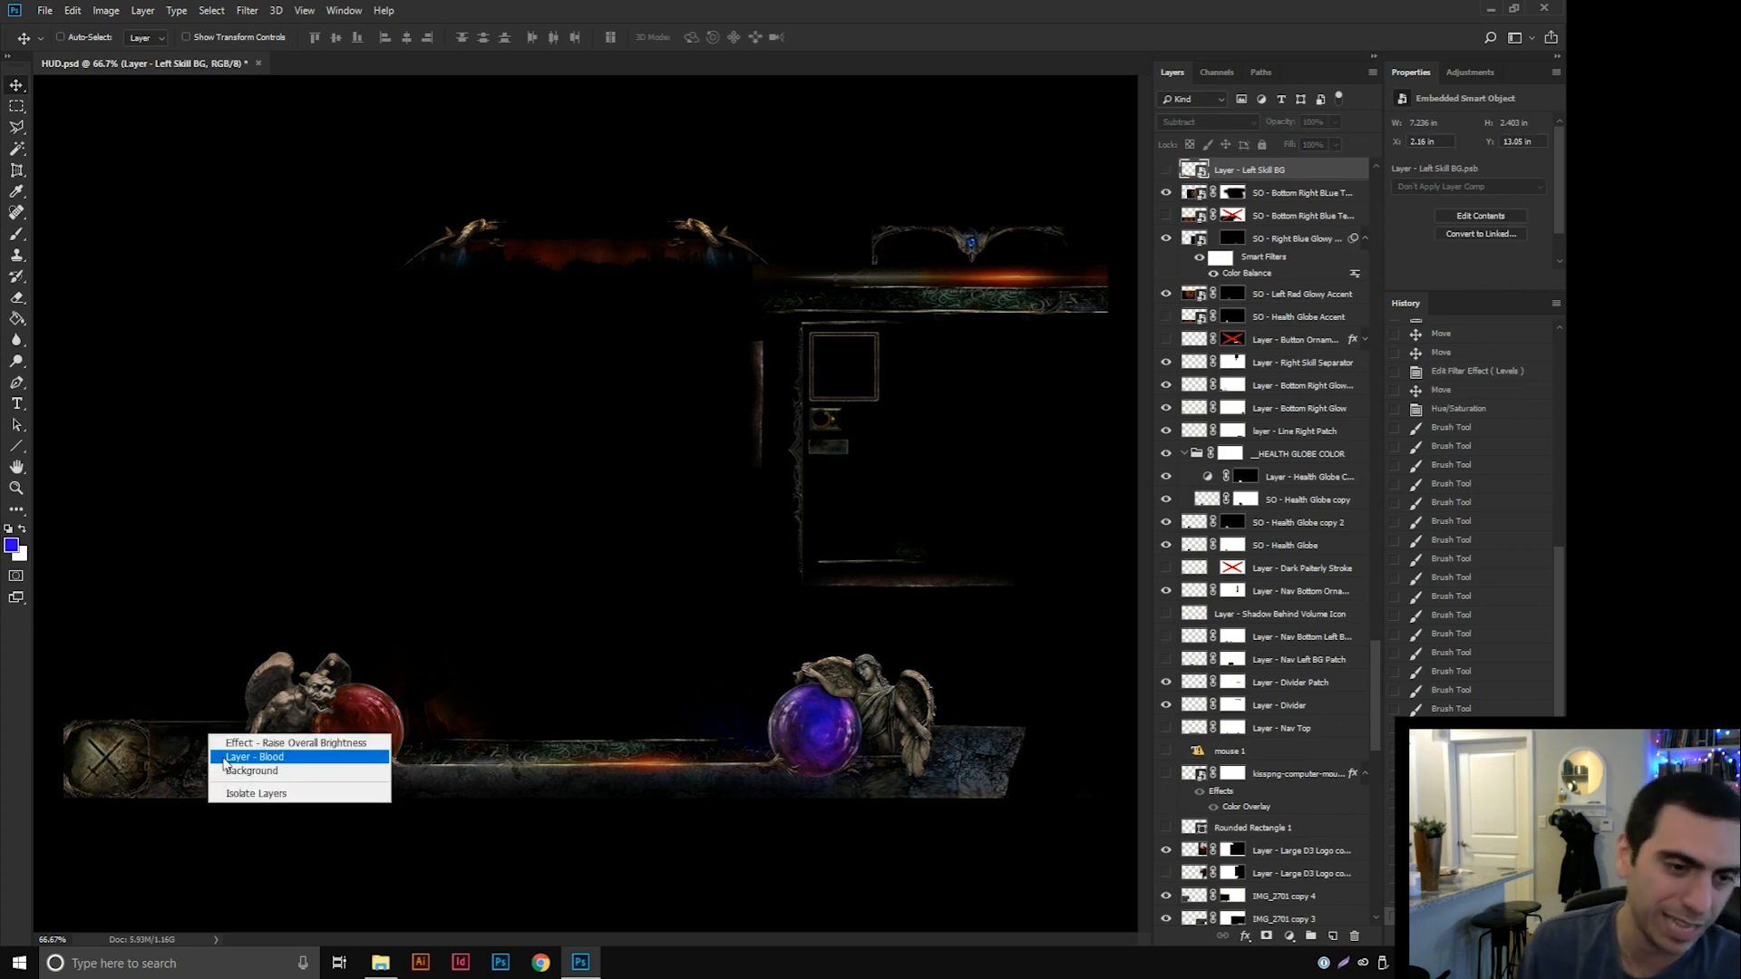
pyautogui.click(218, 756)
# Free-transform the IMG_2701 copy 4 stone, rotating it to about 79° and placing it behind the gargoyle and the X button.
pyautogui.rightClick(183, 731)
pyautogui.click(218, 756)
pyautogui.moveTo(192, 748); pyautogui.dragTo(262, 787)
pyautogui.hotkey('ctrl', 't')
pyautogui.moveTo(417, 626); pyautogui.dragTo(341, 451)
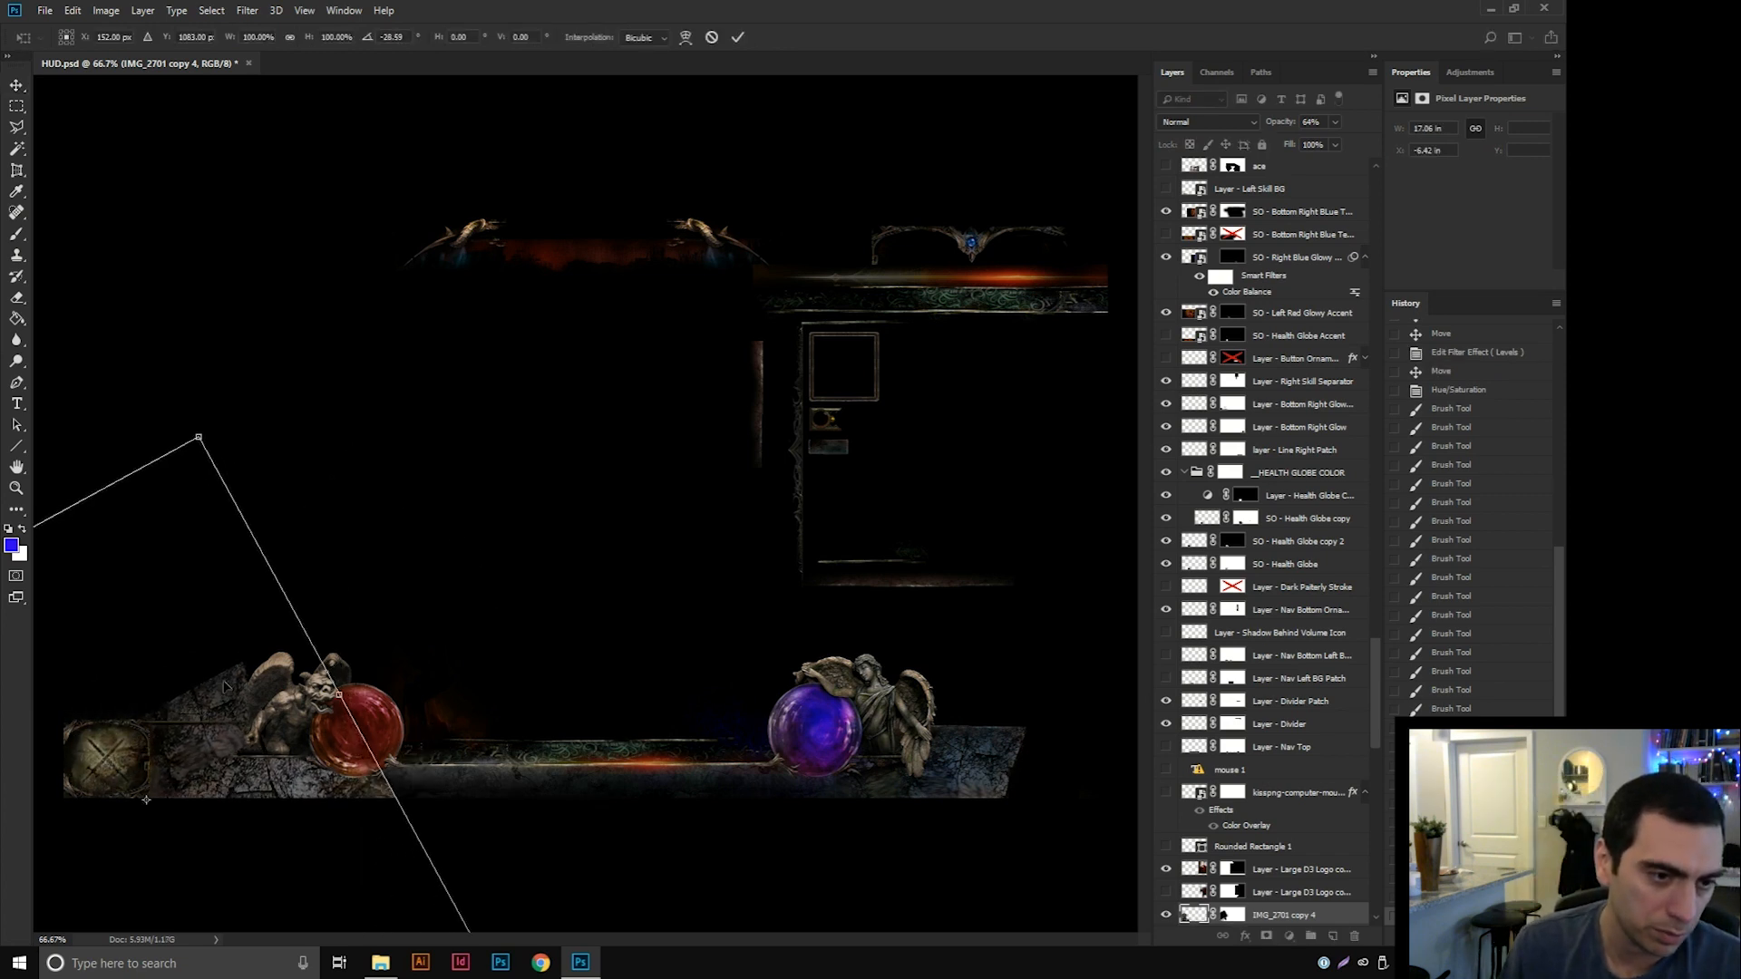
pyautogui.moveTo(146, 800); pyautogui.dragTo(177, 818)
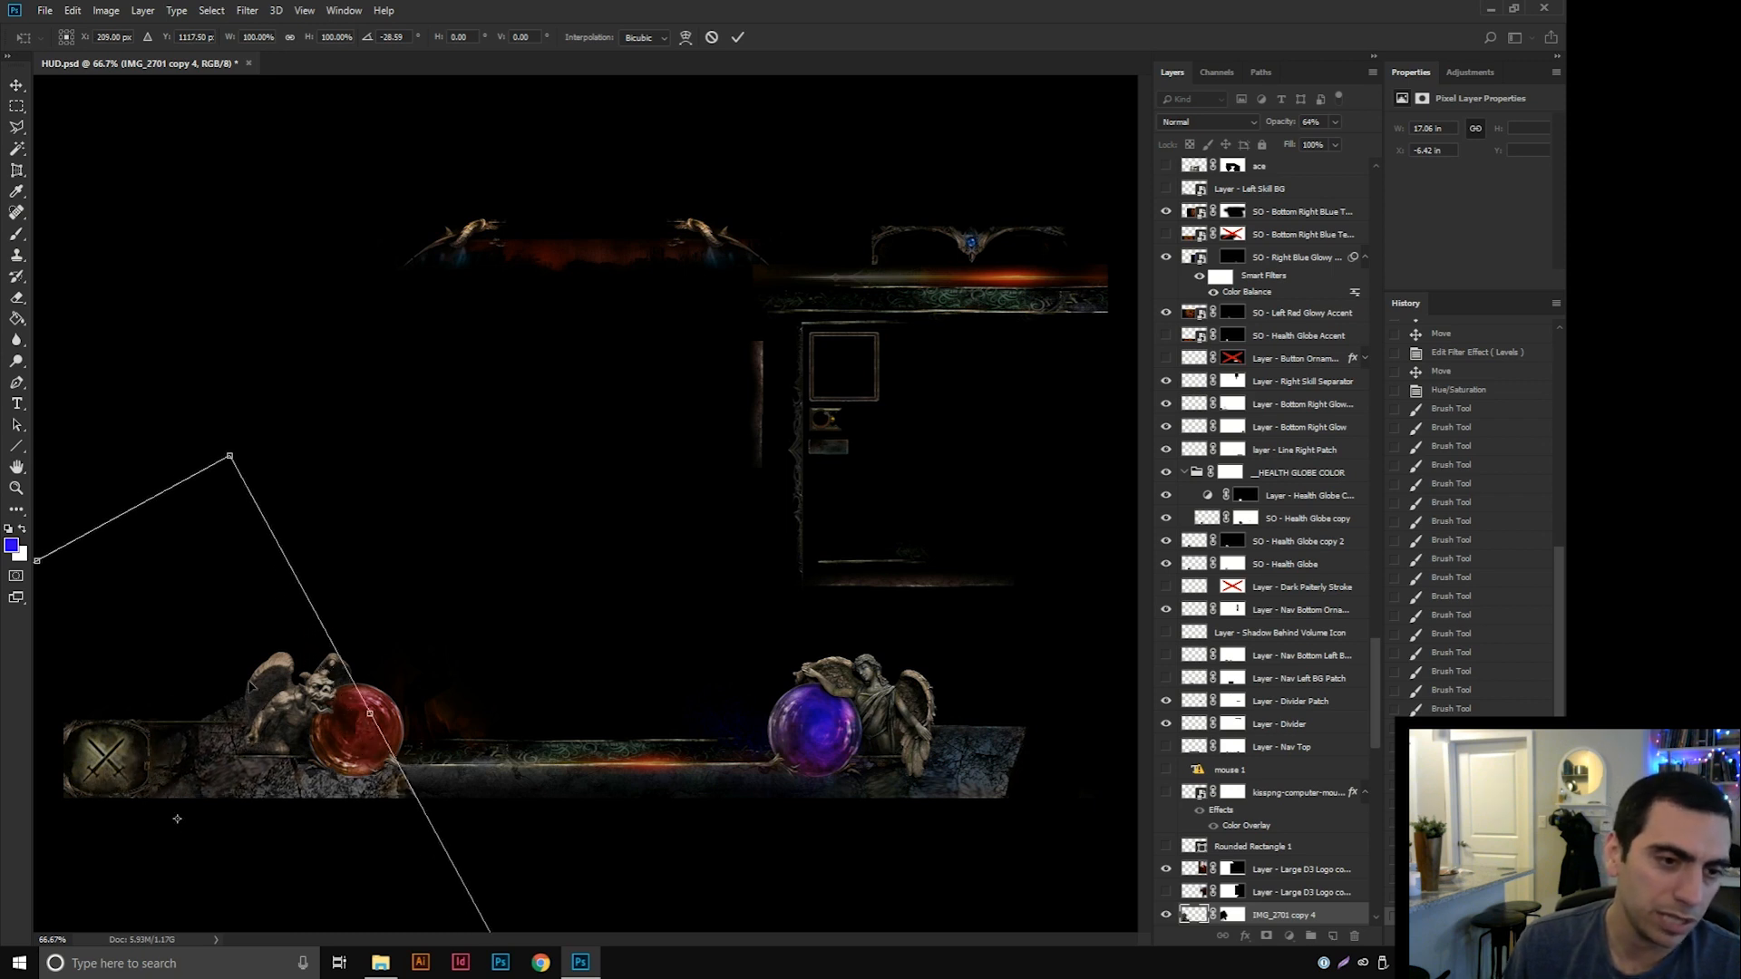
pyautogui.moveTo(367, 428); pyautogui.dragTo(599, 866)
pyautogui.moveTo(362, 725); pyautogui.dragTo(335, 679)
pyautogui.moveTo(575, 718); pyautogui.dragTo(269, 813)
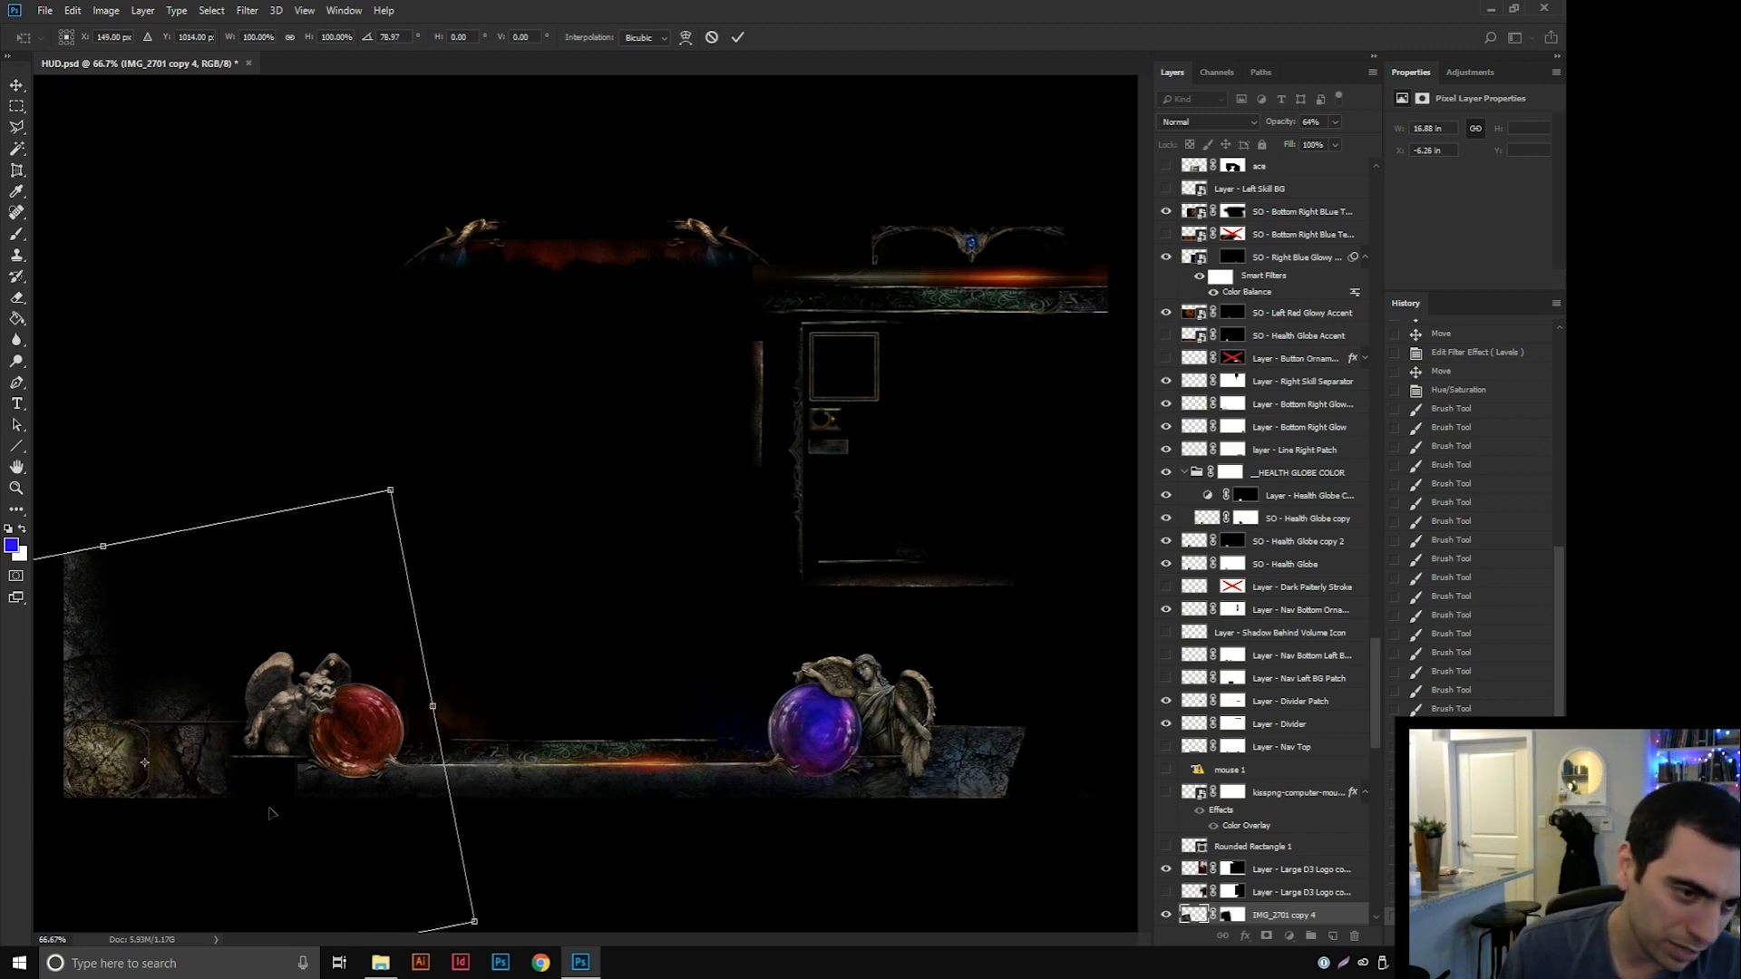
# Nudge the rotated IMG_2701 copy 4 stone horizontally to X 168 px and apply the transform.
pyautogui.press('Right')
pyautogui.press('Right')
pyautogui.press('Right')
pyautogui.press('Right')
pyautogui.press('Right')
pyautogui.press('Right')
pyautogui.press('Right')
pyautogui.press('Right')
pyautogui.press('Right')
pyautogui.press('Right')
pyautogui.press('Right')
pyautogui.press('Right')
pyautogui.press('Right')
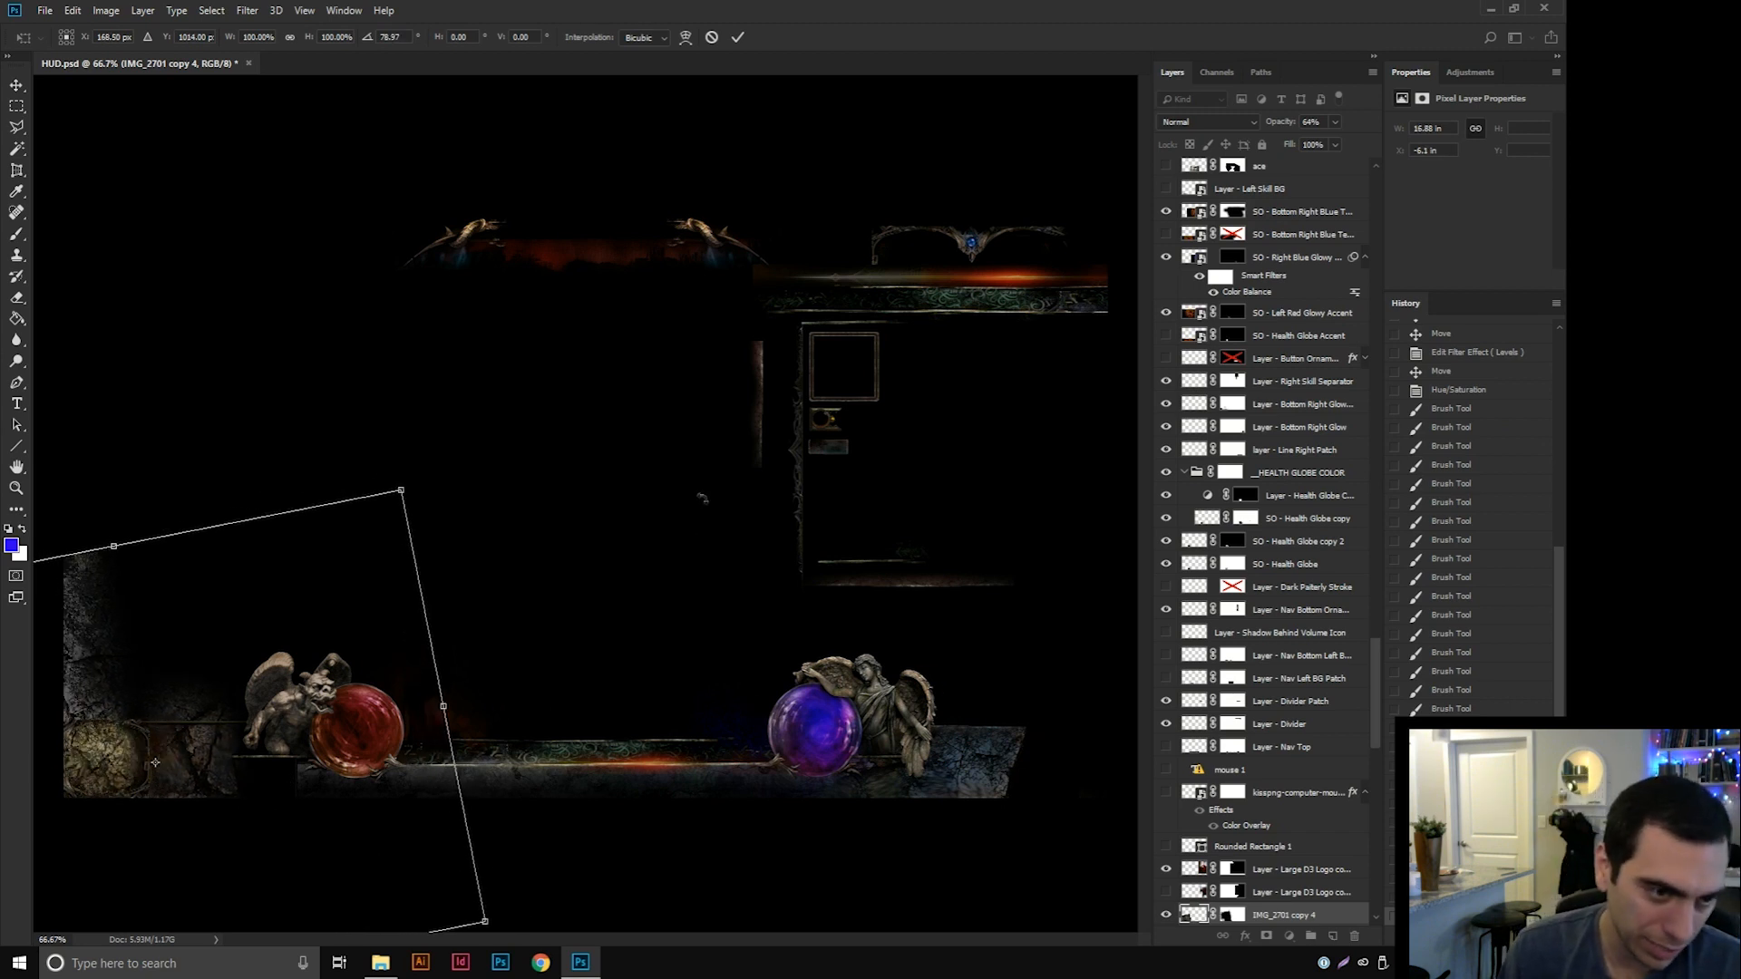
pyautogui.press('Return')
# Brush on the IMG_2701 copy 4 mask to blend the stone around and below the gargoyle.
pyautogui.click(1237, 915)
pyautogui.press('b')
pyautogui.moveTo(233, 735)
pyautogui.mouseDown()
pyautogui.moveTo(264, 773)
pyautogui.moveTo(315, 789)
pyautogui.moveTo(283, 786)
pyautogui.mouseUp()
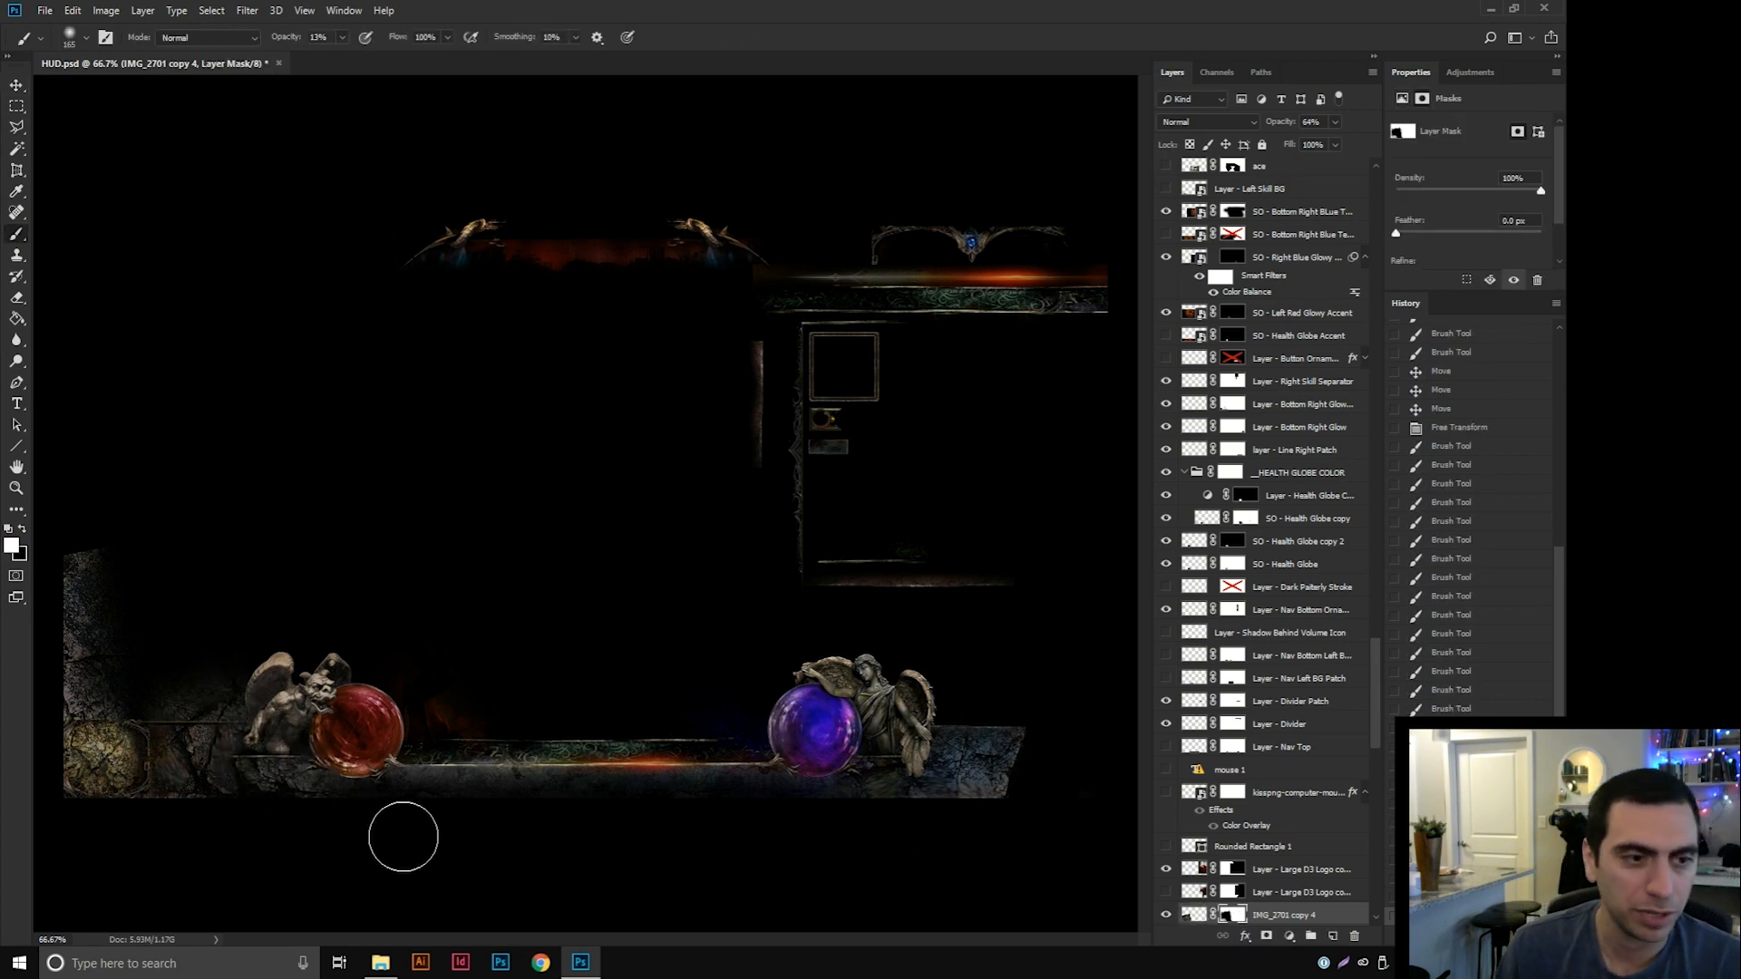
# Outline the stone around the X button with the Polygonal Lasso and clear that area on the IMG_2701 copy 4 mask.
pyautogui.press('l')
pyautogui.hotkey('ctrl', '+')
pyautogui.hotkey('ctrl', '+')
pyautogui.moveTo(186, 725); pyautogui.dragTo(726, 388)
pyautogui.moveTo(500, 685); pyautogui.dragTo(861, 354)
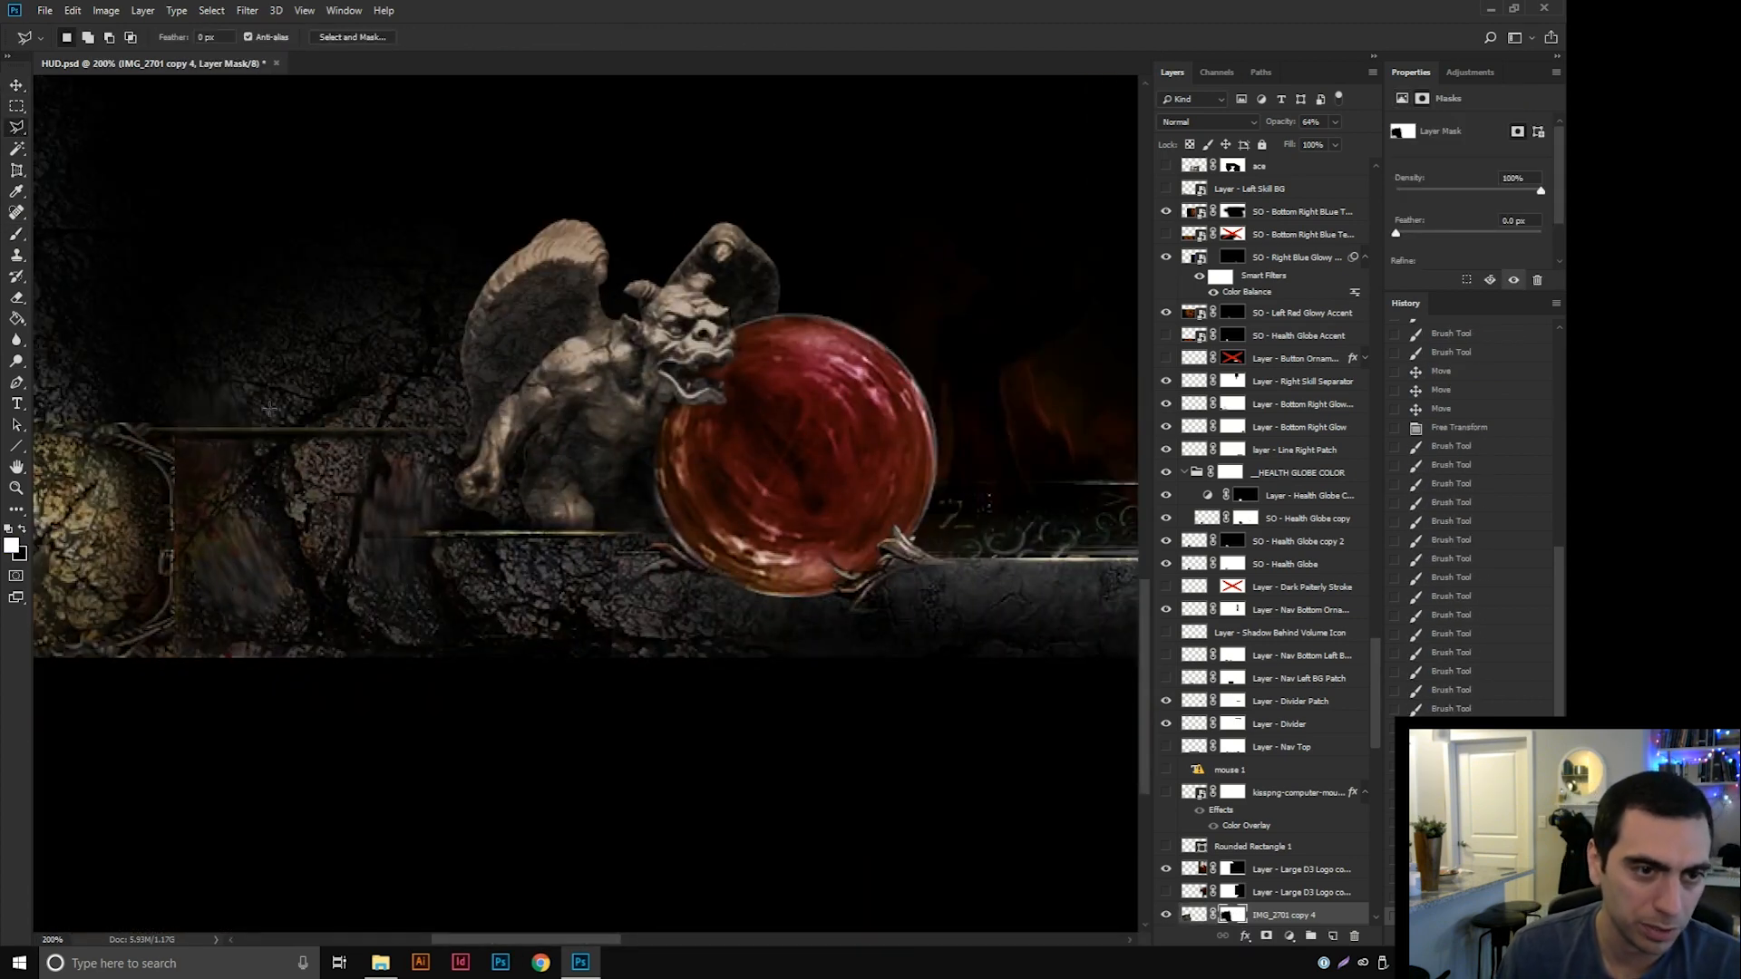
pyautogui.click(250, 405)
pyautogui.click(278, 514)
pyautogui.click(284, 542)
pyautogui.click(322, 601)
pyautogui.click(470, 691)
pyautogui.click(149, 744)
pyautogui.moveTo(121, 744); pyautogui.dragTo(641, 750)
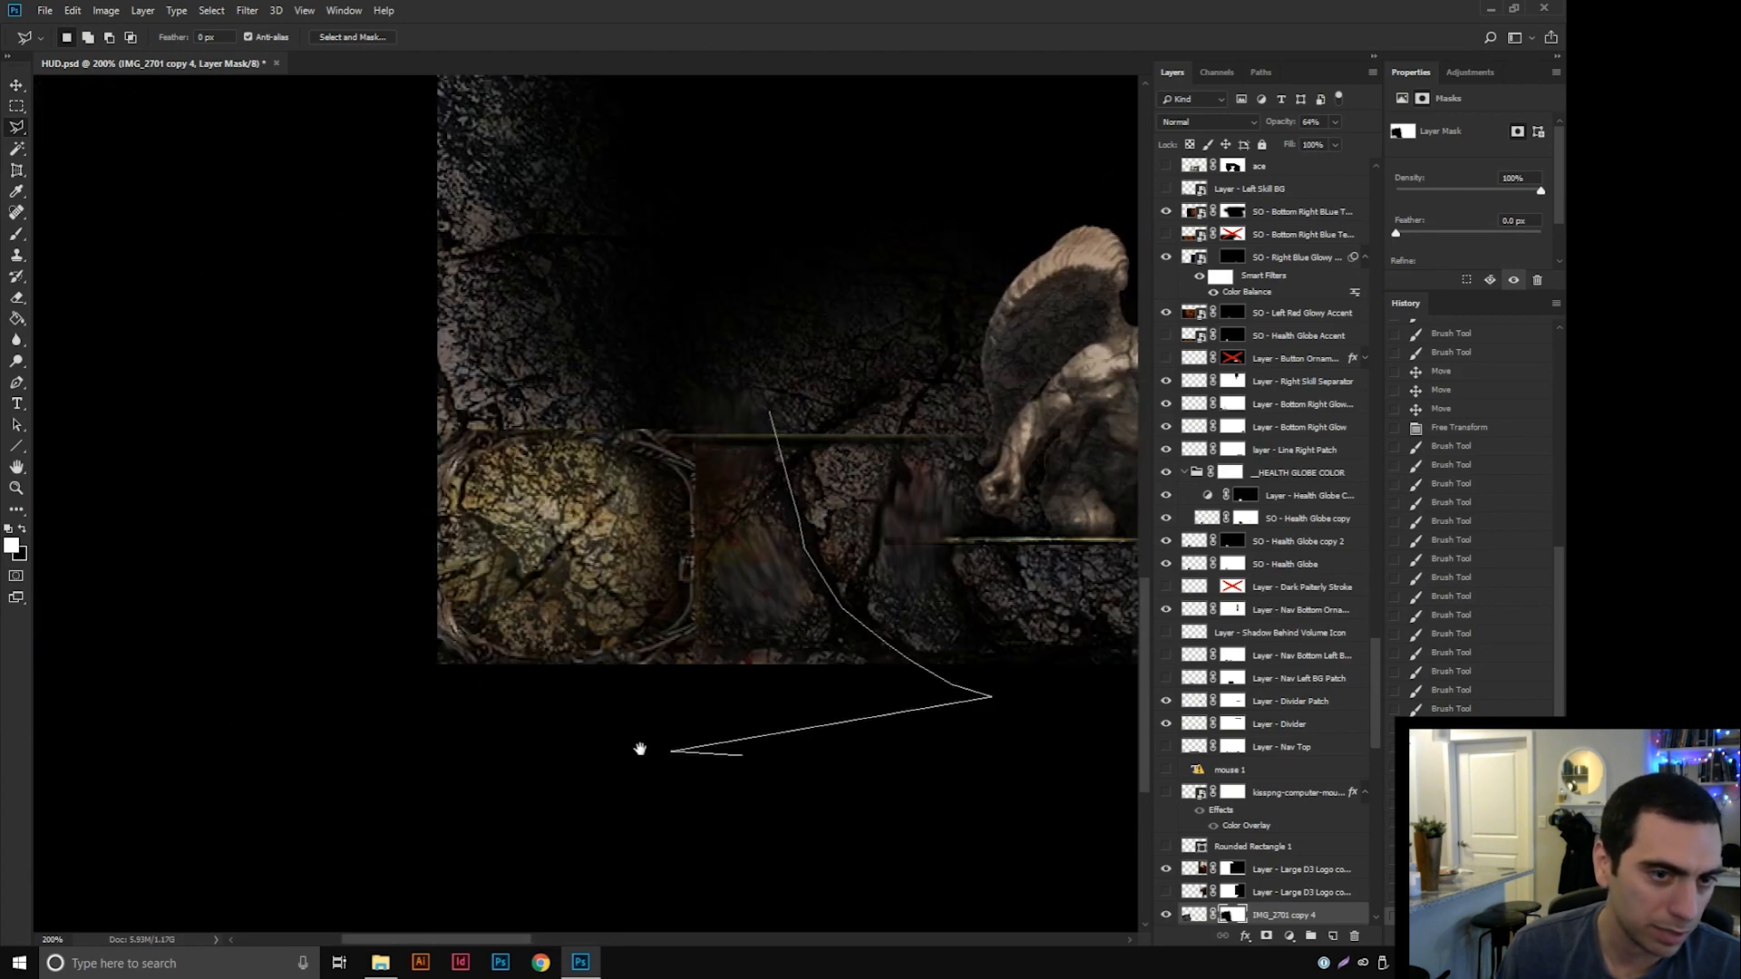
pyautogui.click(349, 706)
pyautogui.click(315, 393)
pyautogui.click(458, 132)
pyautogui.click(667, 132)
pyautogui.click(728, 269)
pyautogui.click(777, 425)
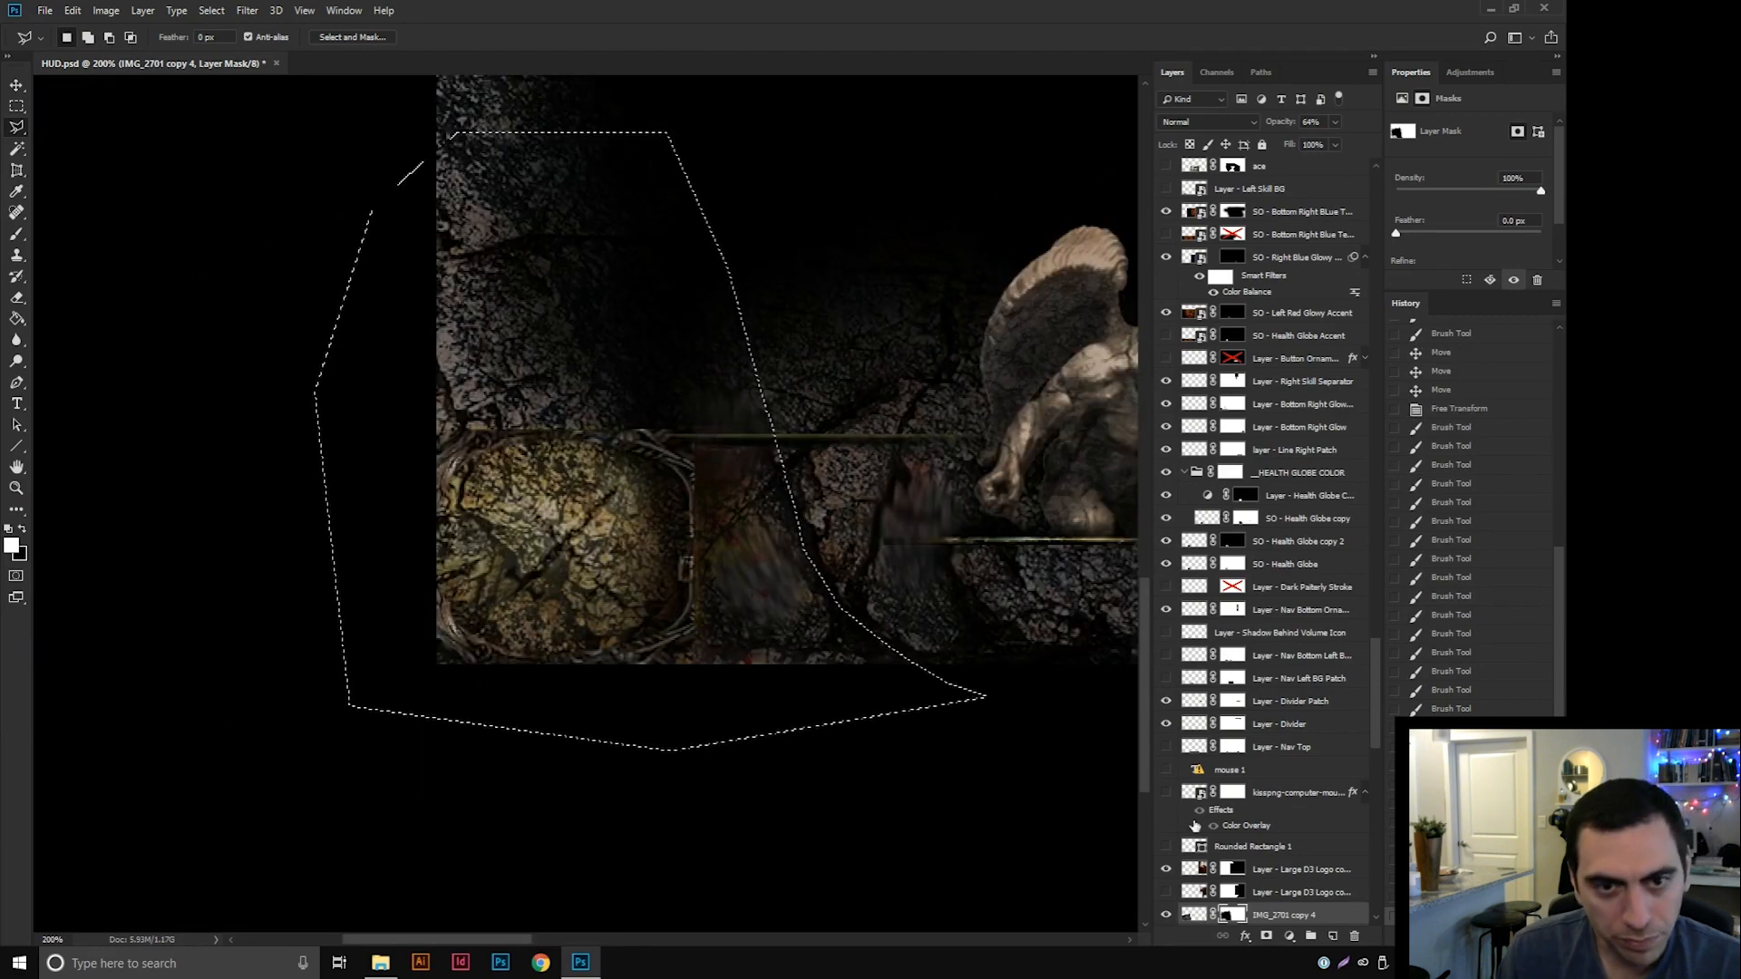
pyautogui.press('Delete')
pyautogui.hotkey('ctrl', '-')
pyautogui.hotkey('ctrl', '-')
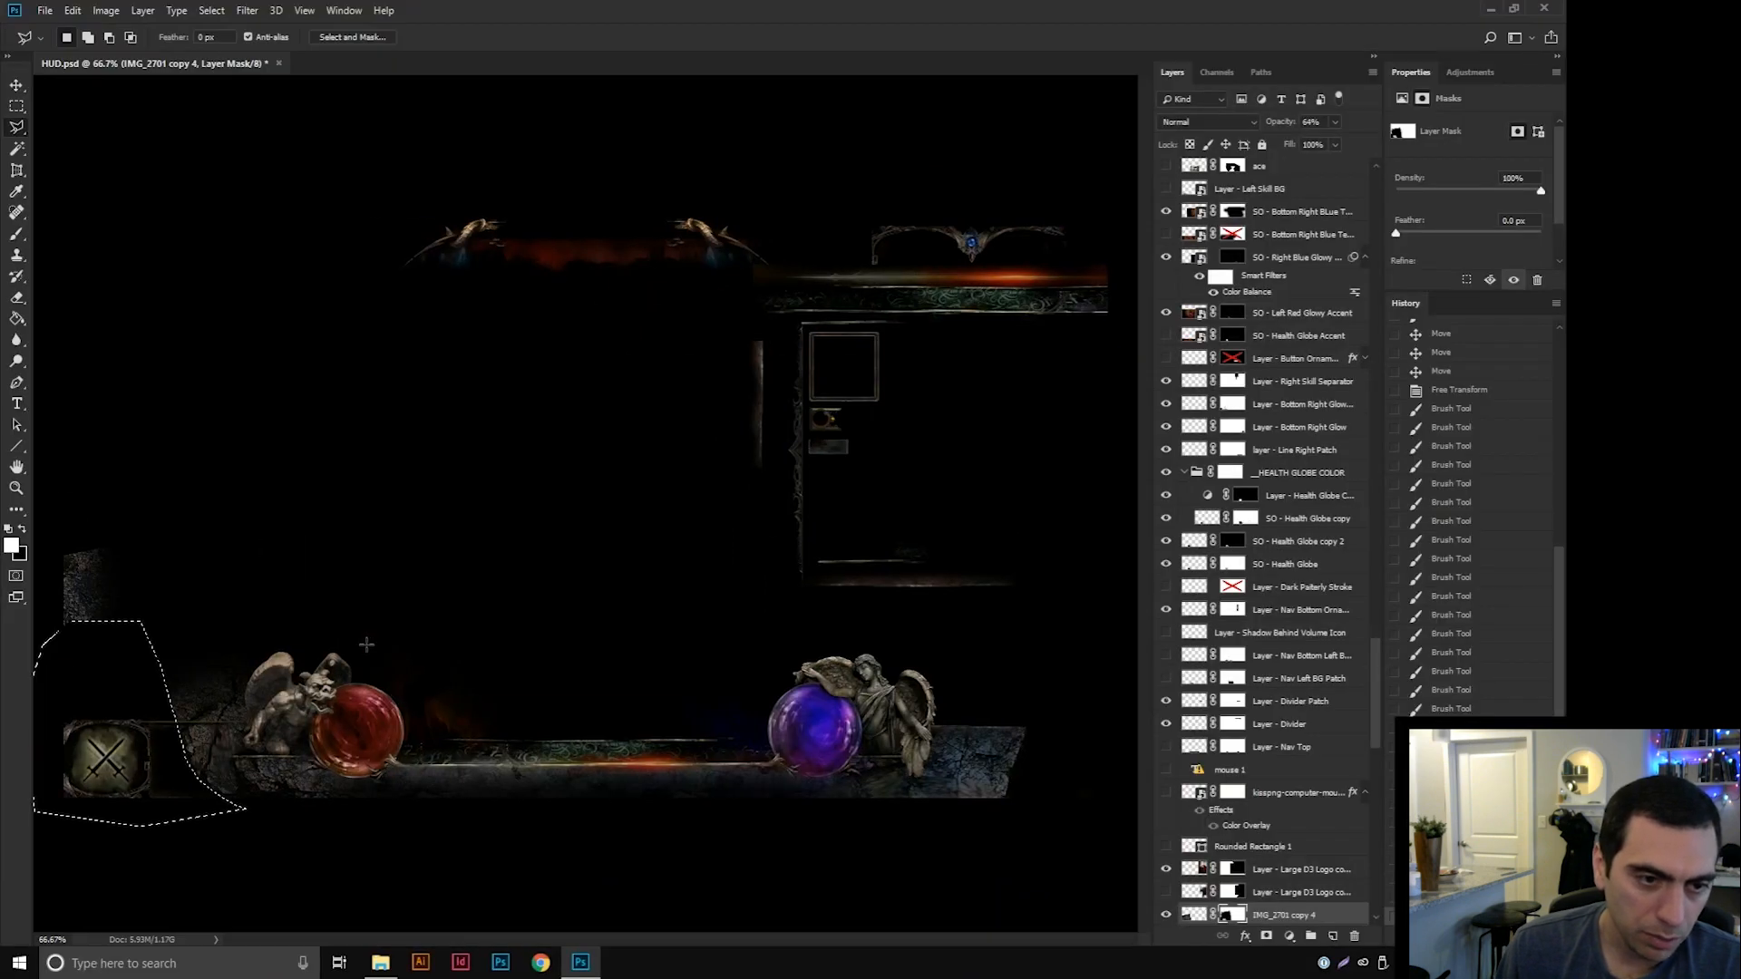
# Drop the lasso selection, then marquee the leftover stone above the bottom bar and clear it on the IMG_2701 copy 4 mask.
pyautogui.press('f')
pyautogui.moveTo(314, 642); pyautogui.dragTo(334, 529)
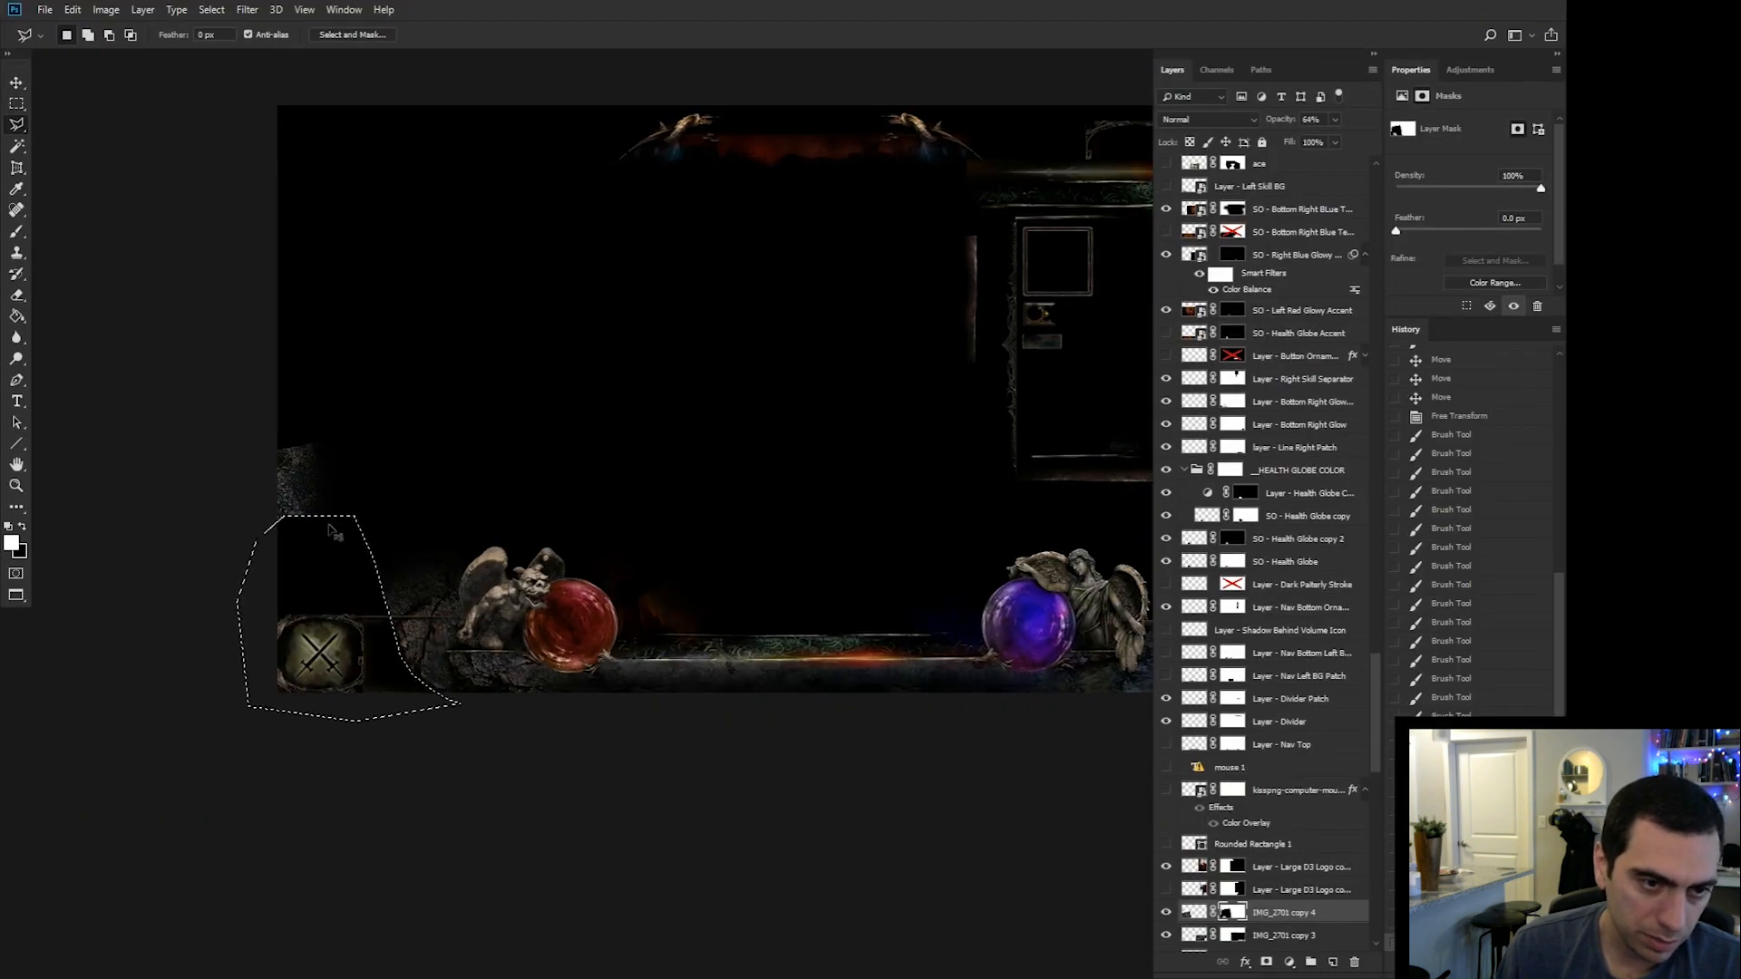
pyautogui.hotkey('ctrl', 'd')
pyautogui.press('m')
pyautogui.moveTo(276, 357)
pyautogui.mouseDown()
pyautogui.moveTo(653, 563)
pyautogui.moveTo(814, 618)
pyautogui.mouseUp()
pyautogui.press('Delete')
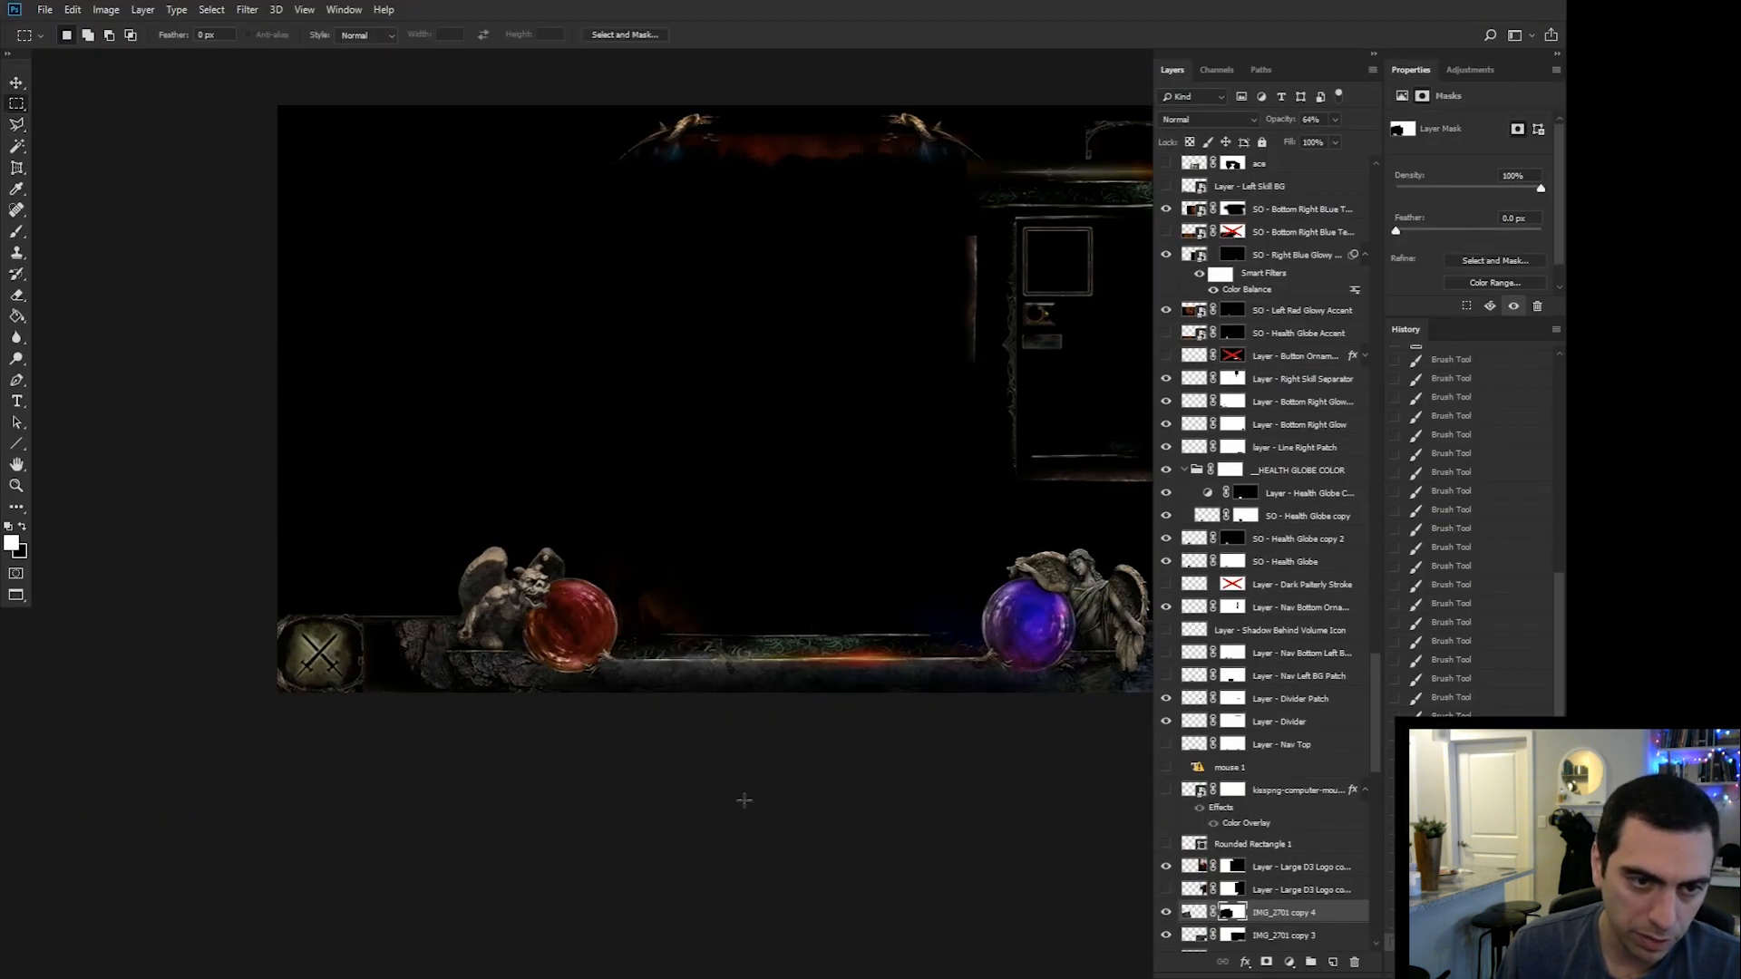
pyautogui.moveTo(783, 768); pyautogui.dragTo(670, 795)
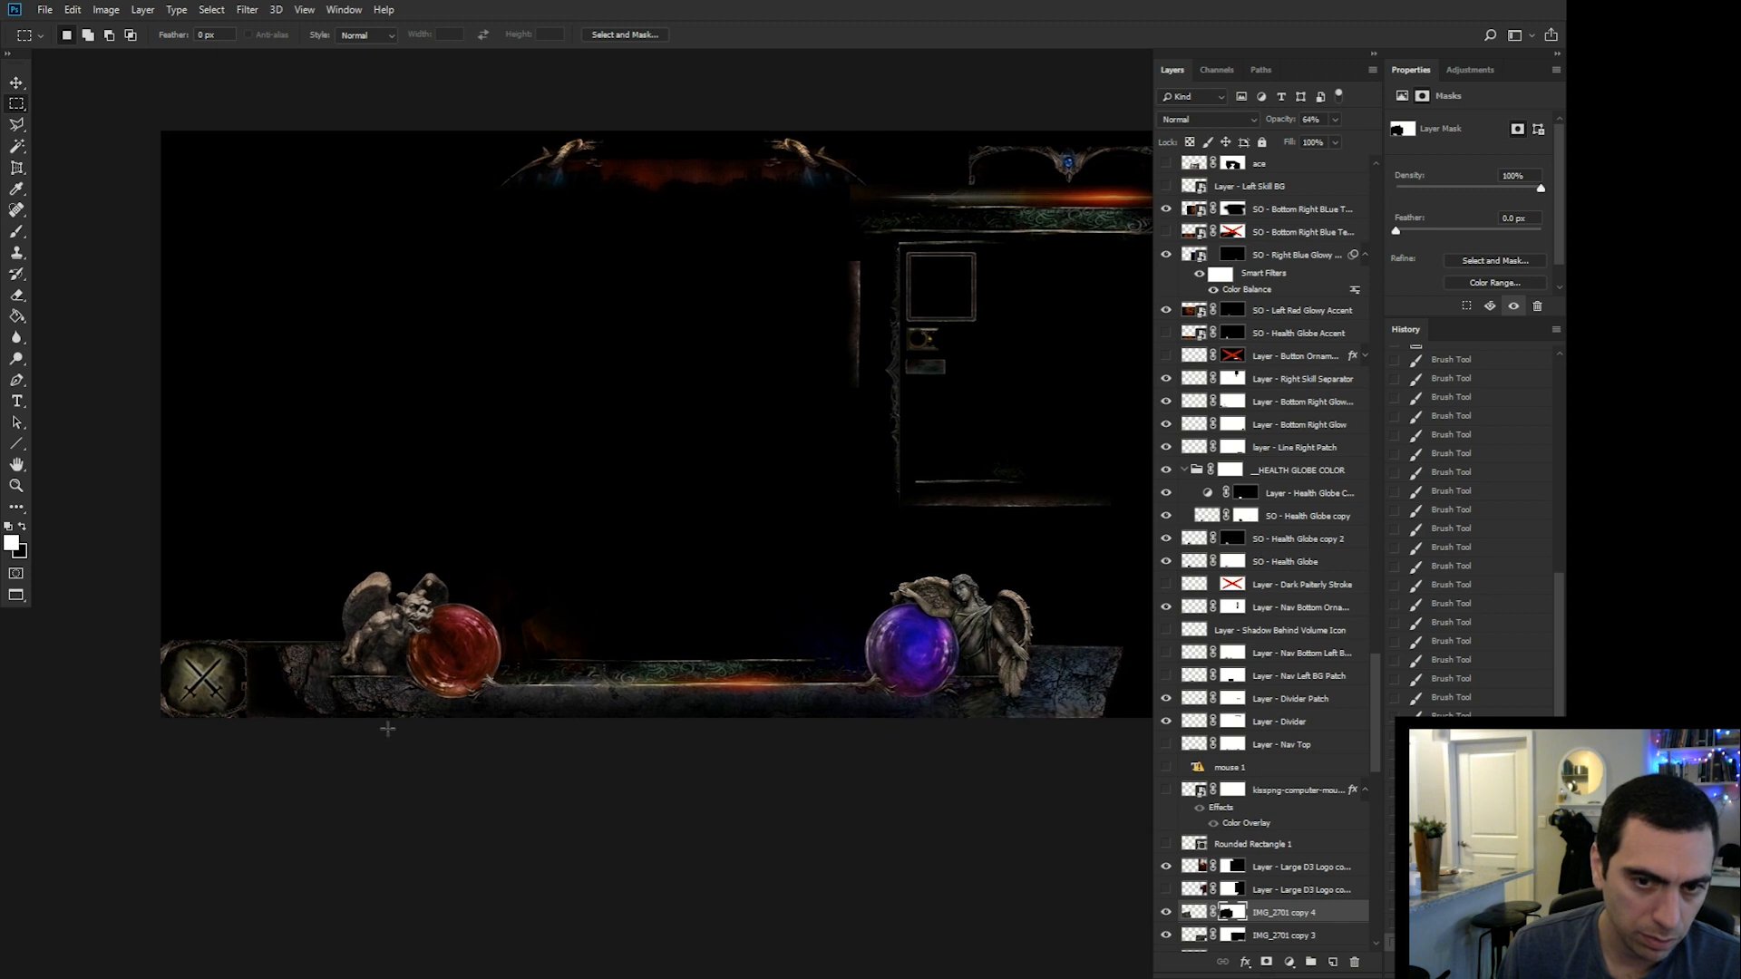
# Hide the icons_categories_skills layer that shows the crossed X icon beside the bottom bar.
pyautogui.press('v')
pyautogui.rightClick(198, 676)
pyautogui.click(245, 728)
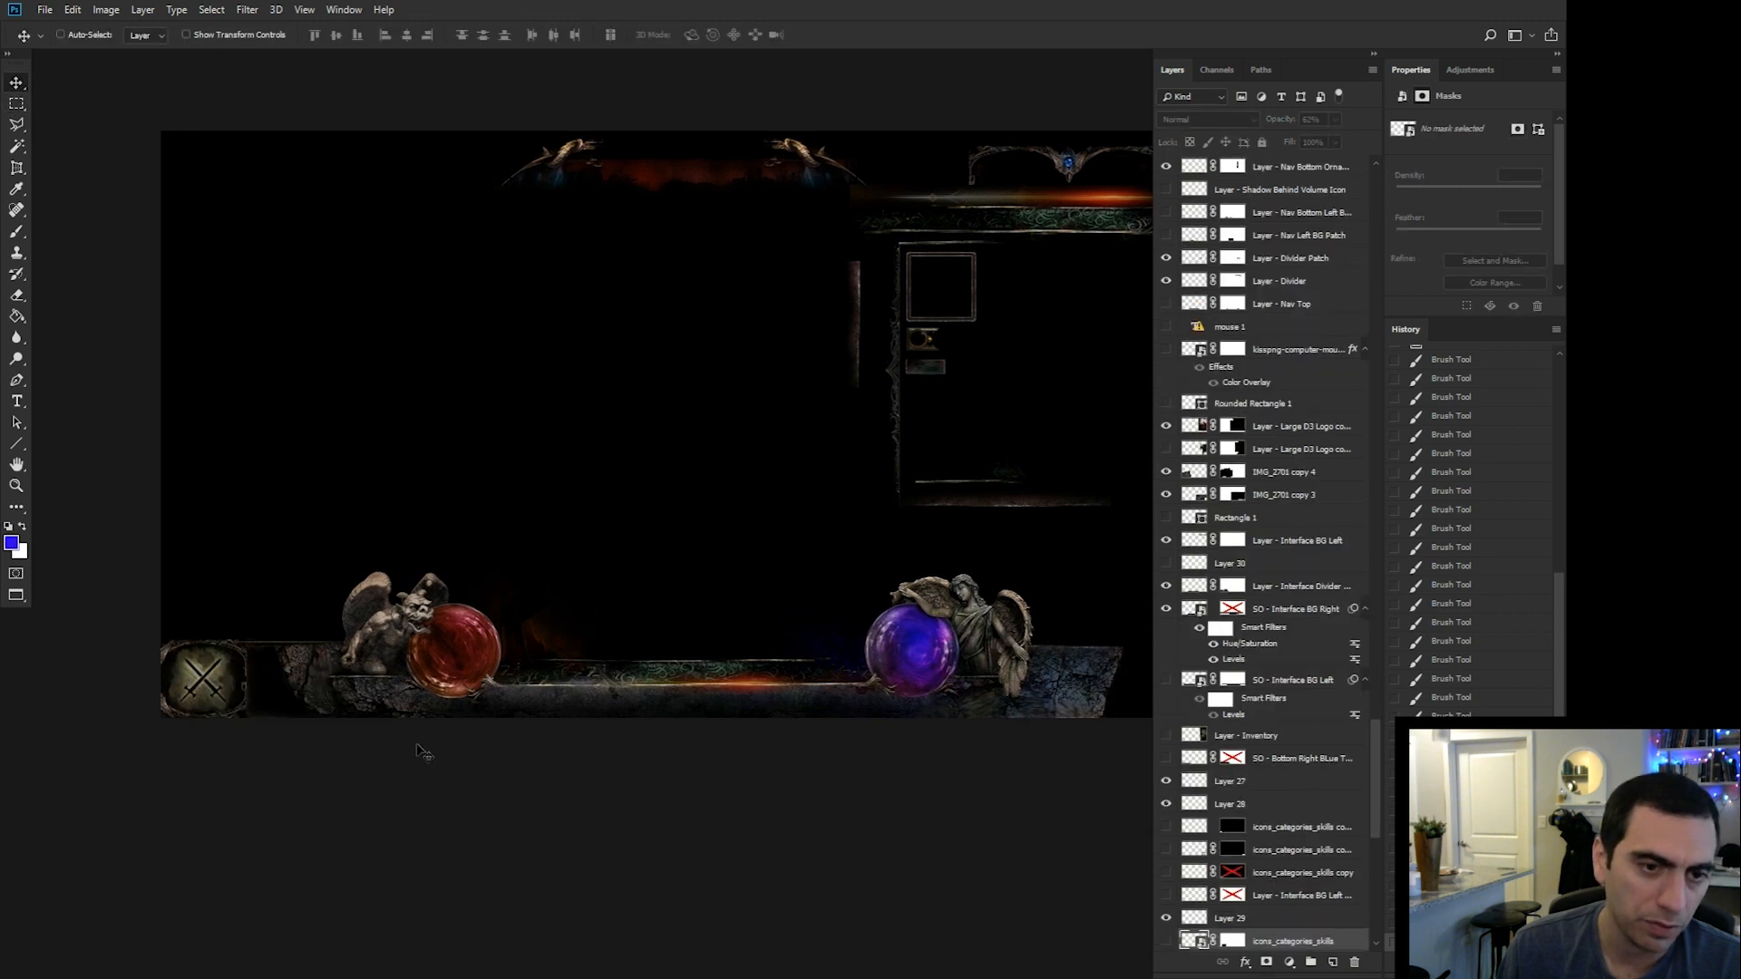
# Hide the Skill Ornamentation layer and its copy that frame the emptied button beside the gargoyle.
pyautogui.rightClick(216, 676)
pyautogui.rightClick(212, 643)
pyautogui.click(244, 668)
pyautogui.click(1166, 168)
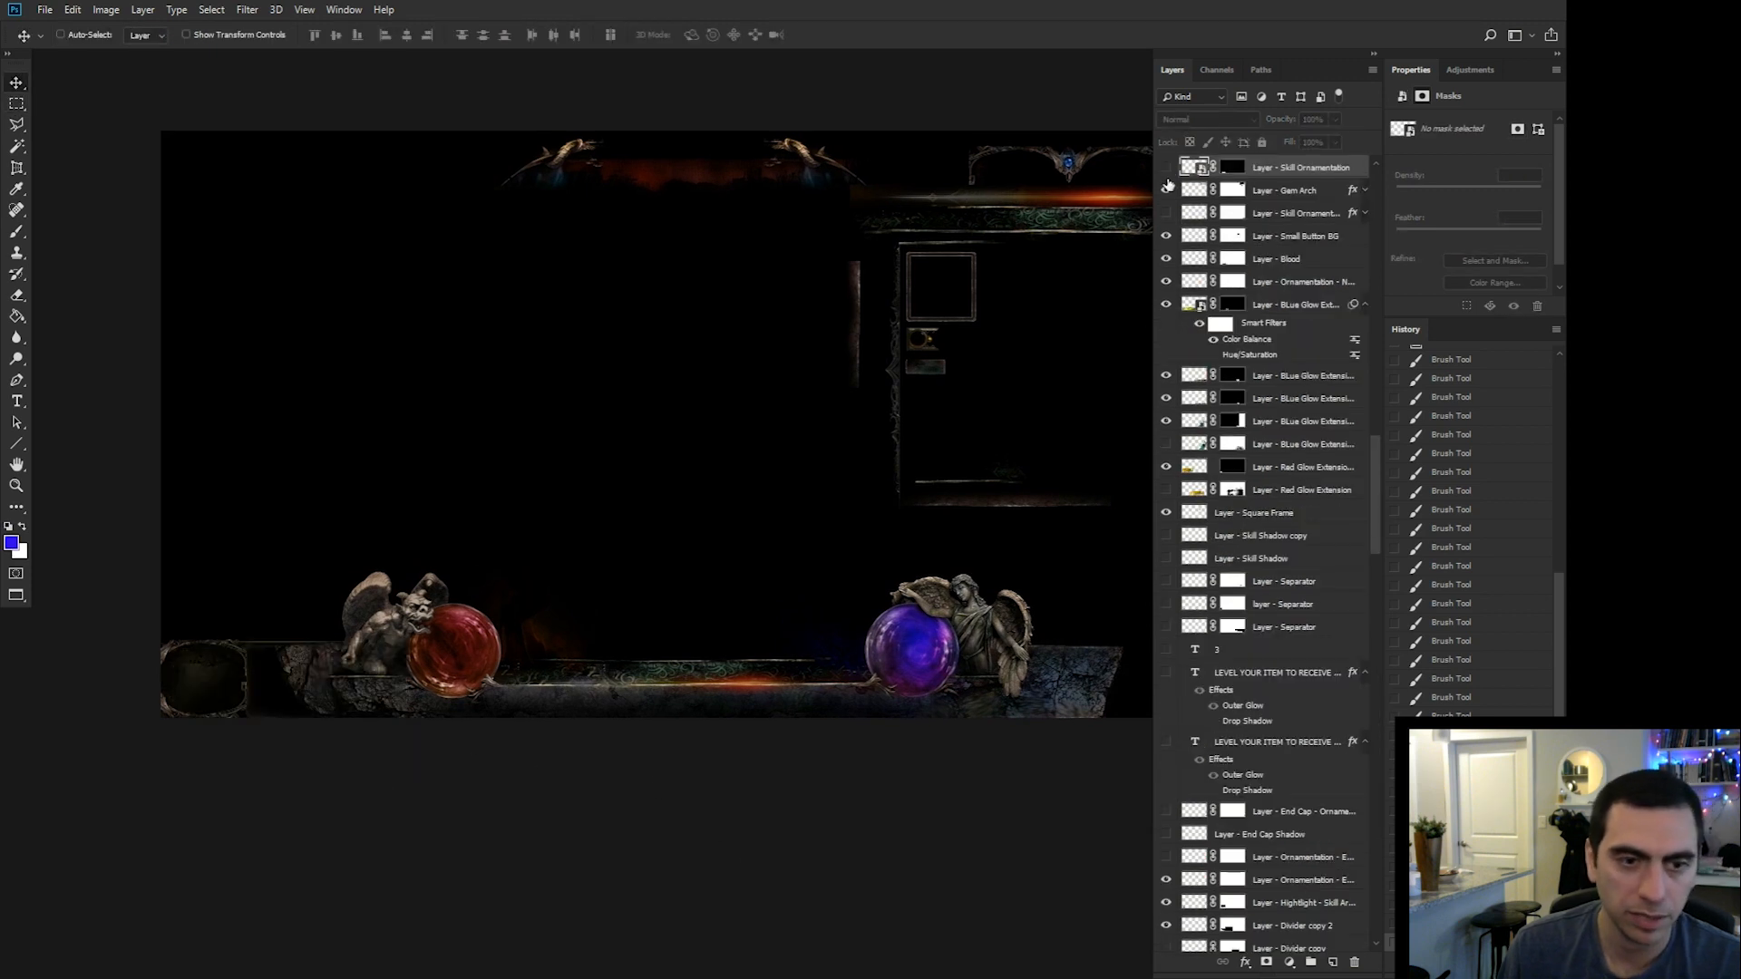
pyautogui.click(1167, 189)
pyautogui.click(1167, 190)
pyautogui.rightClick(250, 714)
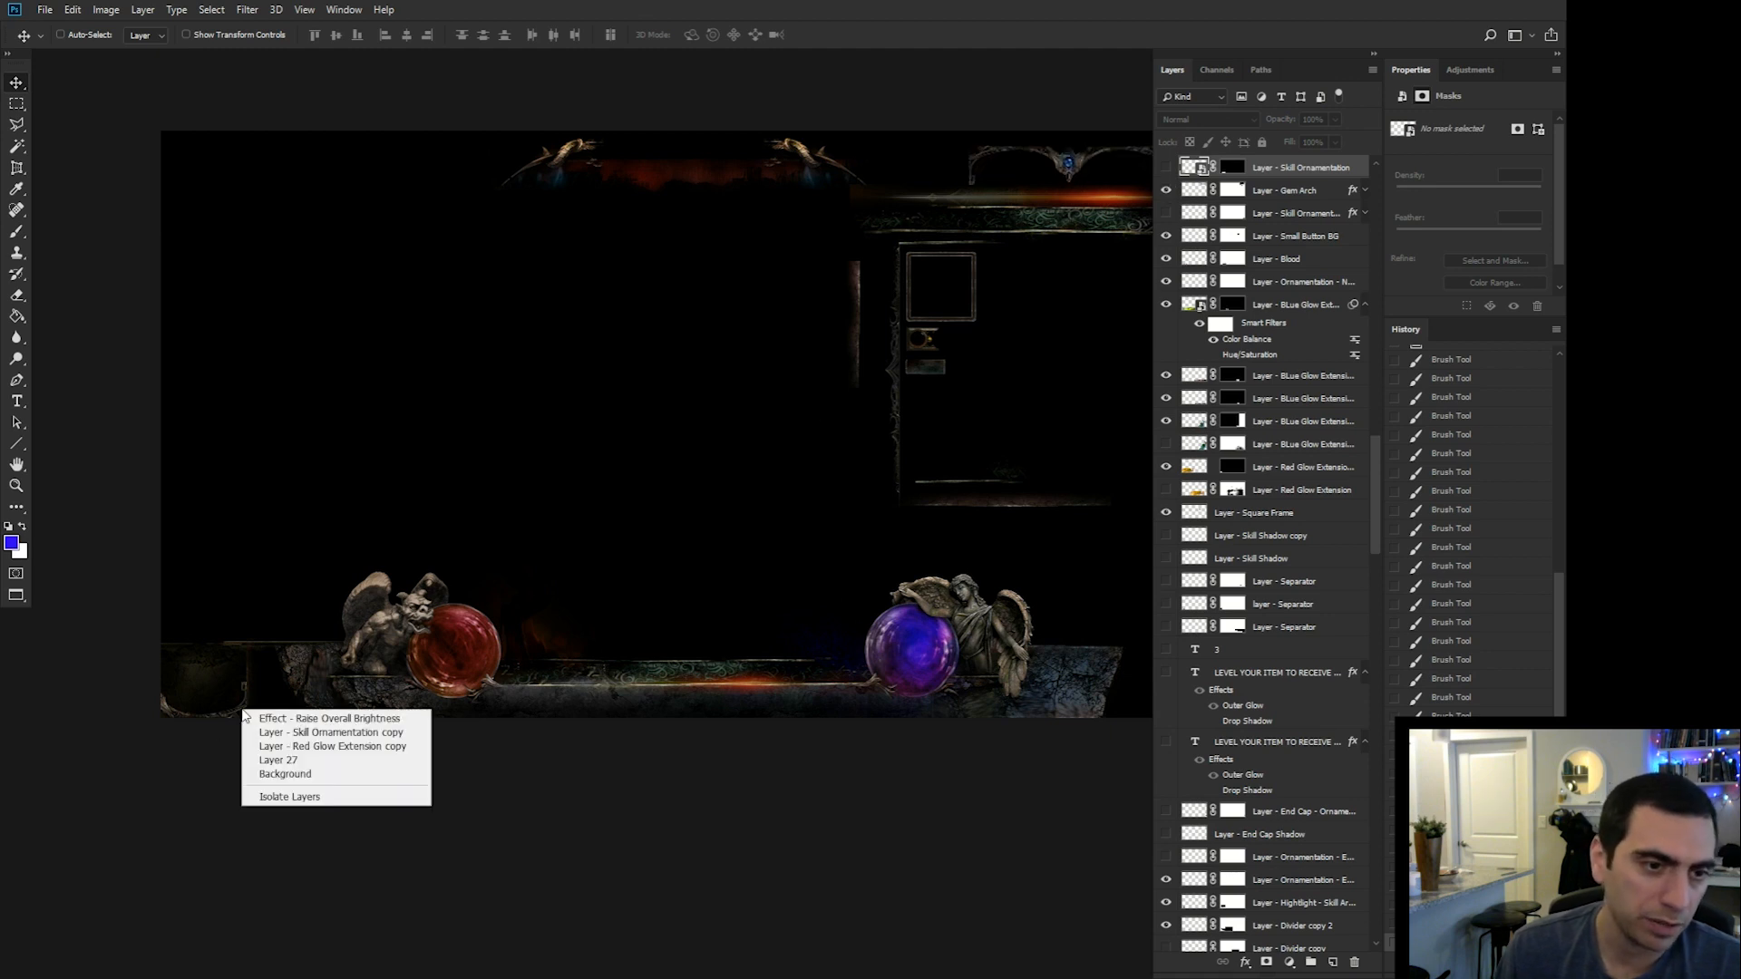
pyautogui.click(380, 745)
pyautogui.click(1166, 168)
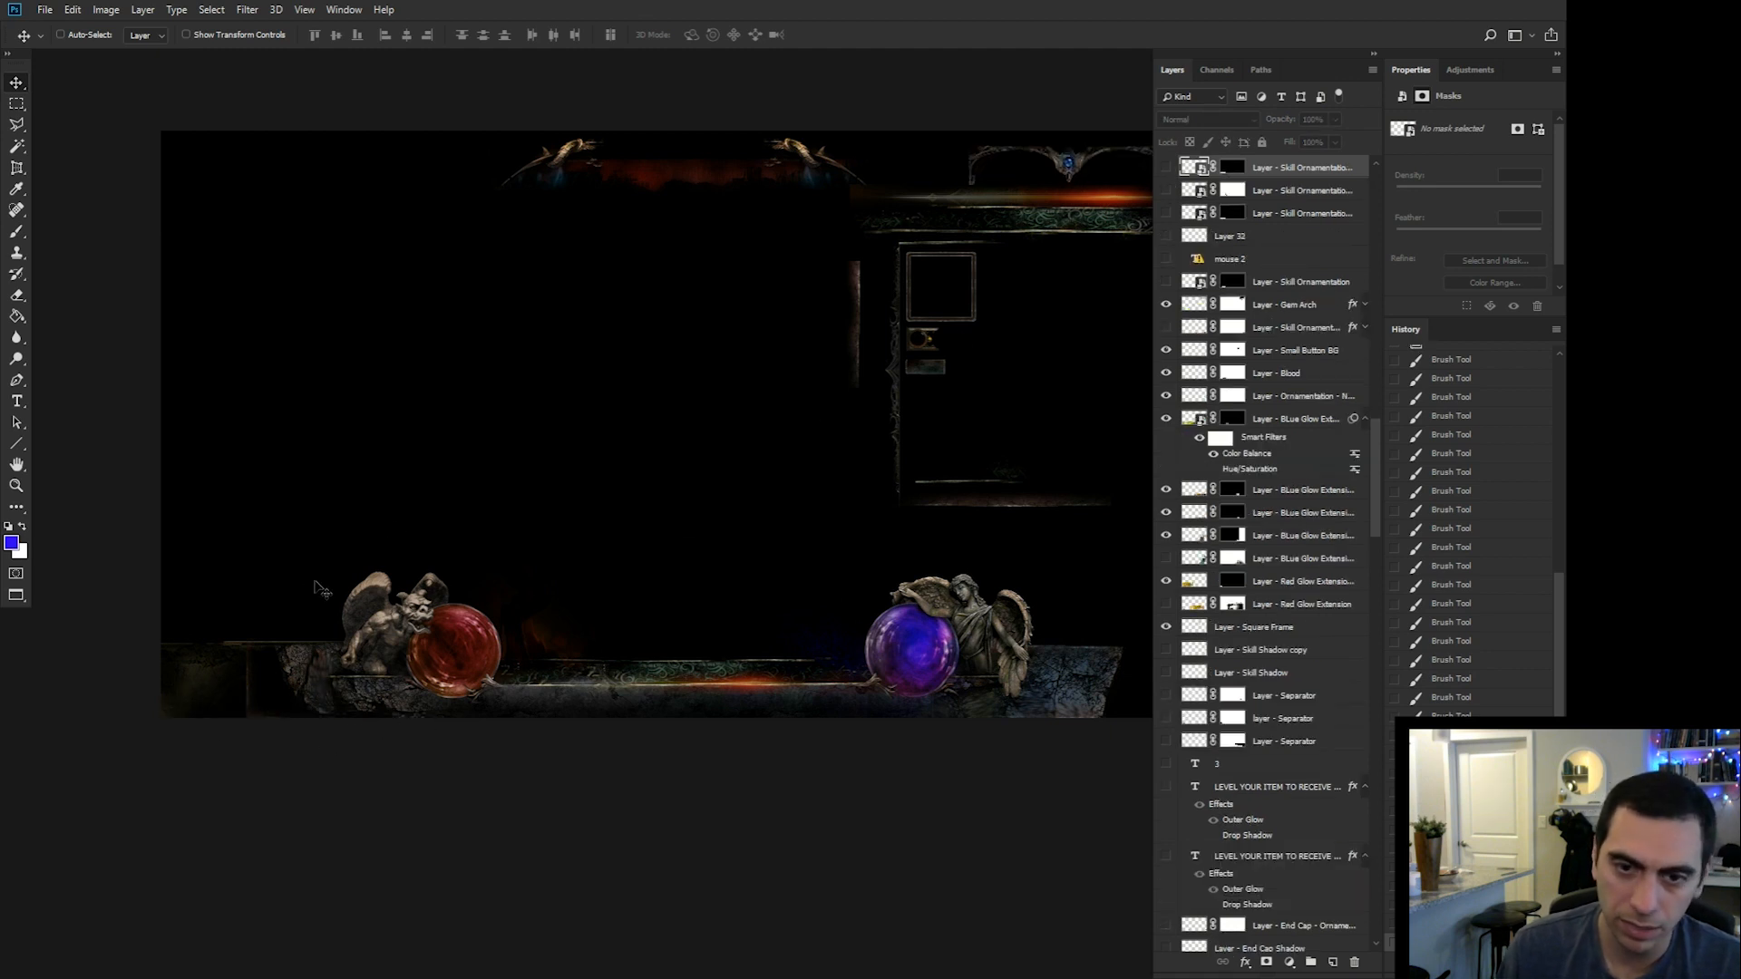
# Hide Layer 29 and the Right Skill BG copy layer behind the former button area.
pyautogui.moveTo(541, 677); pyautogui.dragTo(498, 659)
pyautogui.rightClick(164, 656)
pyautogui.click(201, 693)
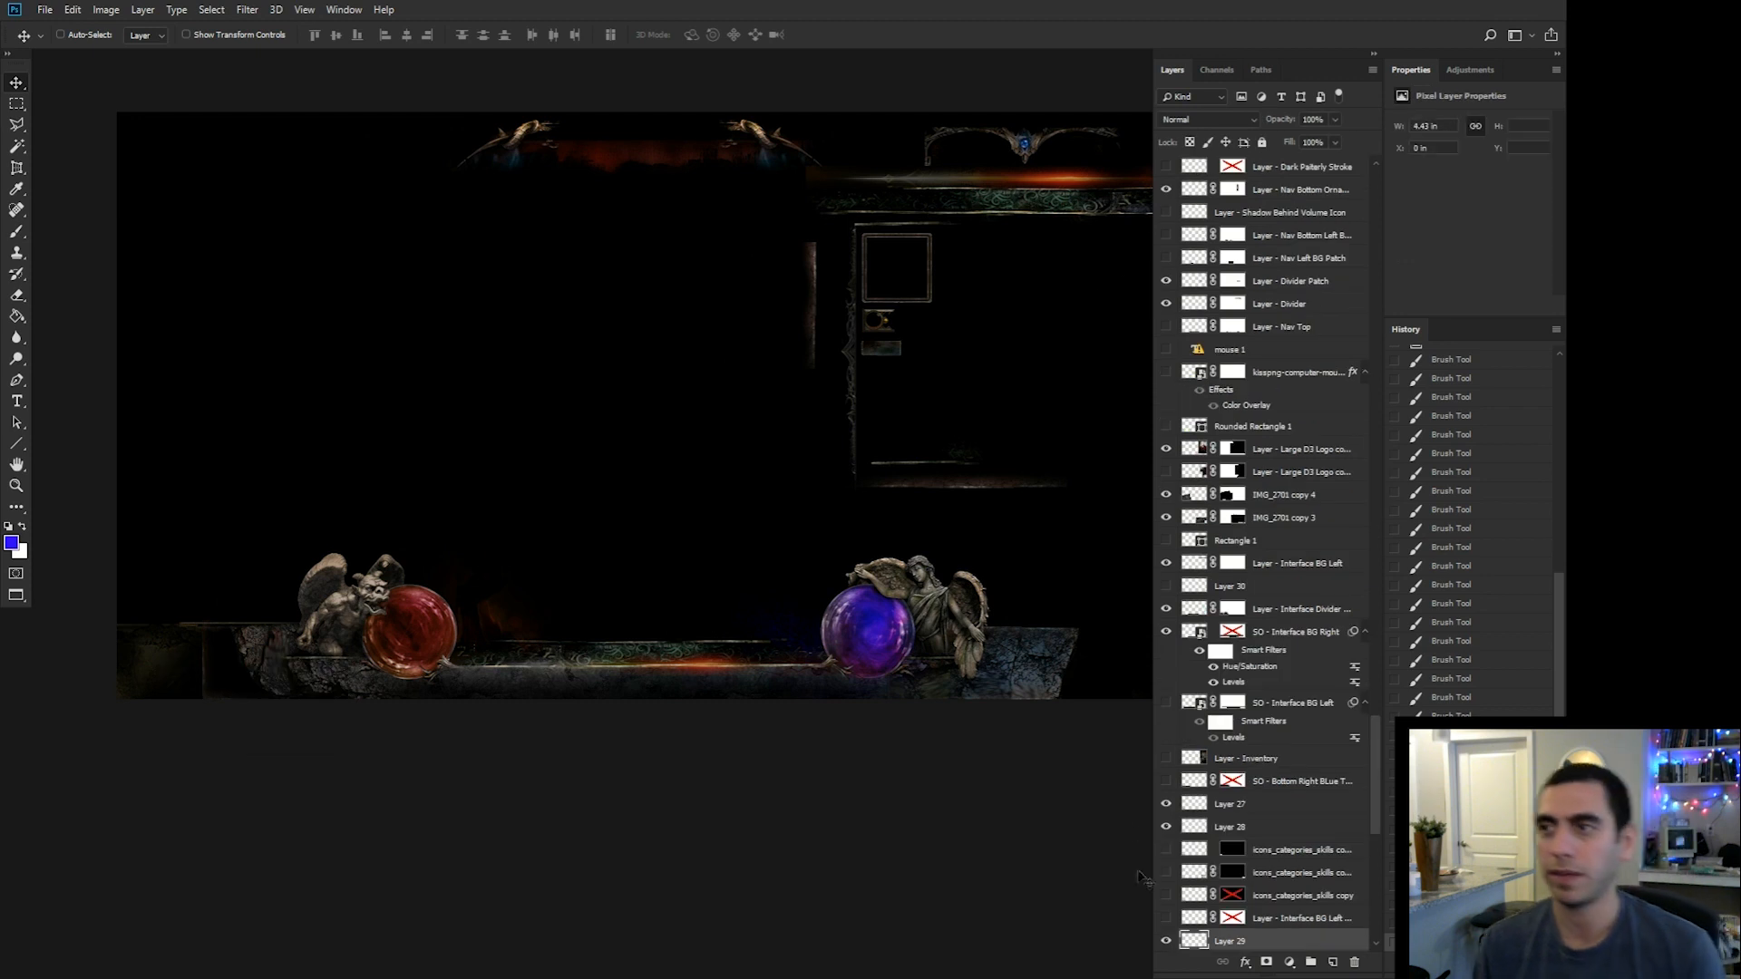
pyautogui.click(1166, 941)
pyautogui.rightClick(166, 644)
pyautogui.click(201, 680)
pyautogui.click(1166, 941)
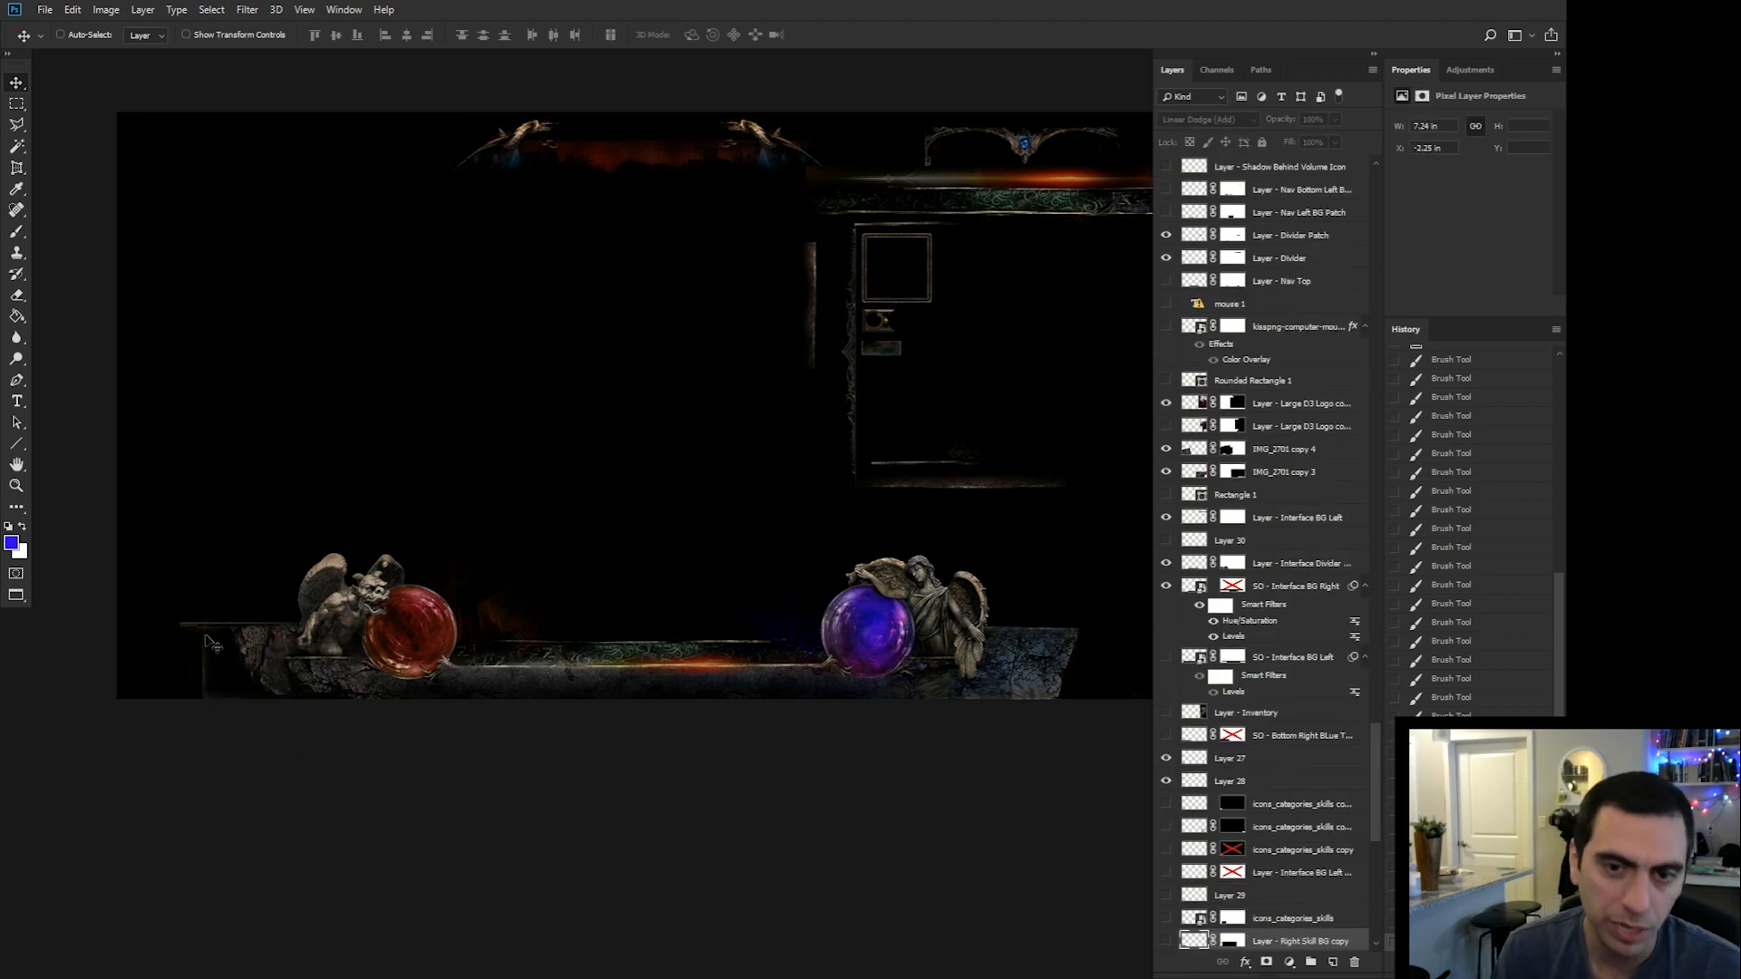
# Hide the Divider copy 2 layer and the skill highlight layer at the gargoyle end of the bar.
pyautogui.rightClick(196, 627)
pyautogui.click(153, 582)
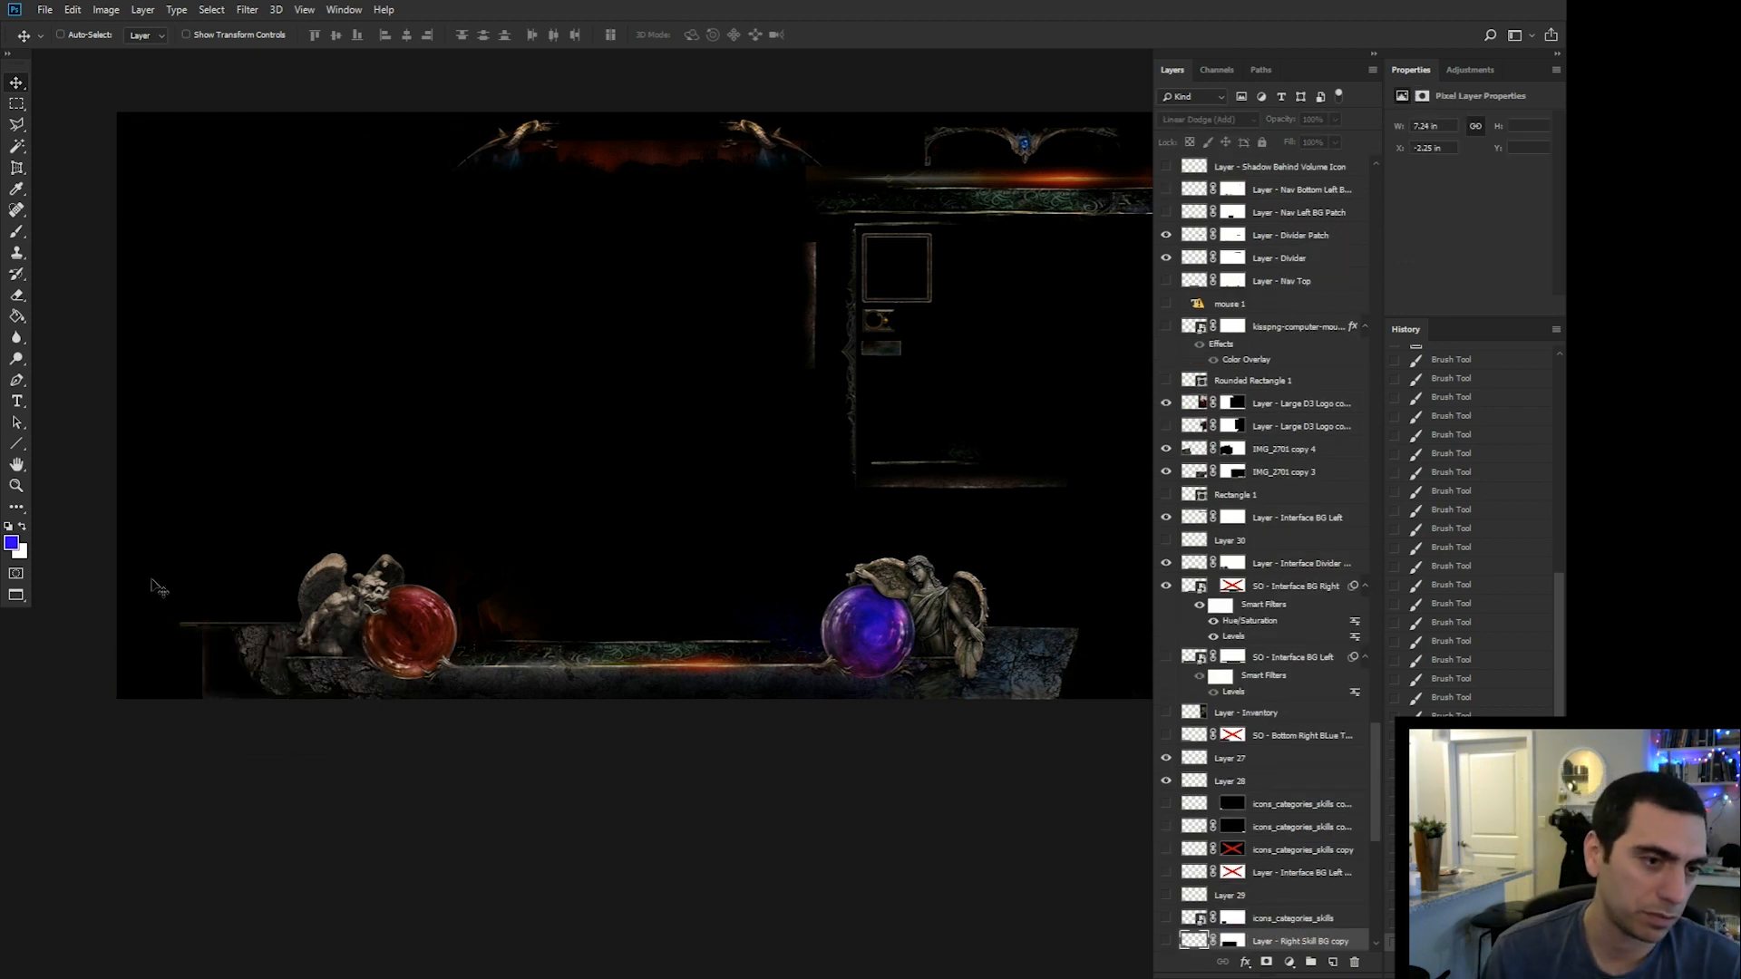
pyautogui.rightClick(193, 632)
pyautogui.click(201, 645)
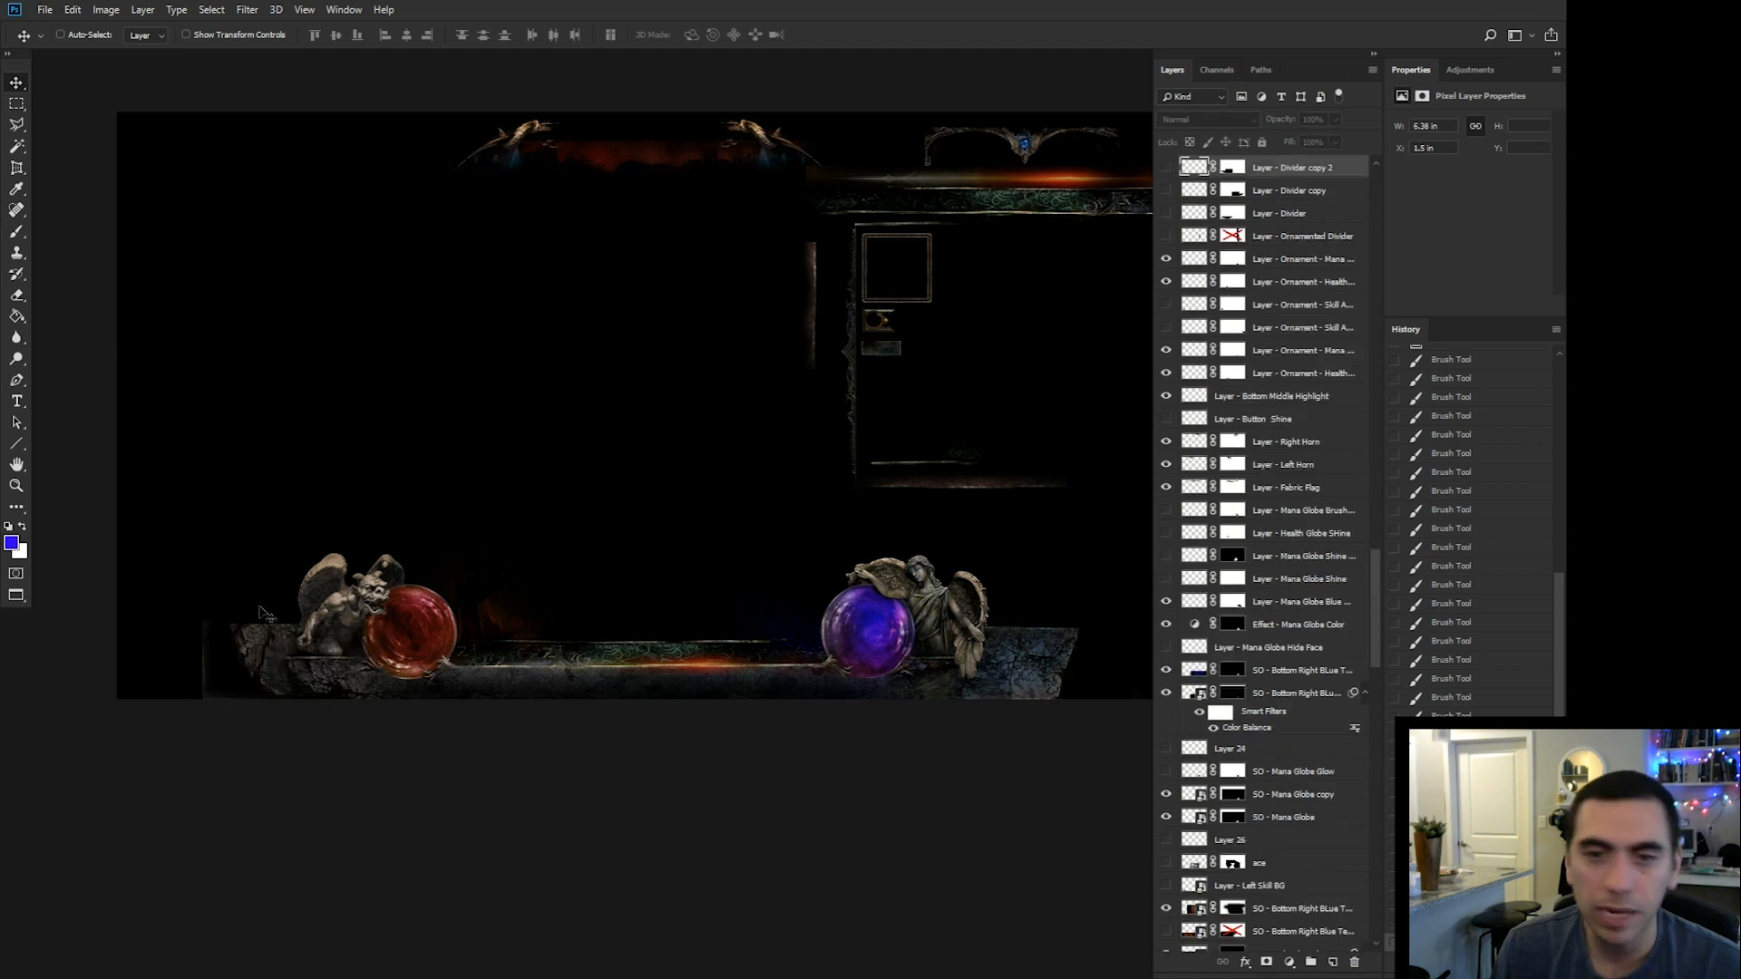
pyautogui.rightClick(205, 666)
pyautogui.click(218, 703)
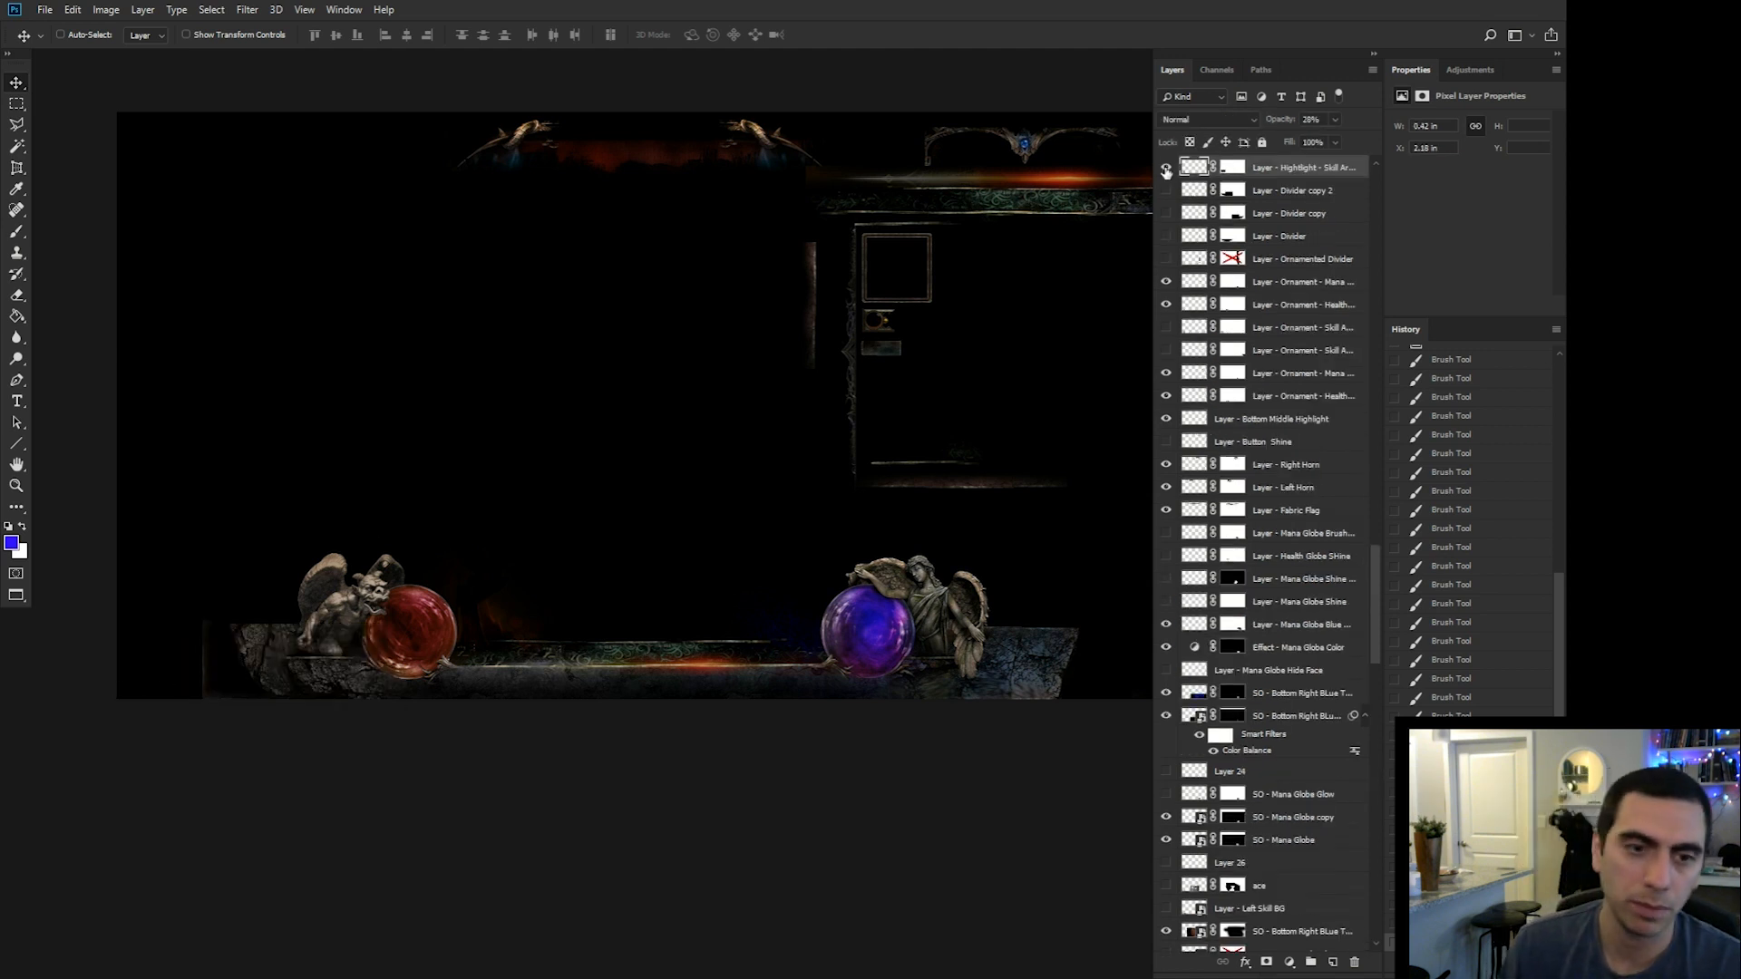
# Duplicate the Right Skill Separator layer, move the copy down to the gargoyle end of the bar and flip it horizontally.
pyautogui.moveTo(774, 457); pyautogui.dragTo(734, 464)
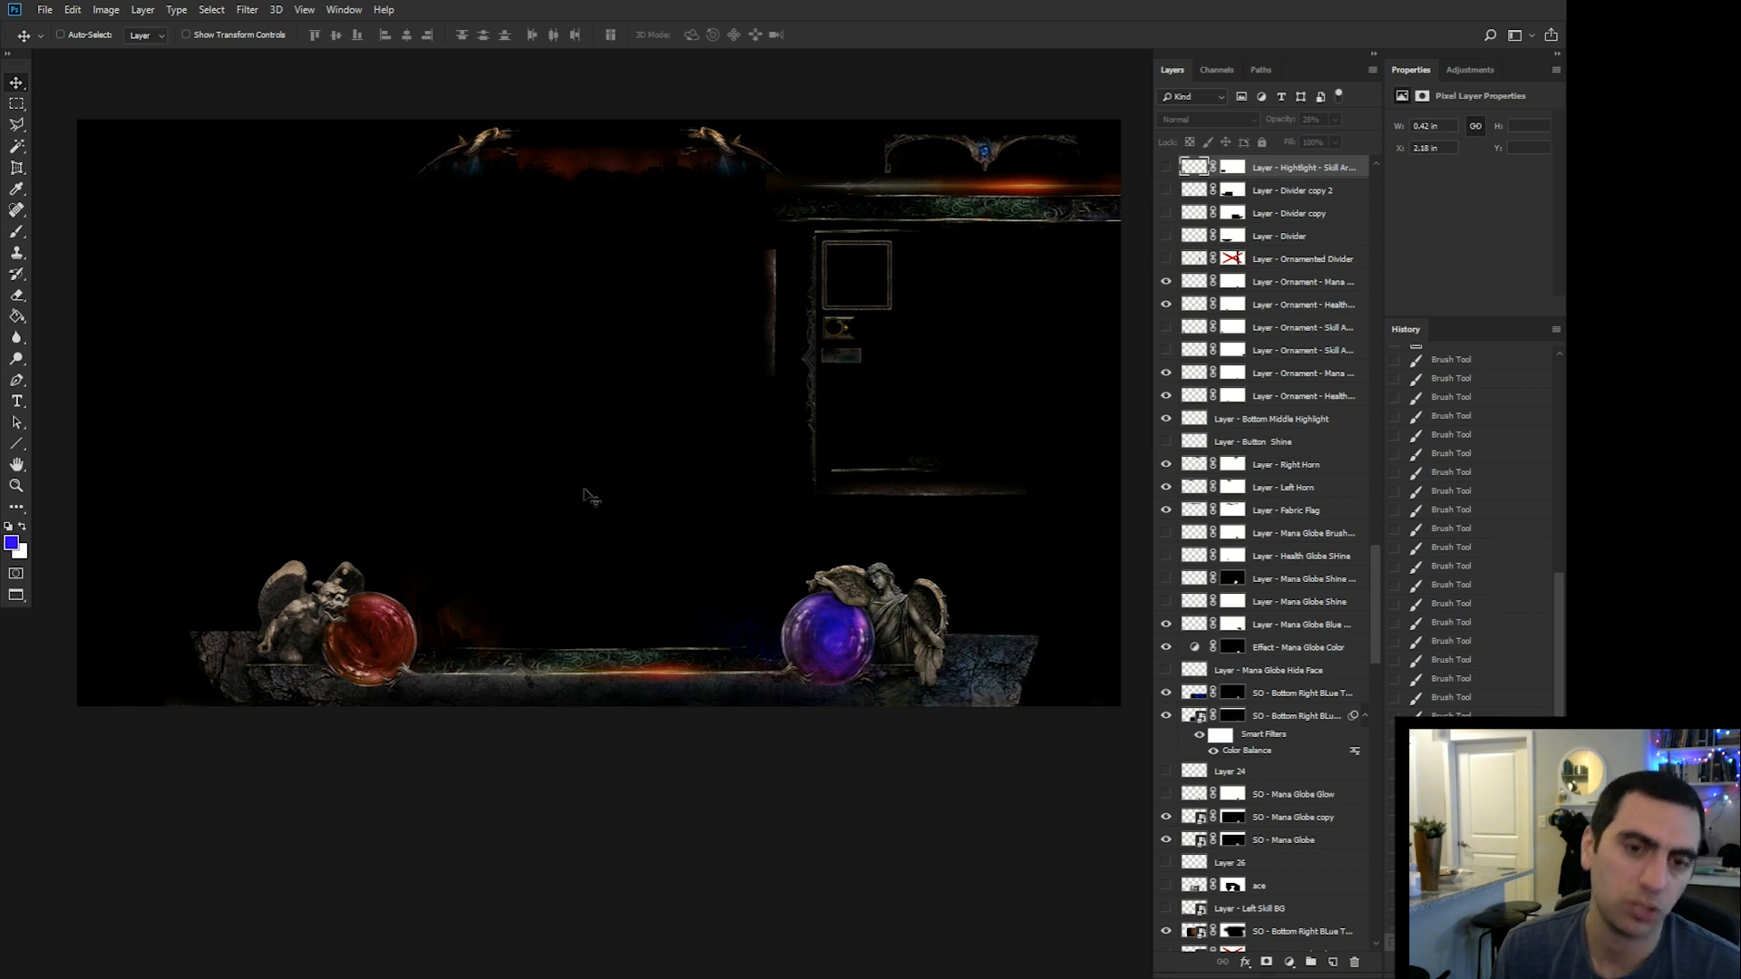
pyautogui.moveTo(568, 541); pyautogui.dragTo(614, 552)
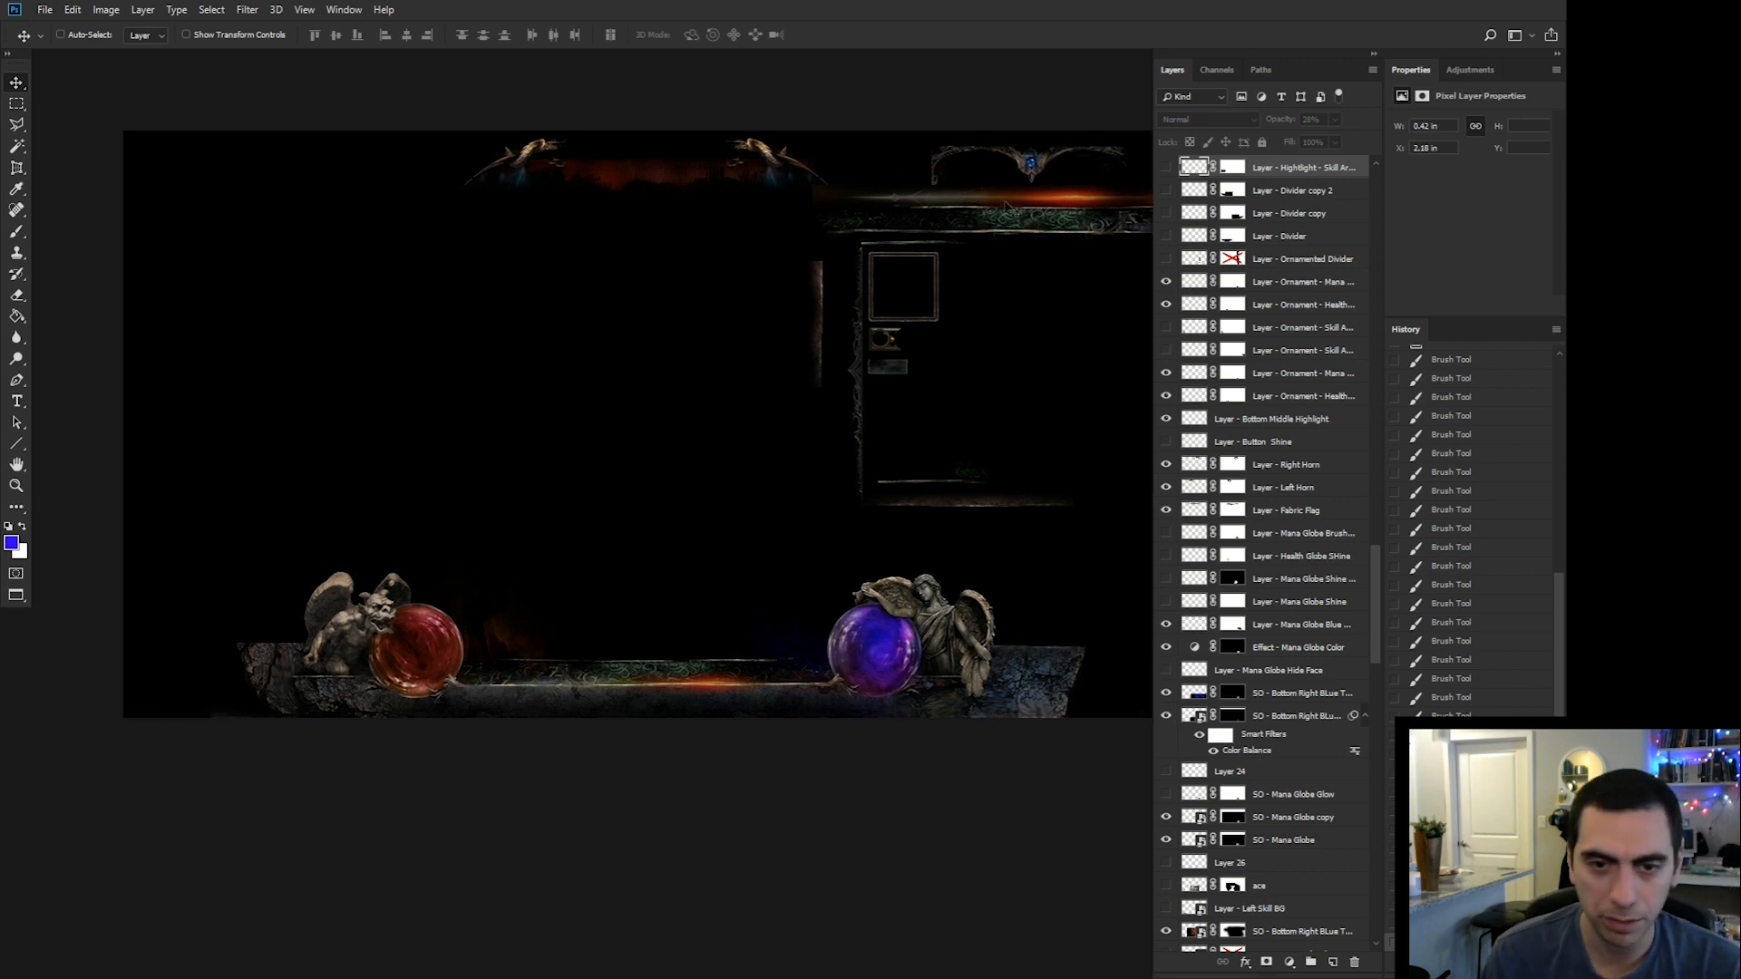
pyautogui.rightClick(1067, 197)
pyautogui.rightClick(817, 276)
pyautogui.click(842, 299)
pyautogui.keyDown('alt'); pyautogui.moveTo(807, 338); pyautogui.dragTo(271, 381); pyautogui.keyUp('alt')
pyautogui.hotkey('ctrl', 't')
pyautogui.press('Return')
pyautogui.moveTo(295, 615); pyautogui.dragTo(310, 751)
pyautogui.click(72, 10)
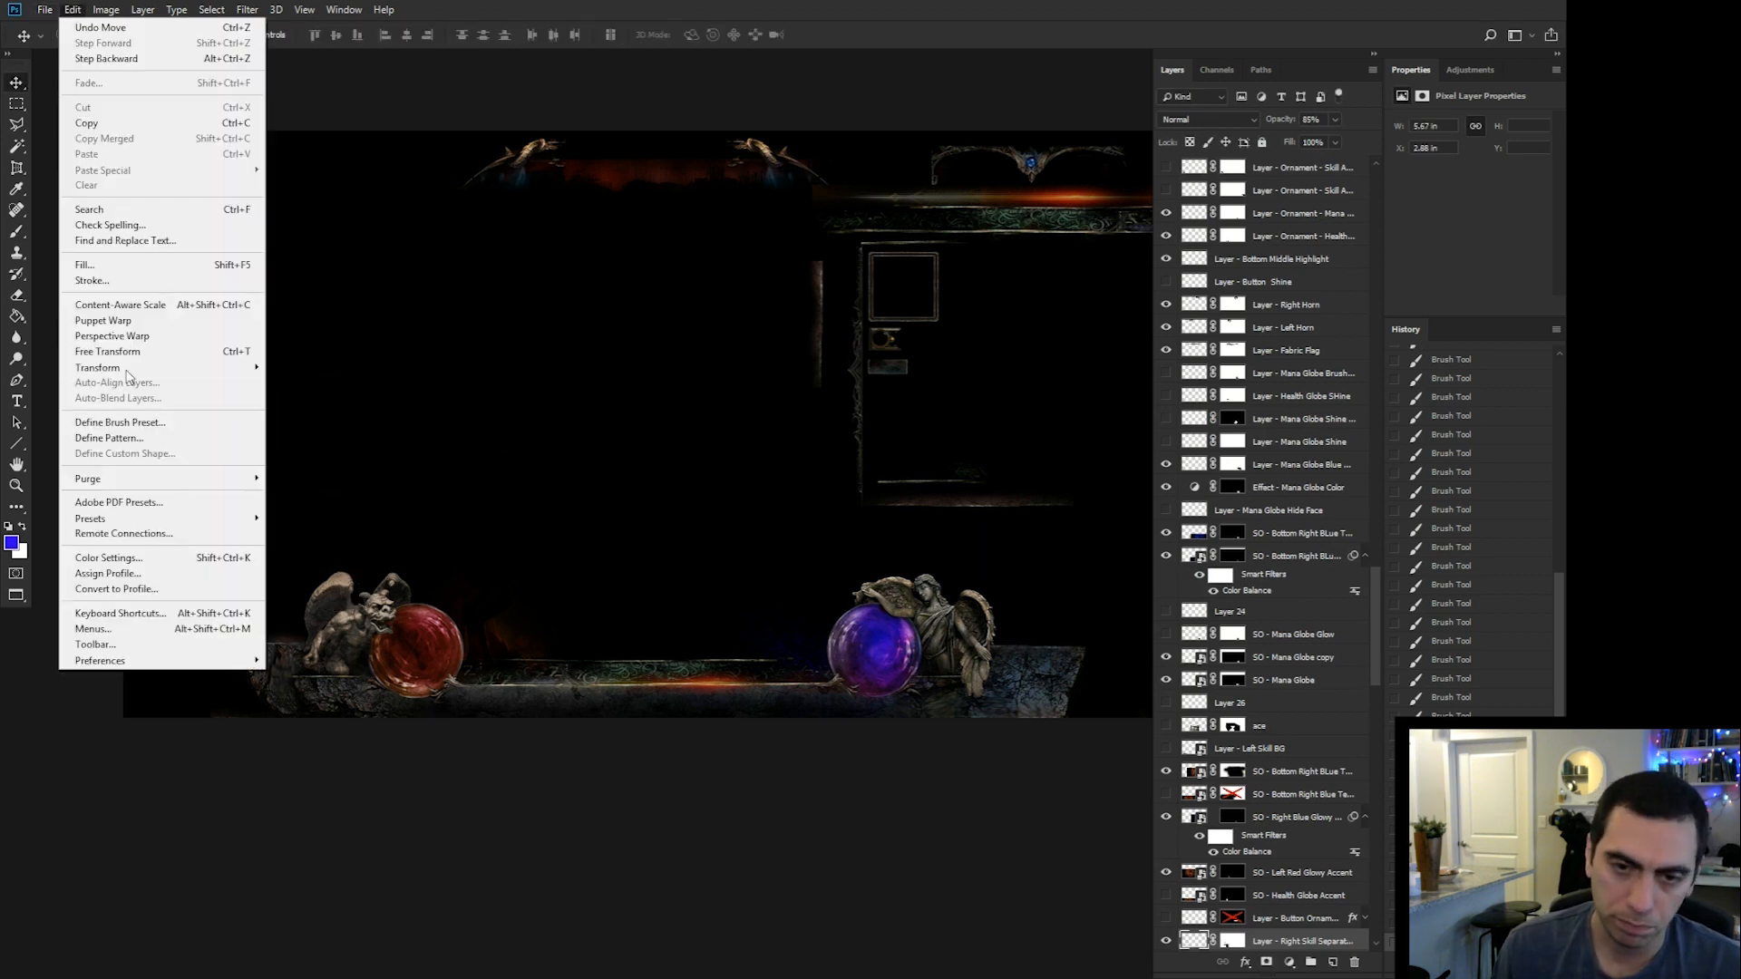
pyautogui.click(308, 548)
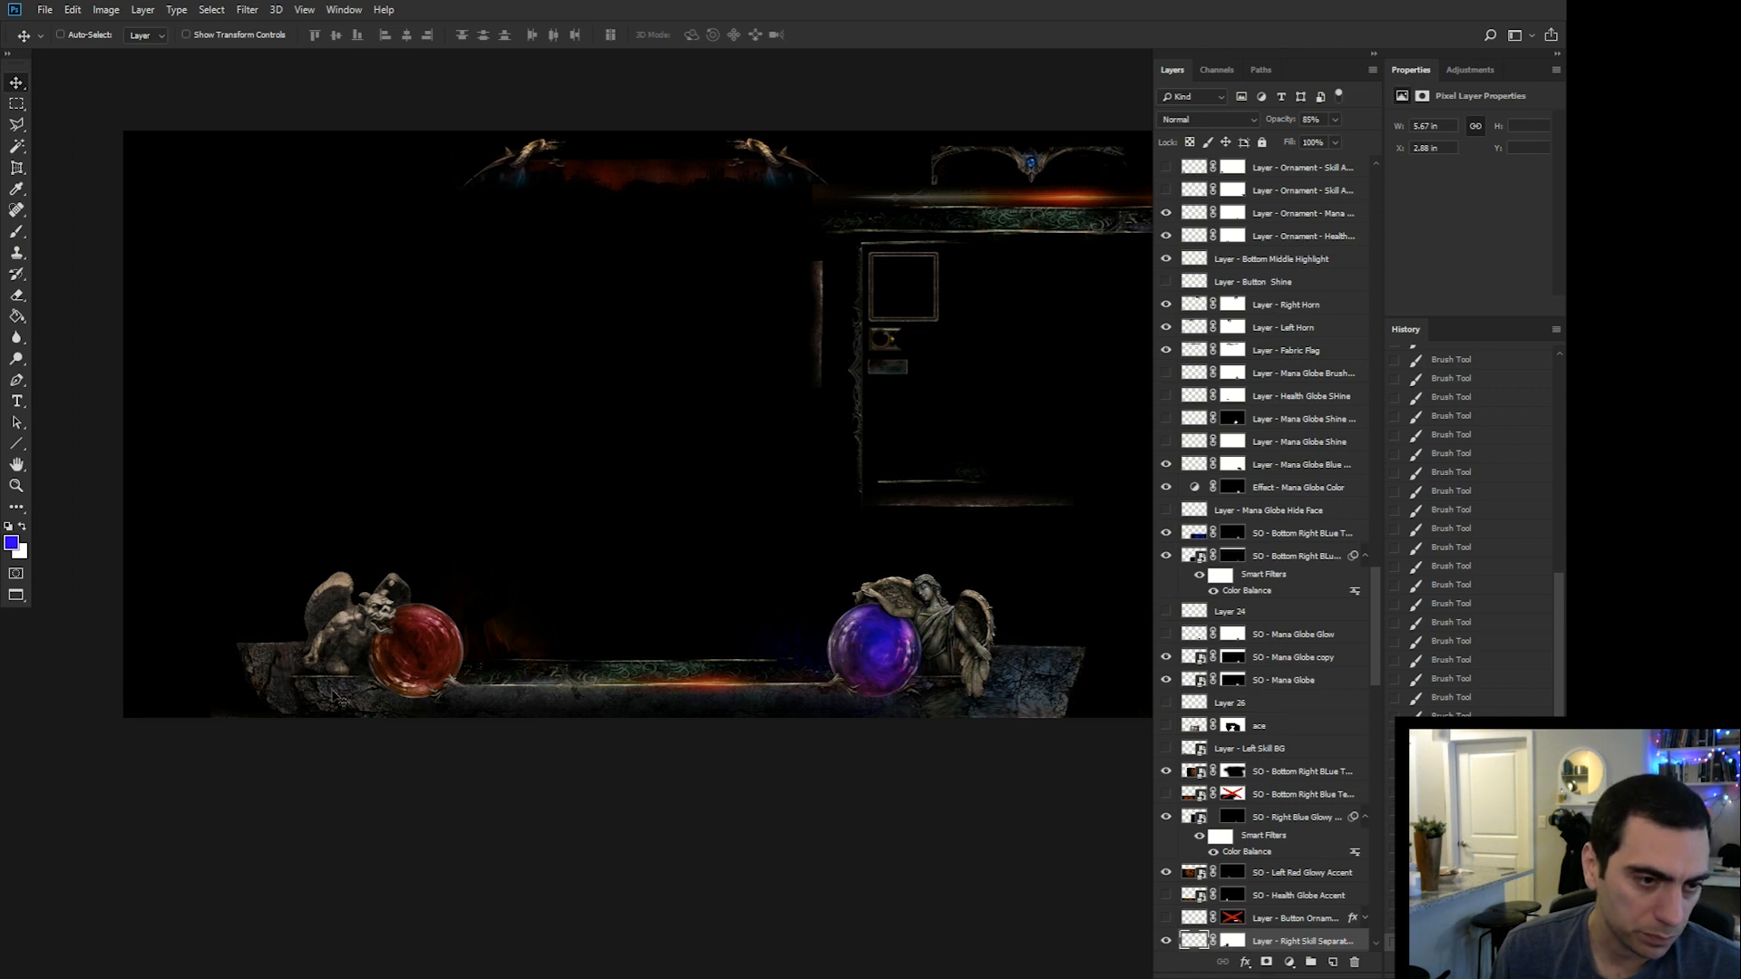
# Find the layer behind the faint line beyond the stone's gargoyle end and hide it, Bottom Right Glow copy.
pyautogui.moveTo(566, 701); pyautogui.dragTo(556, 685)
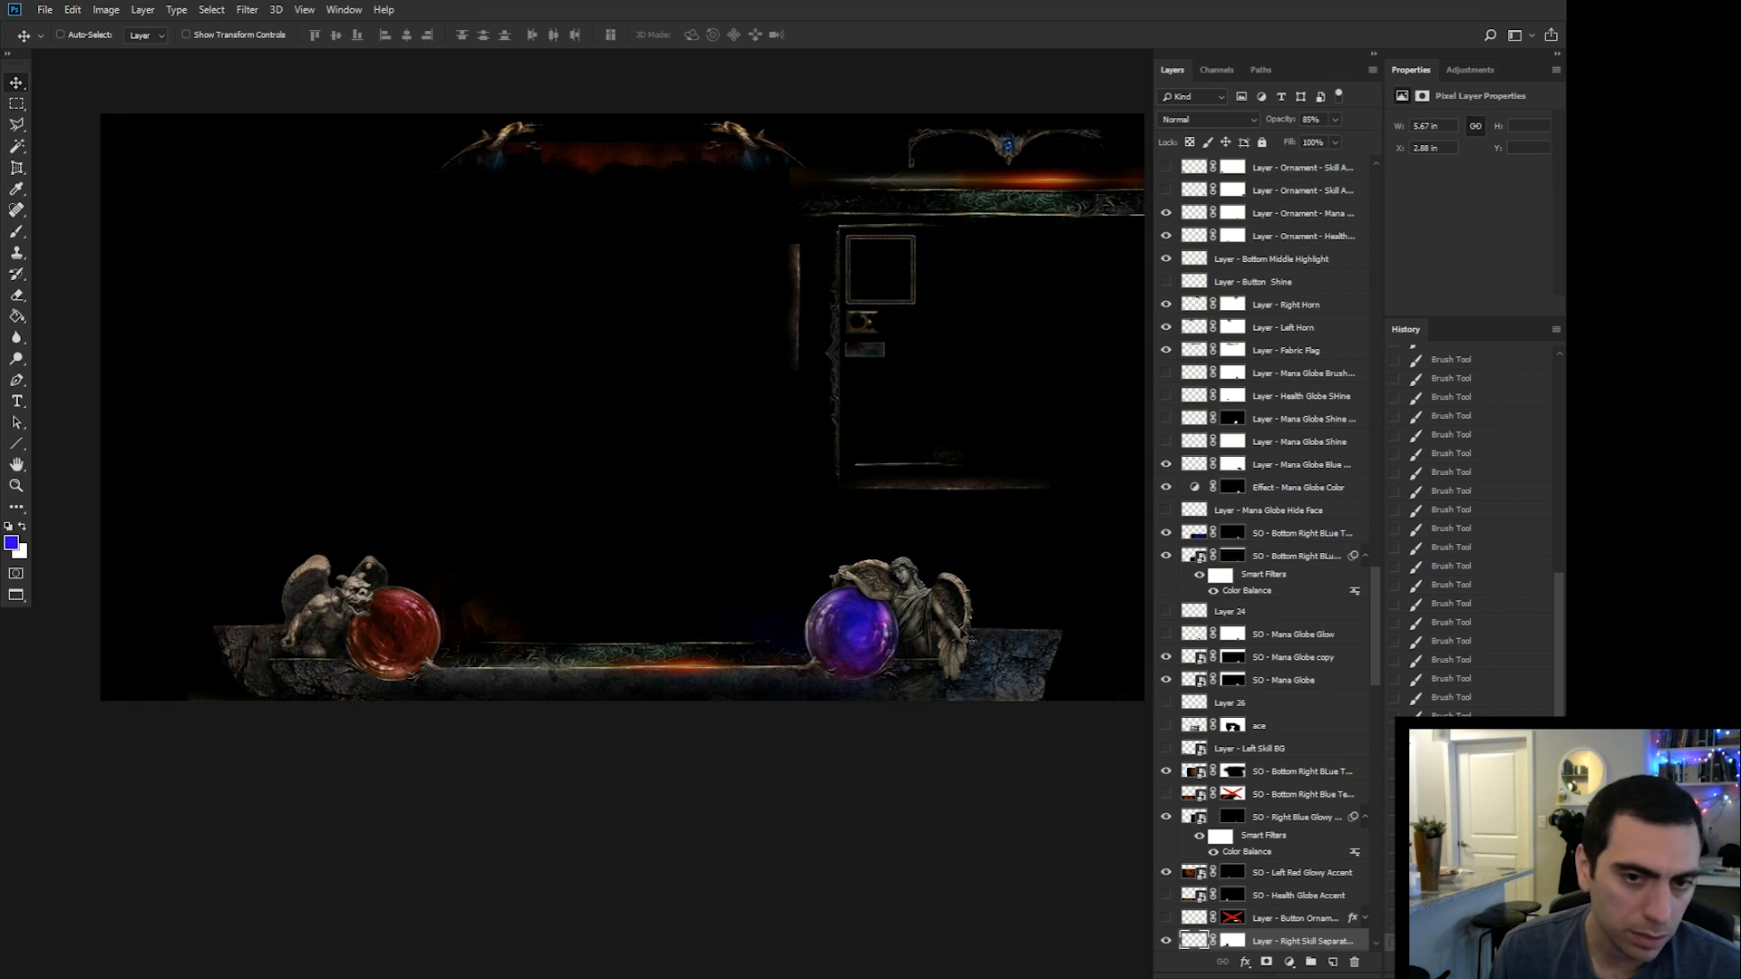
pyautogui.press('f')
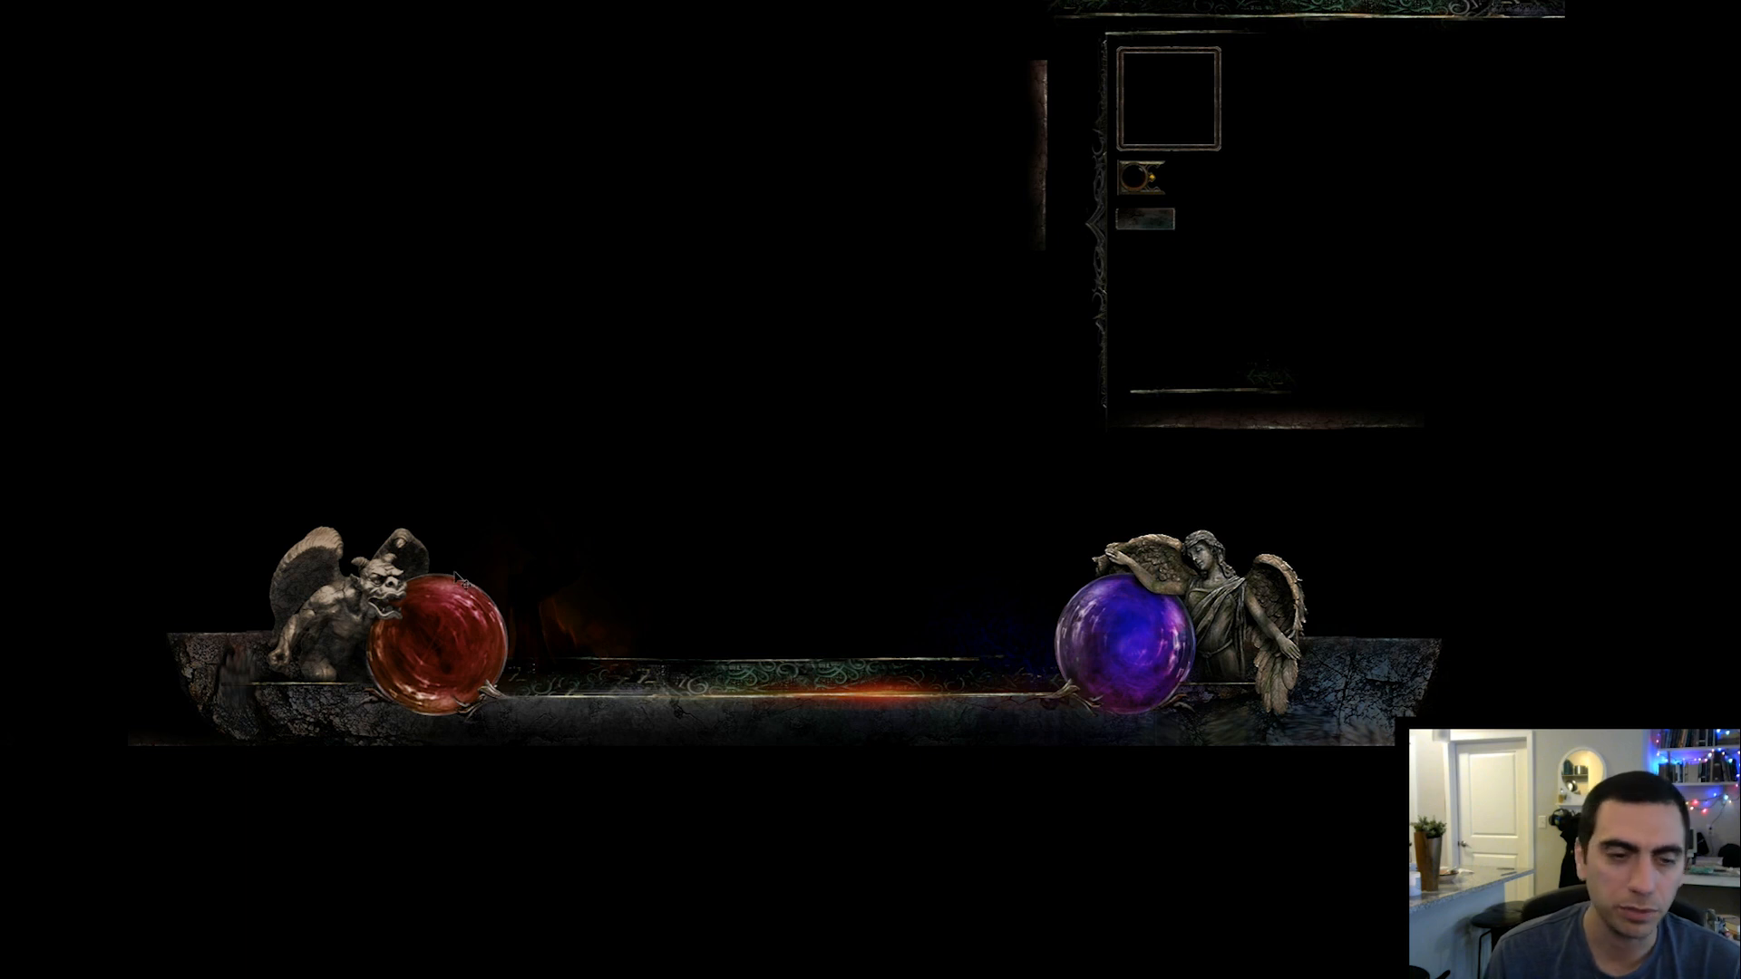
pyautogui.rightClick(158, 735)
pyautogui.click(176, 762)
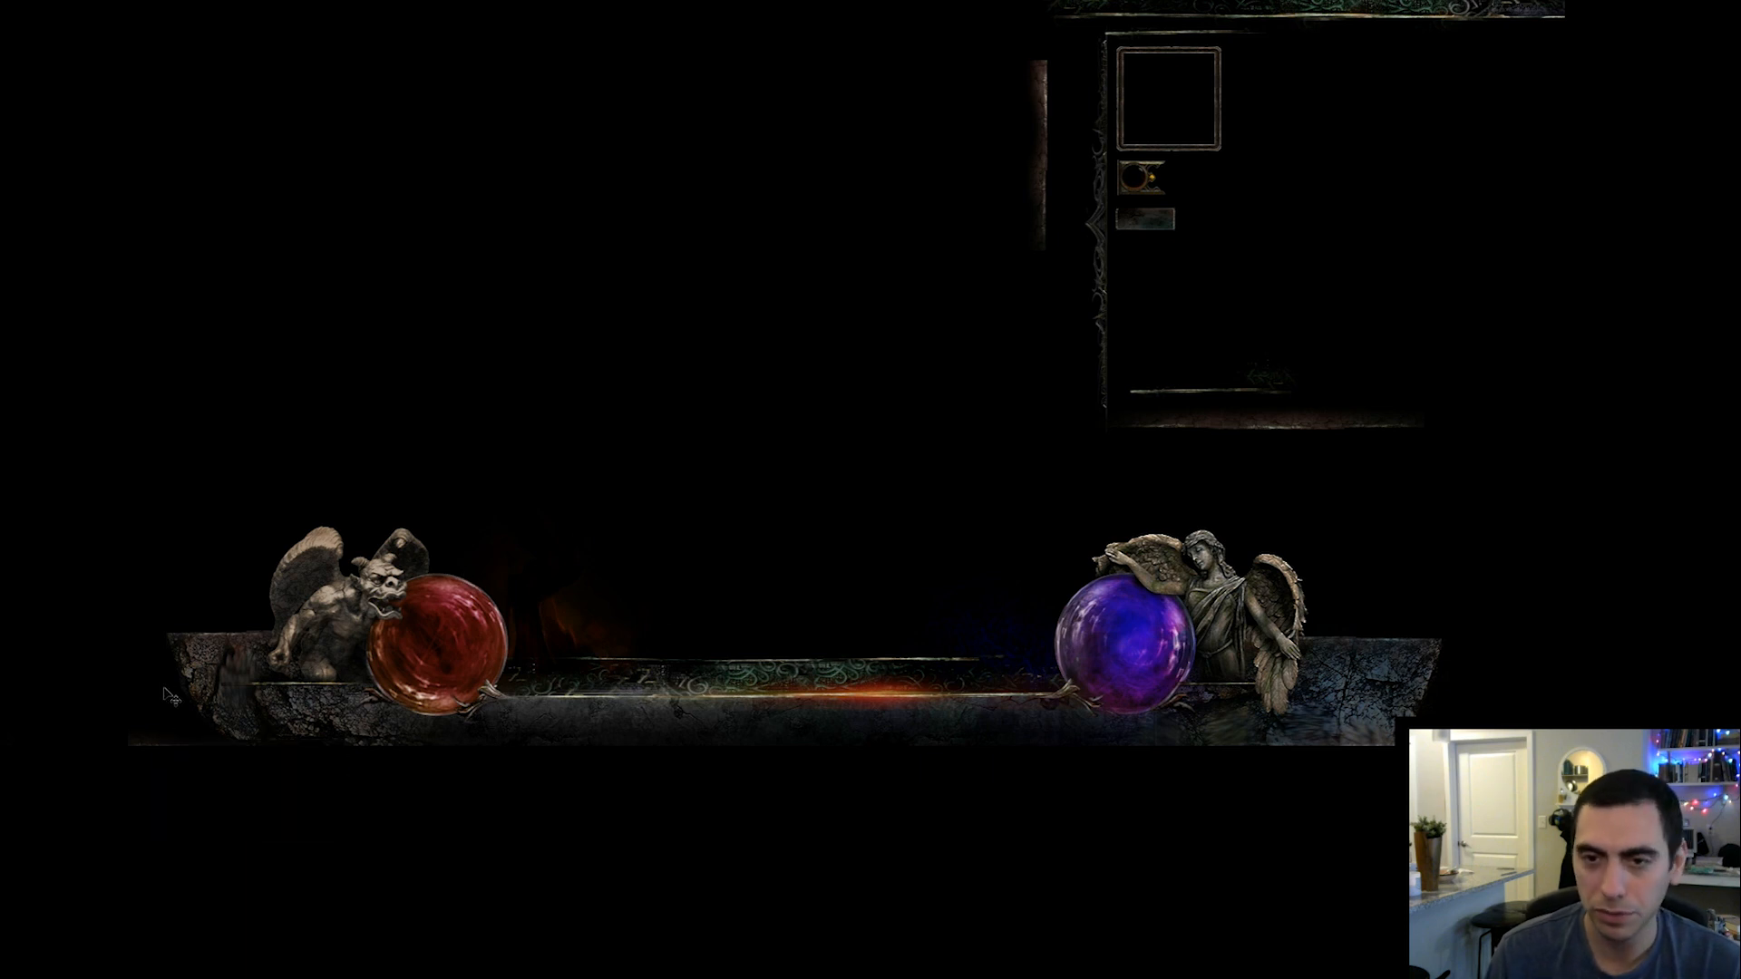
pyautogui.rightClick(155, 744)
pyautogui.click(174, 766)
pyautogui.rightClick(159, 741)
pyautogui.click(192, 779)
pyautogui.moveTo(247, 719); pyautogui.dragTo(267, 647)
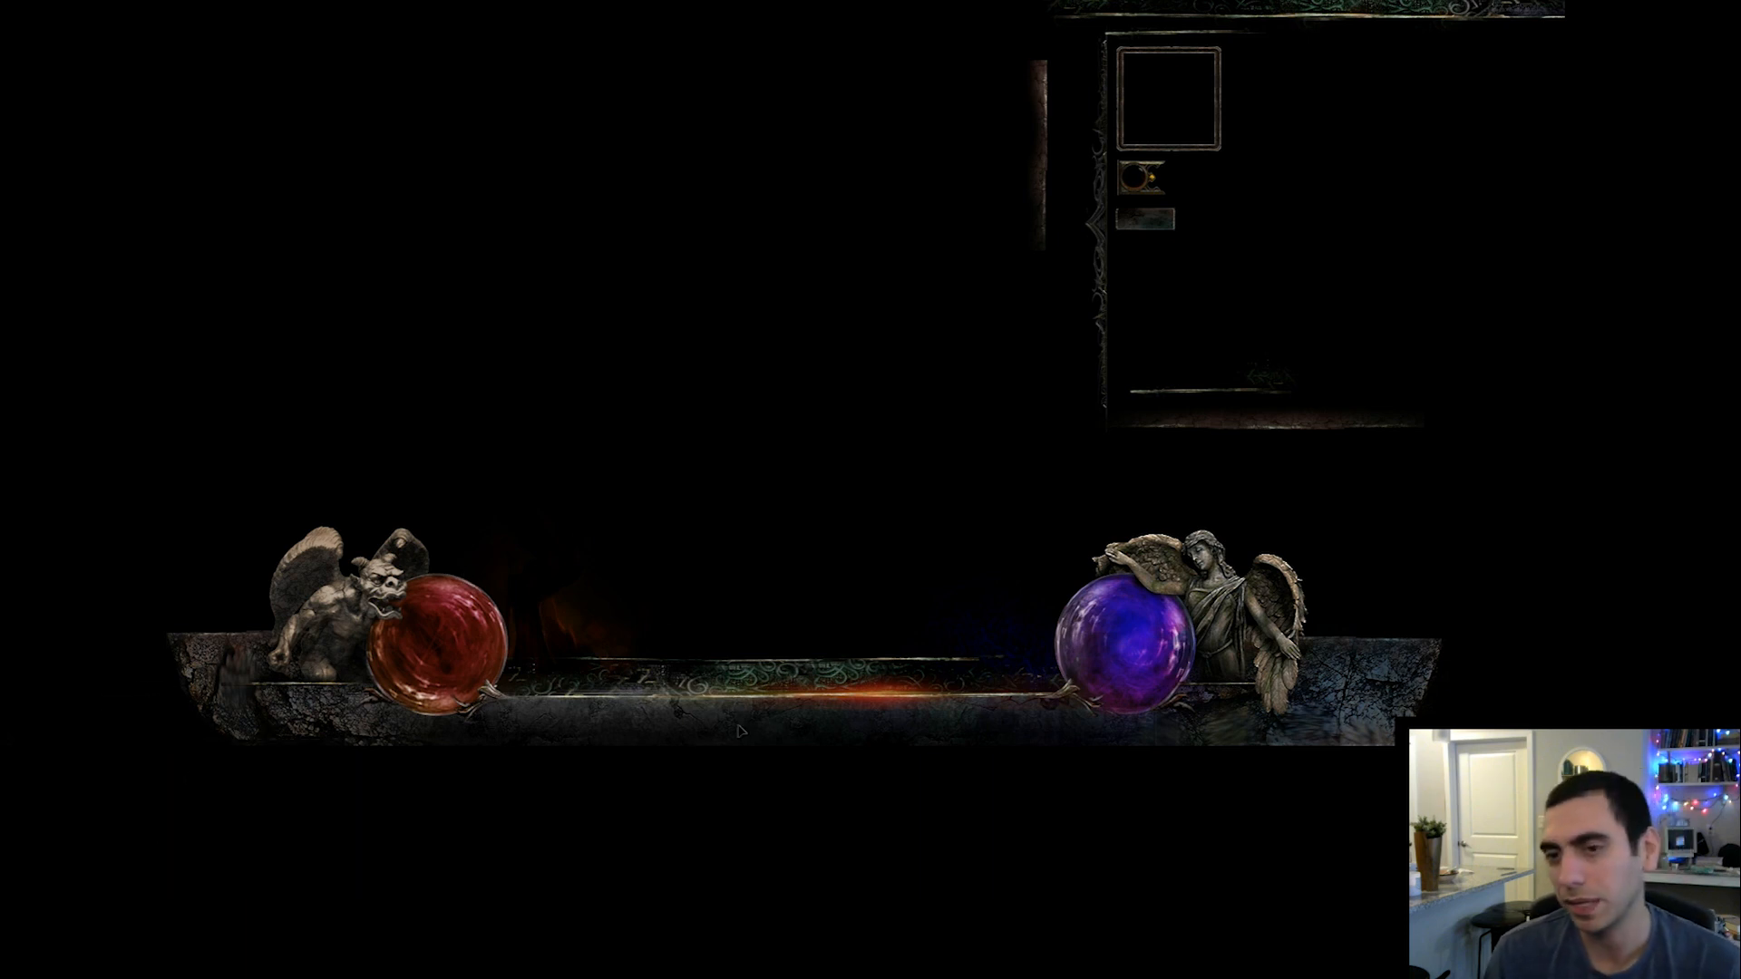
pyautogui.press('f')
pyautogui.moveTo(1373, 628); pyautogui.dragTo(1373, 696)
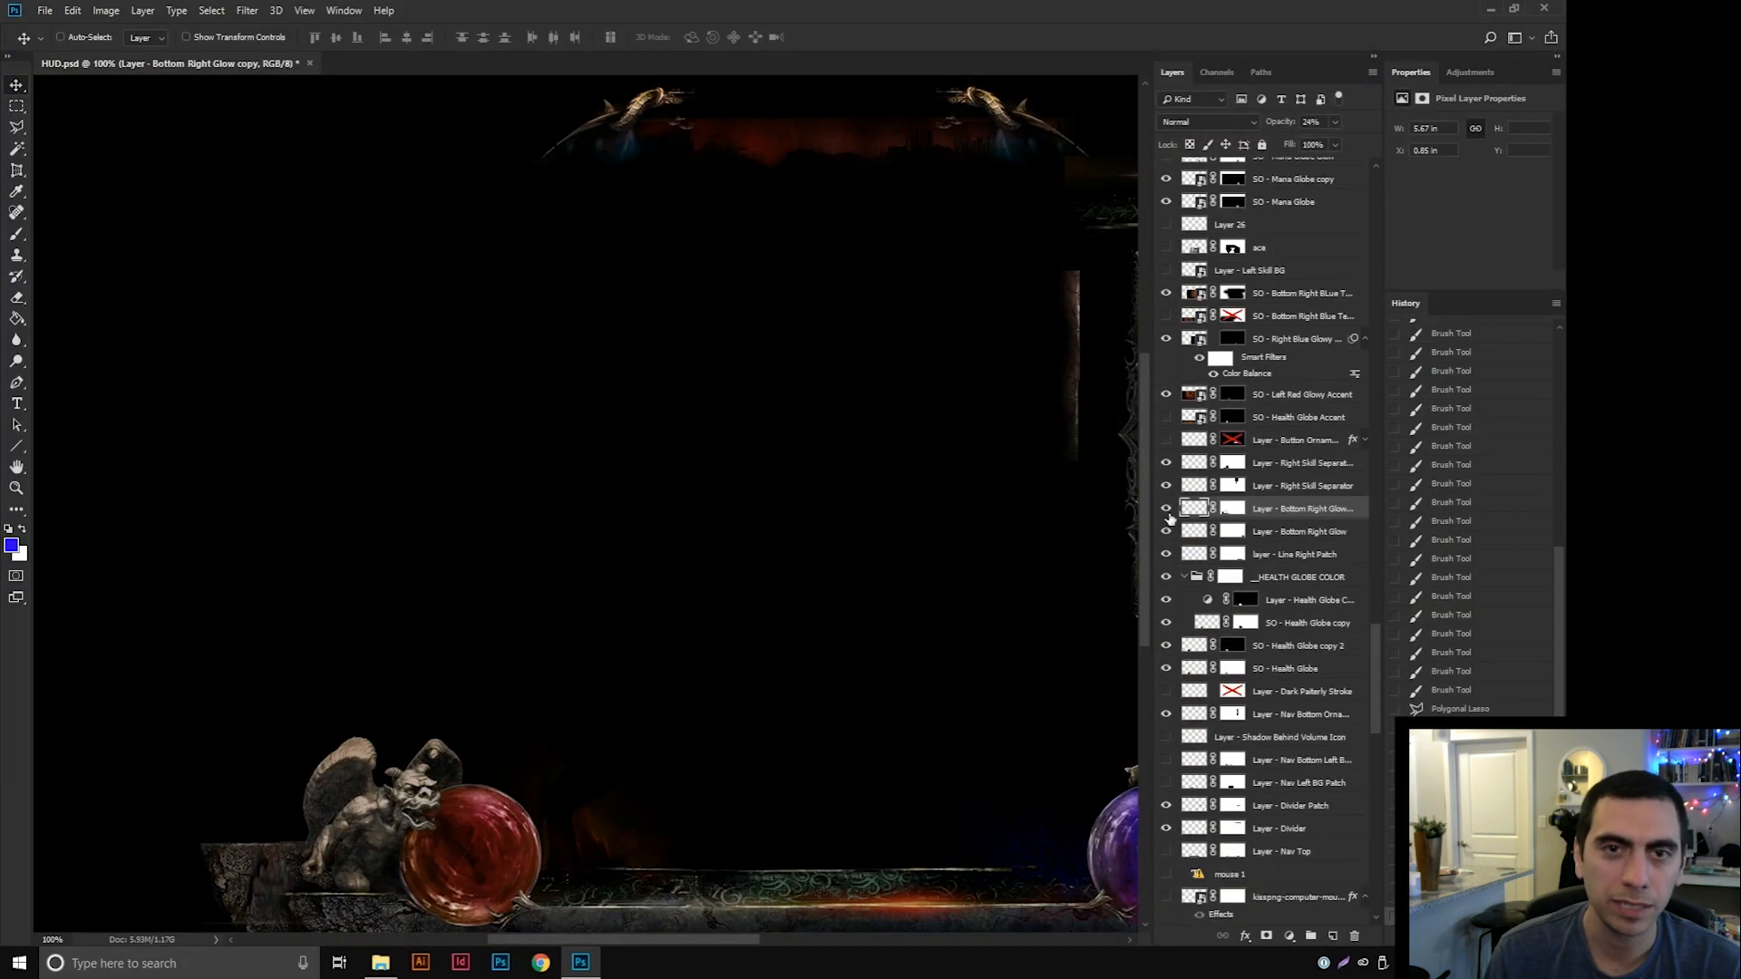
pyautogui.click(1166, 511)
# Examine the cleaned-up HUD in full-screen mode.
pyautogui.moveTo(677, 611); pyautogui.dragTo(507, 459)
pyautogui.press('f')
pyautogui.press('f')
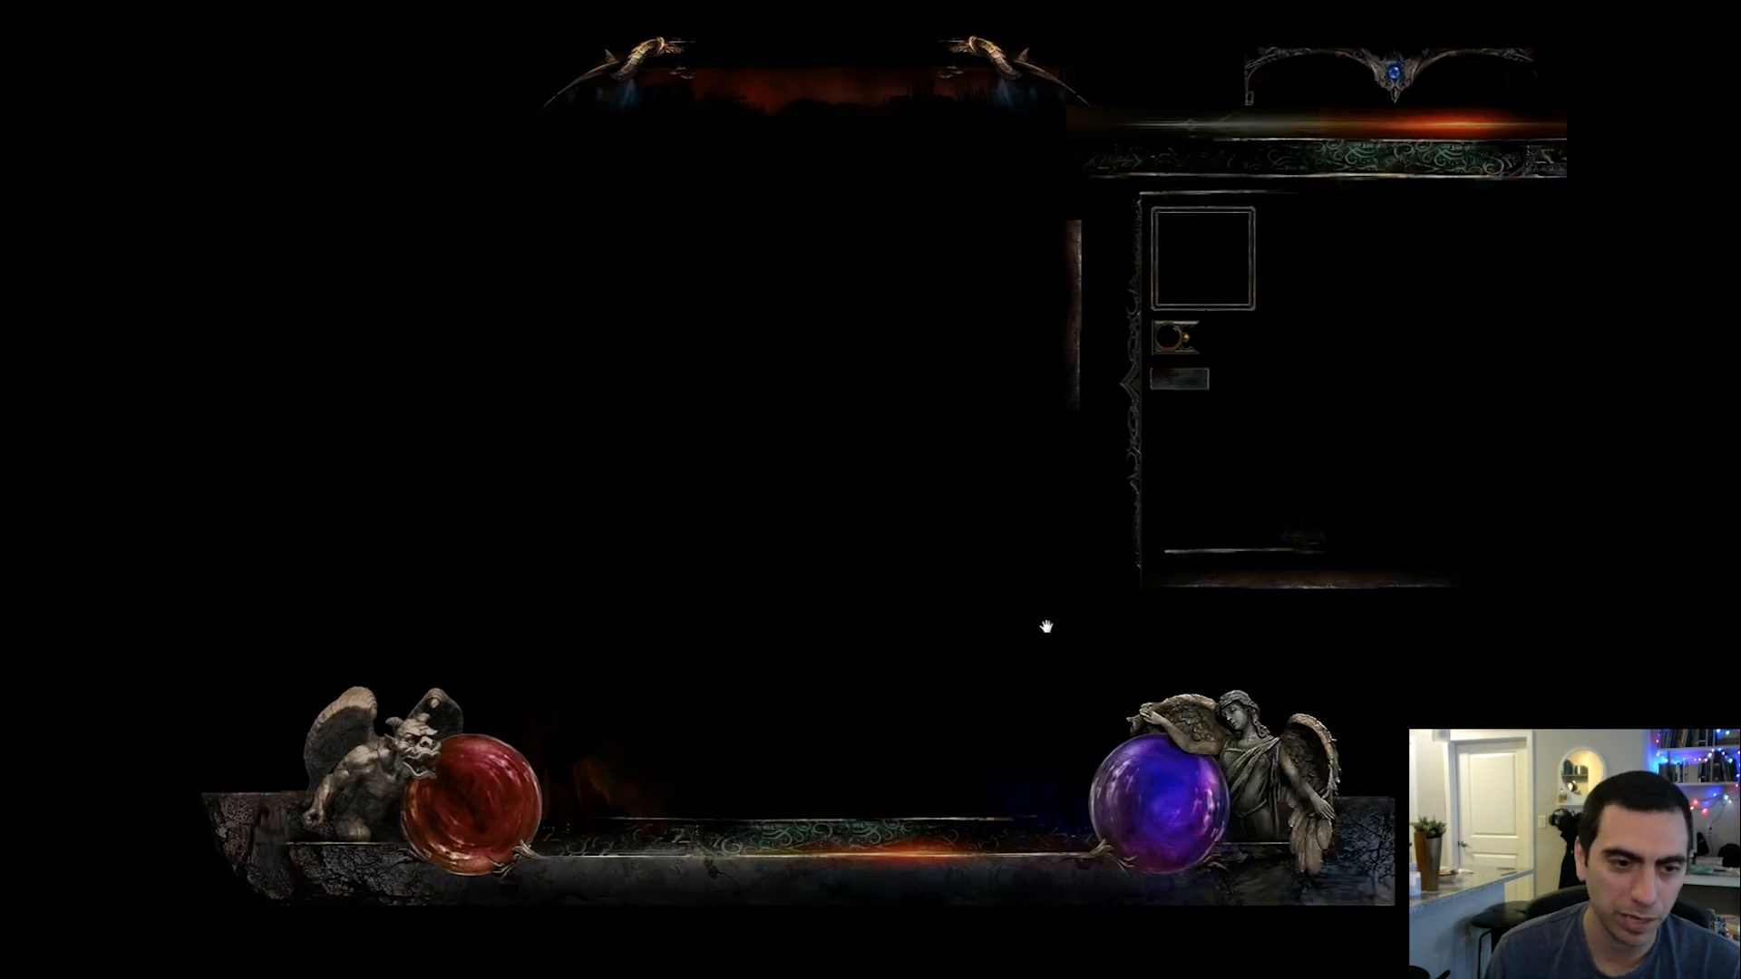
pyautogui.moveTo(999, 631); pyautogui.dragTo(975, 664)
pyautogui.hotkey('ctrl', '-')
pyautogui.hotkey('ctrl', '+')
pyautogui.press('f')
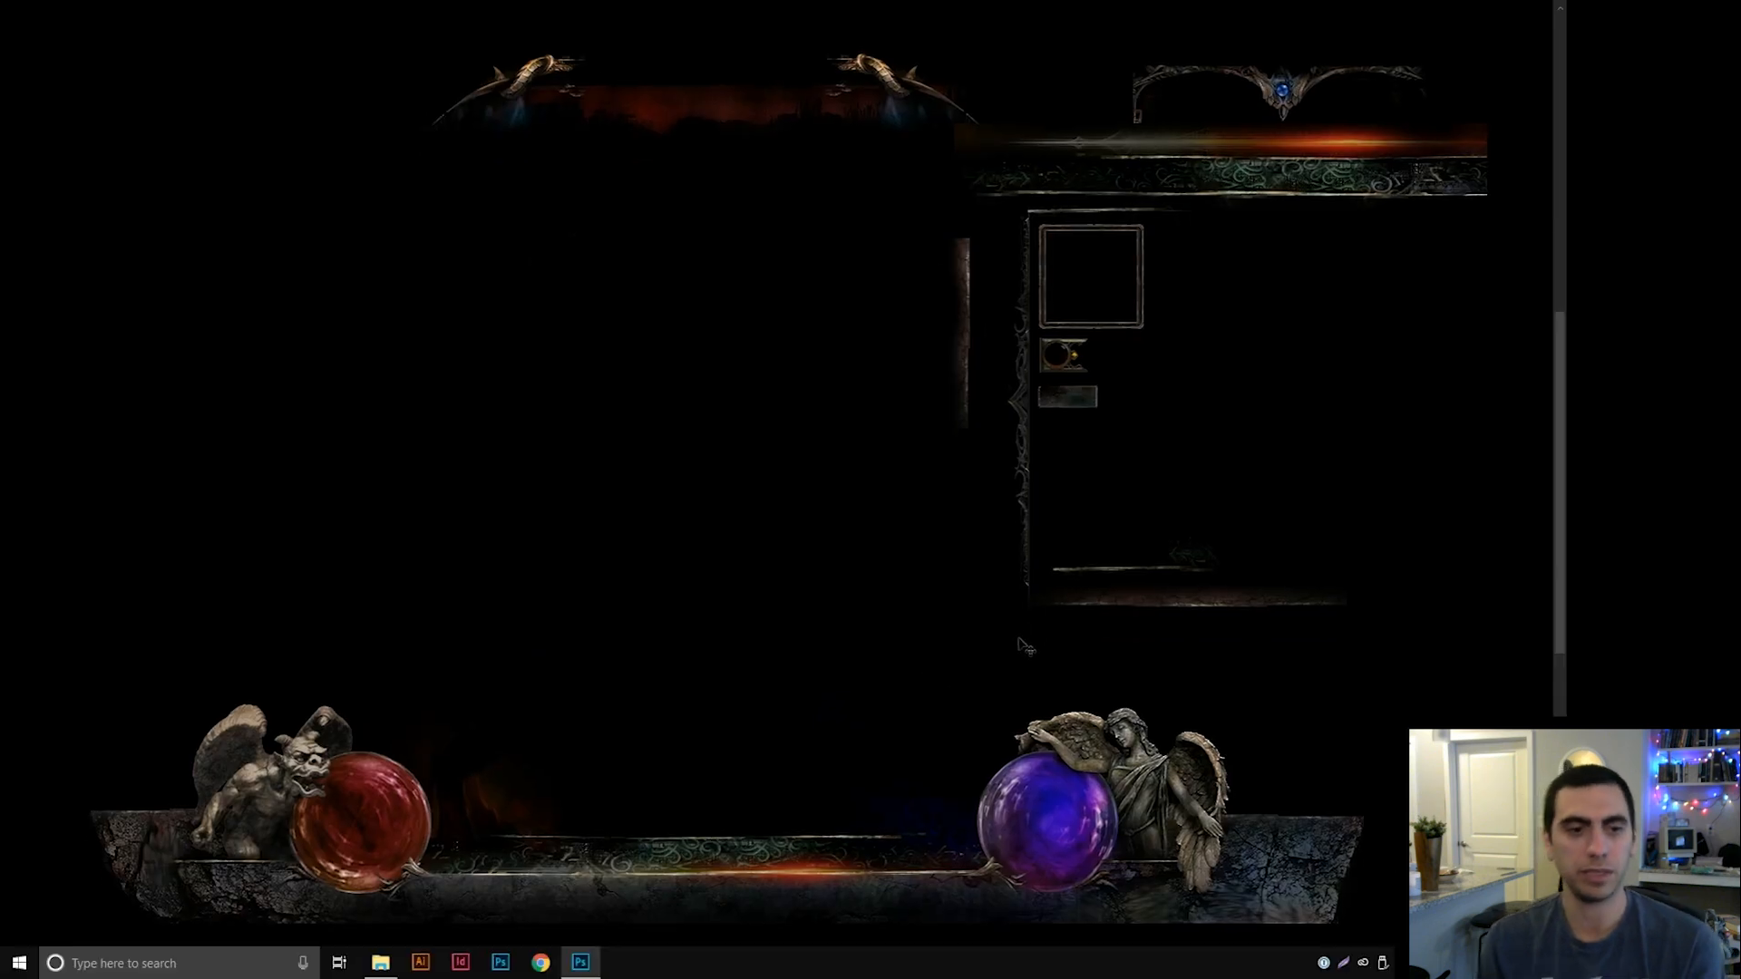
# Draw a black-filled rectangle about 2878 × 1022 px covering everything above the gargoyle and angel.
pyautogui.click(23, 452)
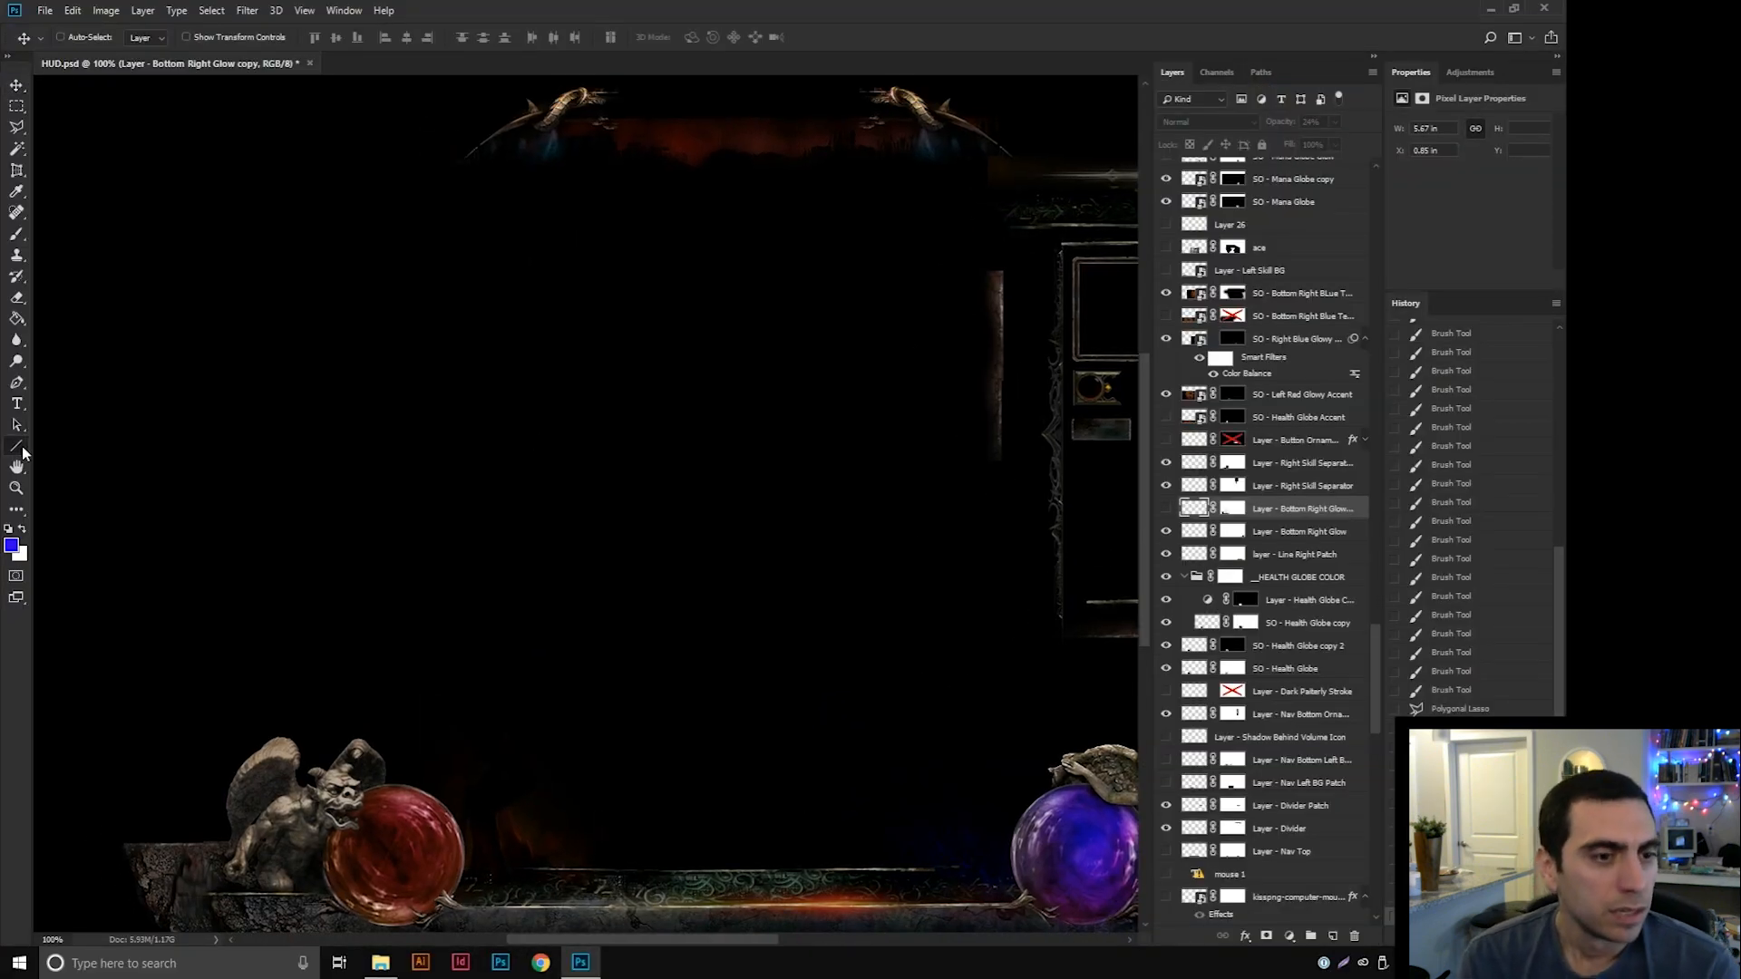
pyautogui.click(87, 444)
pyautogui.hotkey('ctrl', '-')
pyautogui.moveTo(99, 171); pyautogui.dragTo(1272, 588)
pyautogui.click(147, 36)
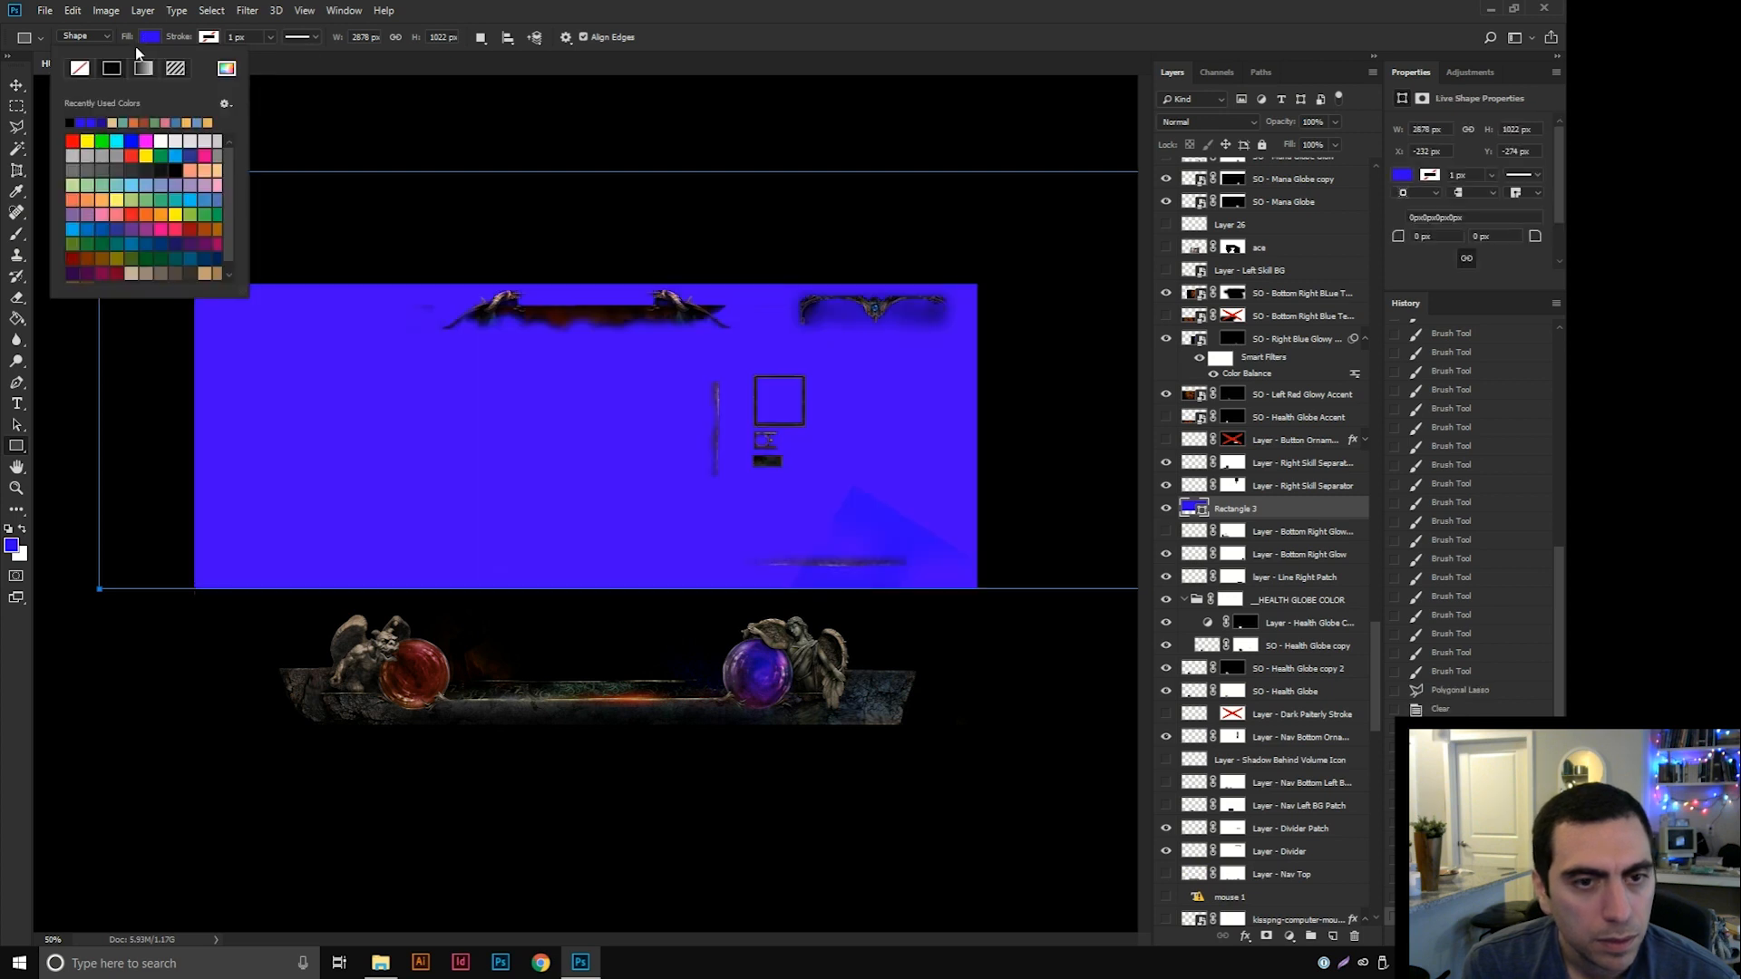
pyautogui.click(70, 123)
pyautogui.click(11, 85)
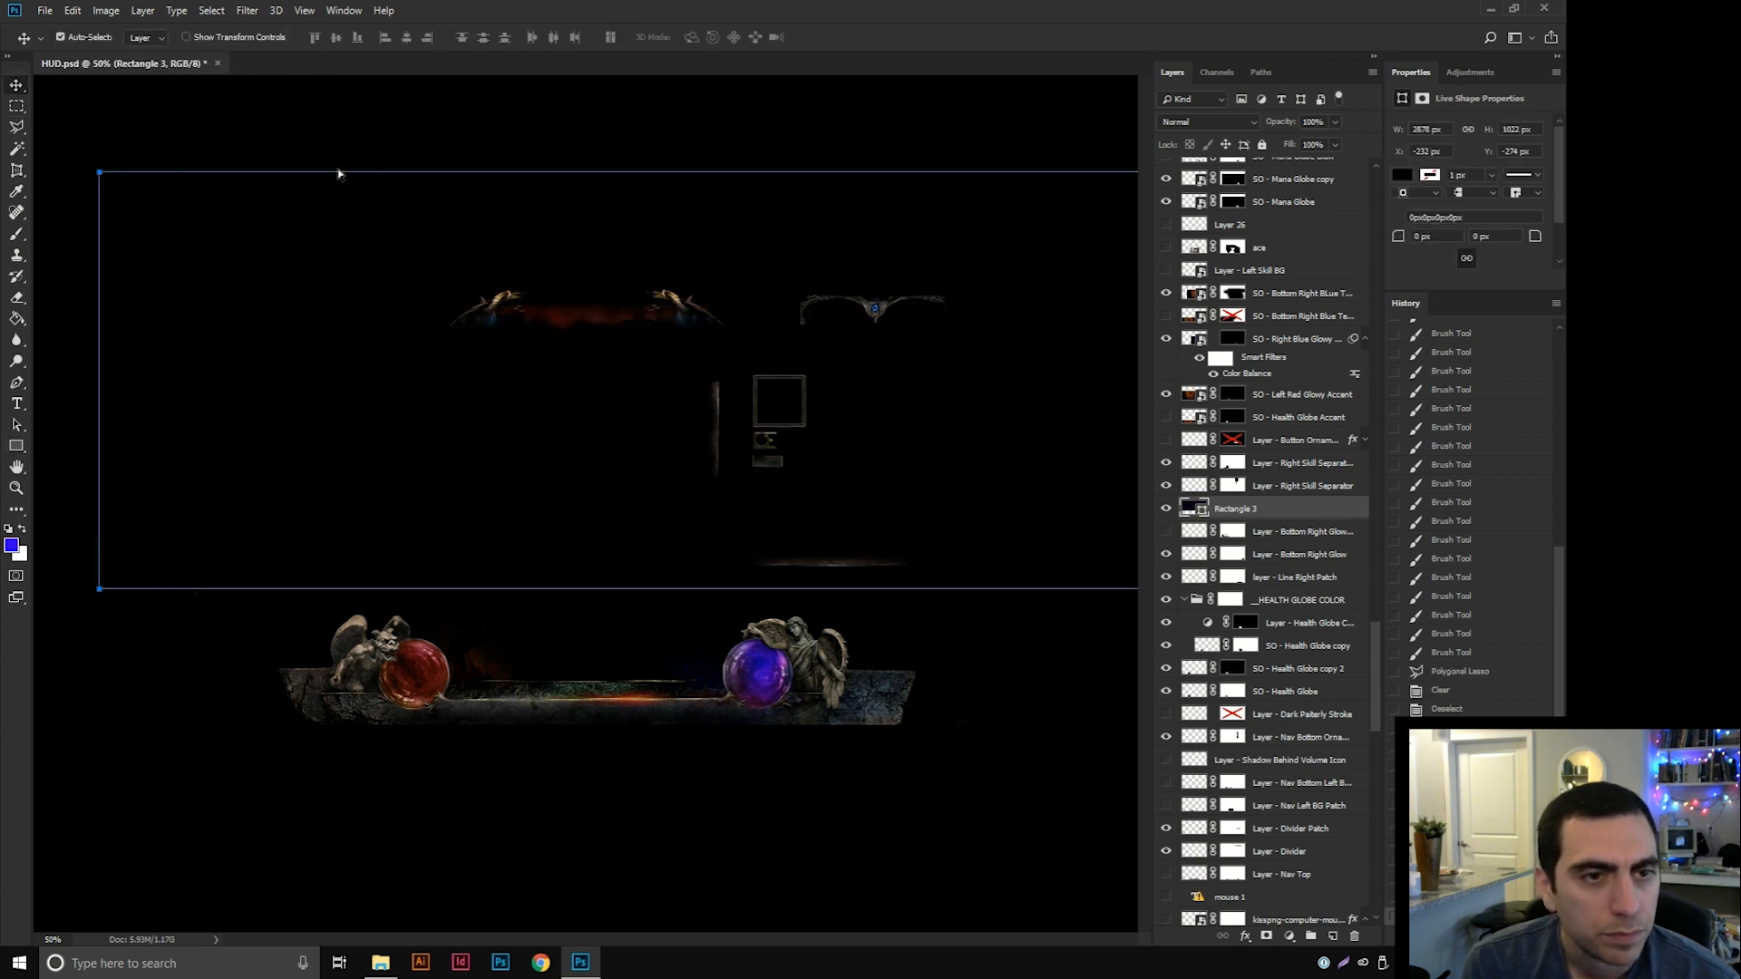
# Bring the black rectangle to the front of the layer stack, hide the extras and show the bottom bar full screen.
pyautogui.hotkey('ctrl', 'shift', ']')
pyautogui.hotkey('ctrl', 'h')
pyautogui.press('f')
pyautogui.press('f')
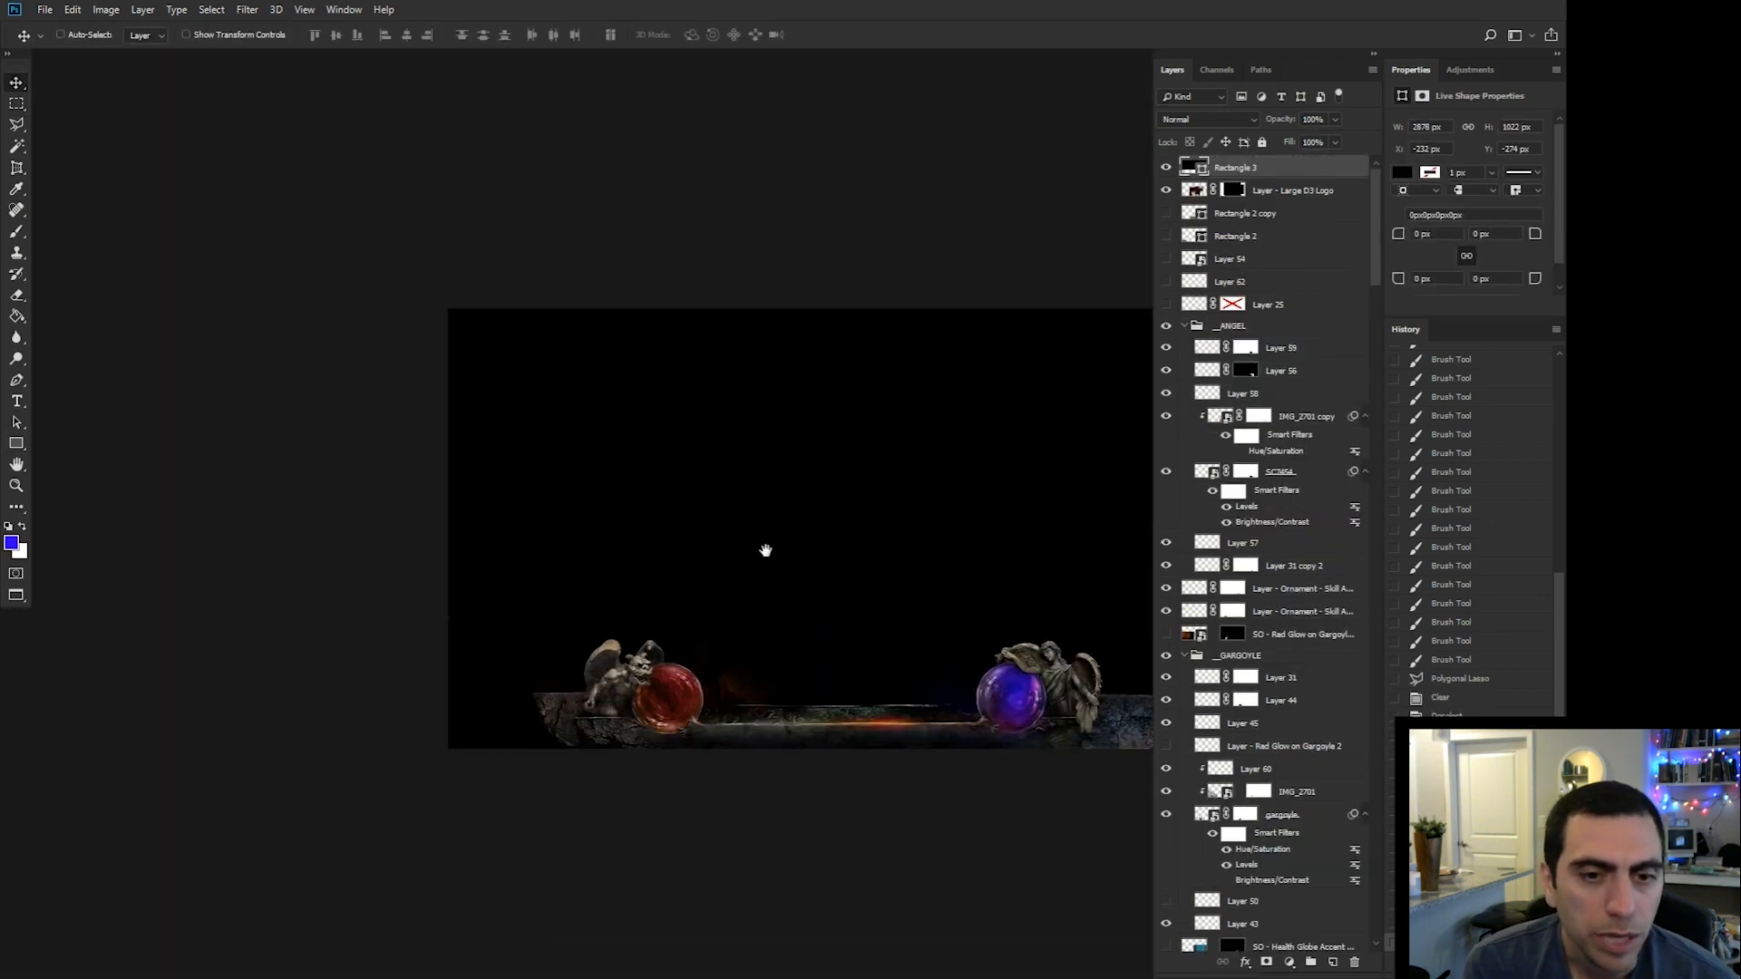
pyautogui.hotkey('ctrl', '+')
pyautogui.hotkey('ctrl', '+')
pyautogui.moveTo(857, 590); pyautogui.dragTo(799, 641)
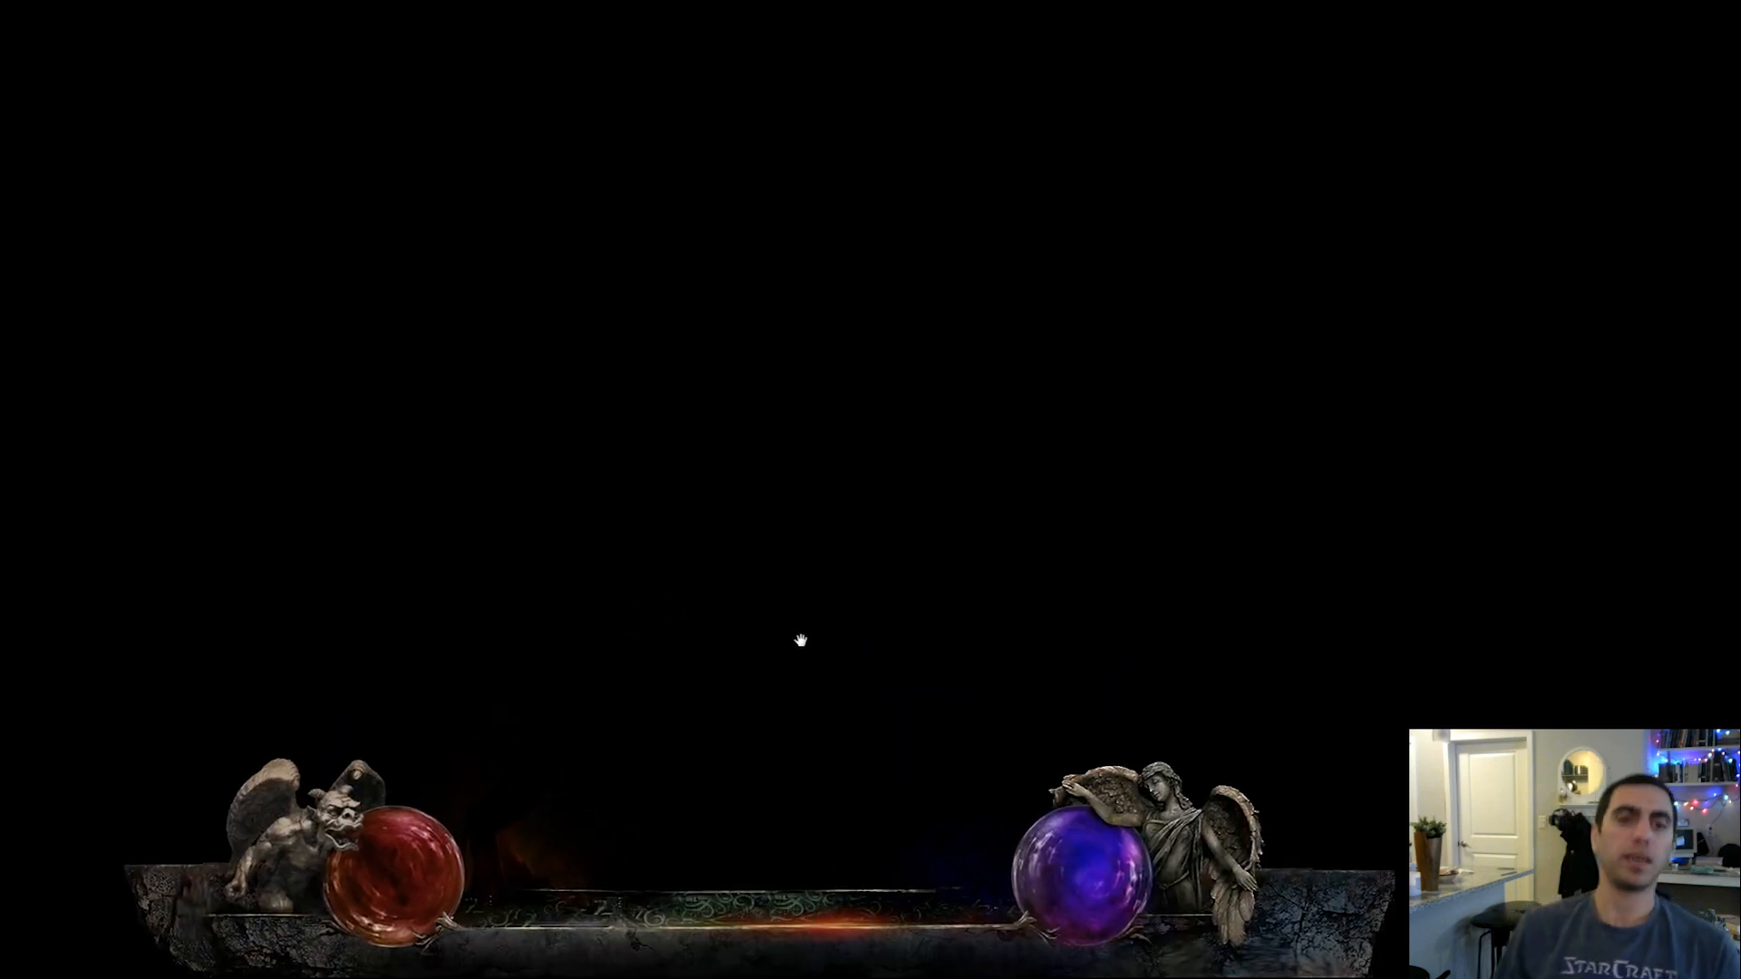
pyautogui.moveTo(1562, 743)
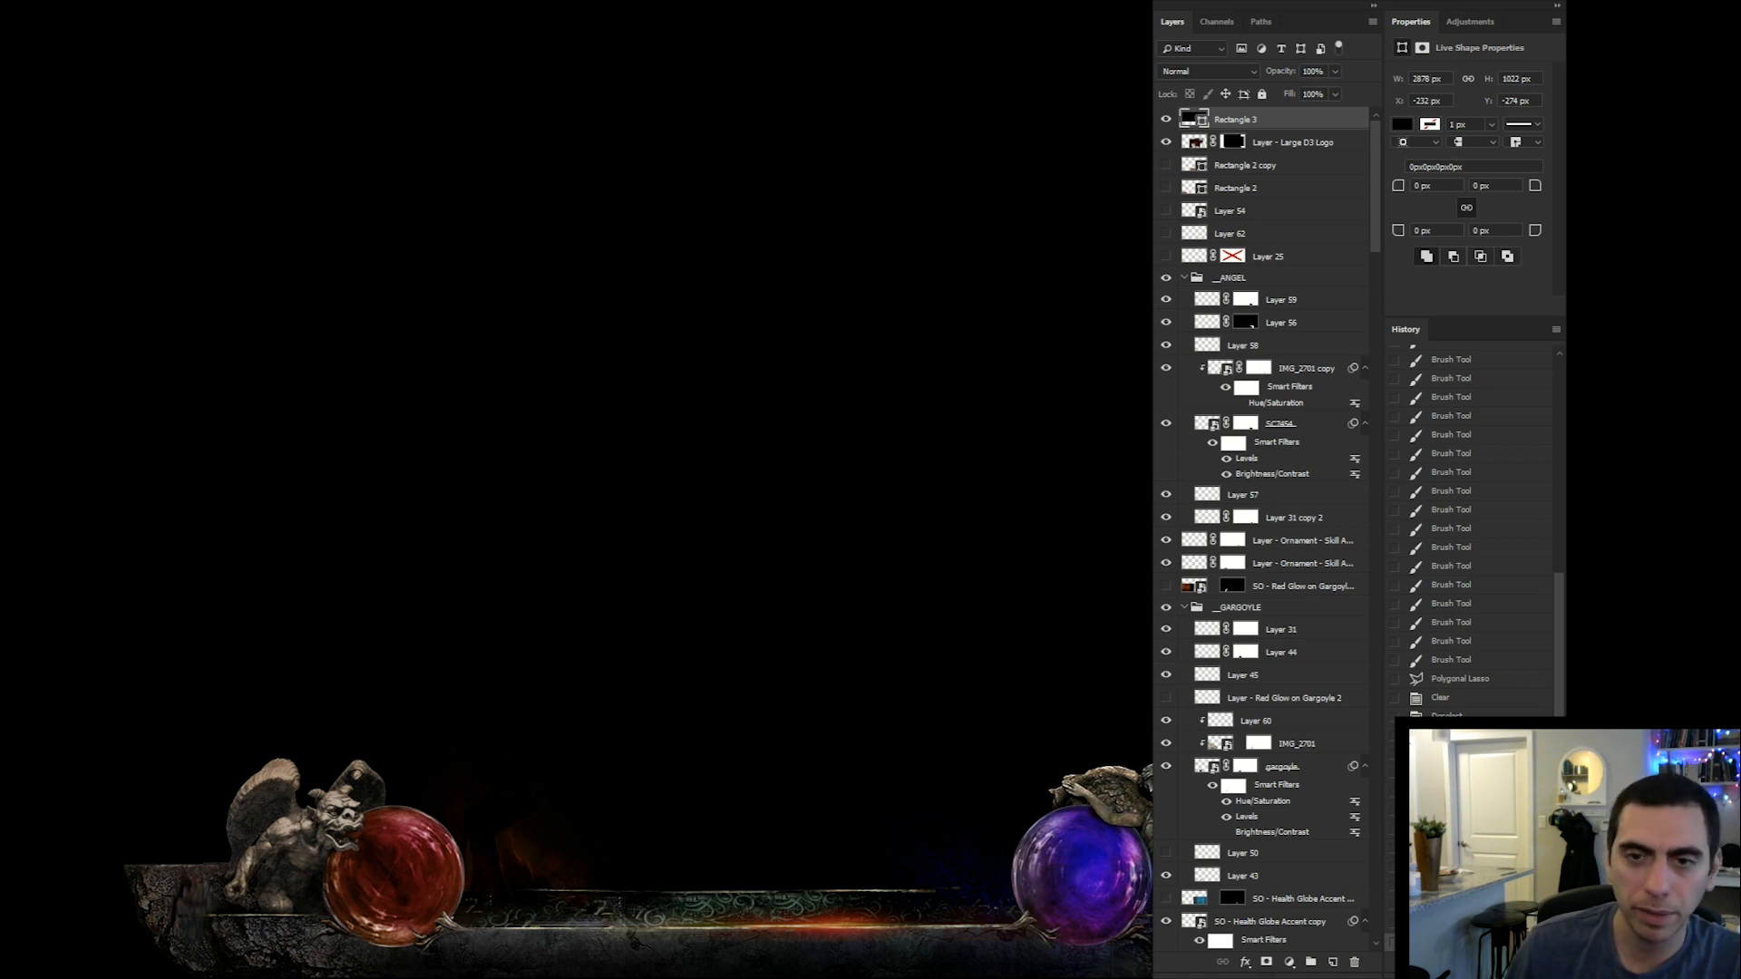
# Examine the isolated bottom bar from the gargoyle to the angel end in different screen modes.
pyautogui.press('f')
pyautogui.press('f')
pyautogui.press('f')
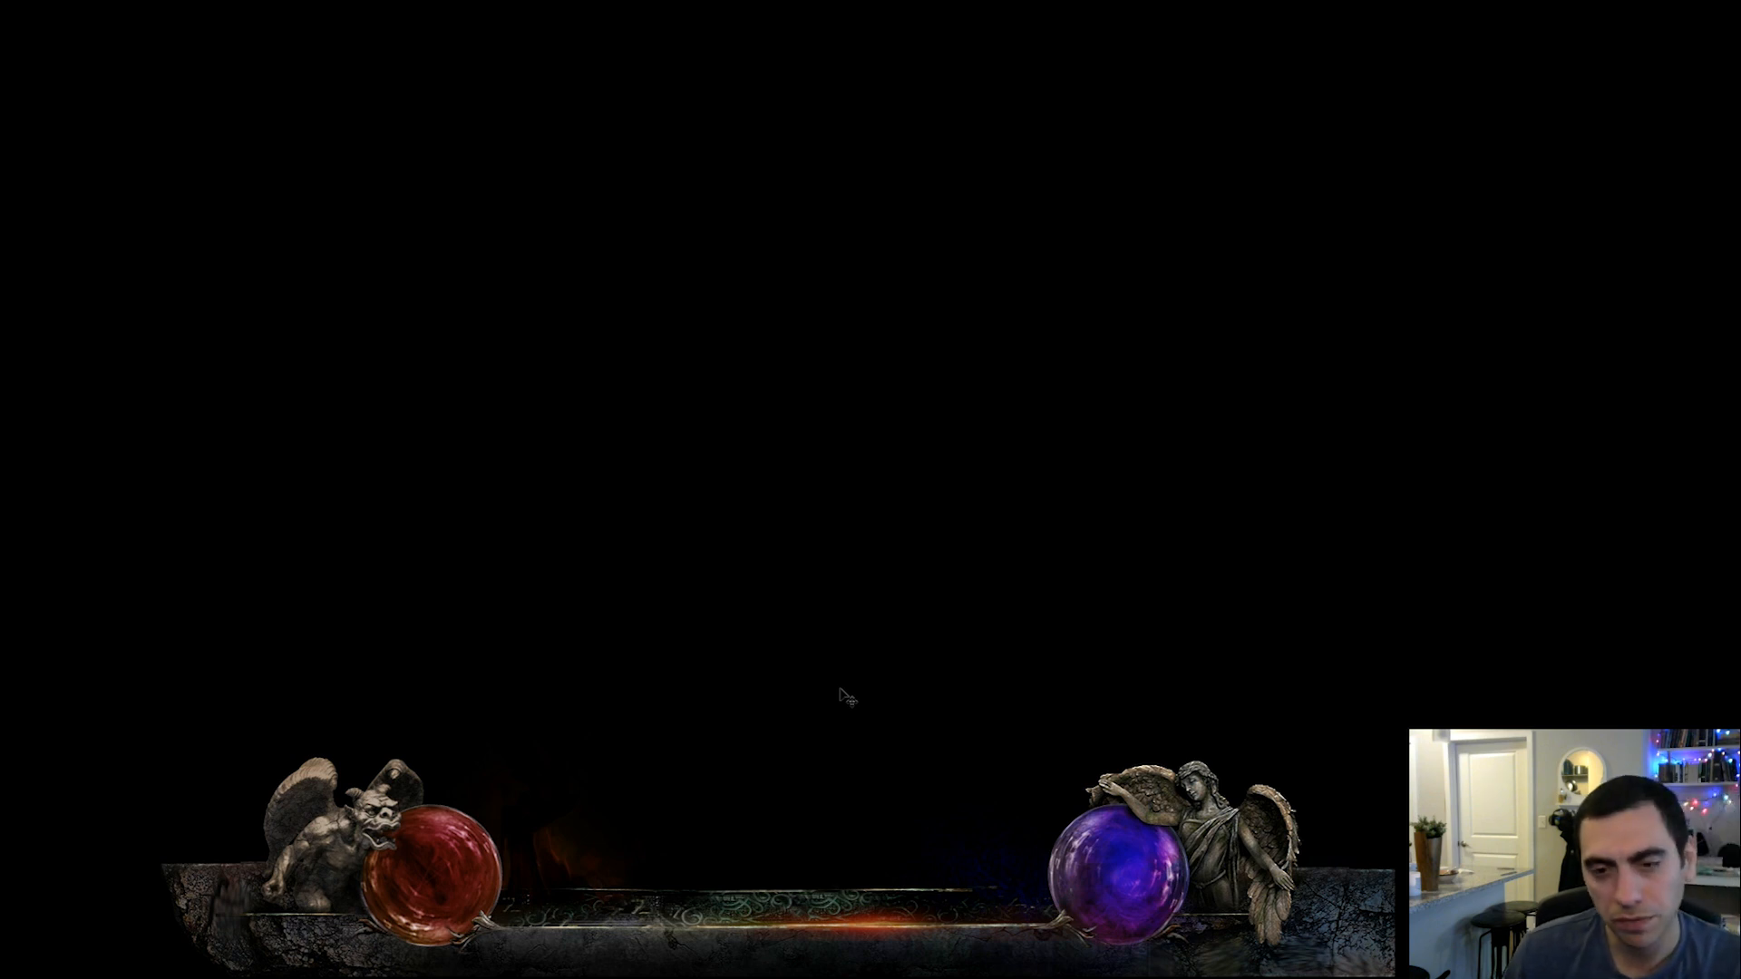
pyautogui.press('f')
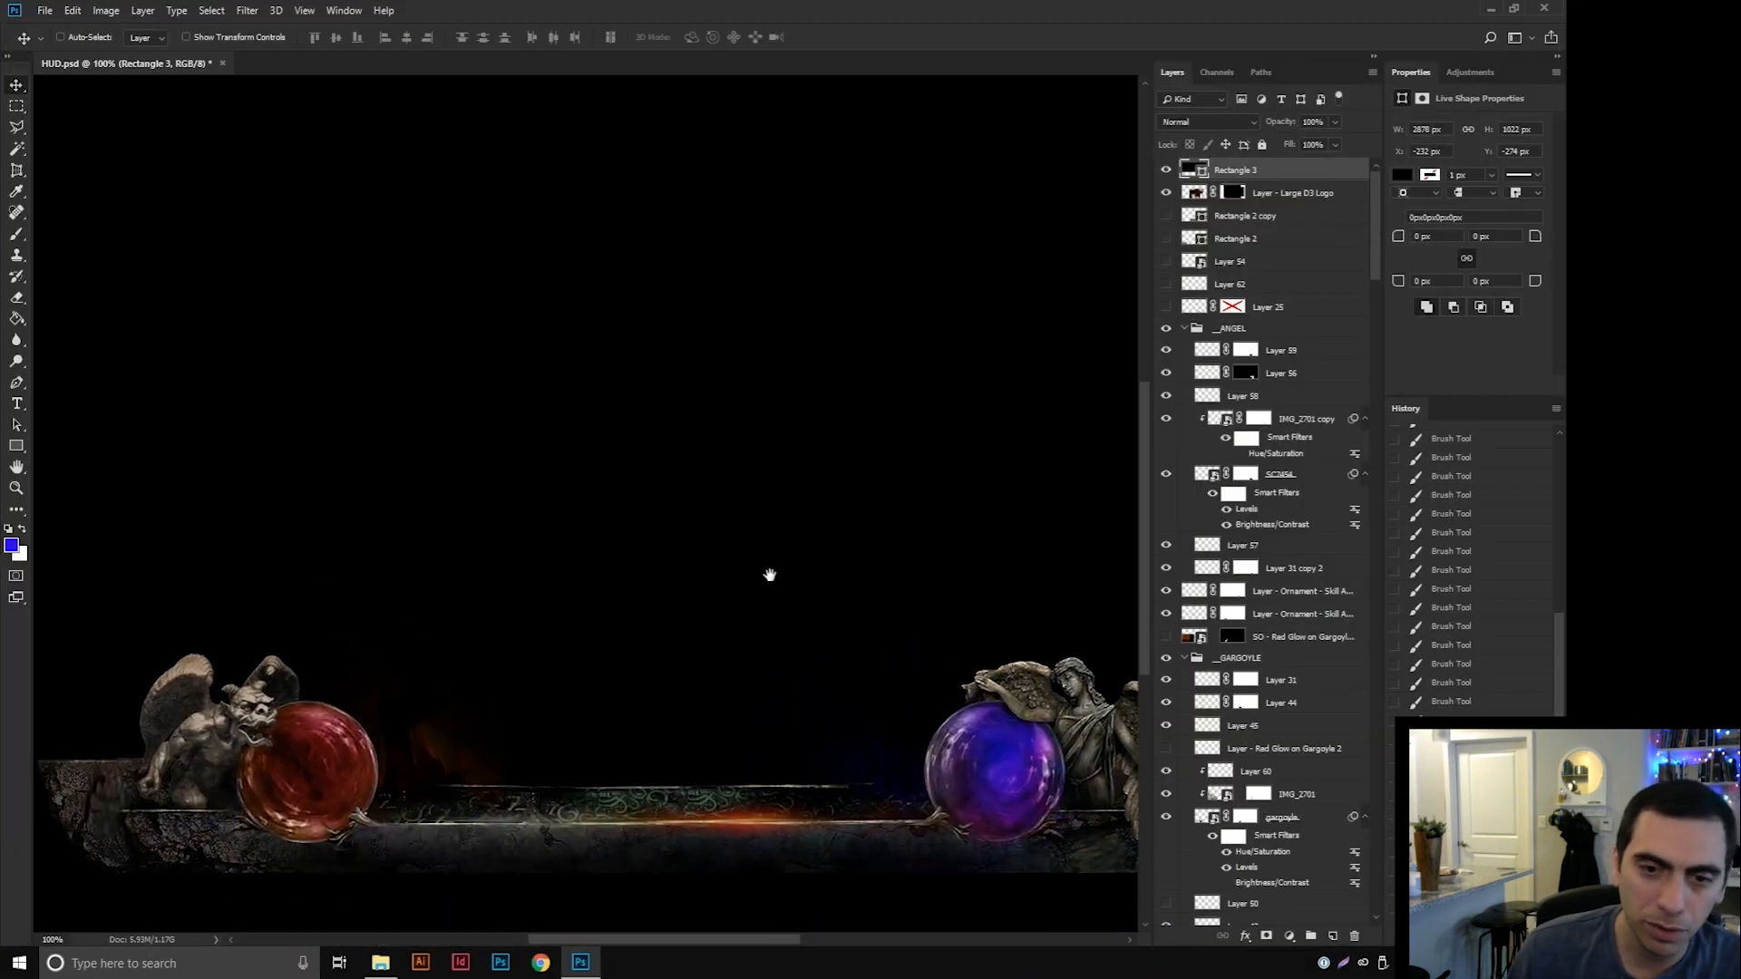
pyautogui.press('Tab')
pyautogui.press('Tab')
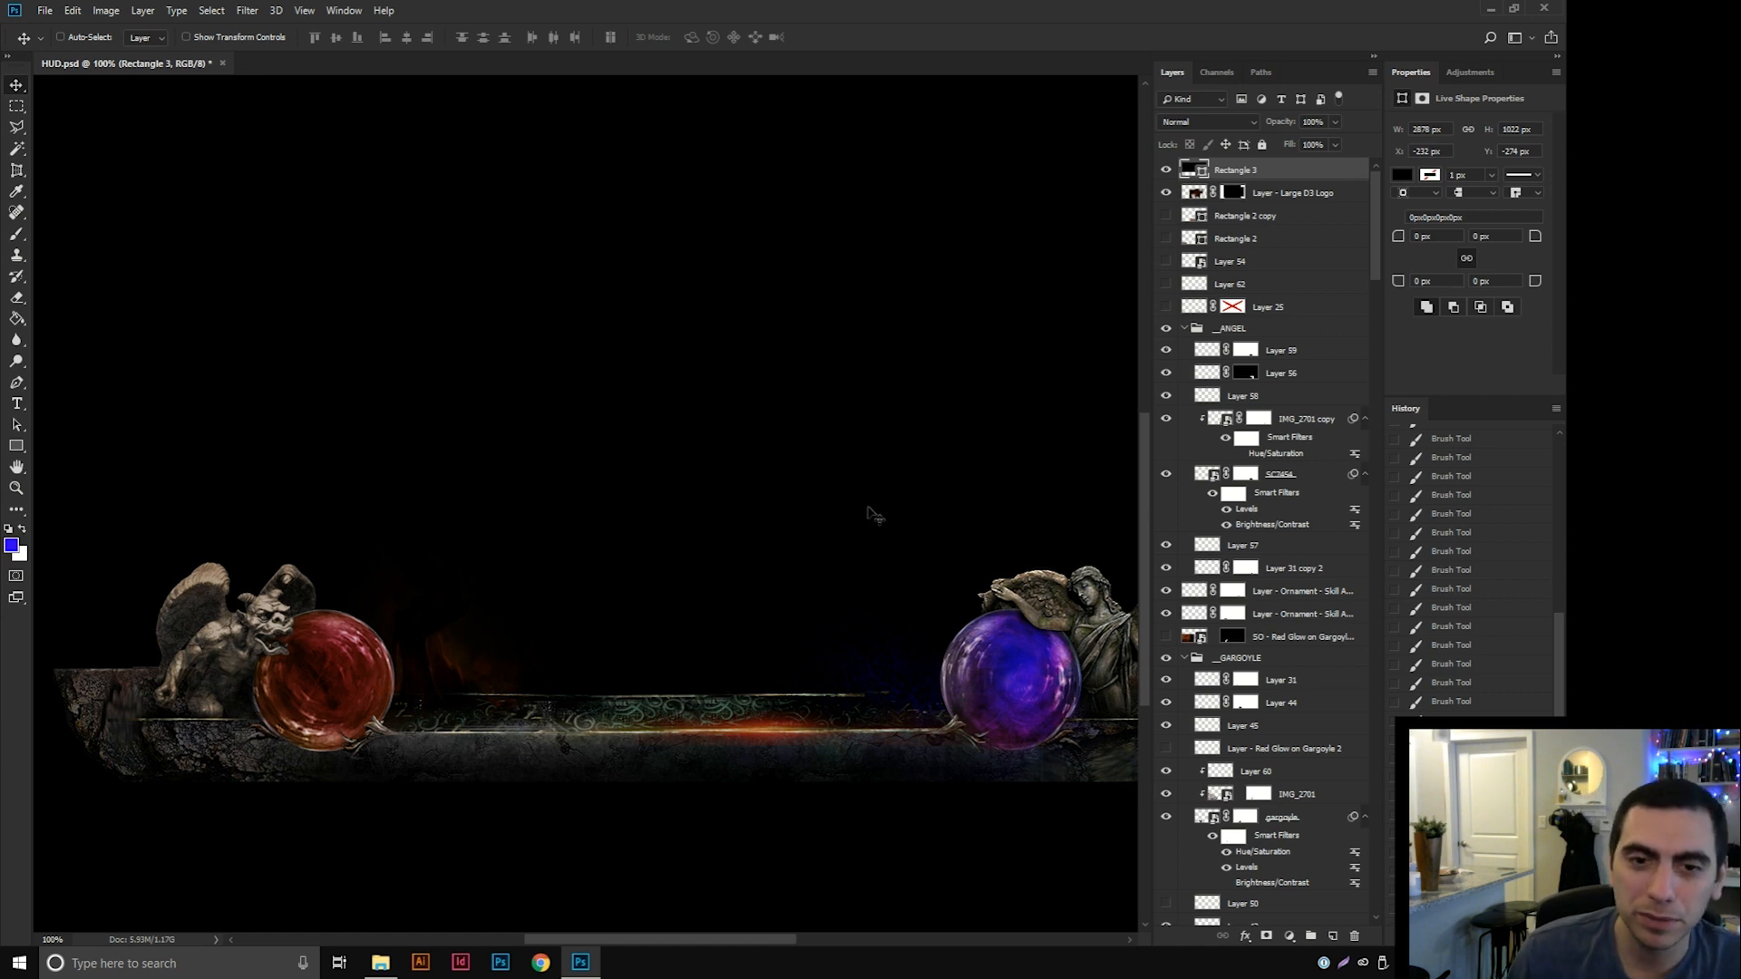
pyautogui.moveTo(867, 515); pyautogui.dragTo(746, 562)
pyautogui.press('f')
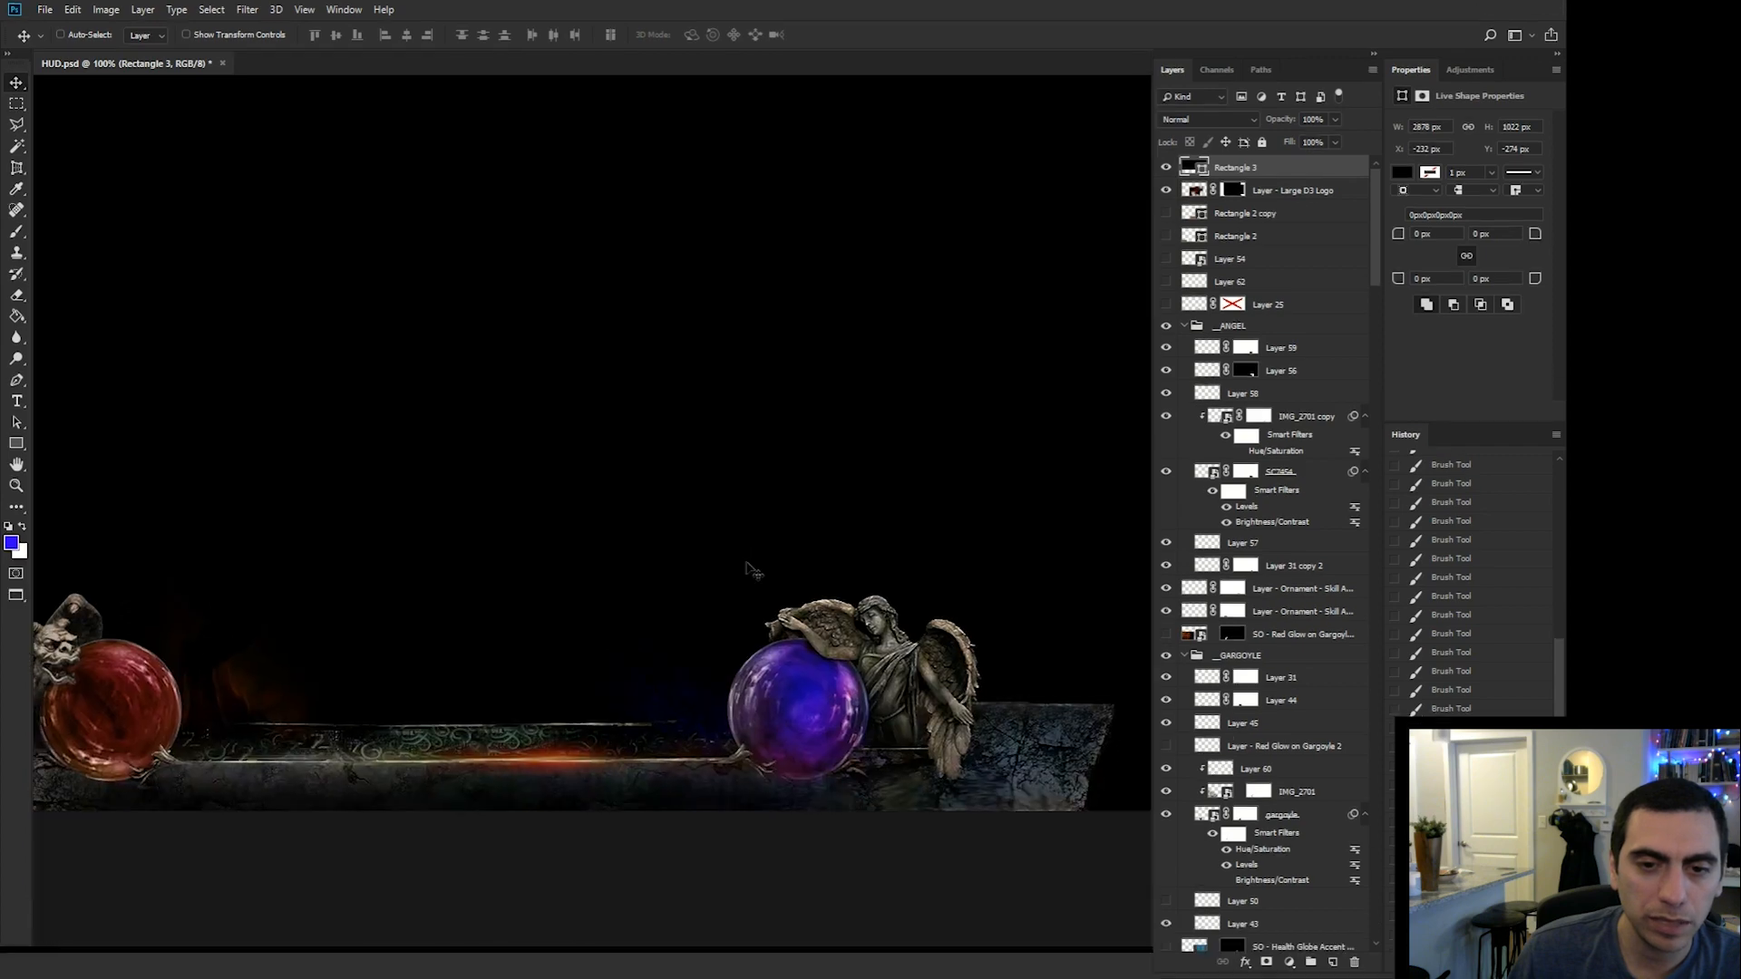
pyautogui.moveTo(645, 613); pyautogui.dragTo(656, 525)
pyautogui.moveTo(842, 487); pyautogui.dragTo(754, 382)
# Hide the black Rectangle 3 layer and review the complete HUD layout.
pyautogui.click(1166, 168)
pyautogui.moveTo(617, 454); pyautogui.dragTo(892, 633)
pyautogui.press('f')
pyautogui.press('f')
pyautogui.press('f')
pyautogui.hotkey('ctrl', '-')
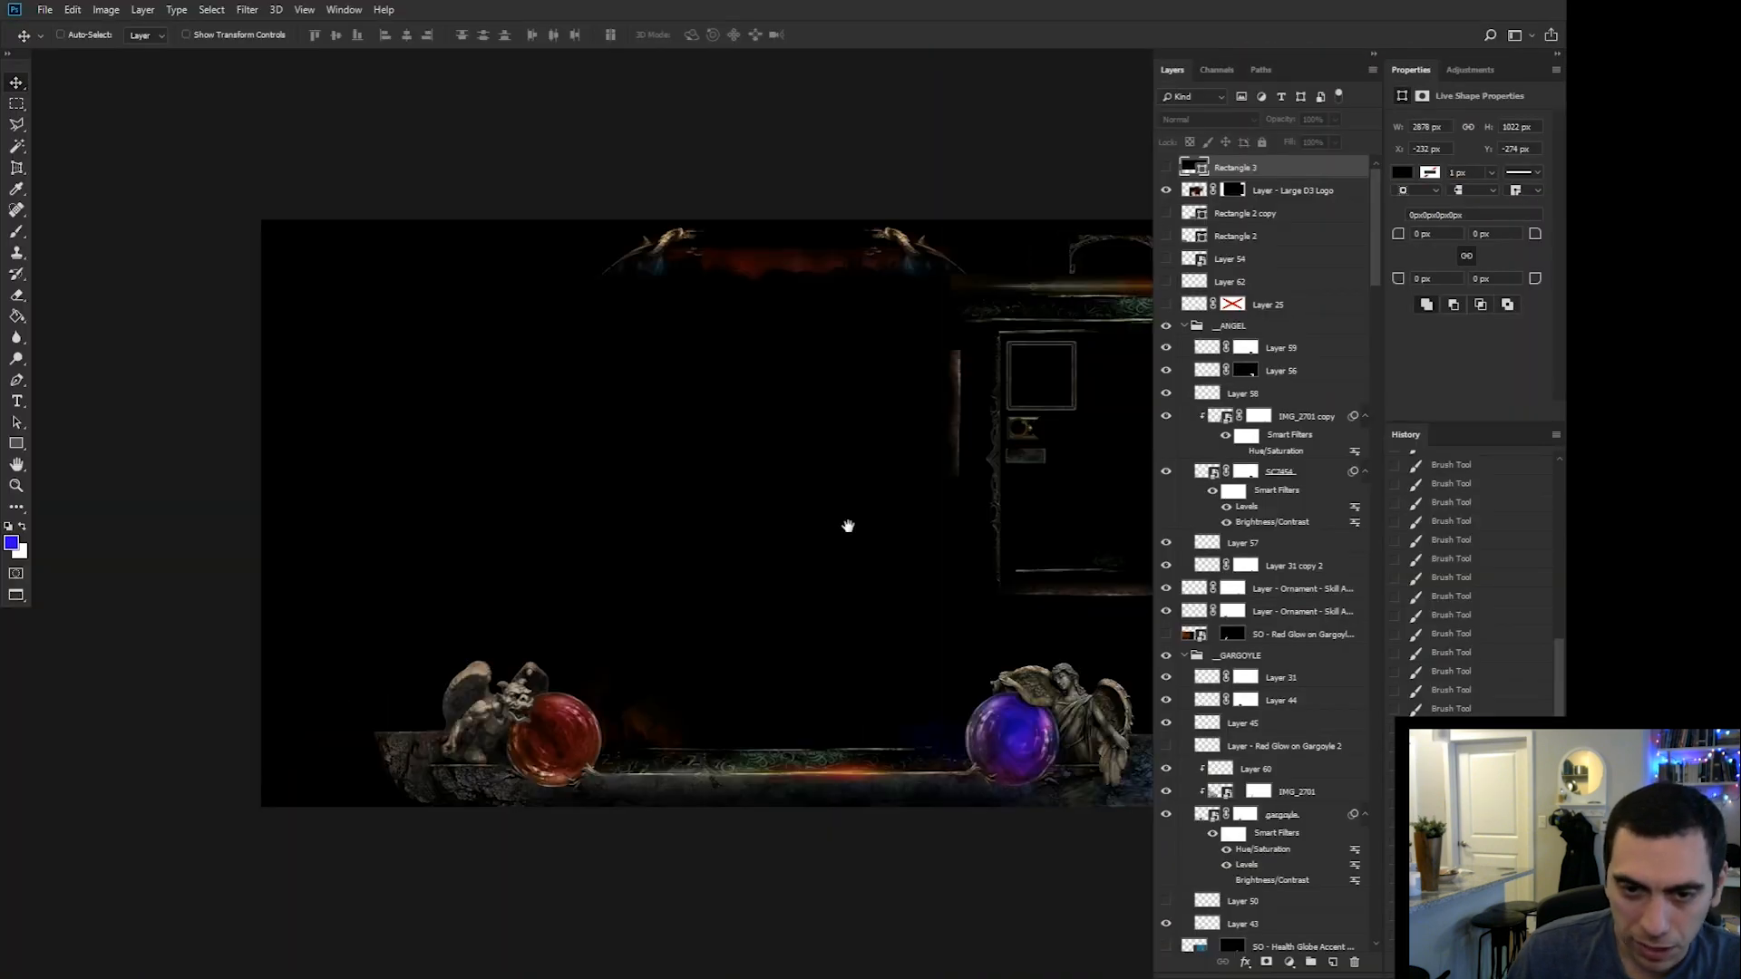
pyautogui.moveTo(848, 526); pyautogui.dragTo(667, 519)
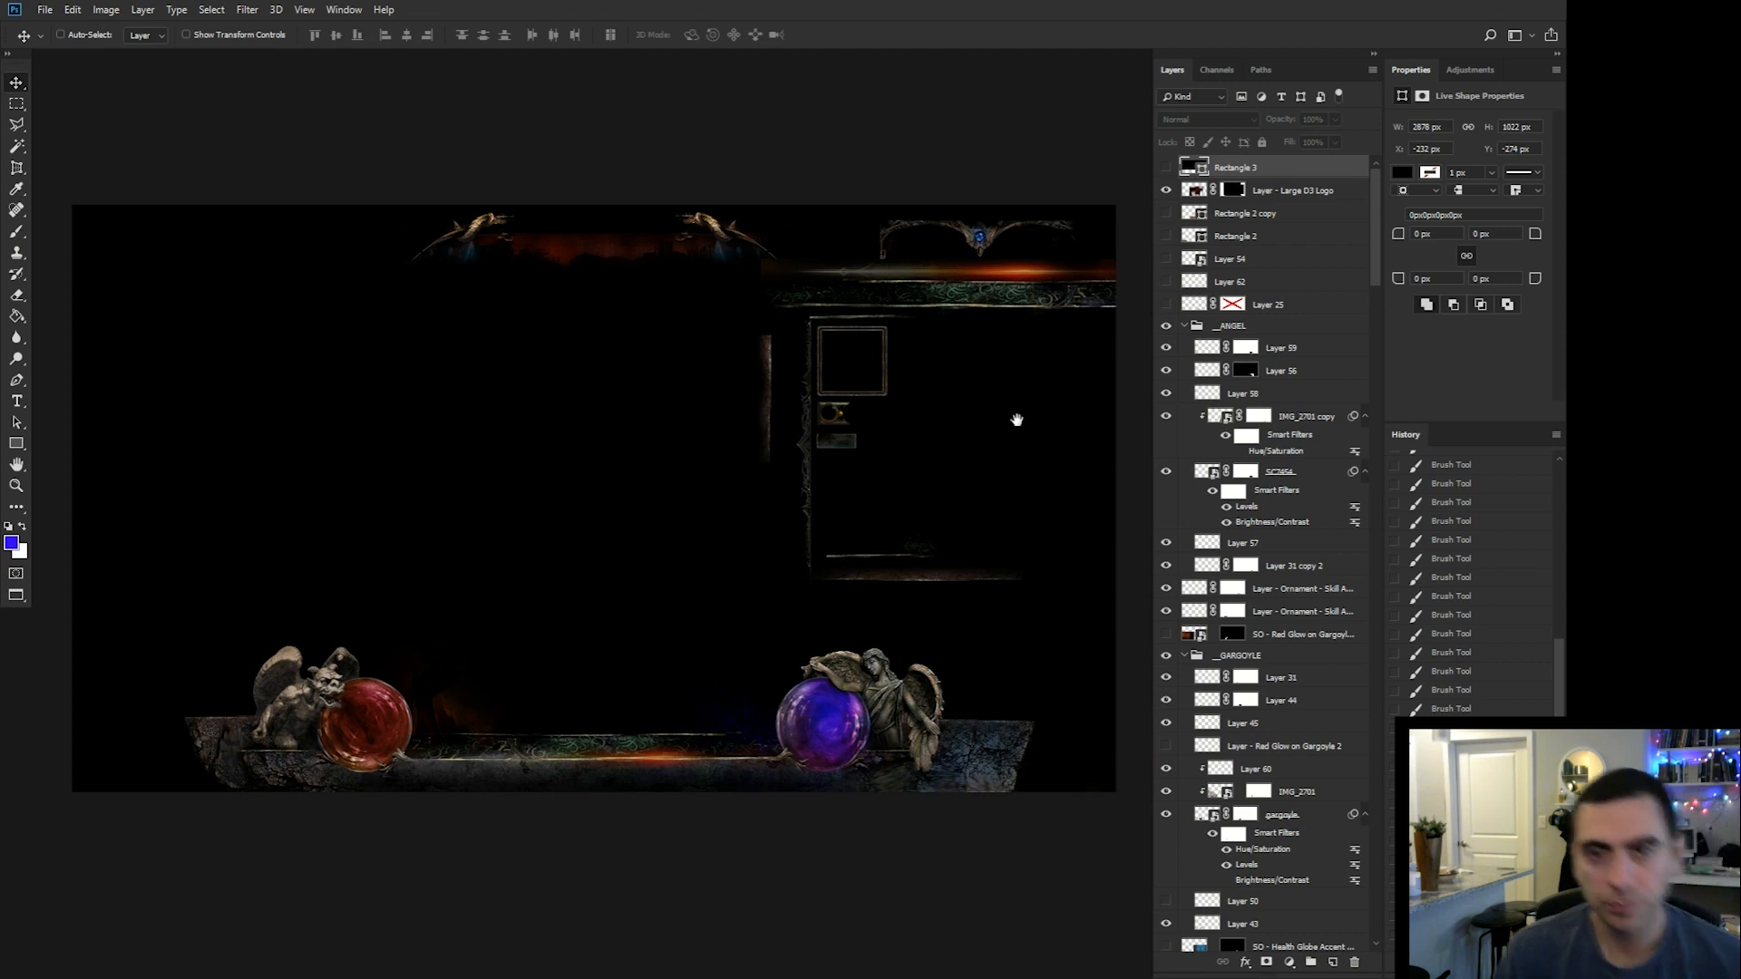
pyautogui.moveTo(1016, 420); pyautogui.dragTo(1045, 392)
pyautogui.hotkey('ctrl', '+')
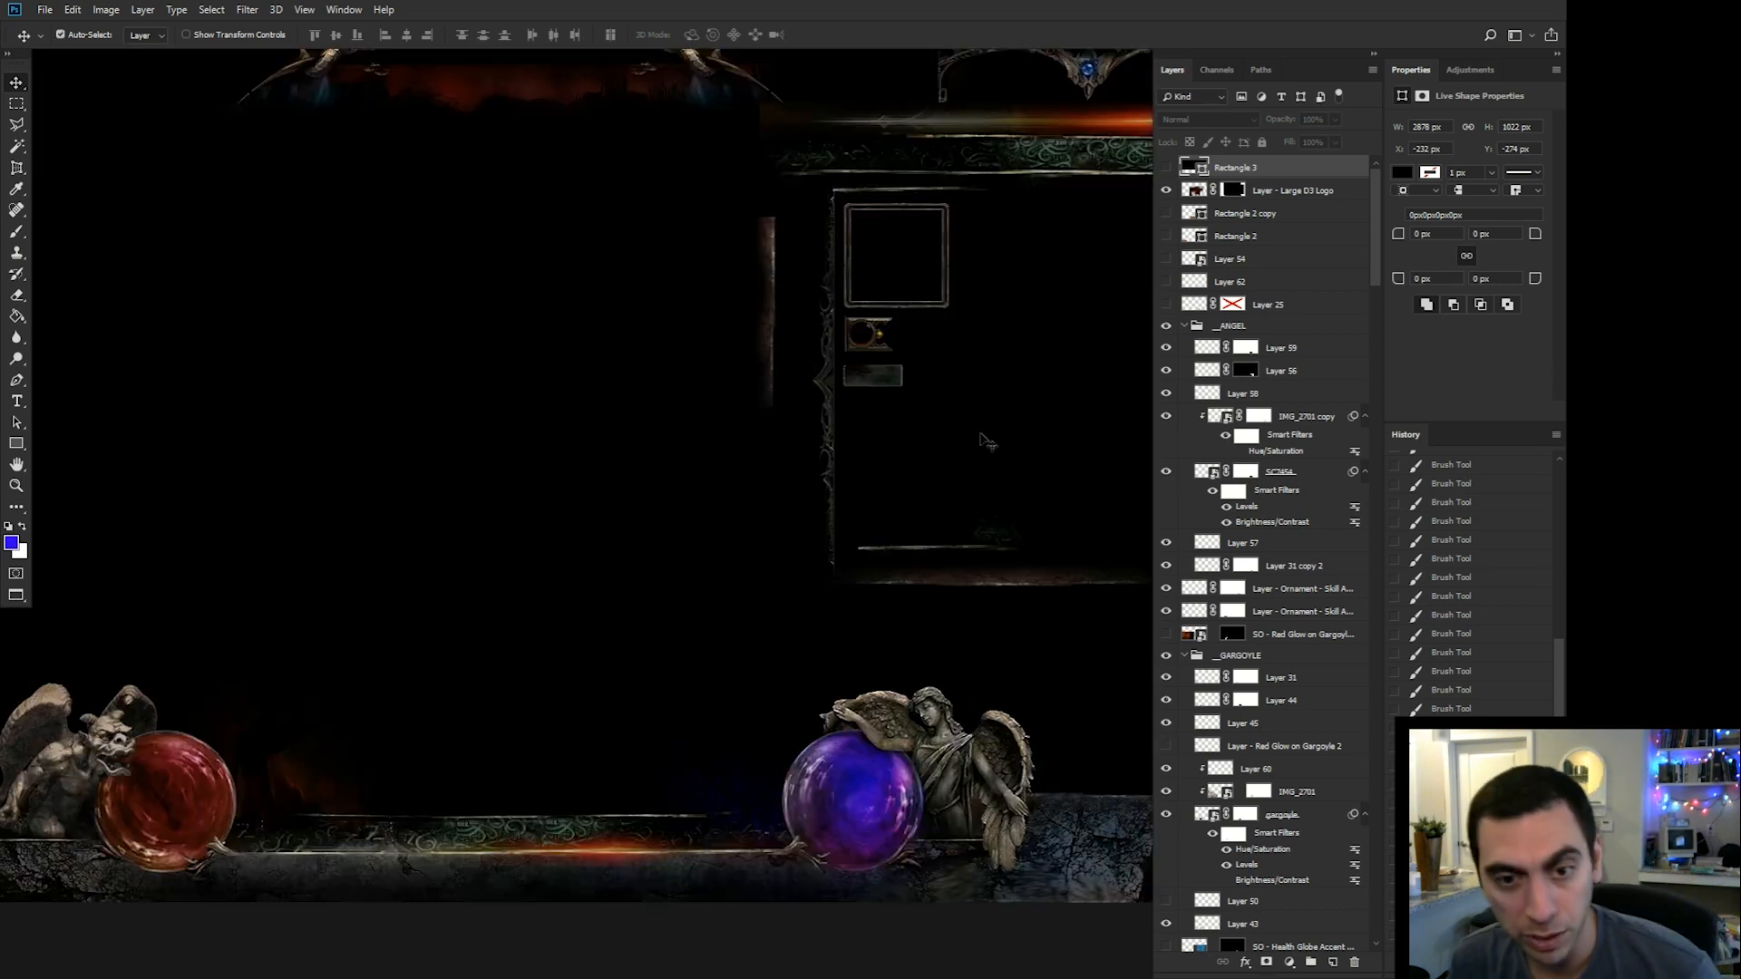
# Examine which layers form the ledge beneath the gargoyle, toggling Layer 45's visibility to see what it contributes.
pyautogui.moveTo(944, 470); pyautogui.dragTo(870, 462)
pyautogui.moveTo(501, 643); pyautogui.dragTo(786, 566)
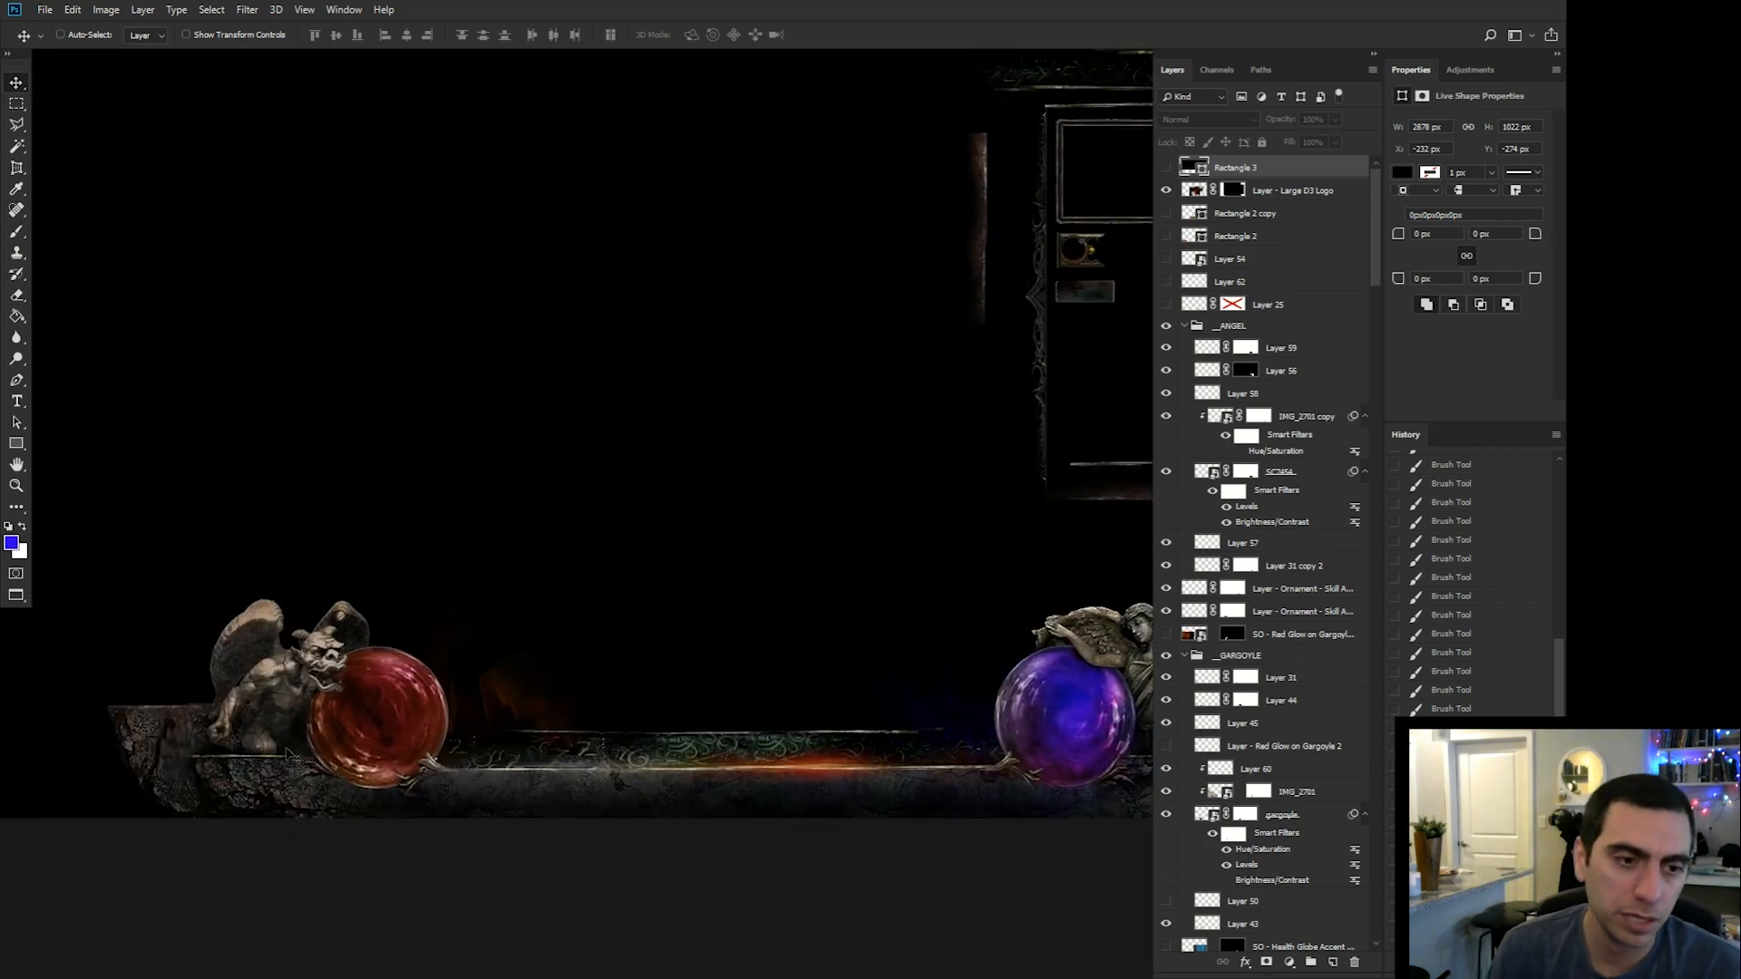
pyautogui.rightClick(238, 754)
pyautogui.click(240, 748)
pyautogui.rightClick(240, 753)
pyautogui.click(292, 835)
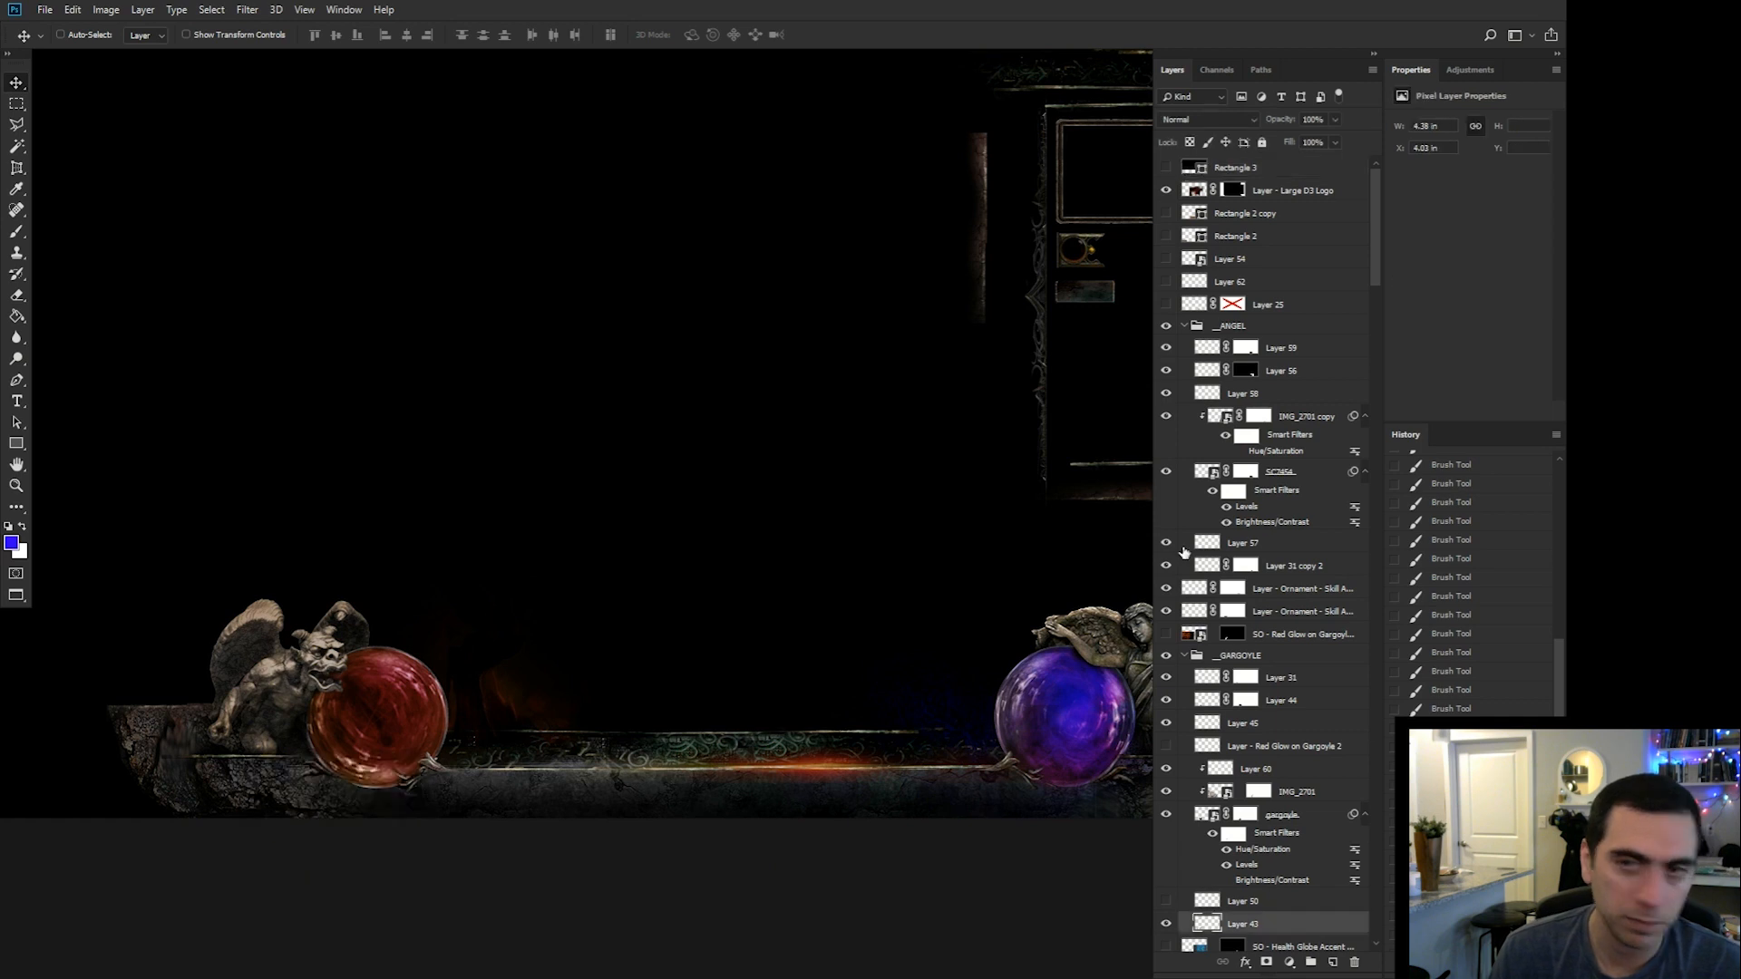
pyautogui.rightClick(255, 759)
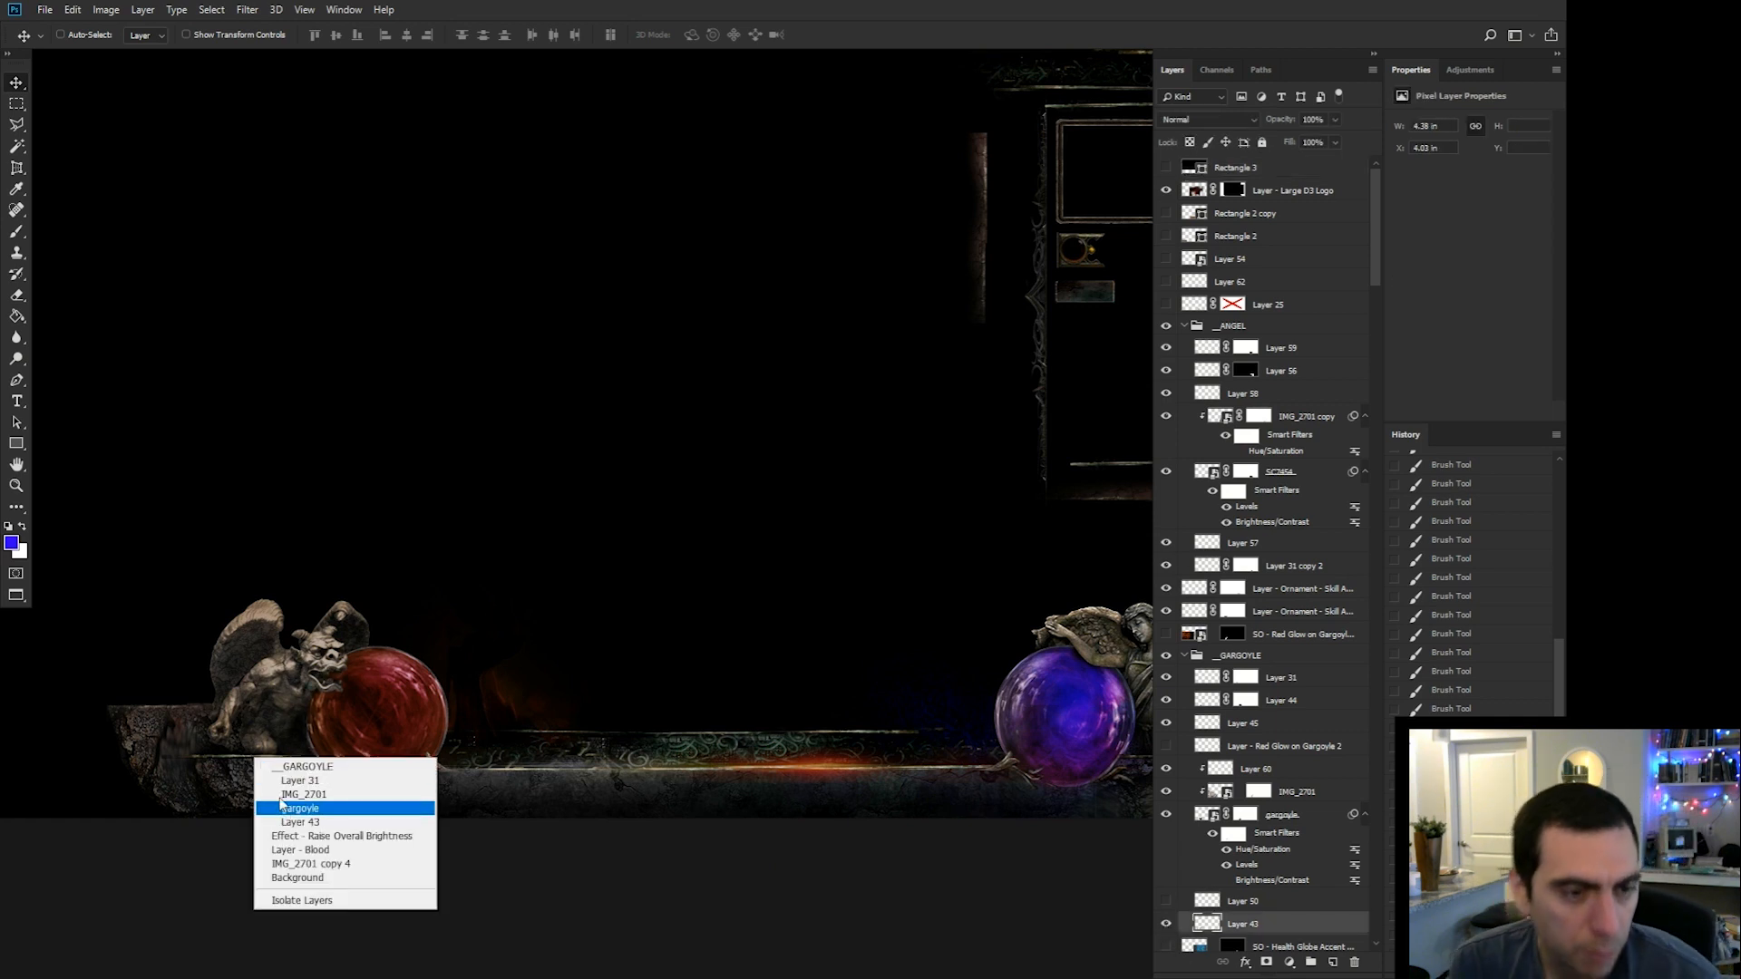
pyautogui.click(282, 796)
pyautogui.rightClick(236, 752)
pyautogui.rightClick(221, 755)
pyautogui.click(221, 755)
pyautogui.rightClick(220, 754)
pyautogui.click(262, 777)
pyautogui.click(1167, 725)
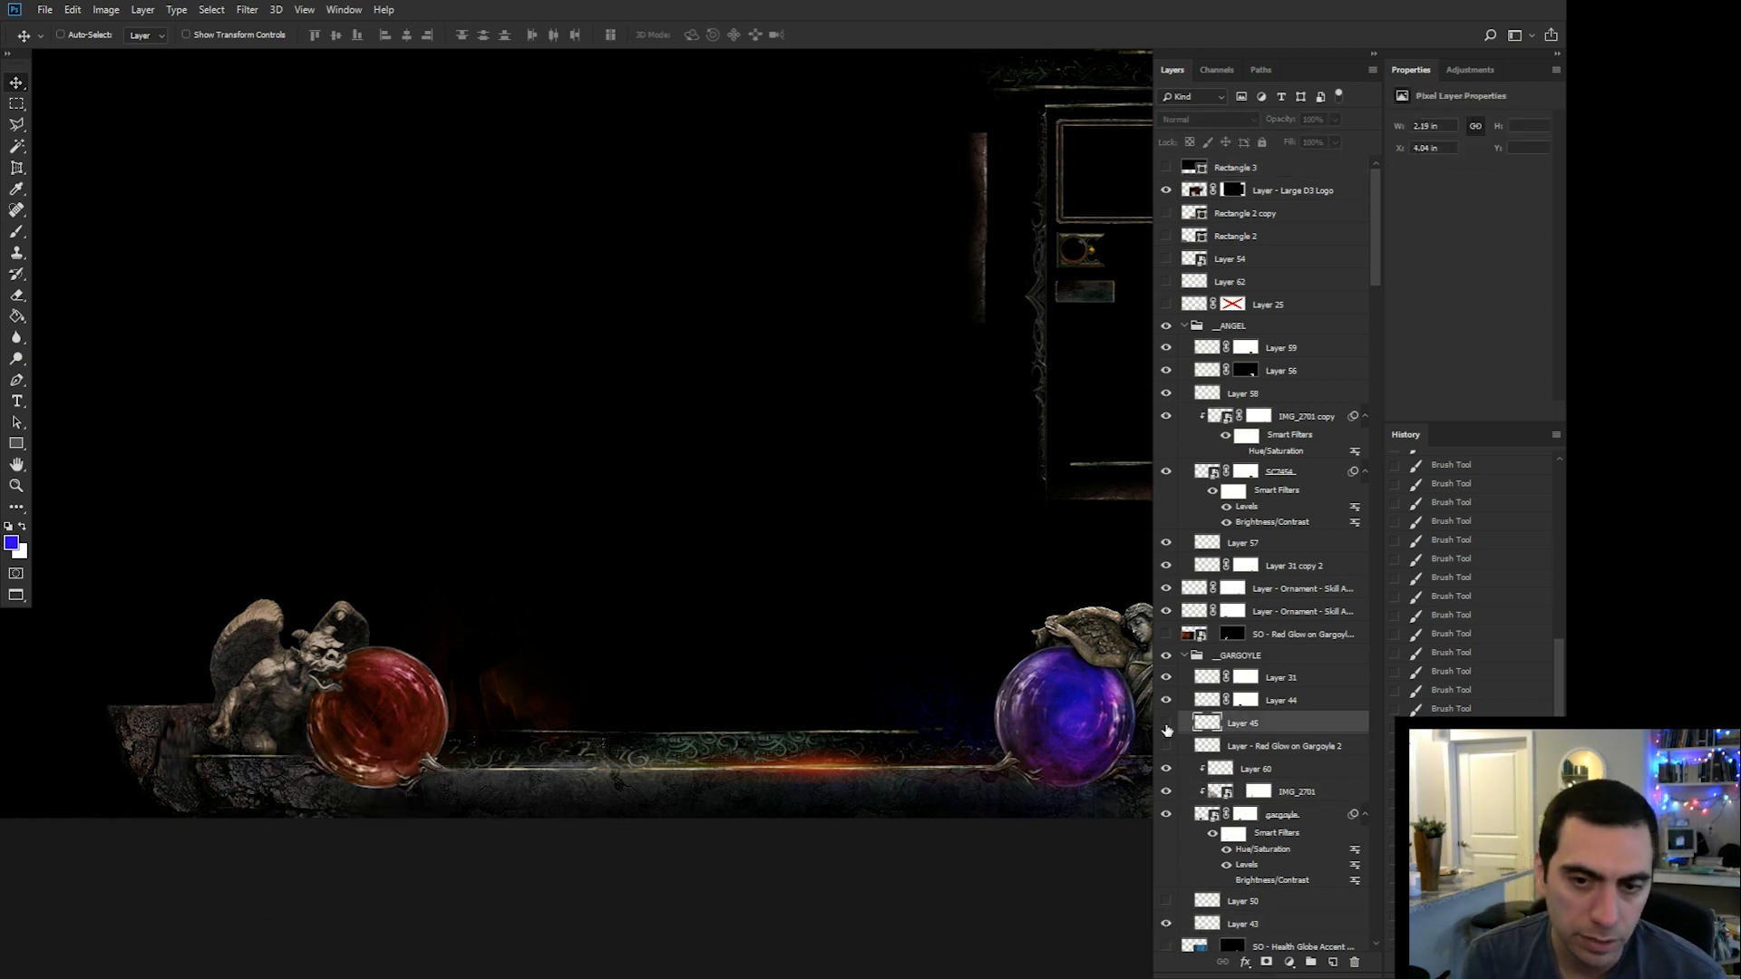
pyautogui.click(1166, 728)
# Rename Layer 31 in the __GARGOYLE group to "divider" and hide it.
pyautogui.moveTo(664, 632); pyautogui.dragTo(753, 629)
pyautogui.rightClick(351, 756)
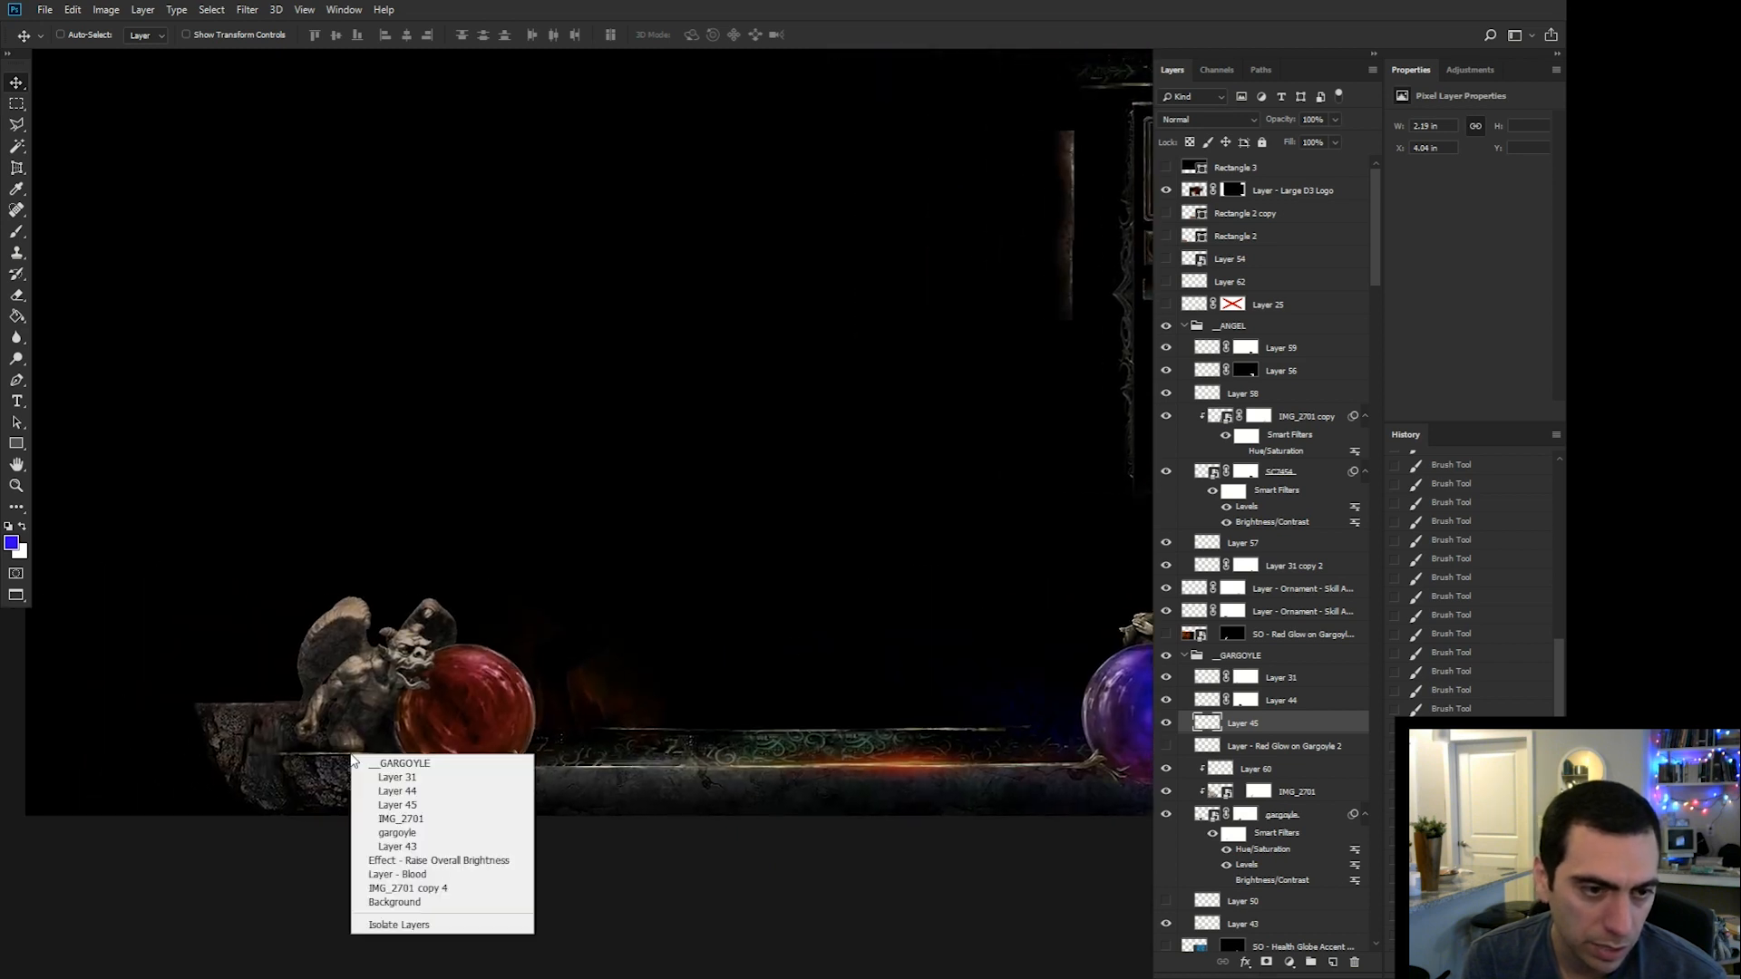
pyautogui.click(397, 792)
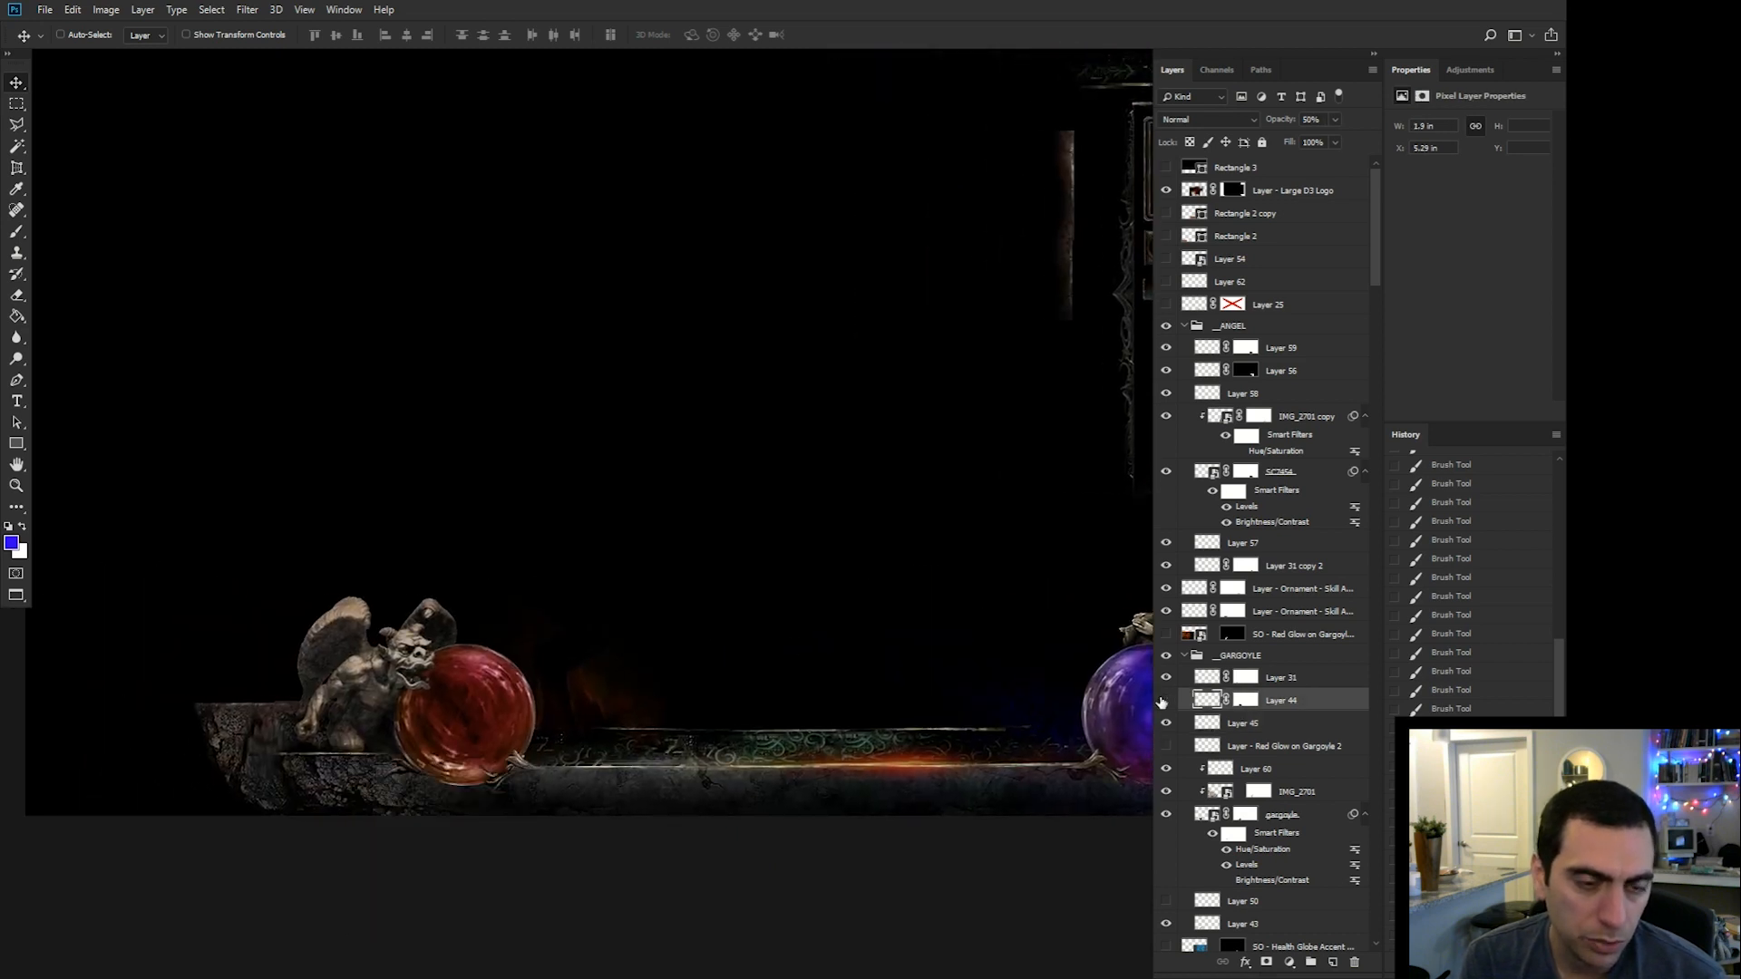
pyautogui.click(1294, 680)
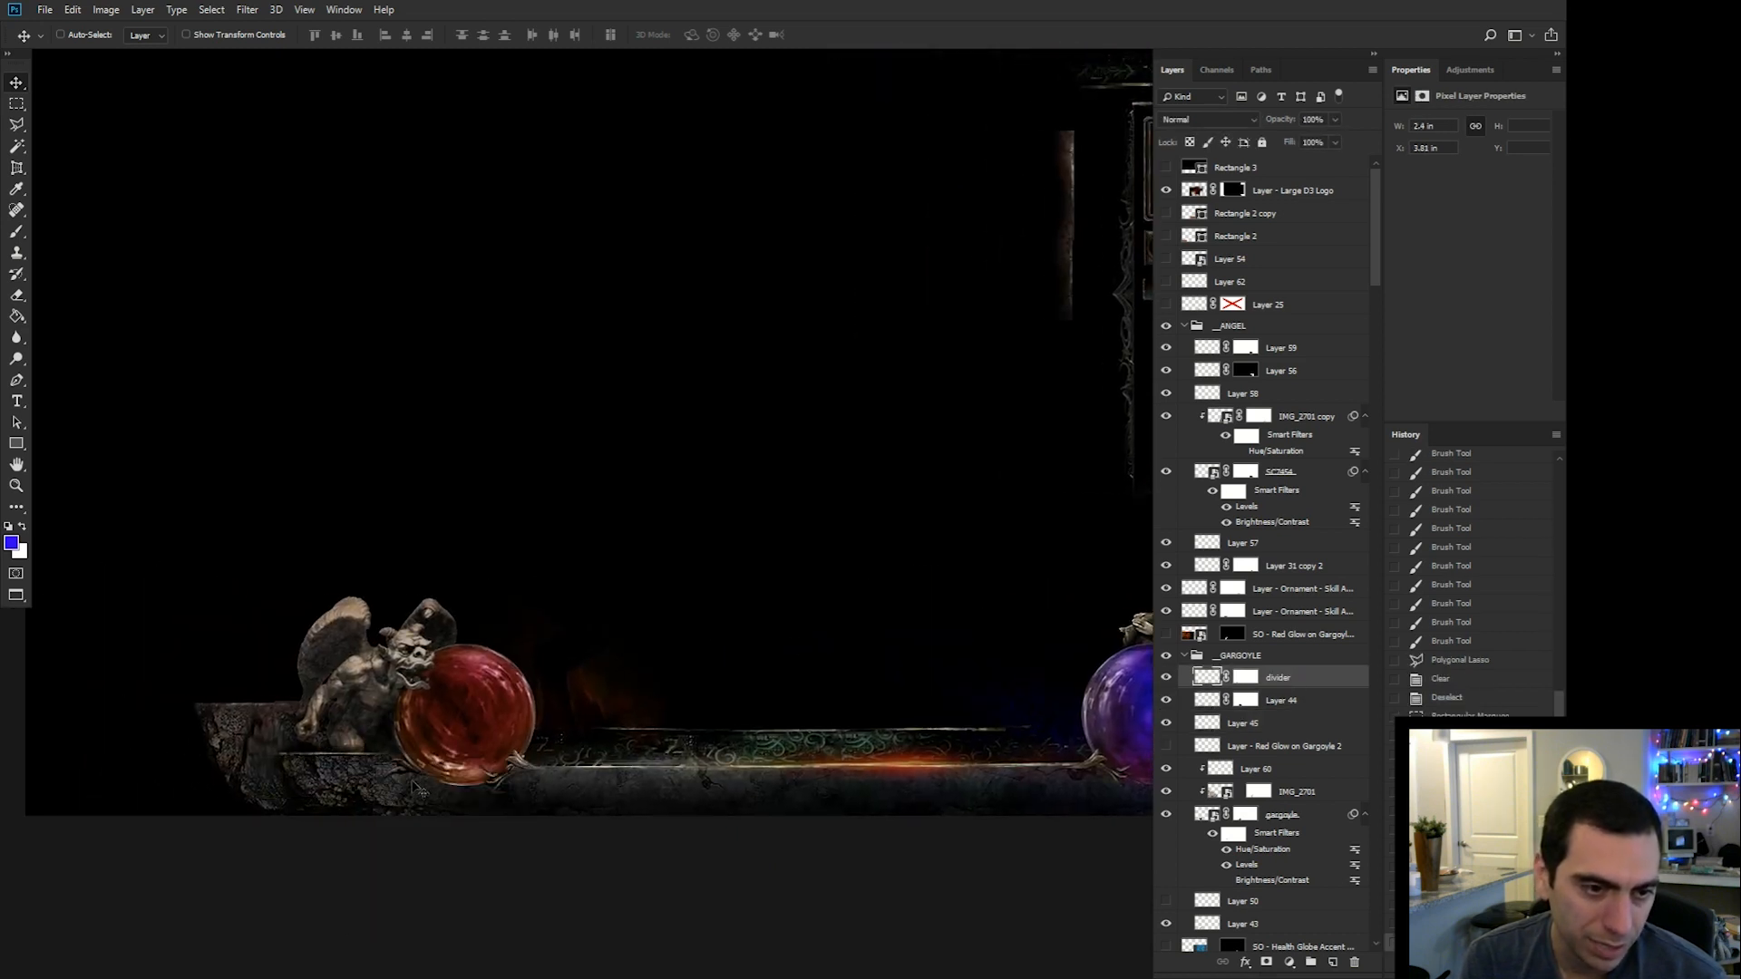
pyautogui.click(1169, 682)
# Disable the gargoyle layer's mask and toggle the visibility of the texture layers clipped to it.
pyautogui.hotkey('ctrl', '-')
pyautogui.moveTo(865, 682); pyautogui.dragTo(785, 685)
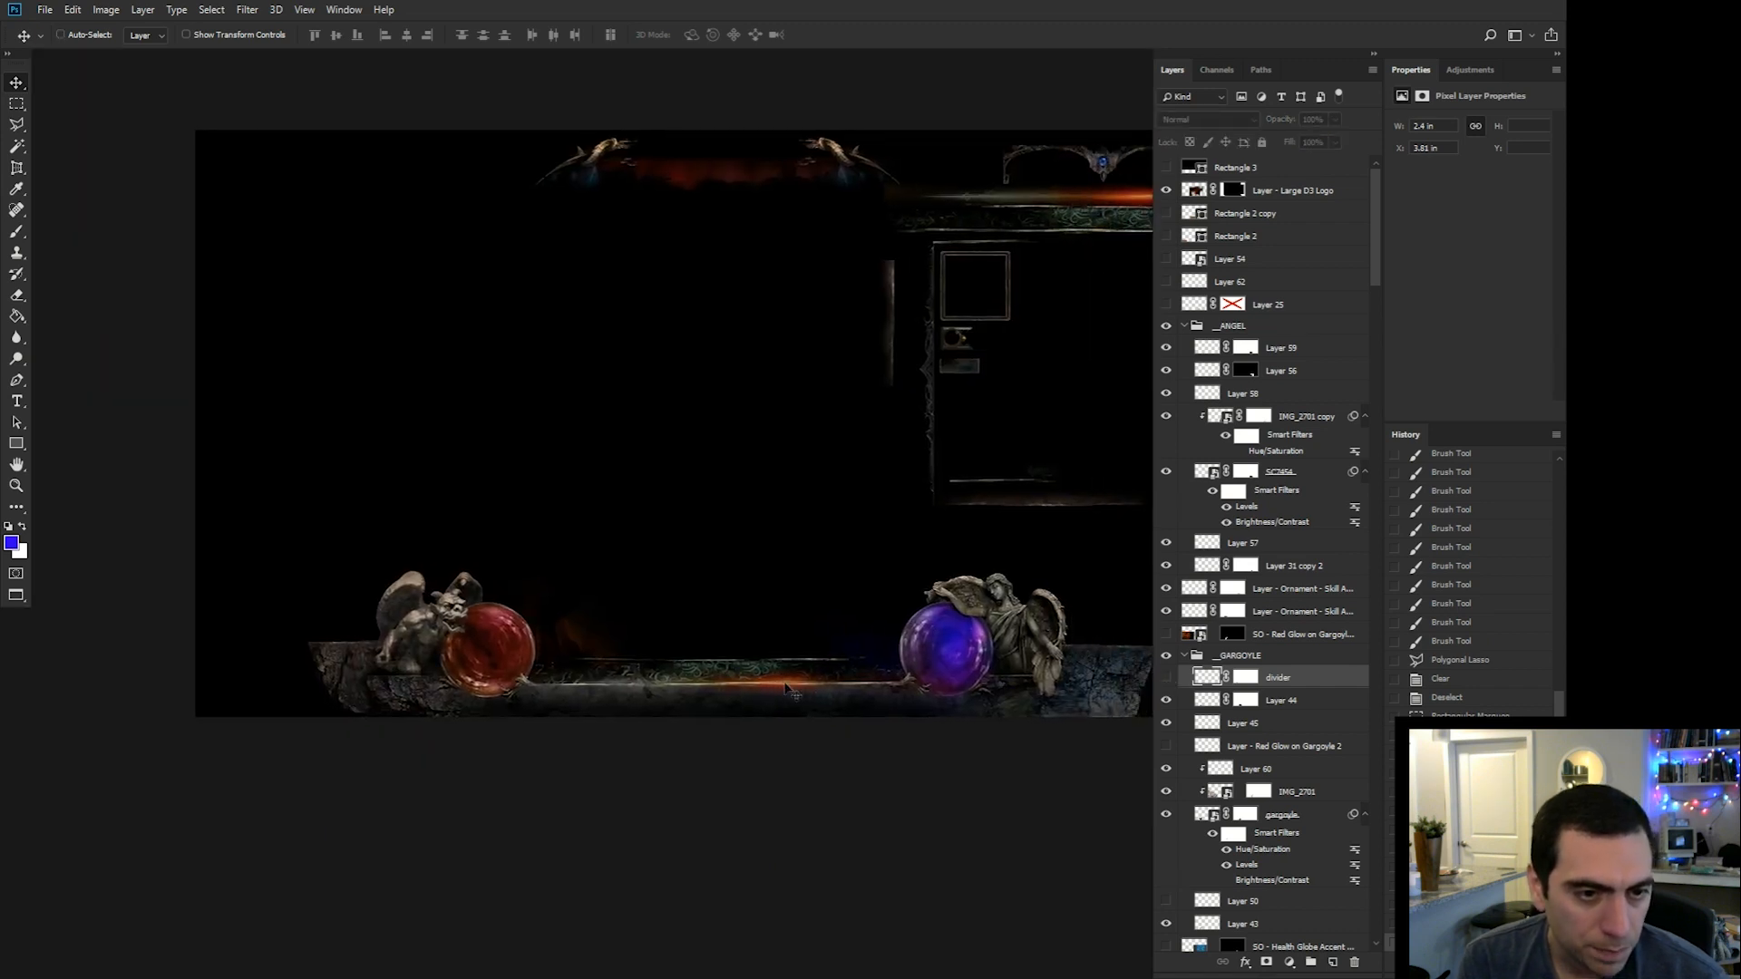
pyautogui.scroll(-1, 1179, 716)
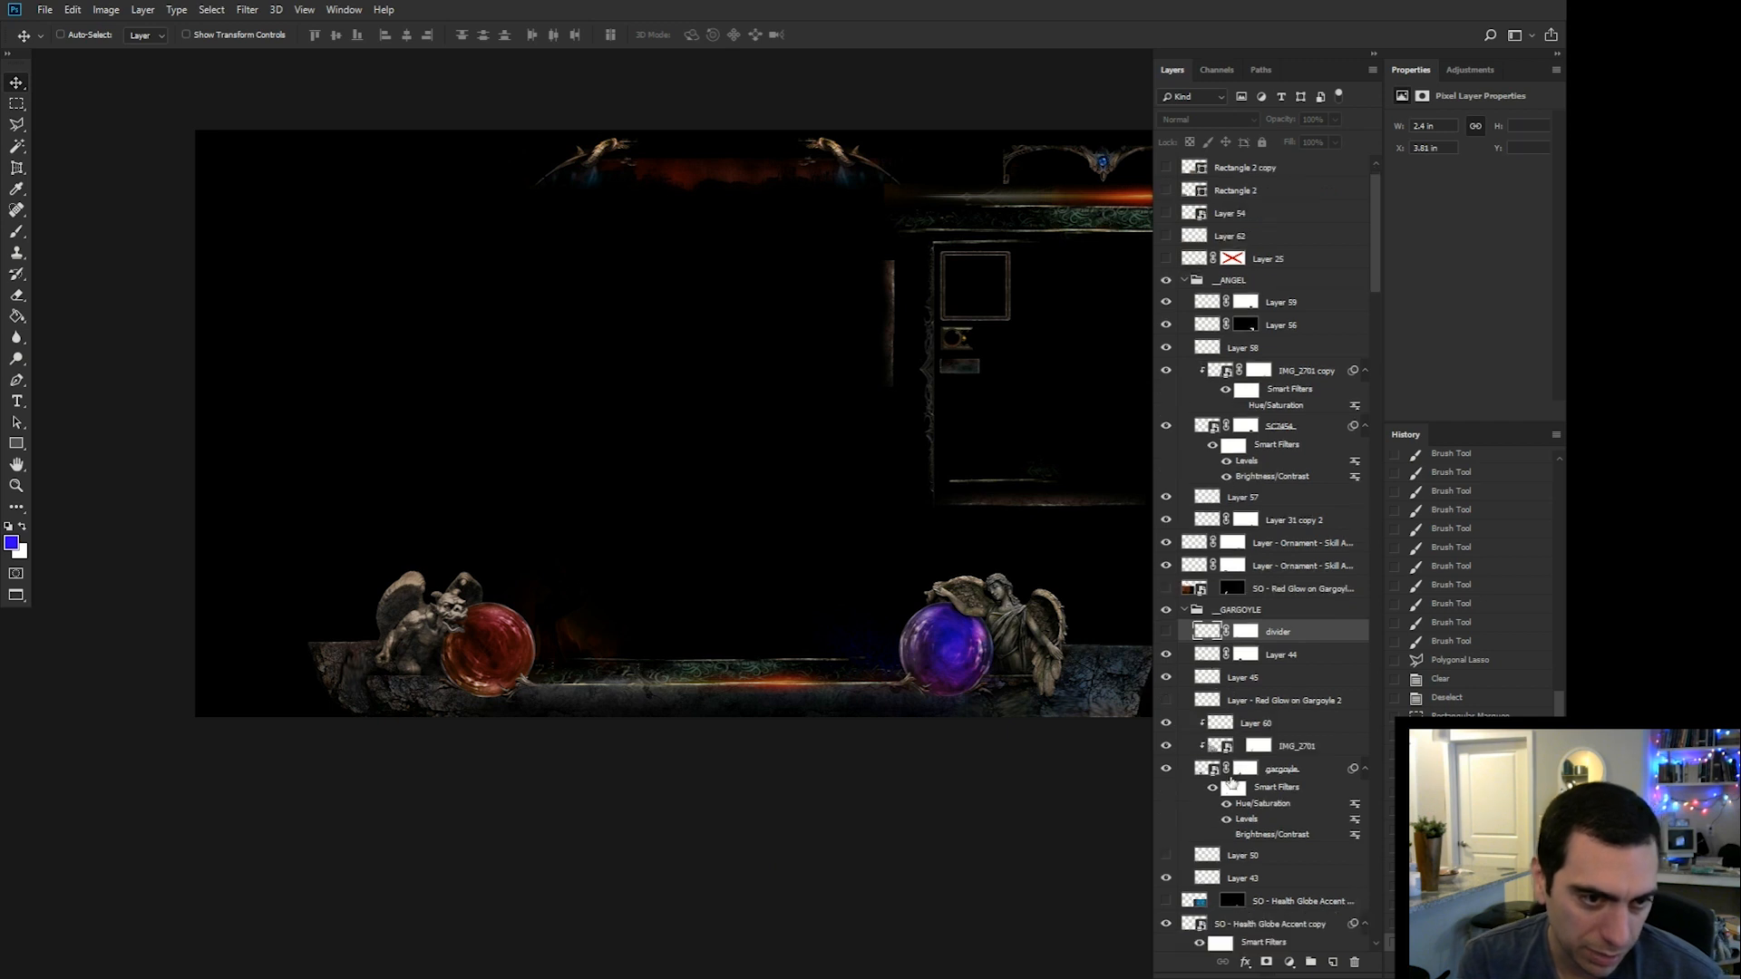
pyautogui.keyDown('shift'); pyautogui.click(1247, 769); pyautogui.keyUp('shift')
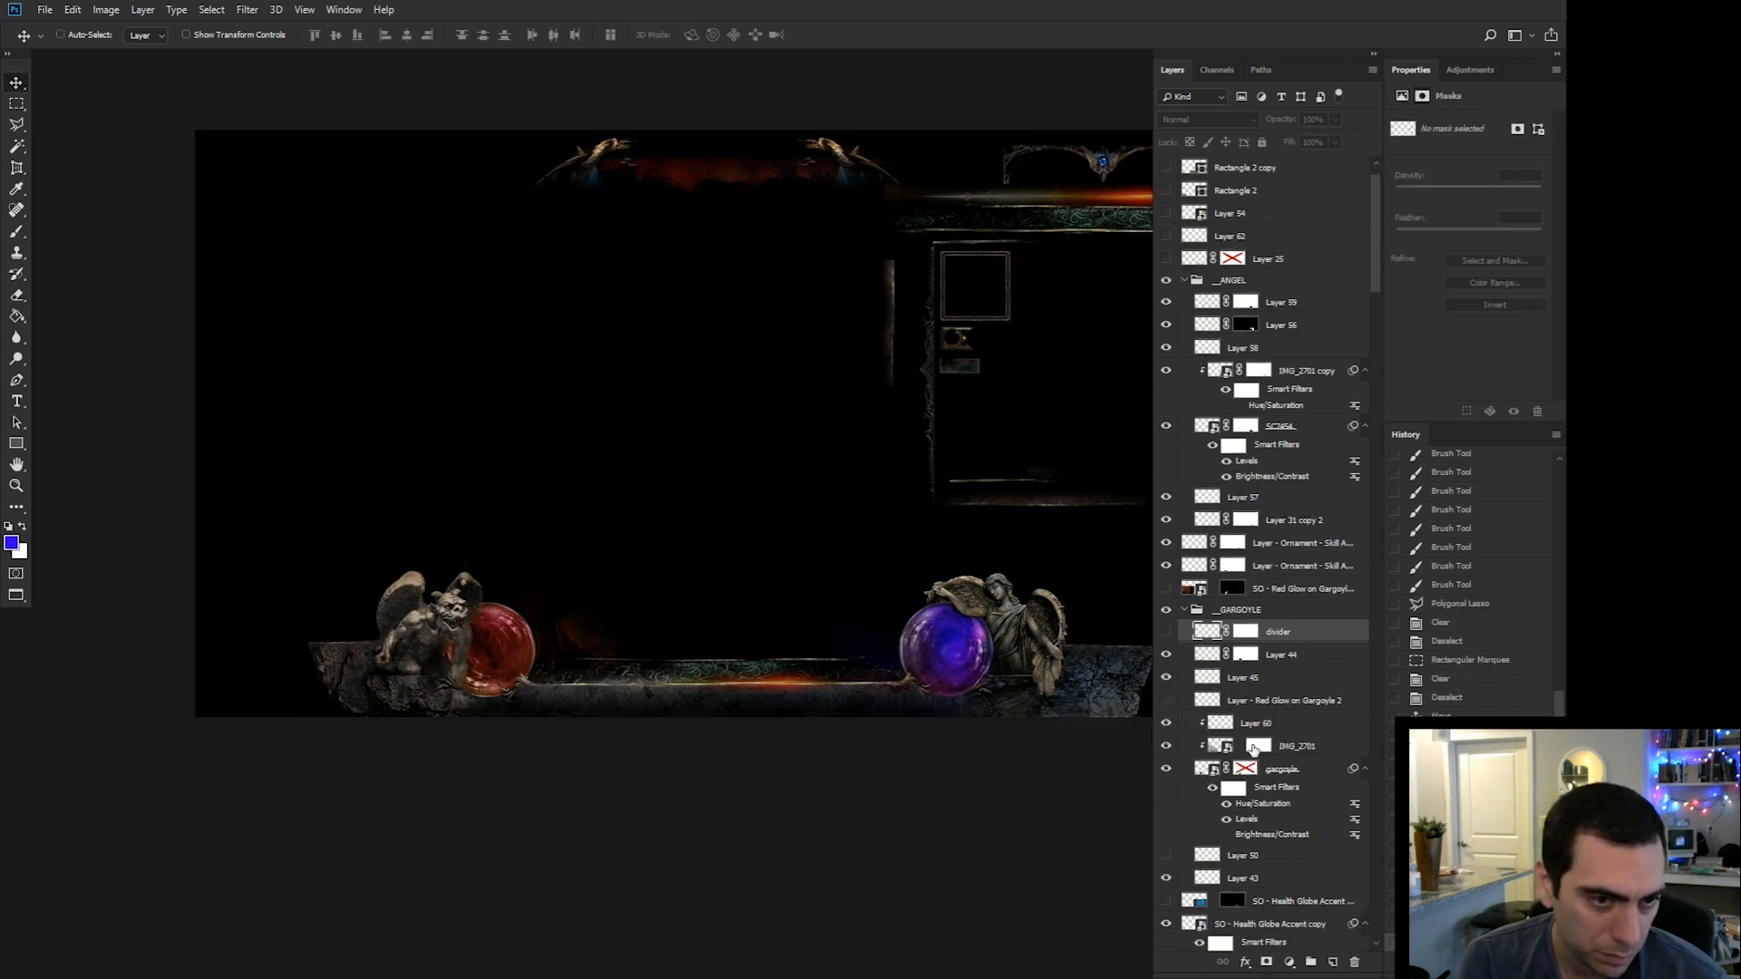
pyautogui.click(1167, 726)
pyautogui.click(1168, 749)
pyautogui.click(1167, 747)
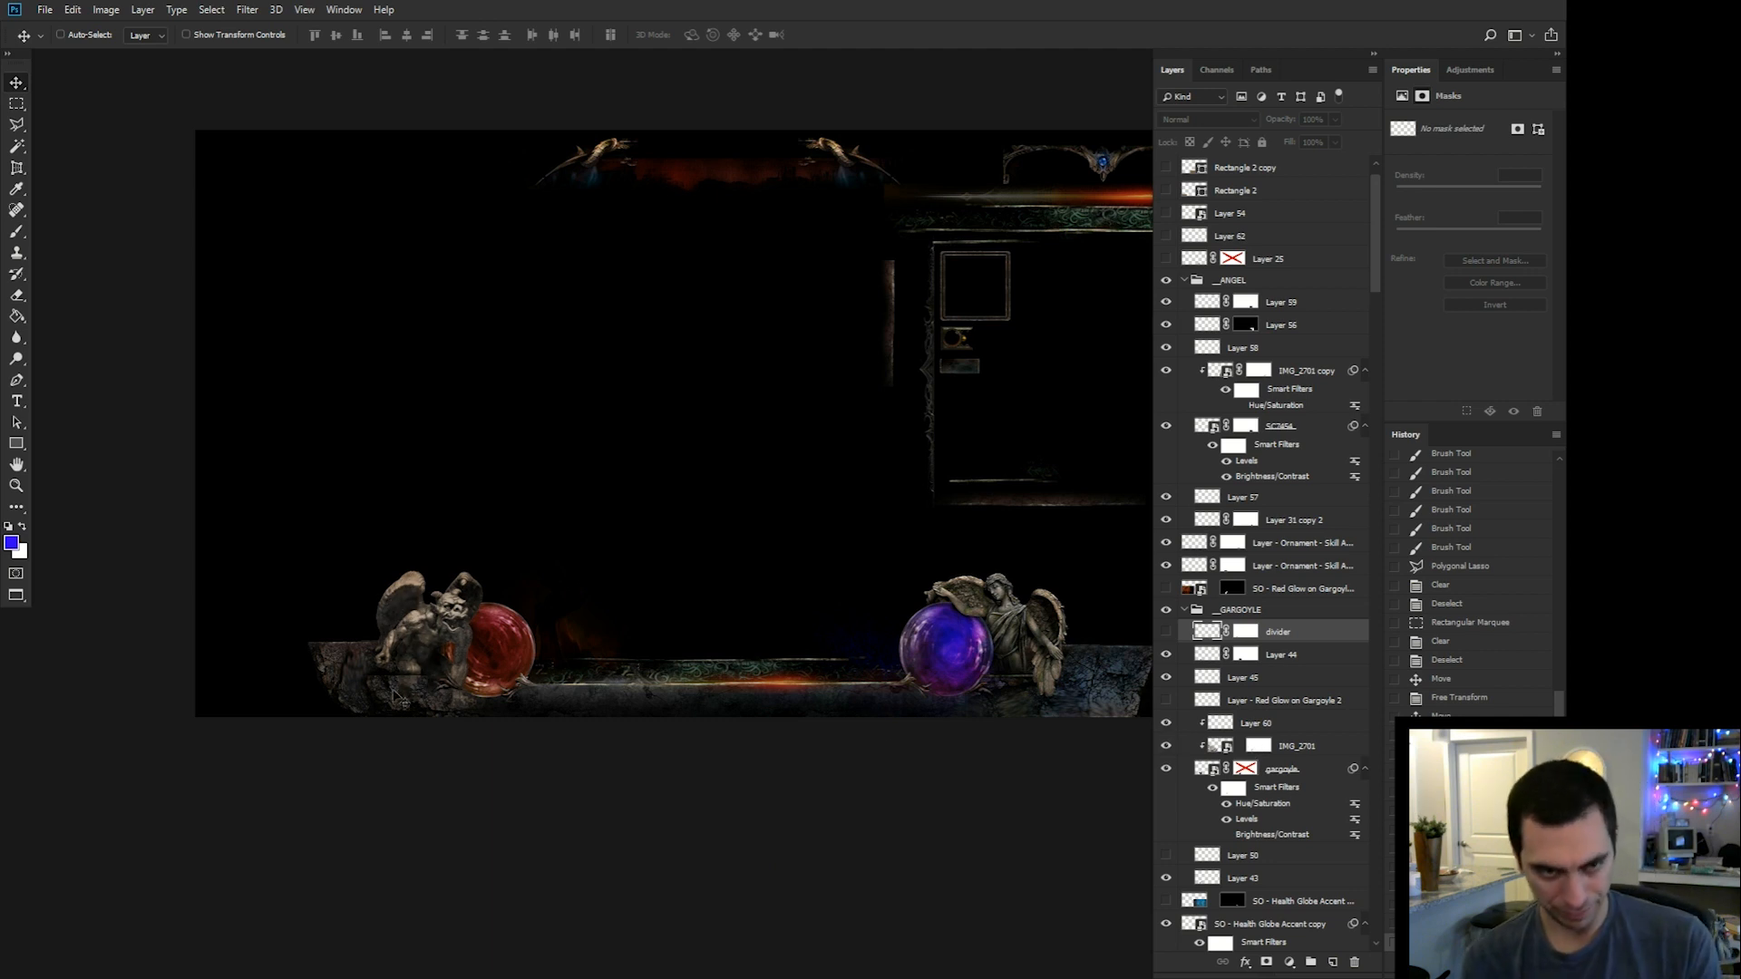
# Examine the unmasked gargoyle and its stone base up close and against the whole bottom bar.
pyautogui.scroll(3, 705, 589)
pyautogui.moveTo(705, 590); pyautogui.dragTo(1396, 274)
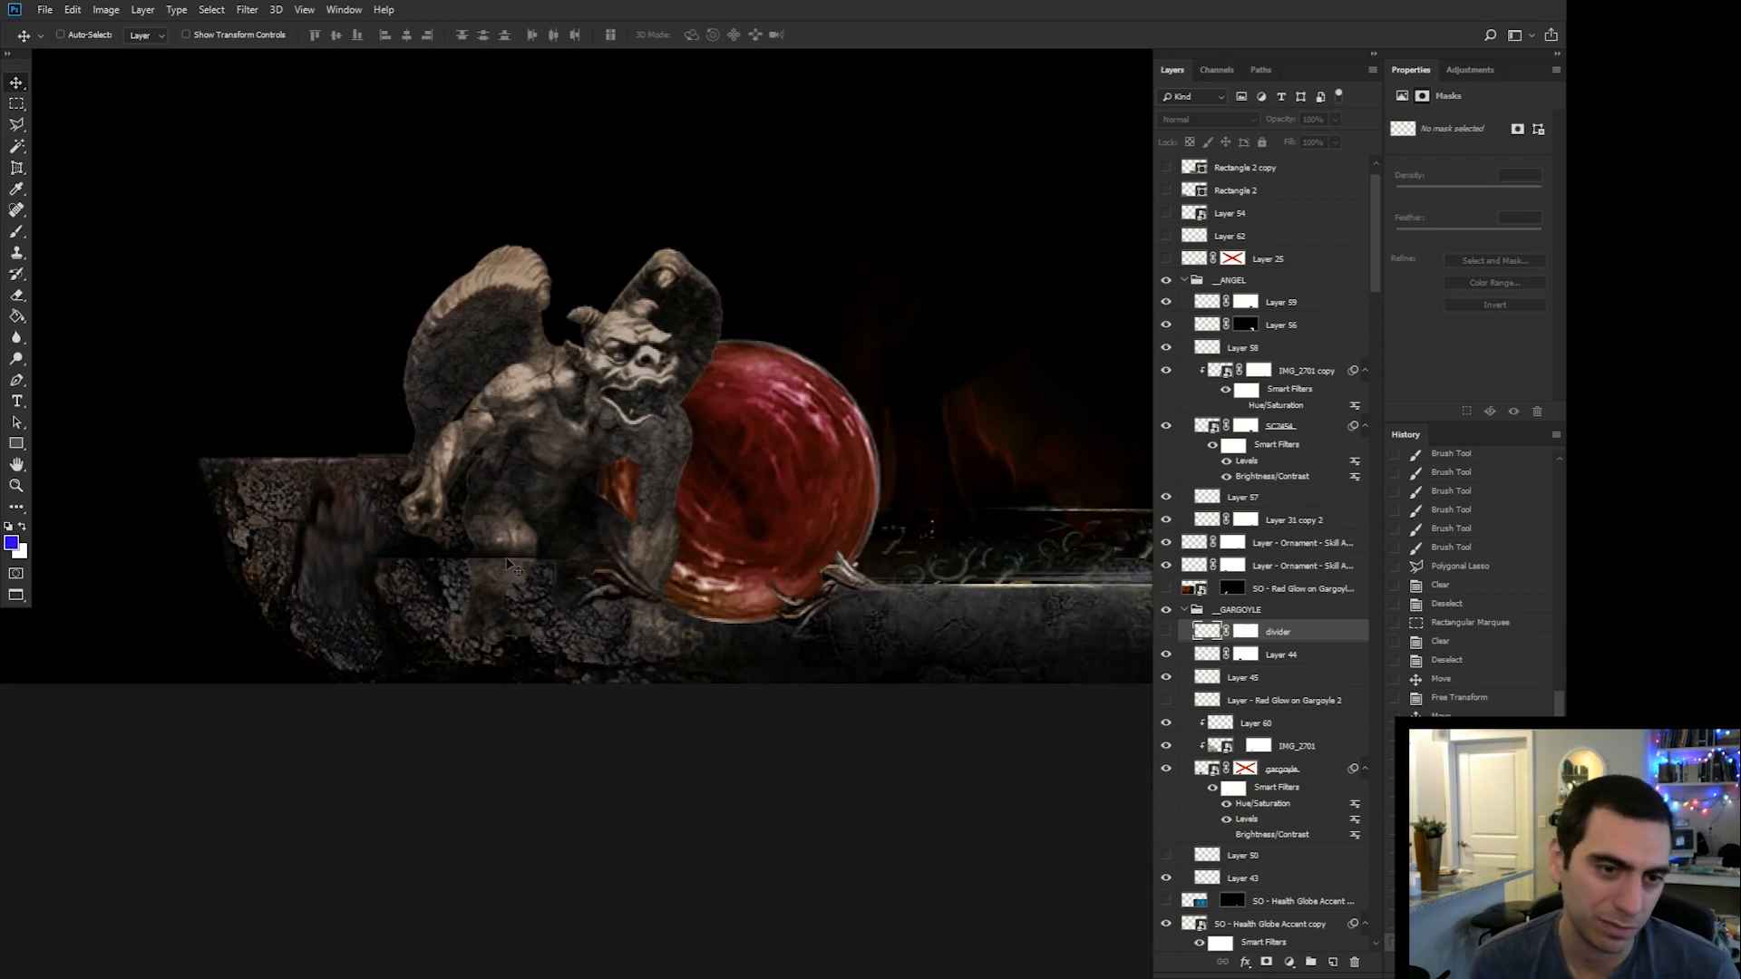
pyautogui.hotkey('ctrl', '-')
pyautogui.hotkey('ctrl', '-')
pyautogui.hotkey('ctrl', '-')
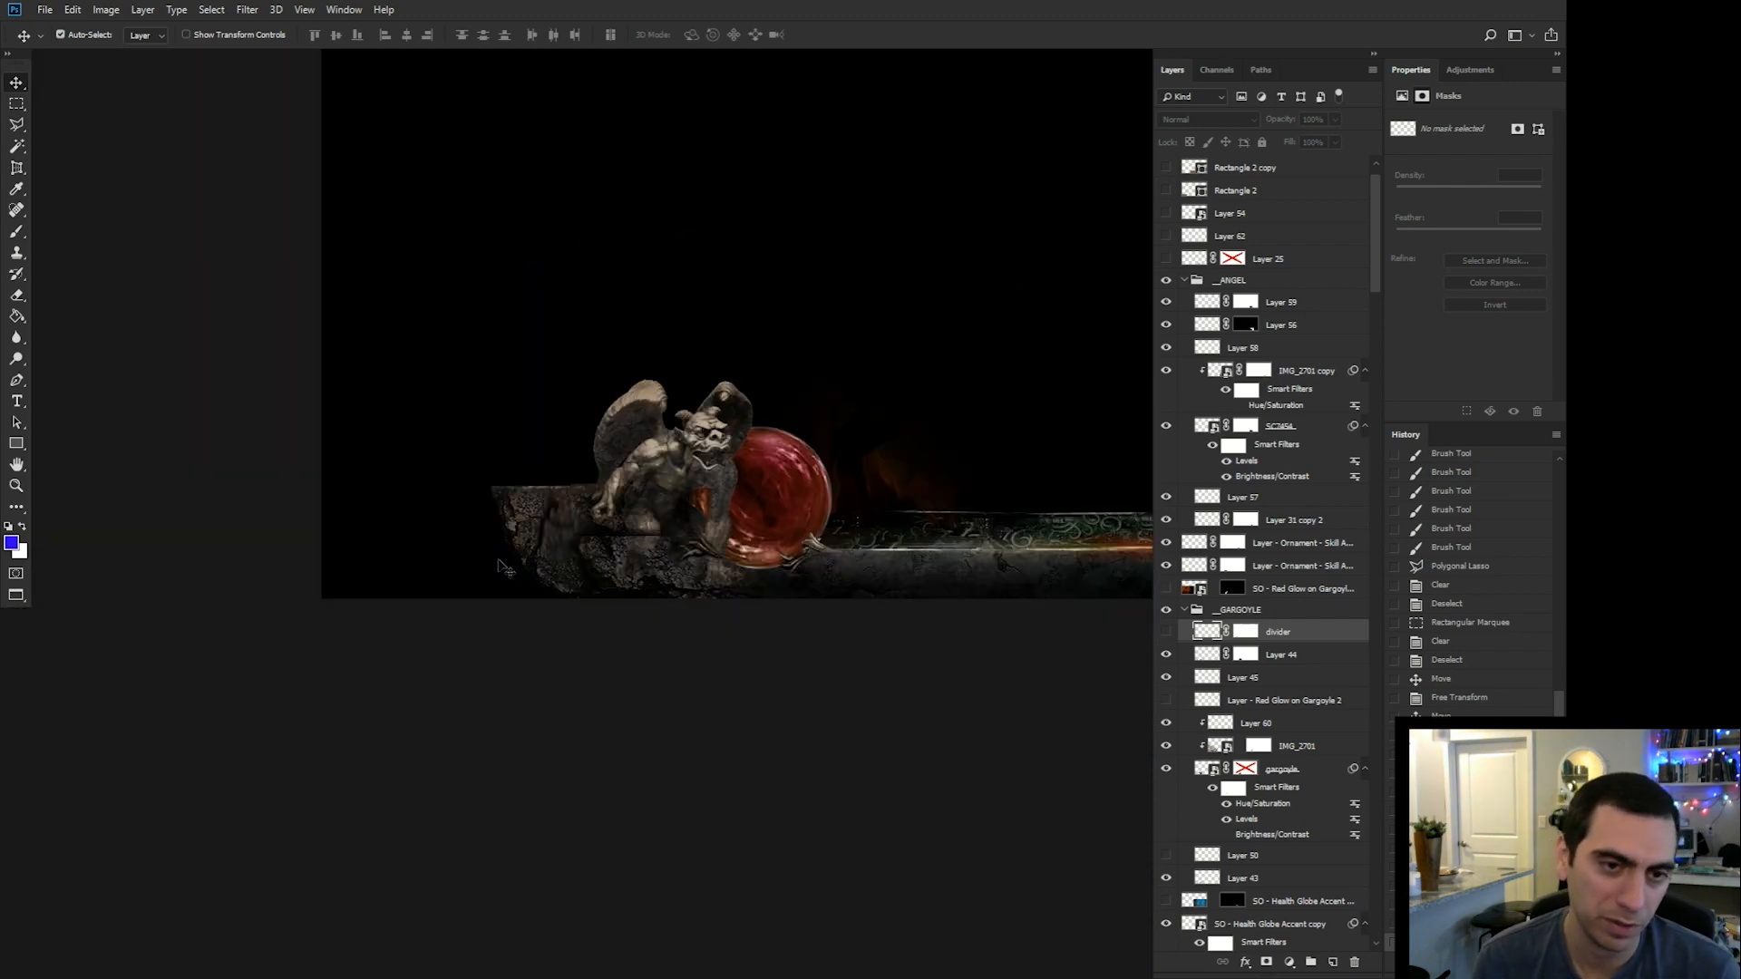
pyautogui.moveTo(1024, 612); pyautogui.dragTo(668, 704)
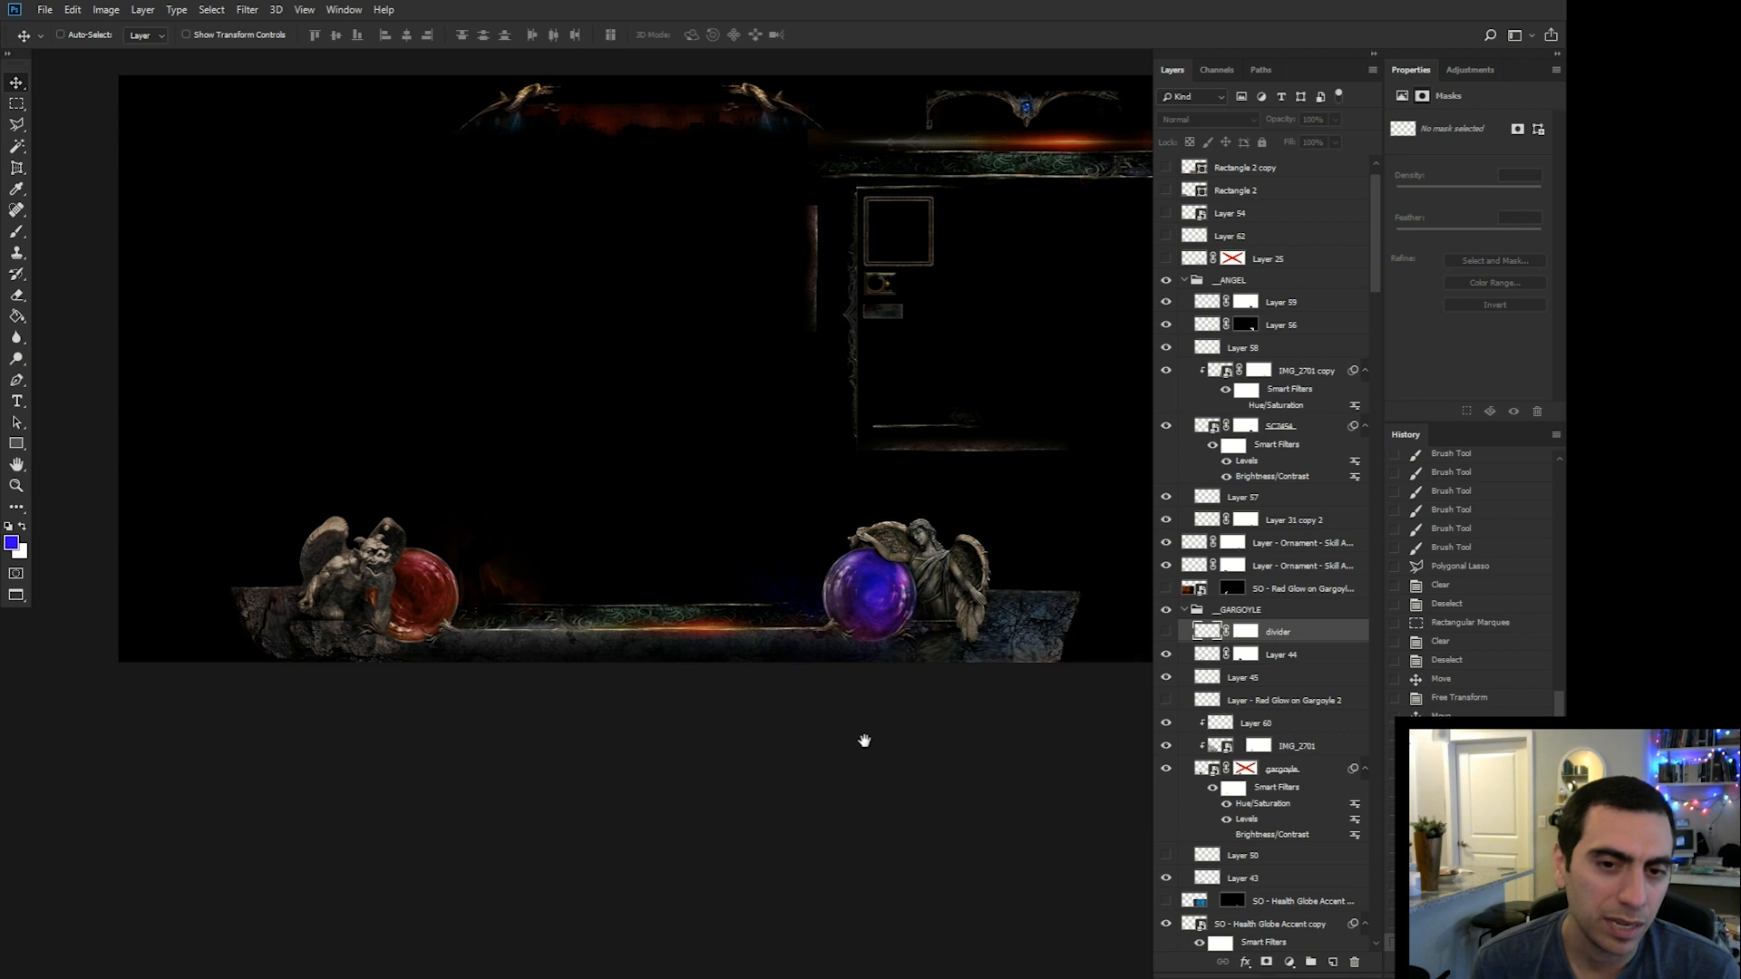
pyautogui.click(1456, 774)
pyautogui.moveTo(872, 815); pyautogui.dragTo(834, 797)
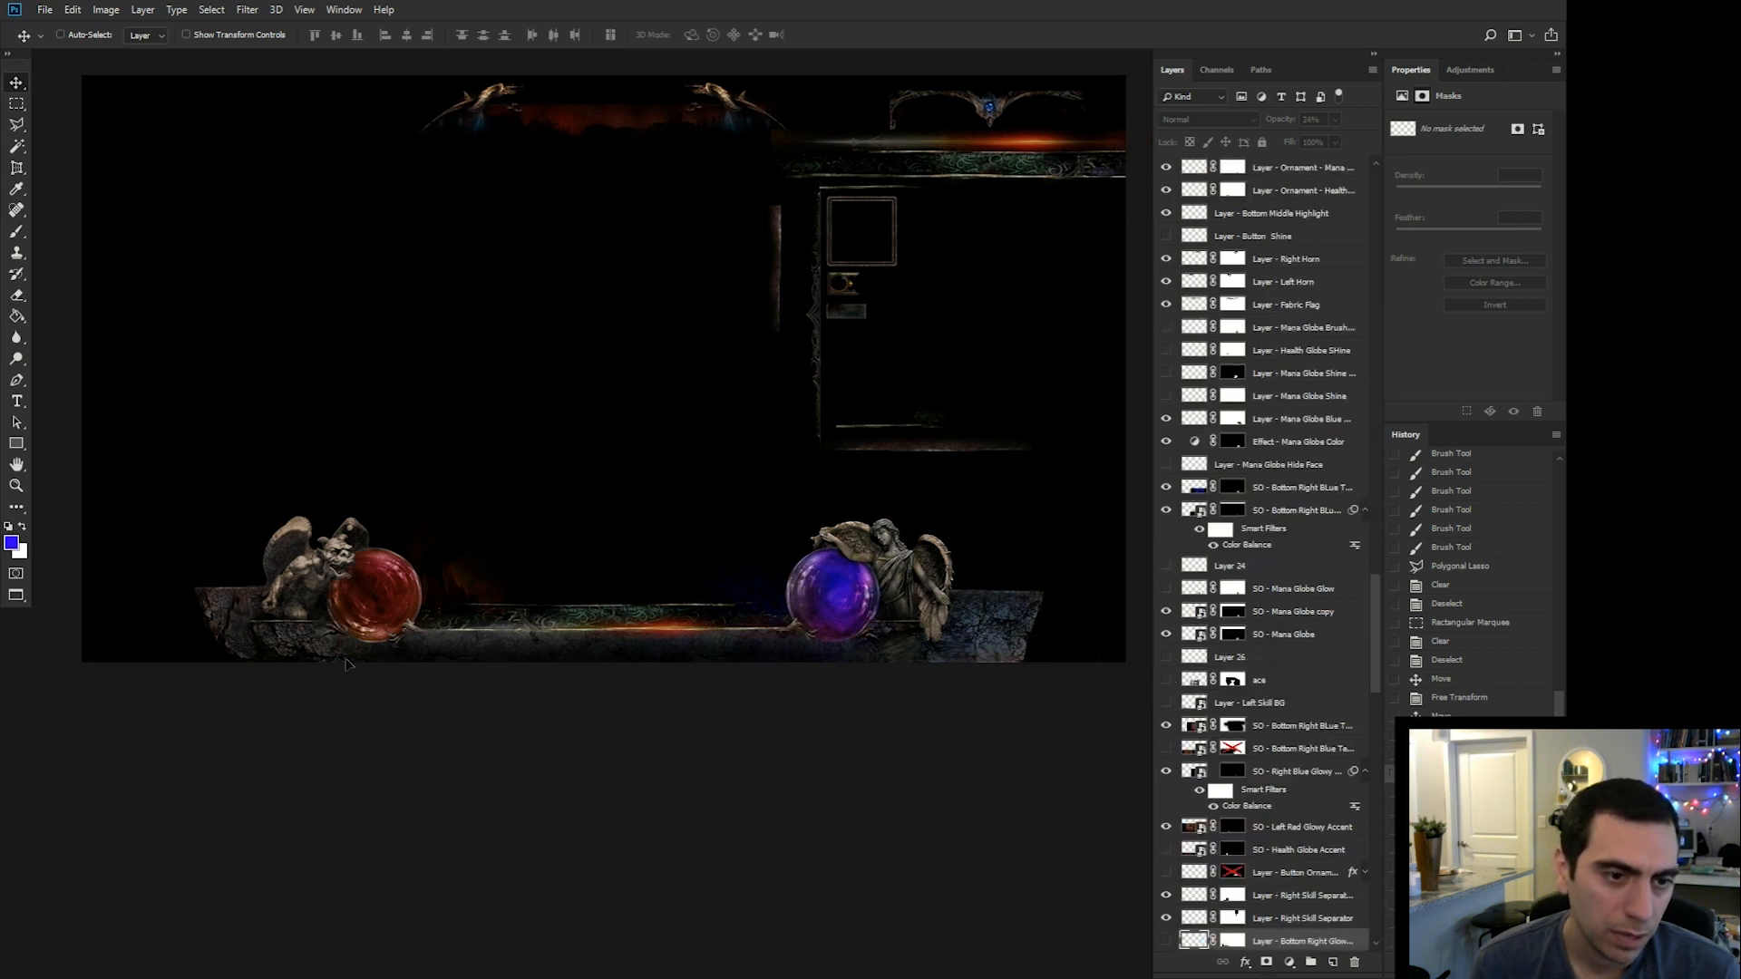
# Turn off the Hue/Saturation and Levels smart filters on the bar's SO - Interface BG Right layer.
pyautogui.rightClick(515, 639)
pyautogui.click(589, 665)
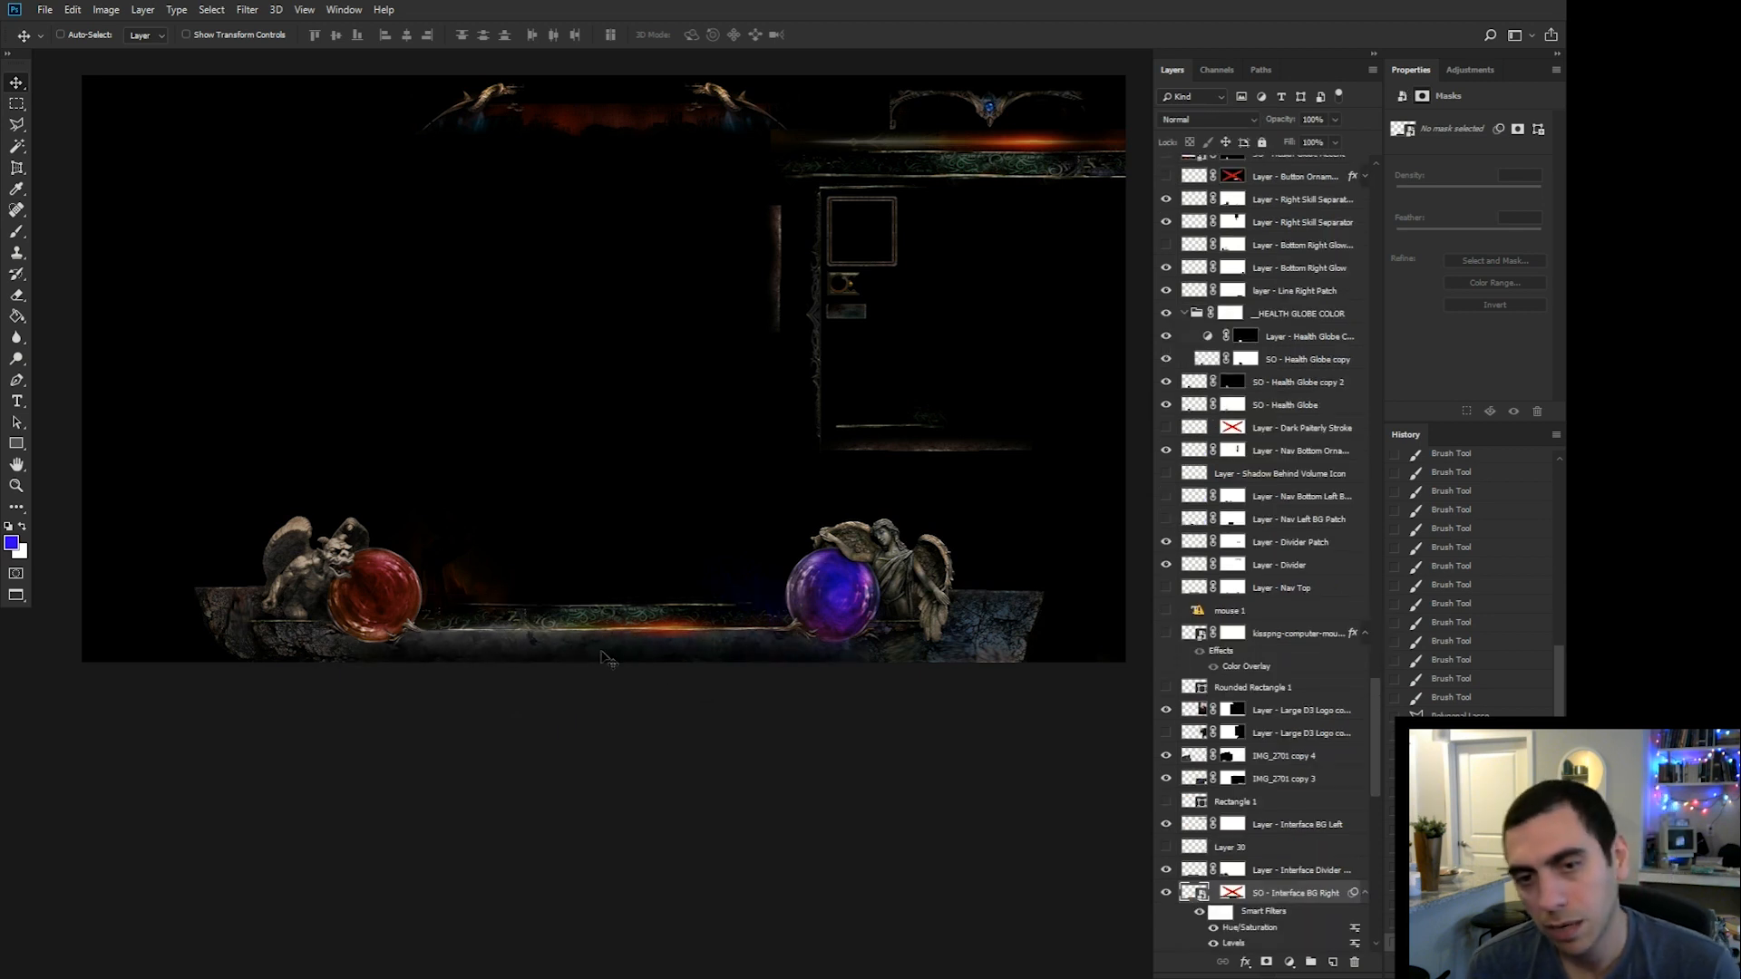
pyautogui.click(1213, 928)
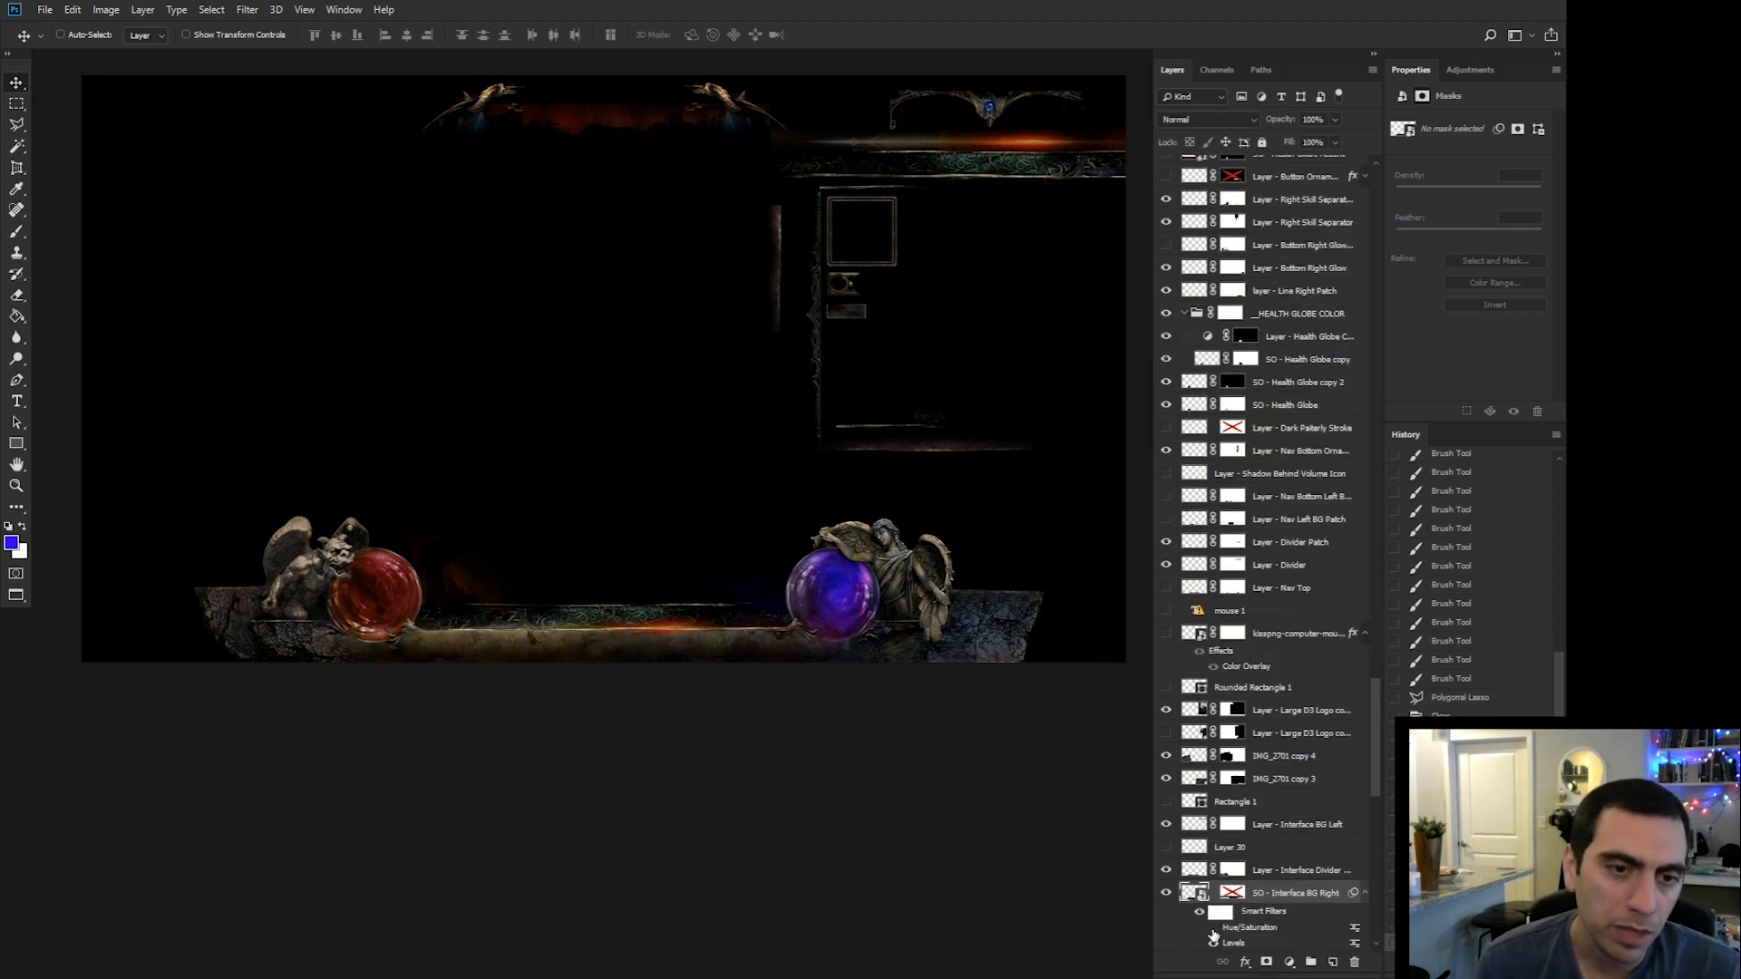
pyautogui.scroll(-3, 1287, 877)
pyautogui.click(1213, 875)
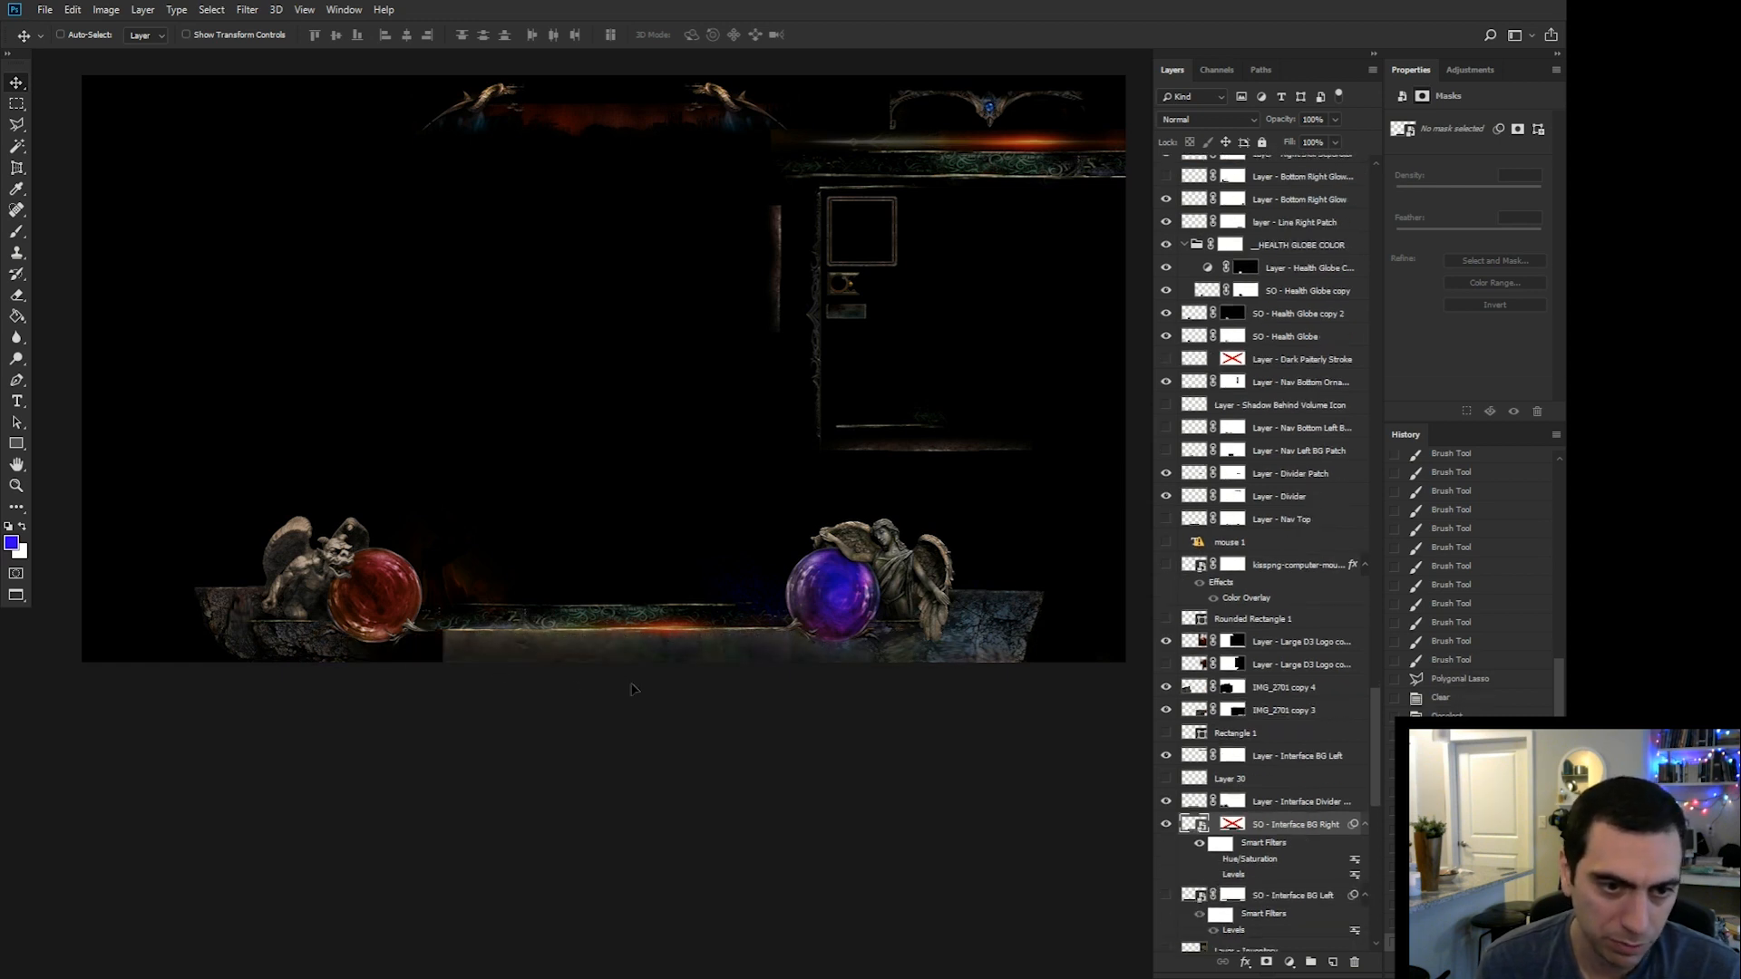
# Replace the layer mask of SO - Interface BG Right with a new white mask and check the layer's extents.
pyautogui.rightClick(1233, 824)
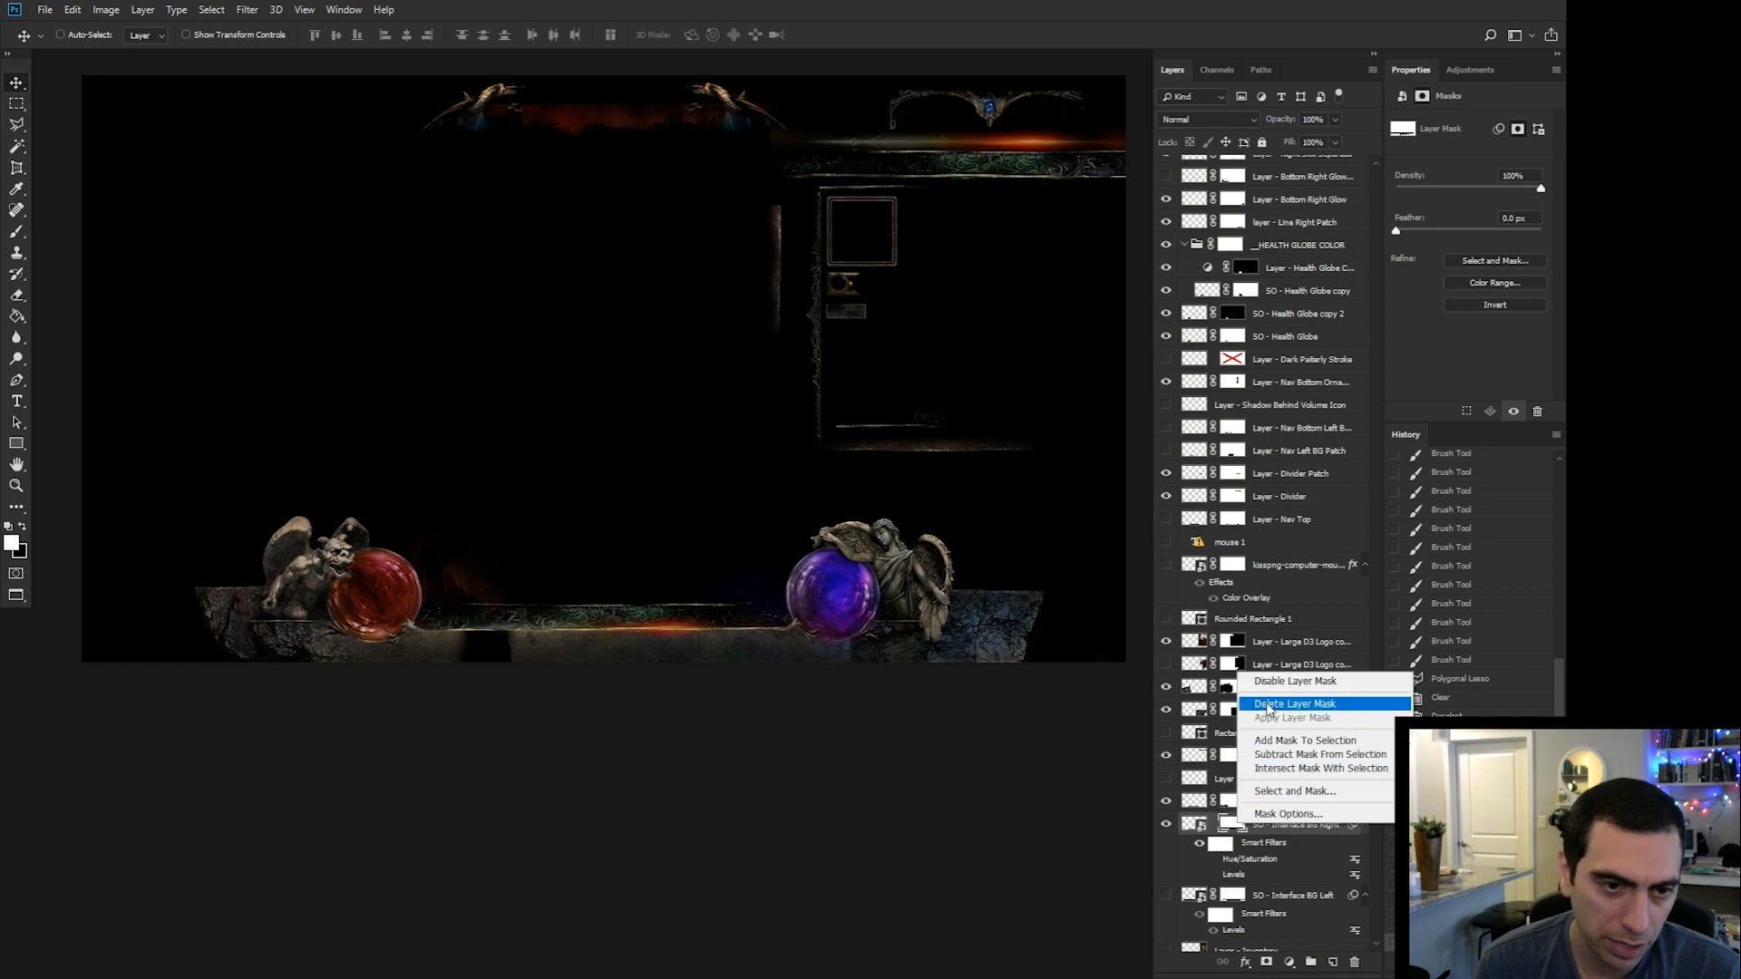
pyautogui.click(1269, 706)
pyautogui.click(1267, 962)
pyautogui.press('d')
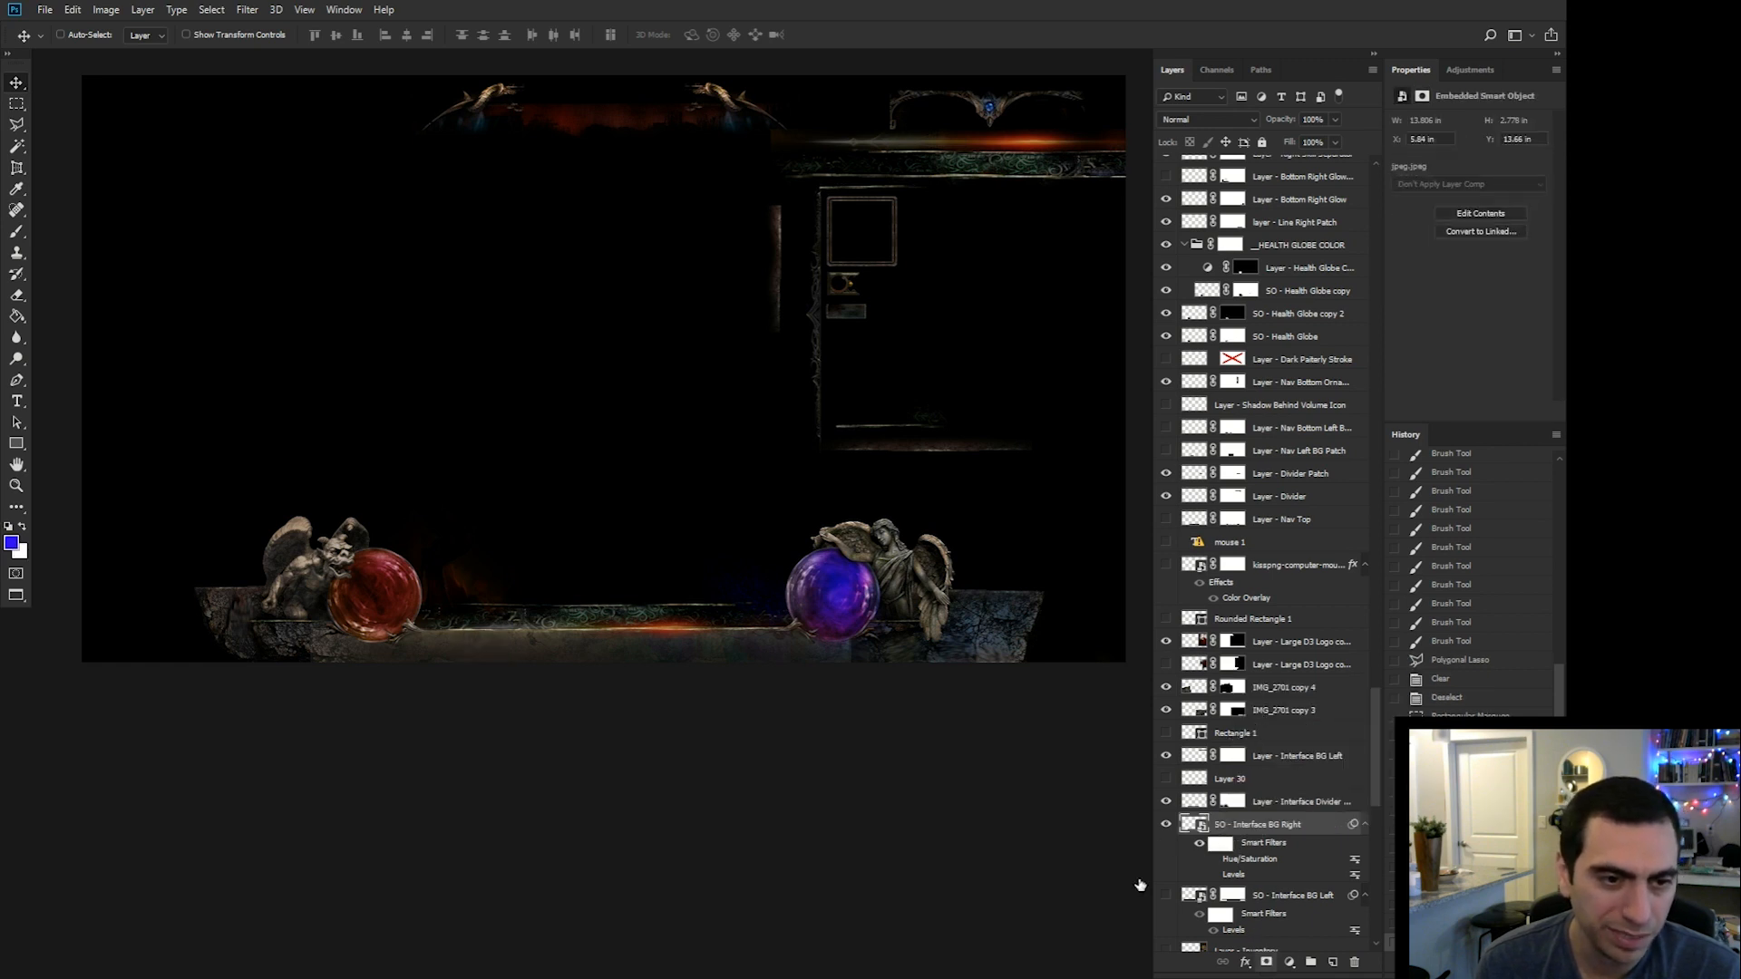
pyautogui.press('e')
pyautogui.press('v')
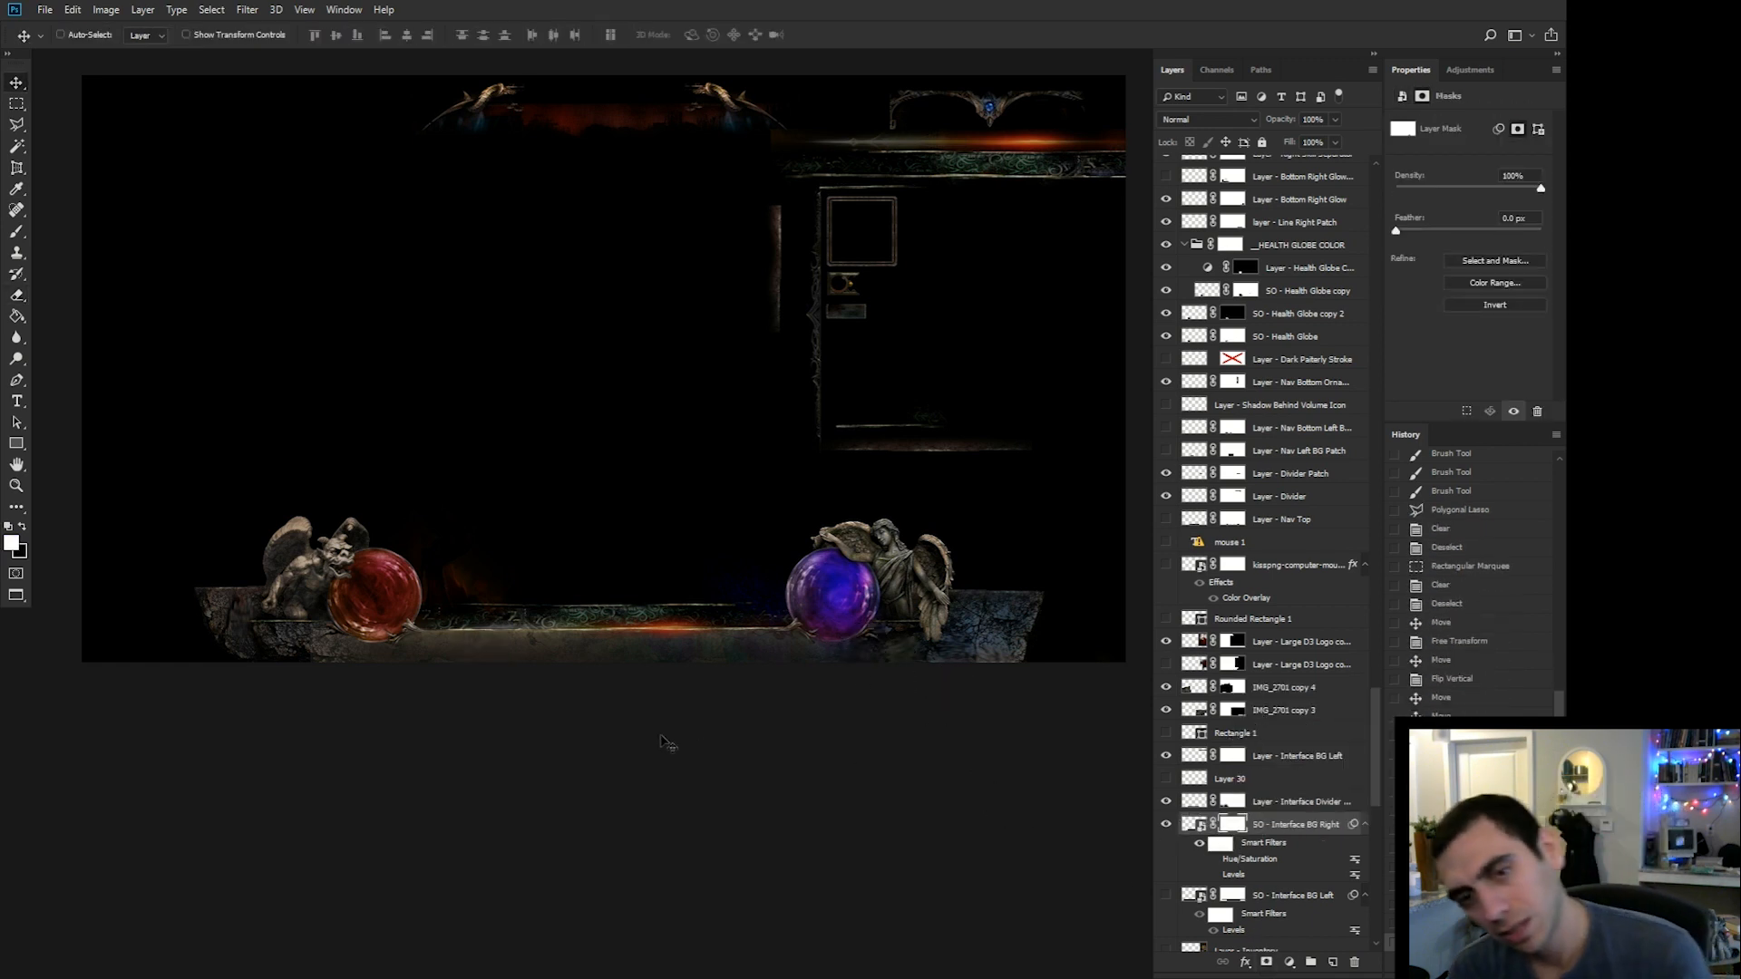
pyautogui.hotkey('ctrl', 't')
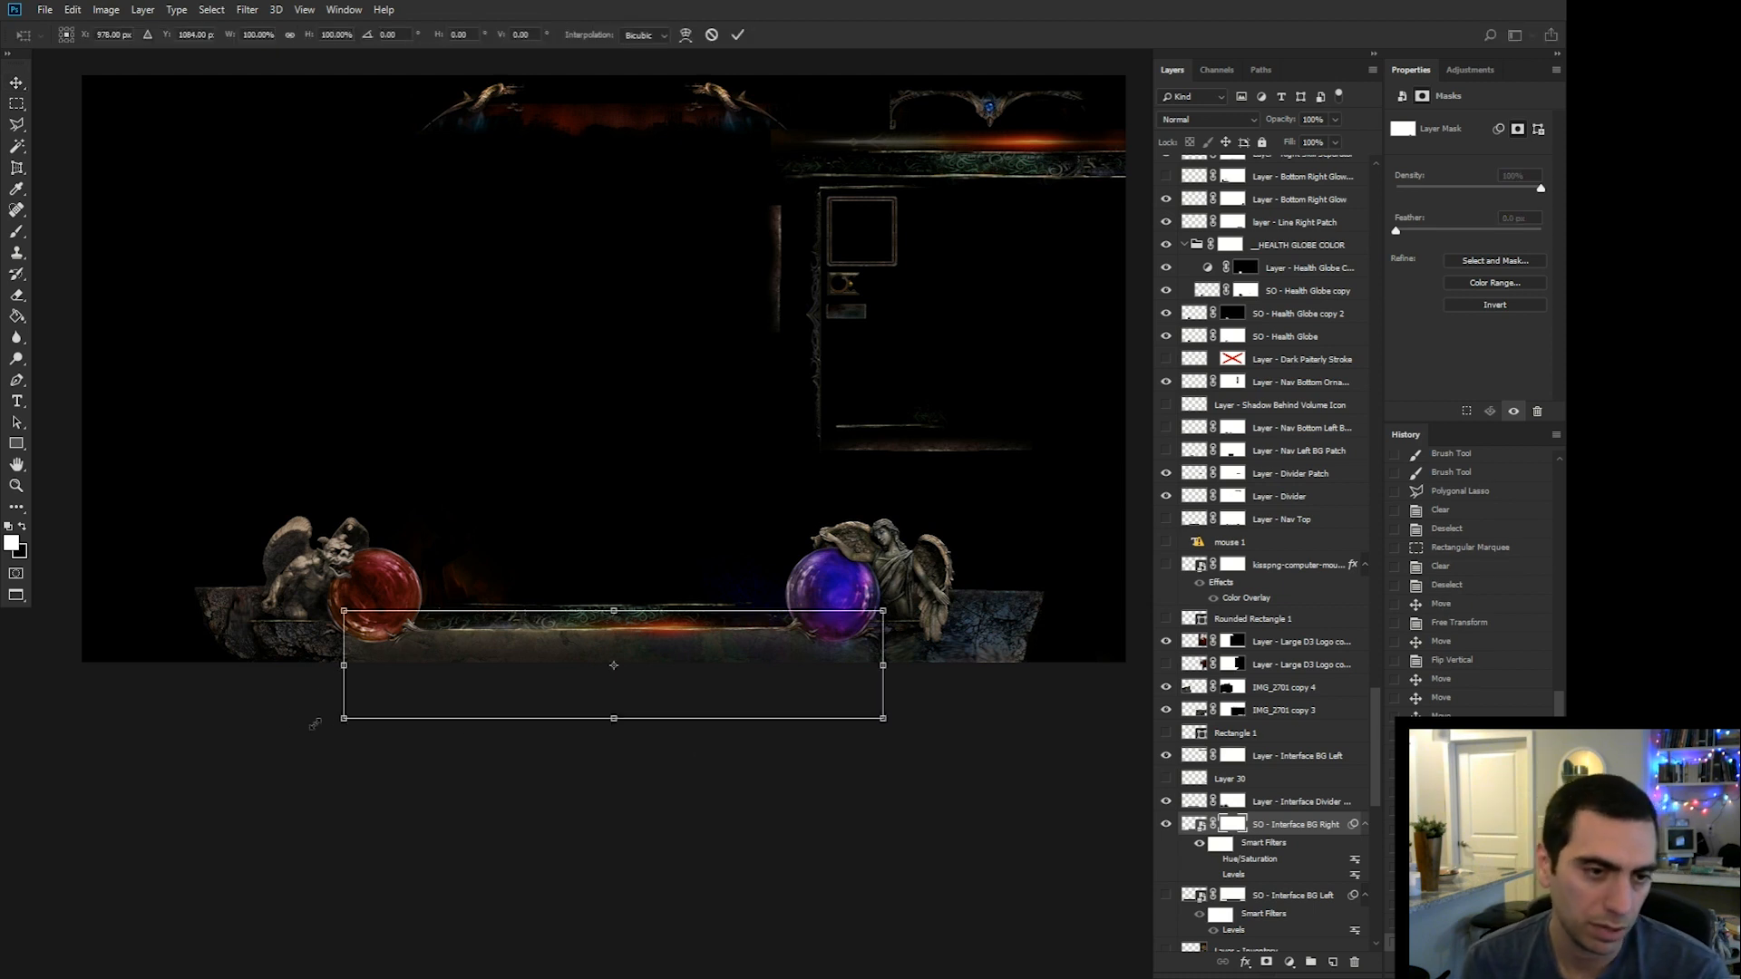
pyautogui.press('Return')
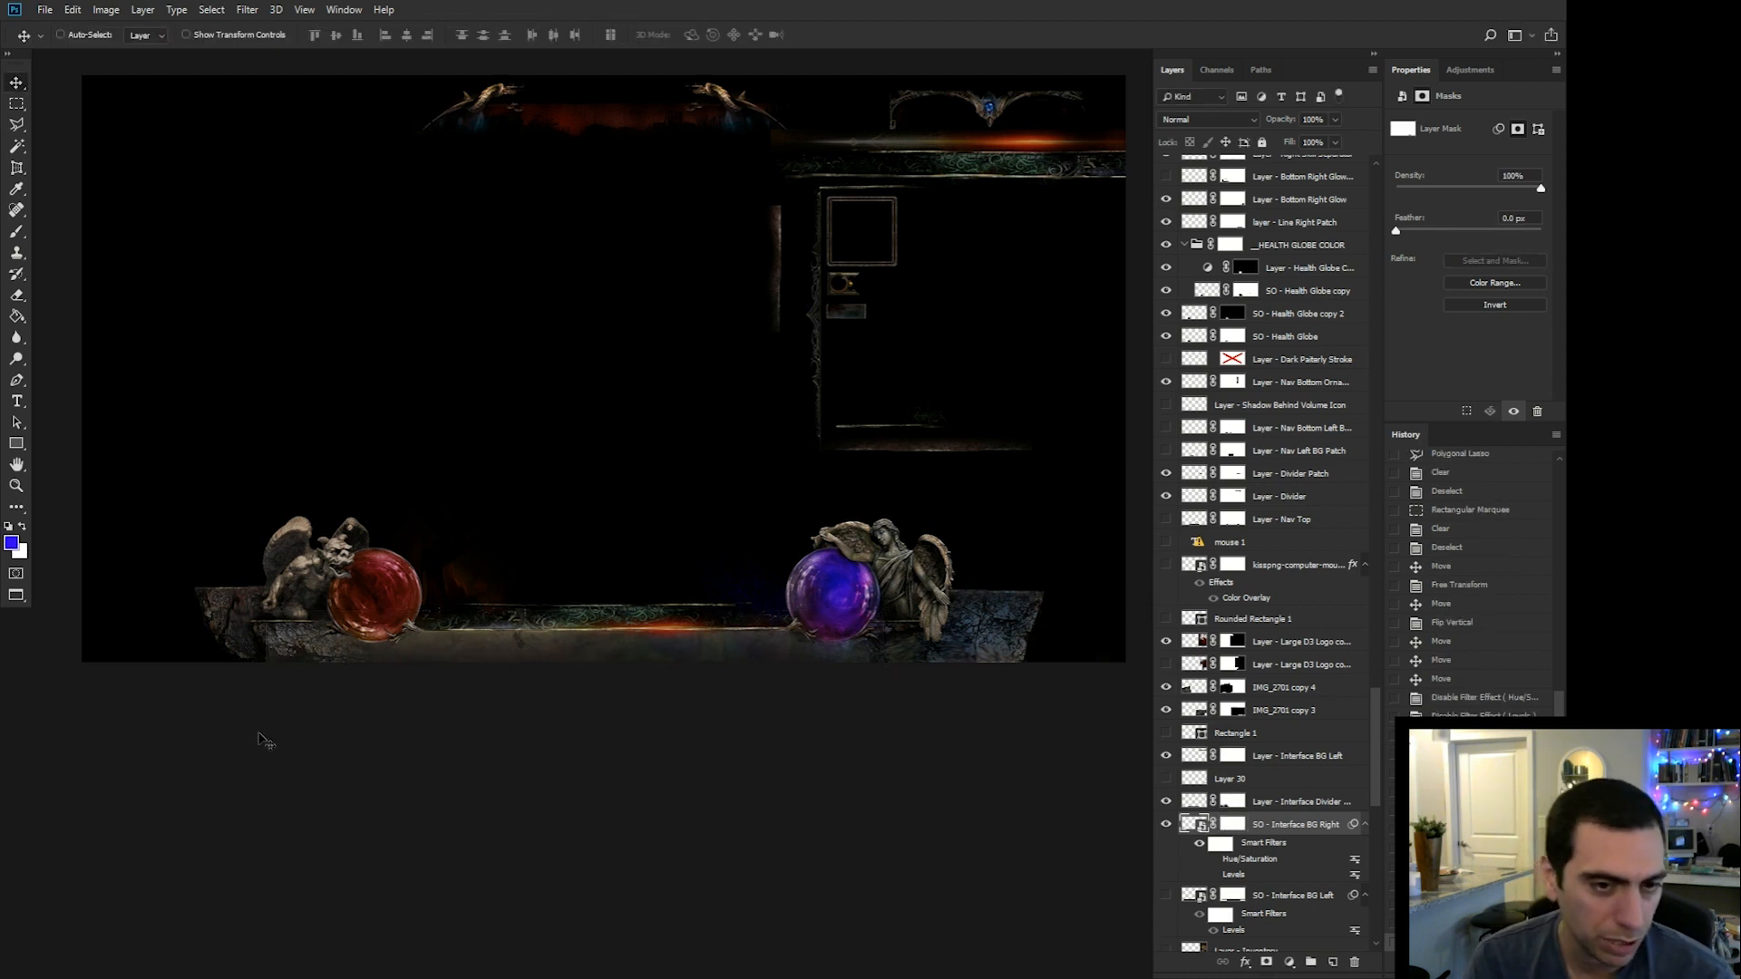
# Target the image of IMG_2701 copy 3 beneath the angel and set up the Clone Stamp with a soft 171 px brush.
pyautogui.rightClick(887, 637)
pyautogui.click(934, 689)
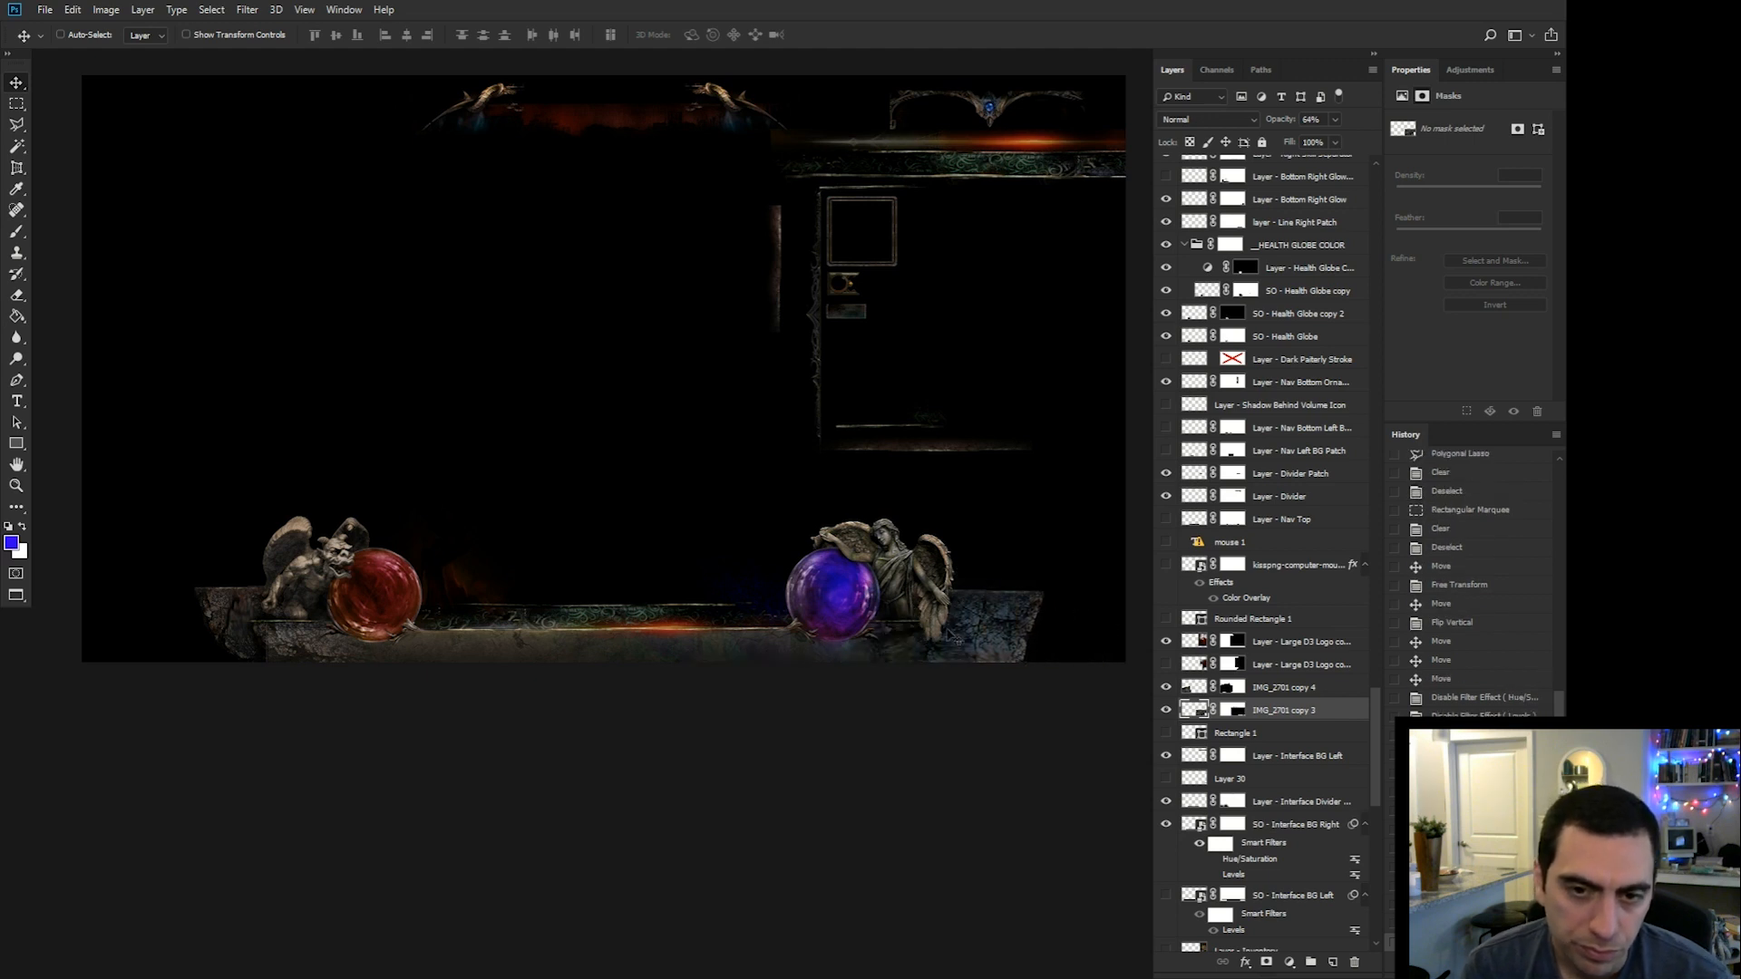
pyautogui.click(1195, 710)
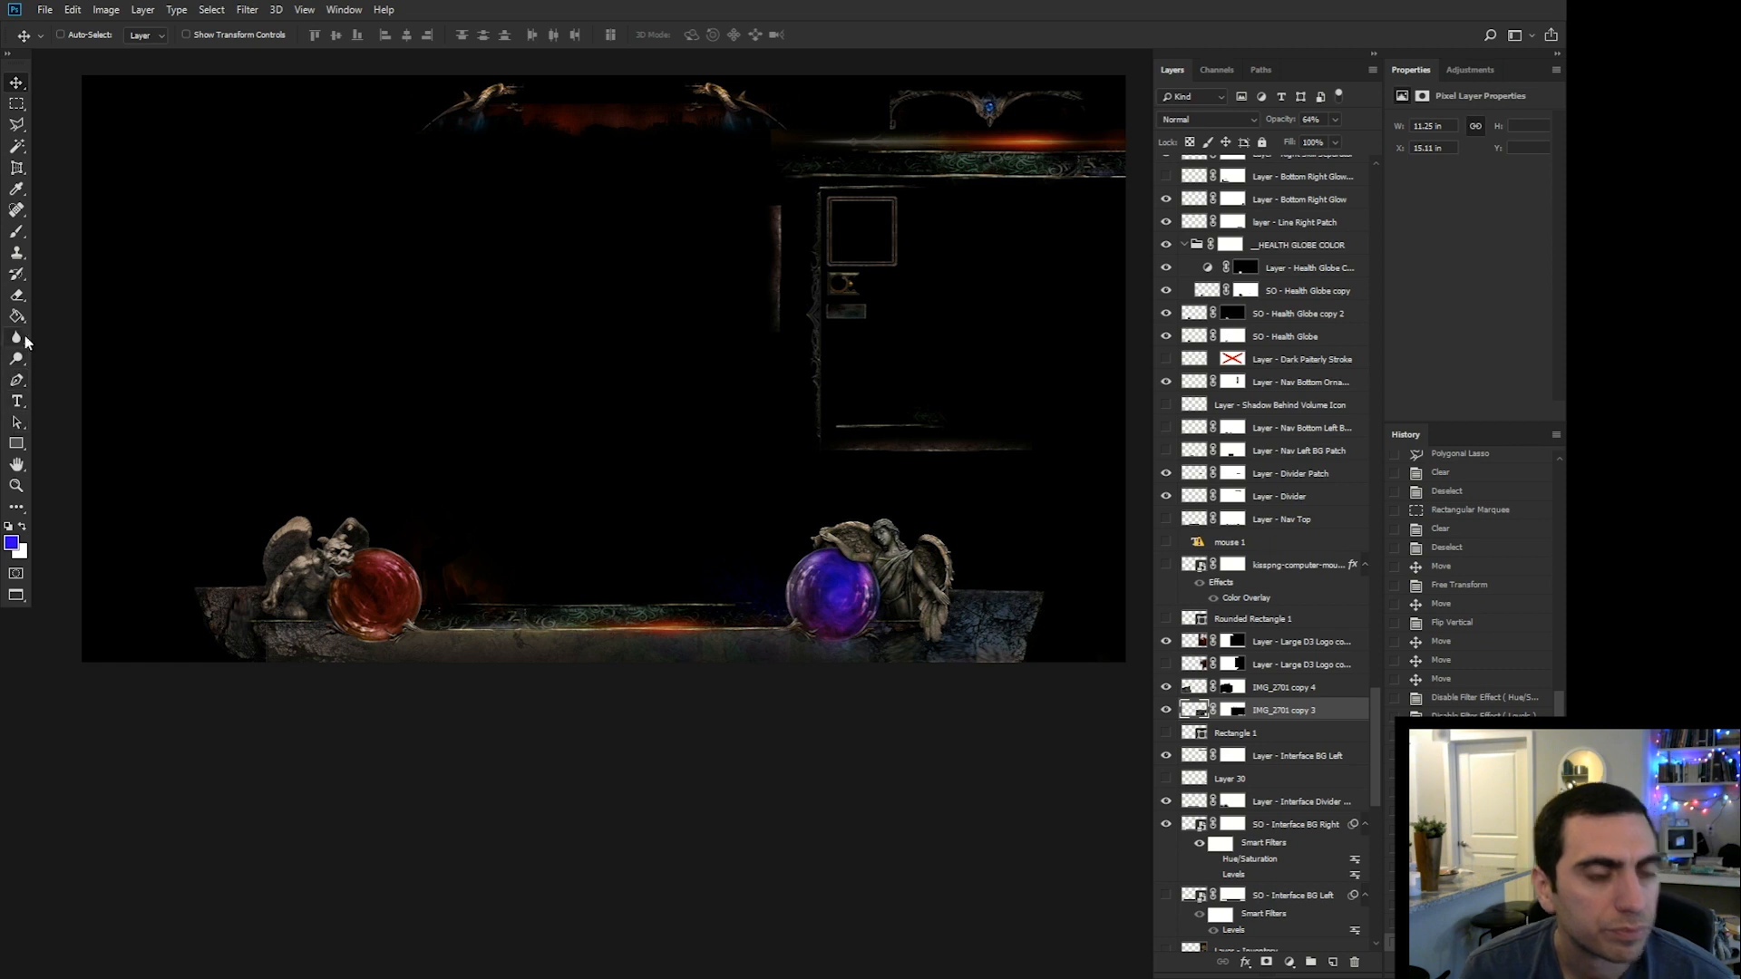
pyautogui.click(17, 253)
pyautogui.click(64, 255)
pyautogui.rightClick(1075, 680)
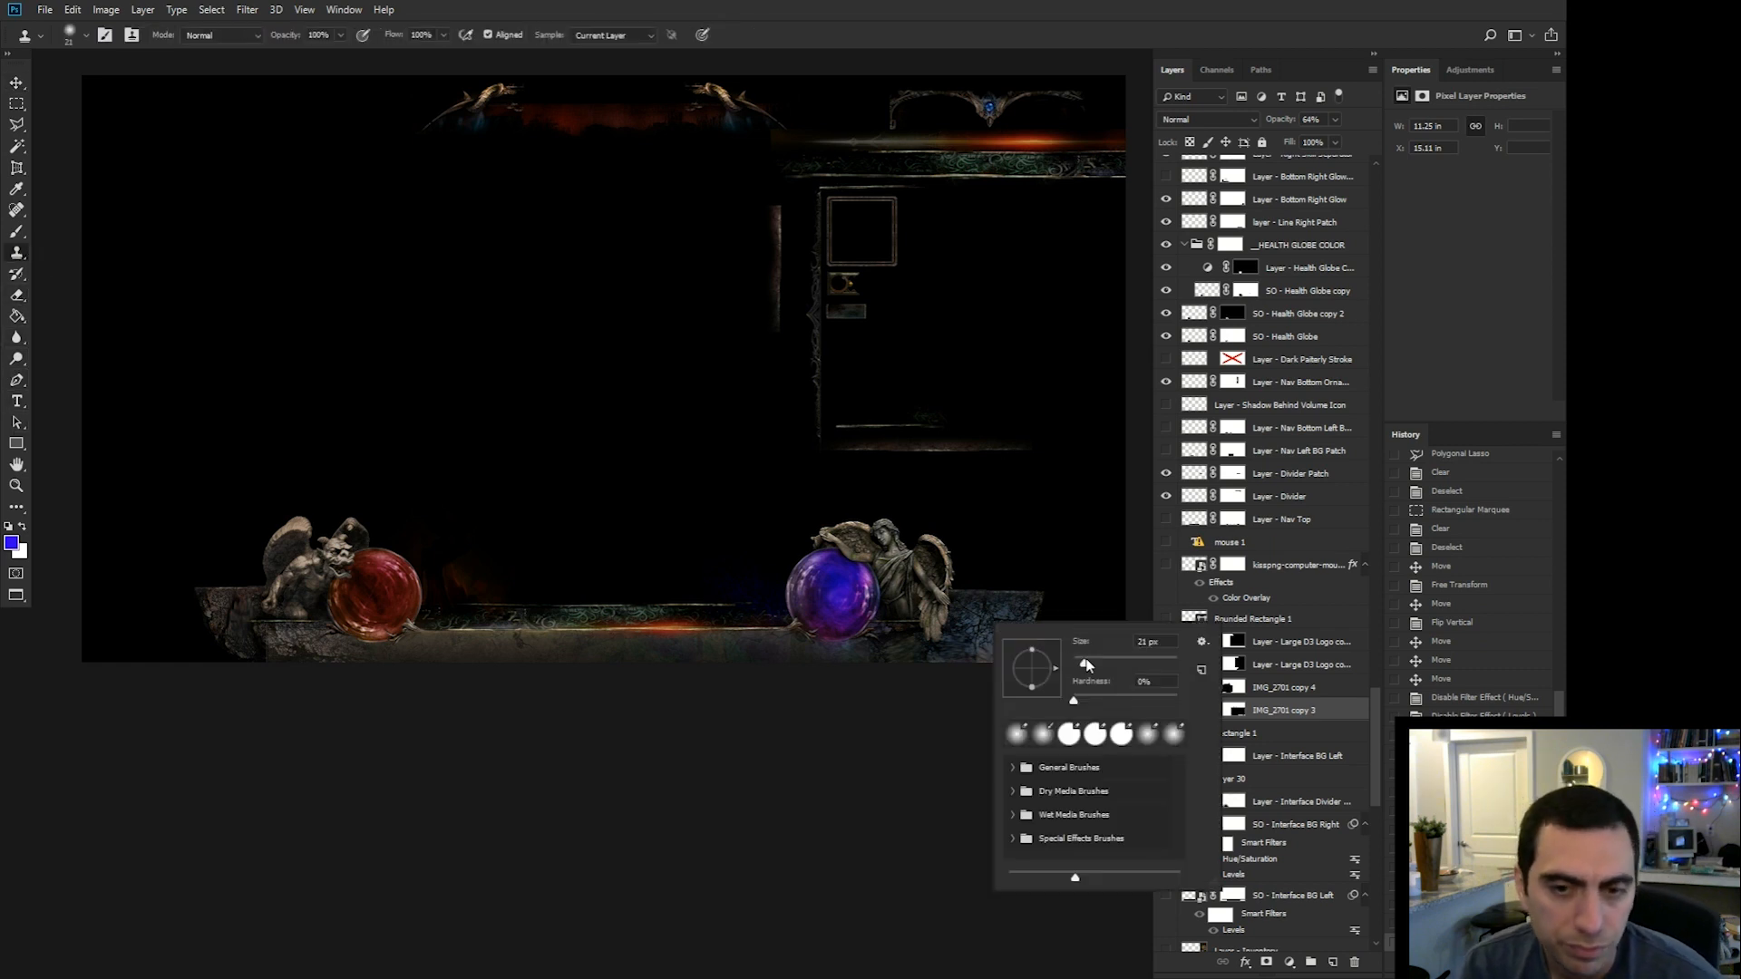
pyautogui.moveTo(1126, 663); pyautogui.dragTo(1137, 664)
pyautogui.click(921, 758)
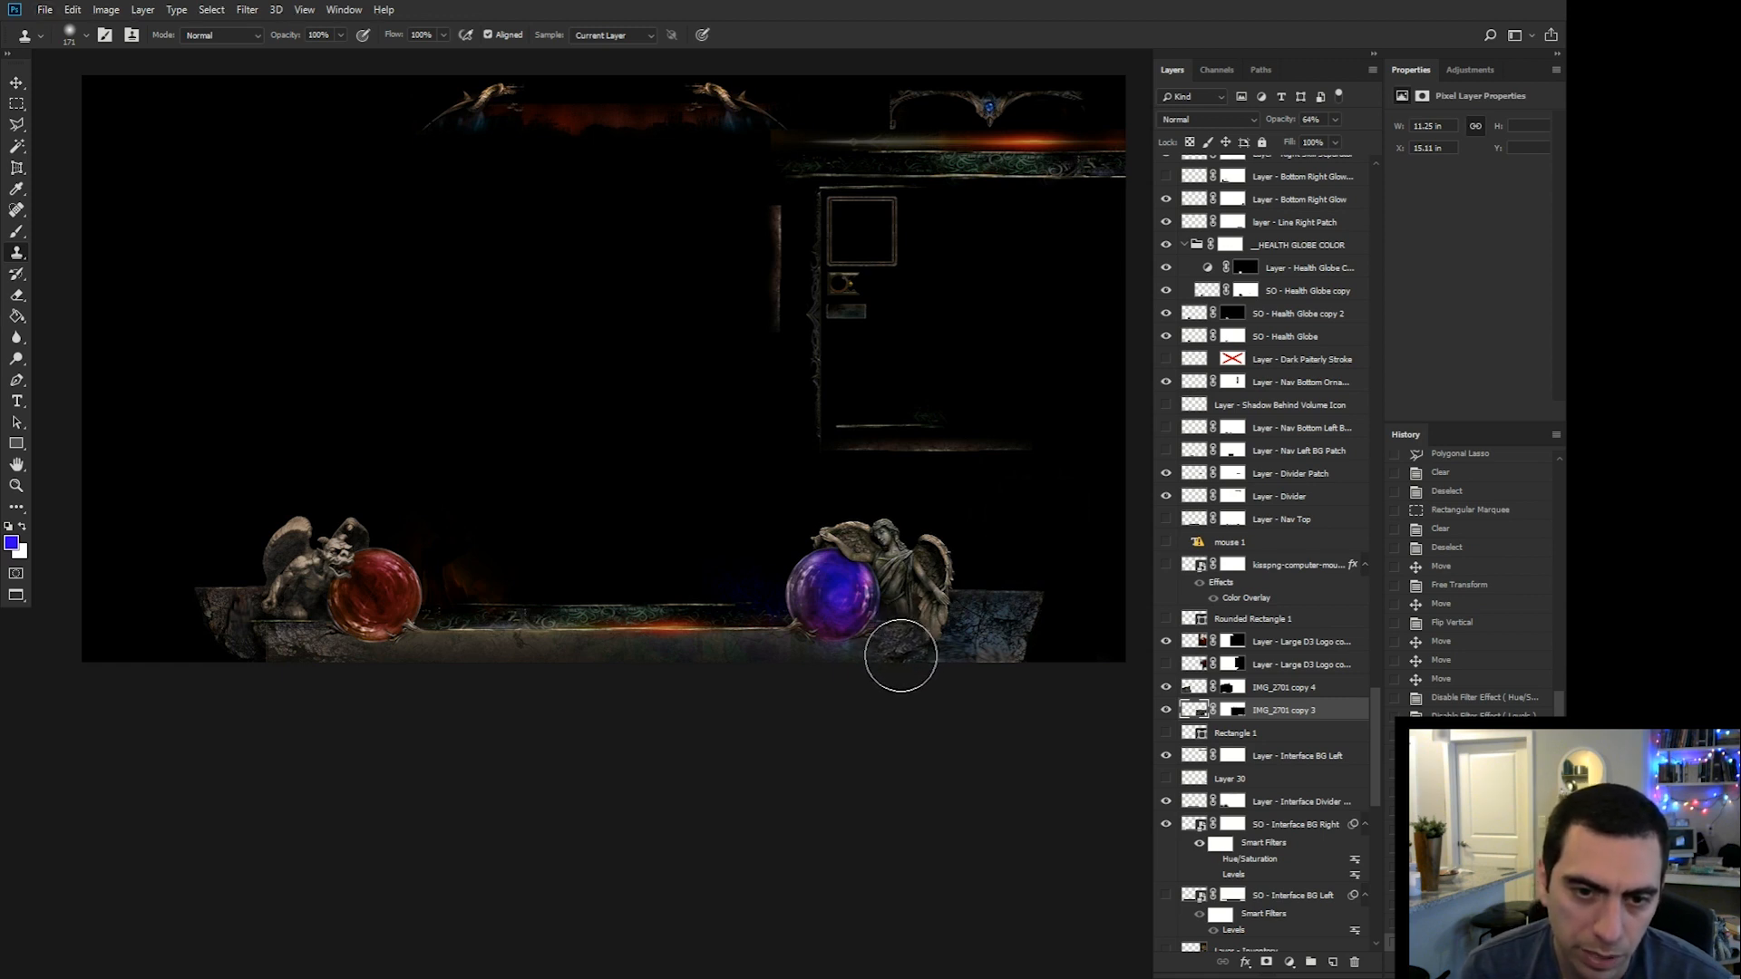
# Try cloning the stone texture of IMG_2701 copy 3 beneath the angel and in the empty area above the bar, undoing the strokes.
pyautogui.click(915, 652)
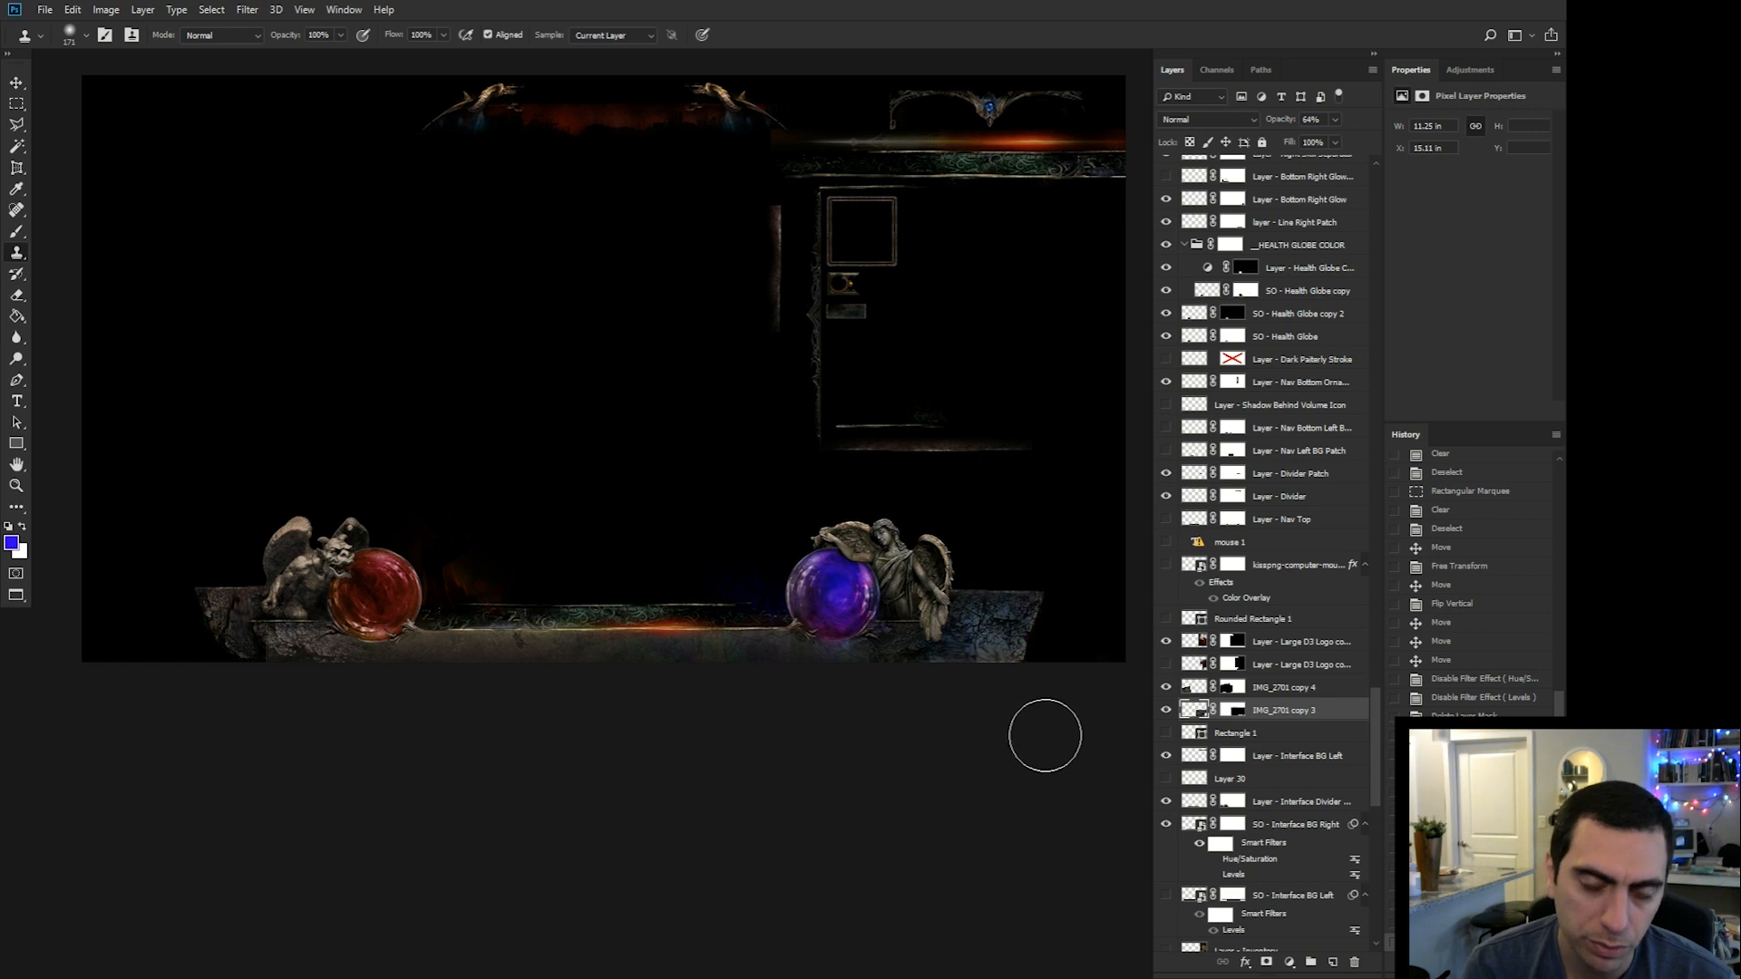
pyautogui.hotkey('ctrl', 'z')
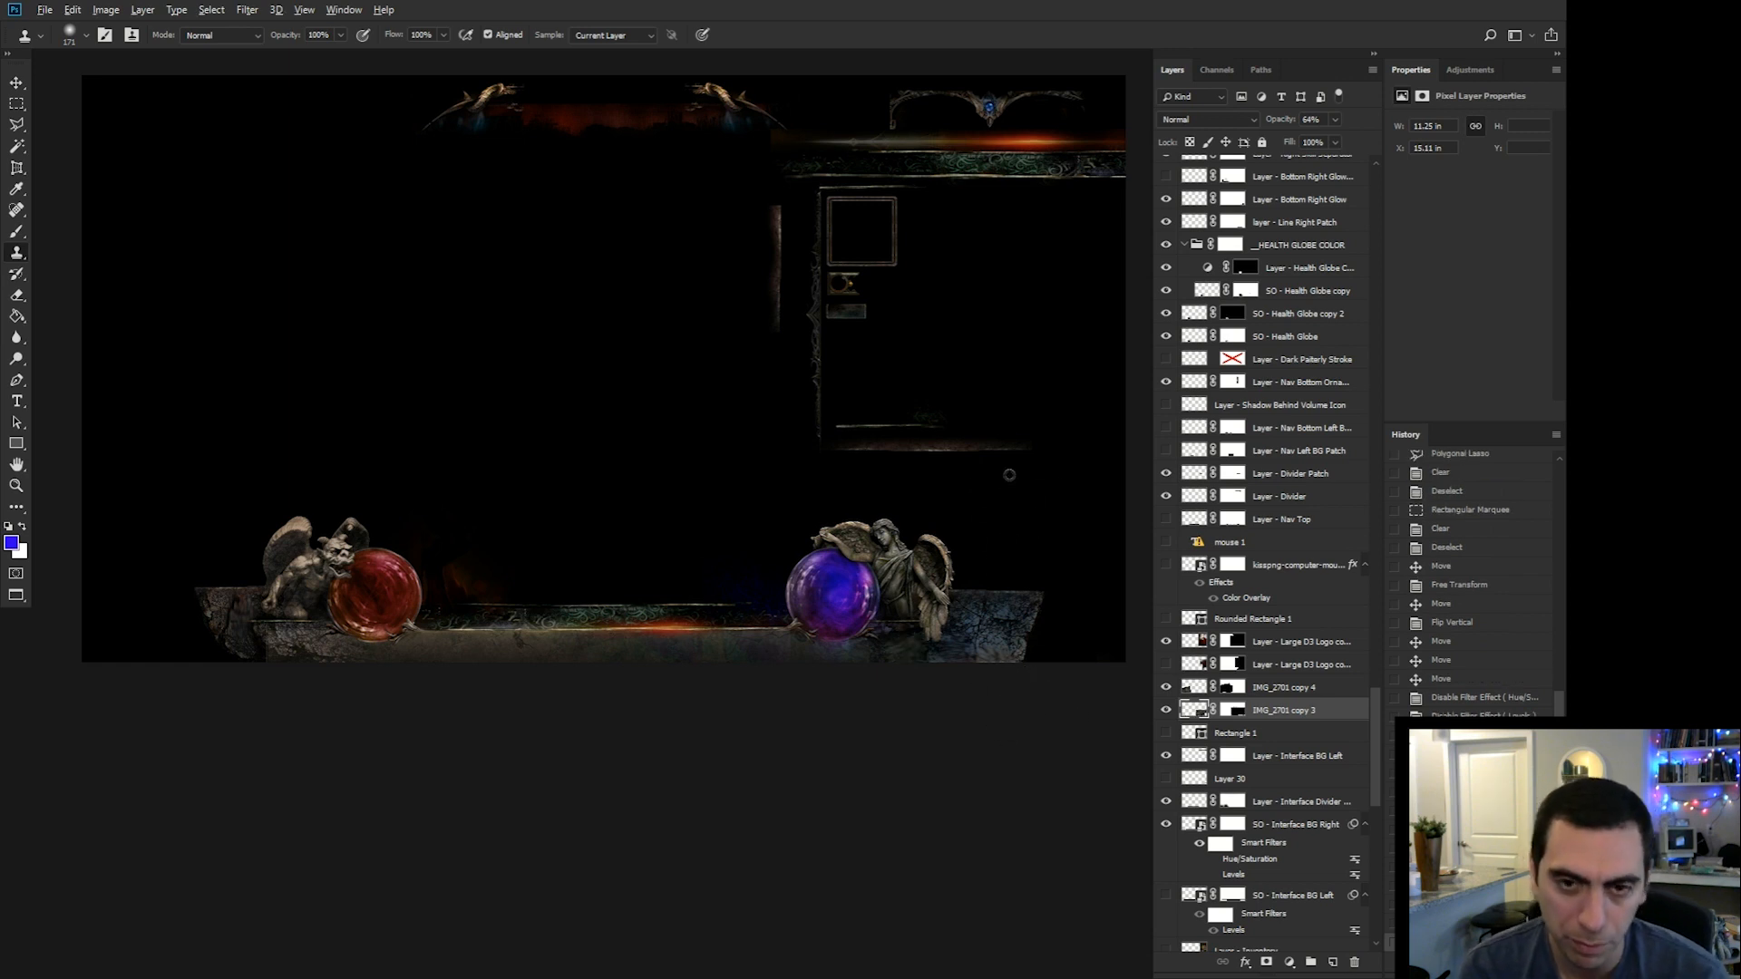
pyautogui.rightClick(993, 626)
pyautogui.press('Escape')
pyautogui.press('c')
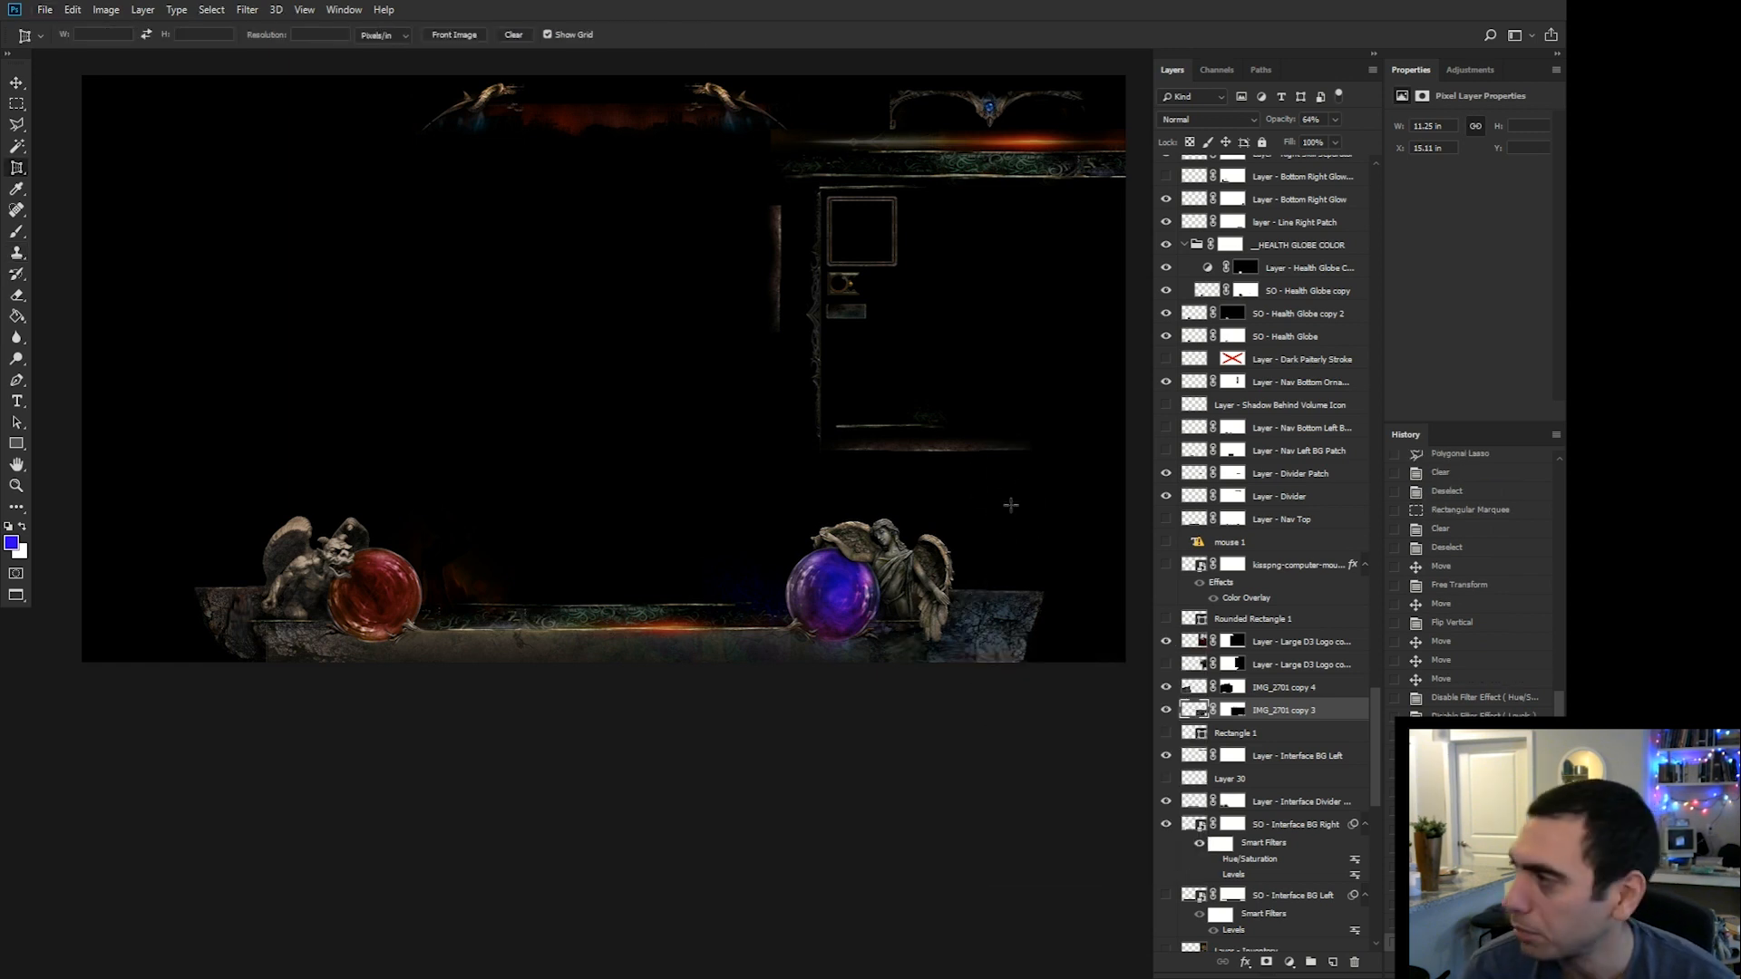
pyautogui.press('s')
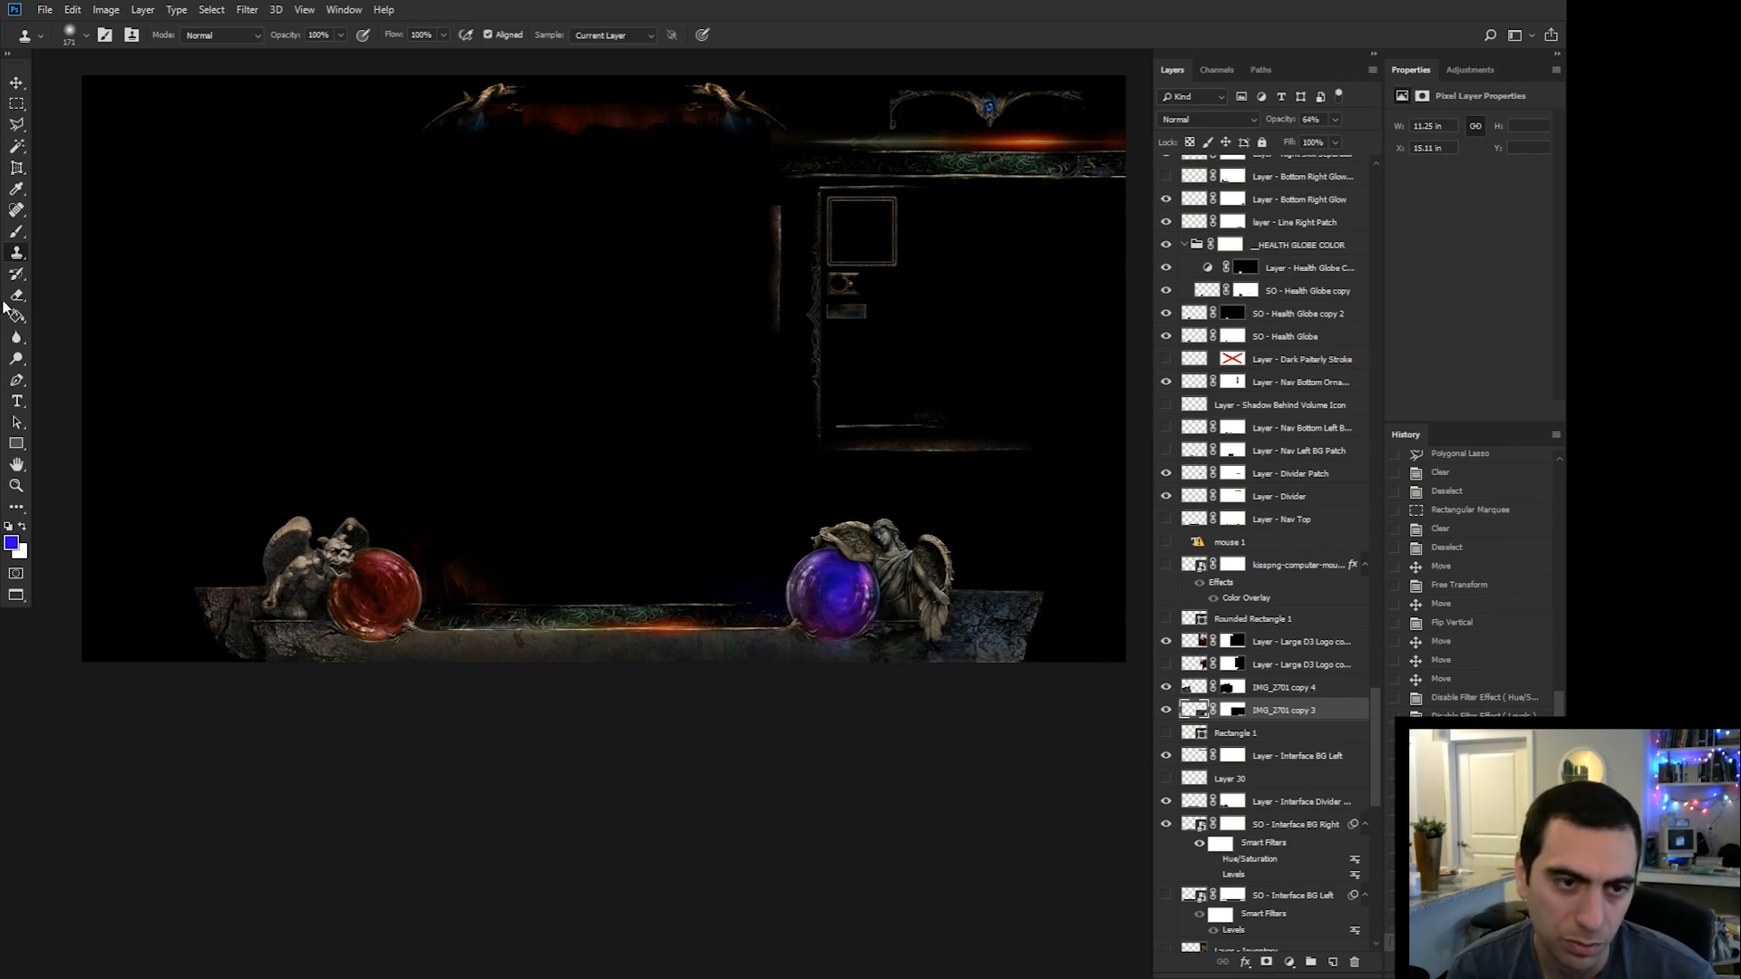
pyautogui.click(94, 280)
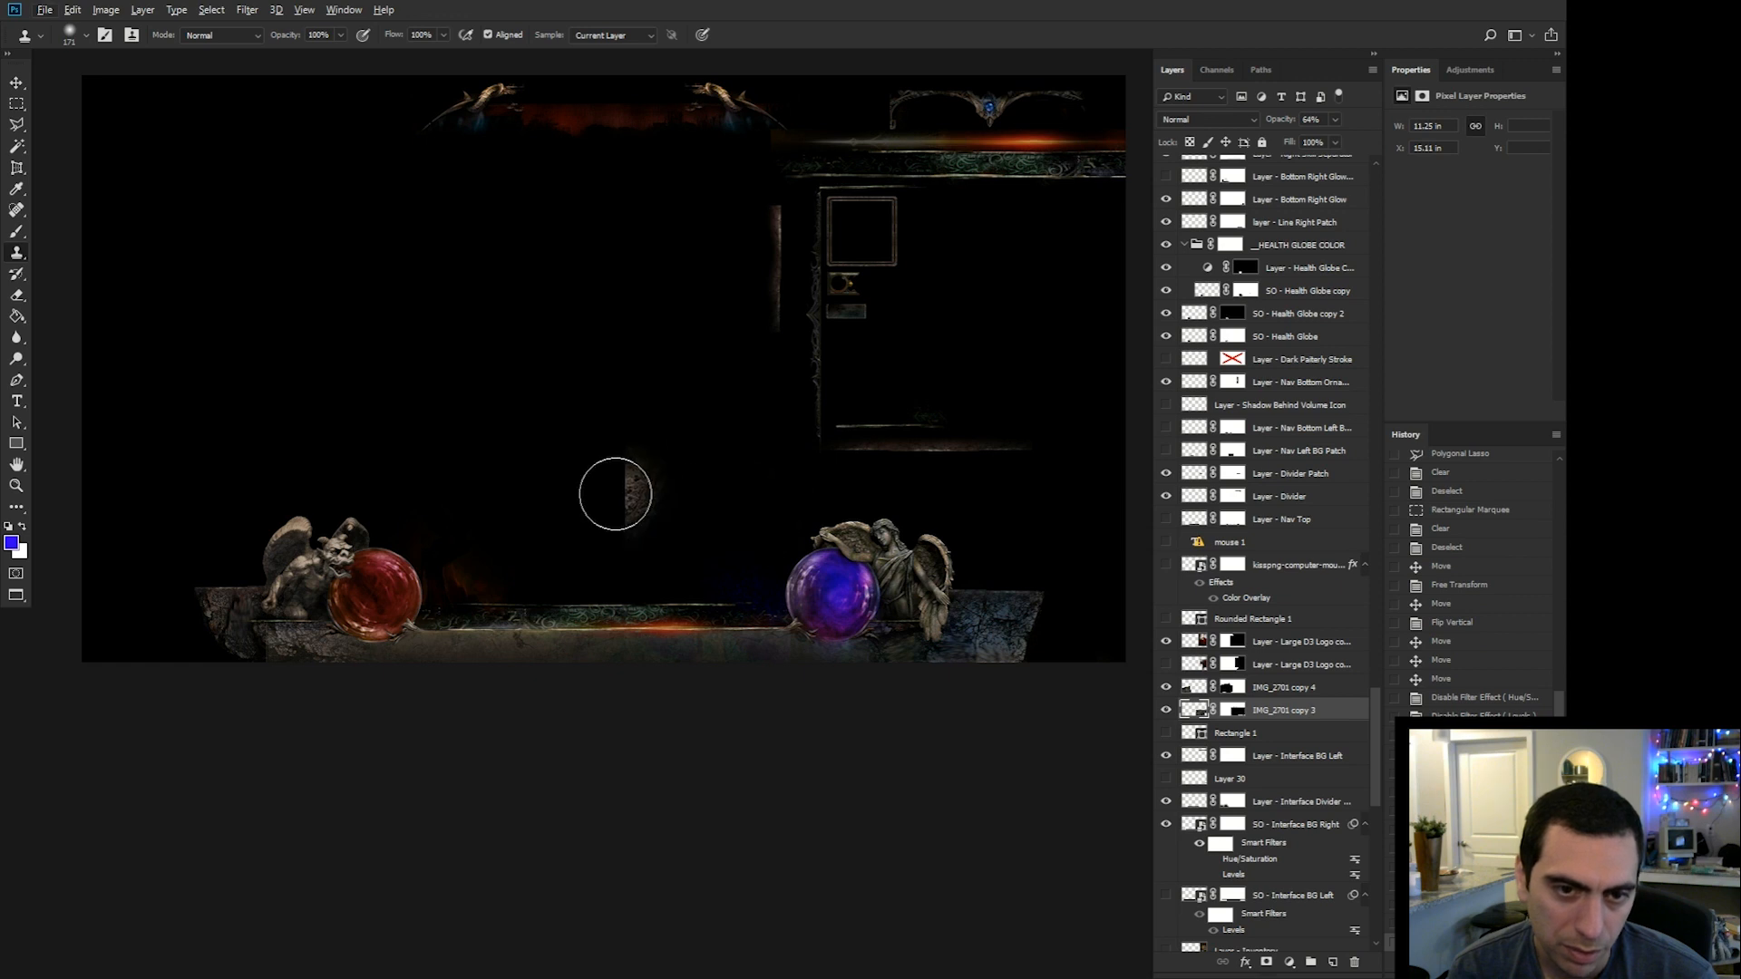
pyautogui.click(748, 496)
pyautogui.hotkey('ctrl', 'z')
pyautogui.hotkey('ctrl', 'z')
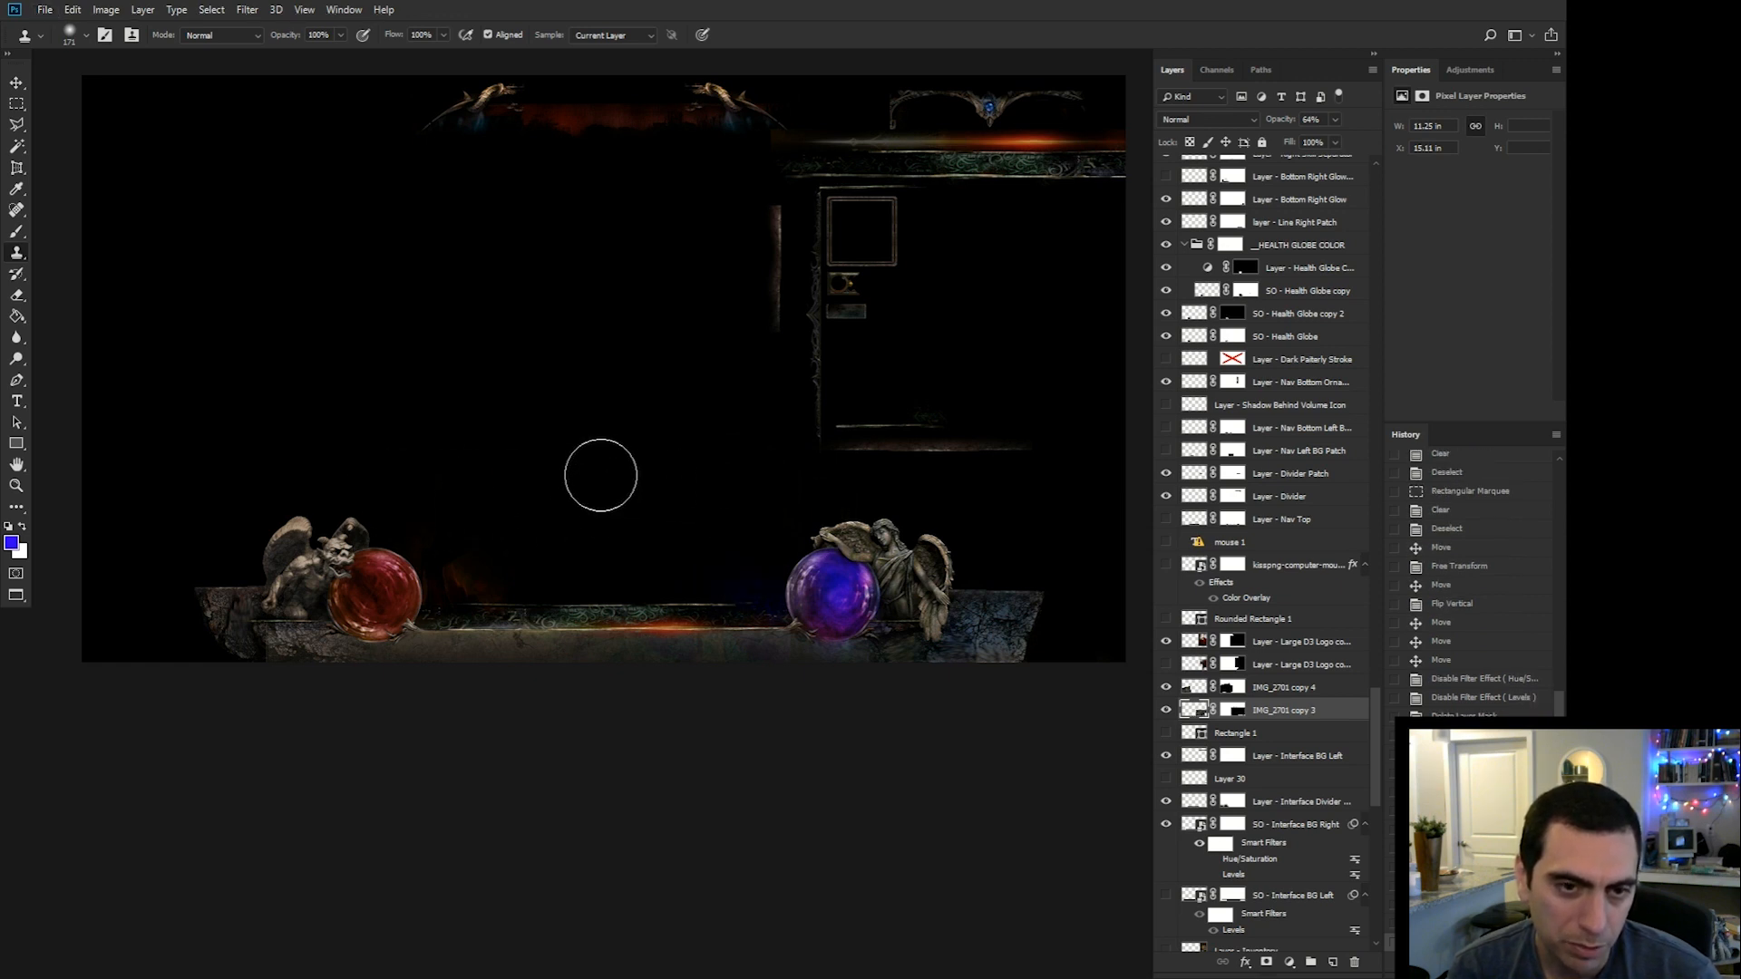
# Clone the stone texture of IMG_2701 copy 3 onto the base beneath the angel with the soft 171 px brush.
pyautogui.rightClick(754, 406)
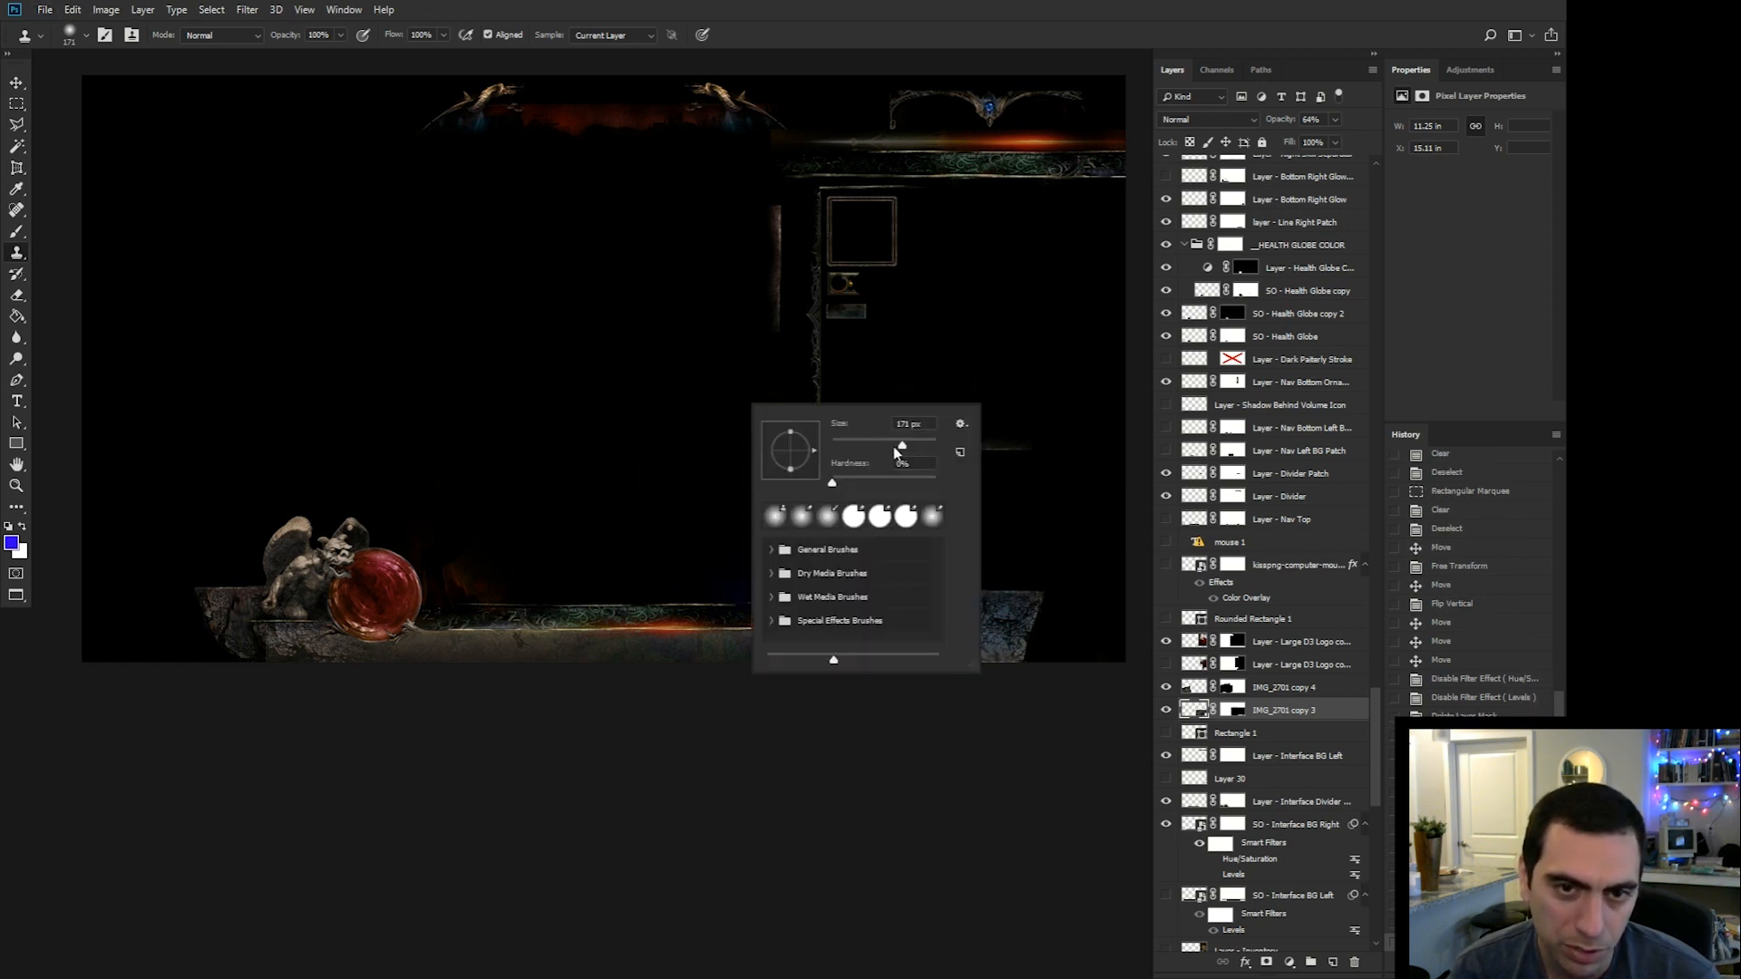
pyautogui.click(833, 379)
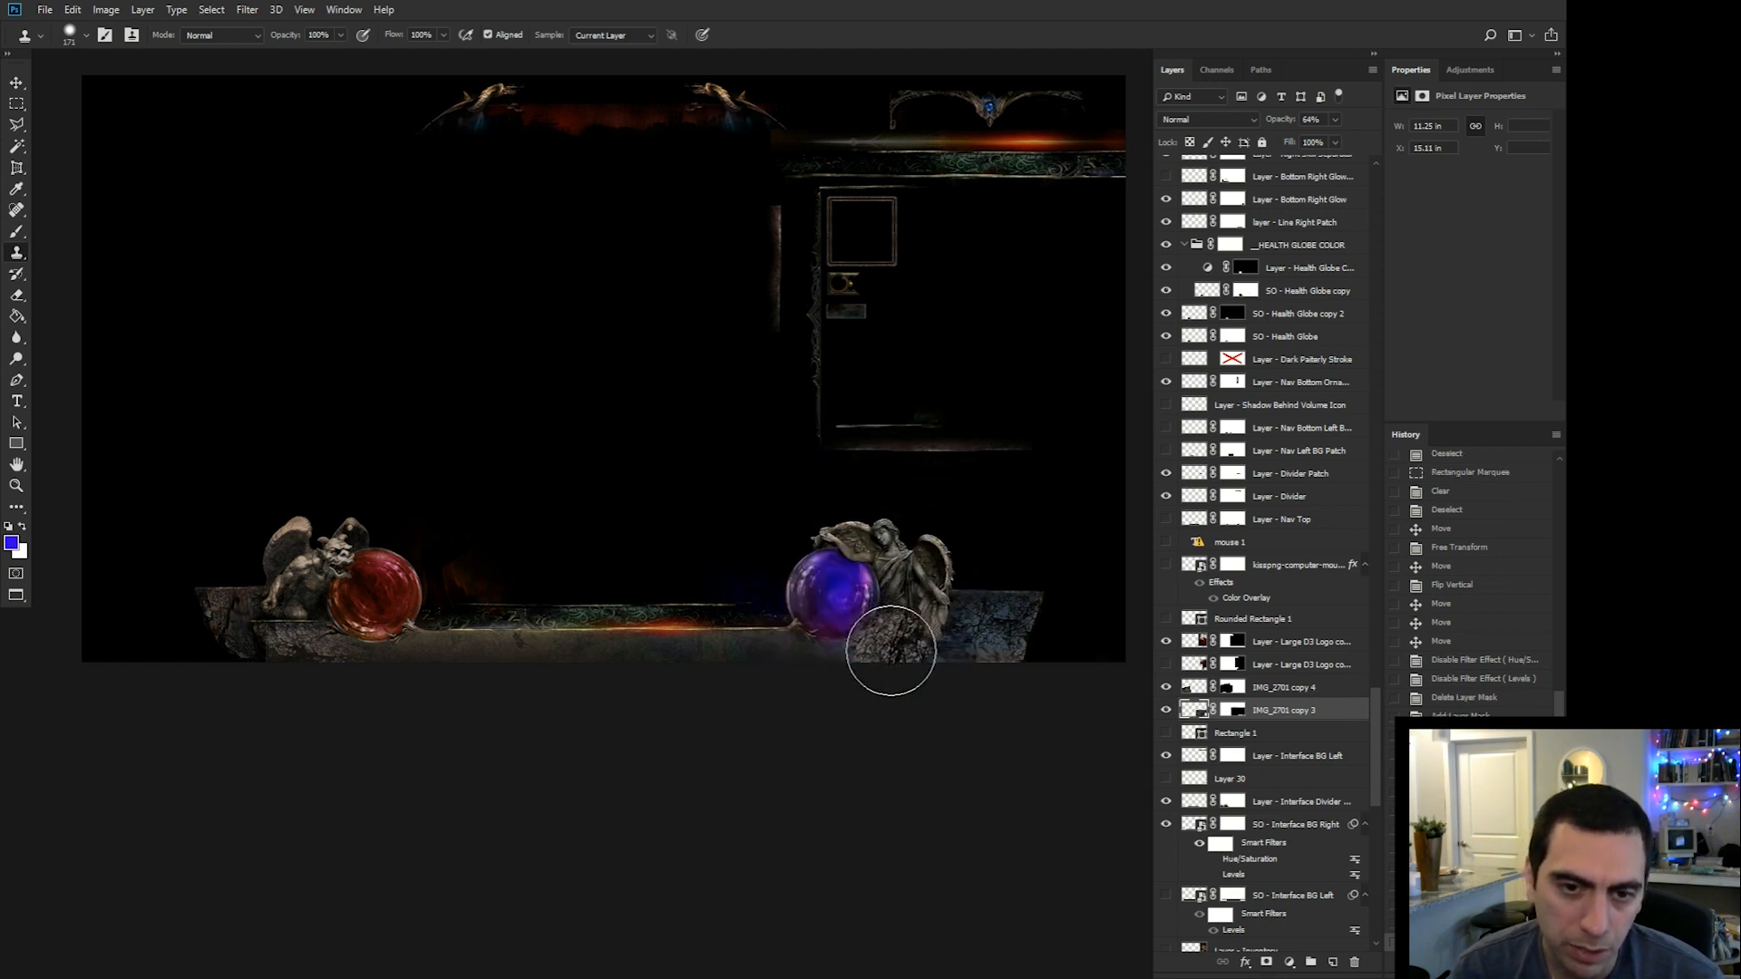
pyautogui.click(889, 650)
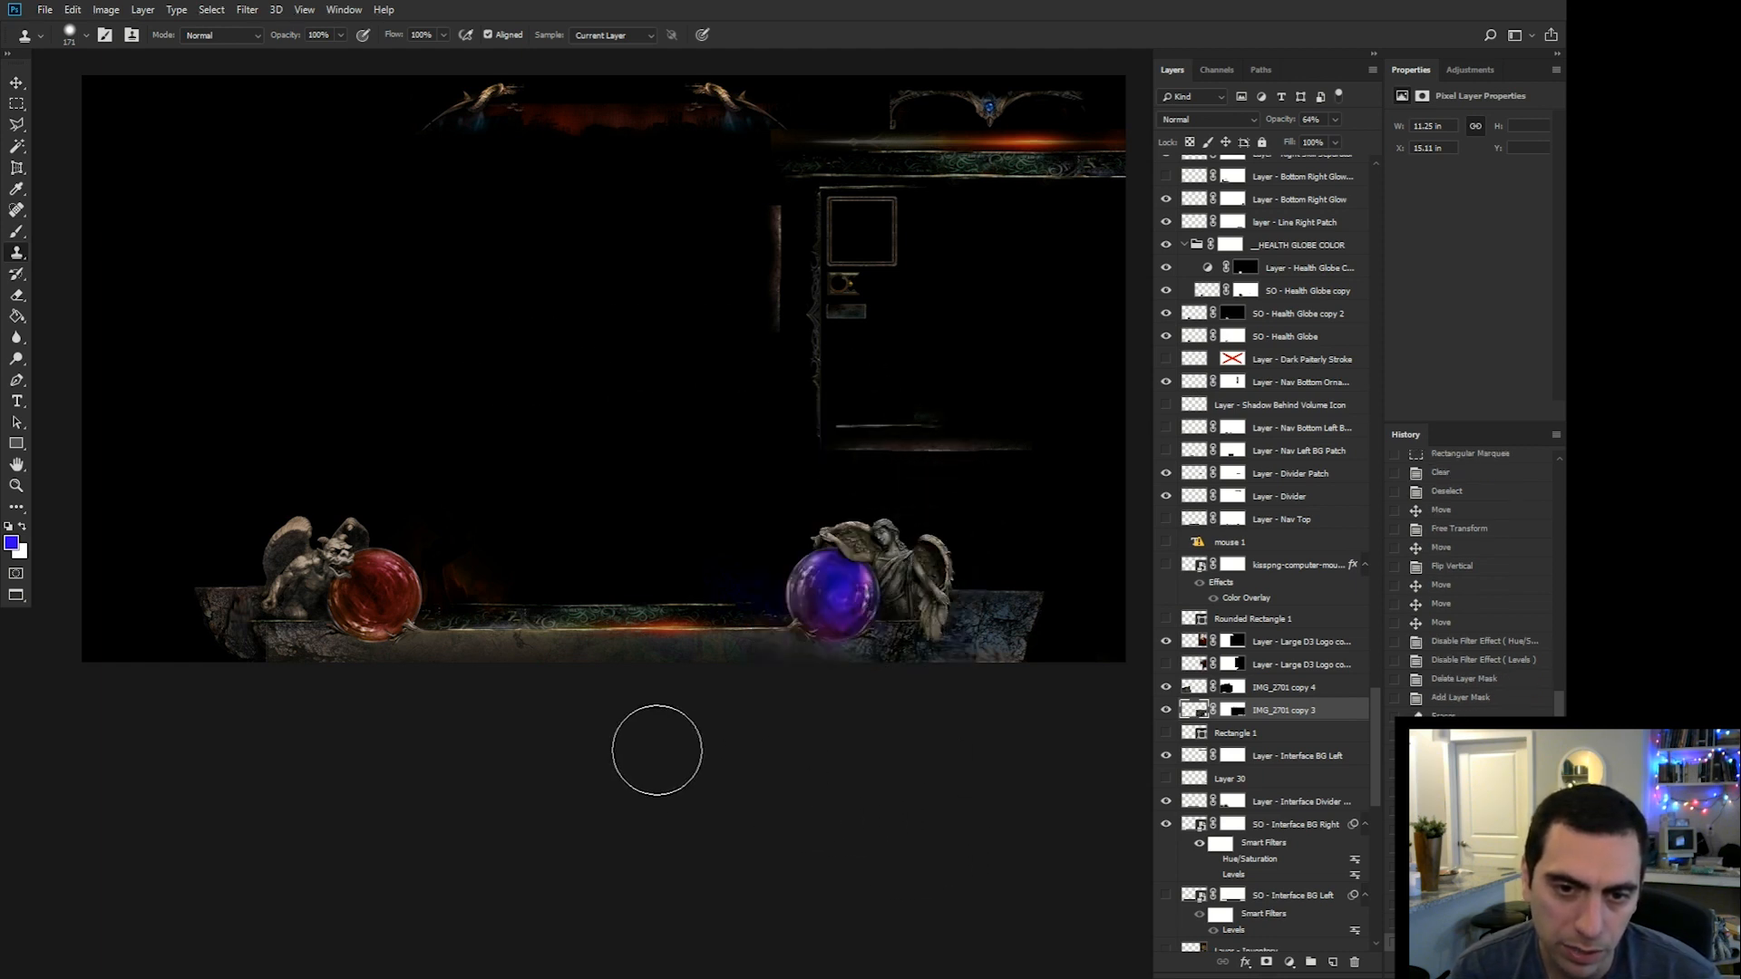
# Select the SO - Interface BG Right layer and turn its Levels smart filter back on.
pyautogui.press('v')
pyautogui.rightClick(571, 651)
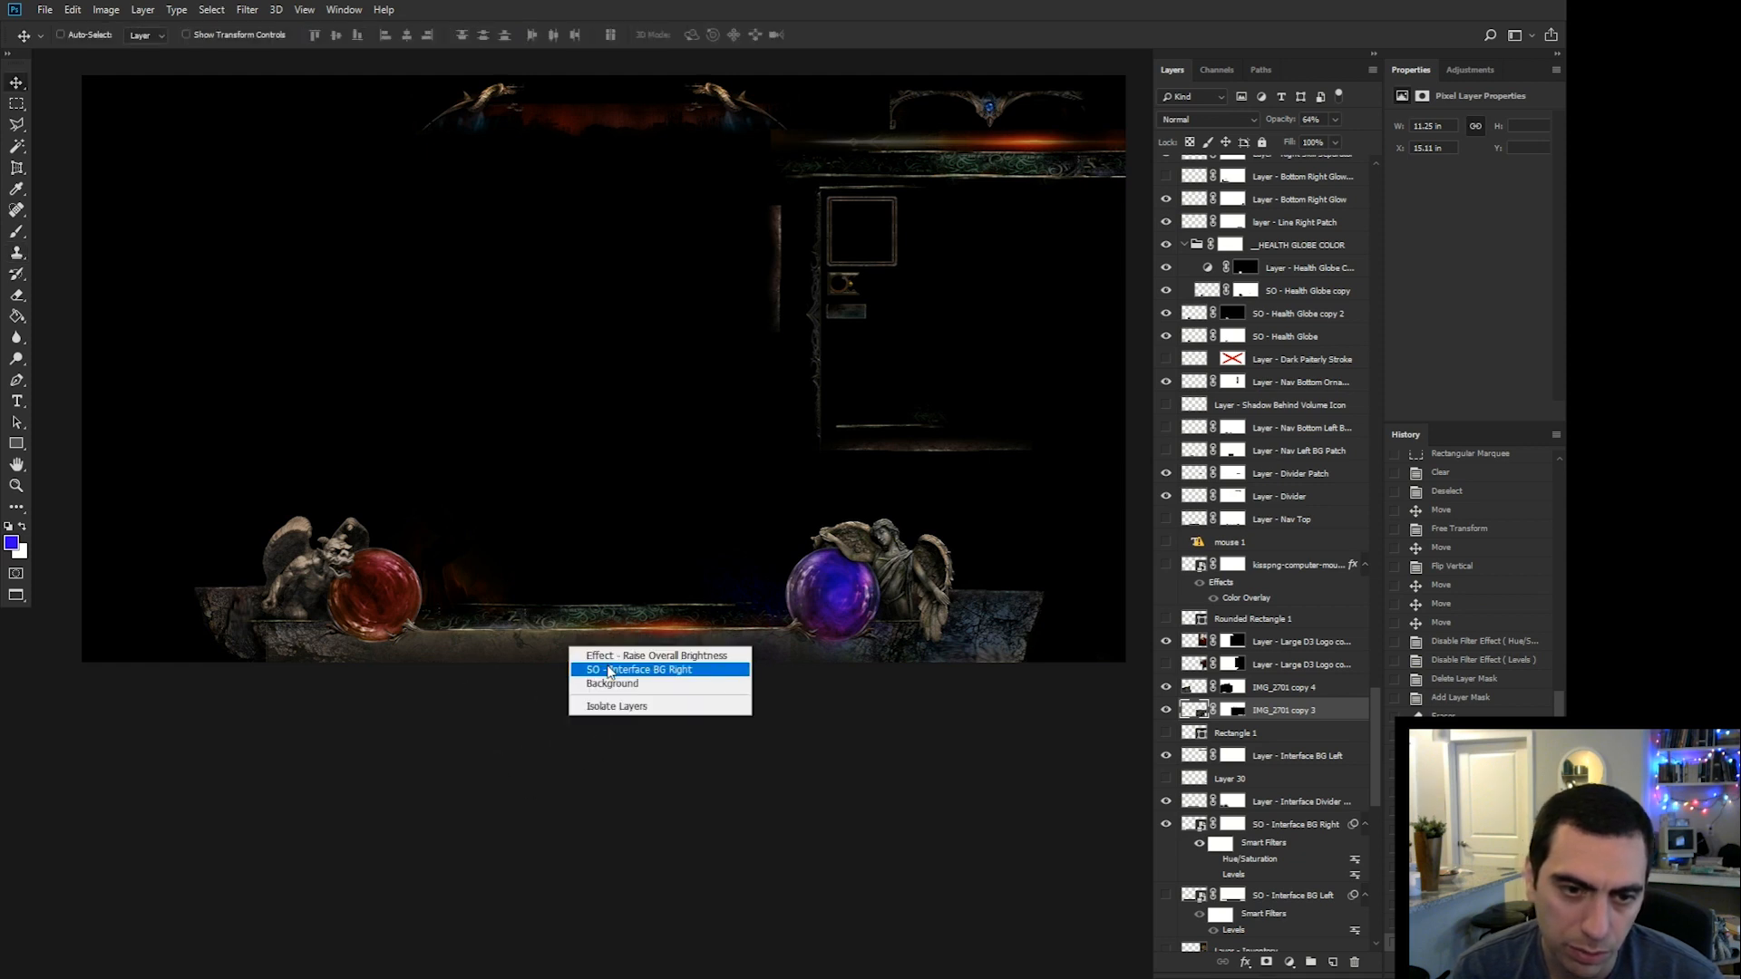
pyautogui.click(598, 658)
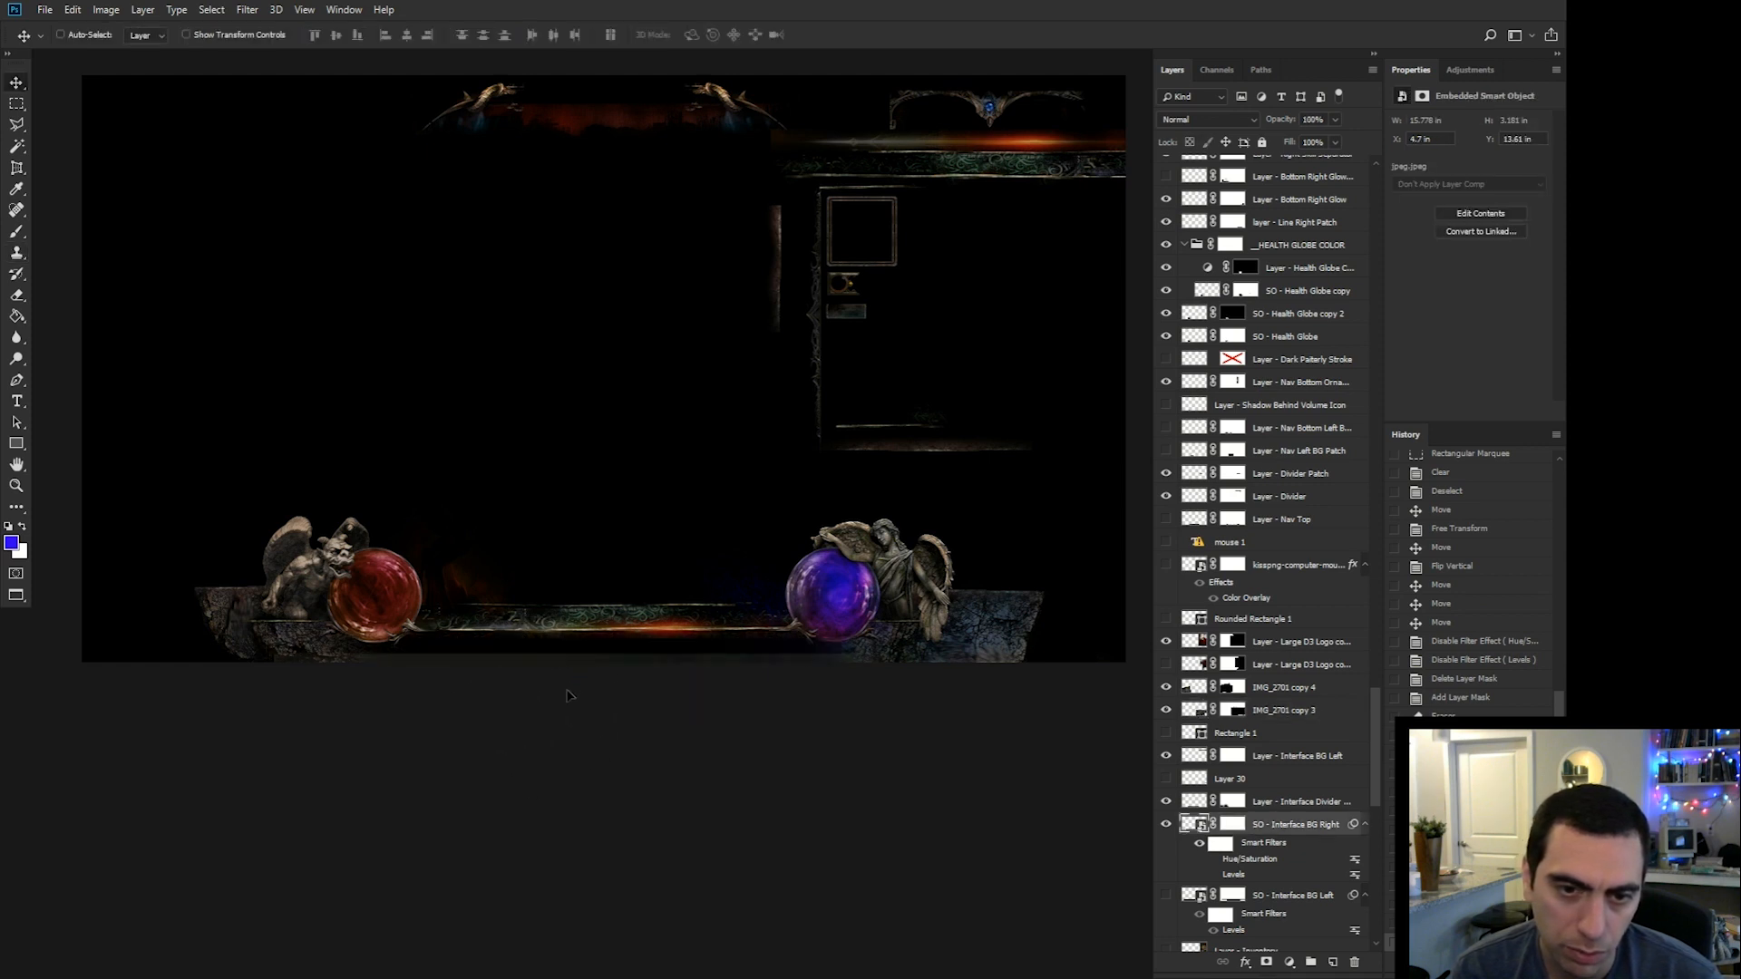
pyautogui.click(1212, 876)
pyautogui.click(1213, 876)
pyautogui.click(1212, 876)
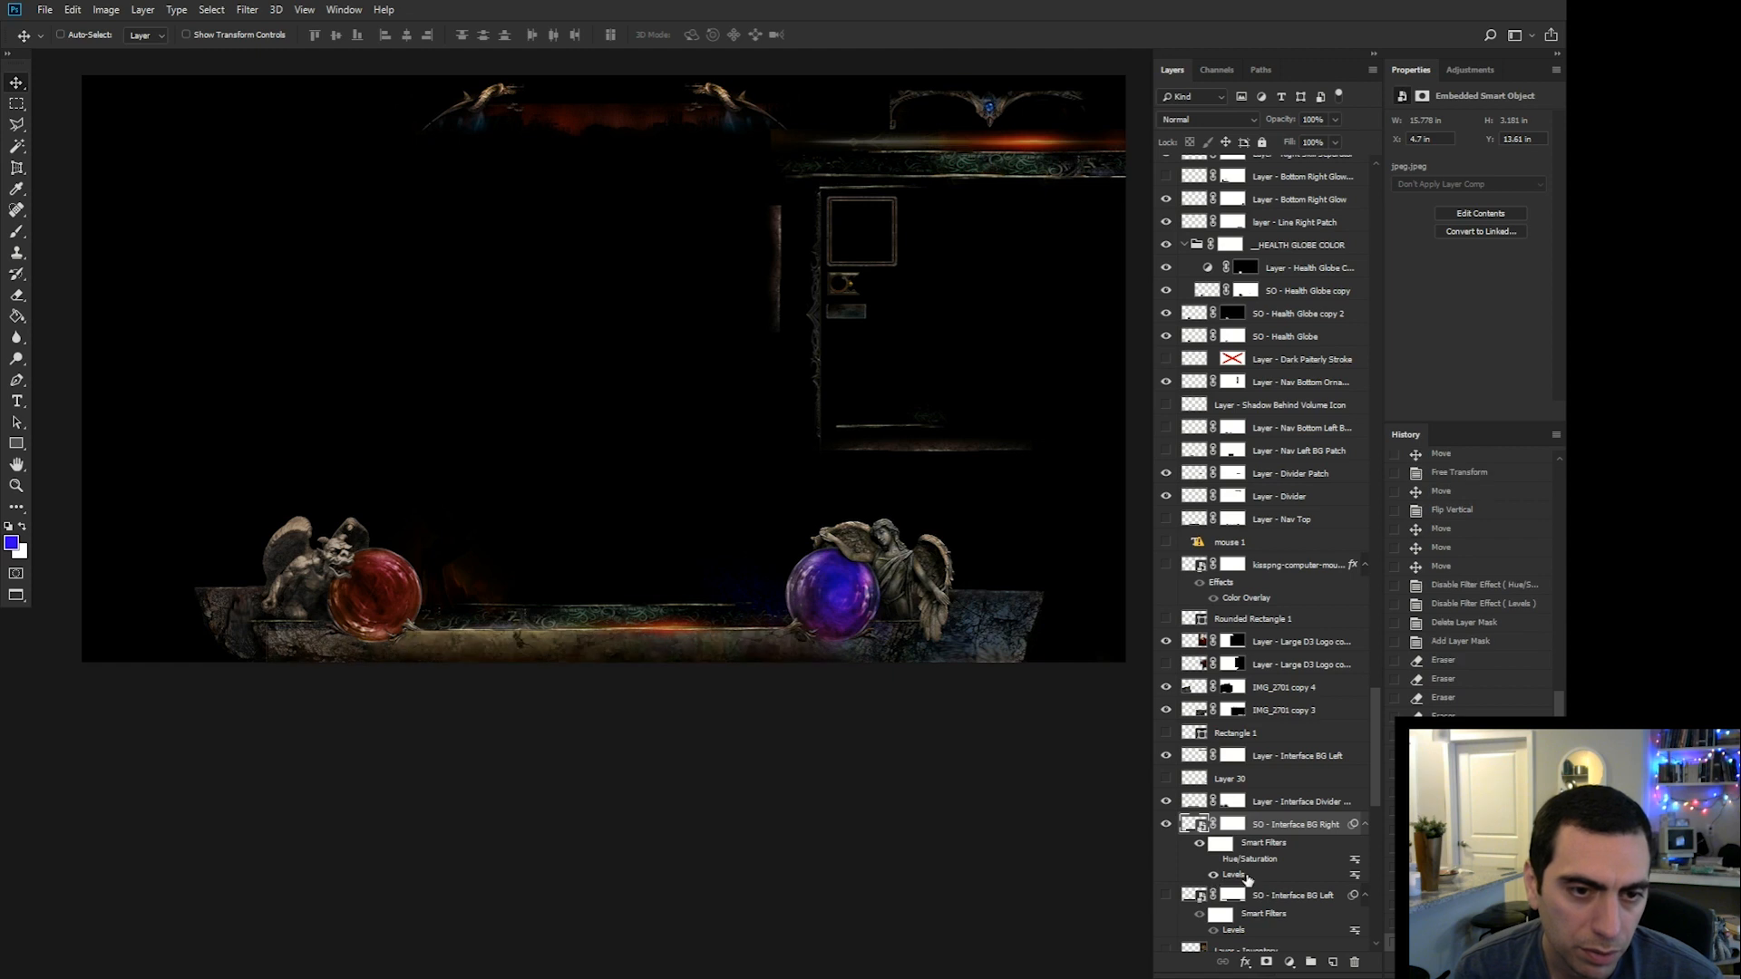
pyautogui.doubleClick(1235, 875)
pyautogui.click(797, 381)
pyautogui.moveTo(693, 383)
pyautogui.mouseDown()
pyautogui.moveTo(671, 390)
pyautogui.moveTo(714, 383)
pyautogui.moveTo(671, 388)
pyautogui.moveTo(787, 390)
pyautogui.moveTo(662, 388)
pyautogui.moveTo(717, 395)
pyautogui.mouseUp()
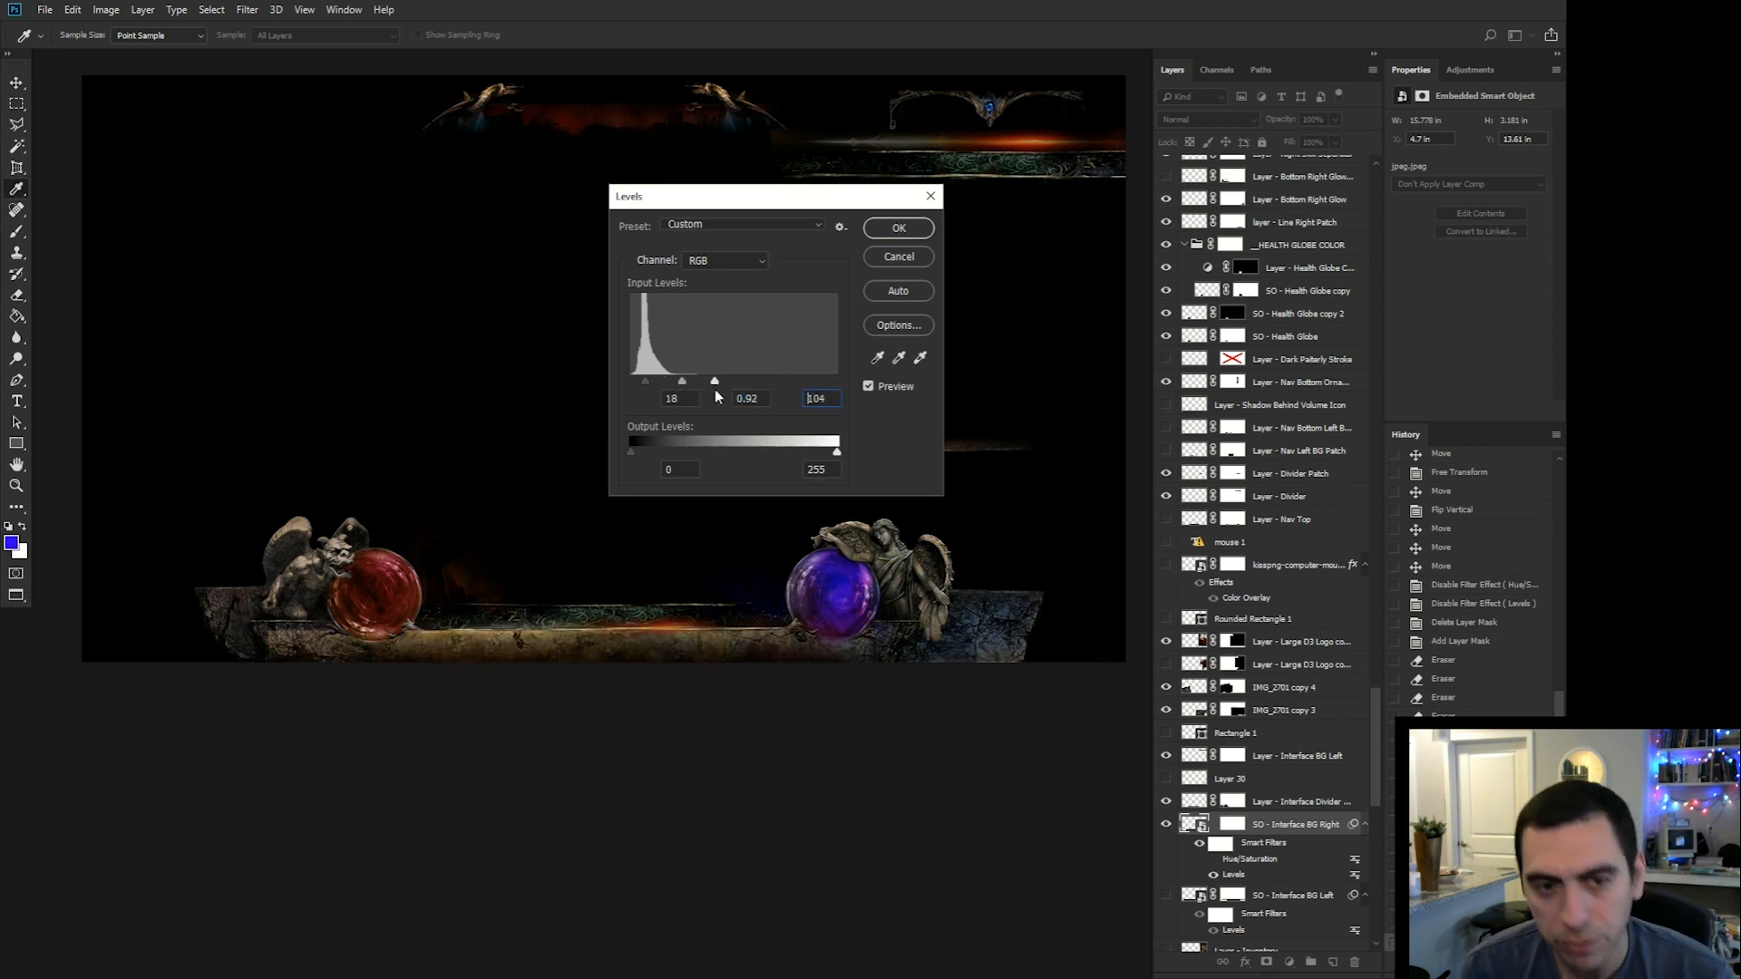
pyautogui.moveTo(630, 451)
pyautogui.mouseDown()
pyautogui.moveTo(691, 449)
pyautogui.moveTo(662, 451)
pyautogui.mouseUp()
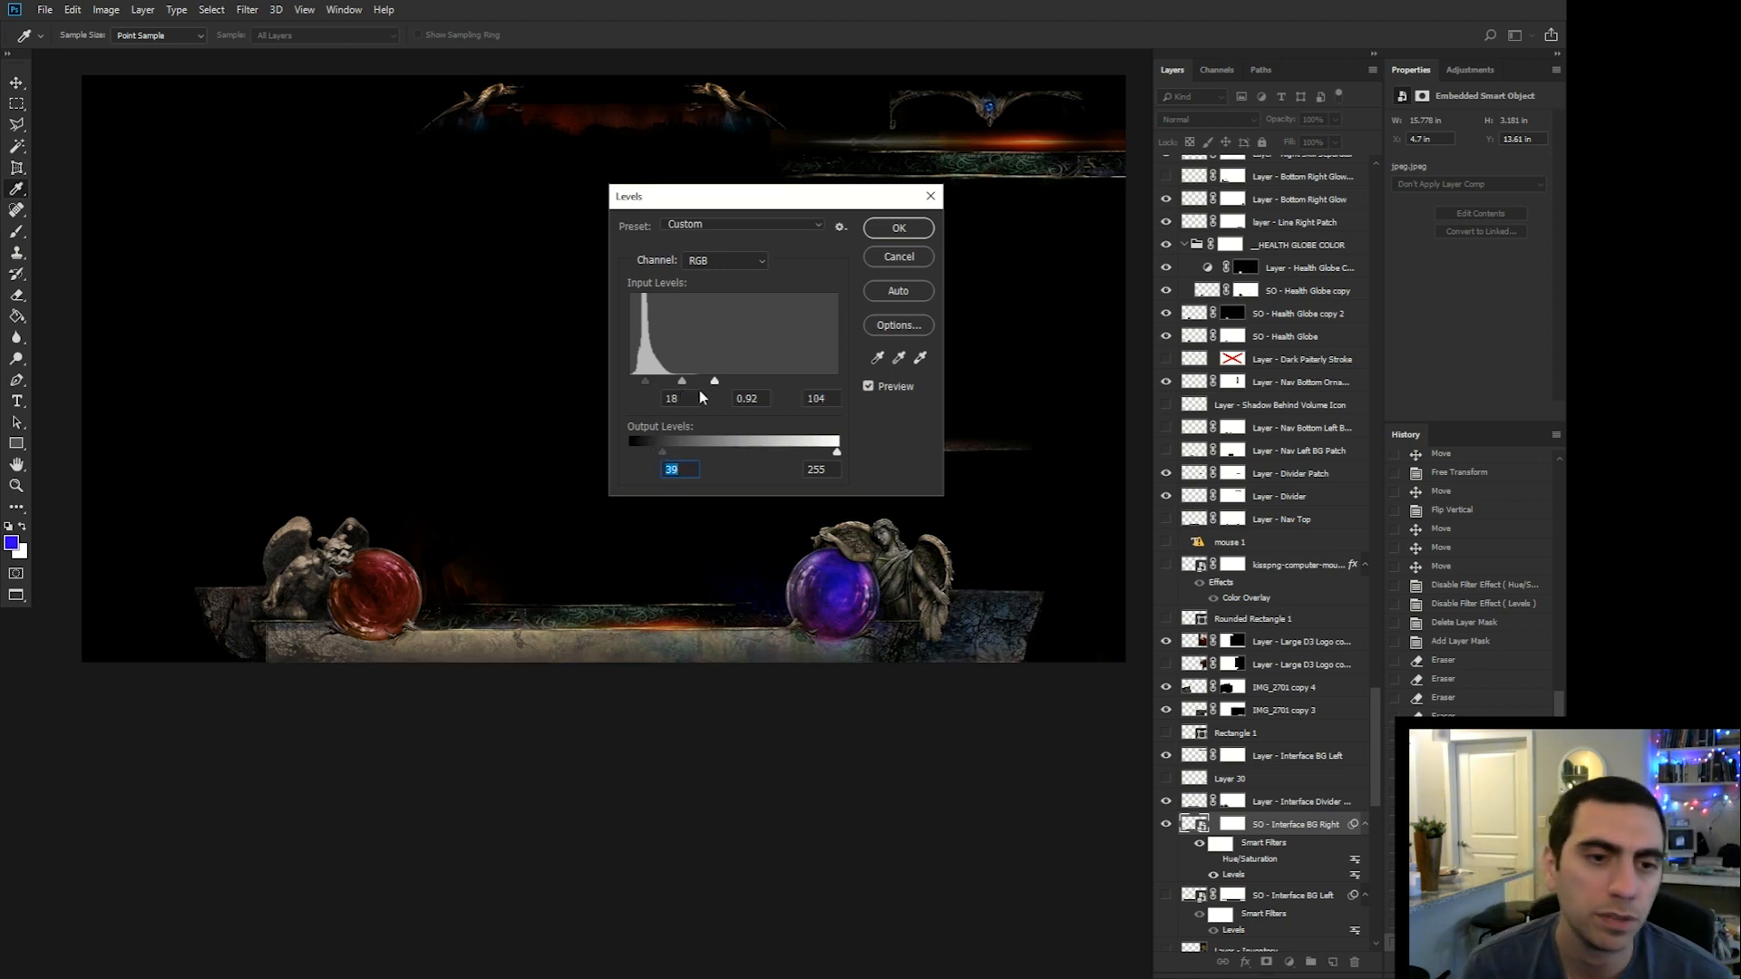
pyautogui.moveTo(691, 385)
pyautogui.mouseDown()
pyautogui.moveTo(659, 387)
pyautogui.moveTo(685, 388)
pyautogui.mouseUp()
pyautogui.click(877, 258)
# Flip the SO - Interface BG Right stone image vertically and reposition it along the bottom bar at X 5.23 in, Y 12.41 in.
pyautogui.moveTo(595, 647); pyautogui.dragTo(806, 678)
pyautogui.moveTo(659, 645); pyautogui.dragTo(686, 654)
pyautogui.click(73, 9)
pyautogui.moveTo(138, 367)
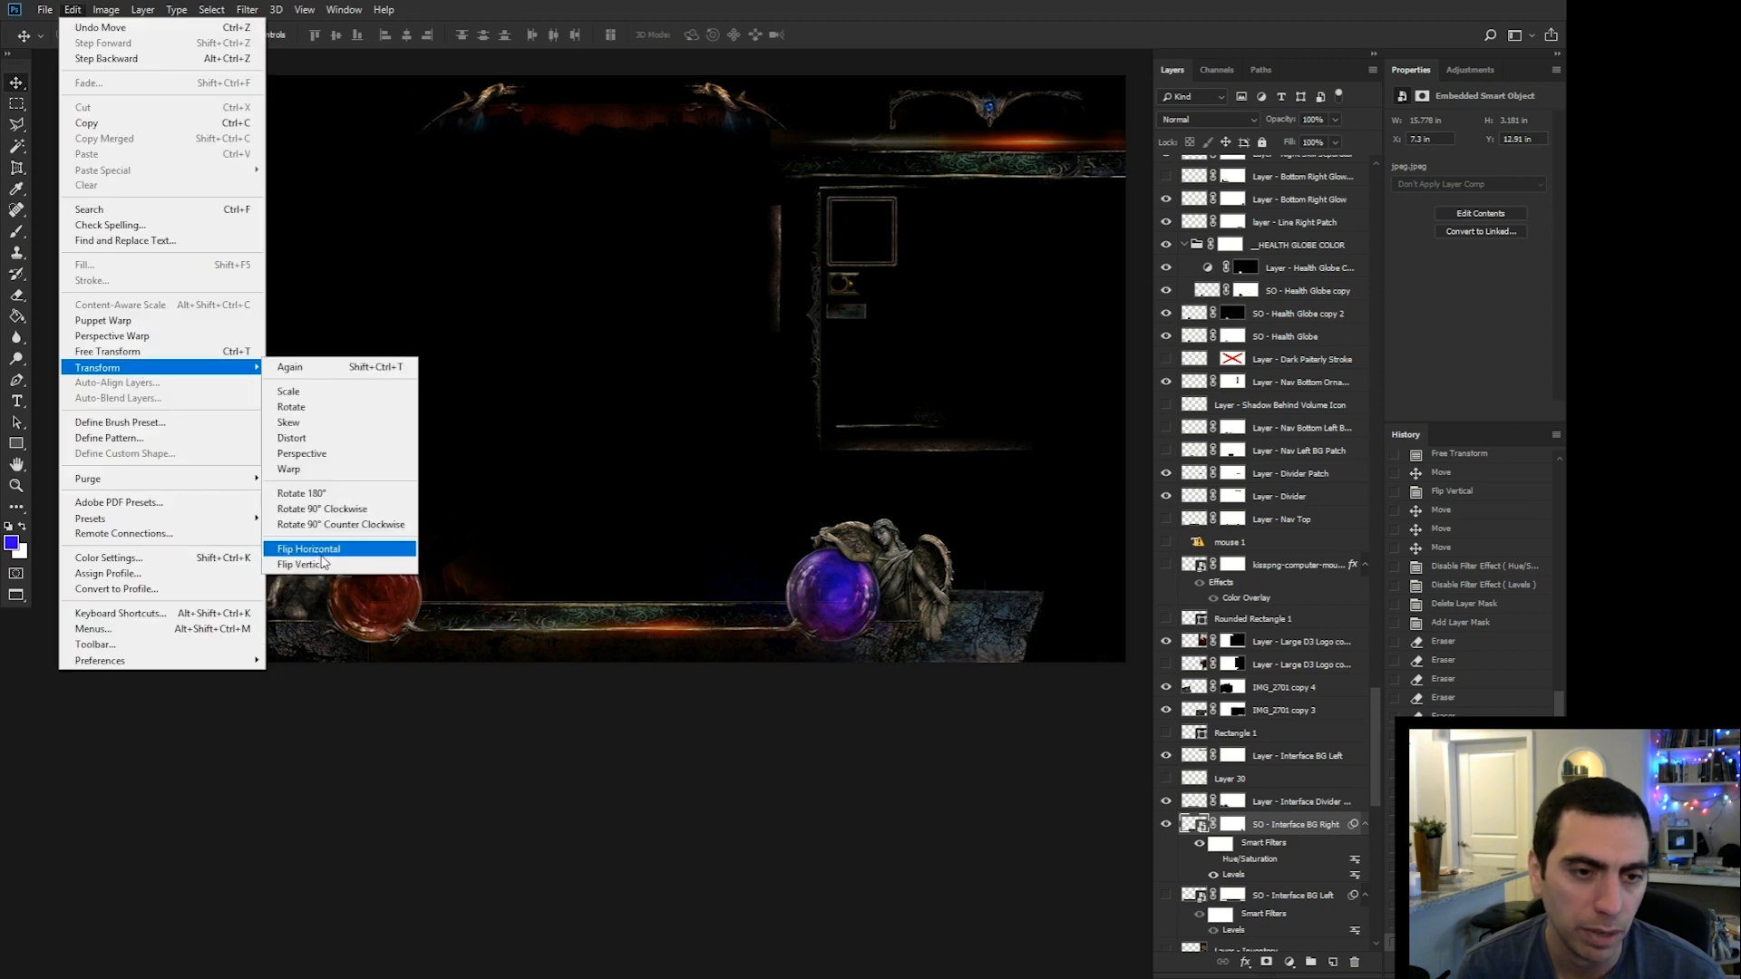
pyautogui.click(345, 555)
pyautogui.moveTo(597, 682); pyautogui.dragTo(554, 682)
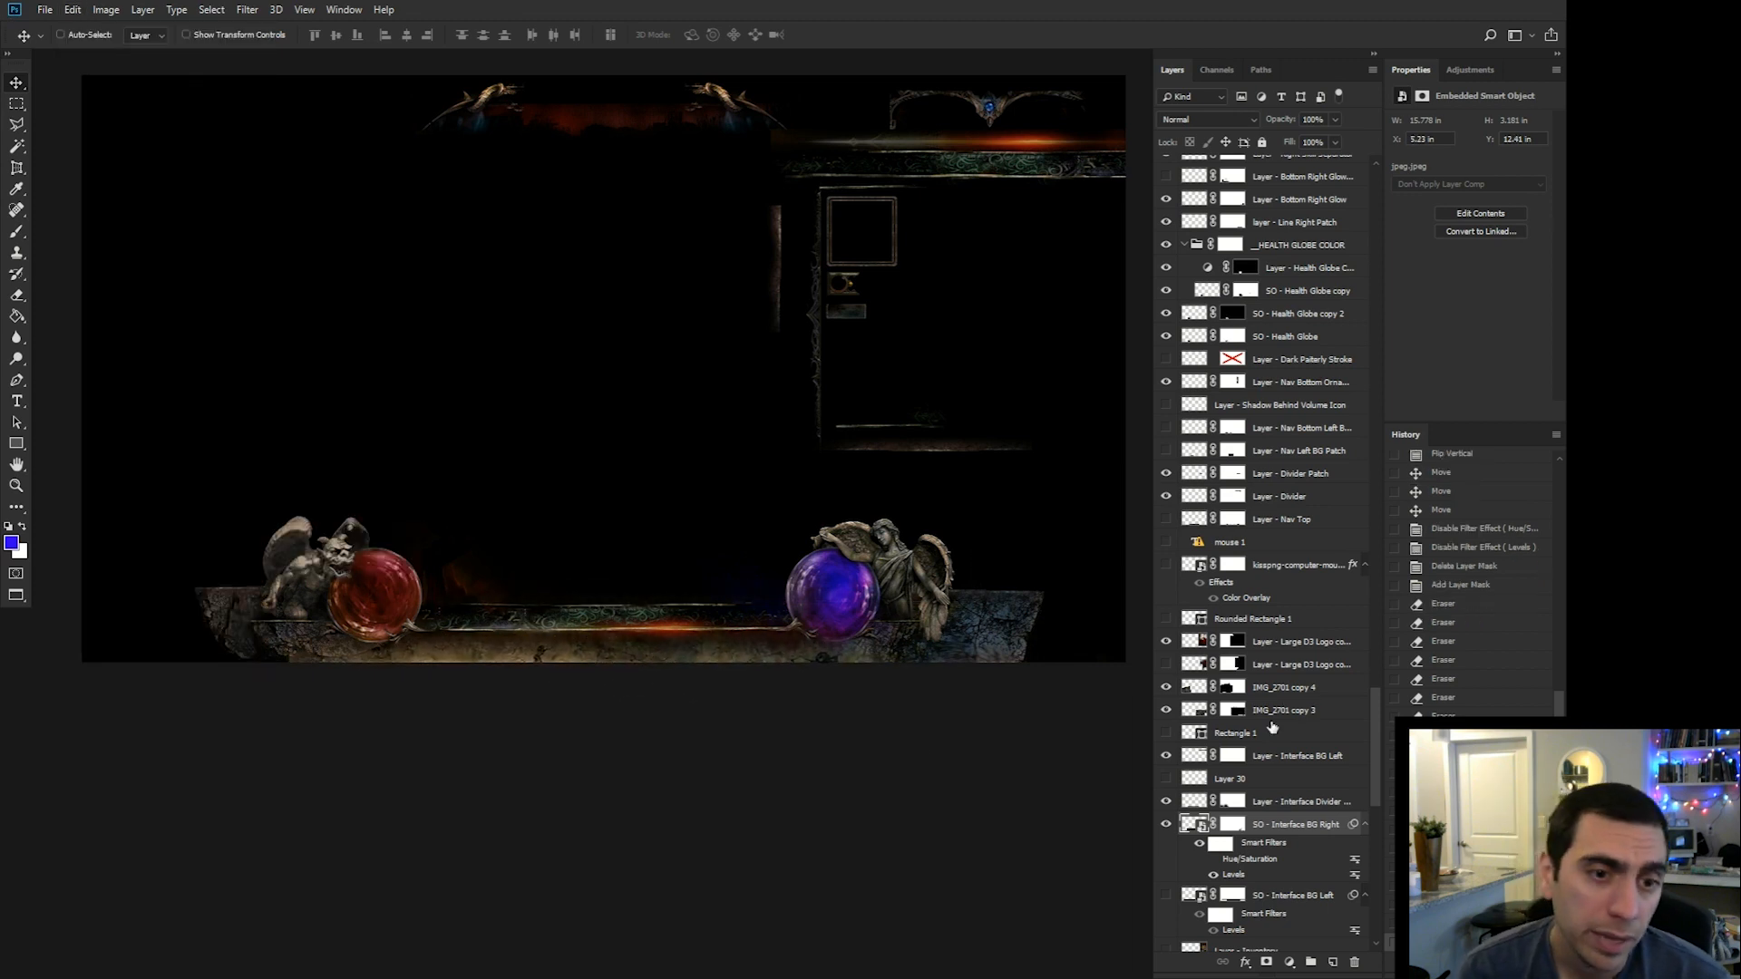
# Re-enable the Hue/Saturation smart filter of SO - Interface BG Right with hue +180 and a lower saturation.
pyautogui.click(1232, 823)
pyautogui.press('e')
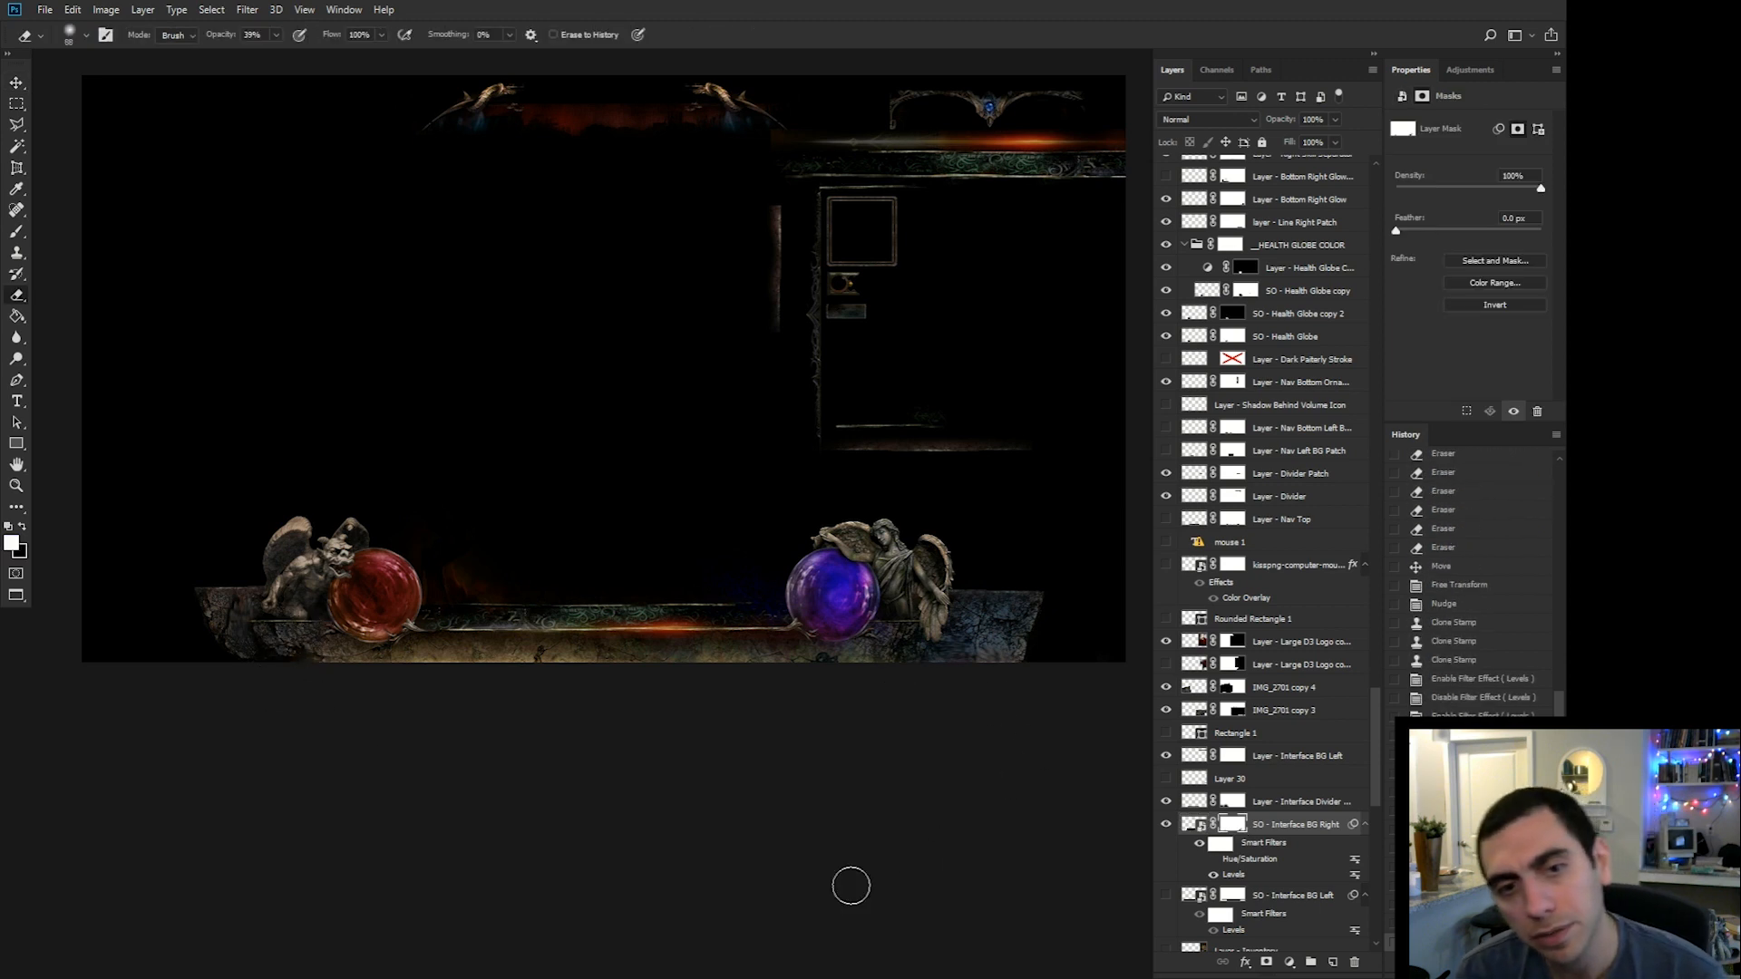
pyautogui.doubleClick(1219, 860)
pyautogui.moveTo(781, 320); pyautogui.dragTo(836, 321)
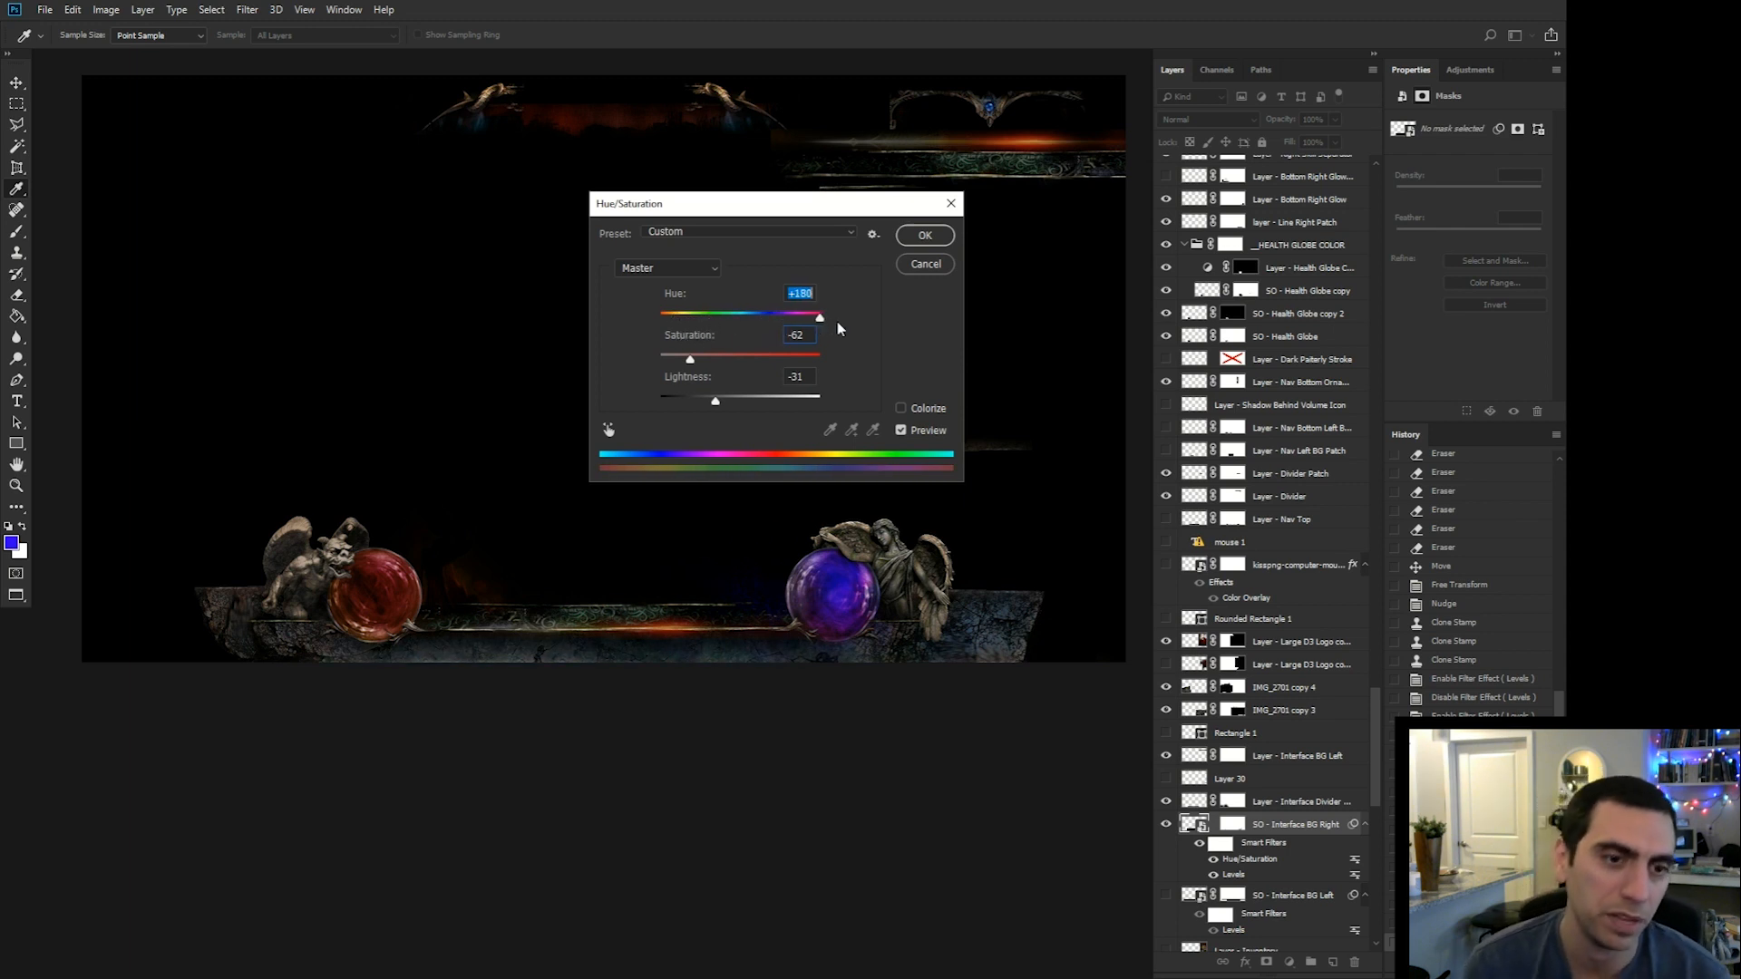
pyautogui.moveTo(690, 359); pyautogui.dragTo(660, 359)
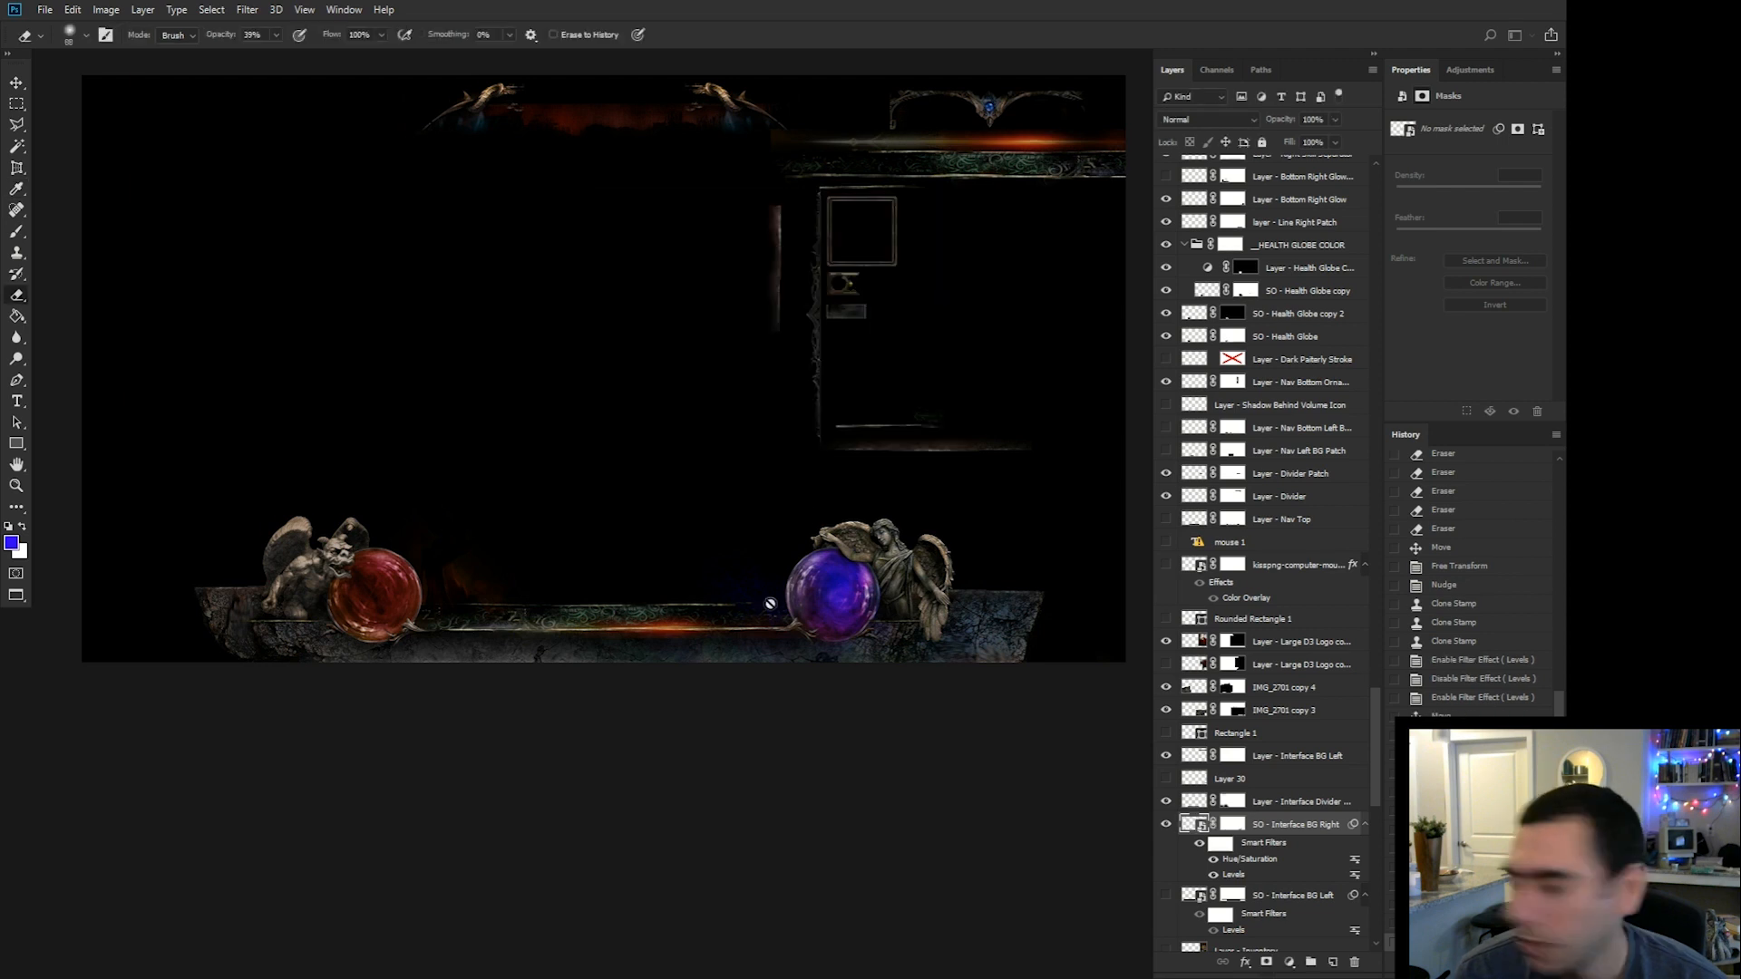
# Stretch the SO - Interface BG Right image upward with Free Transform so it extends above the bar between the globes.
pyautogui.hotkey('ctrl', 't')
pyautogui.press('Return')
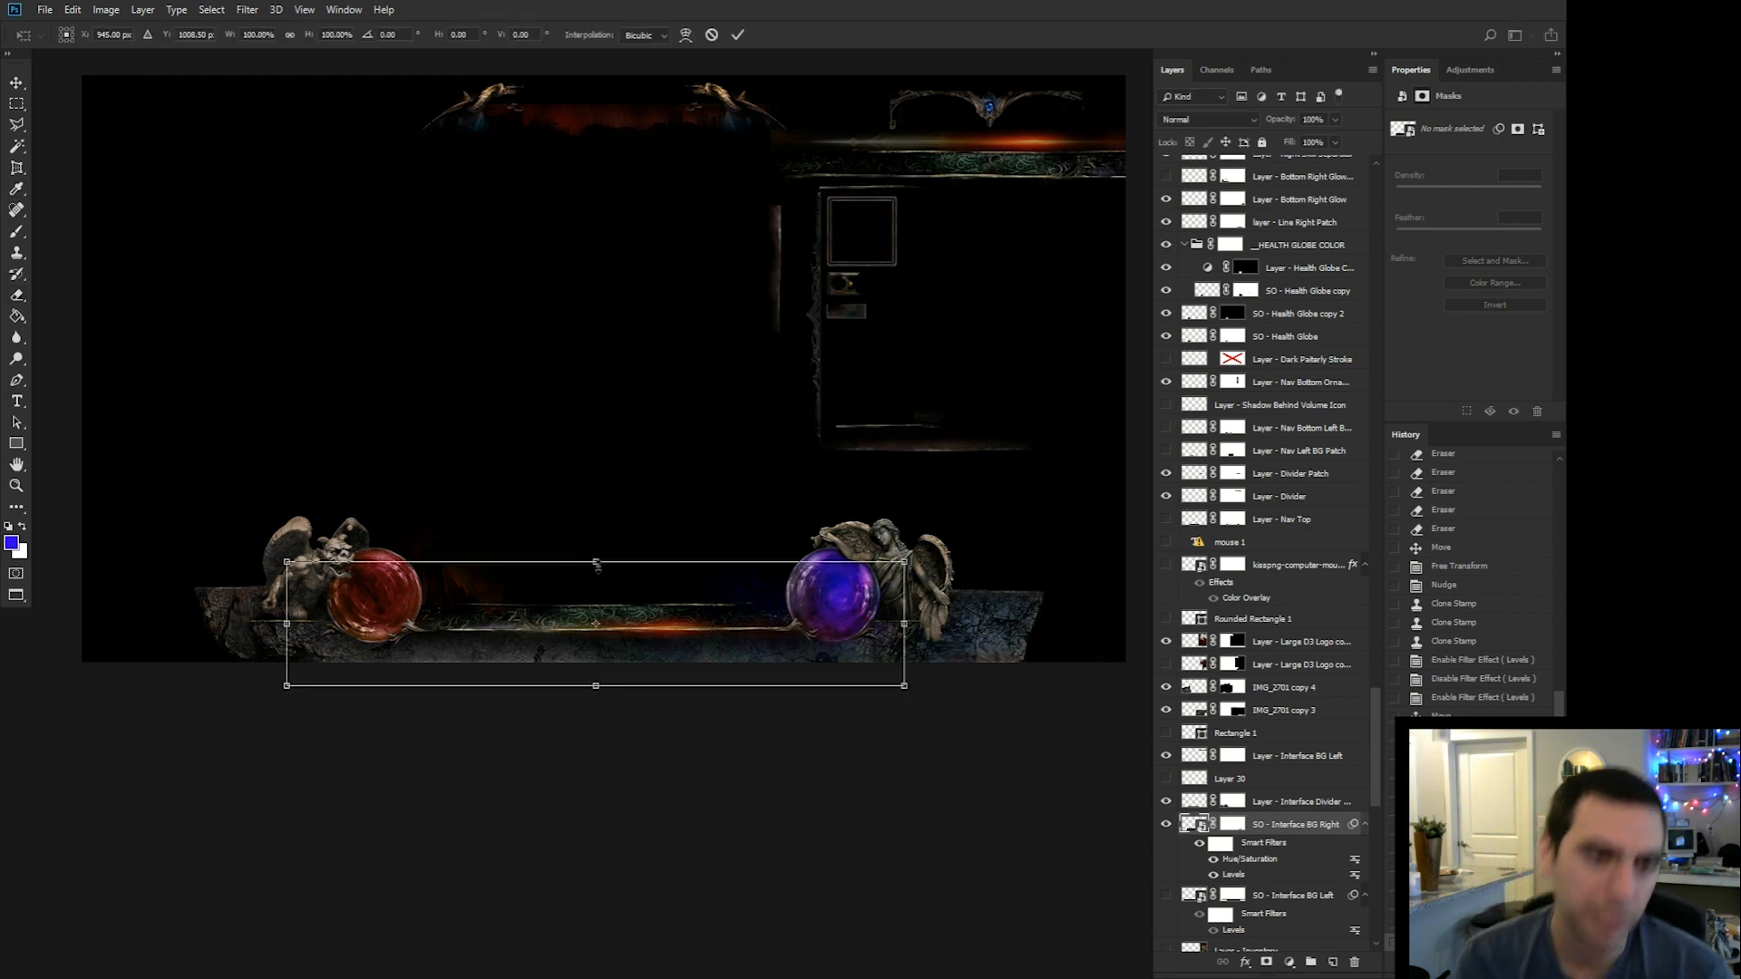
pyautogui.moveTo(605, 337); pyautogui.dragTo(605, 389)
pyautogui.press('Return')
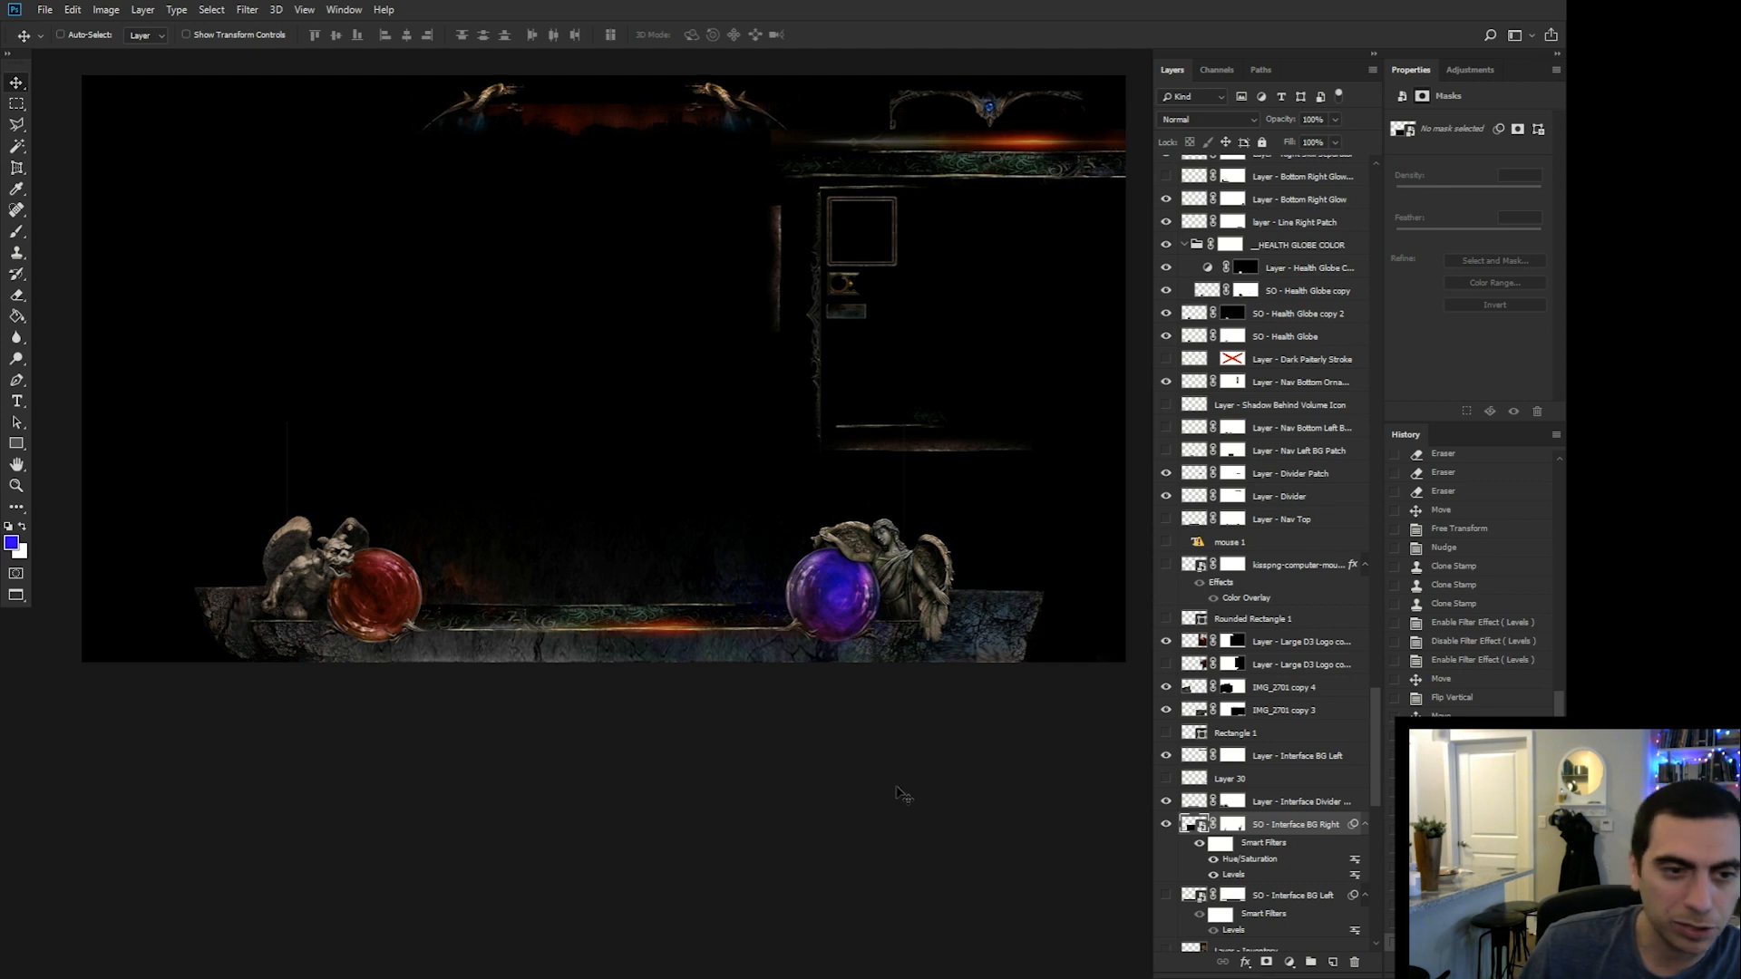
pyautogui.moveTo(775, 750); pyautogui.dragTo(806, 855)
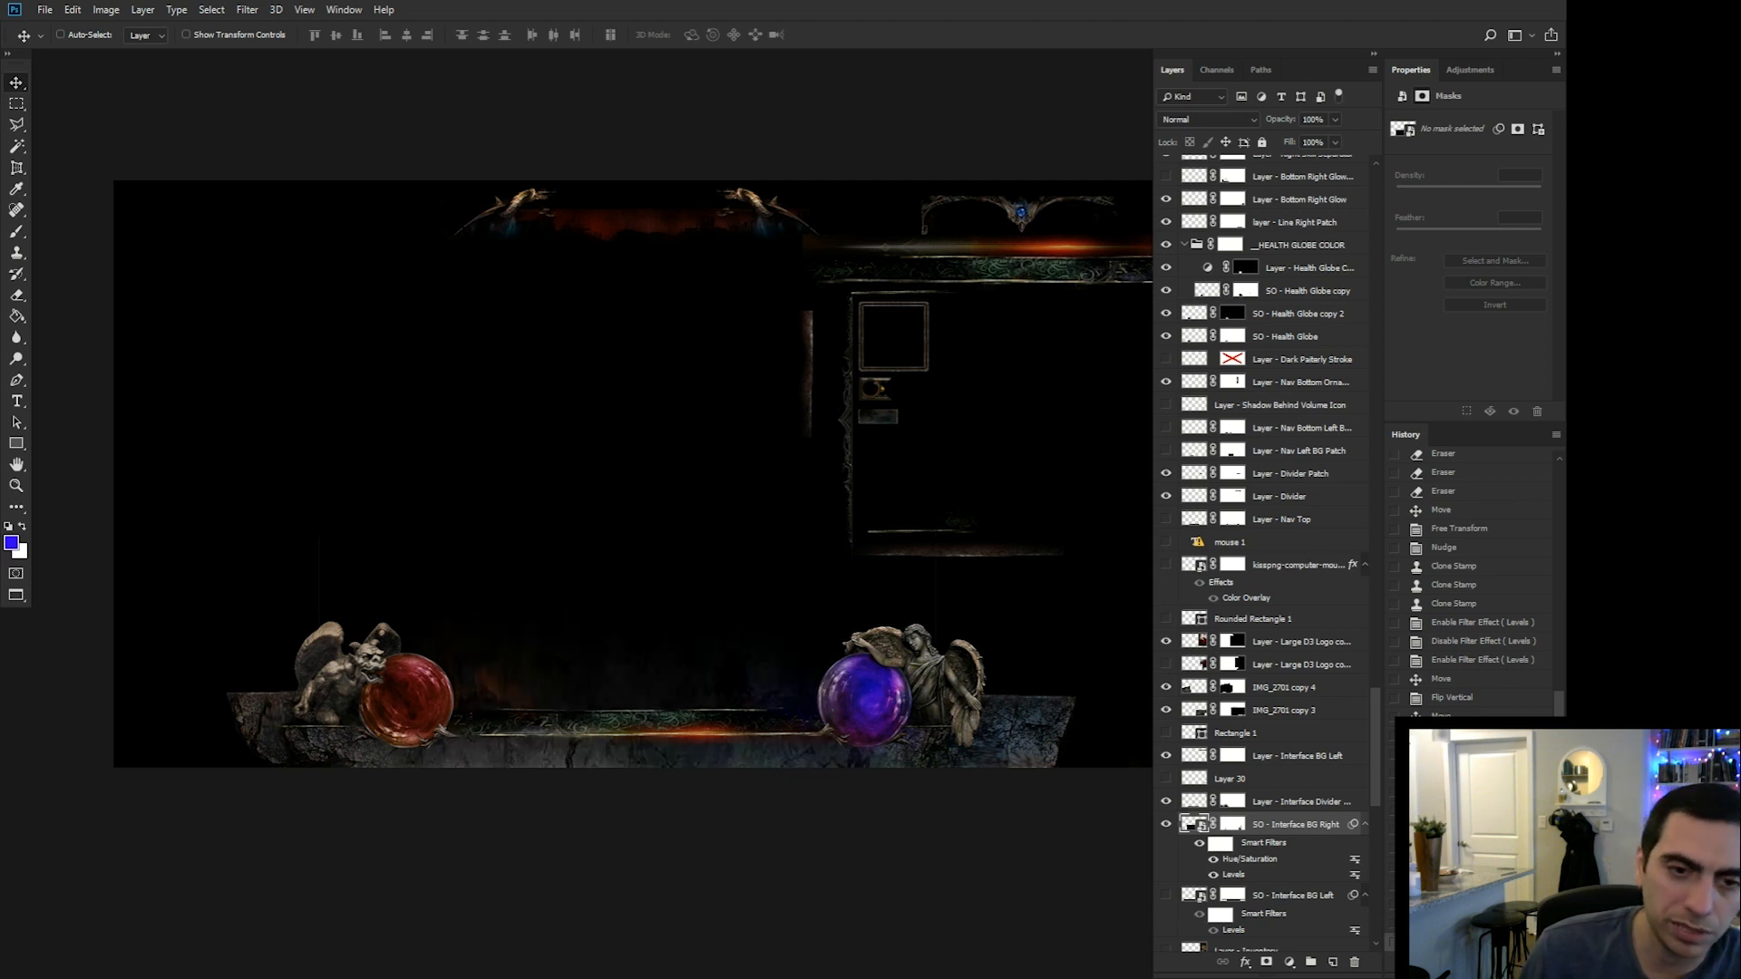
pyautogui.hotkey('ctrl', 't')
pyautogui.press('Return')
pyautogui.press('Return')
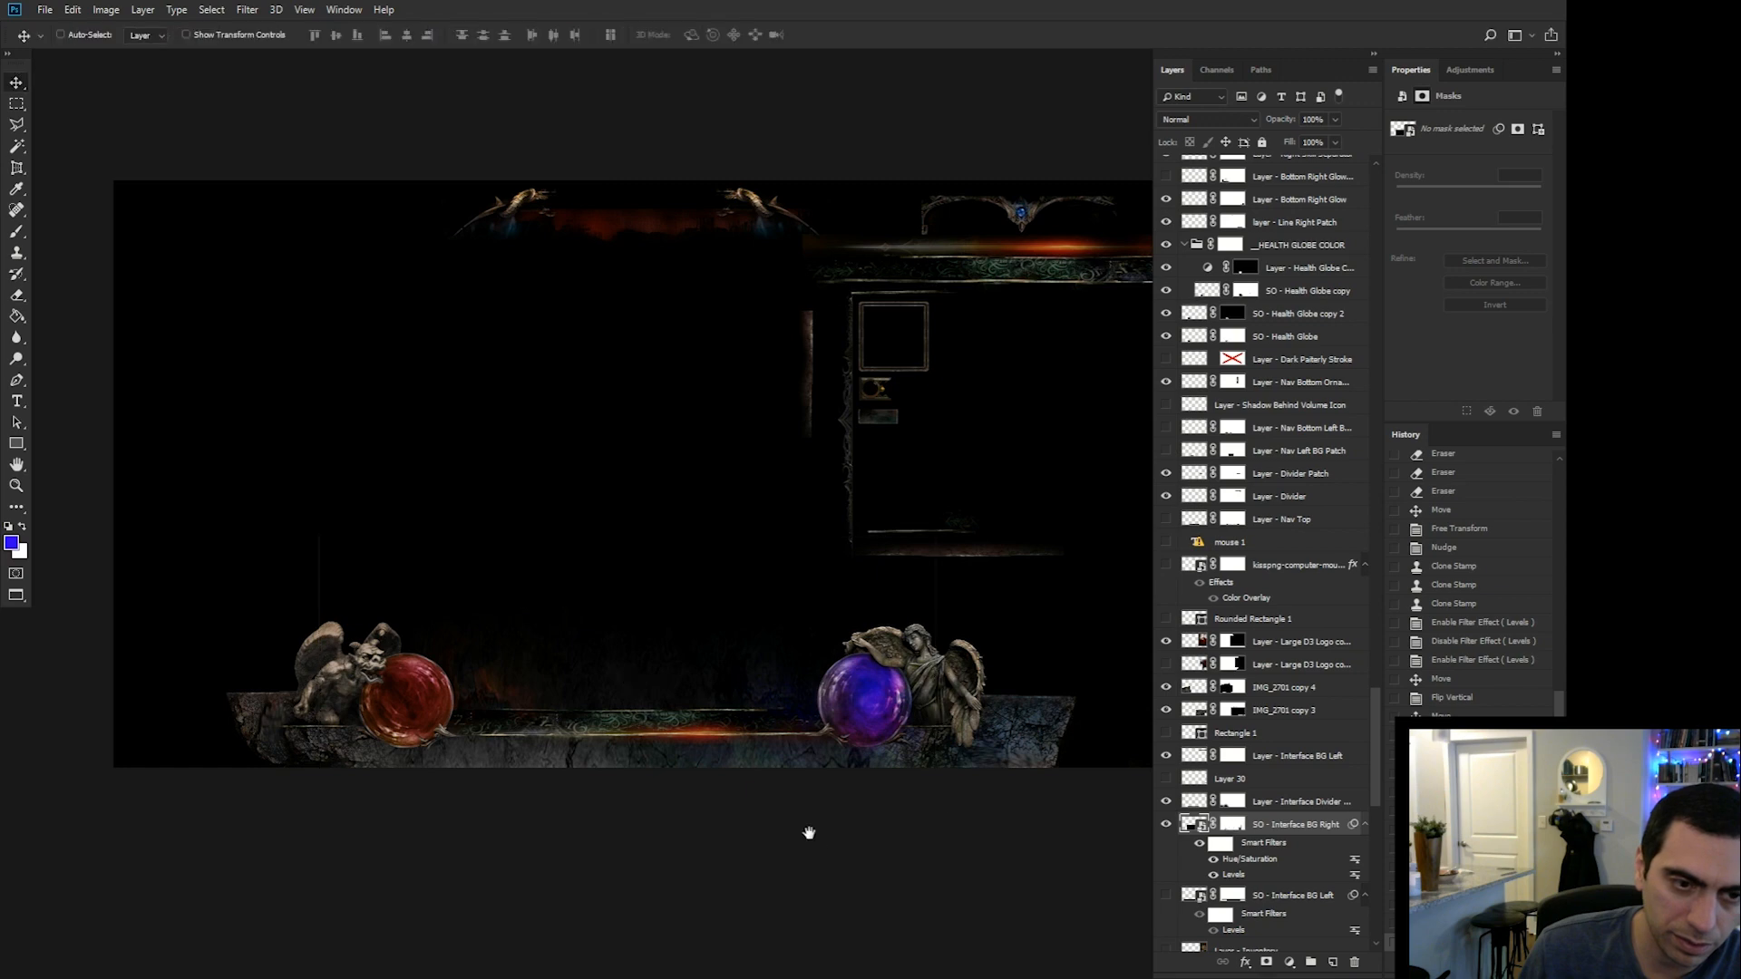
pyautogui.moveTo(809, 832)
pyautogui.mouseDown()
pyautogui.moveTo(793, 742)
pyautogui.moveTo(777, 827)
pyautogui.mouseUp()
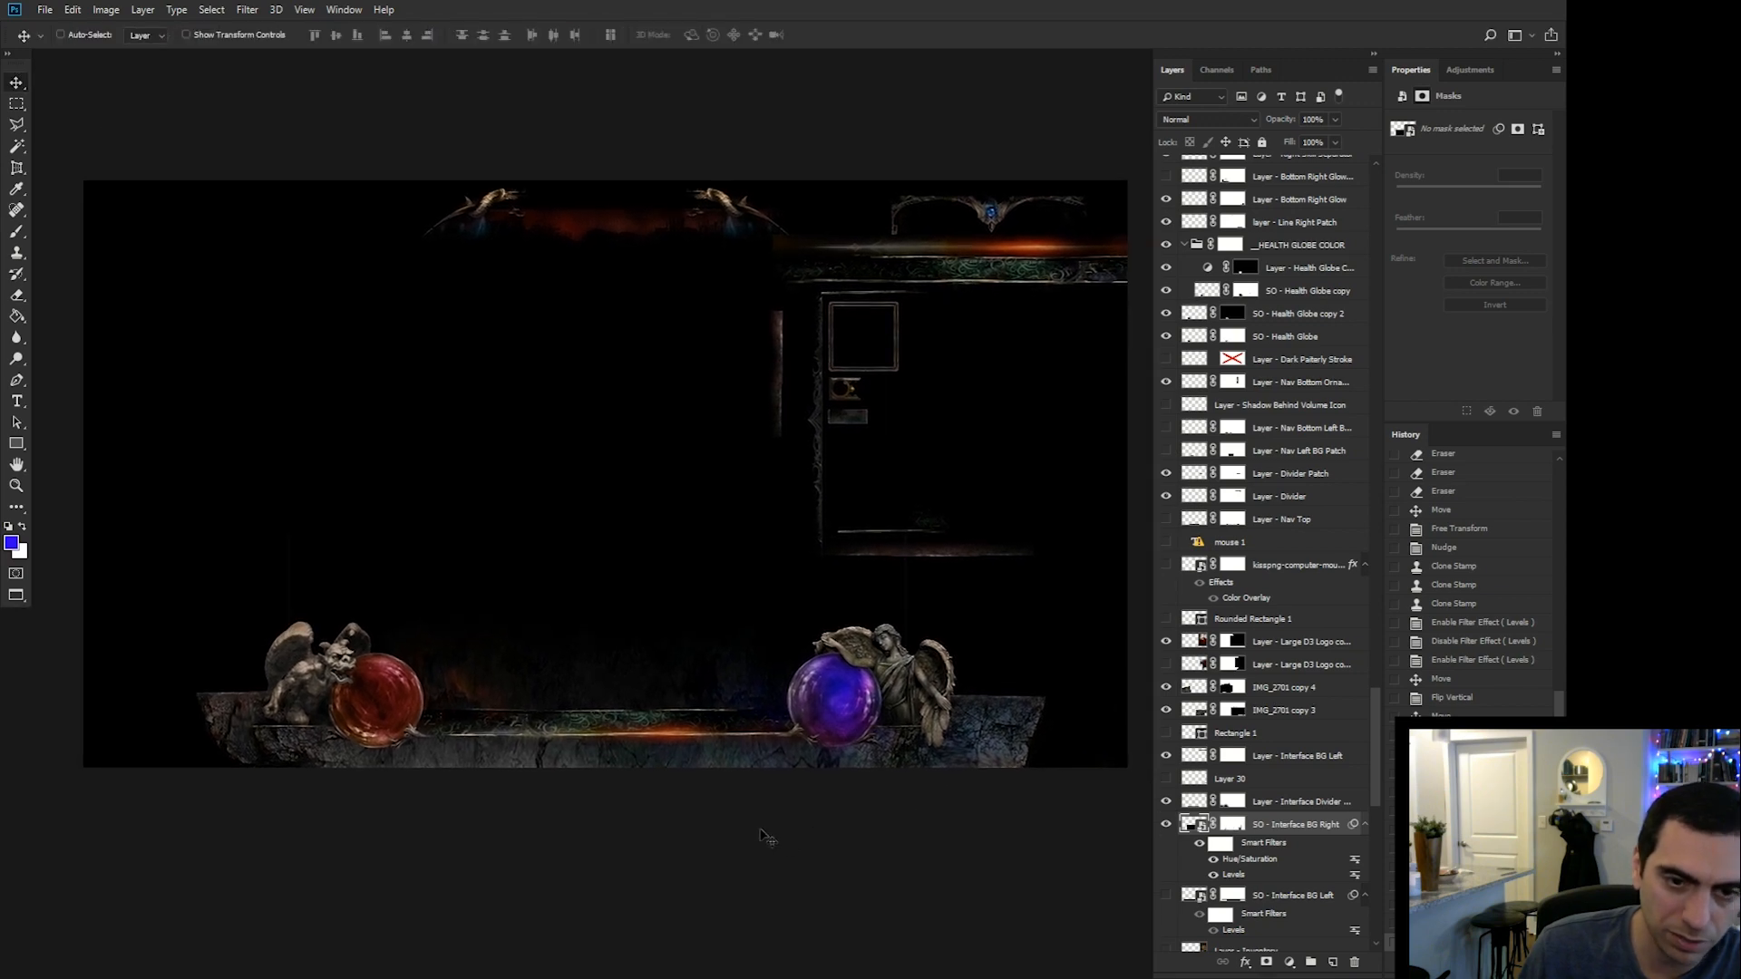